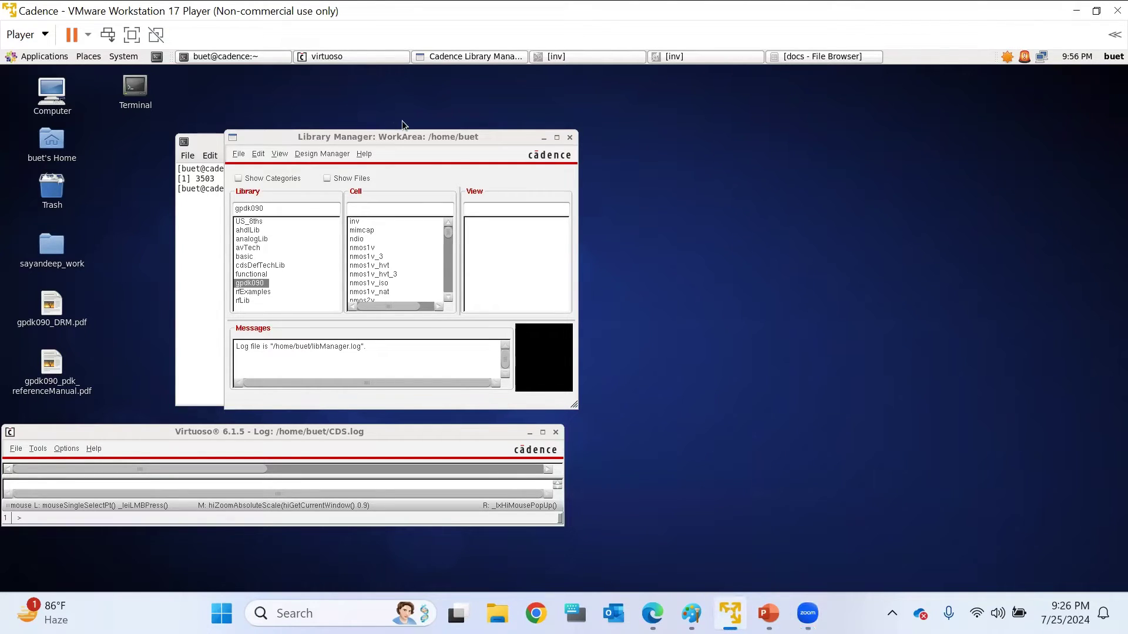
Close the Library Manager, the Virtuoso log window and the terminal window from the previous session
drag(399, 135, 707, 168)
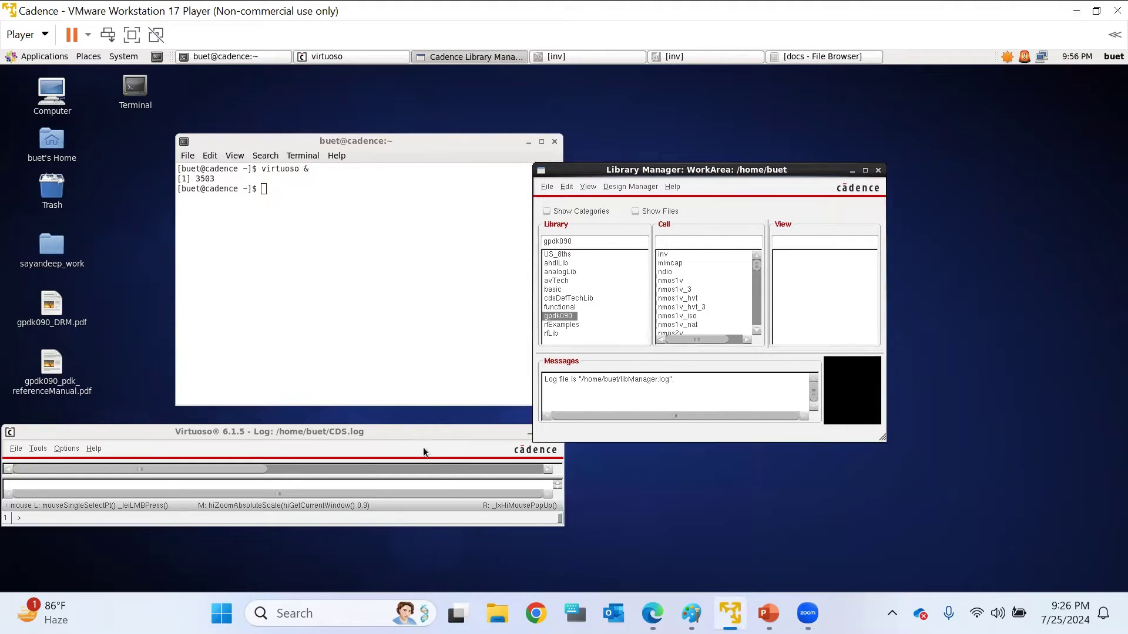
click(877, 170)
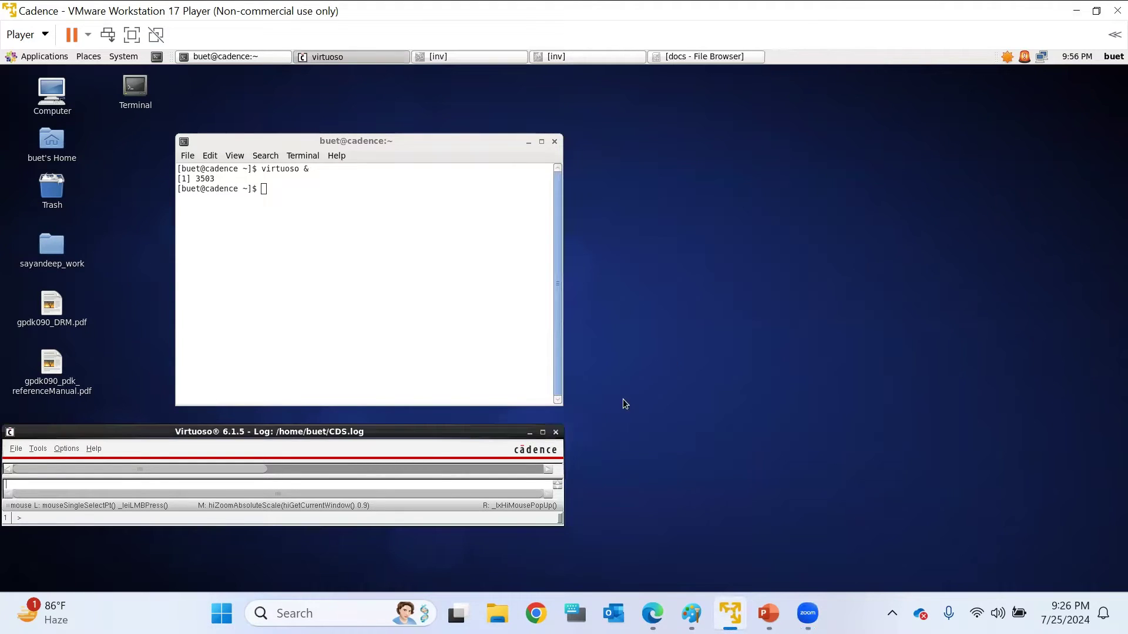
click(552, 433)
click(36, 136)
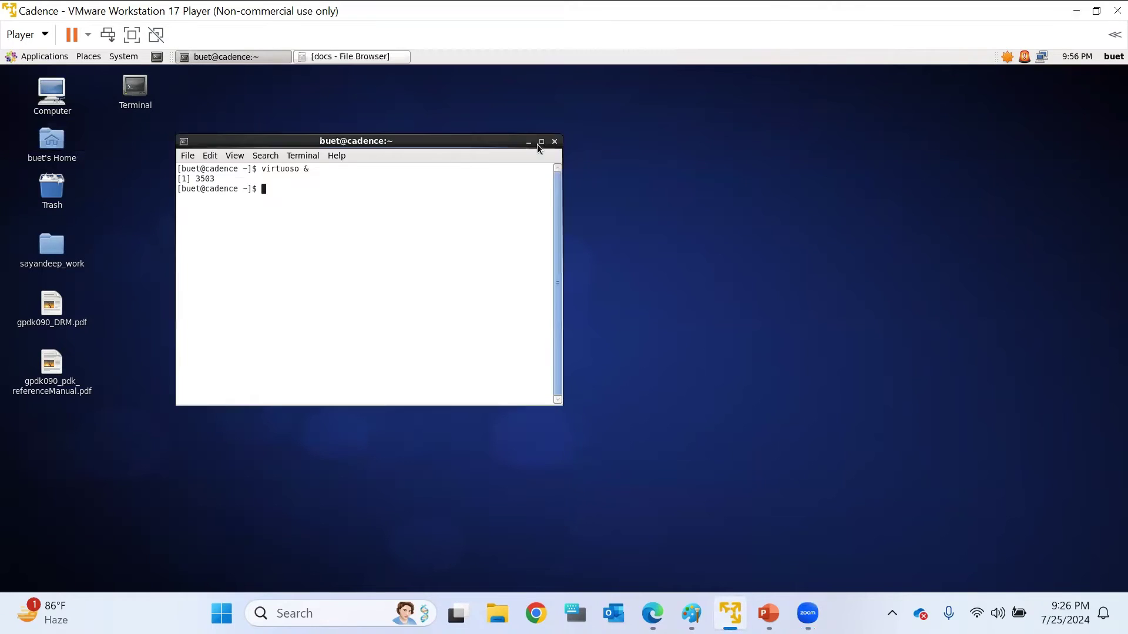
click(554, 141)
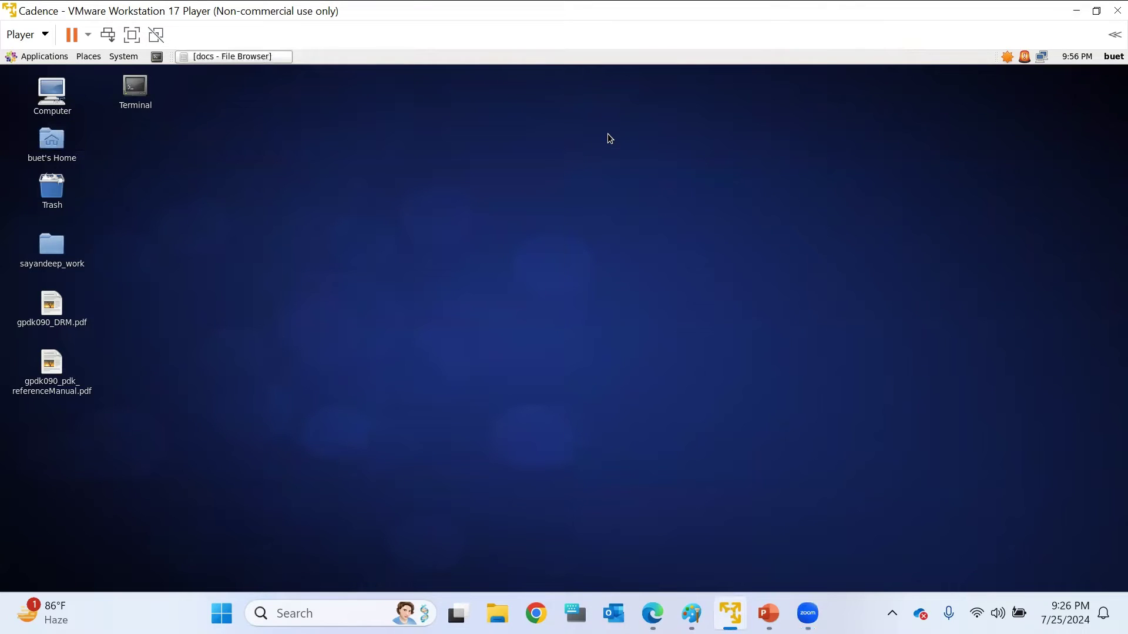
Open a new terminal from the desktop and launch Virtuoso with the command "virtuoso &"
right_click(139, 90)
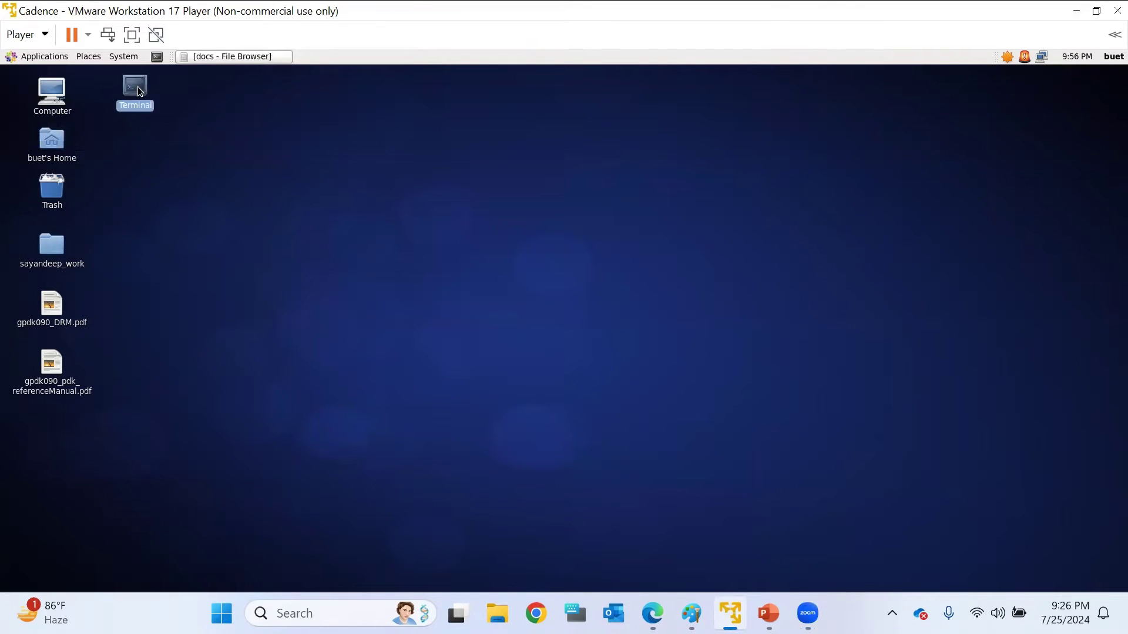
click(317, 102)
double_click(135, 94)
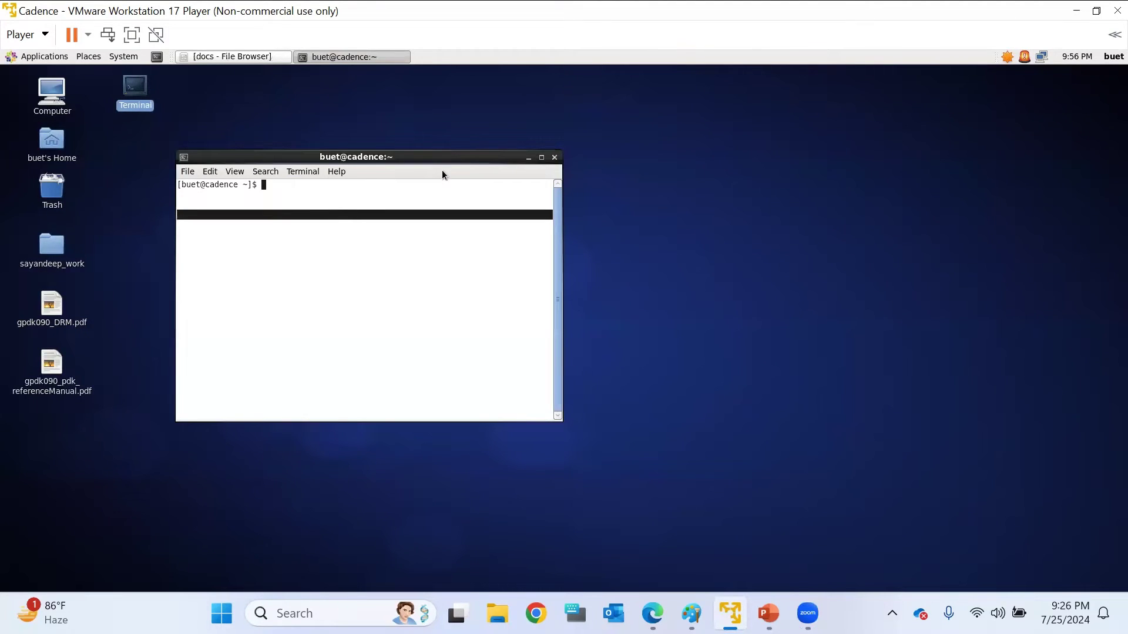
text(virtuoso &)
key(Return)
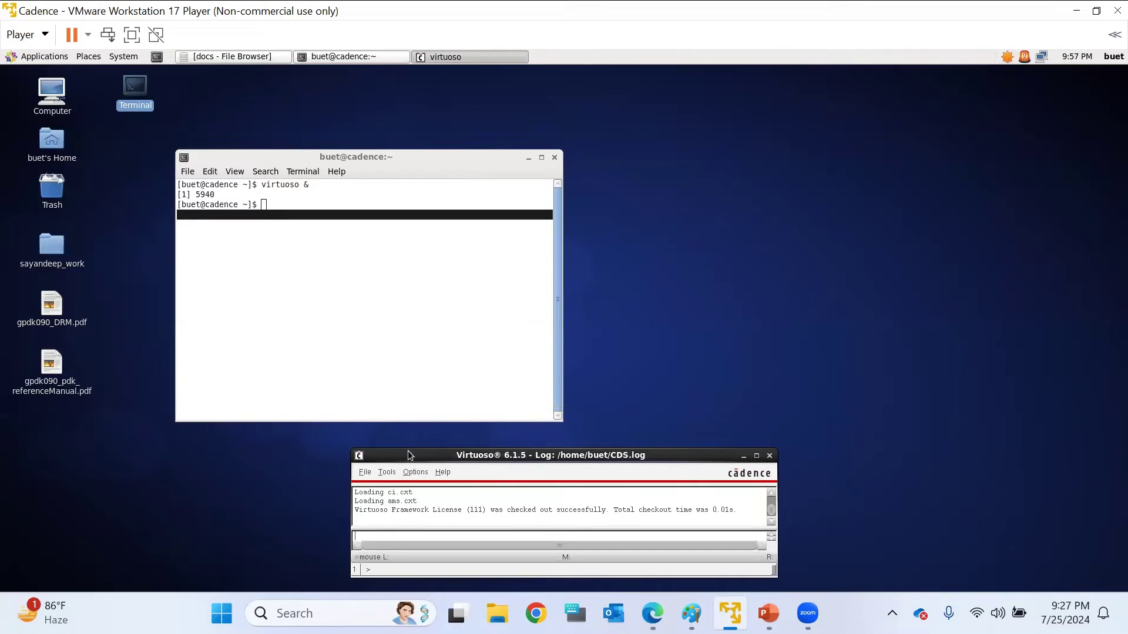
Minimize the terminal and move the Virtuoso log window to the middle of the desktop
click(380, 473)
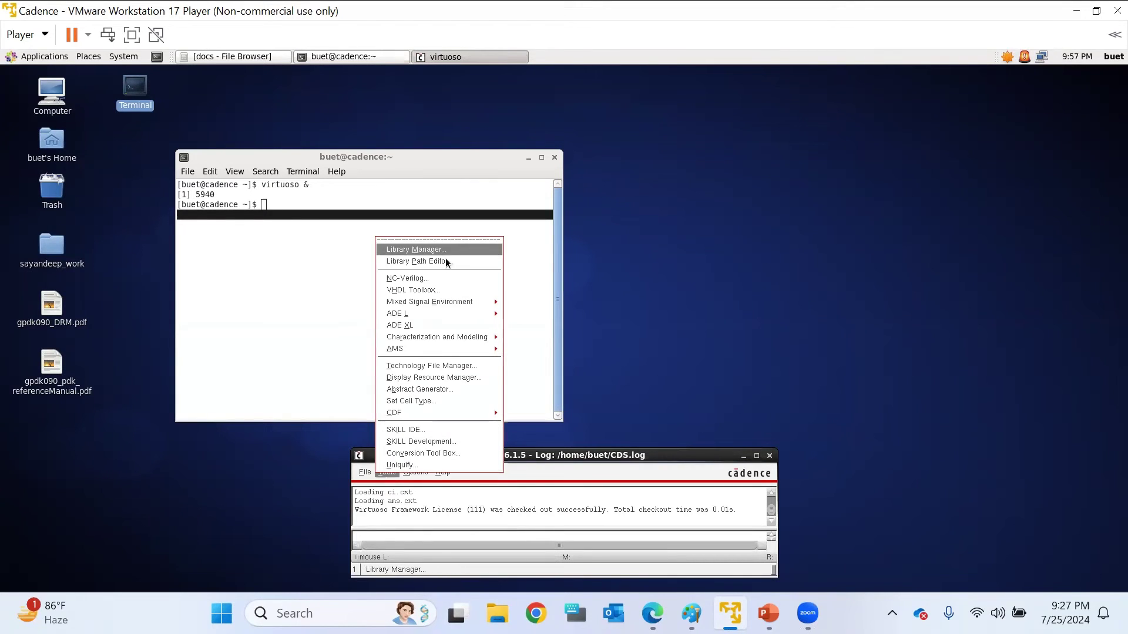
click(703, 363)
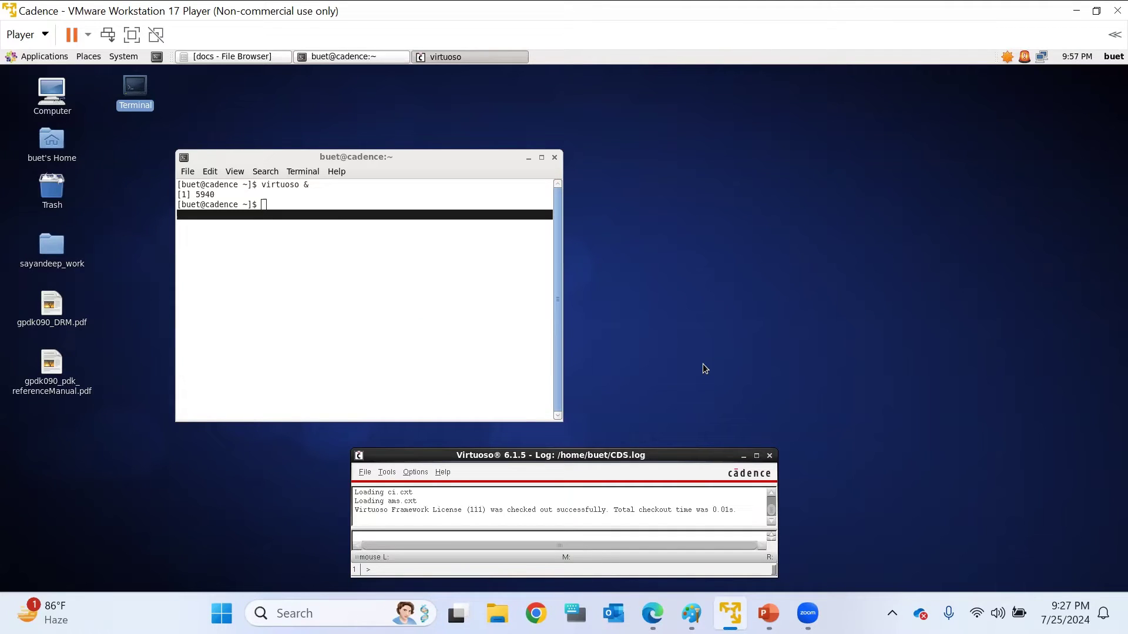
drag(650, 468, 896, 254)
click(528, 157)
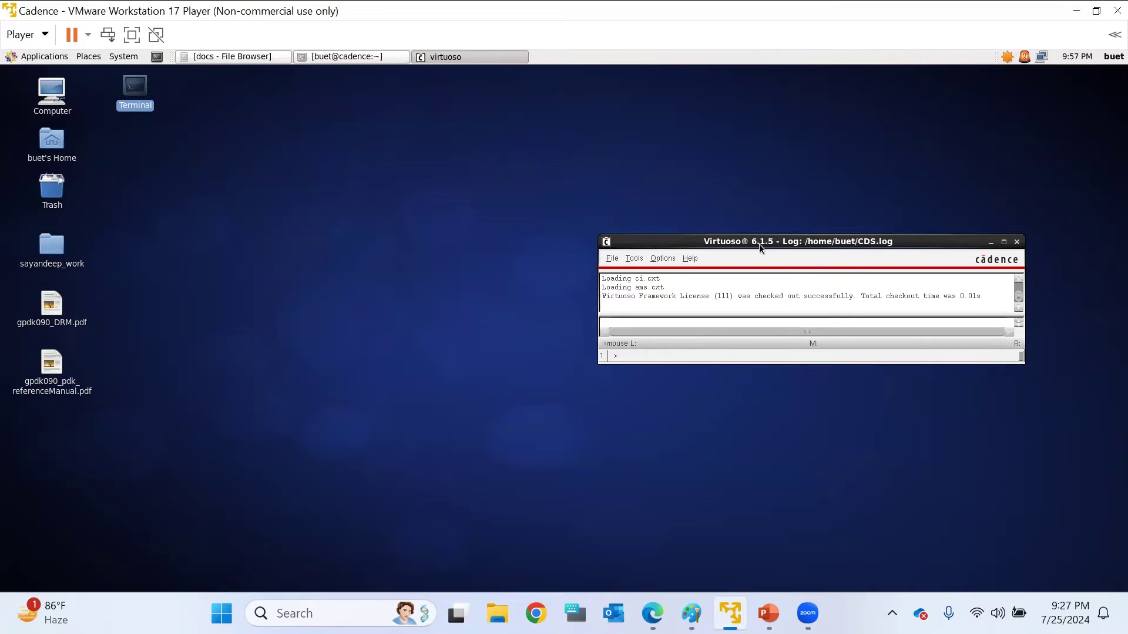
click(369, 57)
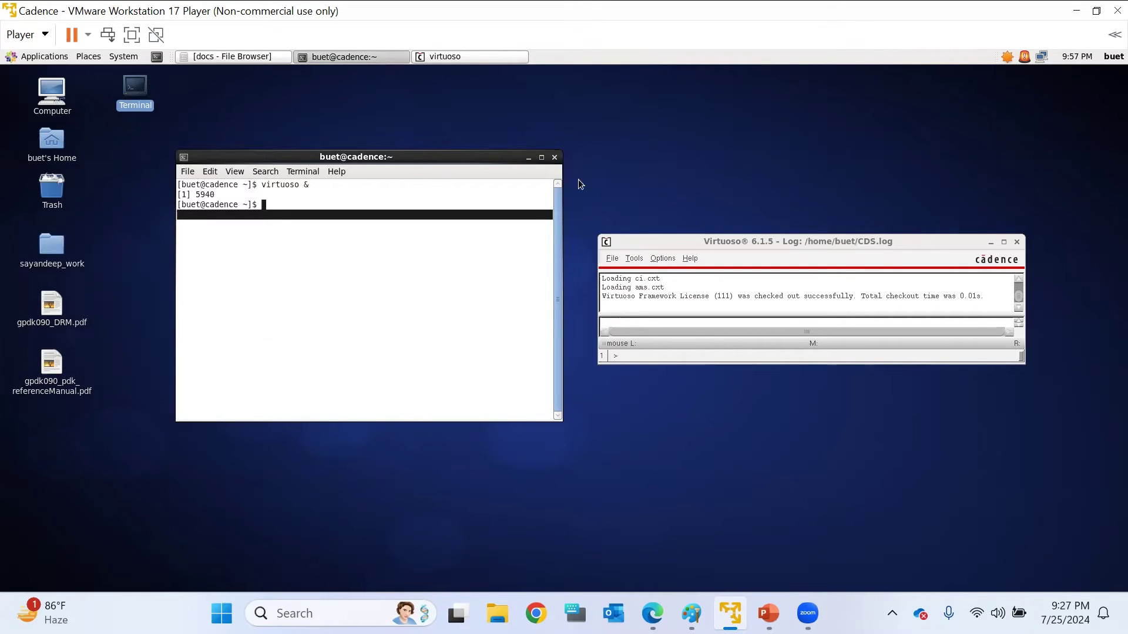
click(525, 157)
drag(778, 242, 536, 225)
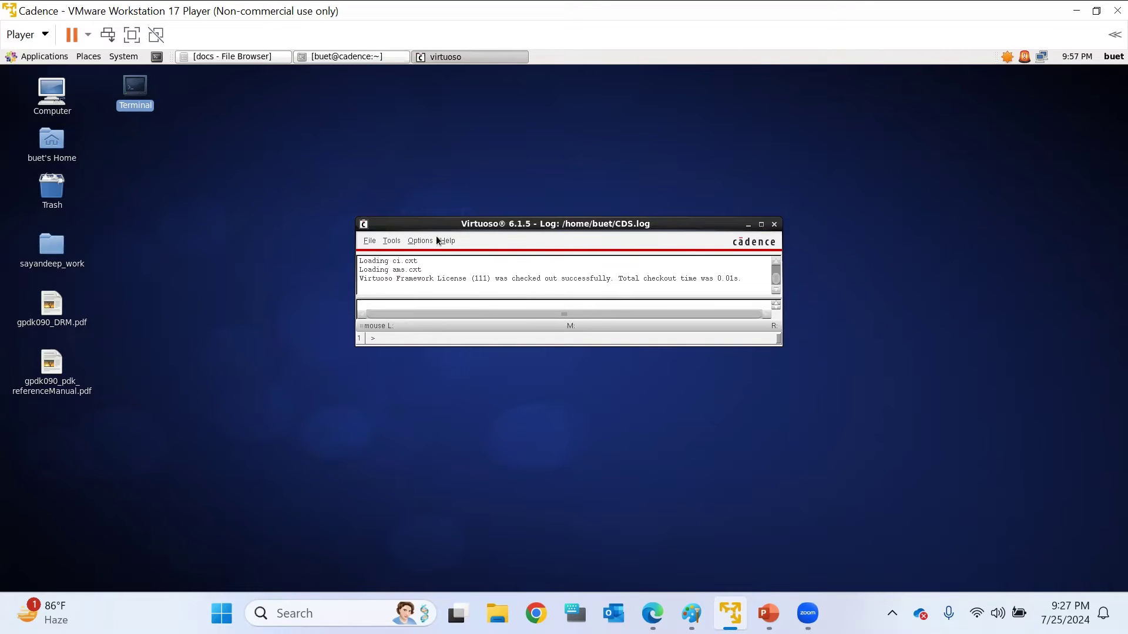
Open the Library Manager from the Virtuoso log window and maximize it
click(373, 242)
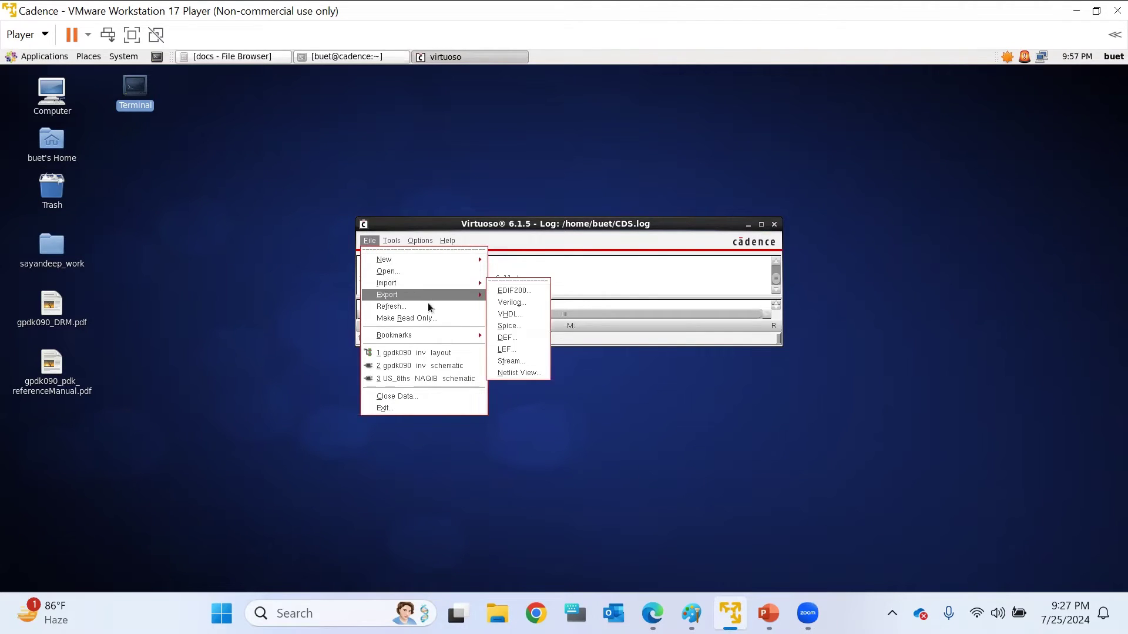
mouse_move(402, 243)
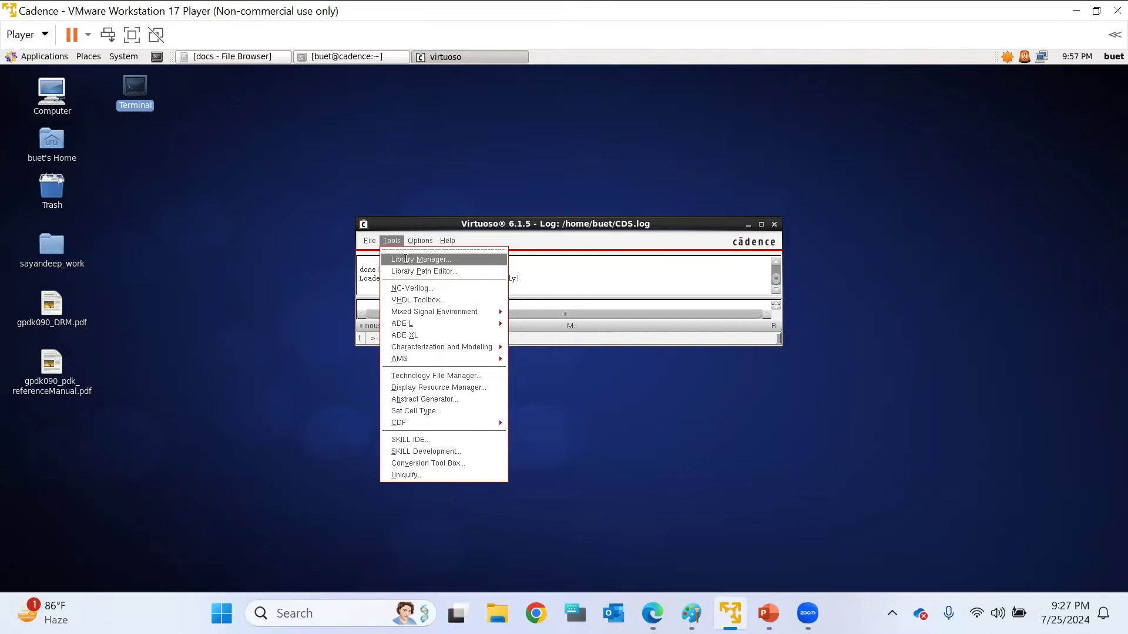
click(405, 261)
click(861, 171)
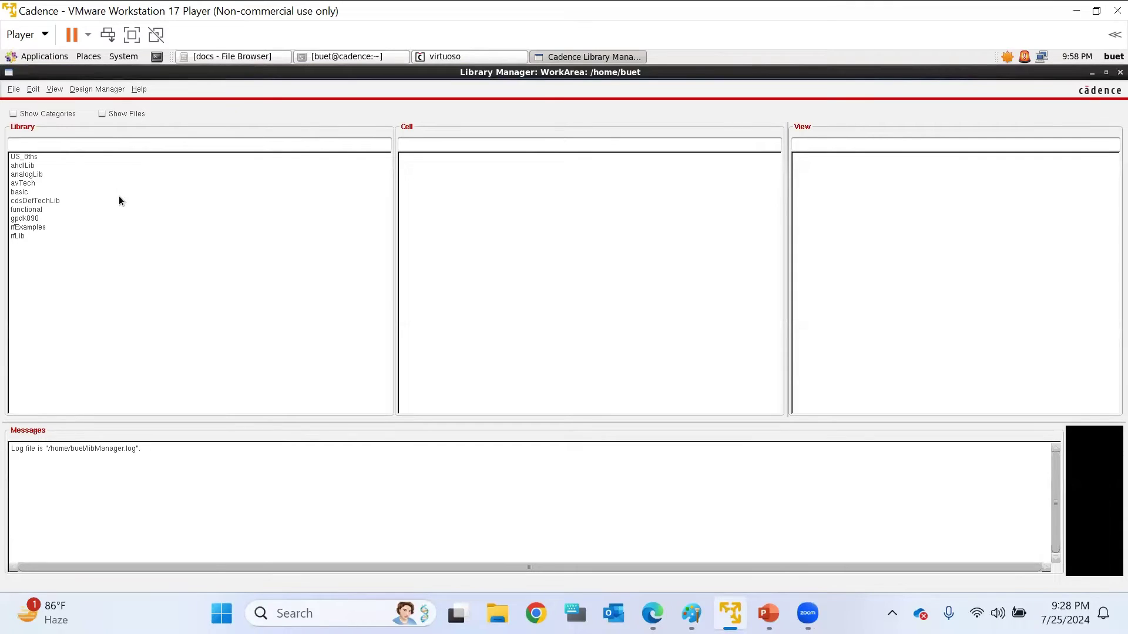
Browse the symbol, veriloga and veriloga_PB views of the BB_butterworth_bs cell in the rfLib library
text(rfLib)
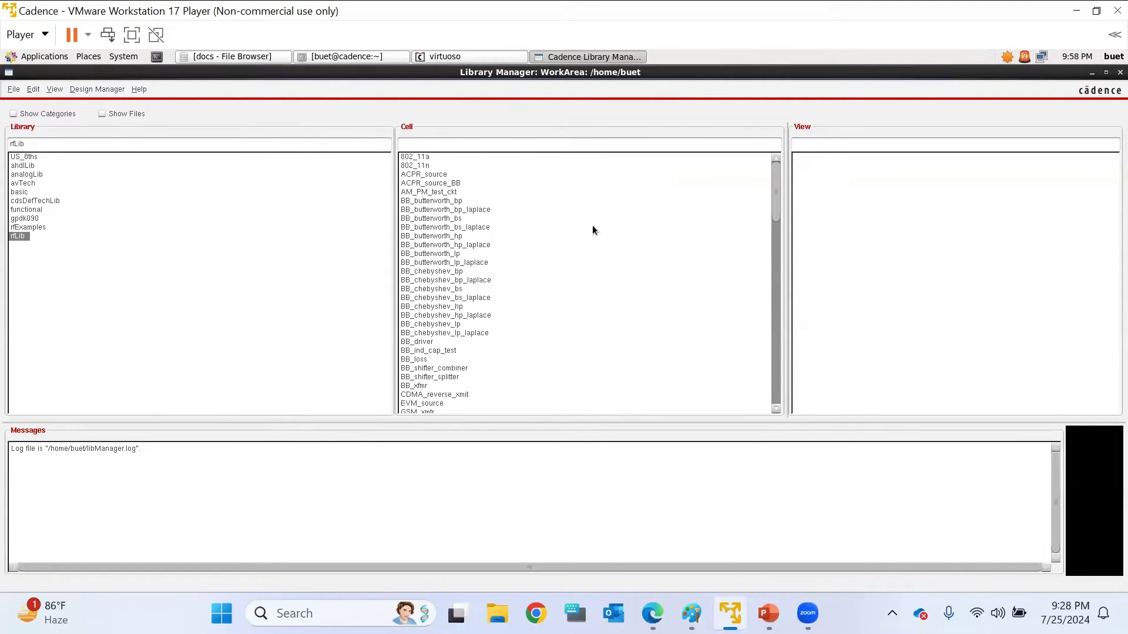
click(444, 218)
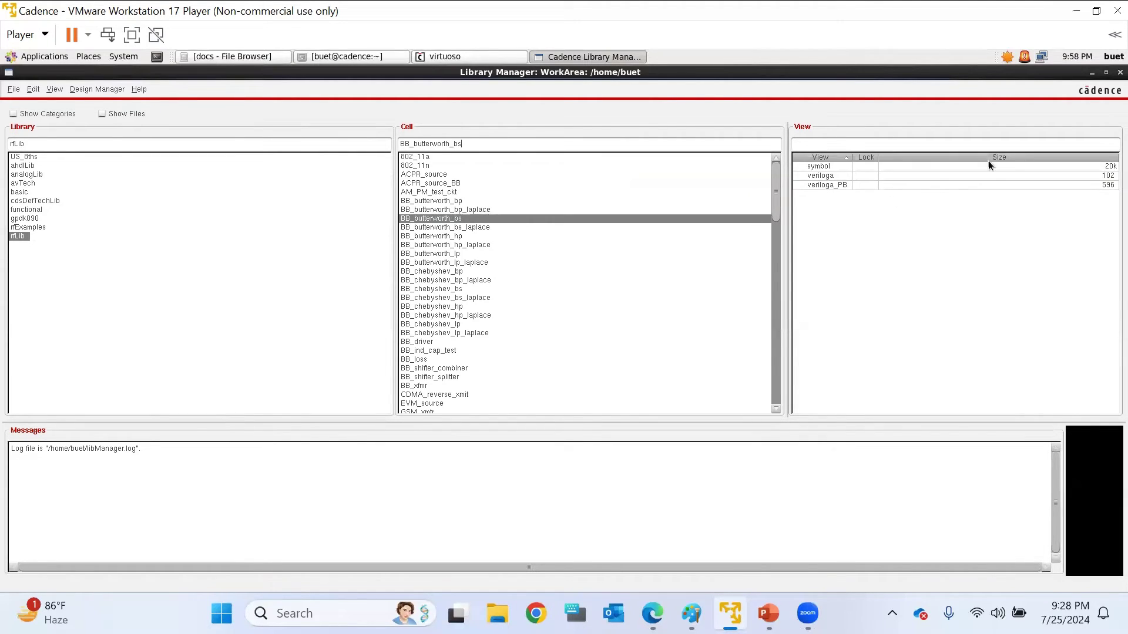
click(824, 166)
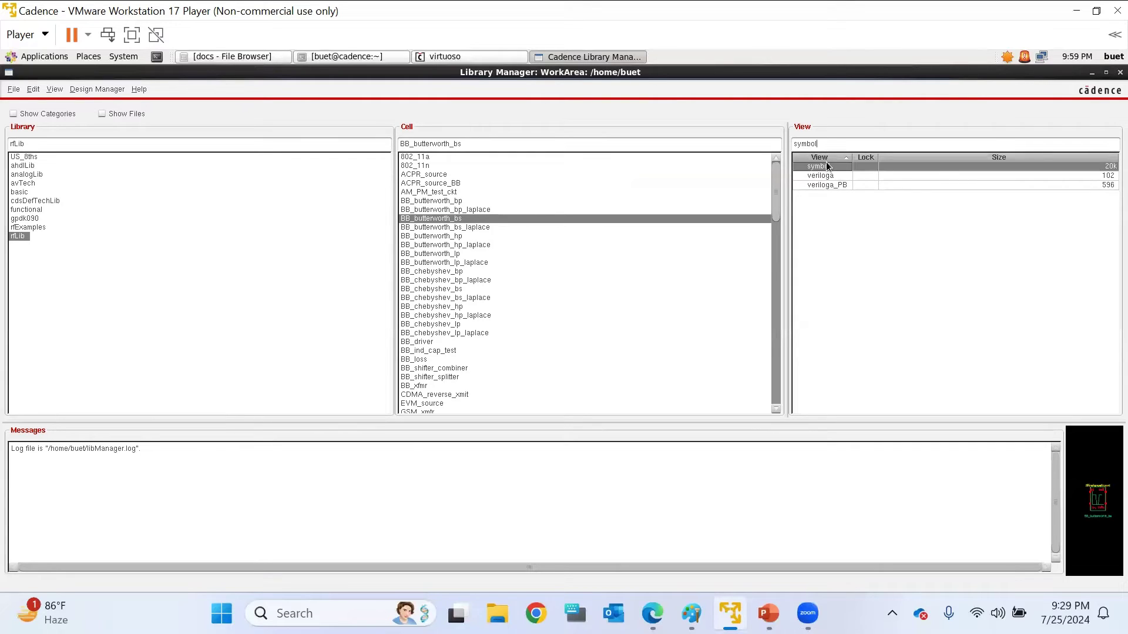
click(826, 176)
click(828, 185)
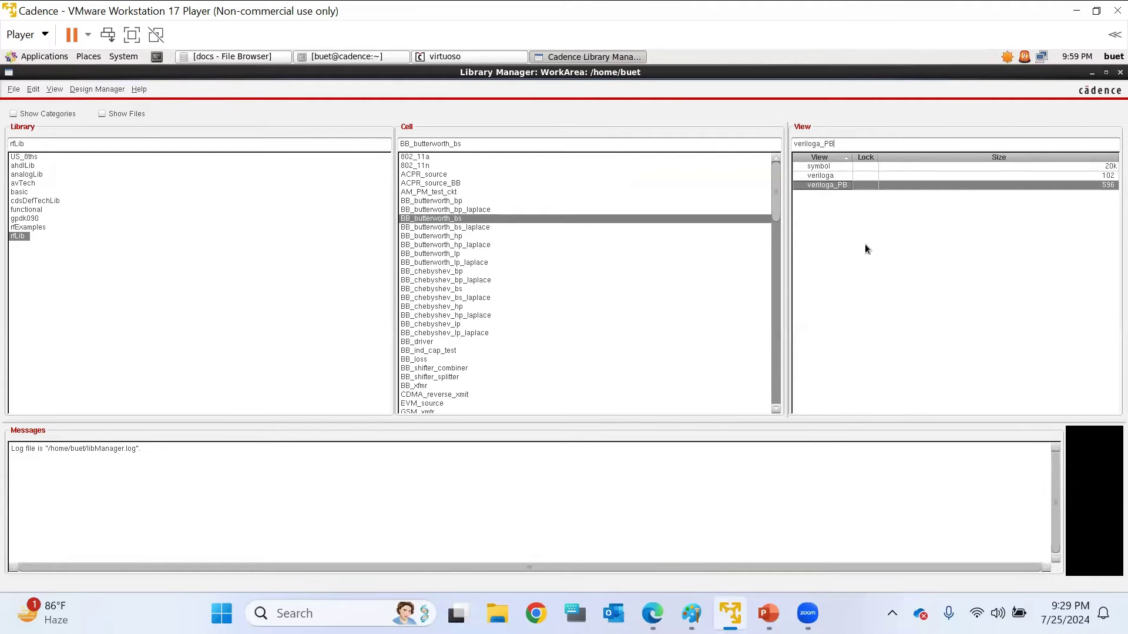
Look through the cells of the rfExamples, cdsDefTechLib and gpdk090 libraries
click(39, 228)
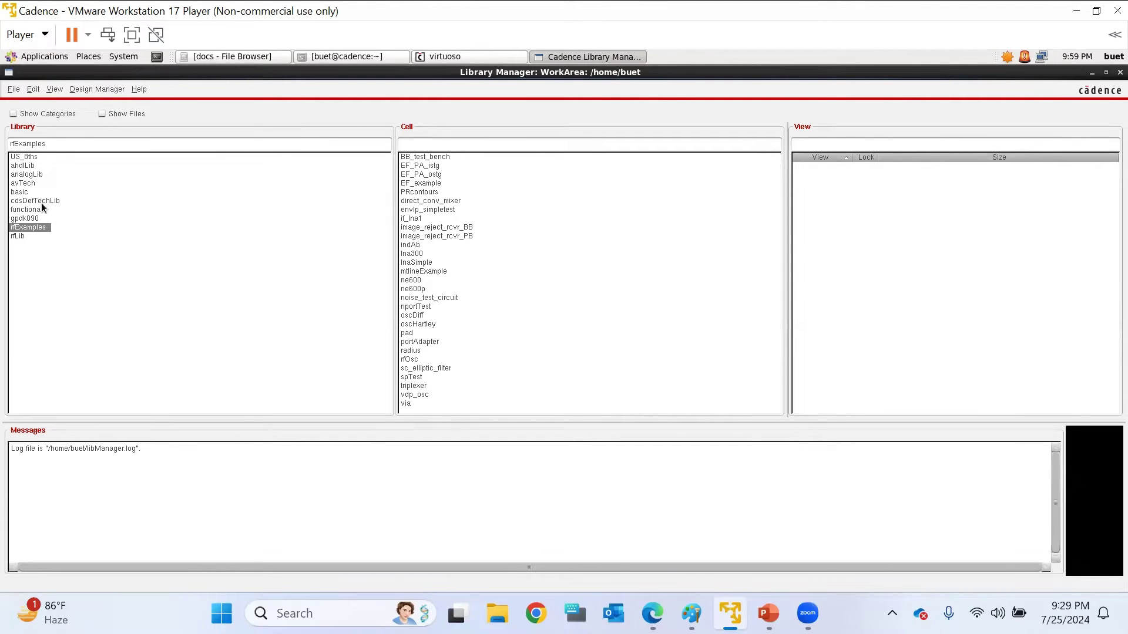
click(41, 202)
click(32, 227)
click(31, 218)
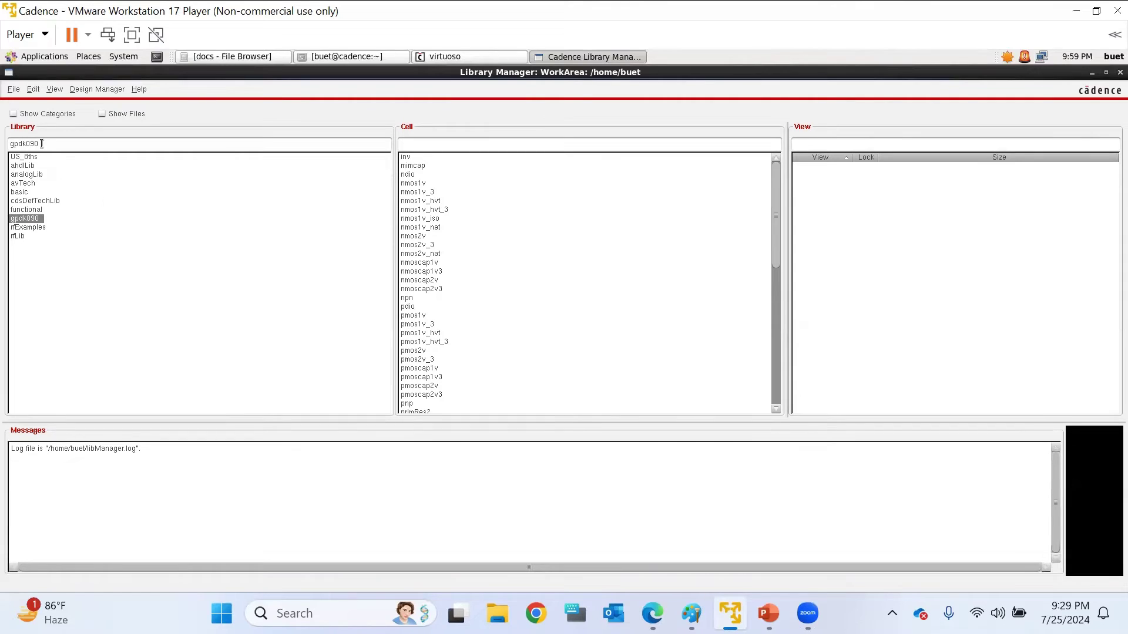
click(19, 89)
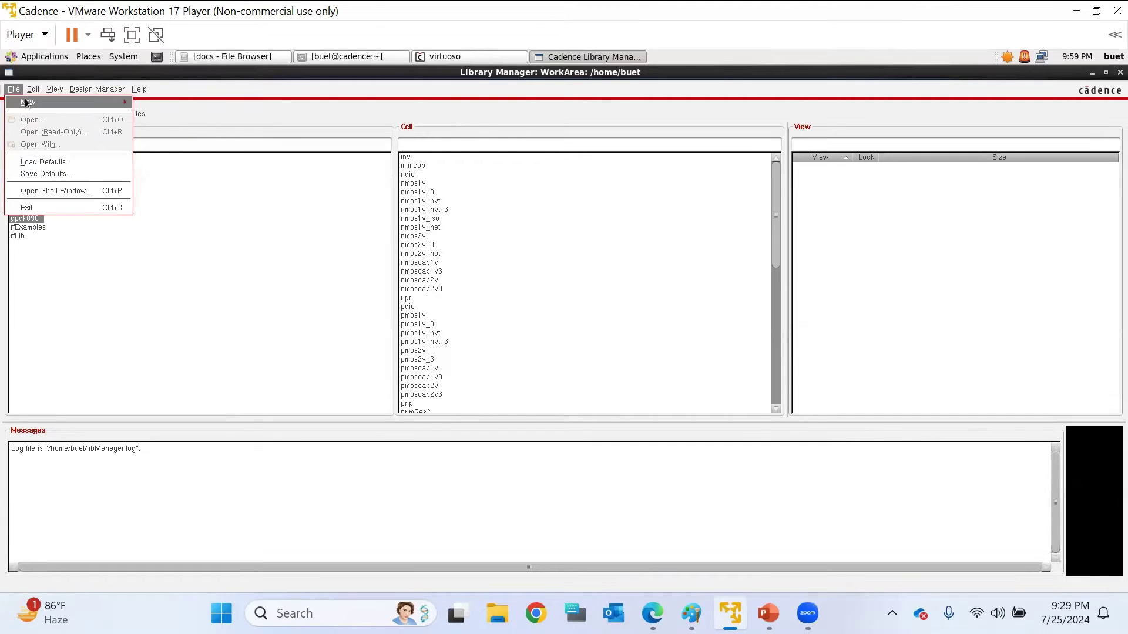
mouse_move(26, 104)
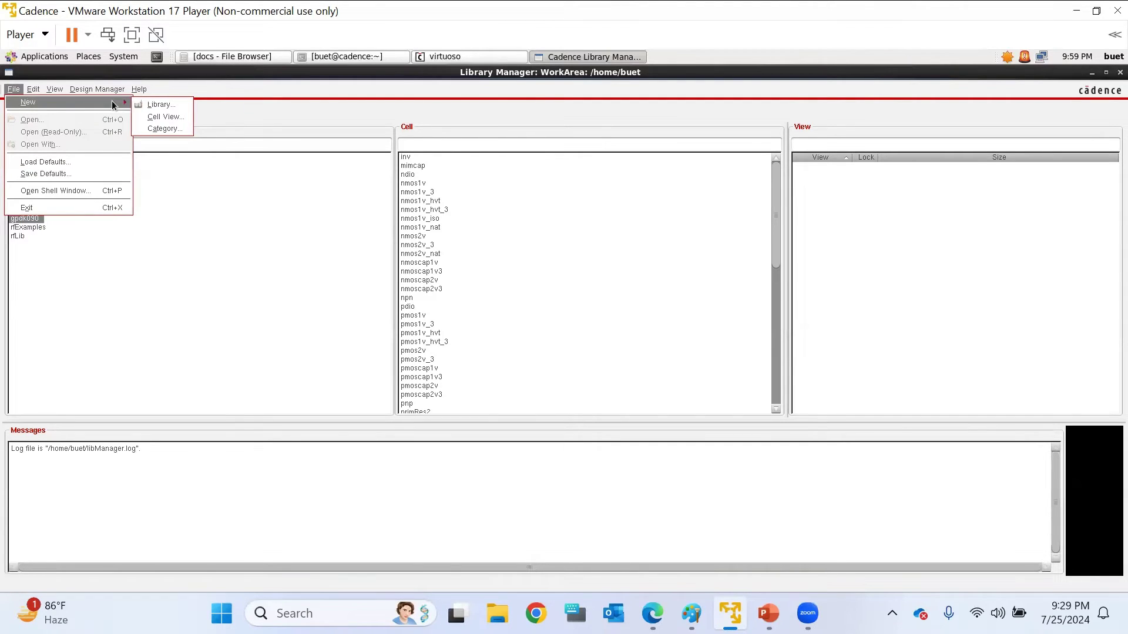
click(166, 104)
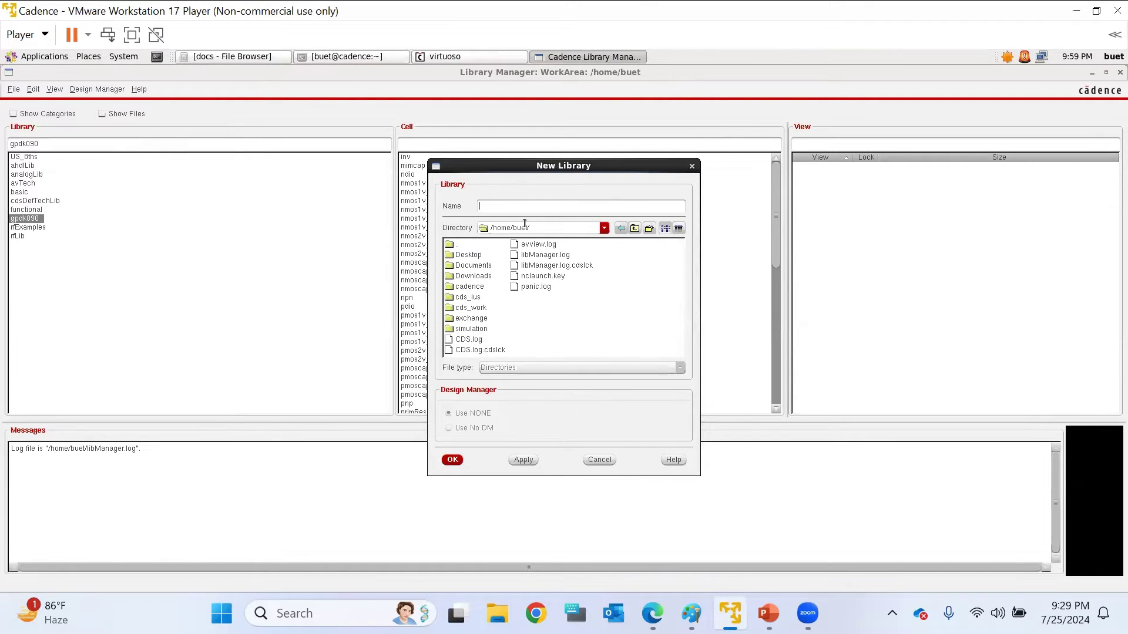
click(692, 167)
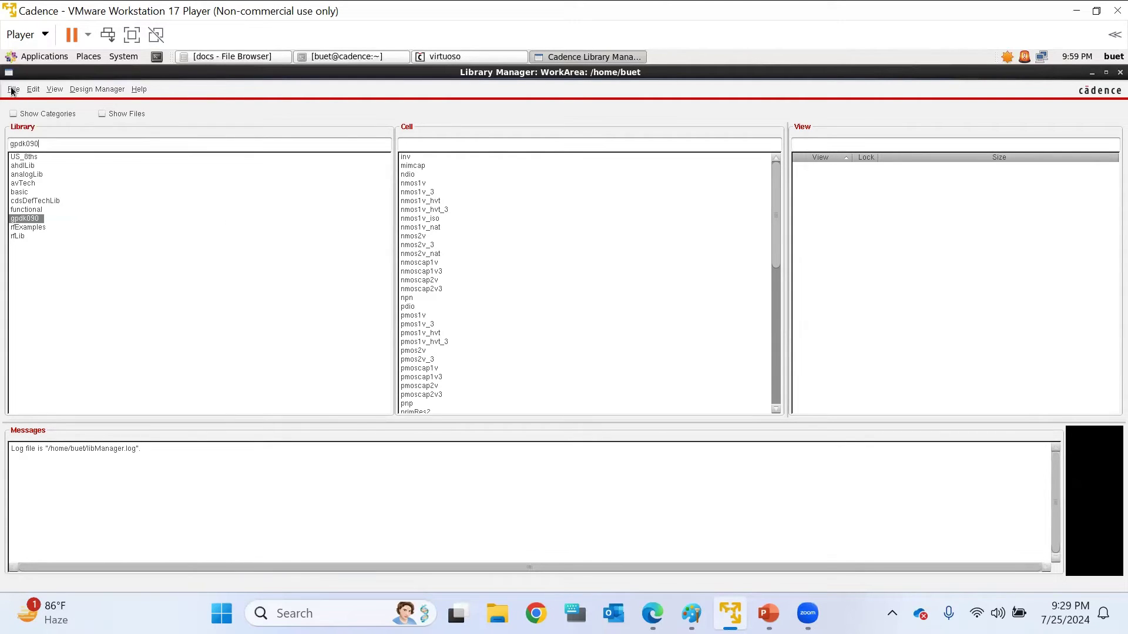
Preview the schematic view of the inv cell in the gpdk090 library
click(405, 157)
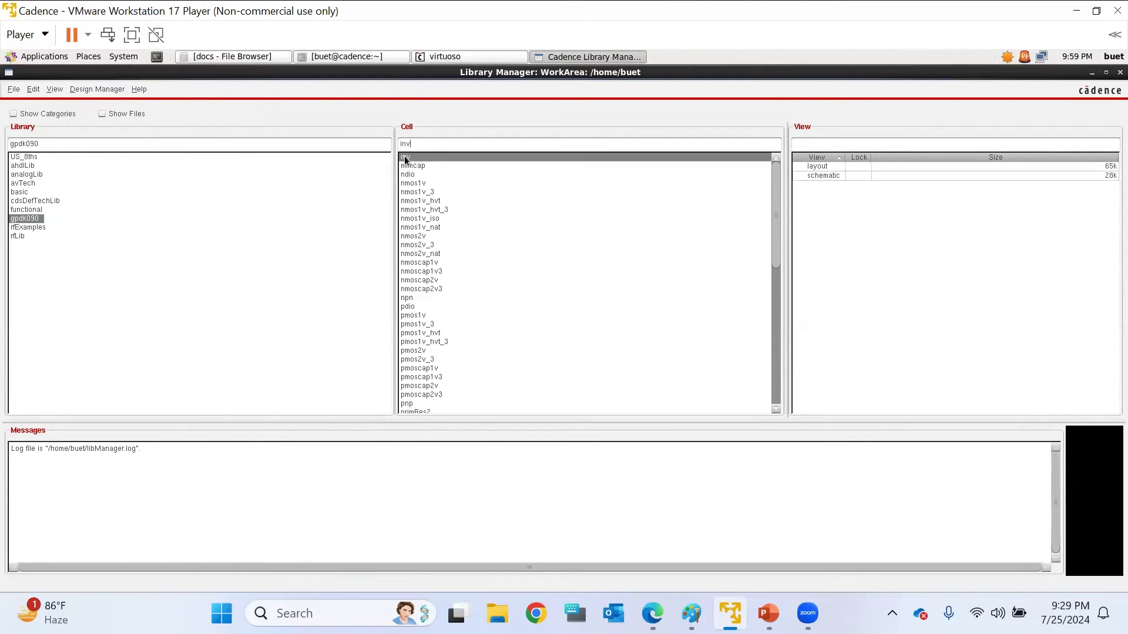
click(826, 175)
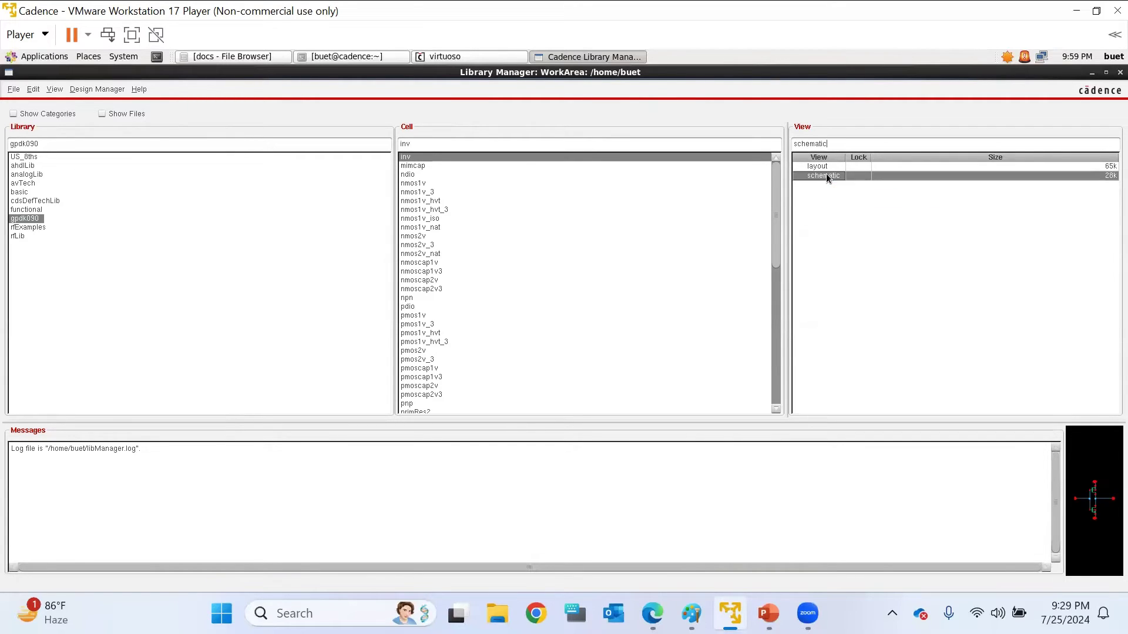
Create a new library named test_inv in the /home/buet directory
click(18, 89)
mouse_move(30, 103)
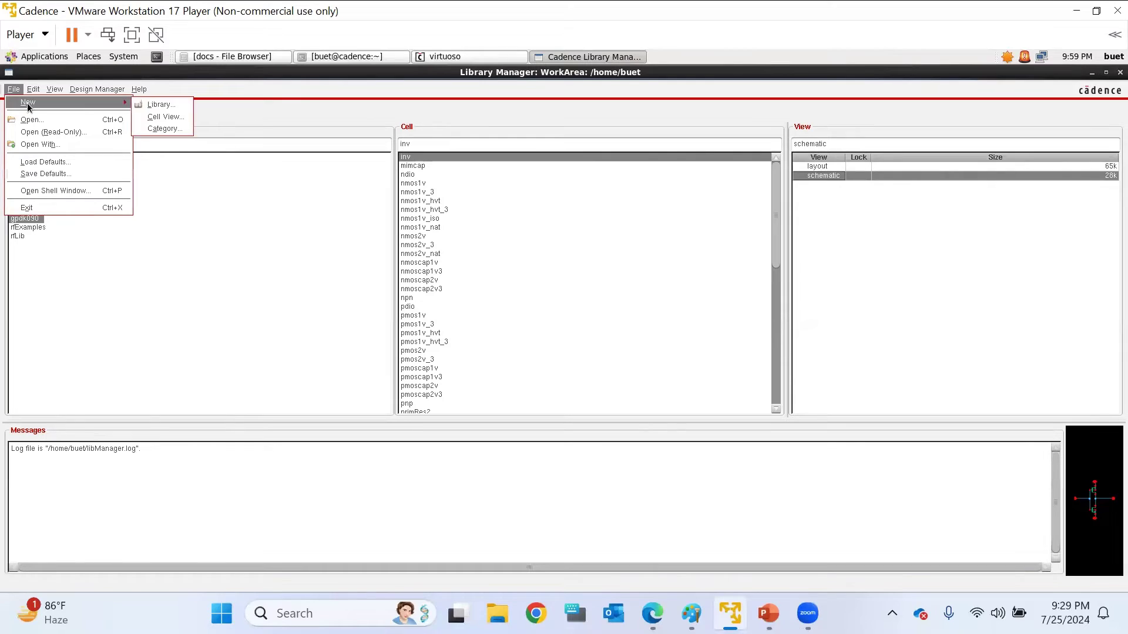
click(164, 105)
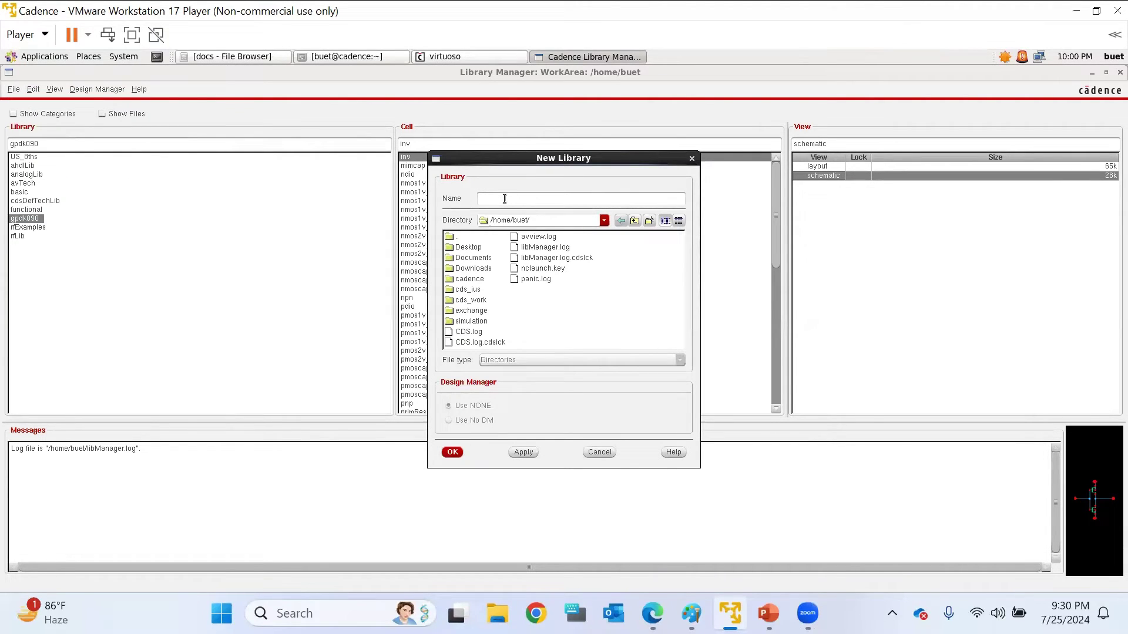
text(test_inv)
click(453, 452)
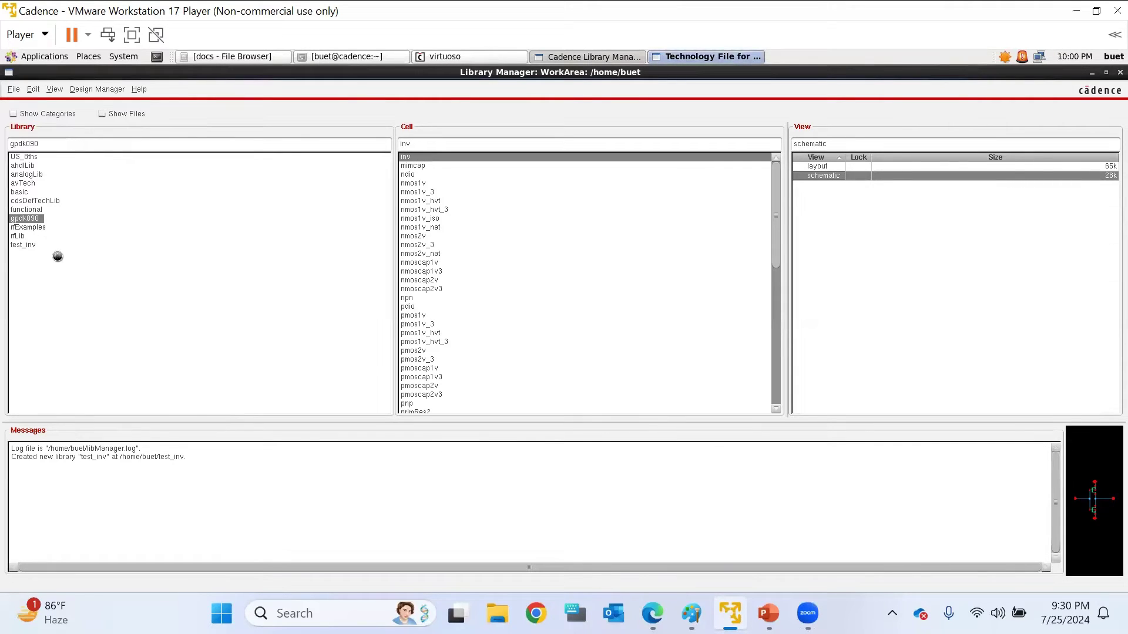
Attach the test_inv library to the existing technology library gpdk090
click(694, 55)
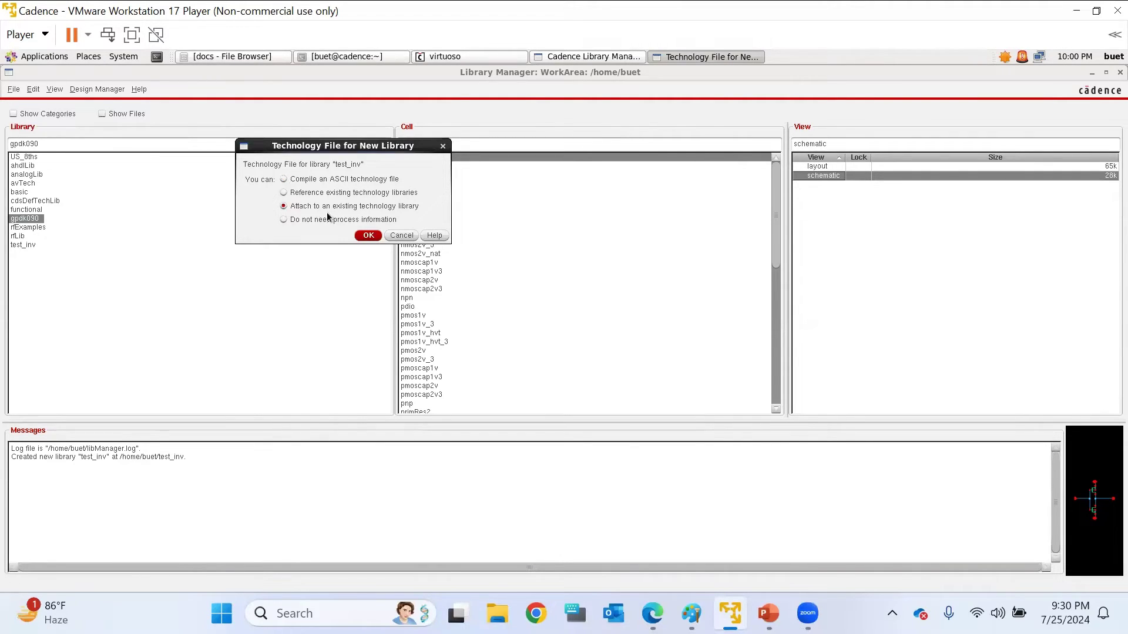
click(291, 208)
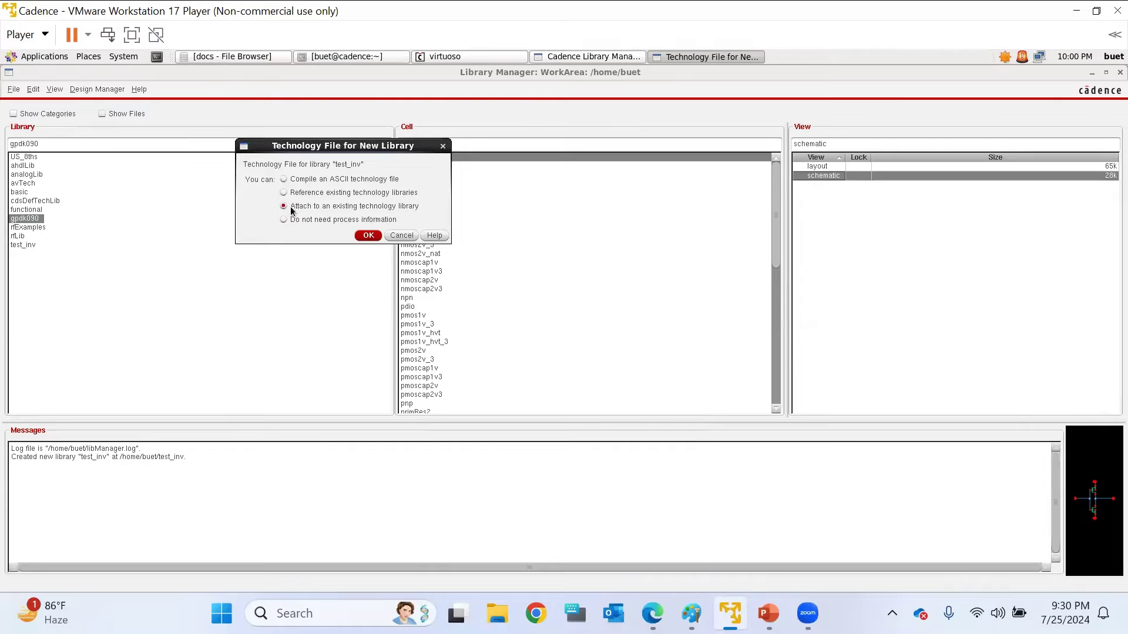
click(369, 236)
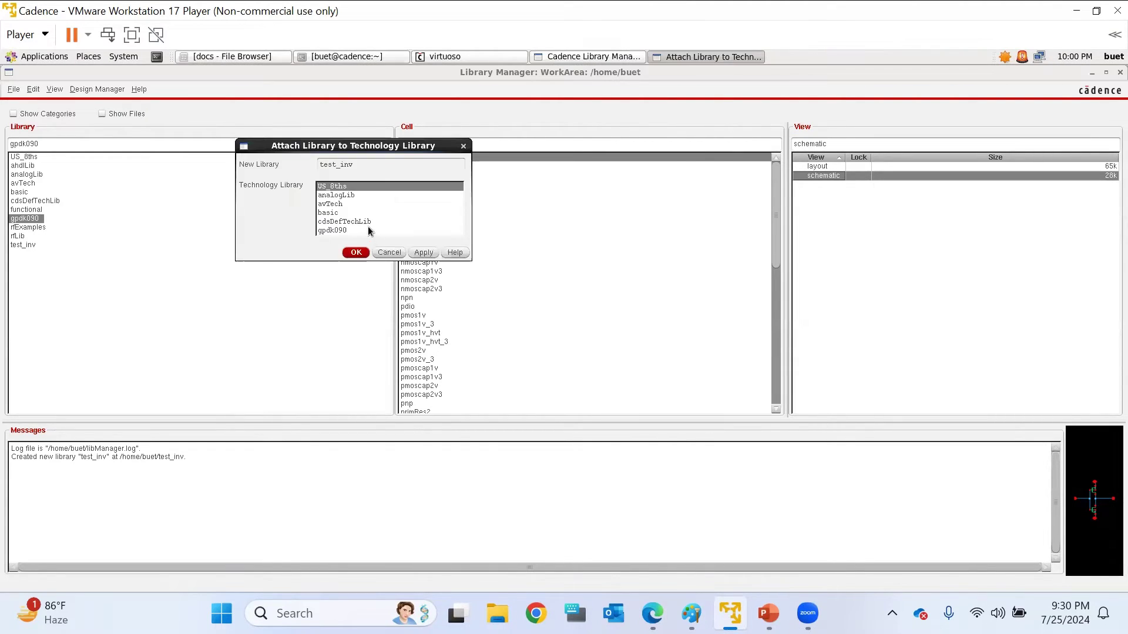
click(333, 230)
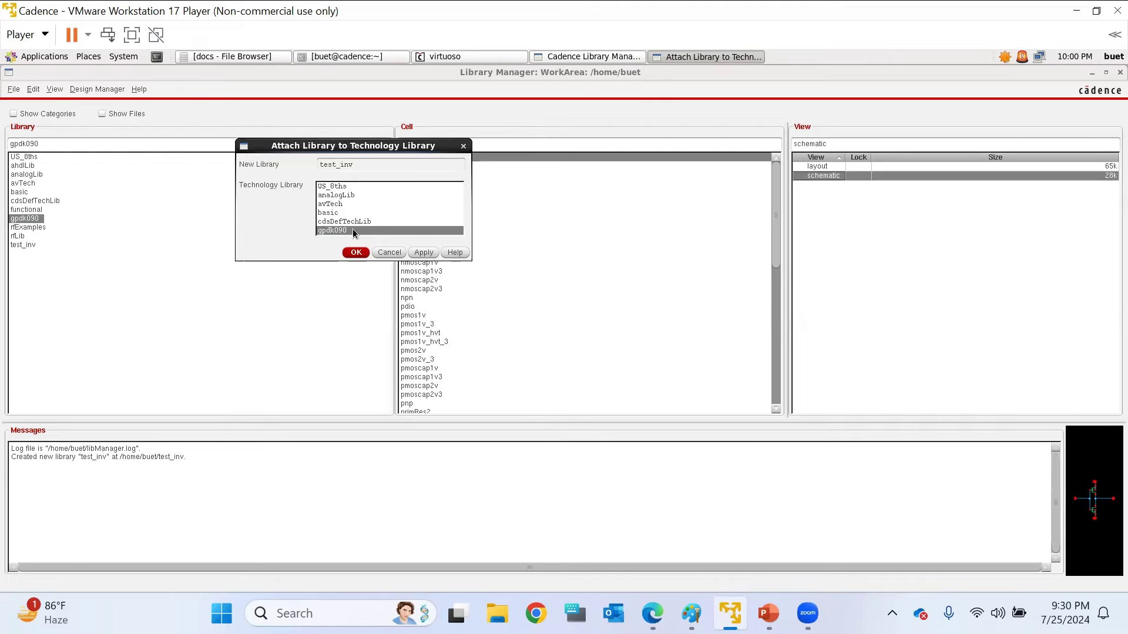
drag(340, 188, 343, 231)
click(355, 253)
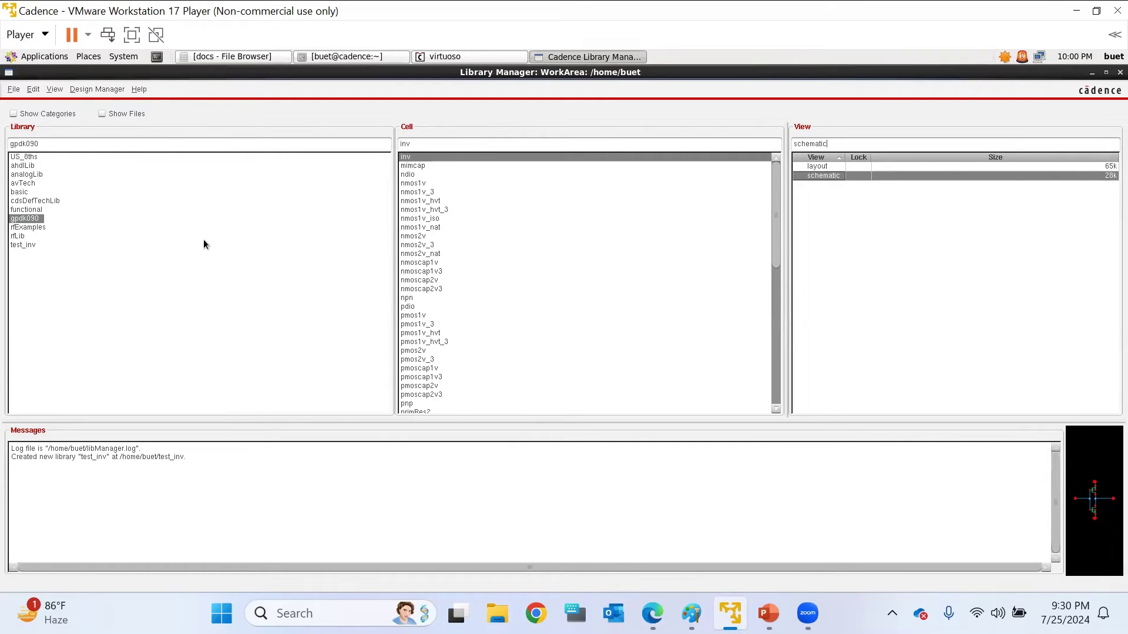
Copy the inv cell with all its views from the gpdk090 library to the test_inv library, overwriting the conflicting file
click(24, 245)
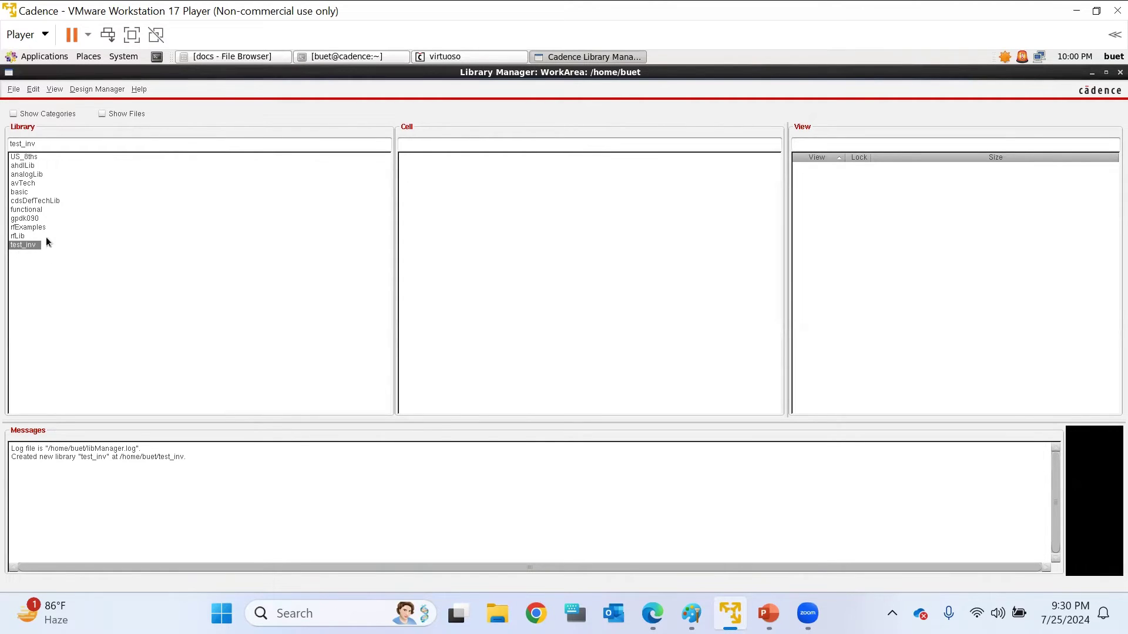
click(27, 218)
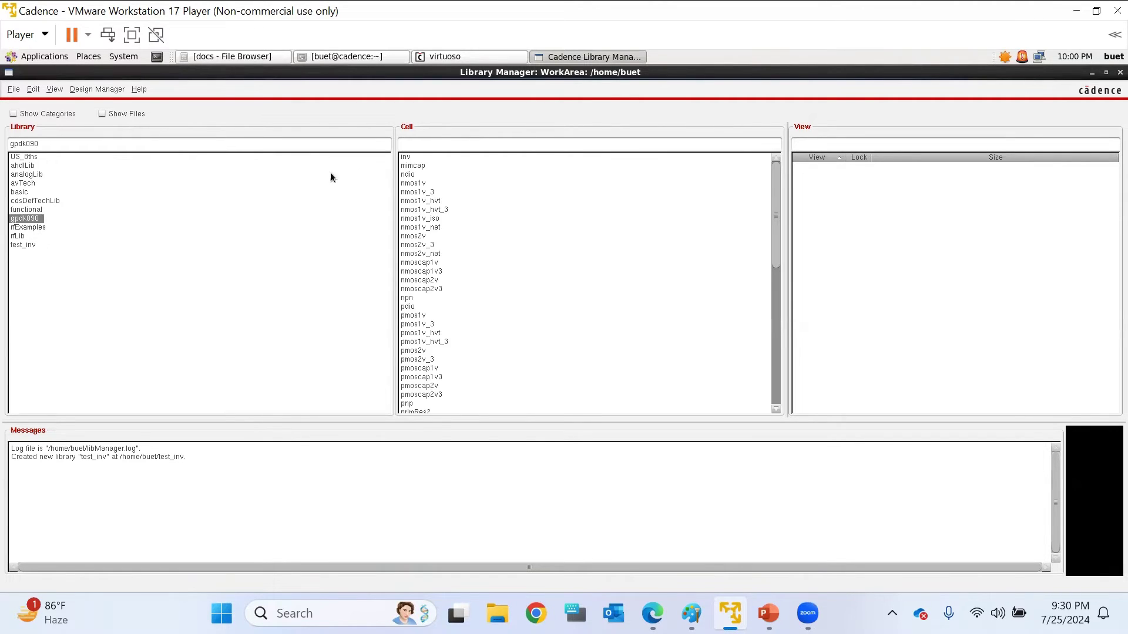
click(404, 158)
right_click(413, 157)
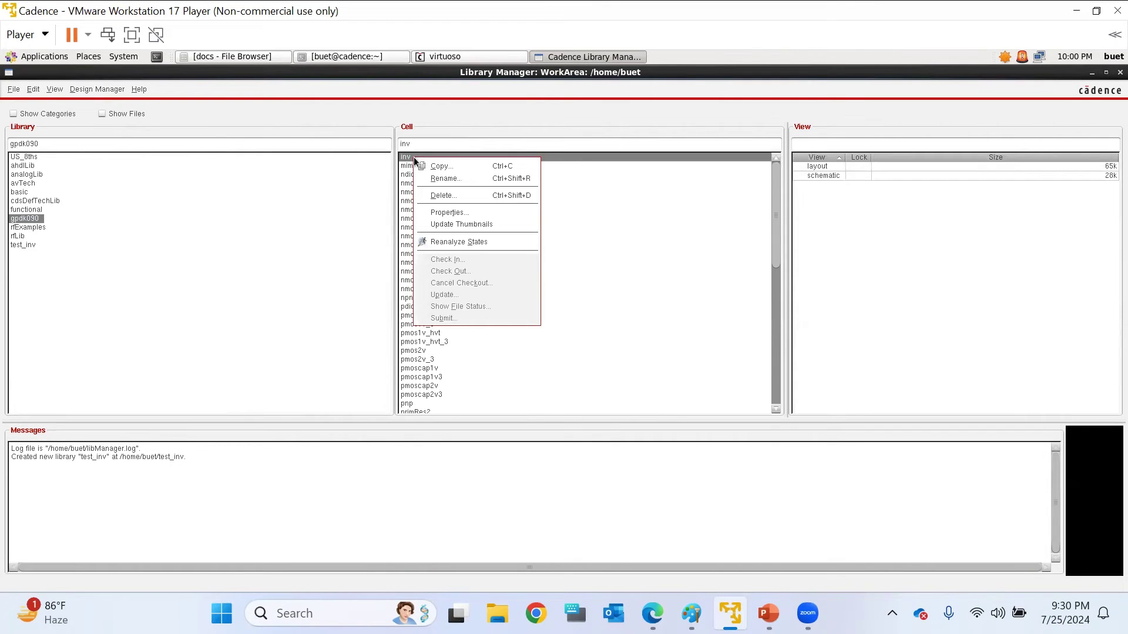
click(439, 167)
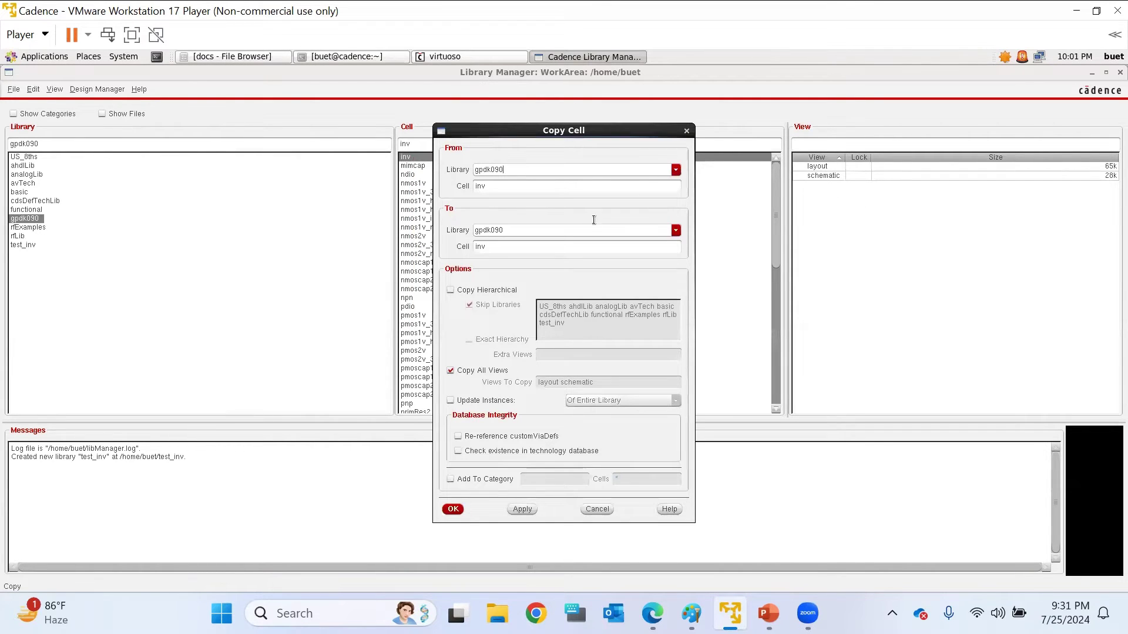
click(676, 231)
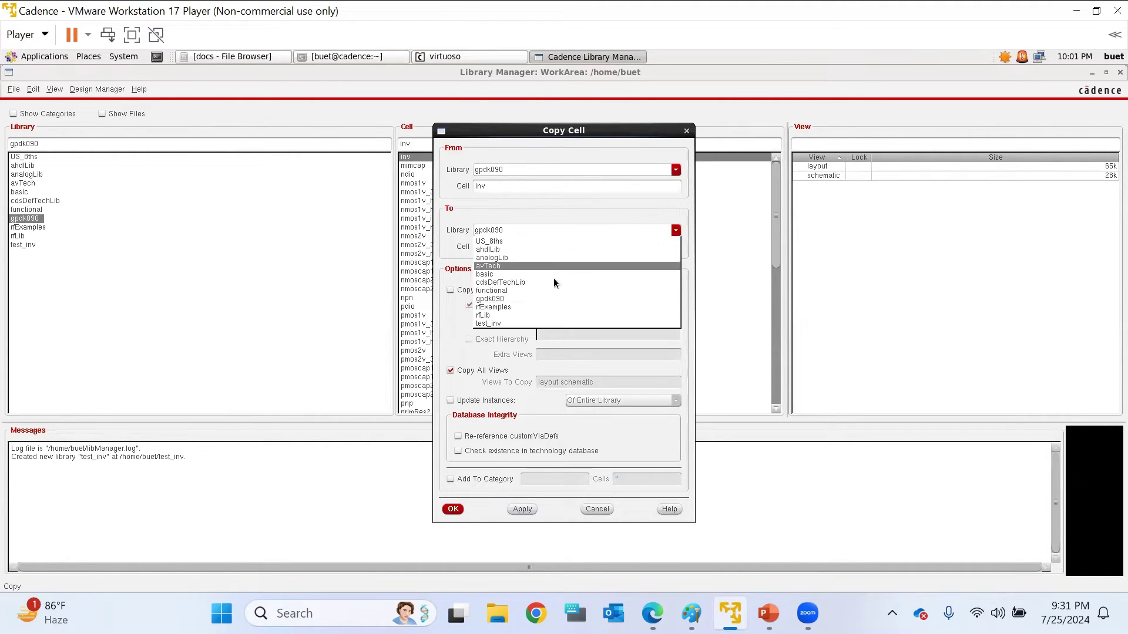
click(497, 325)
click(452, 509)
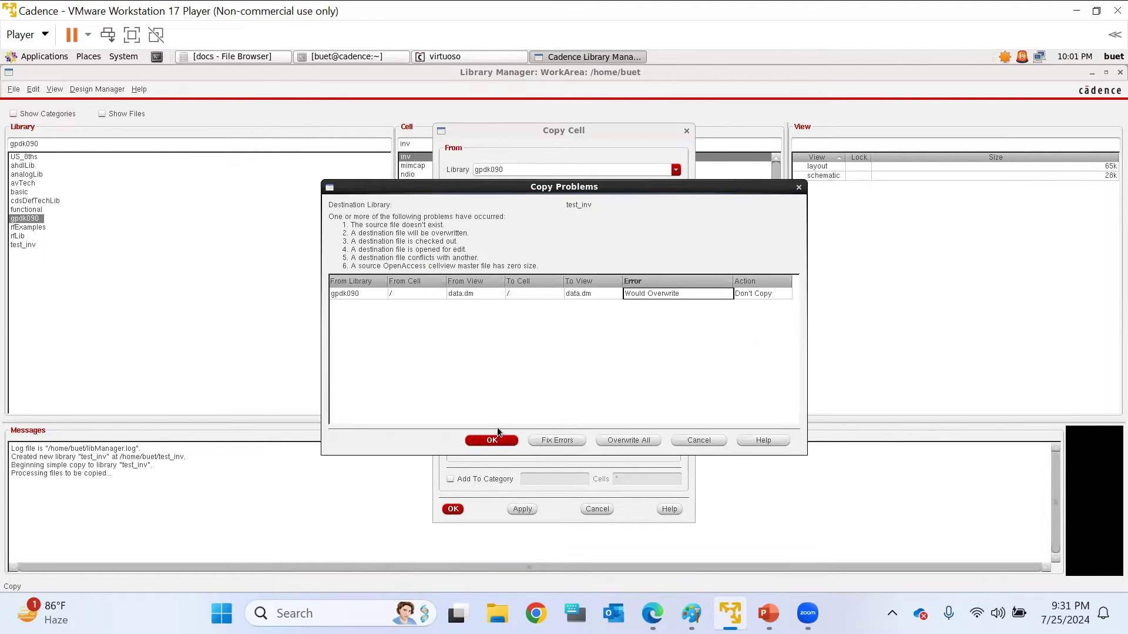
click(624, 440)
click(481, 440)
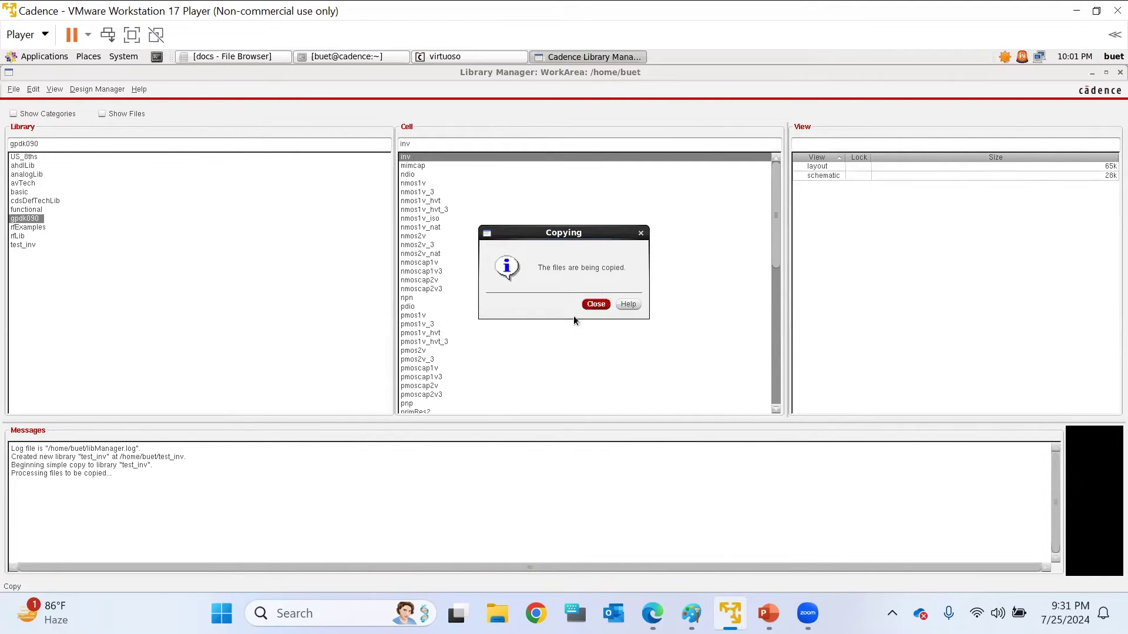
click(596, 305)
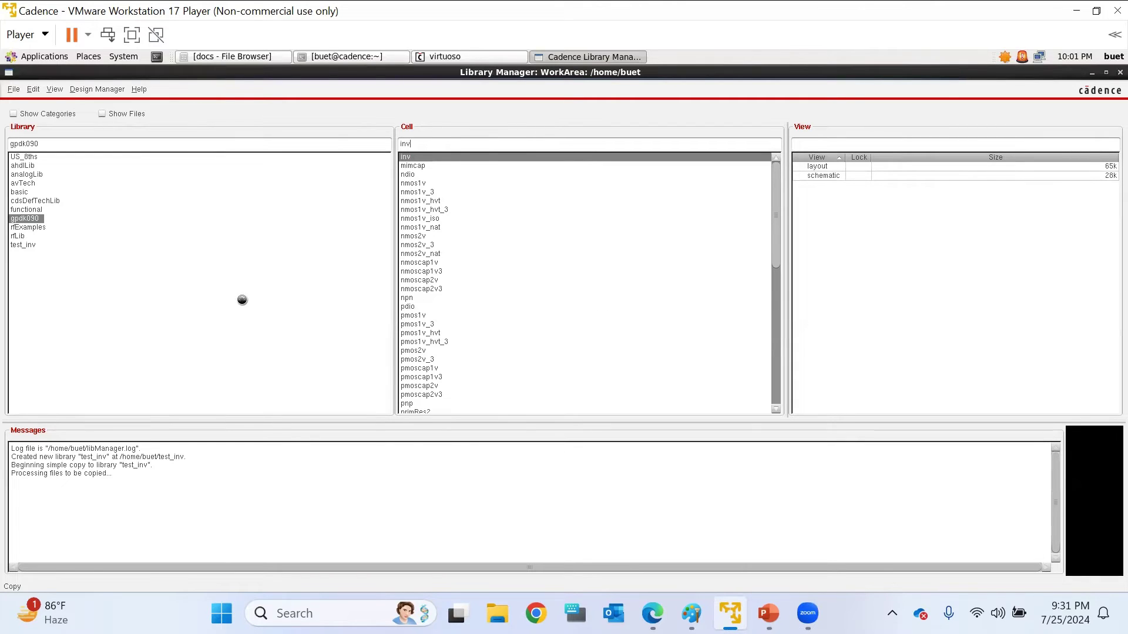
Preview the schematic view of the copied inv cell in the test_inv library
click(24, 247)
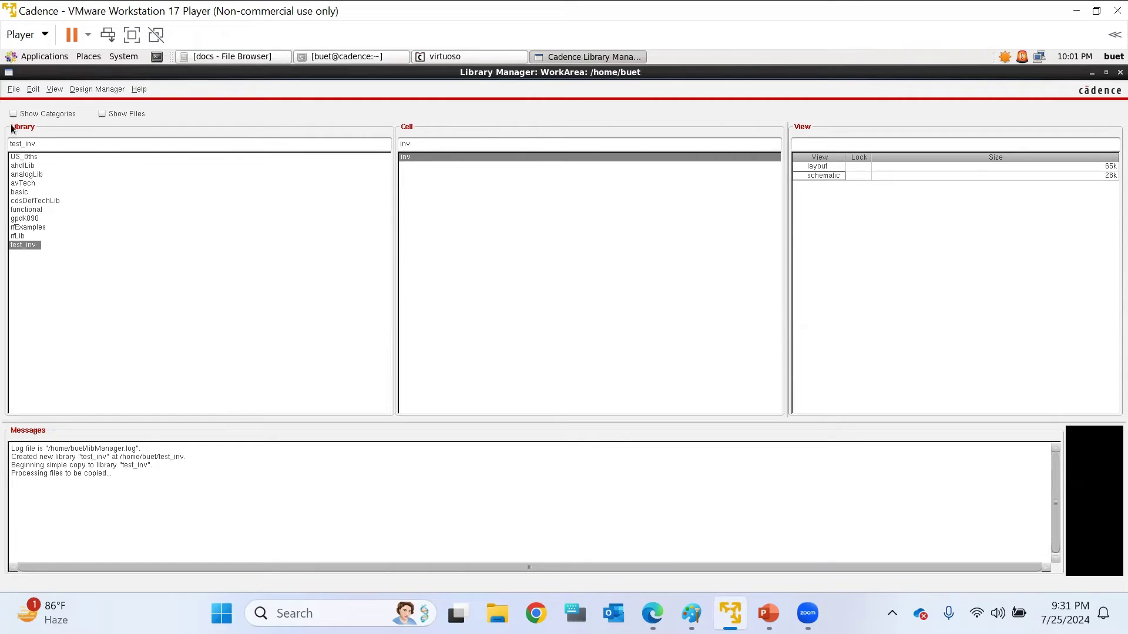
click(13, 90)
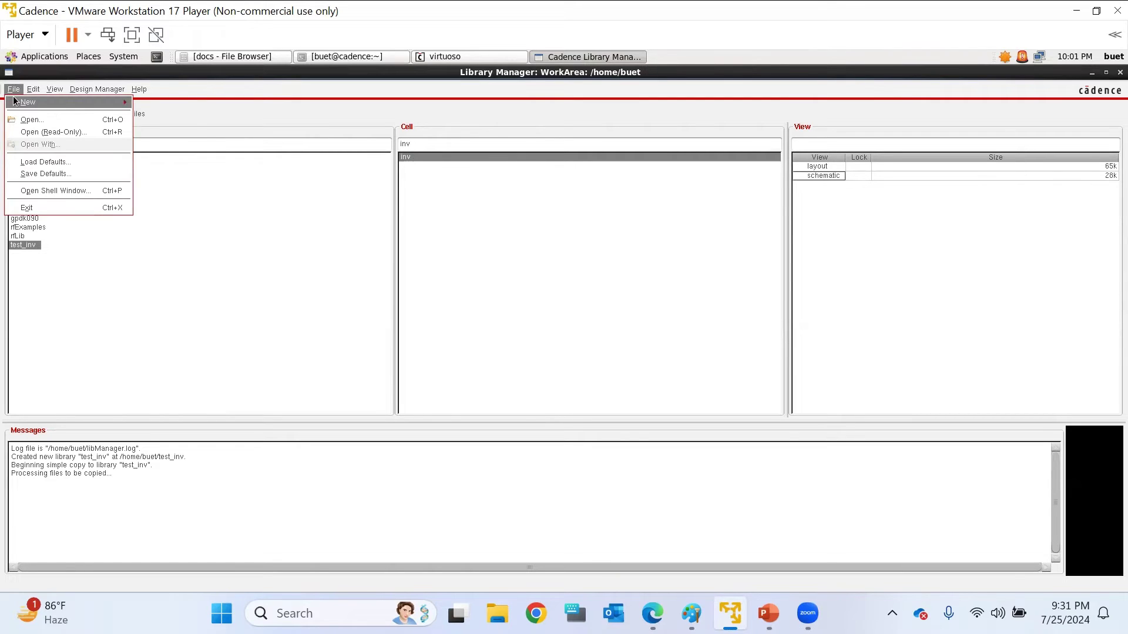
click(182, 362)
click(27, 210)
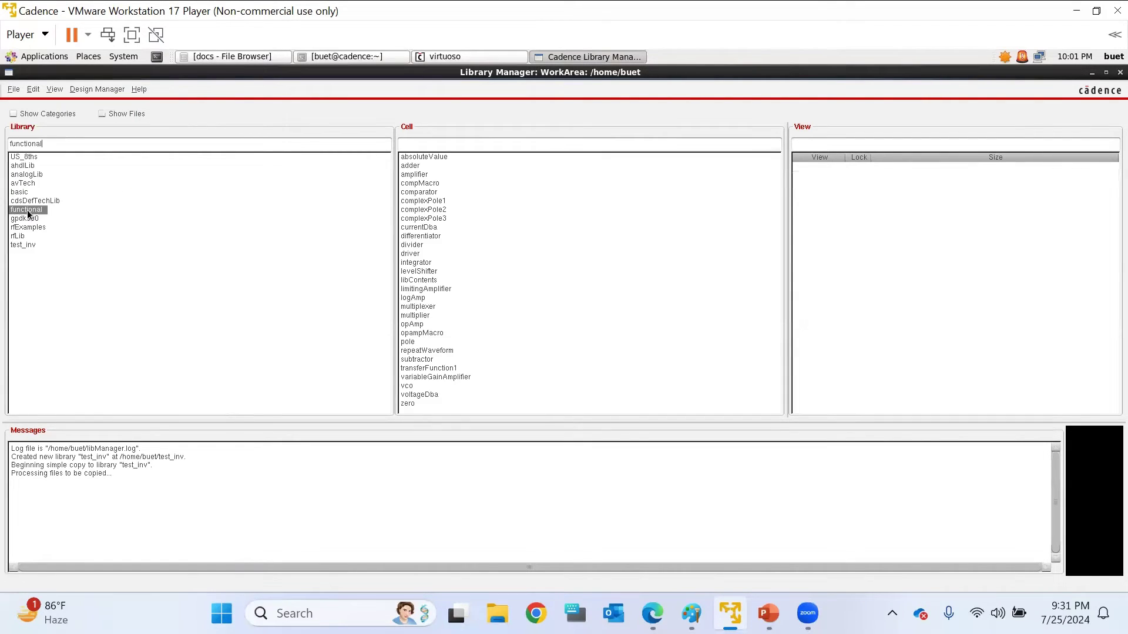
click(27, 242)
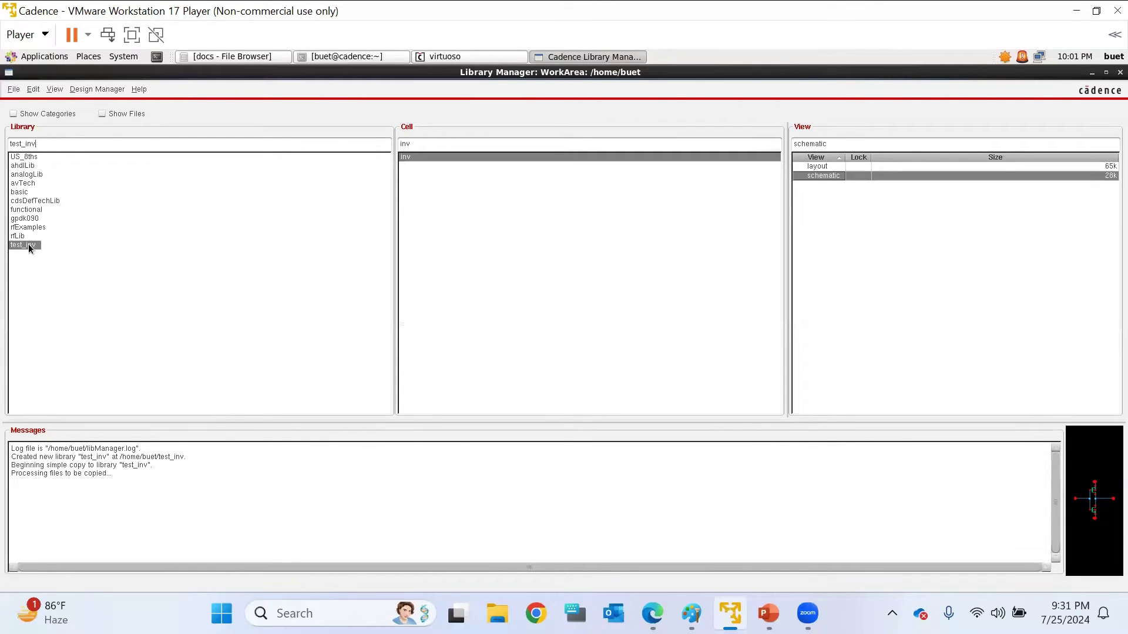
Create a new schematic cell view named inv_1 in the test_inv library and maximize its editor window
click(29, 244)
click(15, 90)
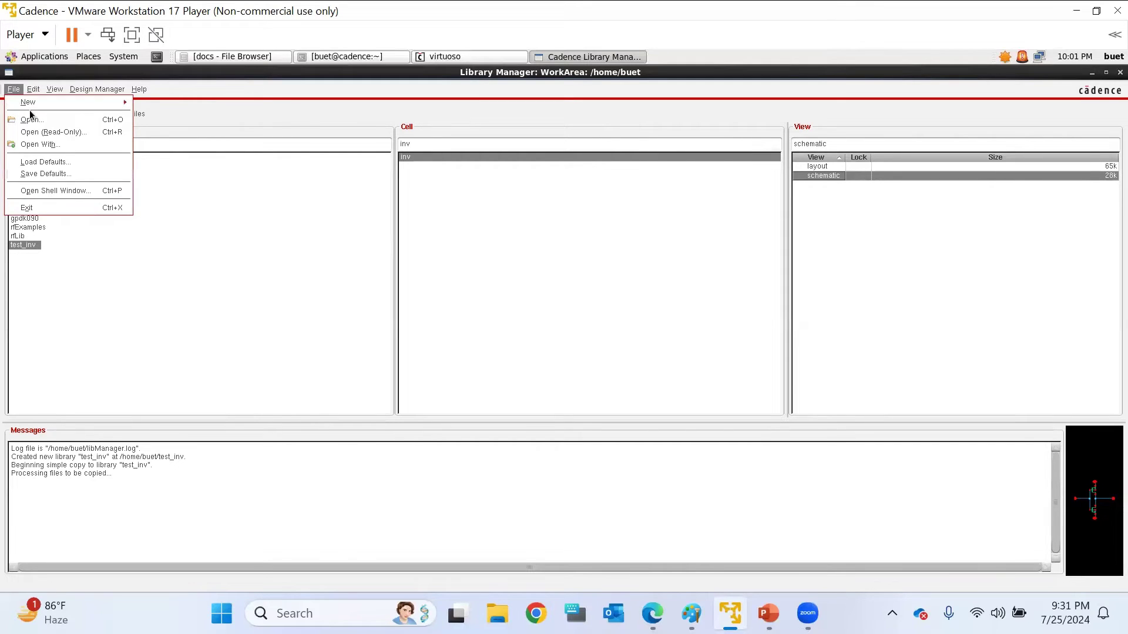
mouse_move(46, 104)
click(144, 116)
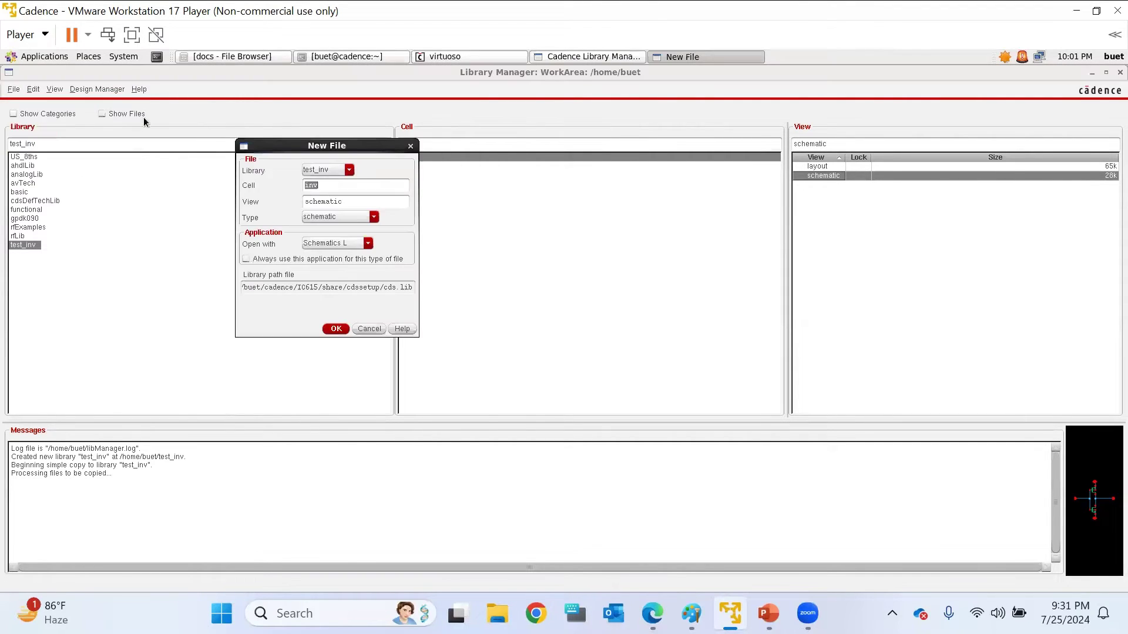
click(339, 185)
click(333, 329)
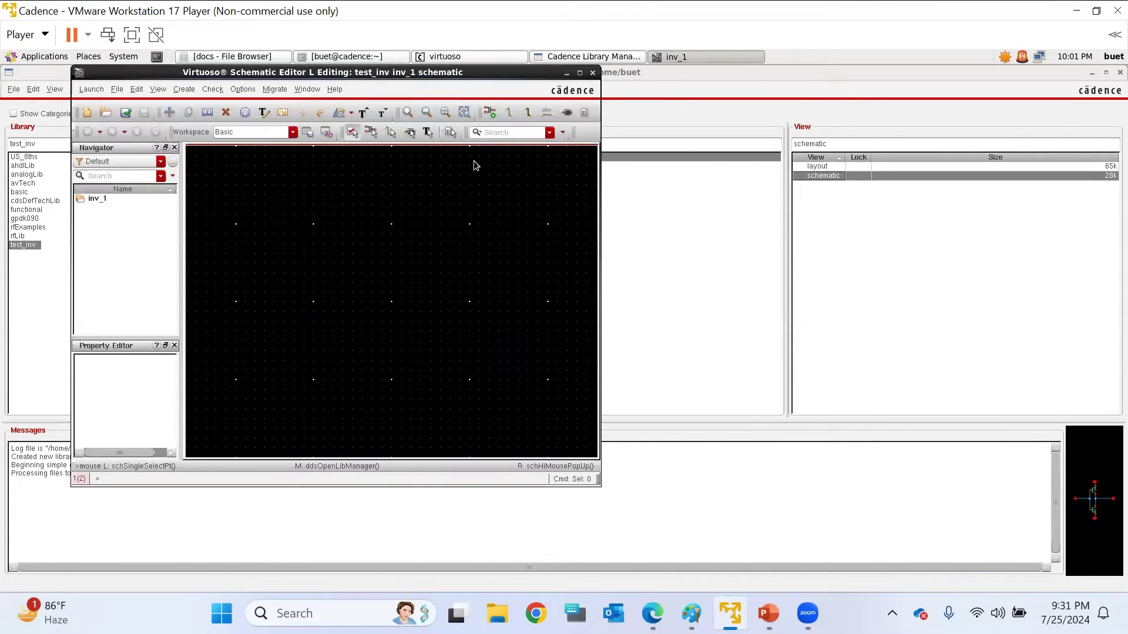
drag(449, 75, 507, 75)
click(579, 73)
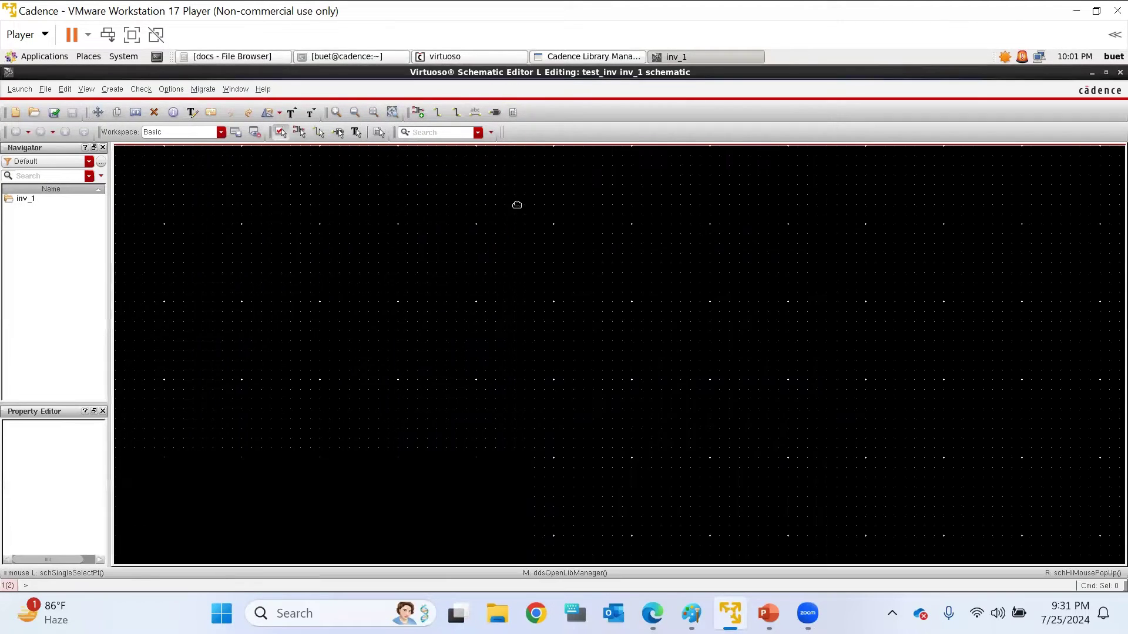
drag(519, 199, 701, 385)
drag(510, 184, 805, 449)
click(417, 111)
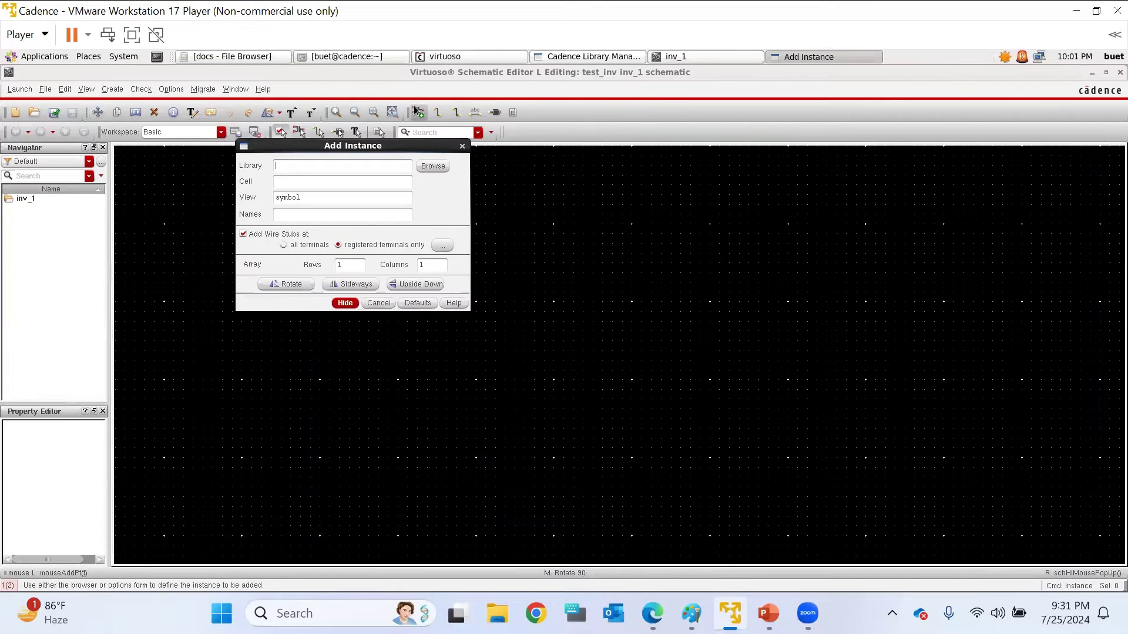
click(433, 166)
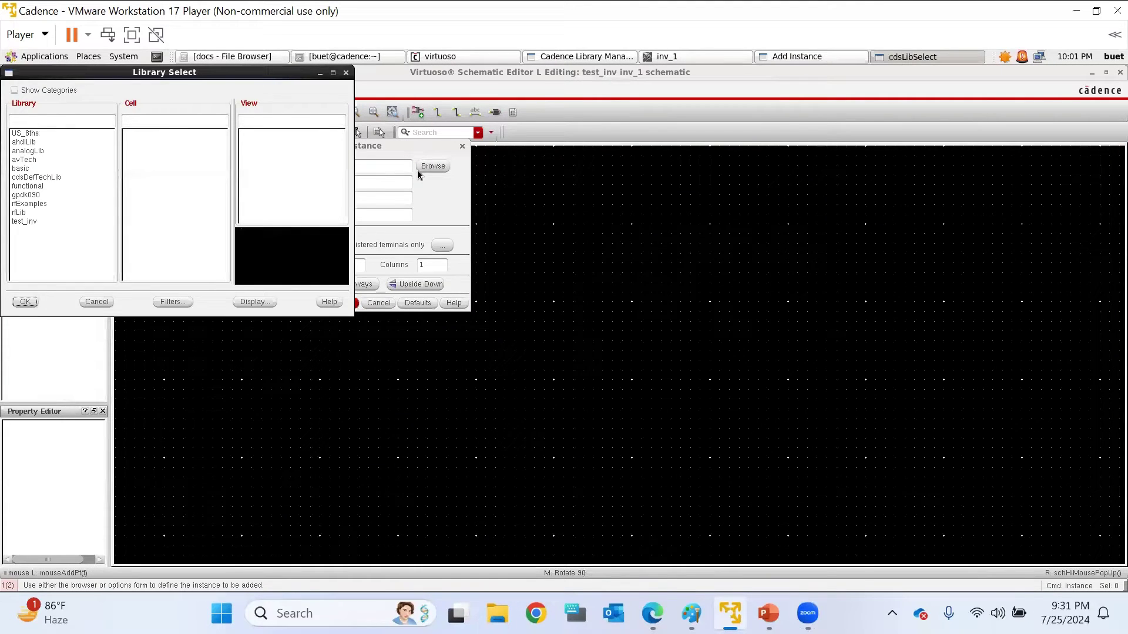
click(345, 73)
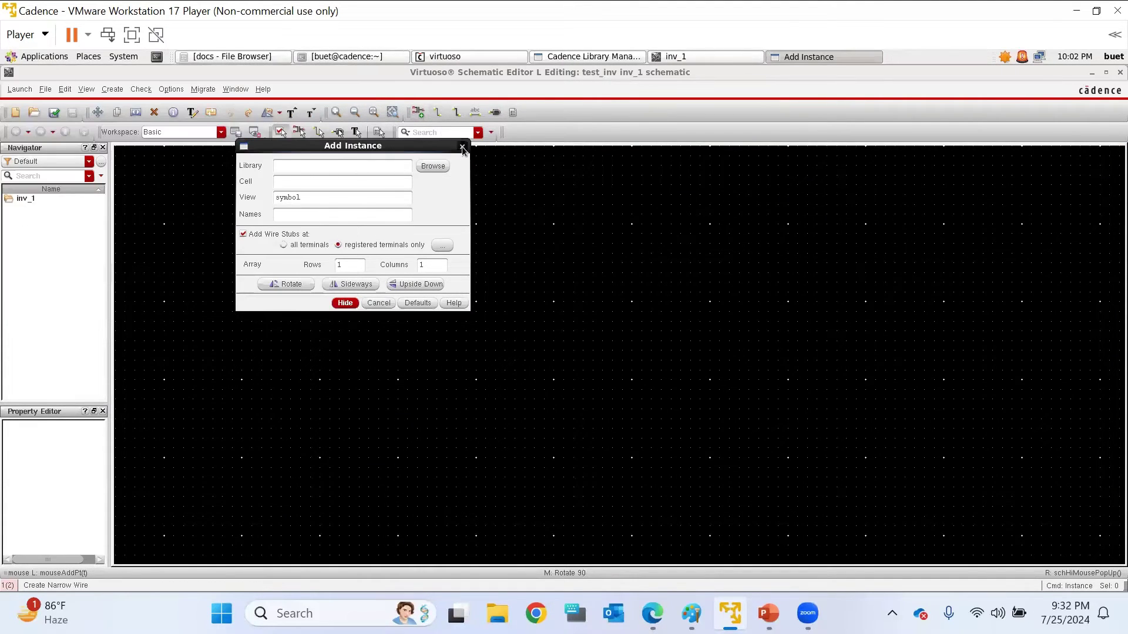
click(462, 148)
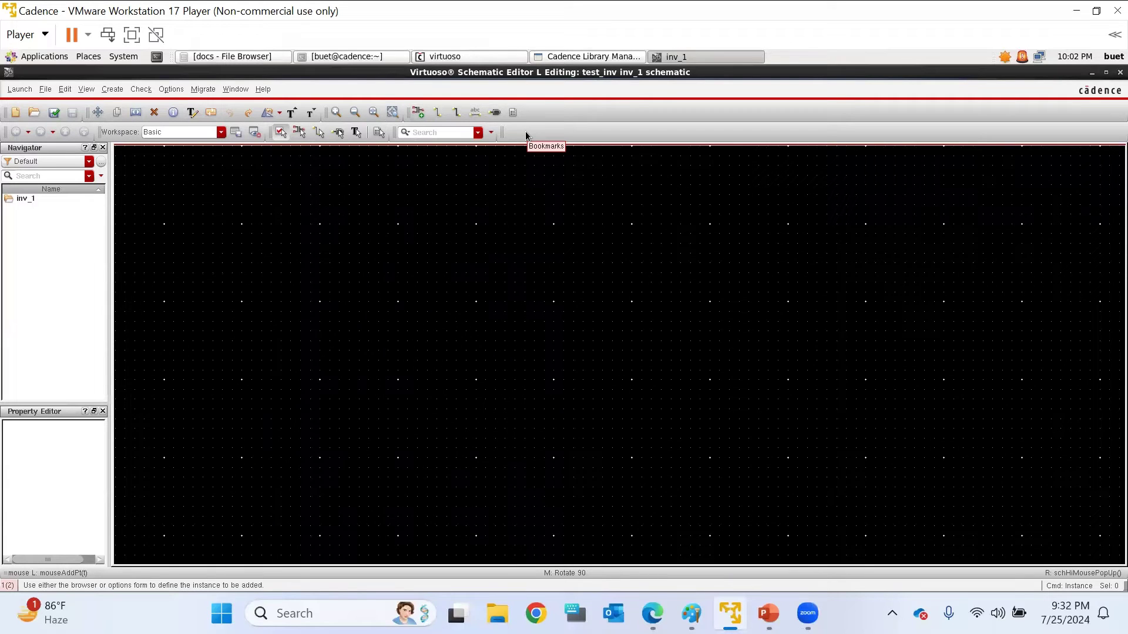
key(Escape)
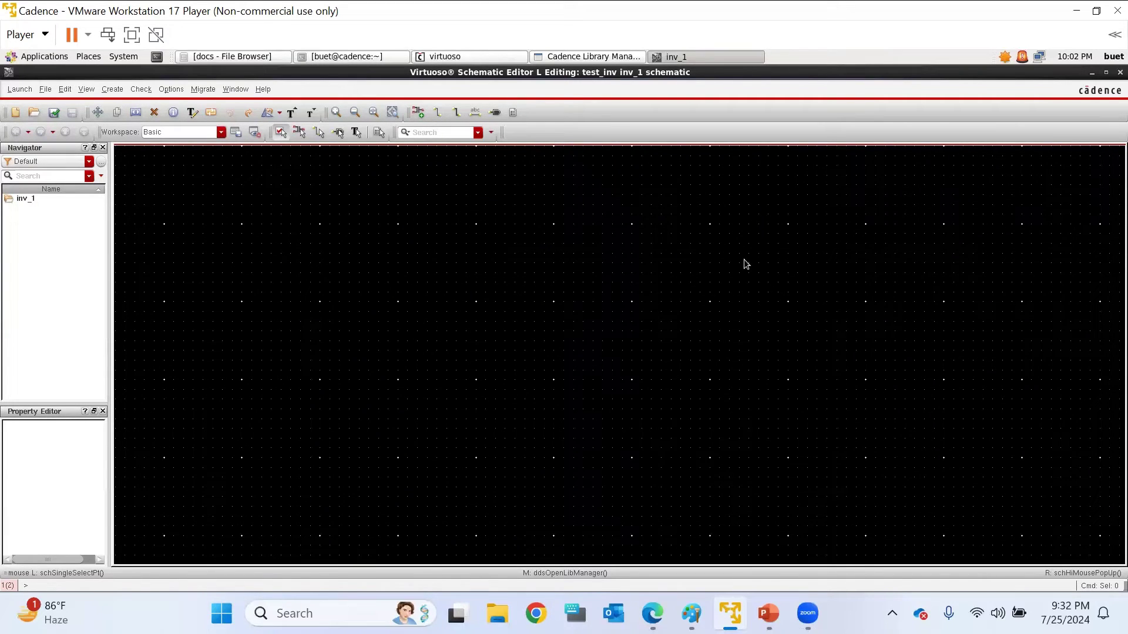
key(i)
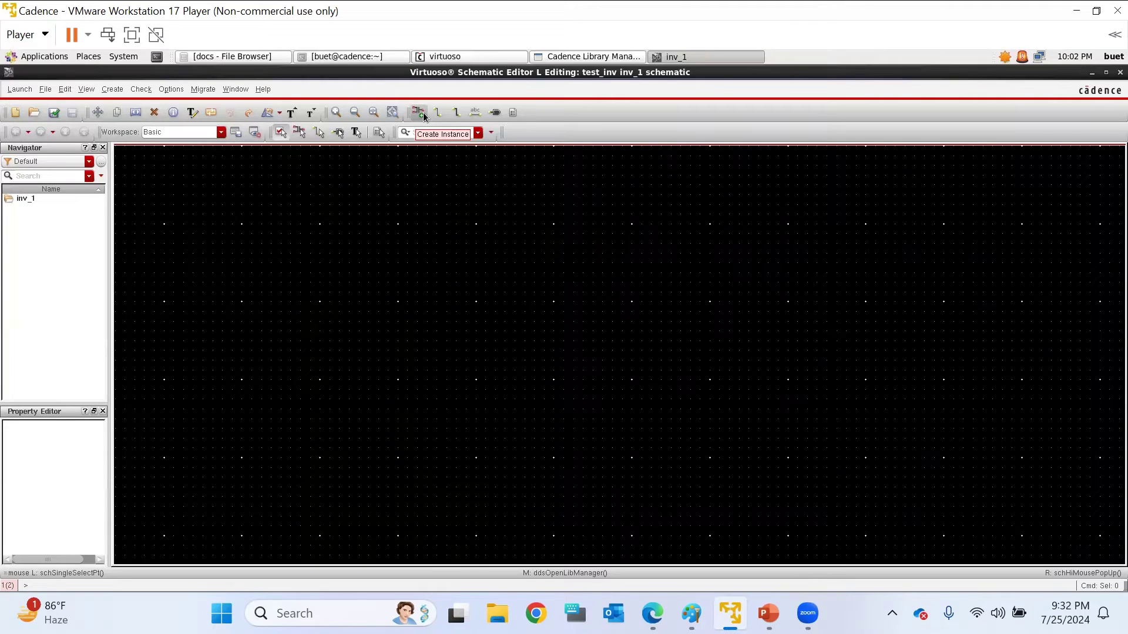
Place one nmos1v symbol instance from the gpdk090 library near the middle of the inv_1 schematic
click(424, 116)
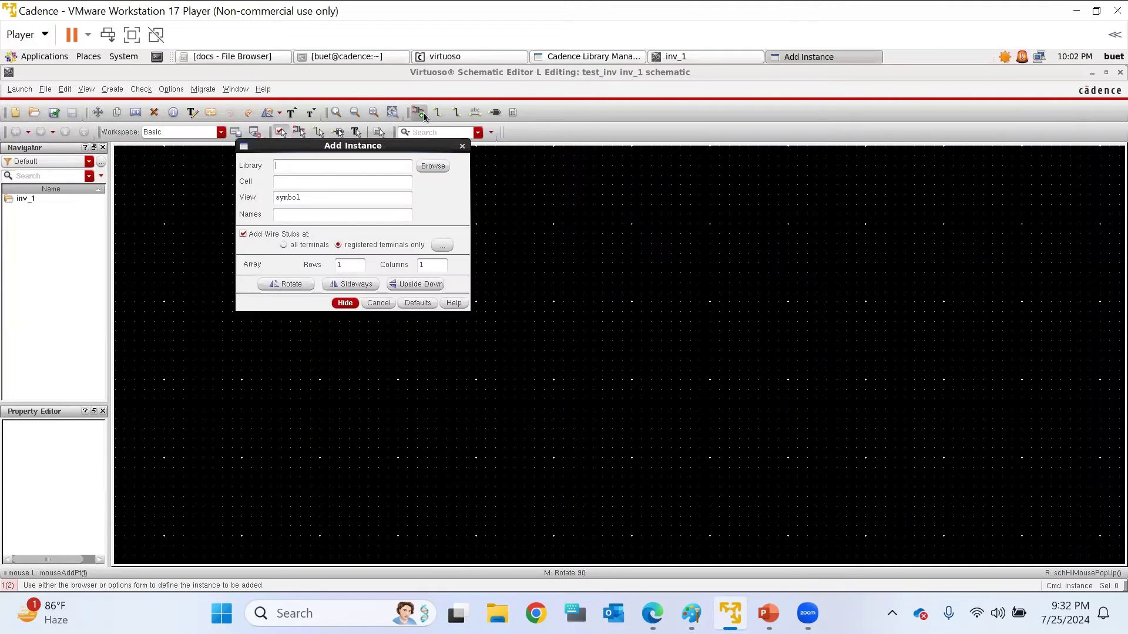
click(435, 167)
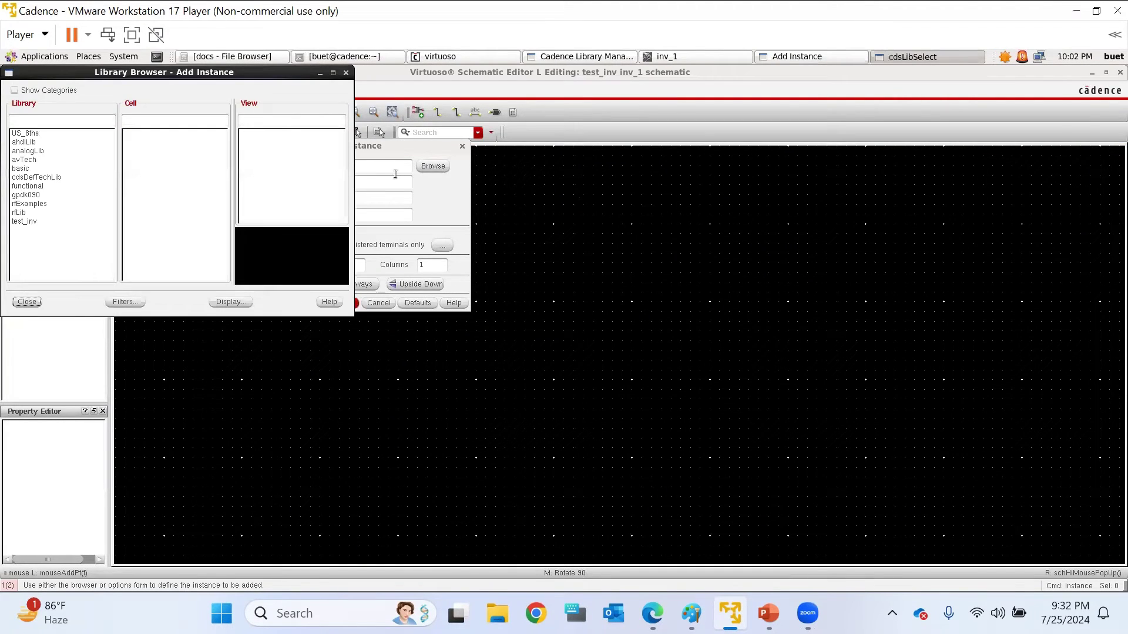
click(24, 196)
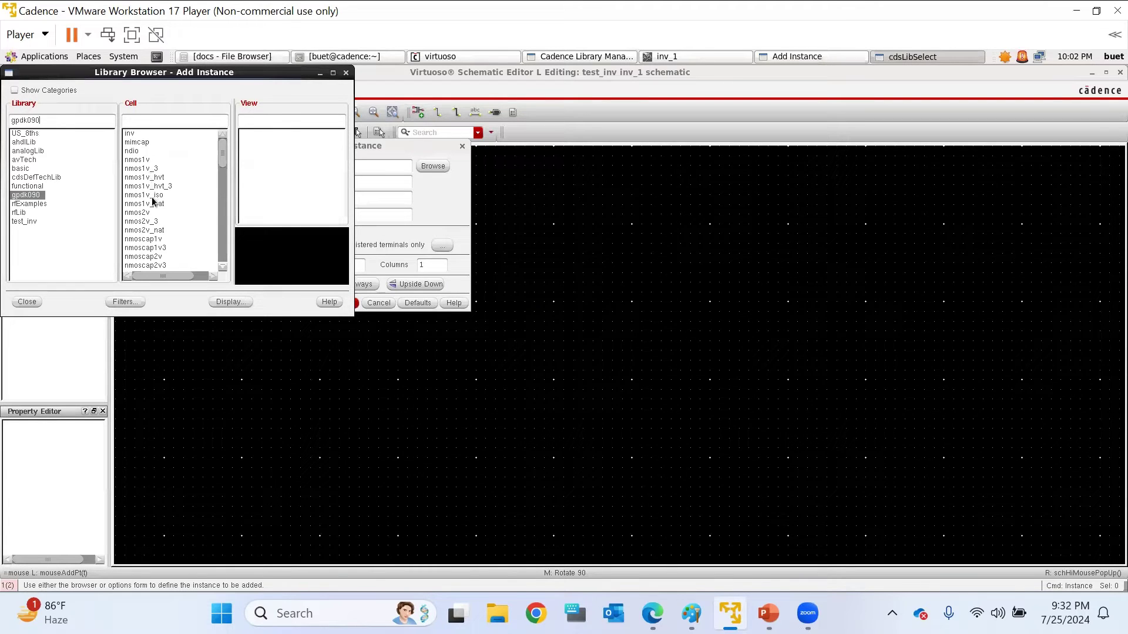
click(146, 159)
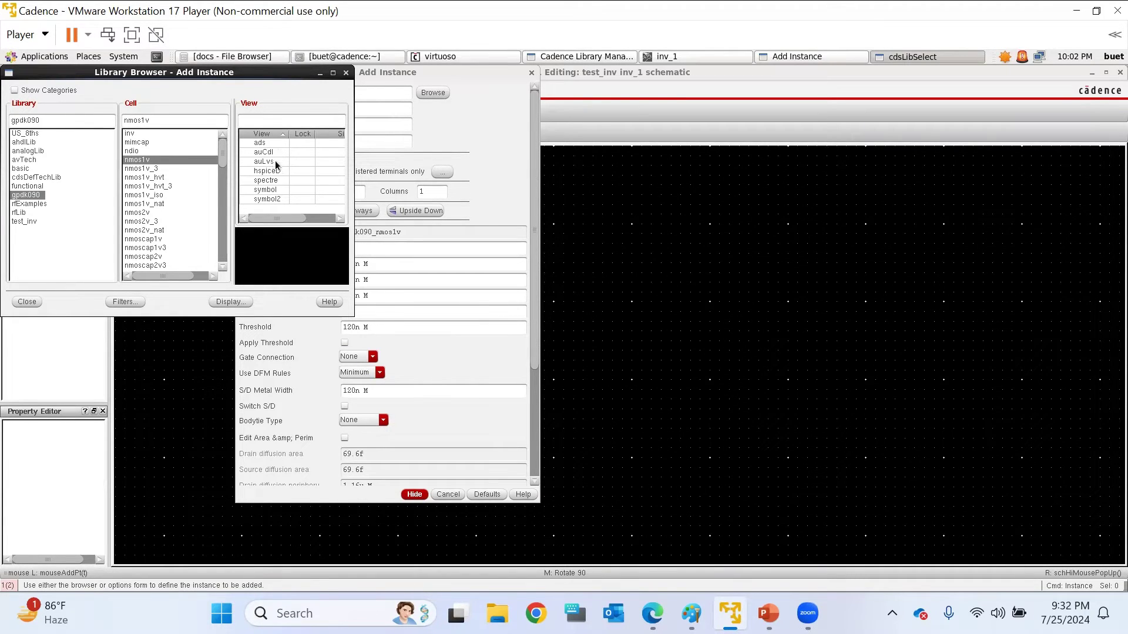
click(279, 190)
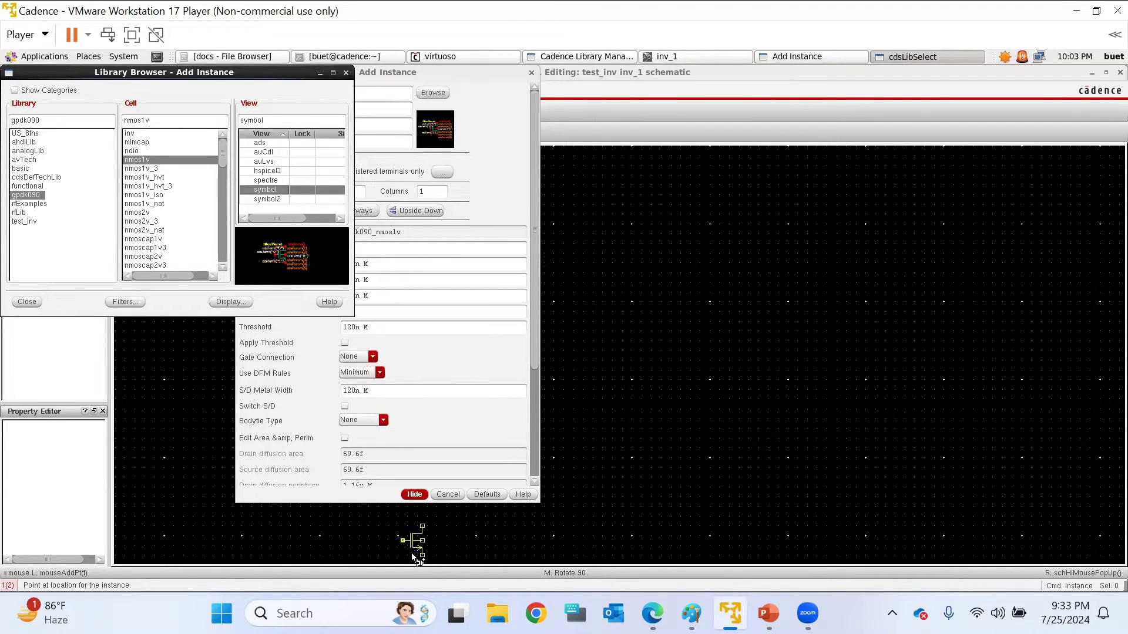
click(415, 494)
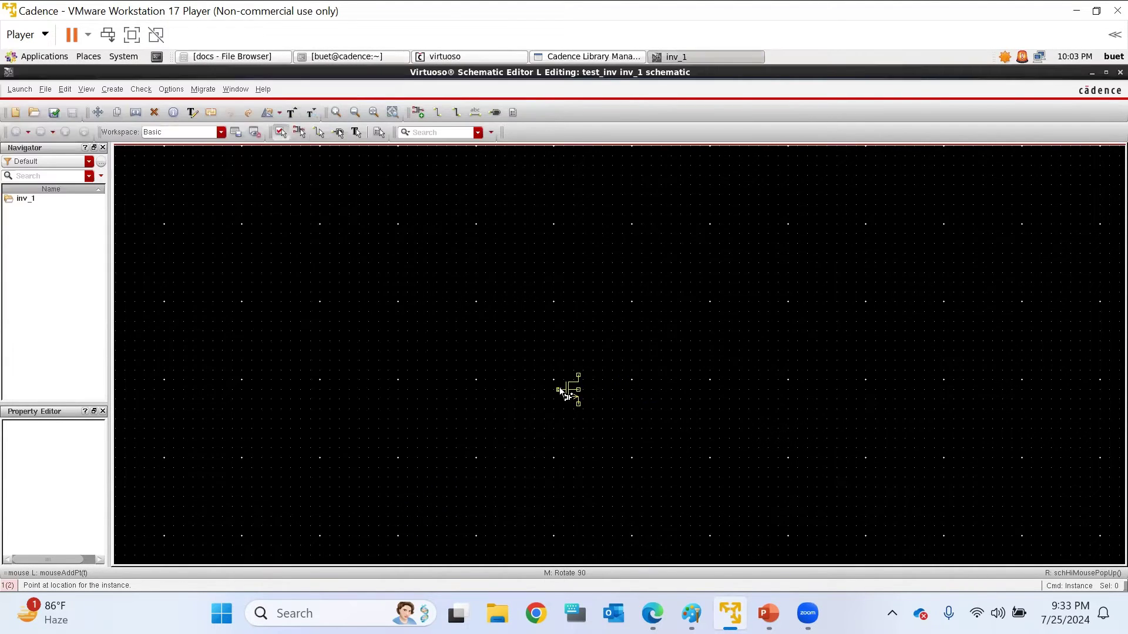
click(559, 387)
key(Escape)
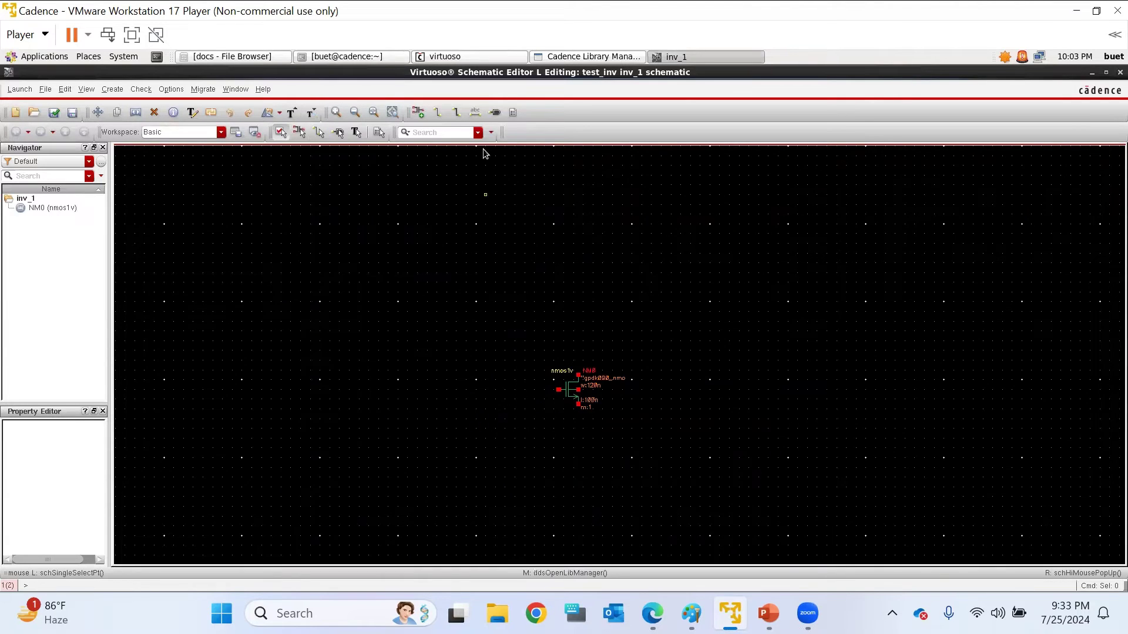
Place one pmos1v symbol instance from the gpdk090 library directly above the nmos1v transistor
click(417, 112)
click(434, 167)
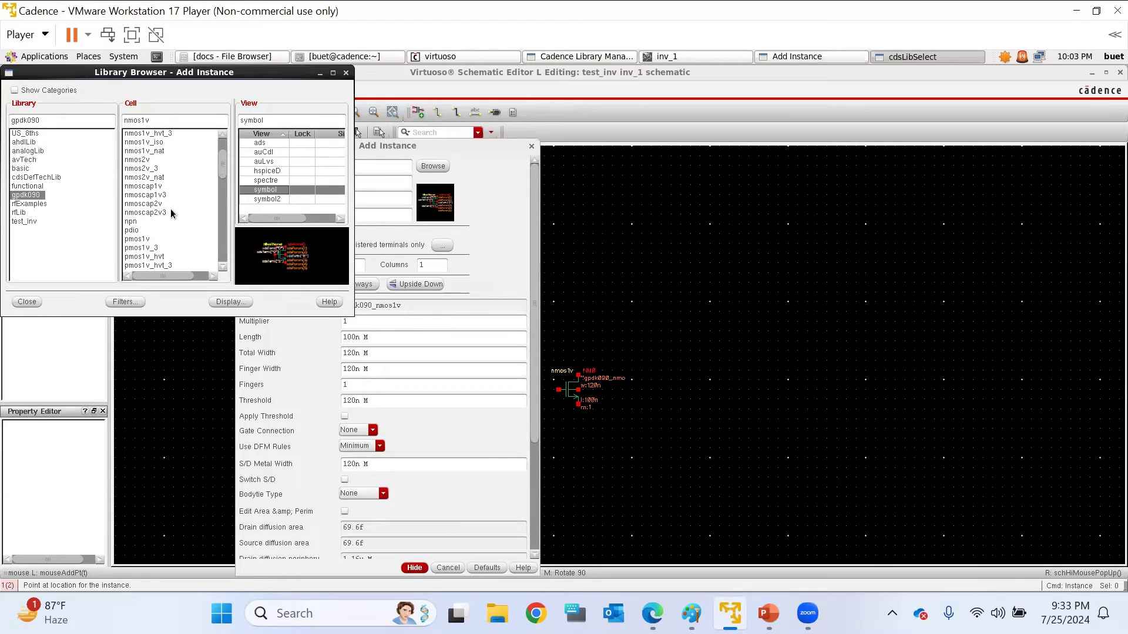
click(147, 239)
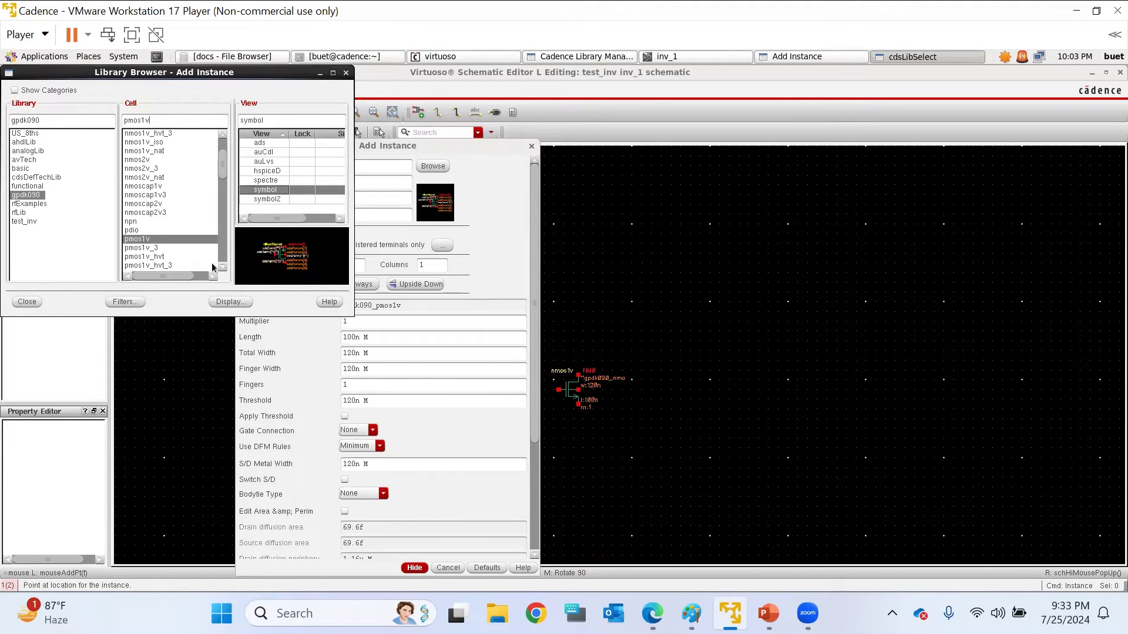
click(27, 301)
click(561, 340)
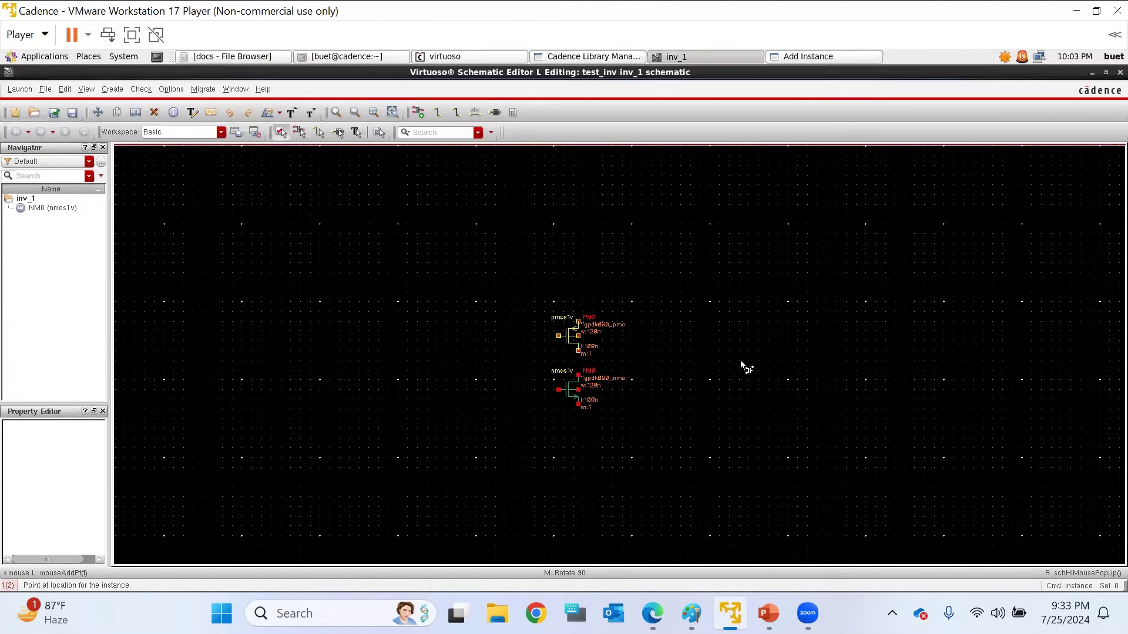
key(Escape)
scroll(584, 376, up, 3)
scroll(585, 377, down, 2)
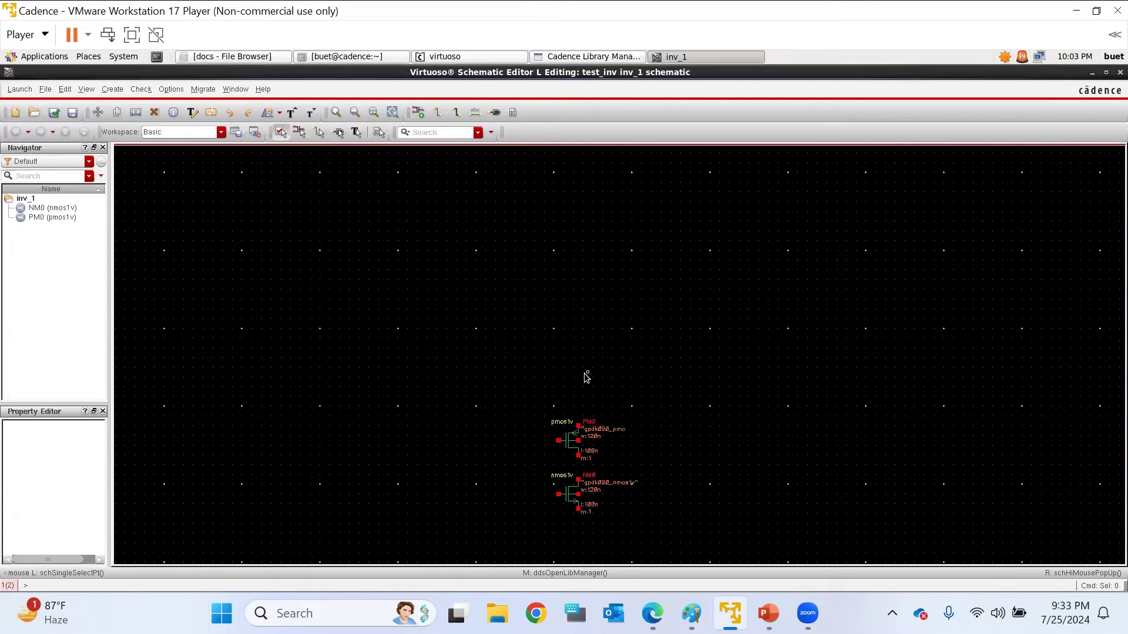
key(f)
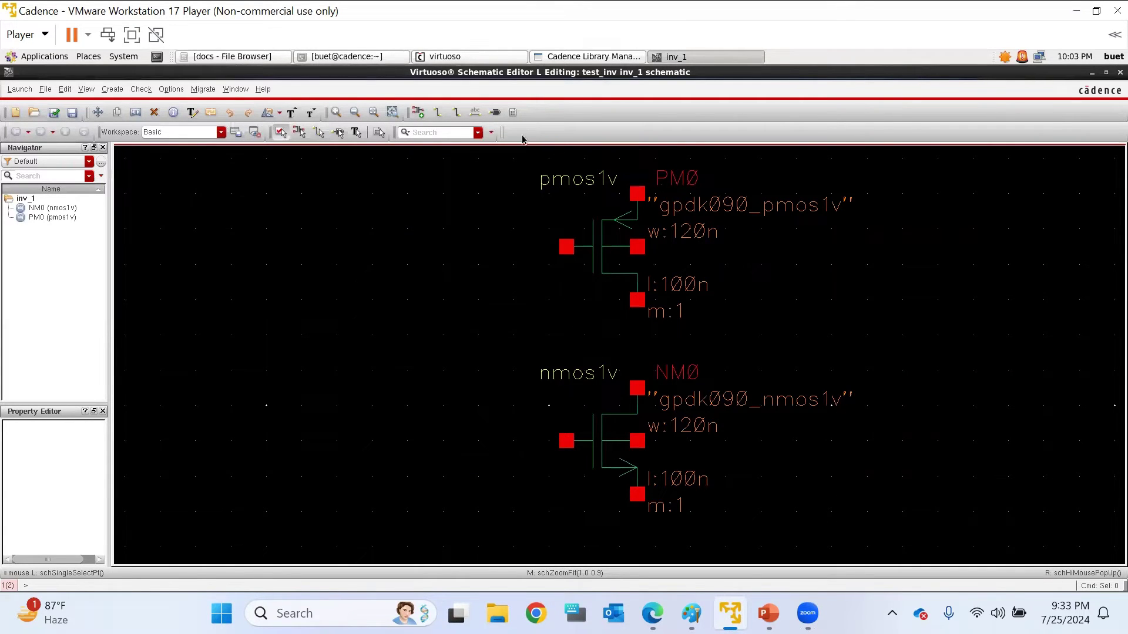
click(436, 114)
scroll(464, 270, down, 3)
ctrl+scroll(492, 327, down, 5)
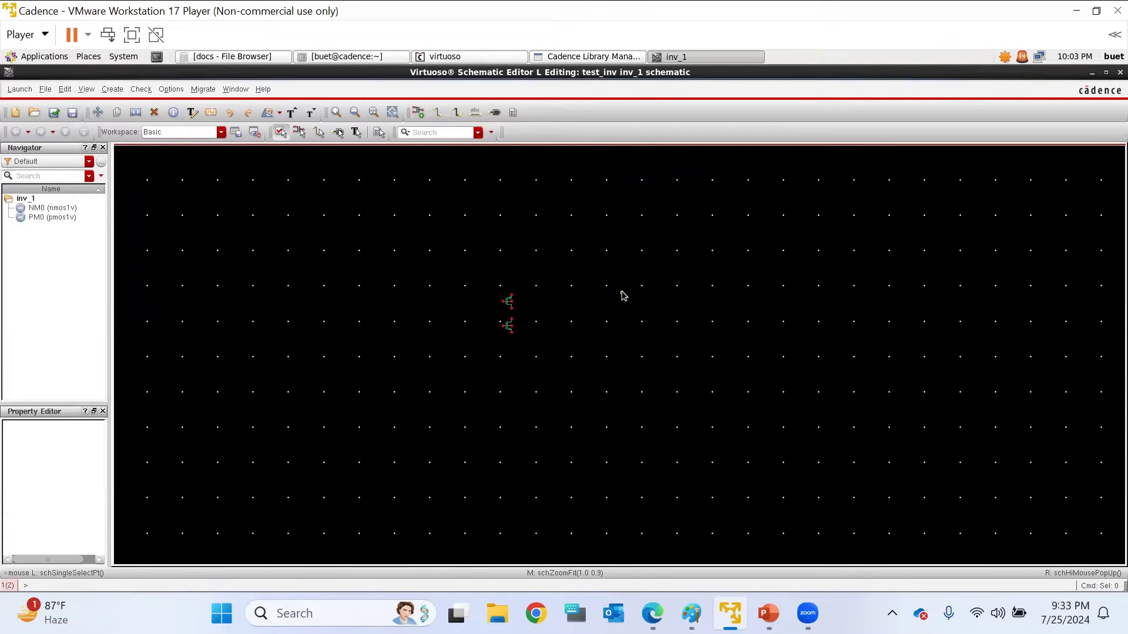
Wire the pmos1v drain to the nmos1v drain and connect the gates of the two transistors with a vertical wire
key(f)
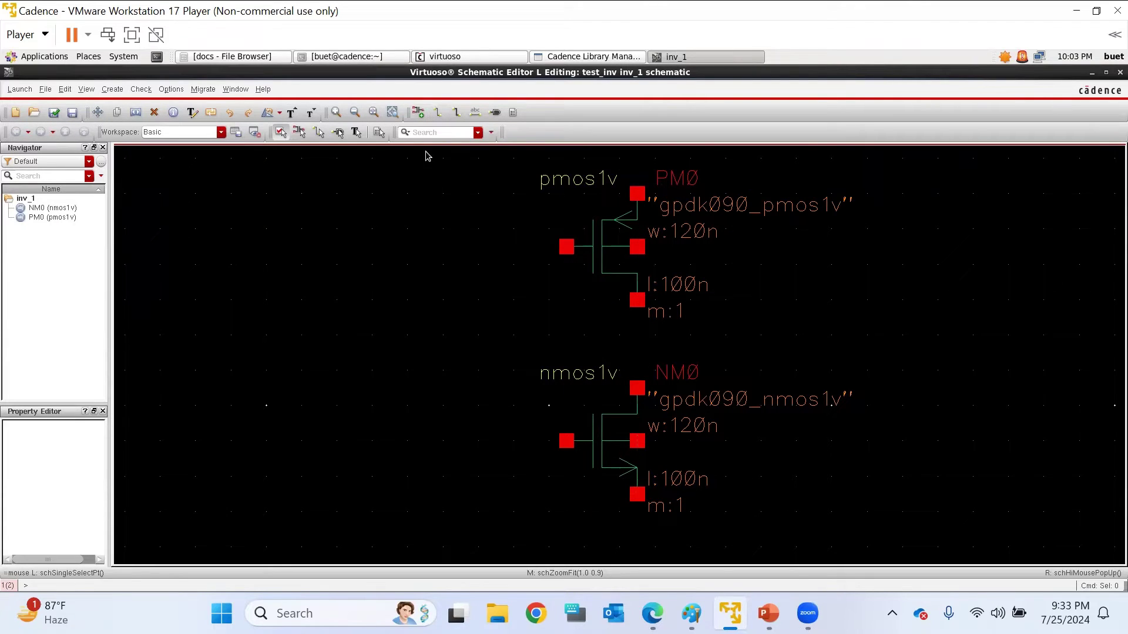
click(438, 112)
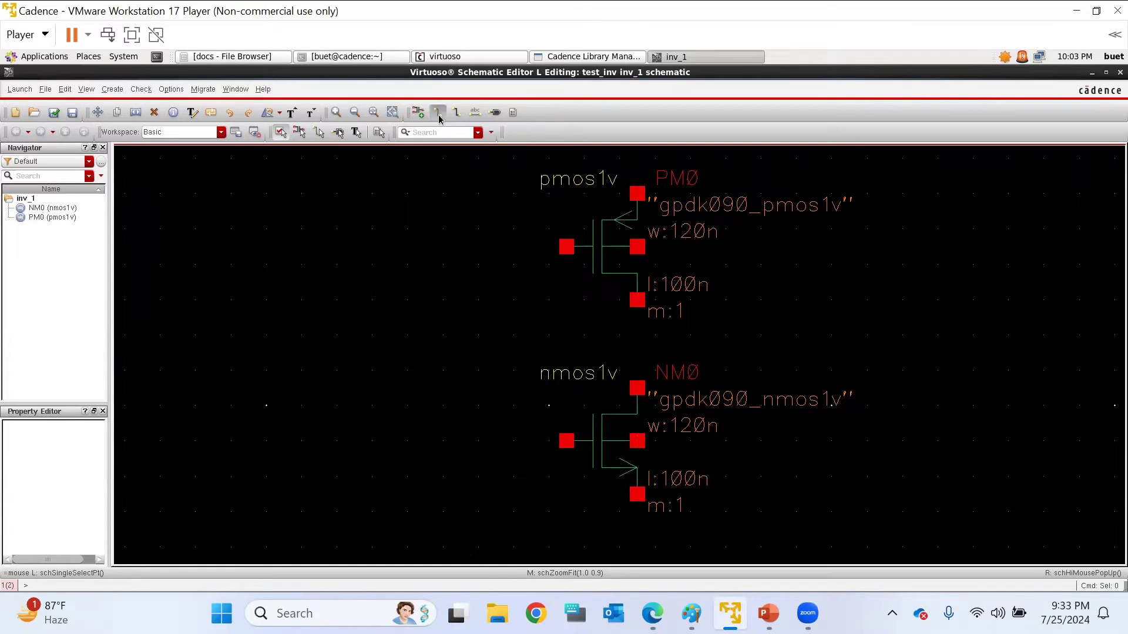
click(638, 301)
click(637, 388)
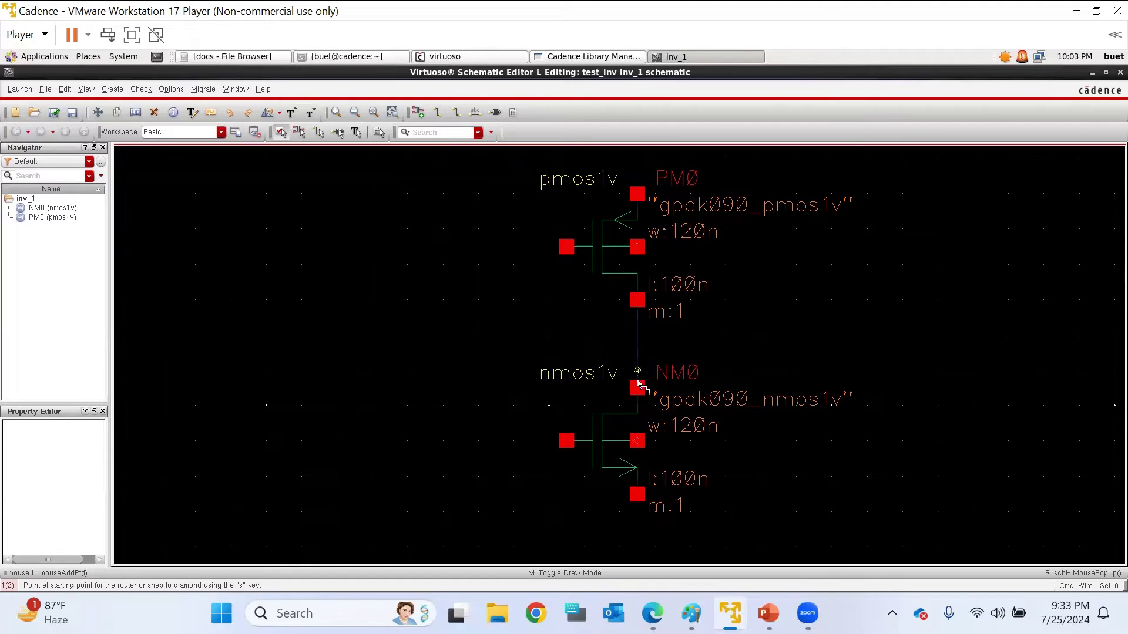
click(567, 249)
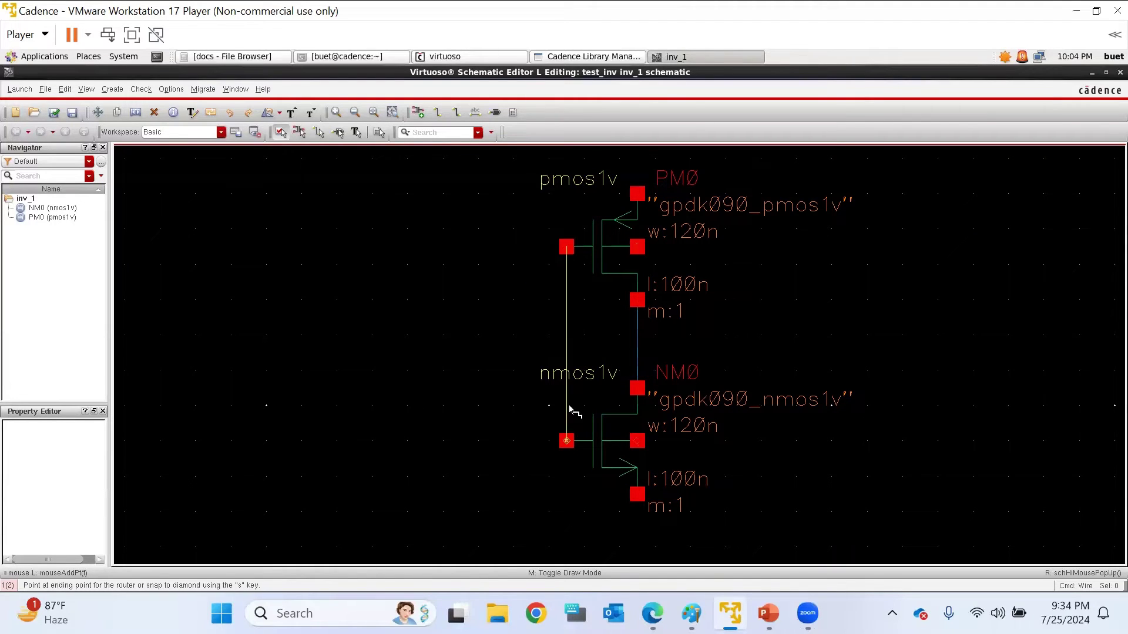
click(567, 442)
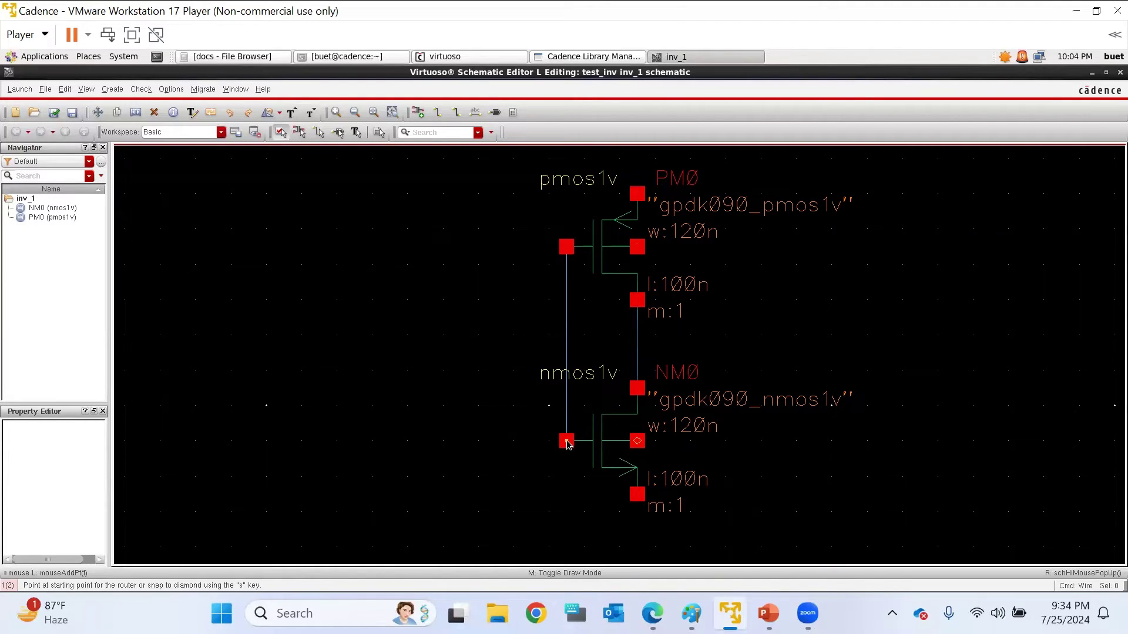
Wire the body terminal of each transistor, pmos1v and nmos1v, to its own source terminal
click(637, 246)
click(646, 477)
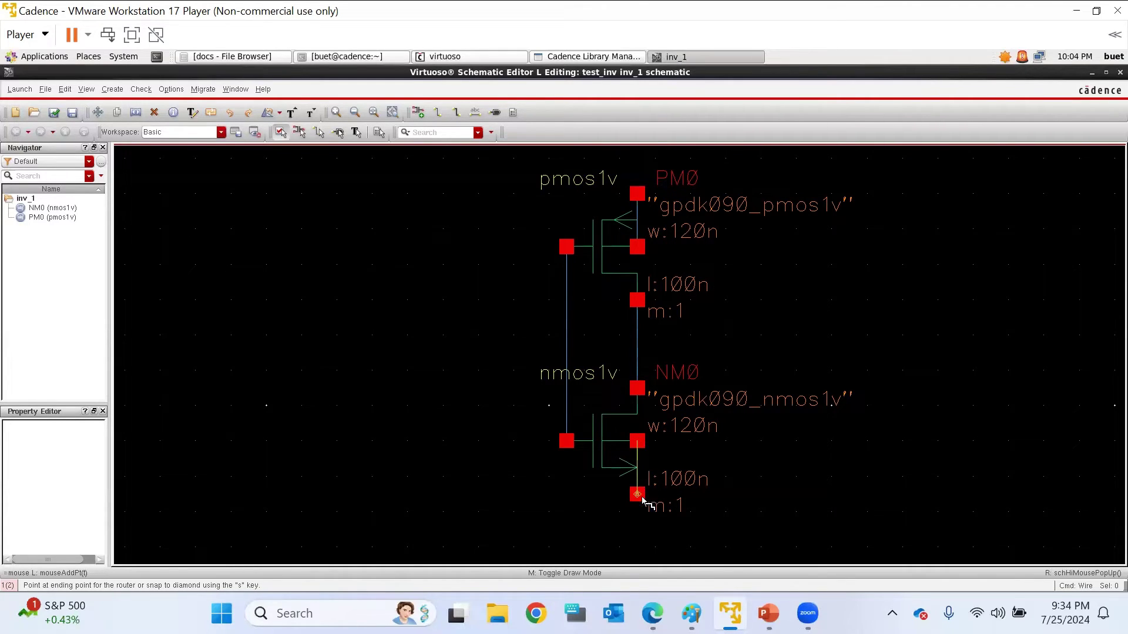
click(641, 499)
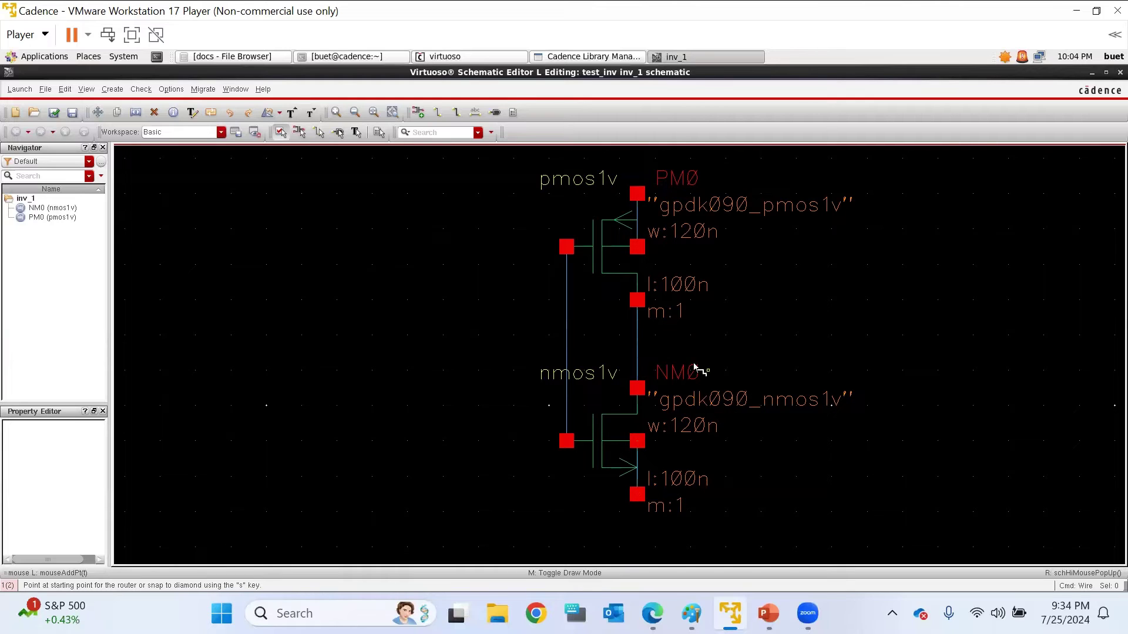
Draw a horizontal output wire rightward from the drain connection and a horizontal input wire leftward from the gate connection
click(638, 335)
click(780, 334)
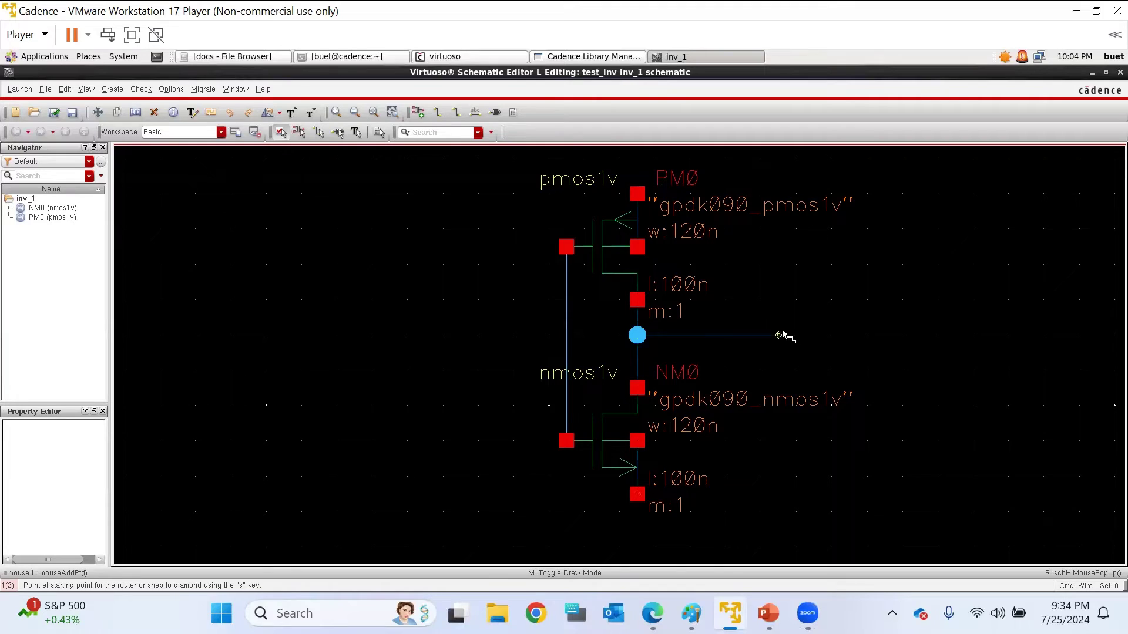
click(567, 336)
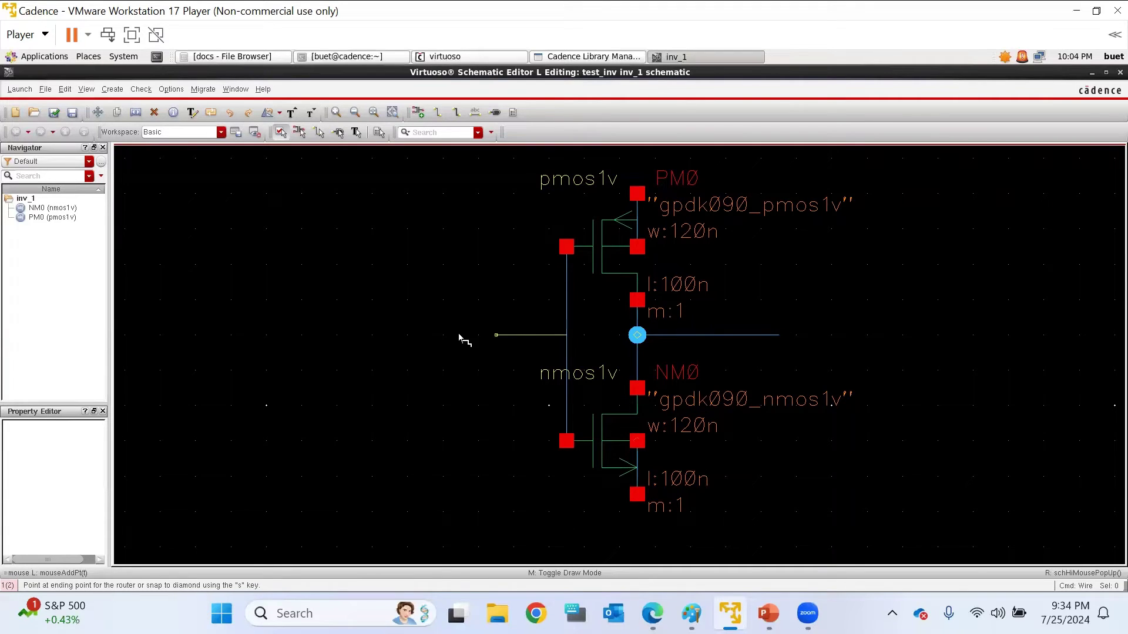
click(446, 335)
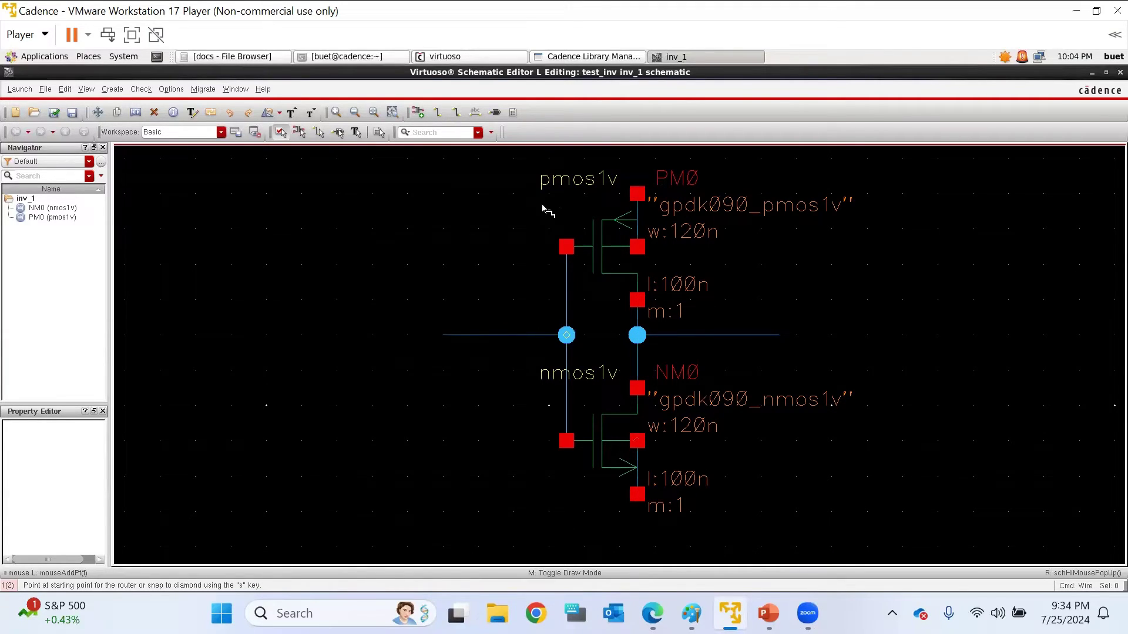
key(Escape)
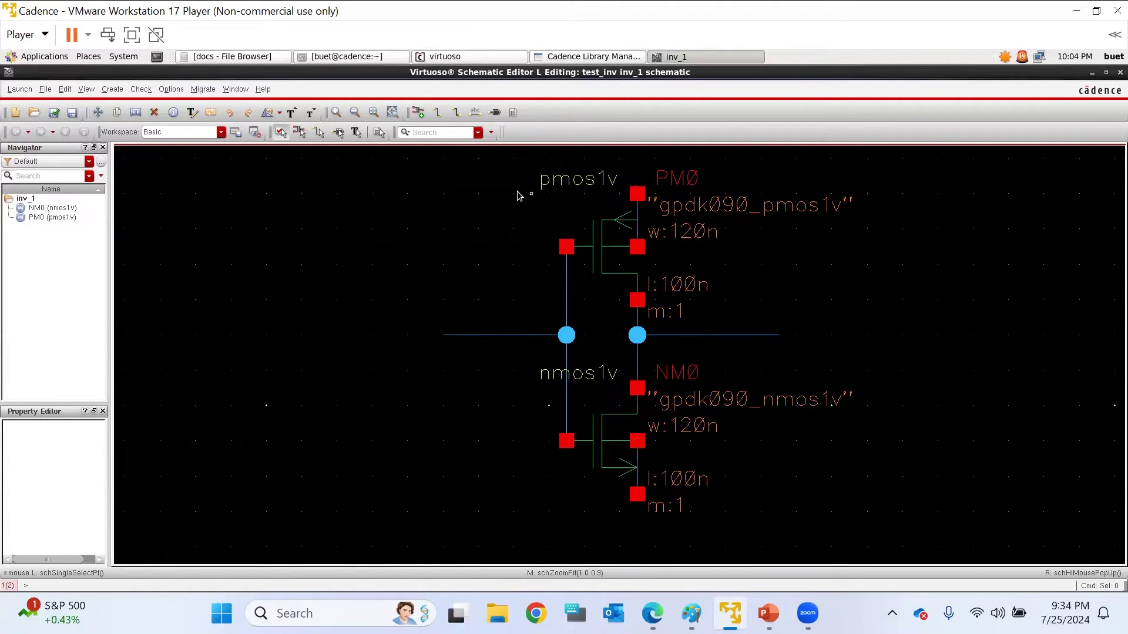
Place a pin named in with direction input on the free end of the gate wire
click(494, 113)
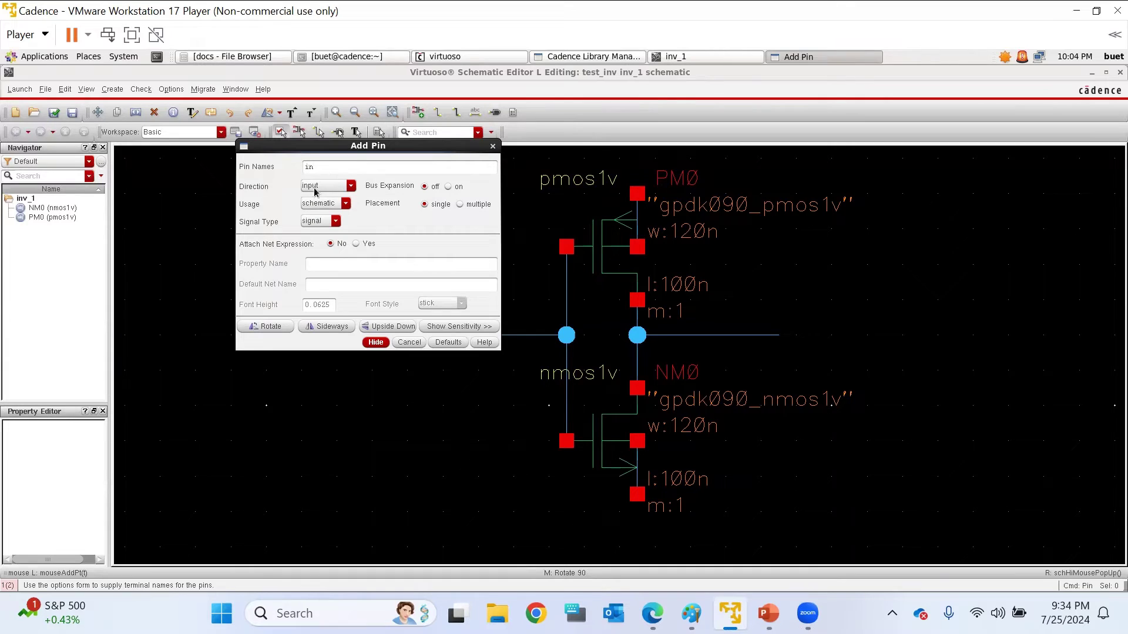
click(351, 186)
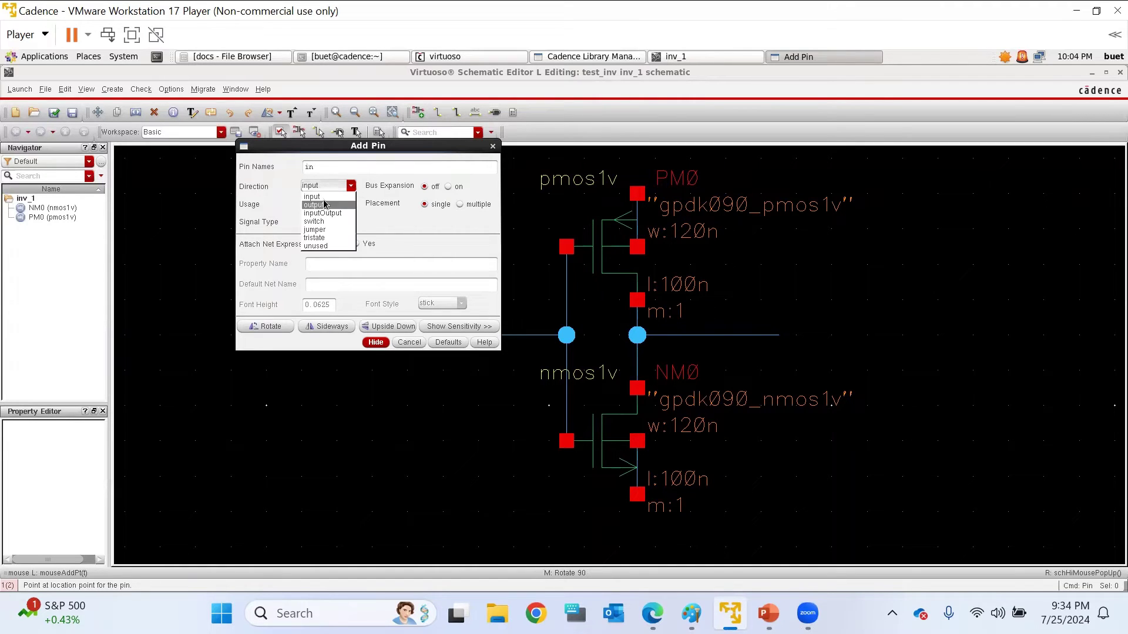
click(326, 198)
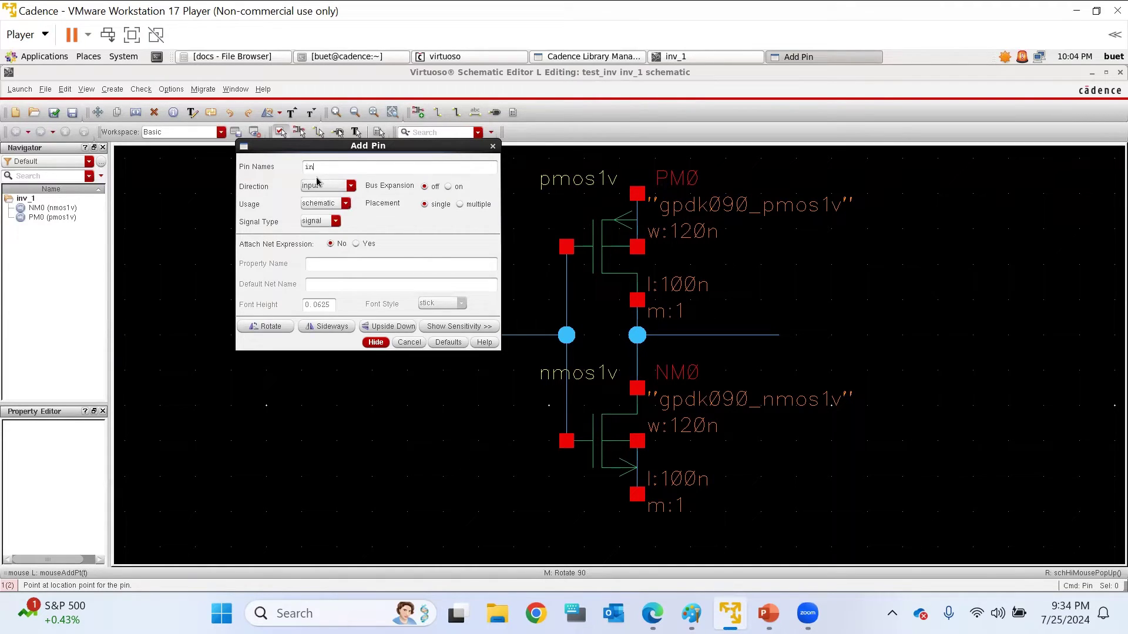
click(375, 341)
click(442, 336)
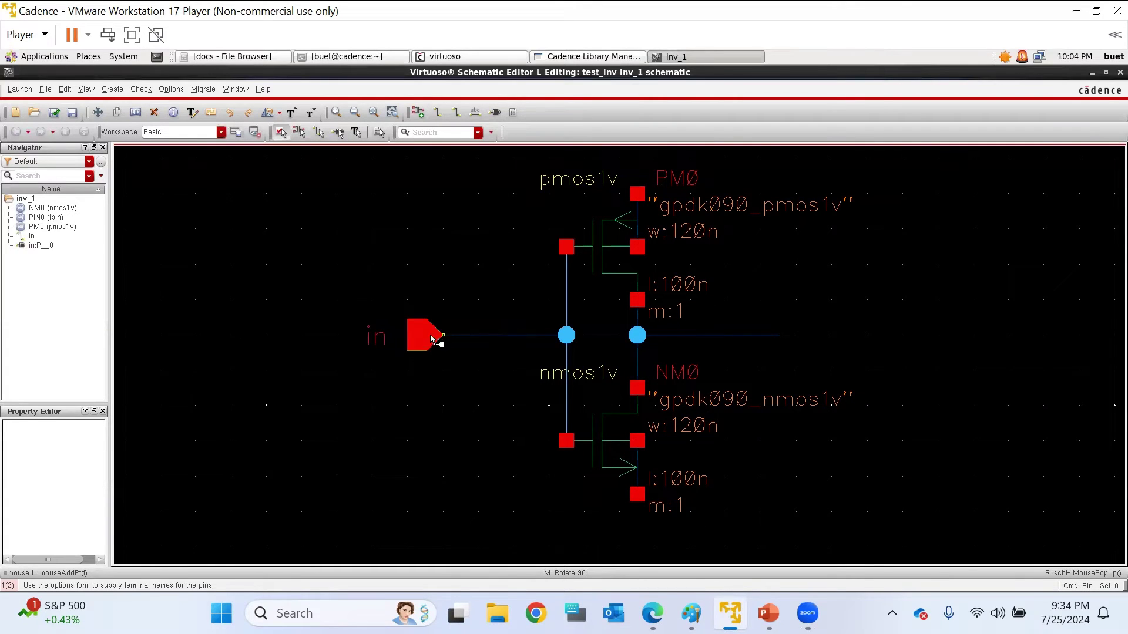
key(Escape)
Place a pin named out with direction output on the free end of the drain wire
key(p)
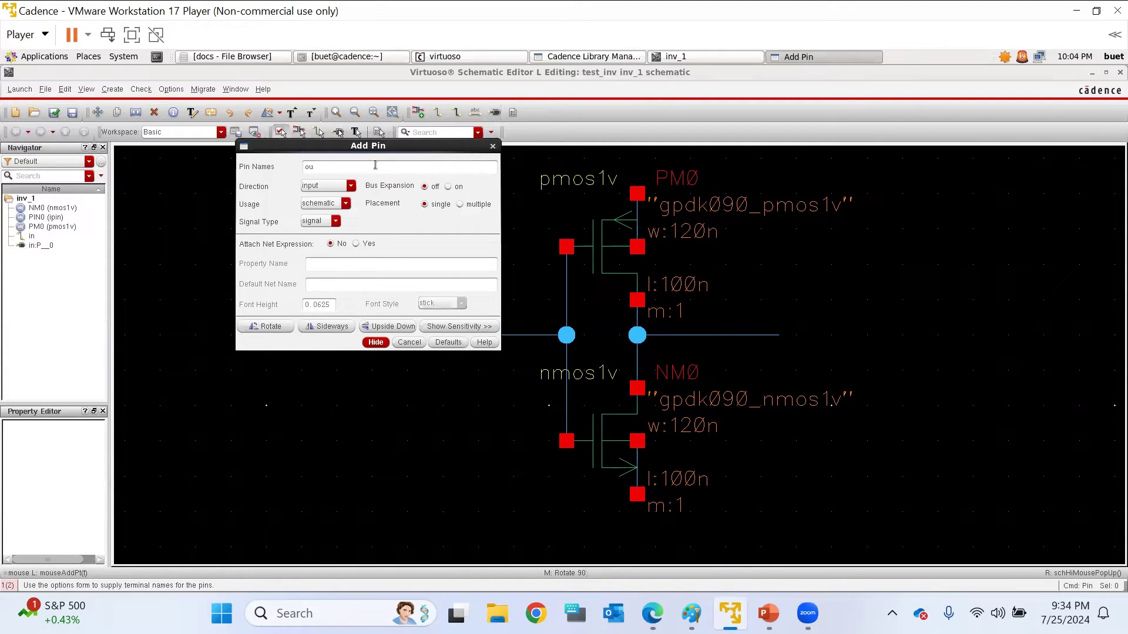
text(out)
click(342, 187)
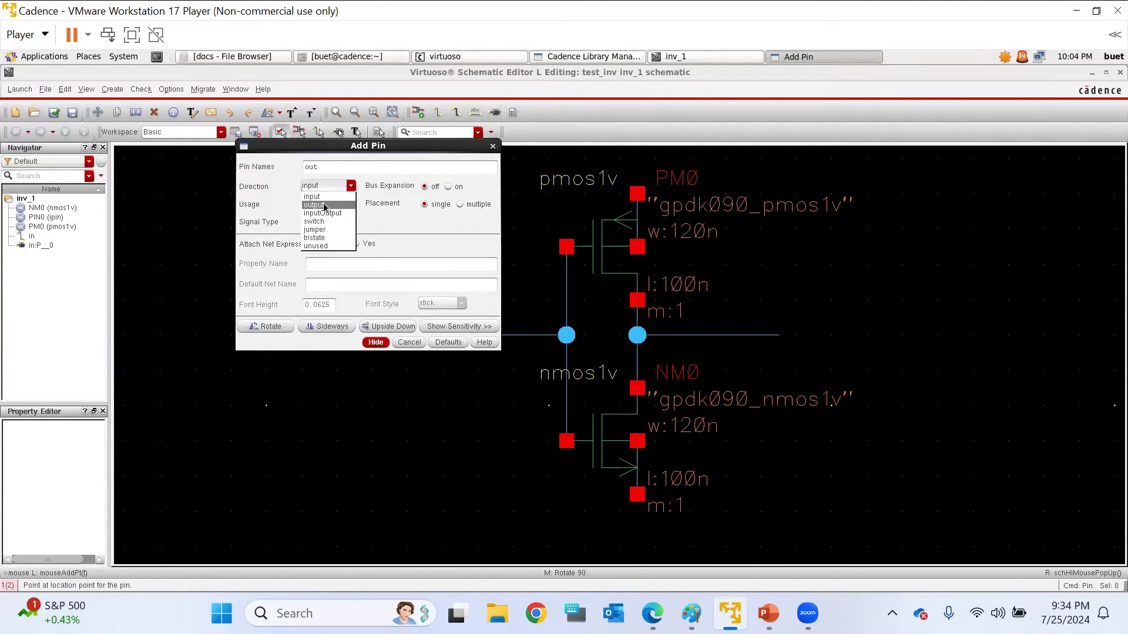
click(324, 206)
click(377, 342)
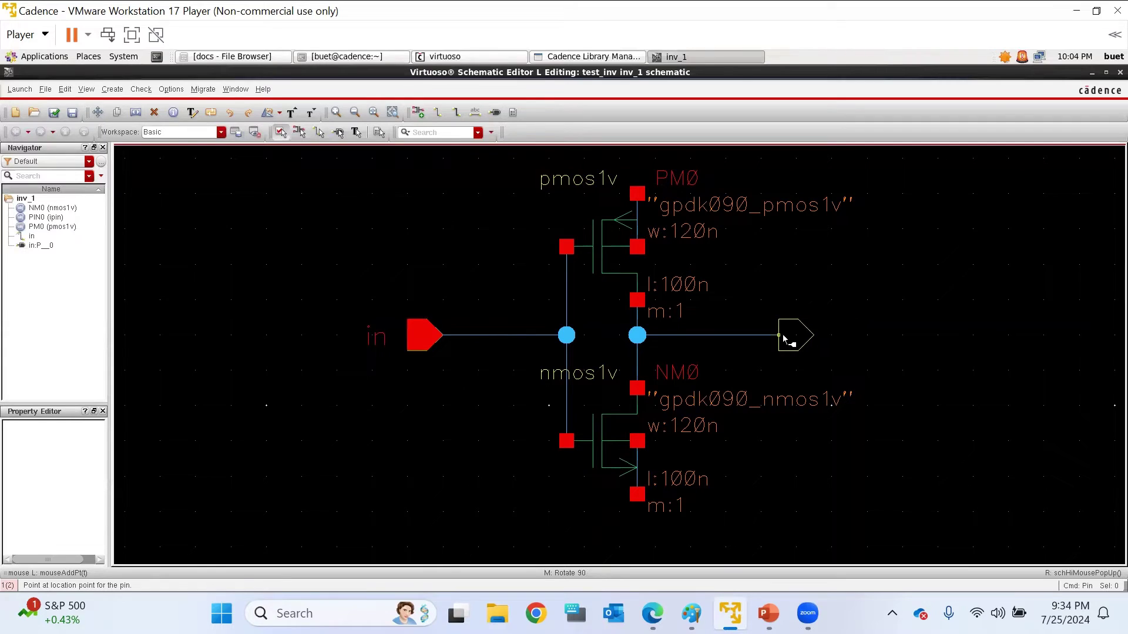
click(779, 336)
key(Escape)
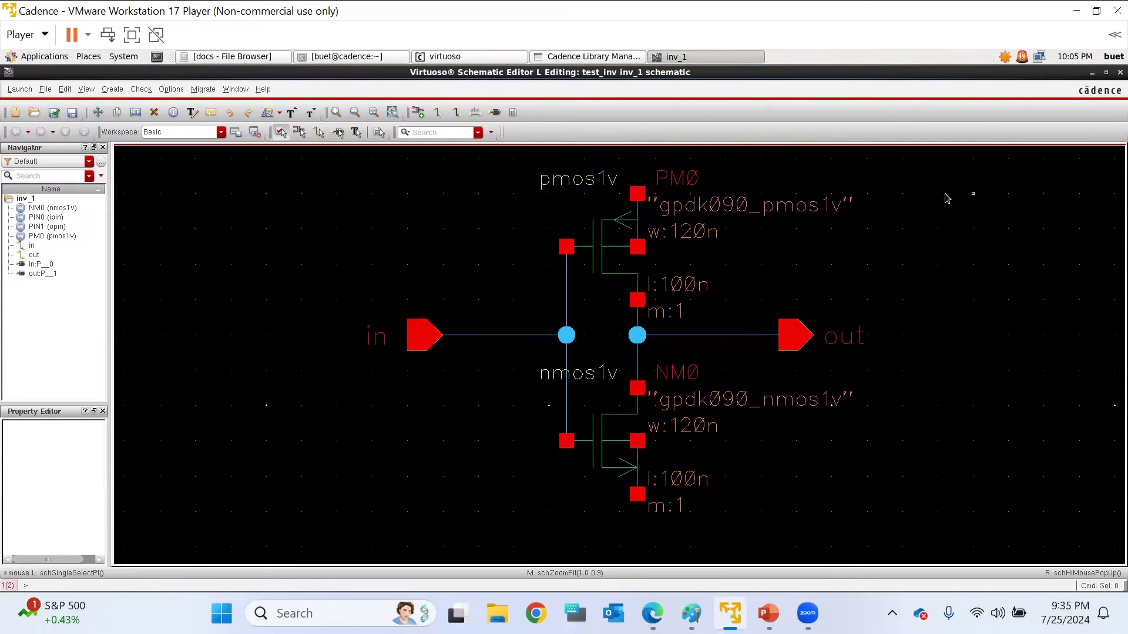
Place a pin named vdd with direction inputOutput just above the pmos1v source terminal
click(495, 112)
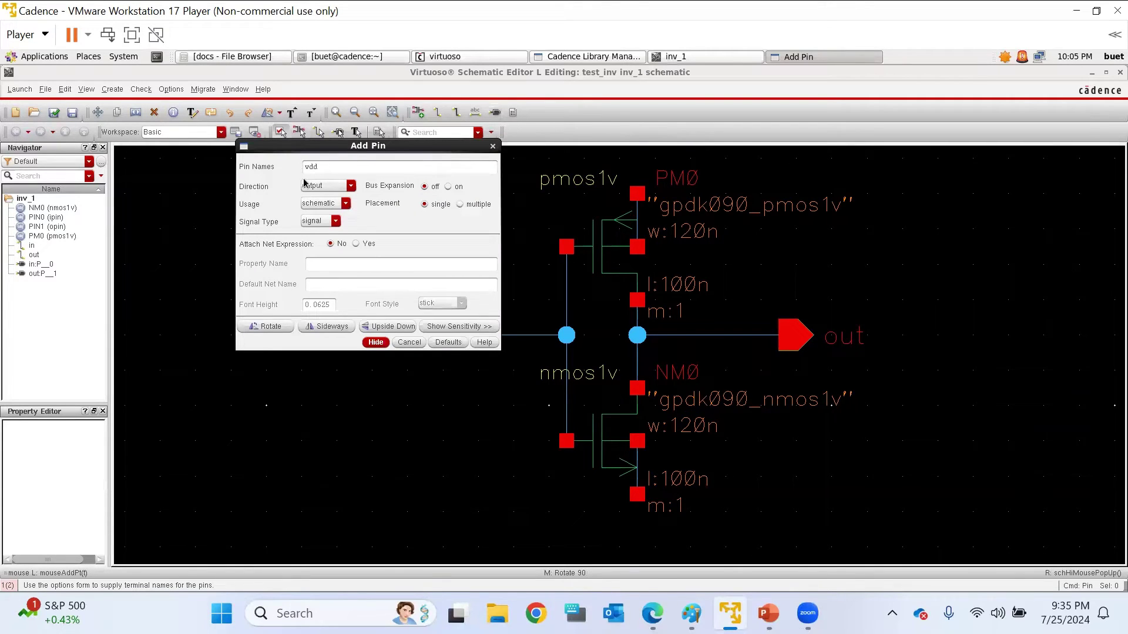
click(348, 186)
click(340, 213)
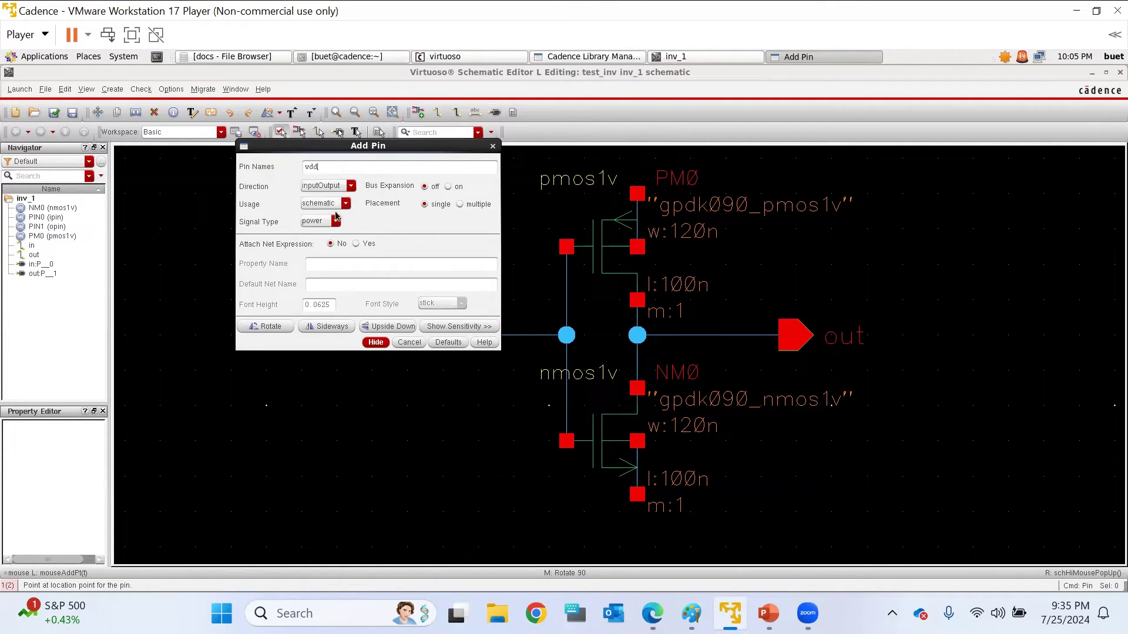
click(376, 342)
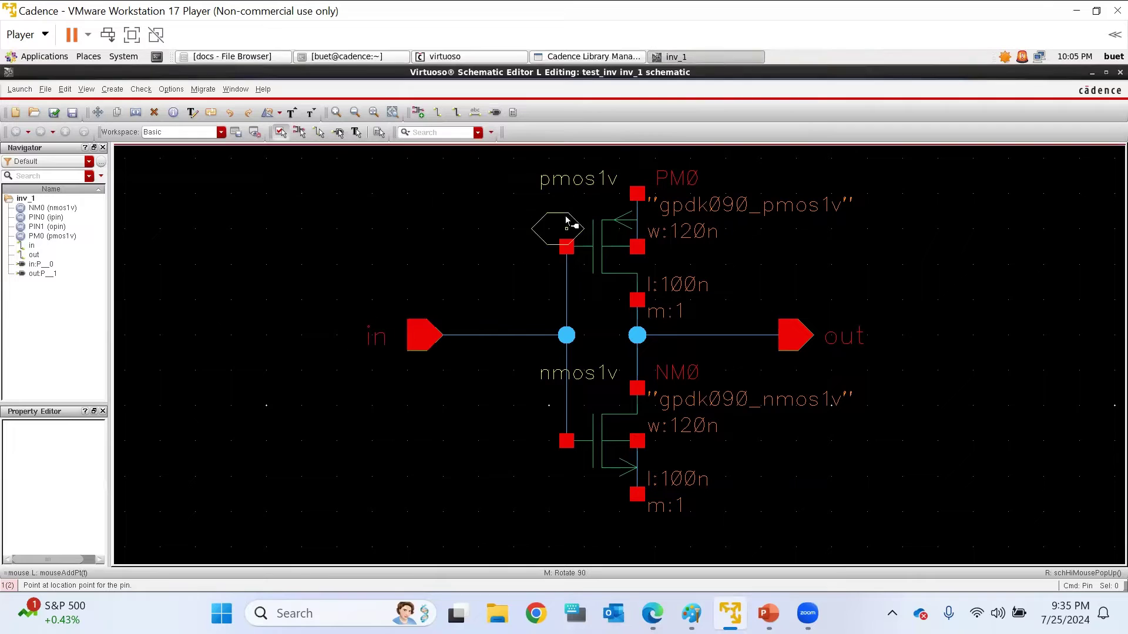
click(636, 154)
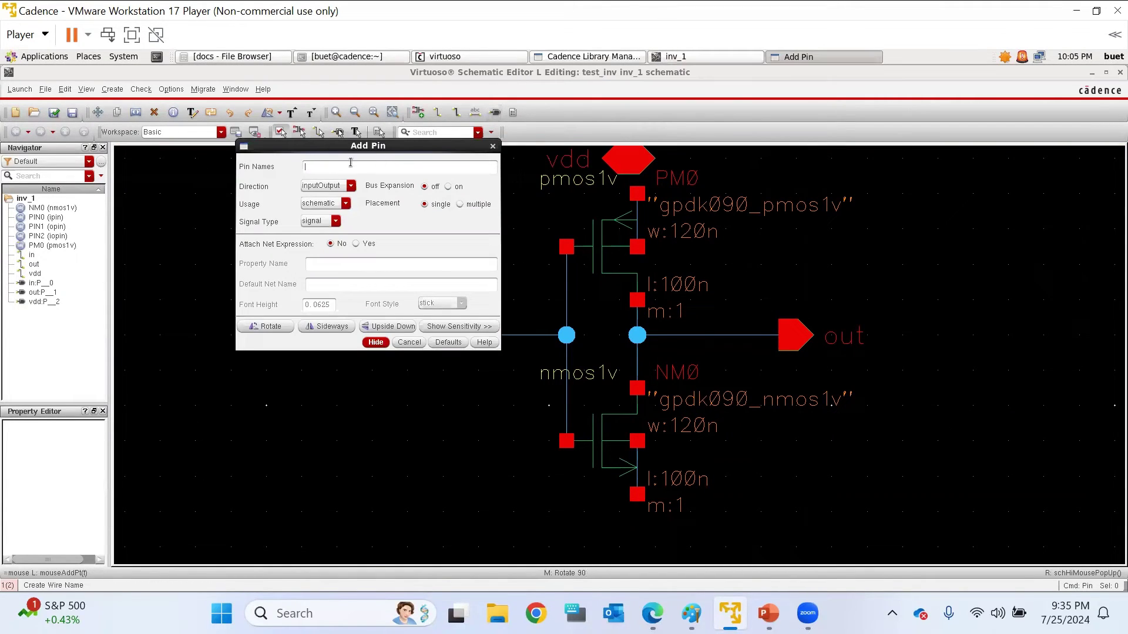
Place a pin named vss with direction inputOutput just below the nmos1v source terminal
text(vss)
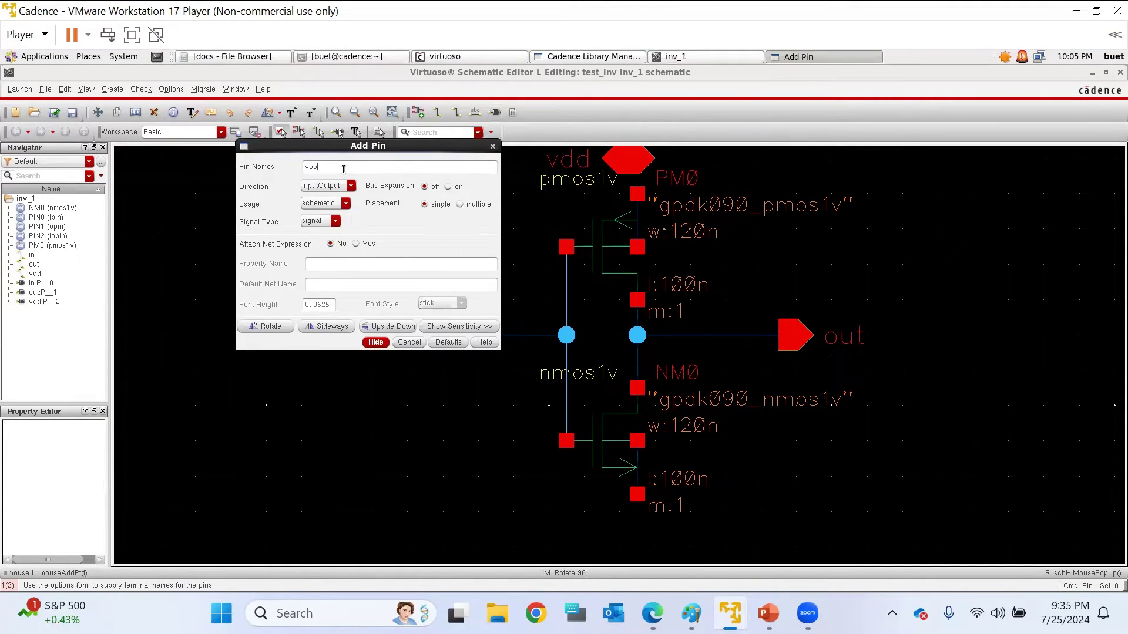
click(378, 342)
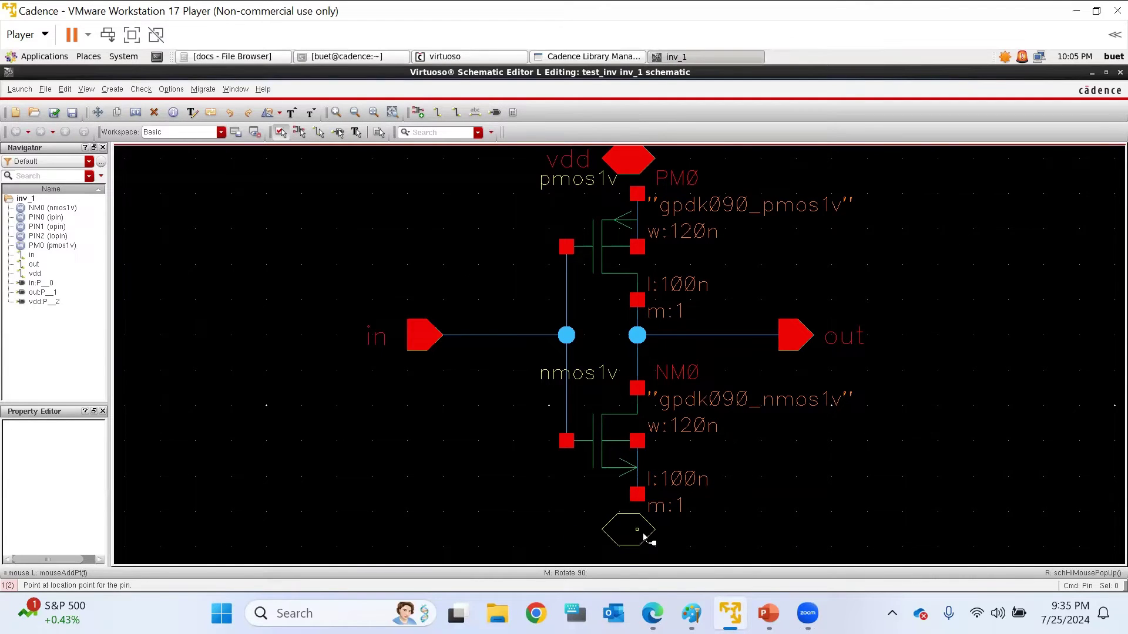
click(641, 539)
Wire the vdd pin to the pmos1v source and the vss pin to the nmos1v source, and check and save the schematic
click(436, 113)
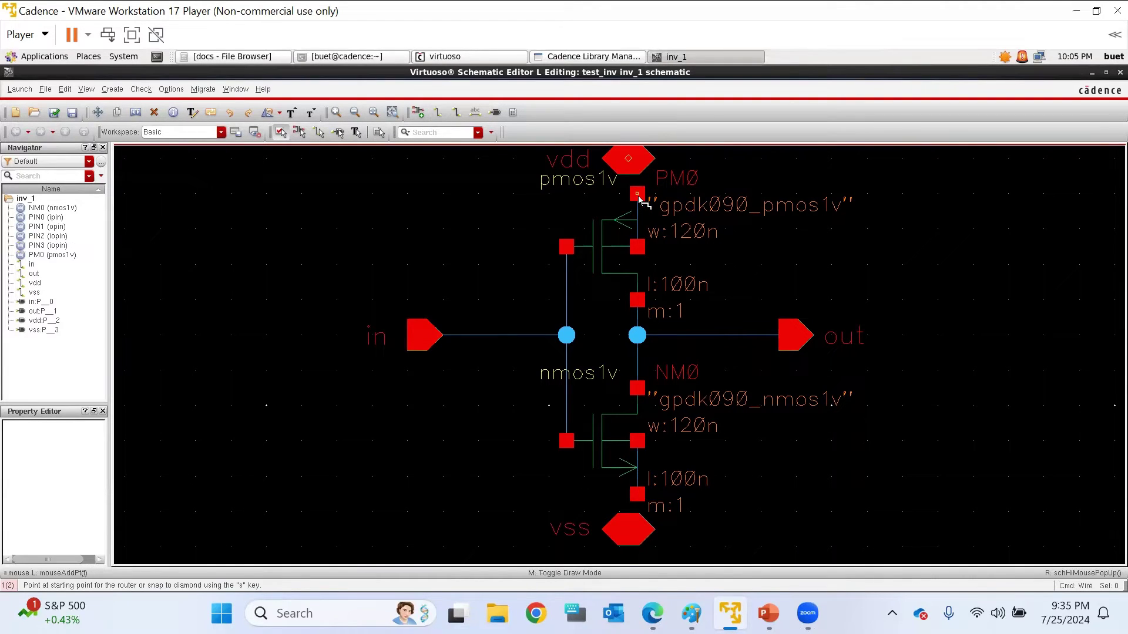
click(634, 161)
click(639, 536)
key(Escape)
key(f)
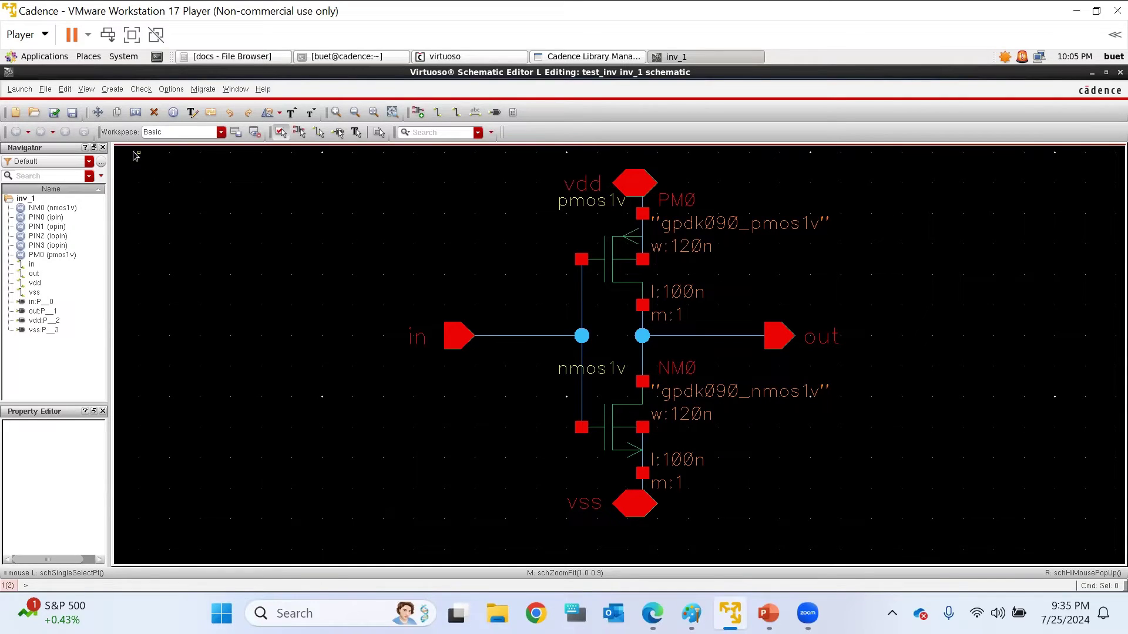
click(74, 116)
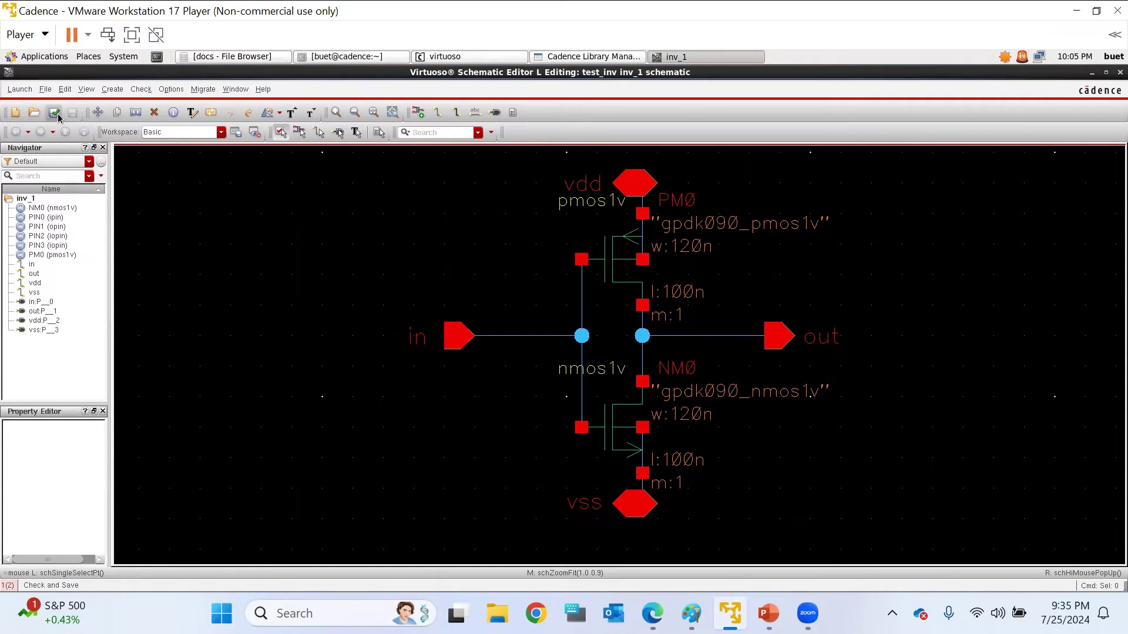
click(54, 113)
Launch Layout XL from the inv_1 schematic, choosing Create New for both the layout and the configuration
click(20, 89)
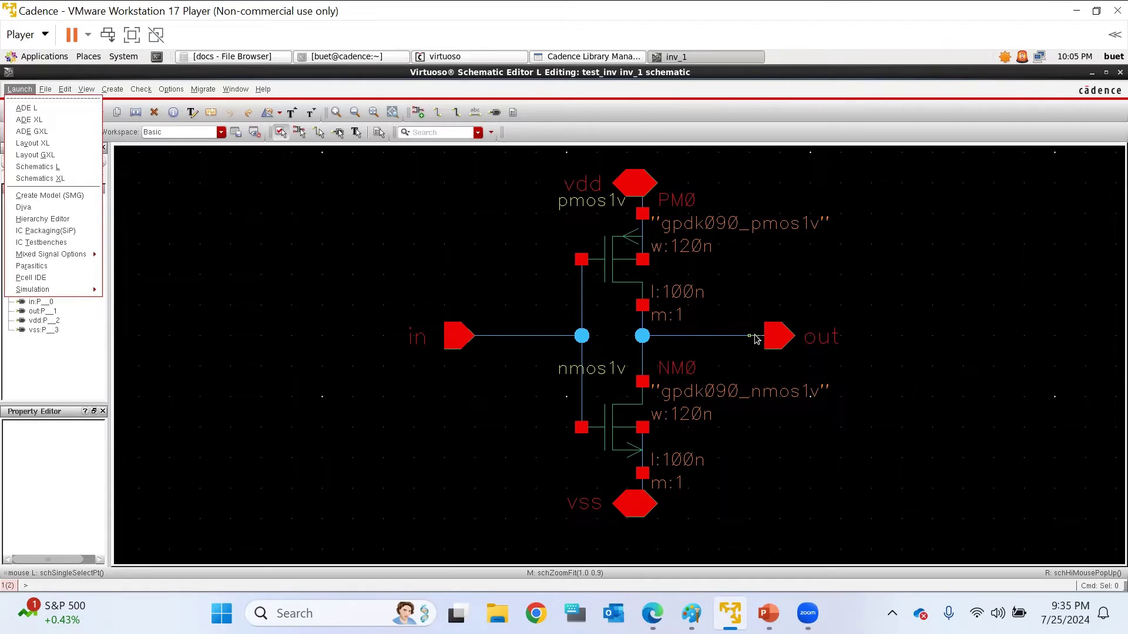
key(z)
click(26, 143)
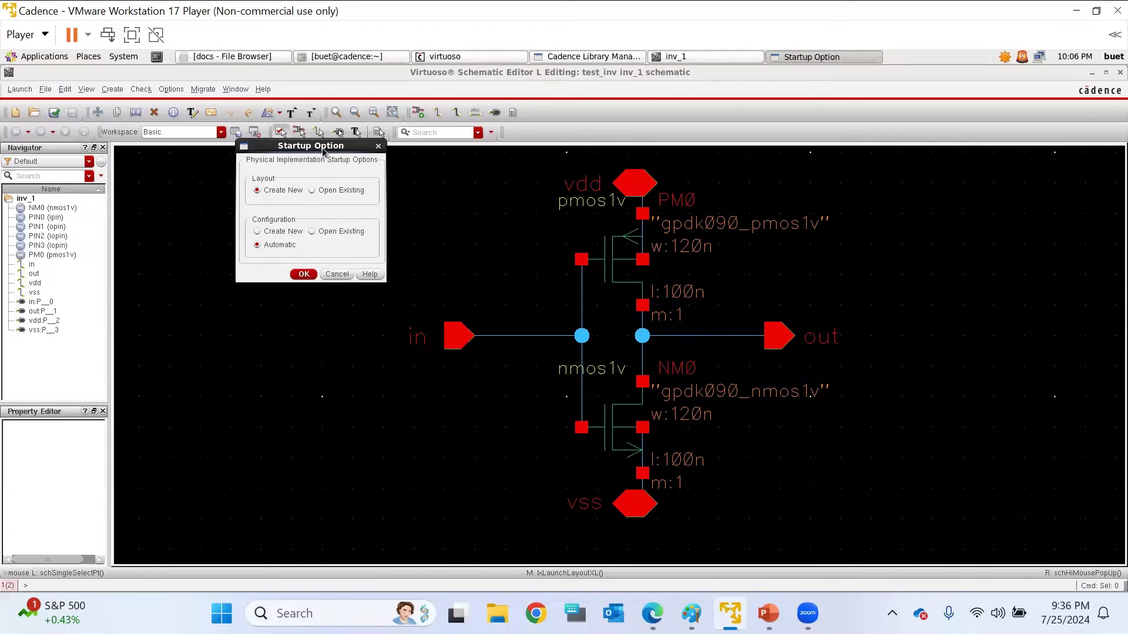
drag(314, 148, 340, 201)
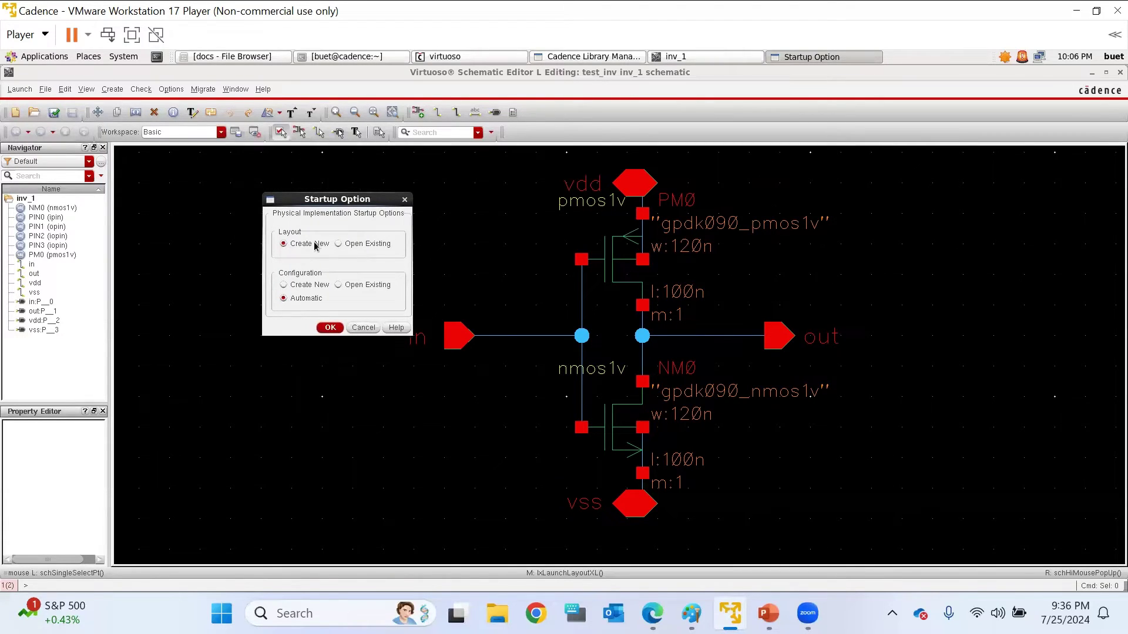
click(313, 288)
click(330, 327)
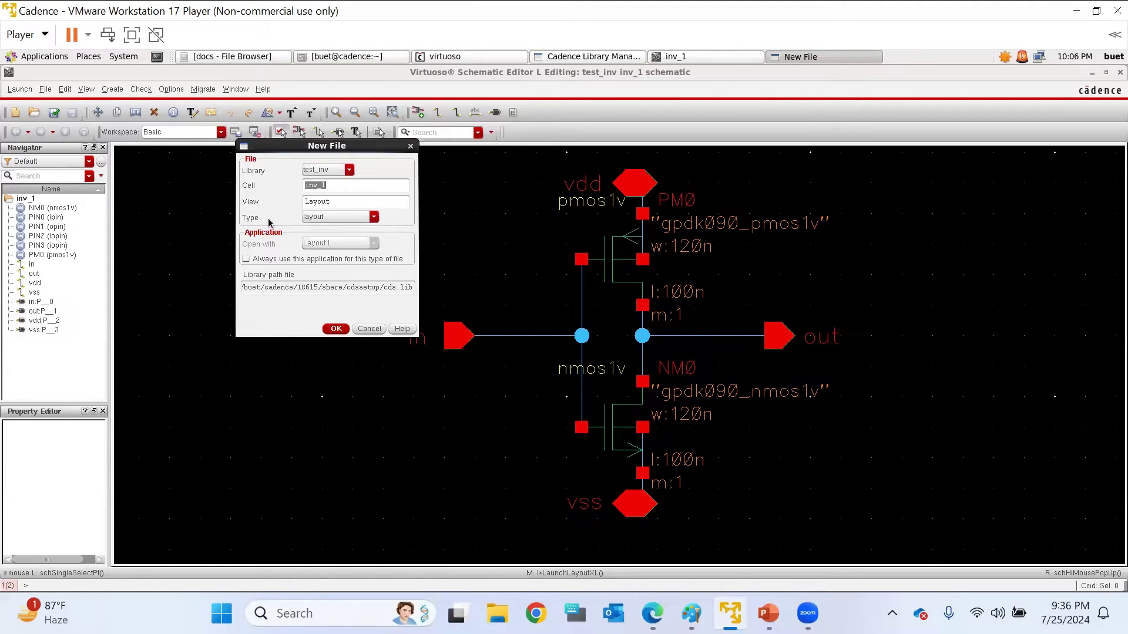
Create the layout view of inv_1 in test_inv without a physical configuration view, and maximize the layout window
click(335, 329)
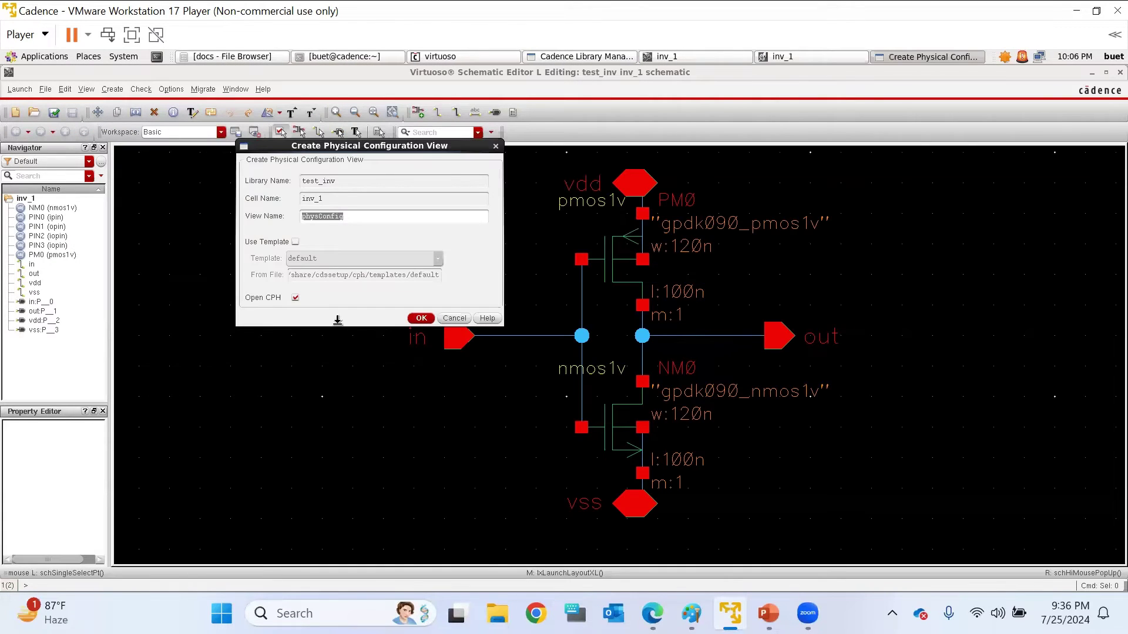
click(464, 319)
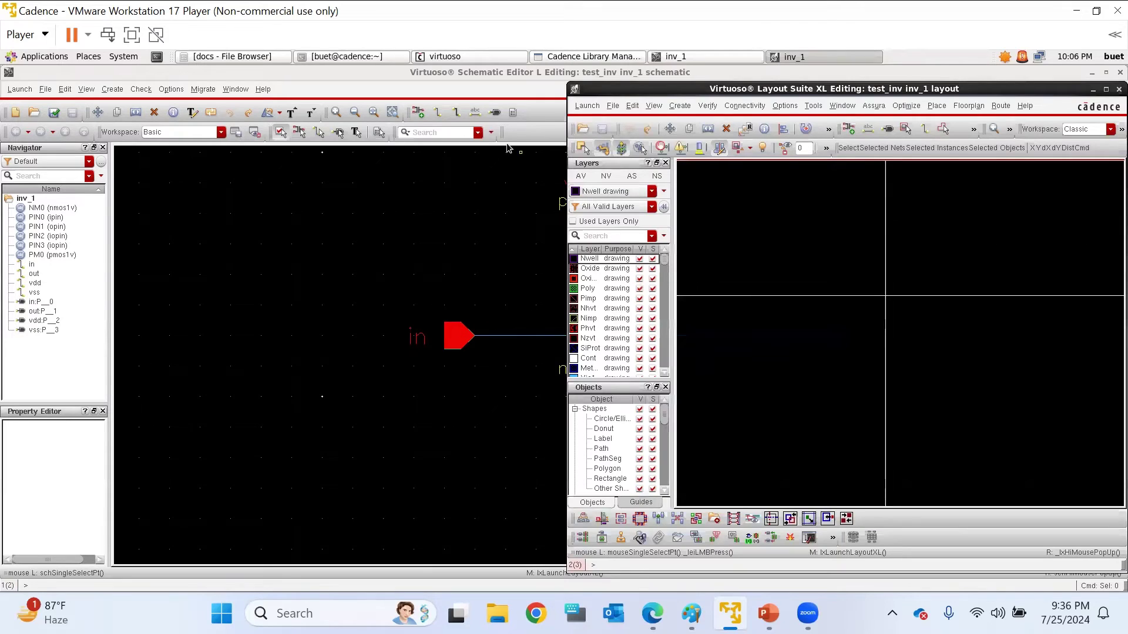
click(1107, 90)
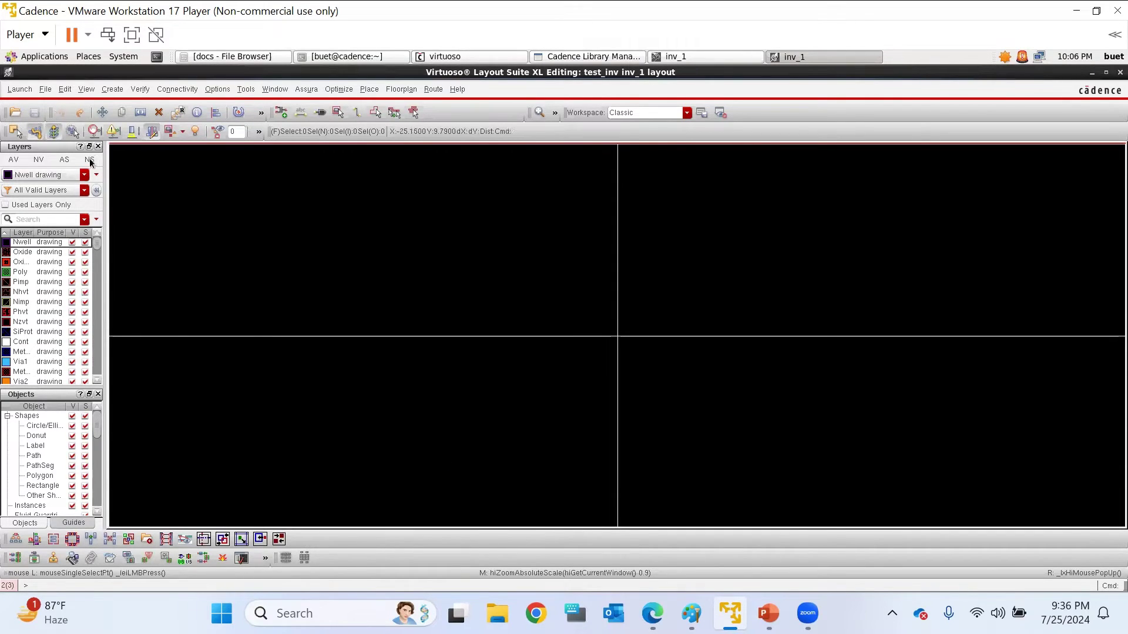
Show the Align toolbar in the inv_1 layout window
click(261, 113)
click(15, 133)
click(16, 133)
right_click(814, 132)
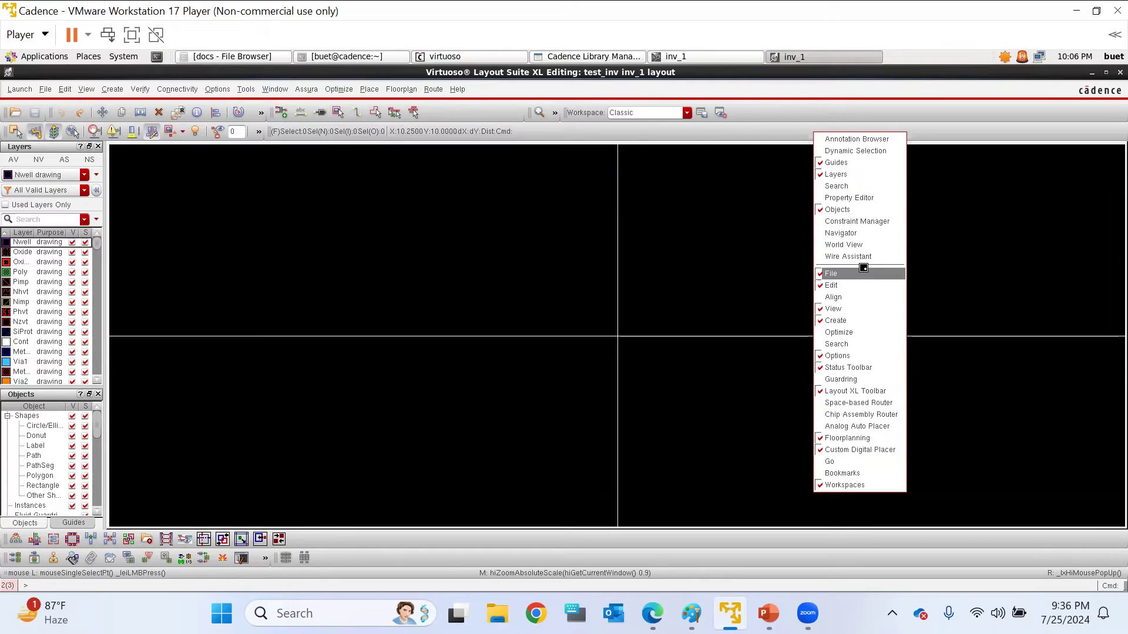
click(843, 296)
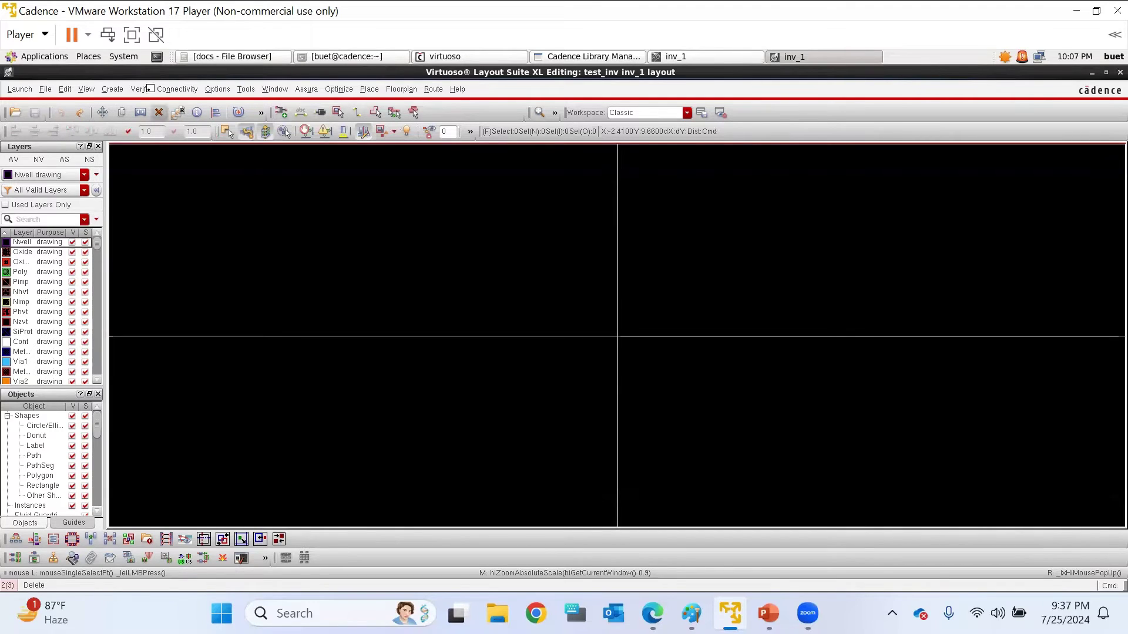
Examine the available layout commands, the layer list and the object types with their visibility and selectability settings
click(47, 88)
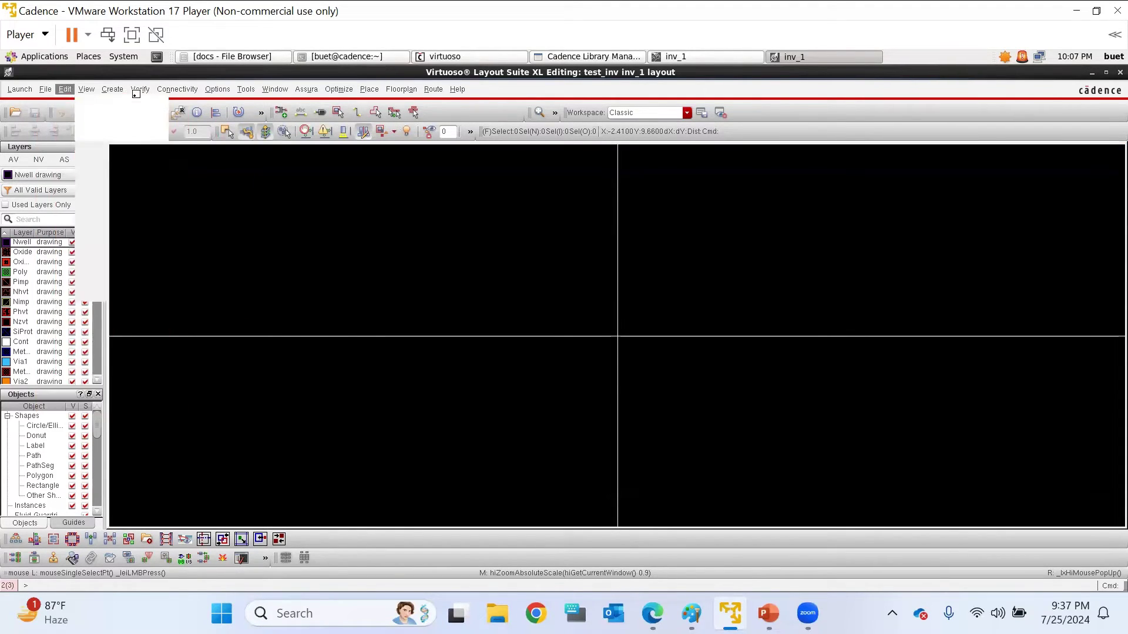
click(141, 89)
mouse_move(106, 90)
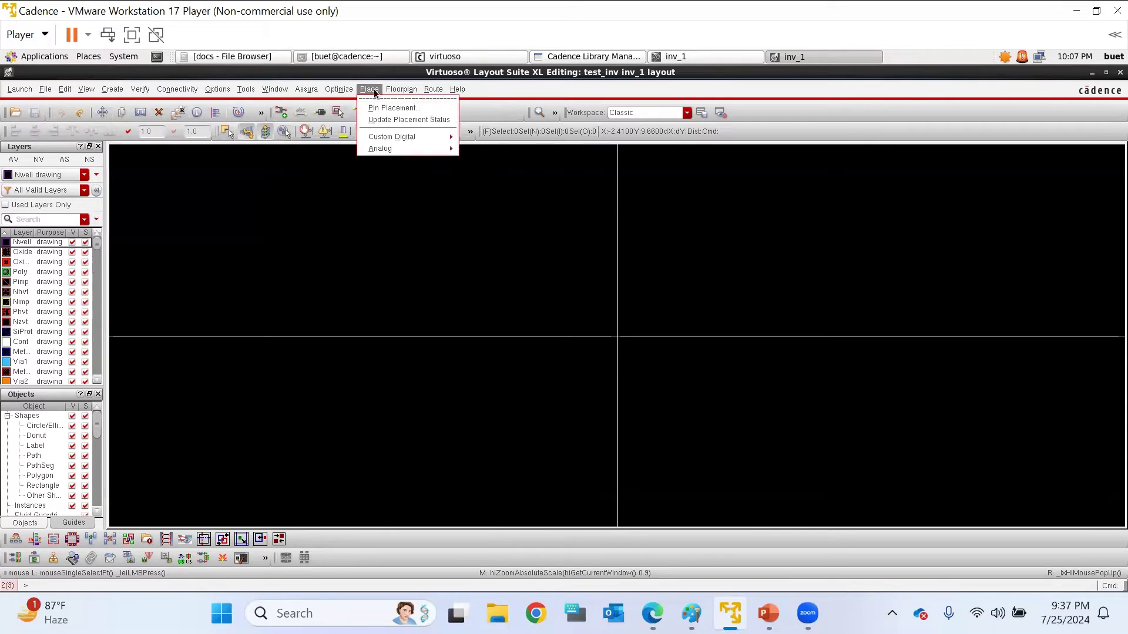
mouse_move(392, 92)
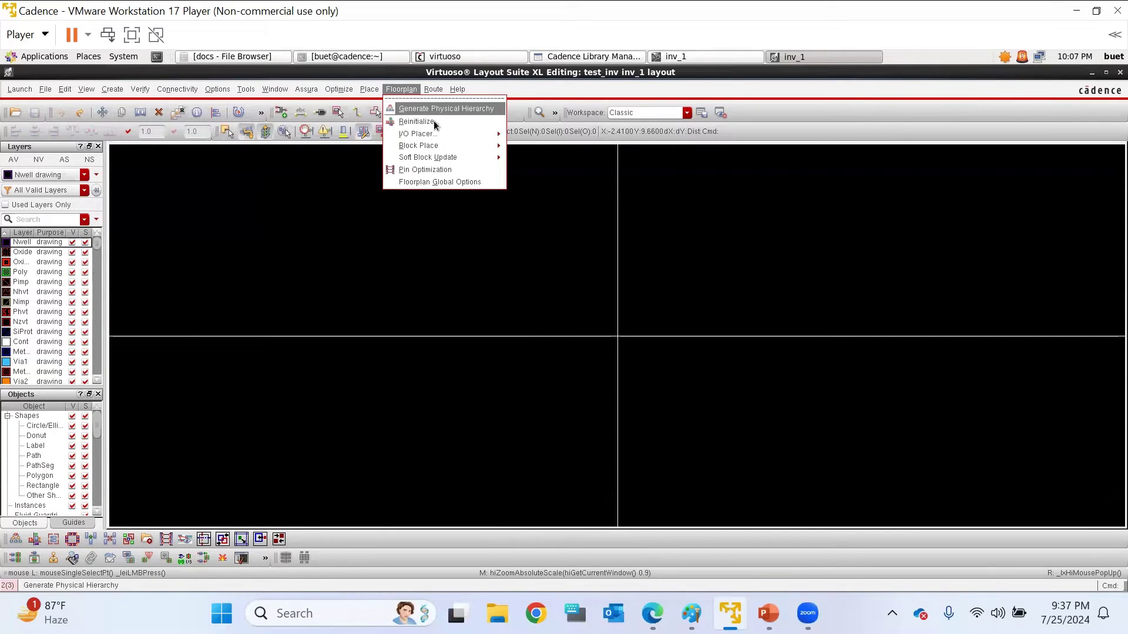
mouse_move(316, 96)
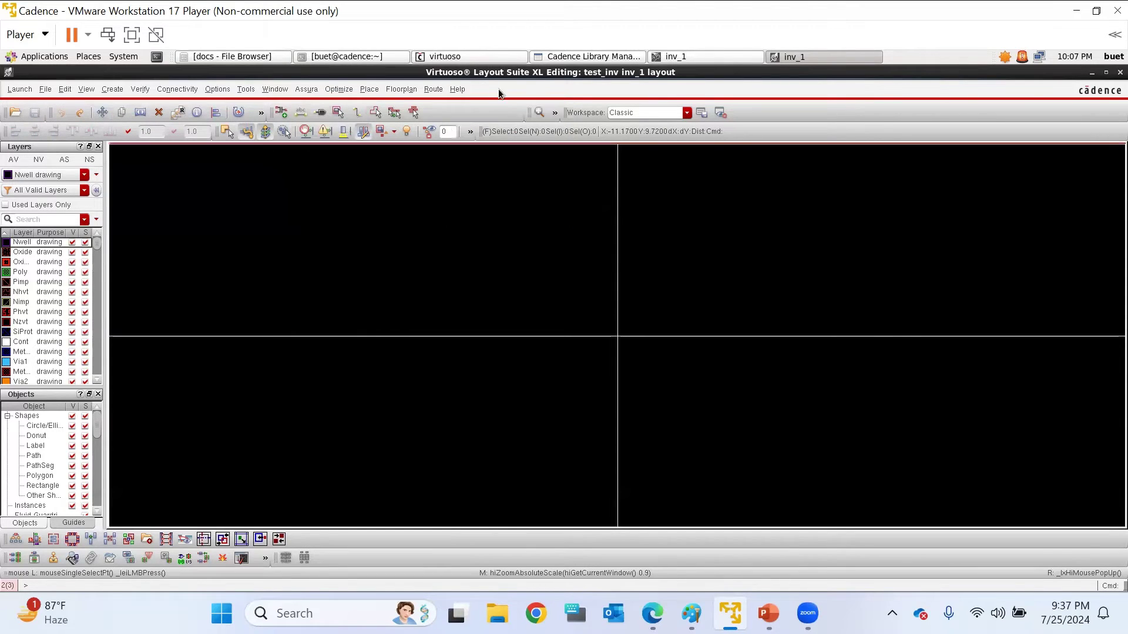
click(251, 88)
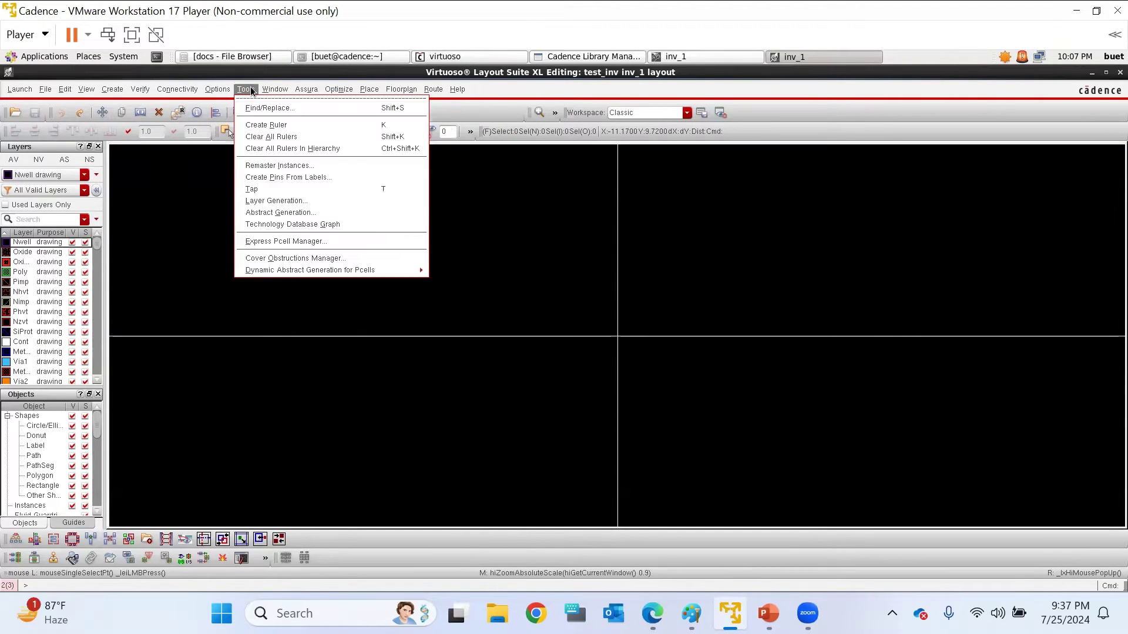
mouse_move(222, 92)
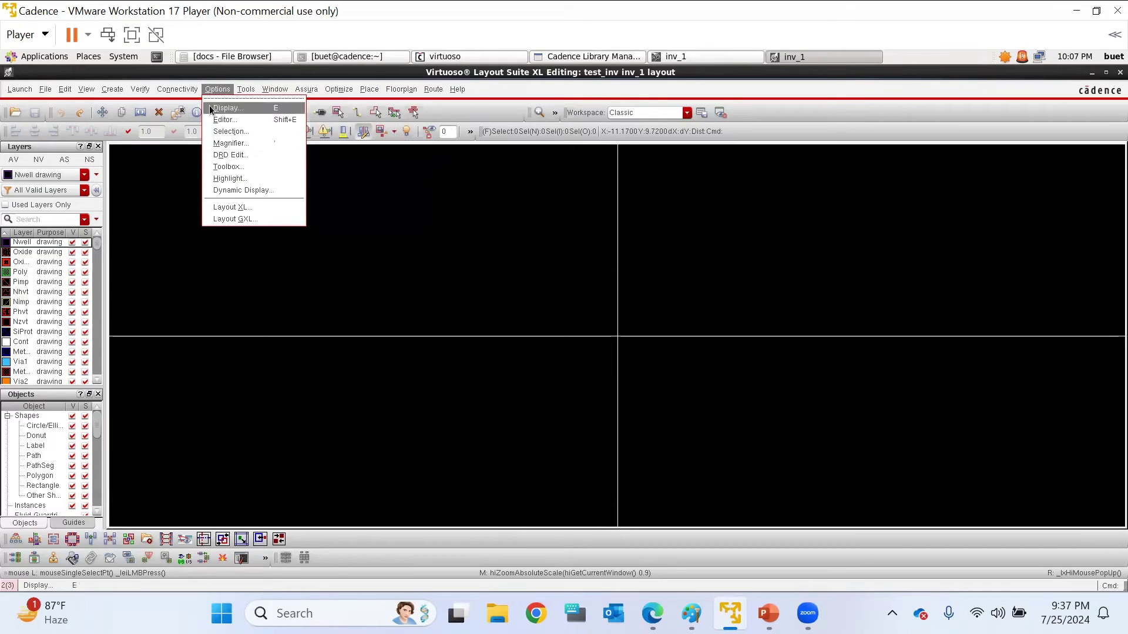
click(408, 217)
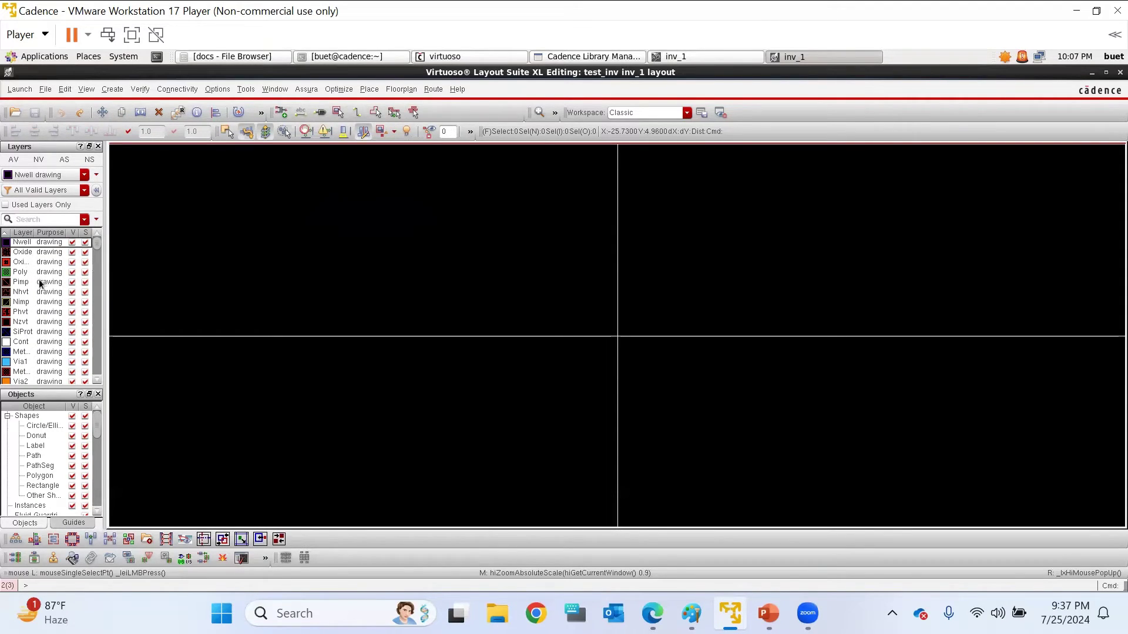
scroll(31, 312, down, 1)
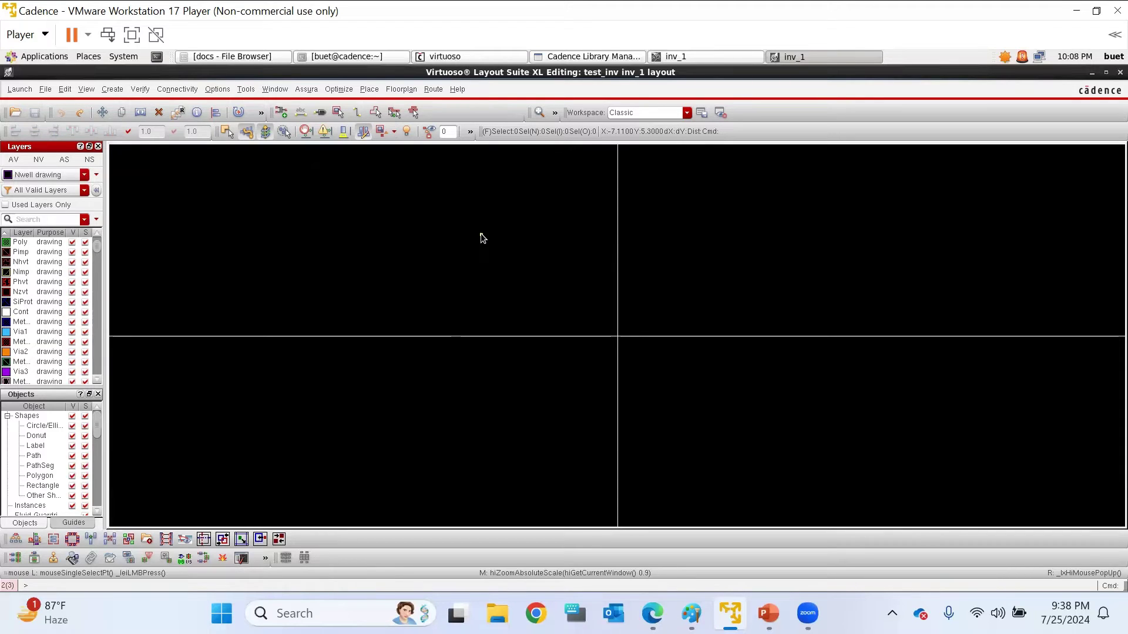
scroll(86, 448, down, 7)
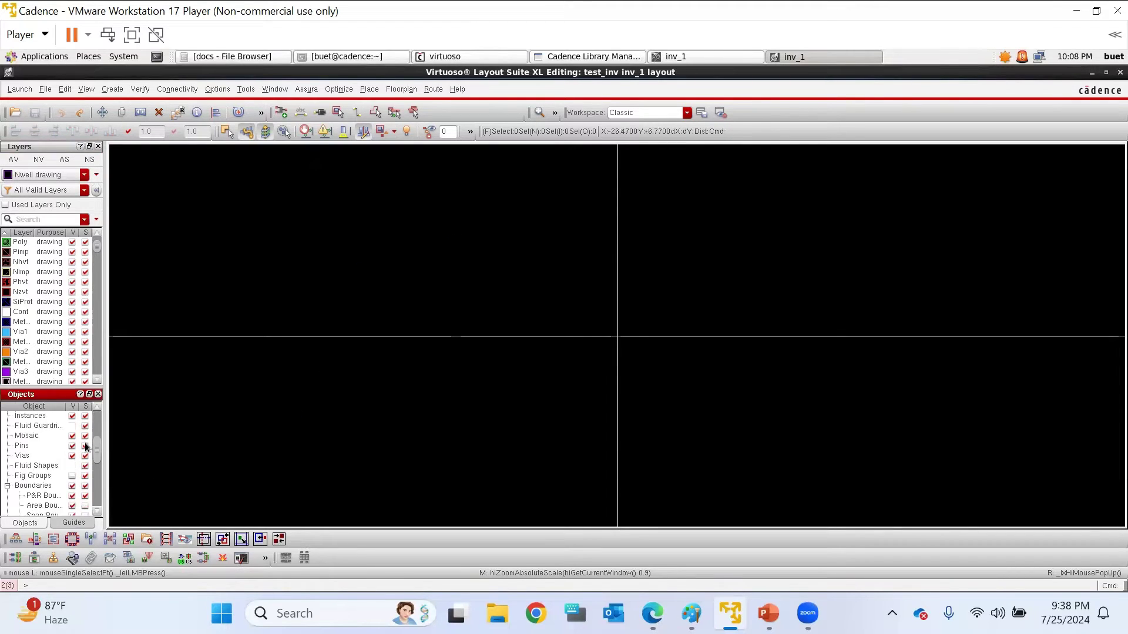
scroll(74, 462, up, 7)
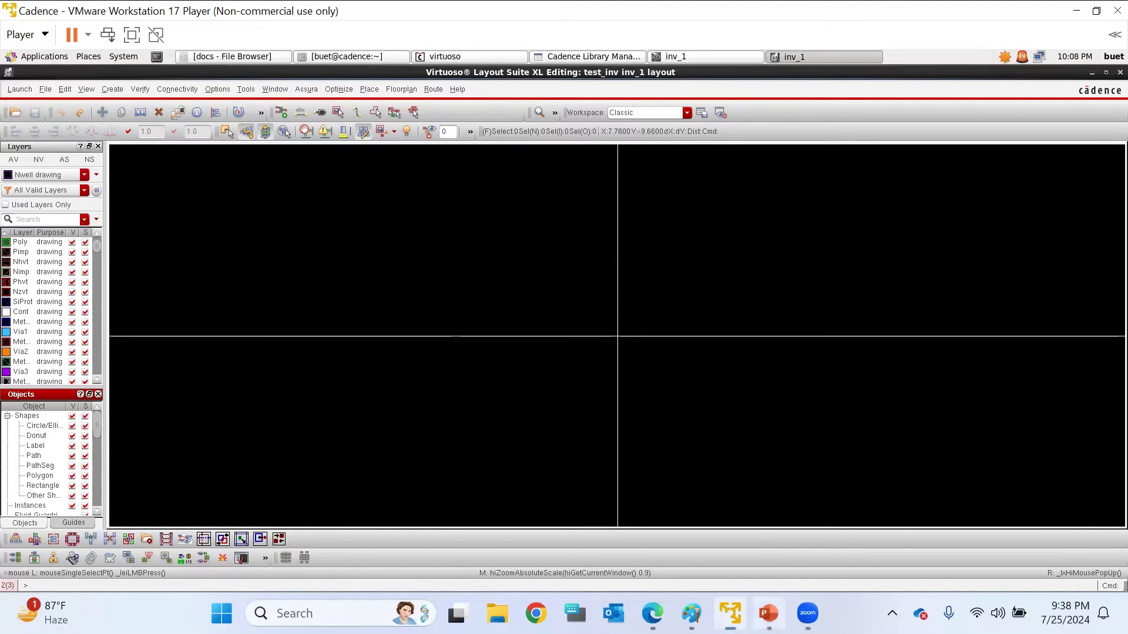
Switch to PowerPoint to view the Analog layout flow slide, check the inv_1 schematic, and return to the layout
click(768, 613)
drag(162, 468, 168, 208)
click(84, 386)
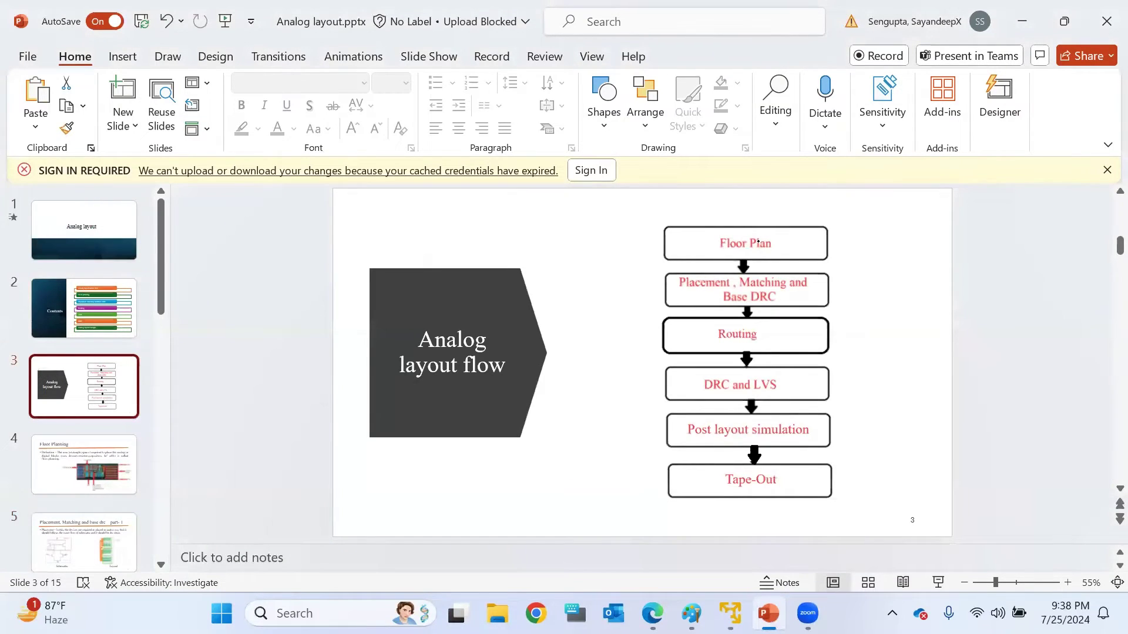
click(1022, 22)
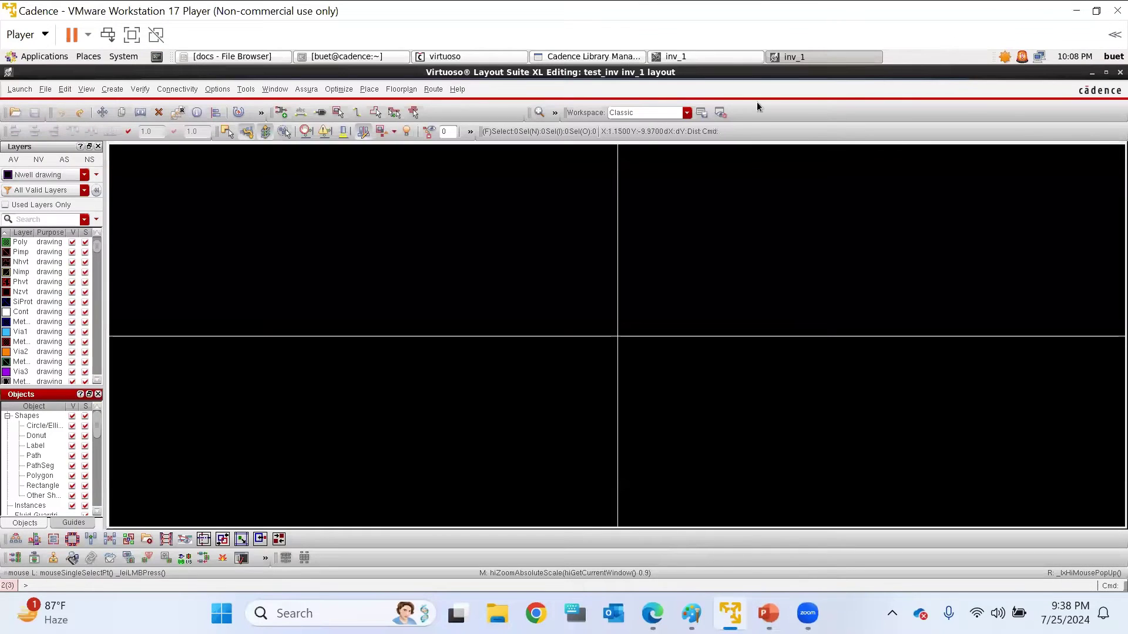
click(681, 59)
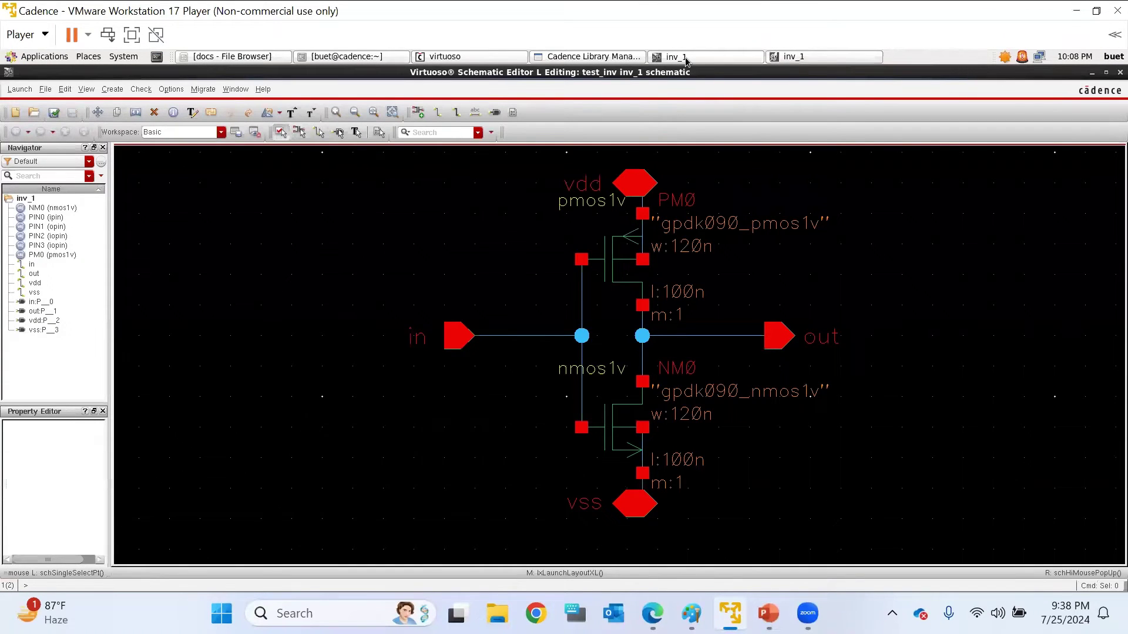
click(803, 58)
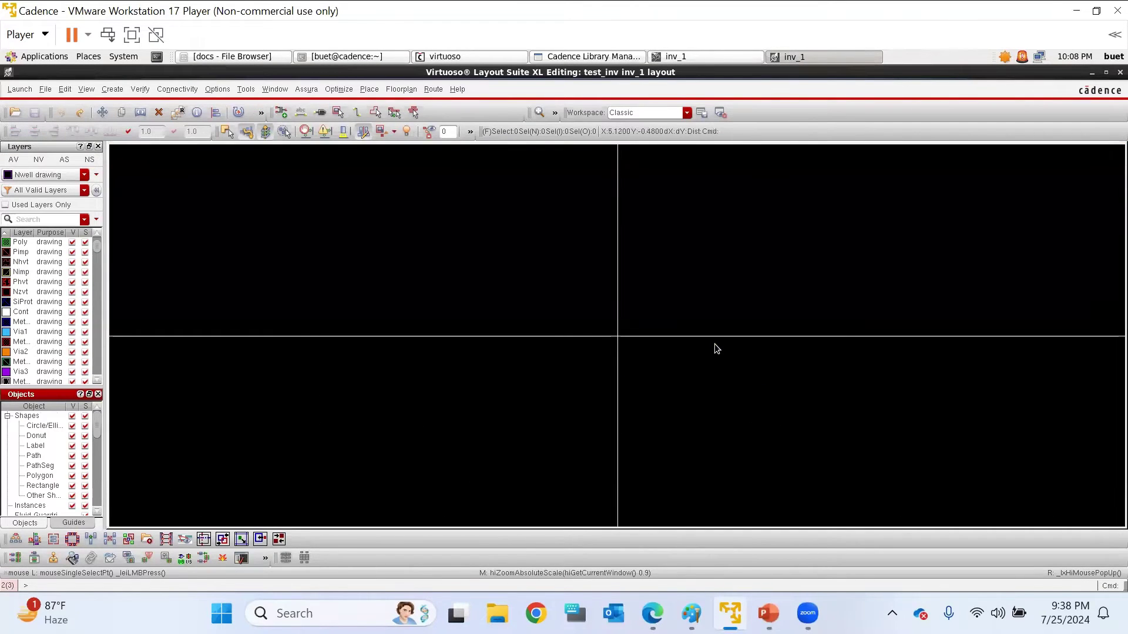
Set both the X and Y snap spacing to 0.005 in the layout's display options and apply them
key(e)
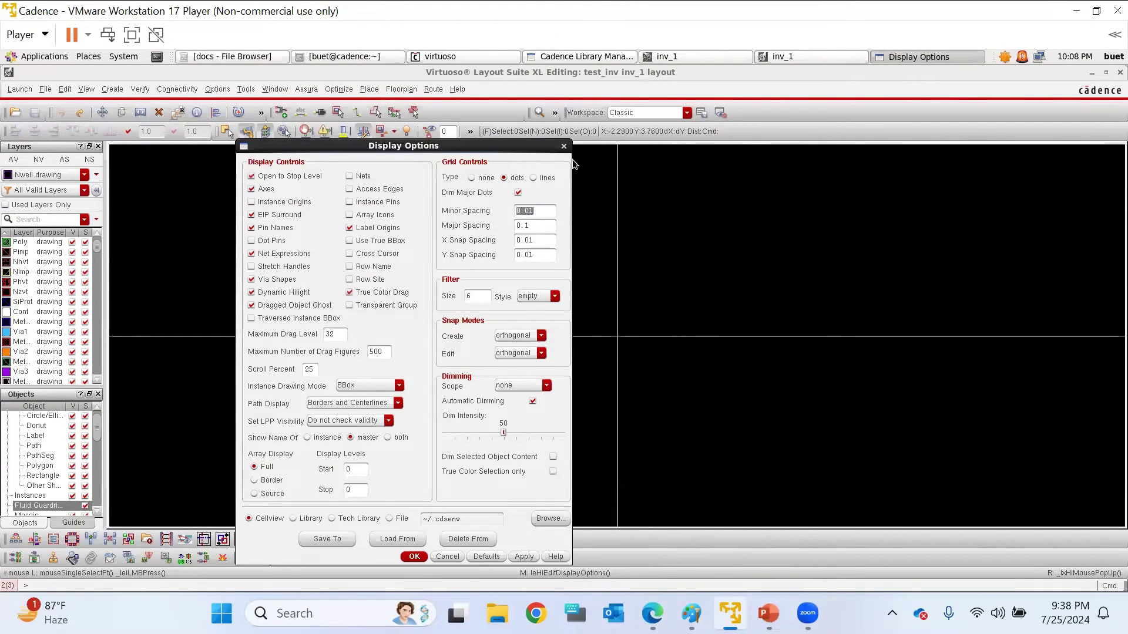
click(564, 146)
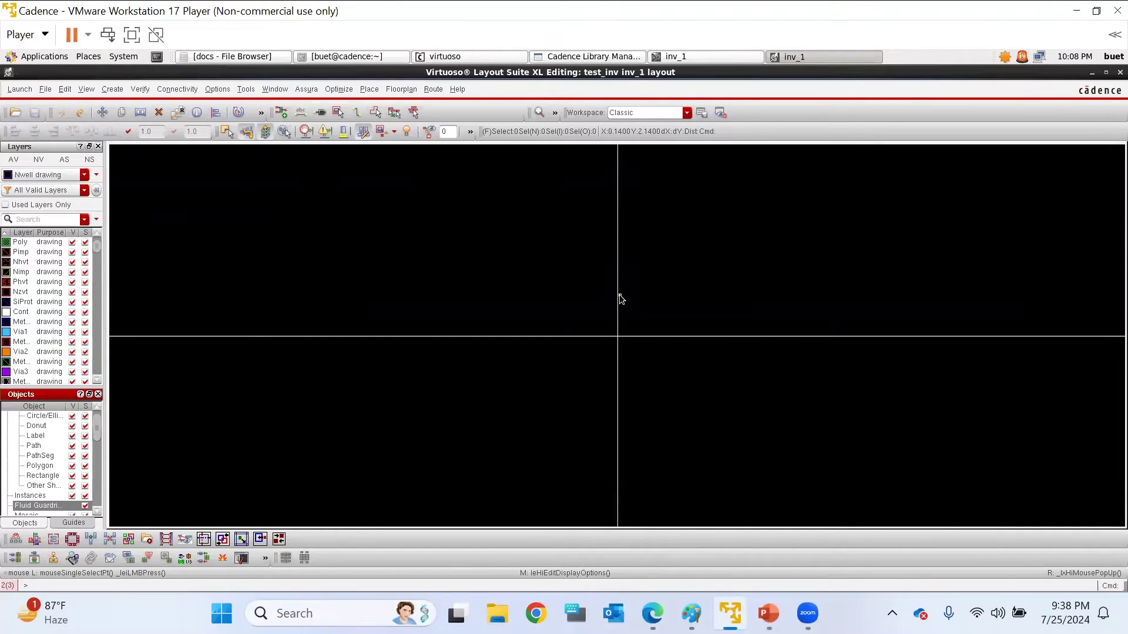
key(e)
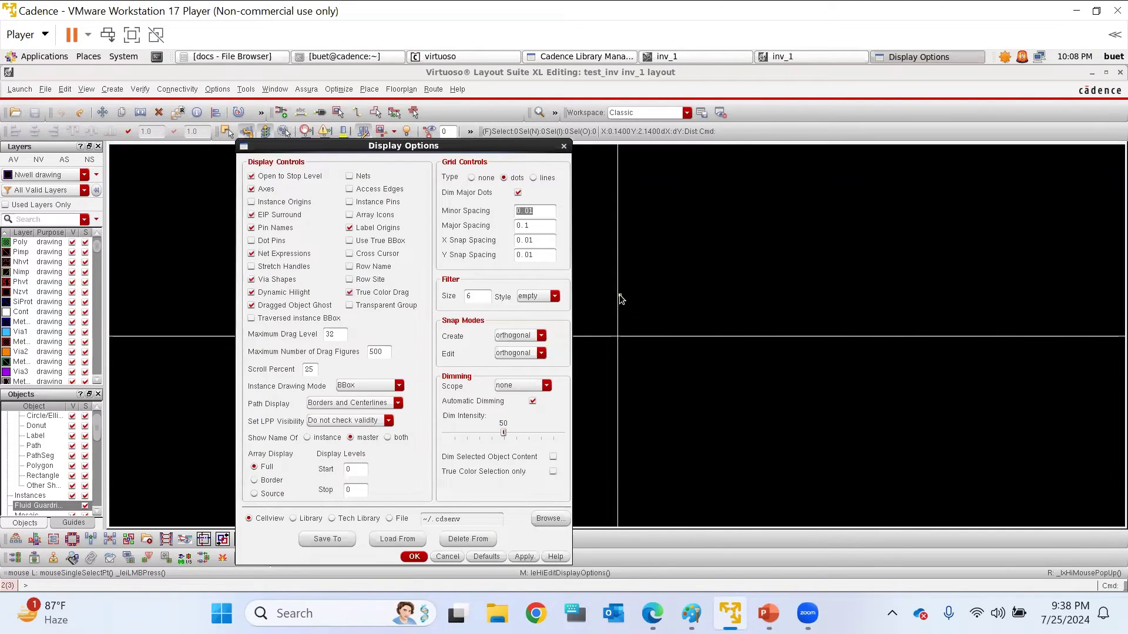
click(538, 239)
text(05)
click(545, 254)
key(BackSpace)
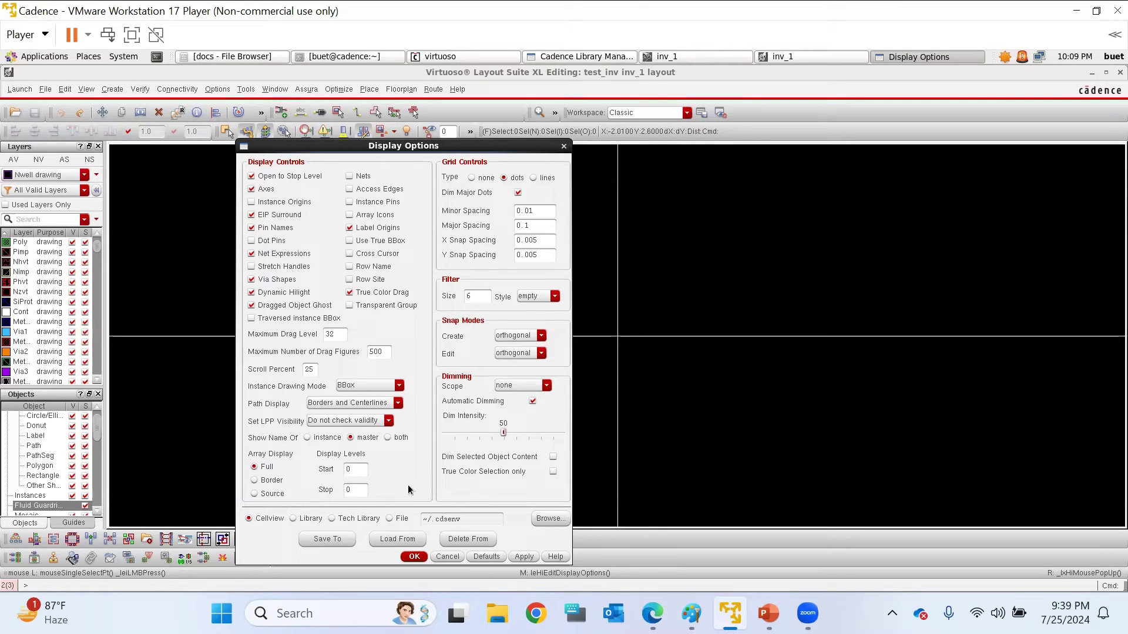
click(414, 556)
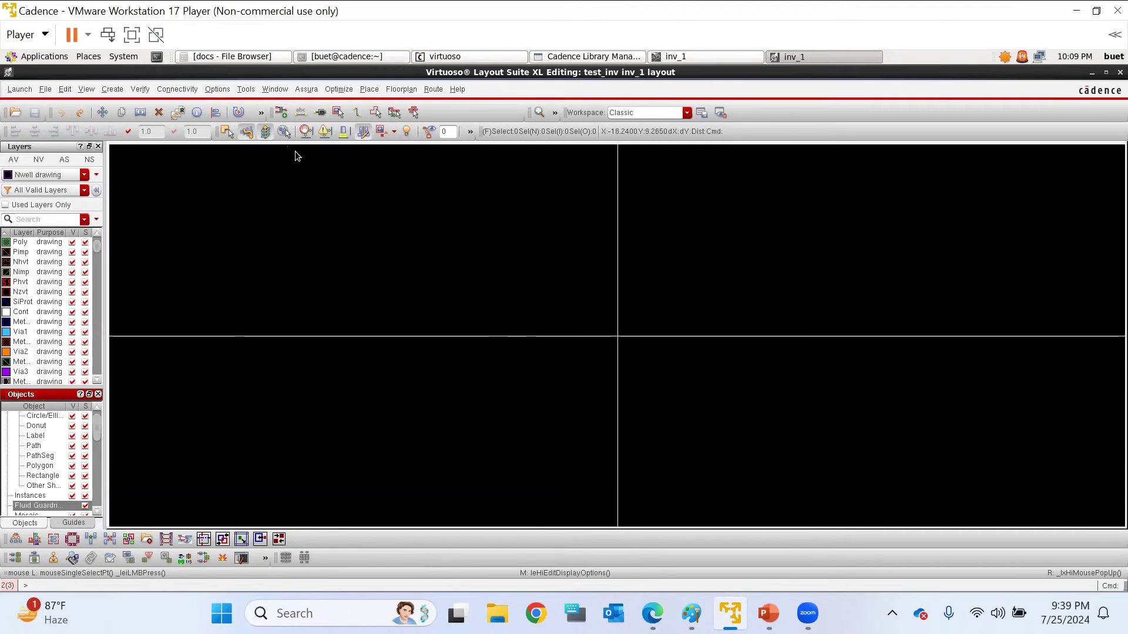
Look over the connectivity generation commands, inspect the devices in the inv_1 schematic, and return to the layout
click(183, 91)
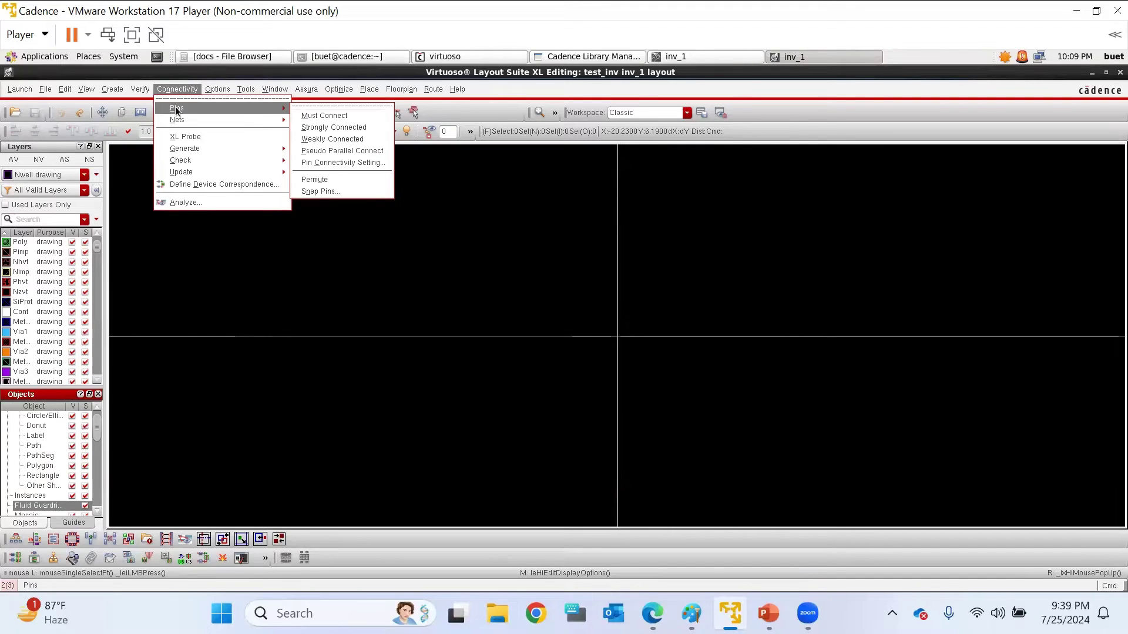
mouse_move(209, 152)
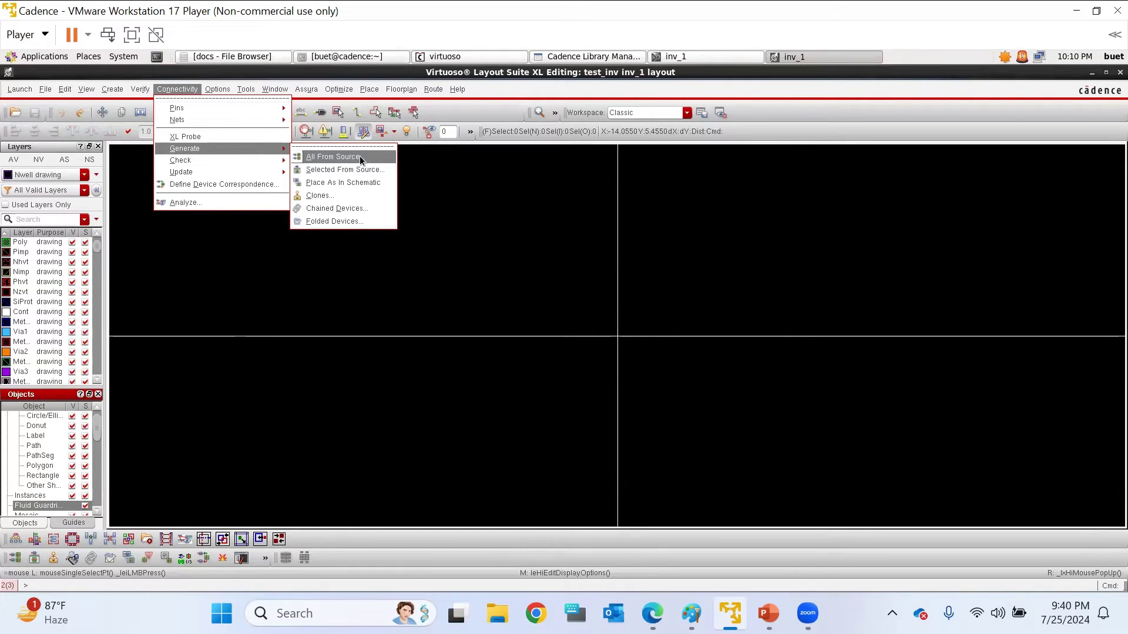
click(681, 56)
click(681, 56)
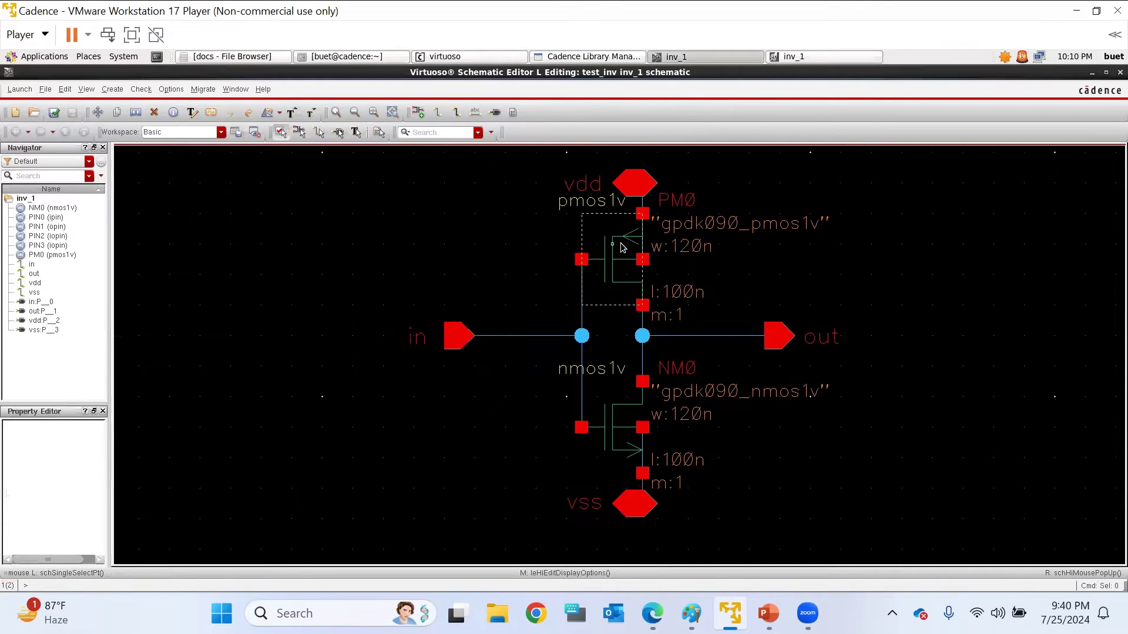
scroll(587, 282, down, 3)
ctrl+scroll(587, 288, down, 5)
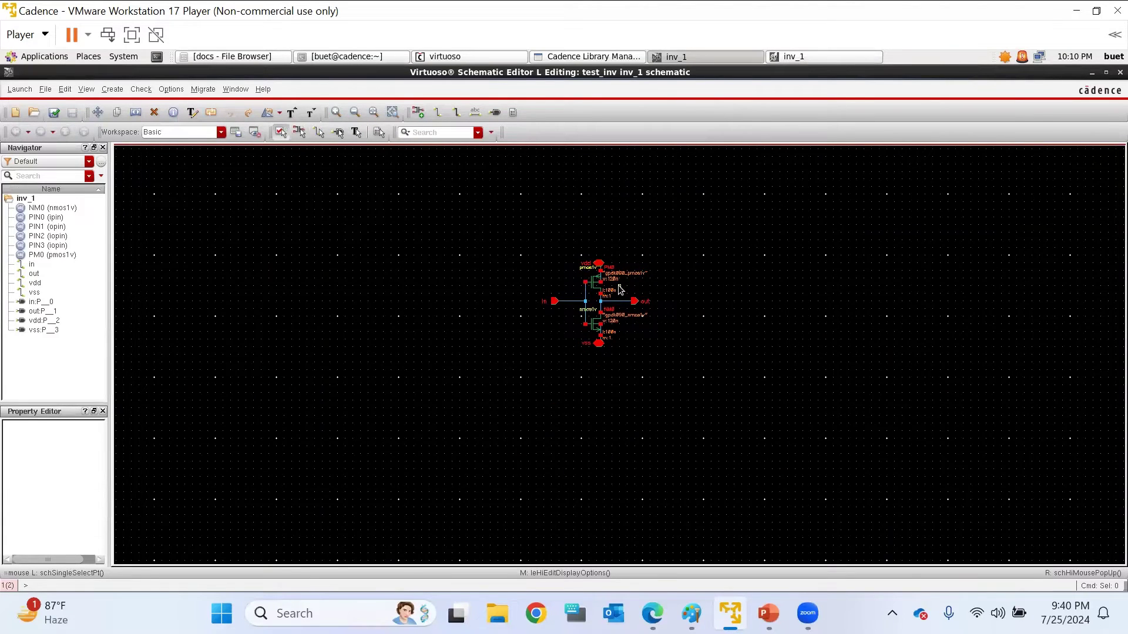
scroll(618, 288, up, 1)
scroll(614, 326, down, 1)
click(813, 57)
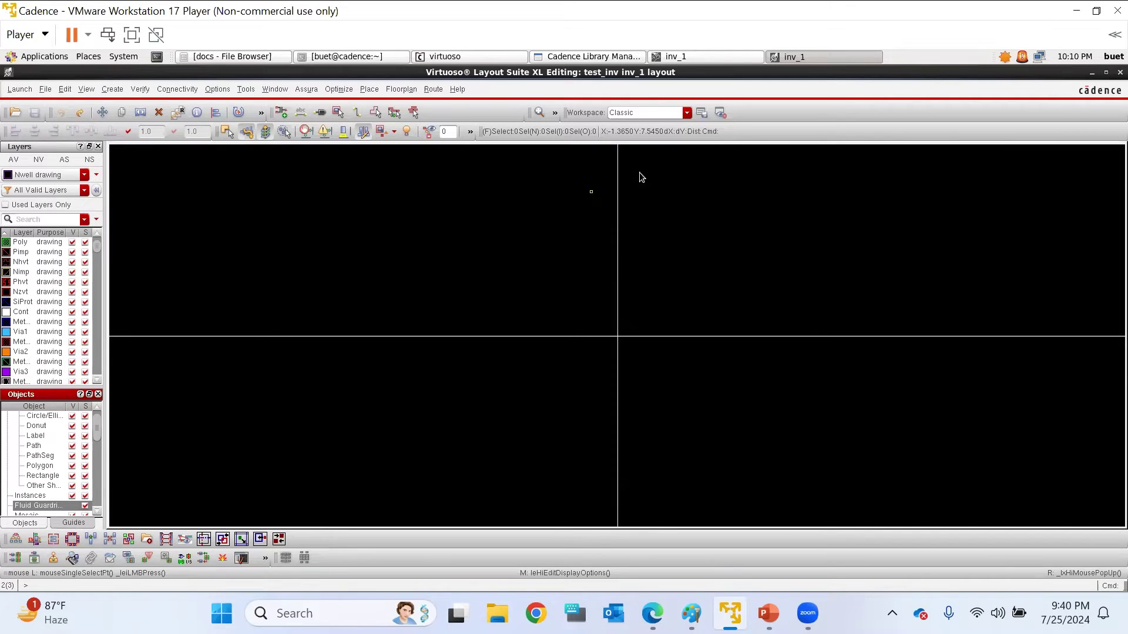
Select the pmos1v with its vdd pin in the schematic, replace that selection with the nmos1v and vss pin, and return to the layout
click(723, 54)
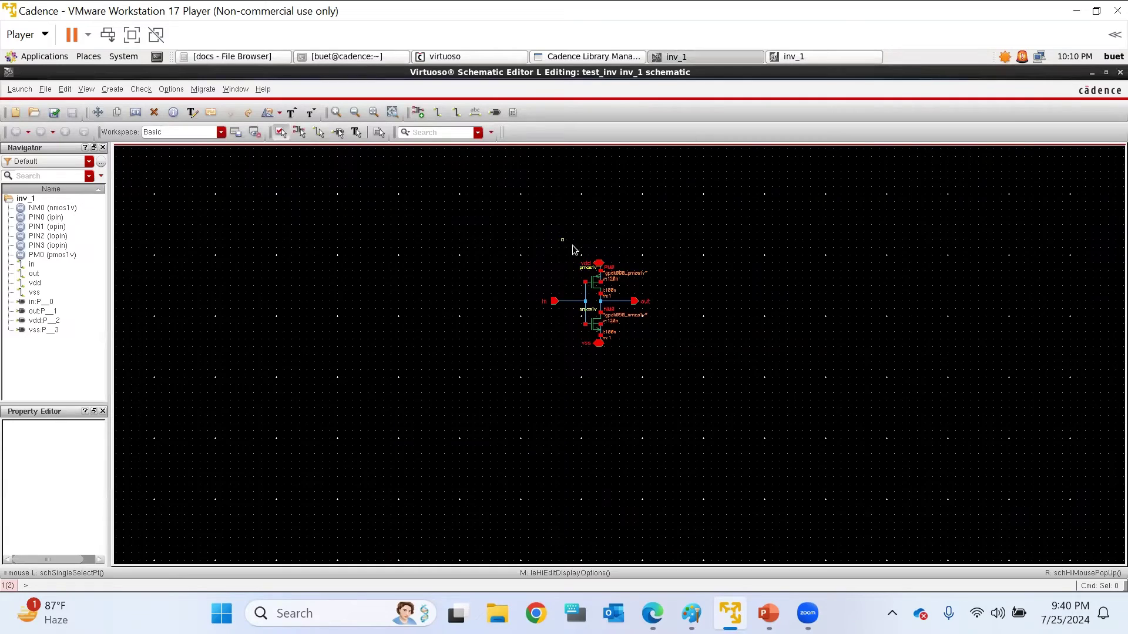
drag(562, 239, 621, 303)
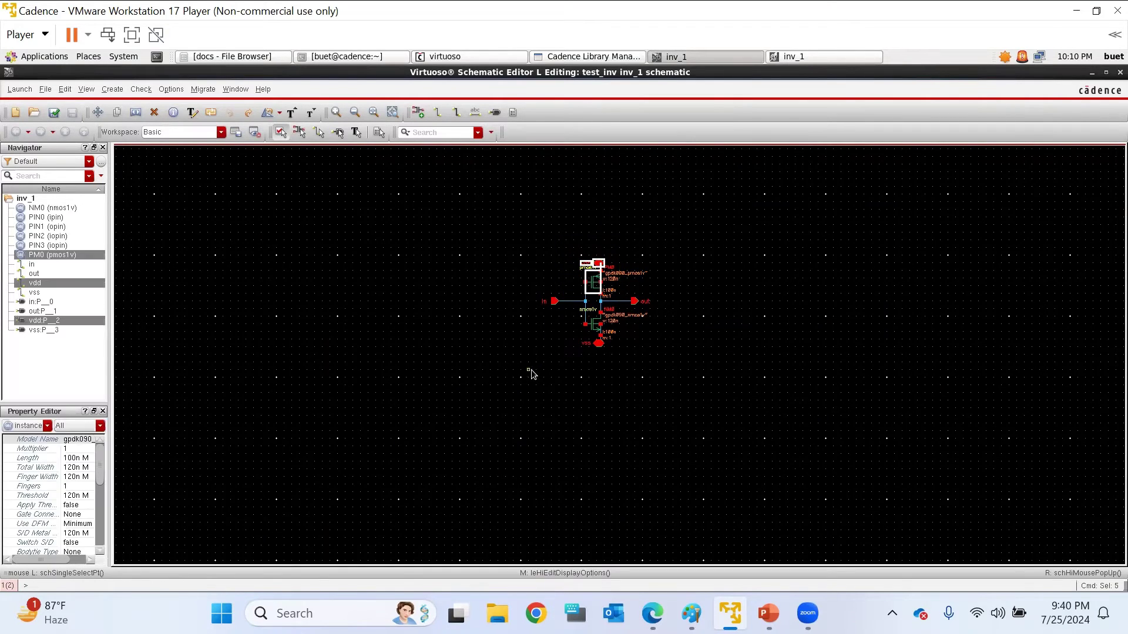
drag(530, 372, 635, 308)
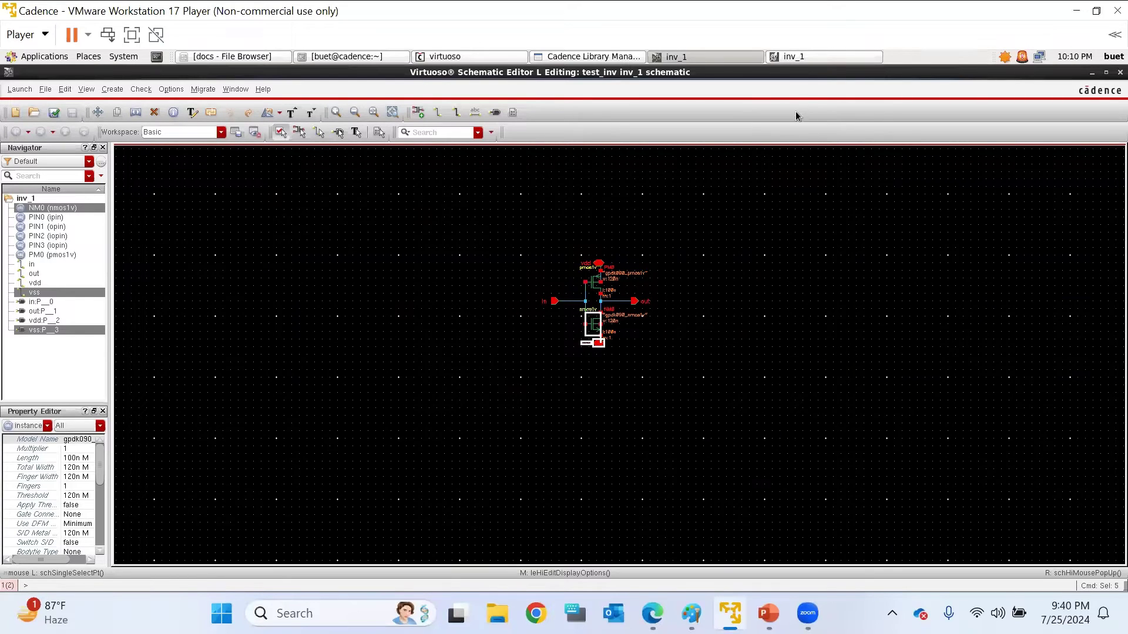
click(805, 57)
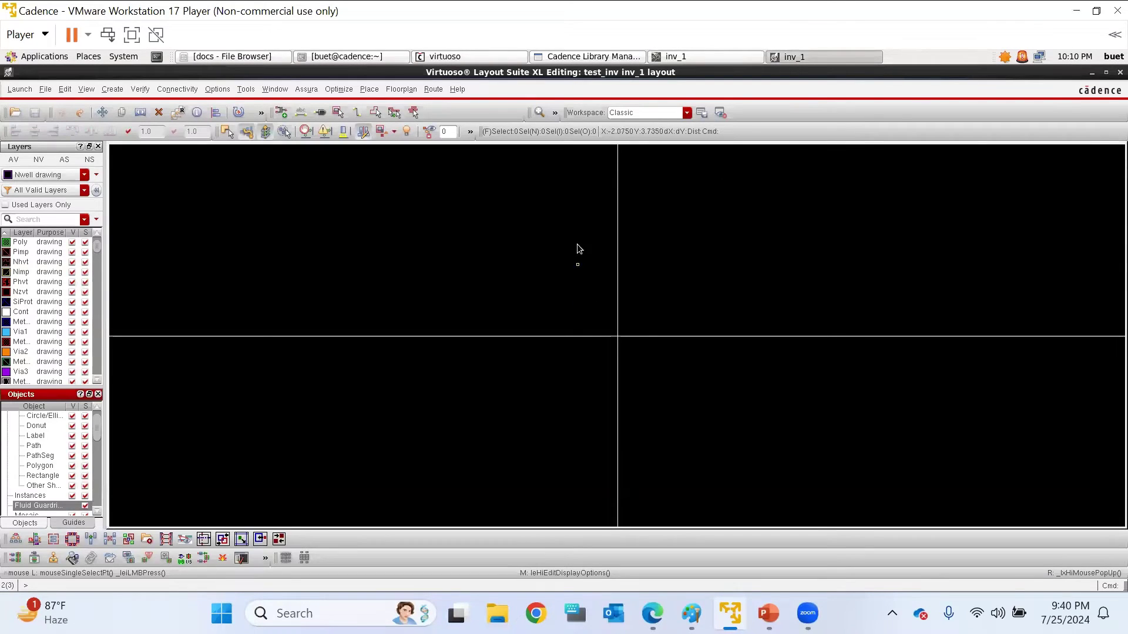
Start generating selected devices from source and confirm the test_inv inv_1 schematic view as the layout's connectivity reference
click(34, 558)
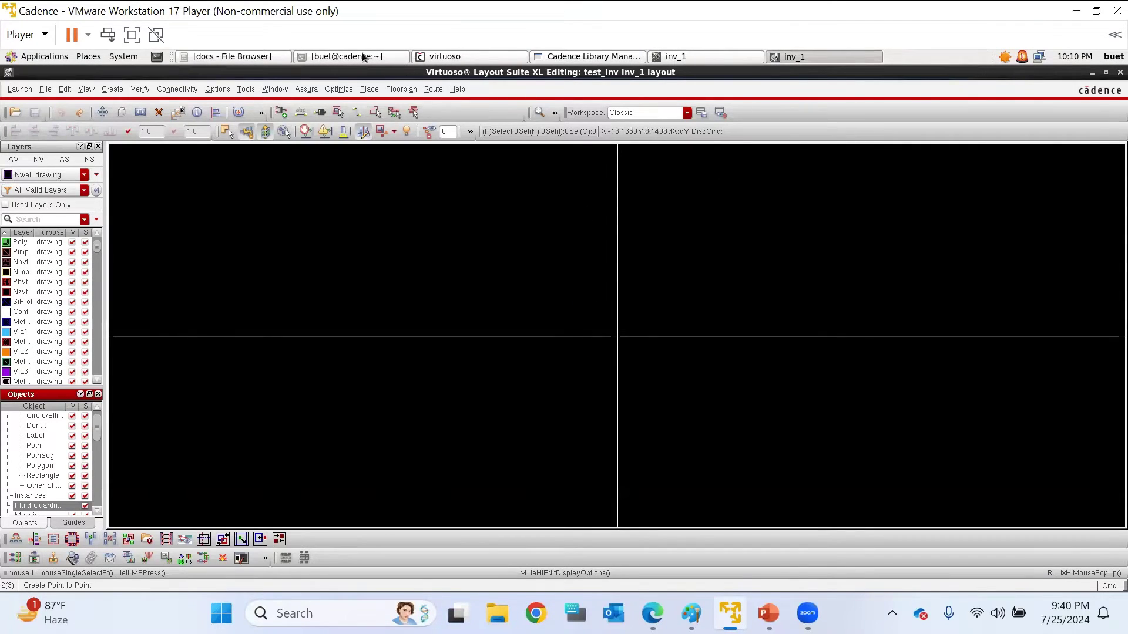
click(167, 89)
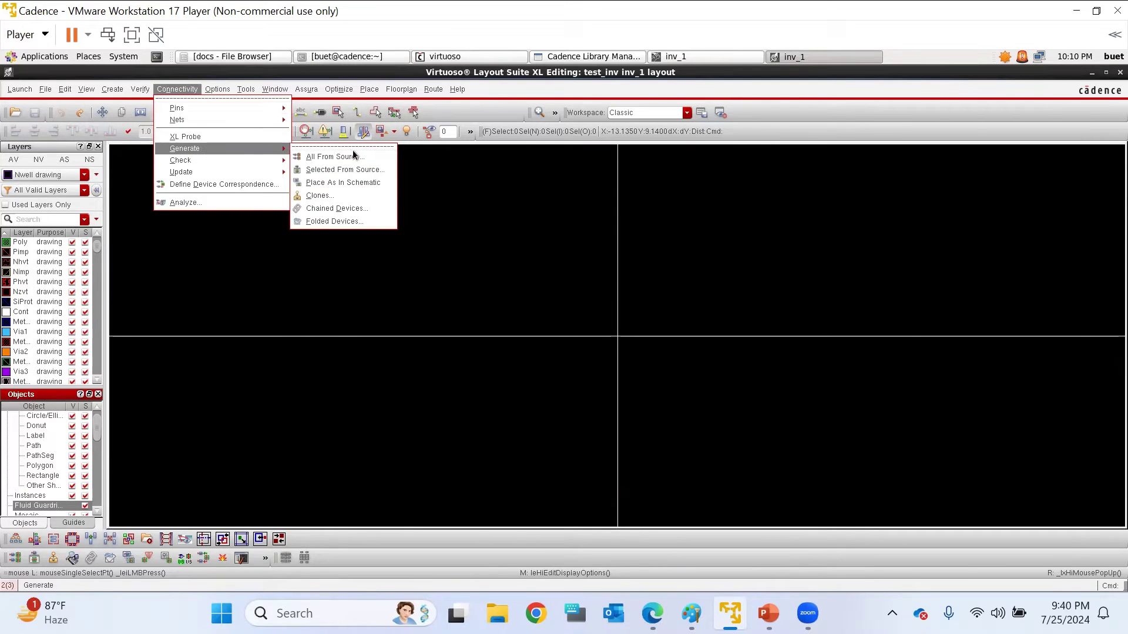
click(366, 169)
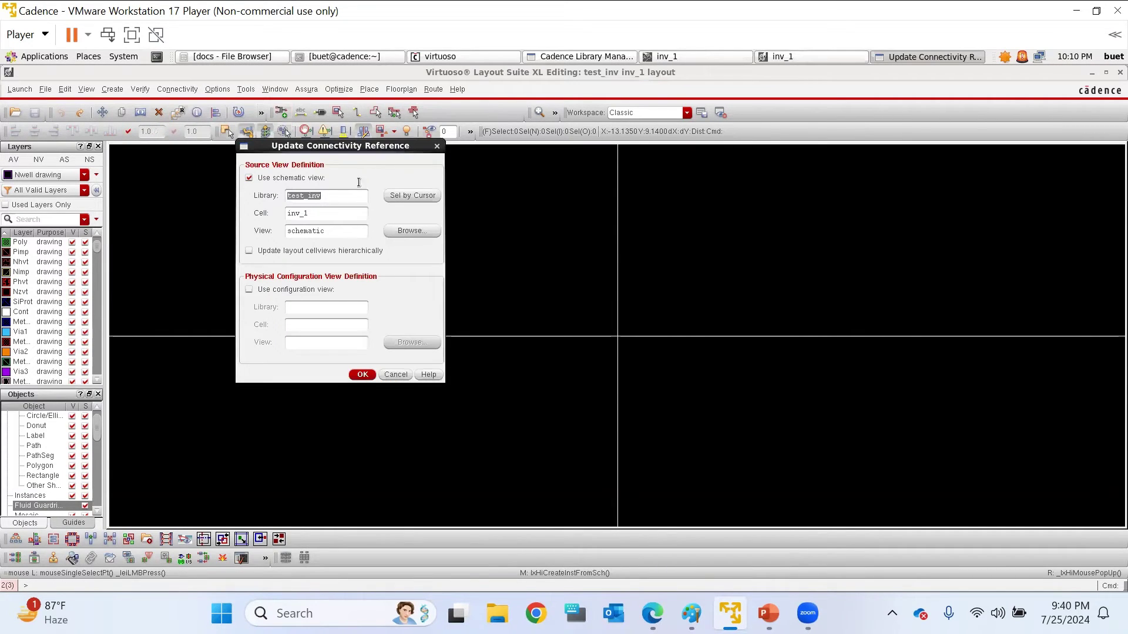
click(362, 374)
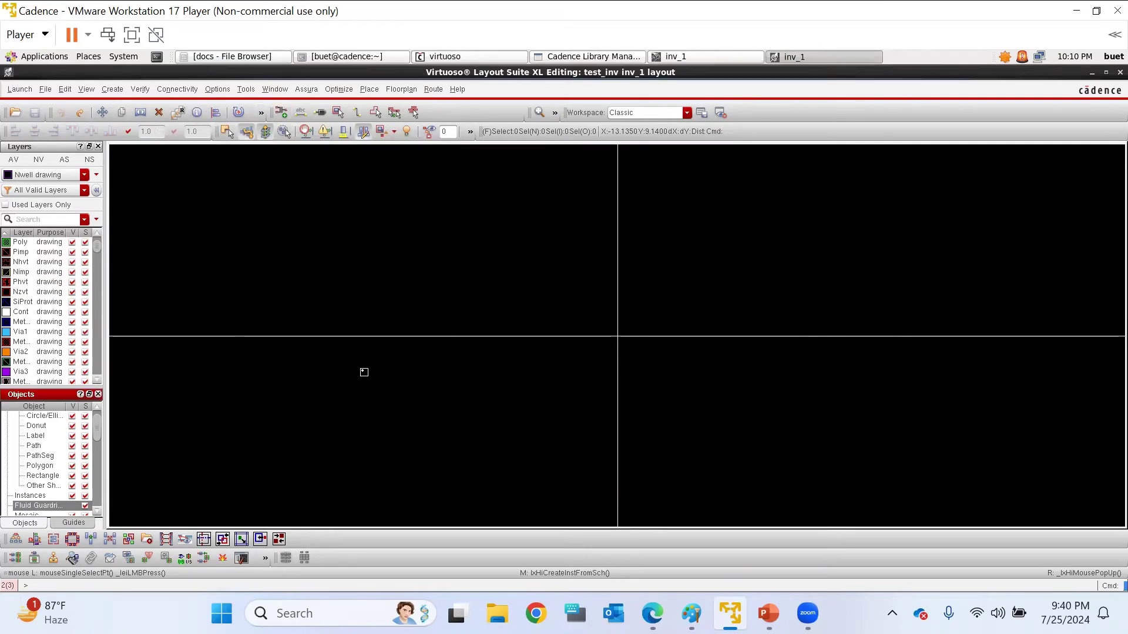
Pick the pmos1v in the schematic and place it in the layout above the X axis, to the right of the origin
click(681, 57)
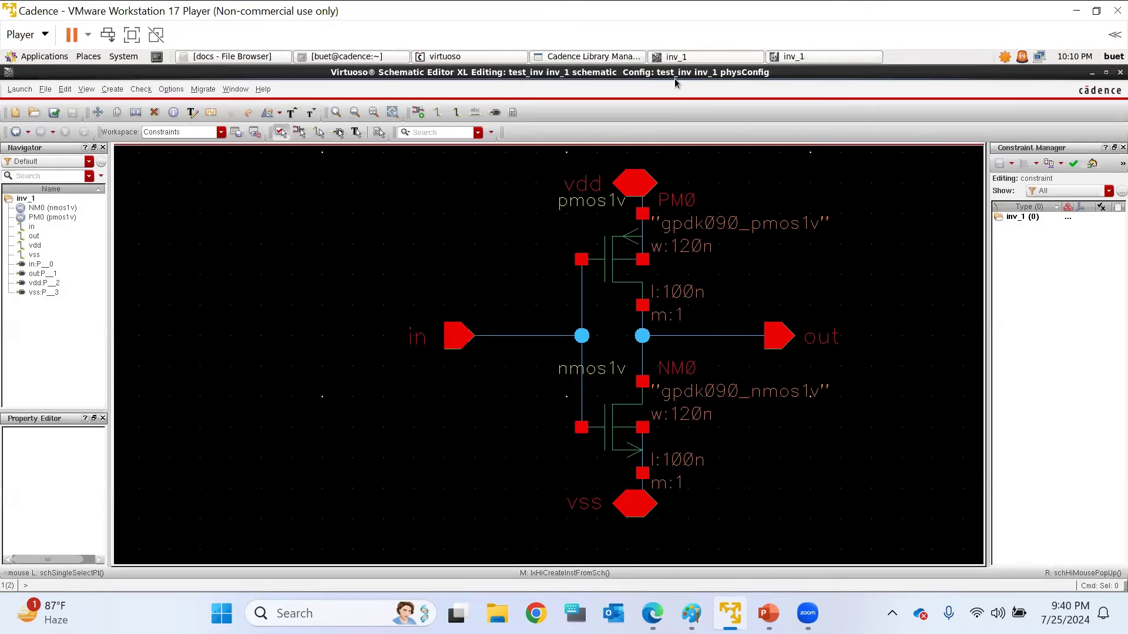
click(623, 257)
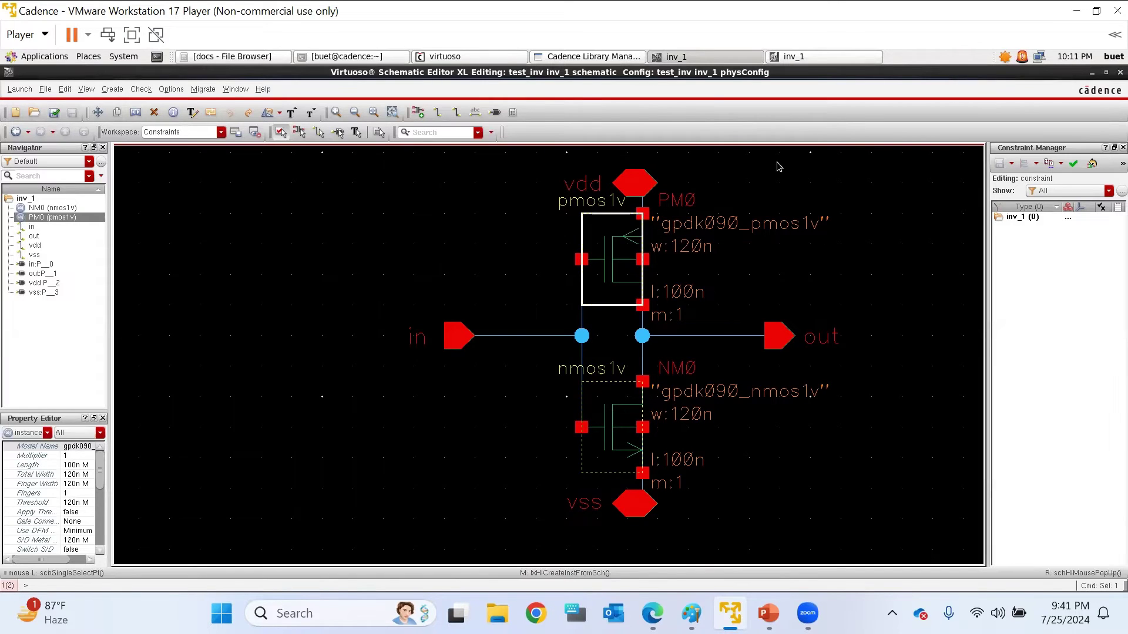
click(813, 57)
ctrl+scroll(667, 334, up, 3)
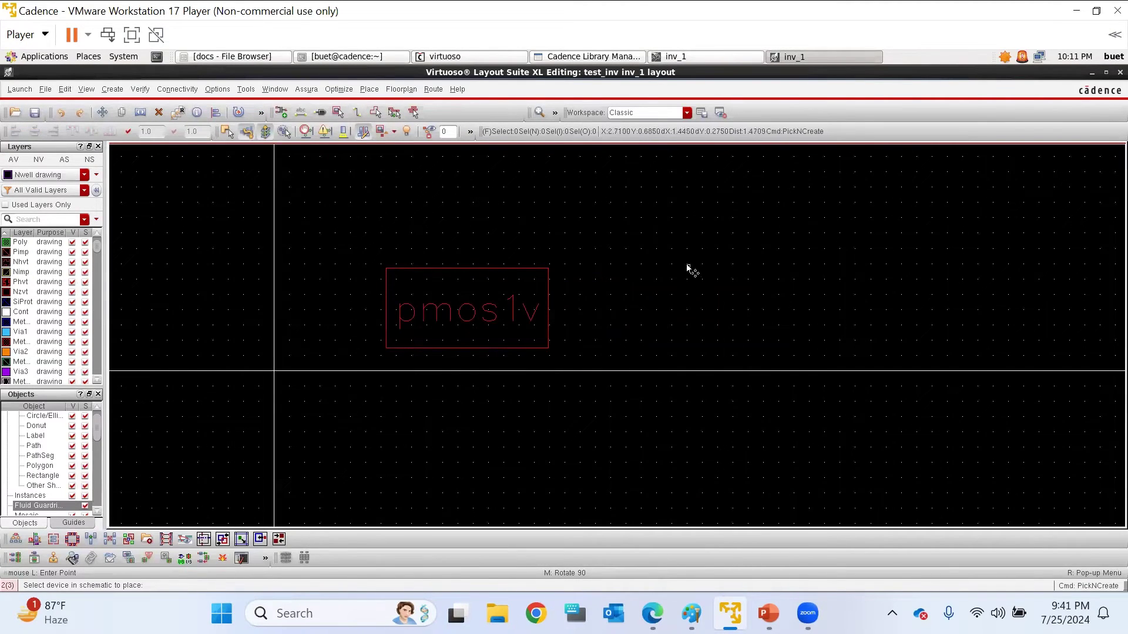
ctrl+scroll(684, 268, down, 2)
ctrl+scroll(635, 291, up, 2)
click(639, 304)
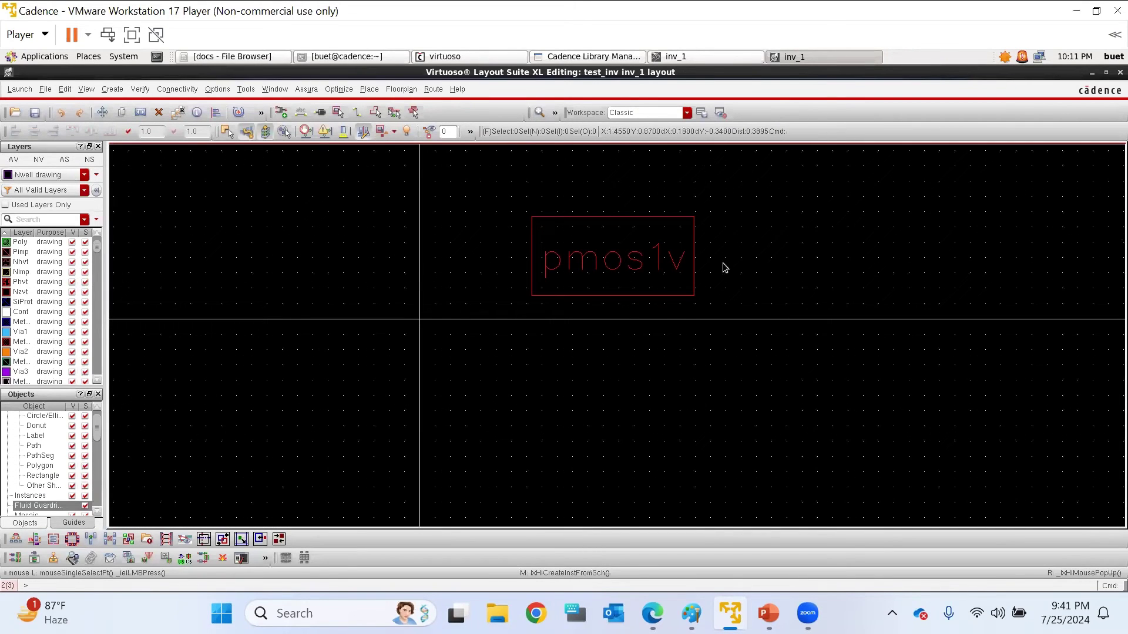
Pick the nmos1v from the schematic and place it in the layout below the pmos1v, under the X axis
click(720, 58)
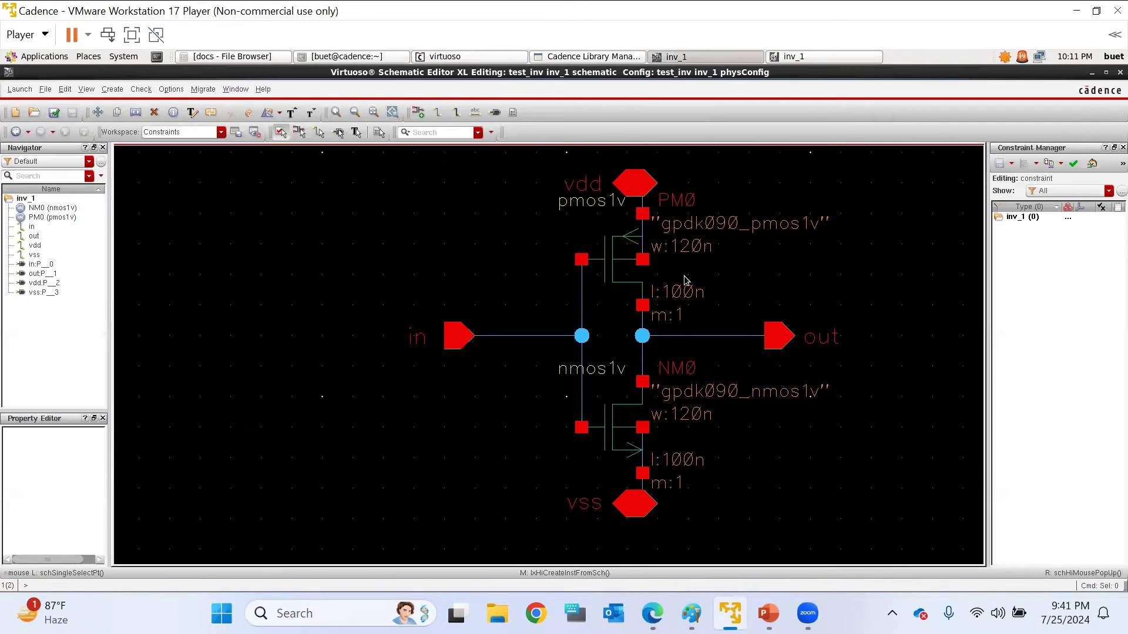
click(624, 412)
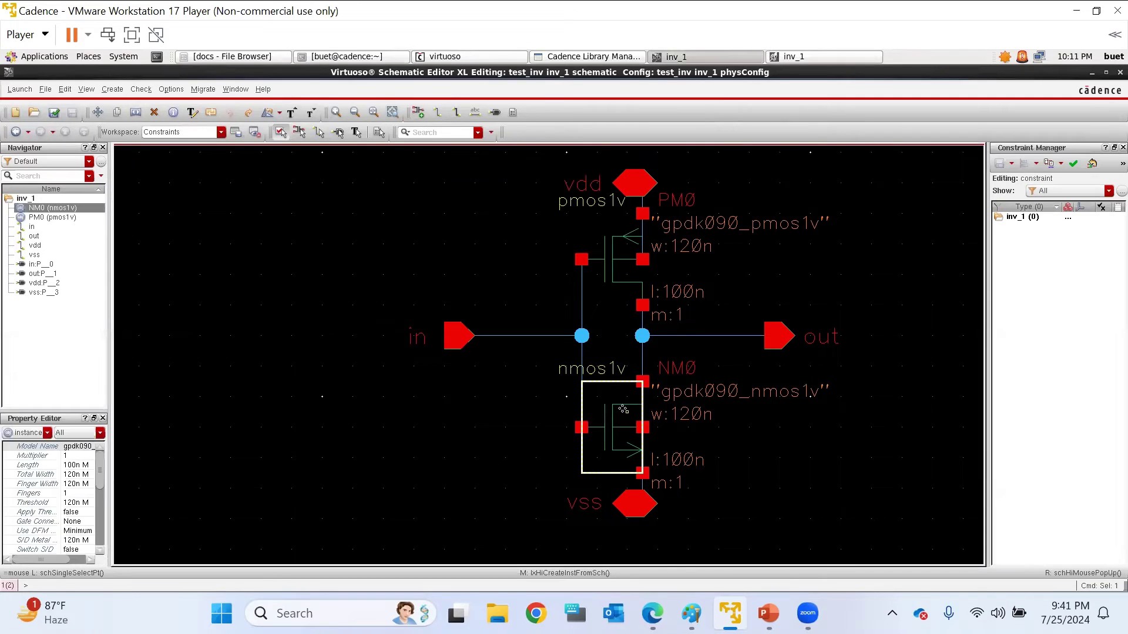
click(817, 57)
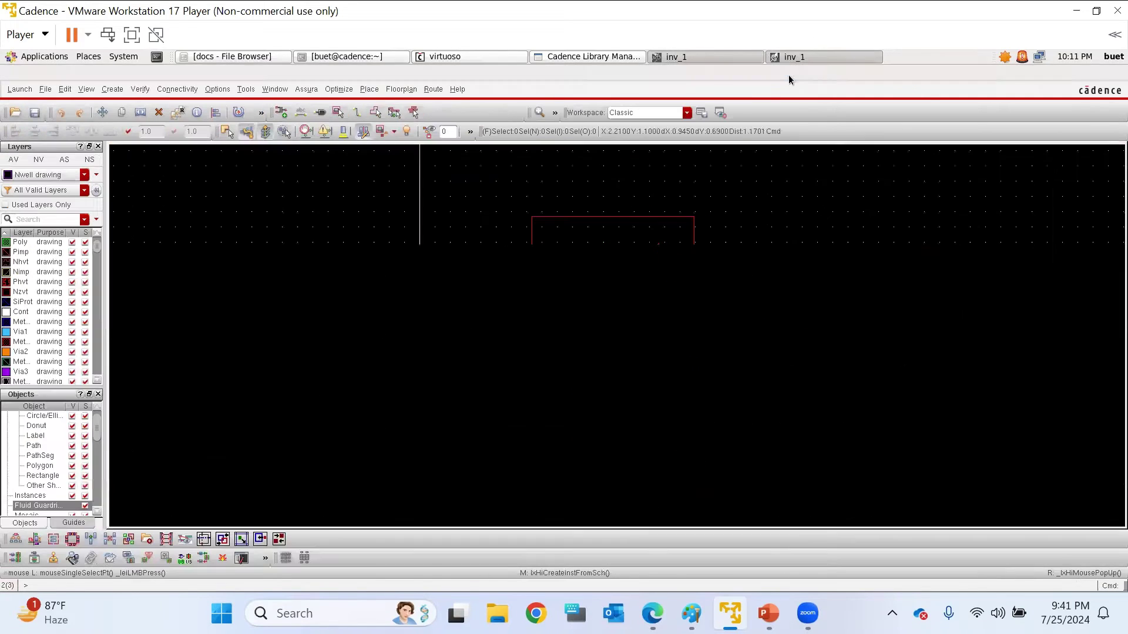
click(37, 556)
click(718, 59)
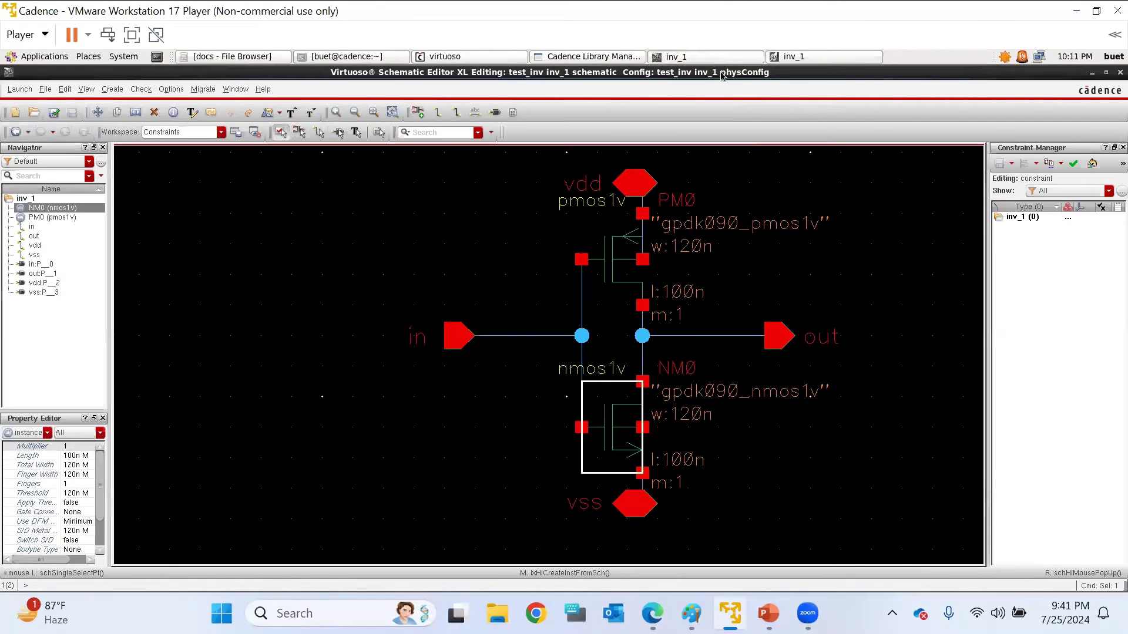
click(611, 423)
click(808, 56)
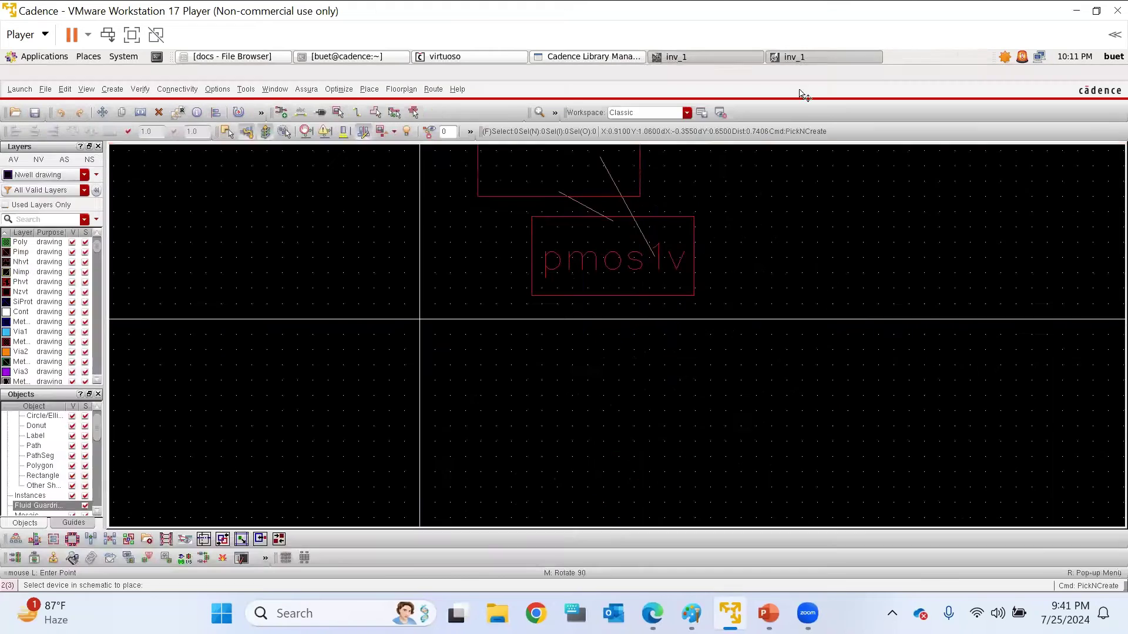
click(620, 391)
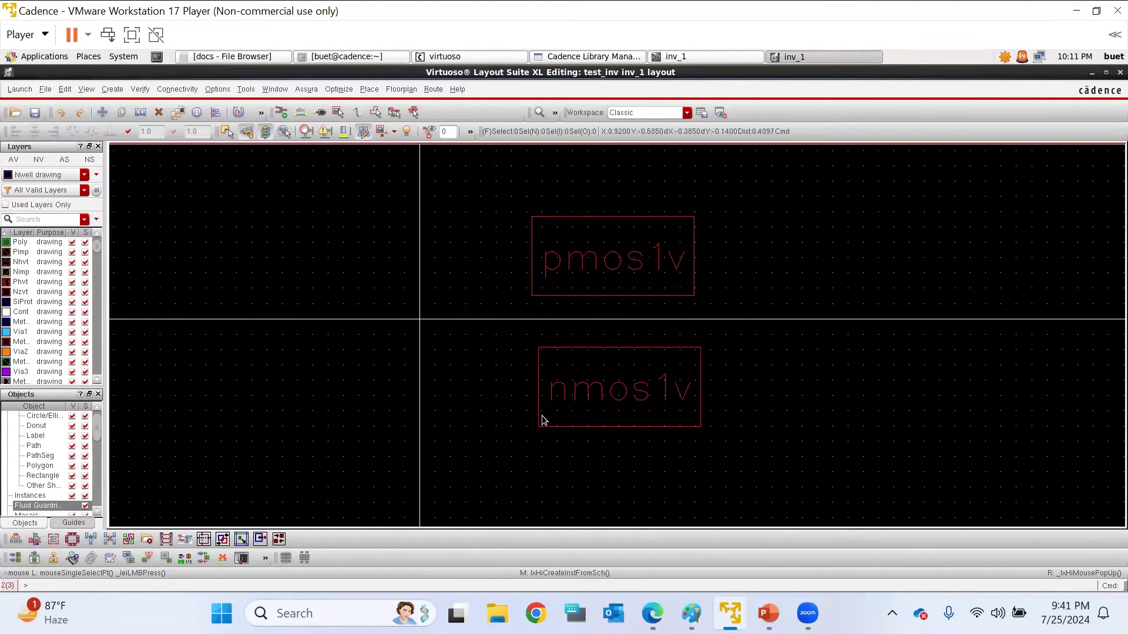
Delete the placed pmos1v and nmos1v instances from the layout
scroll(516, 365, down, 5)
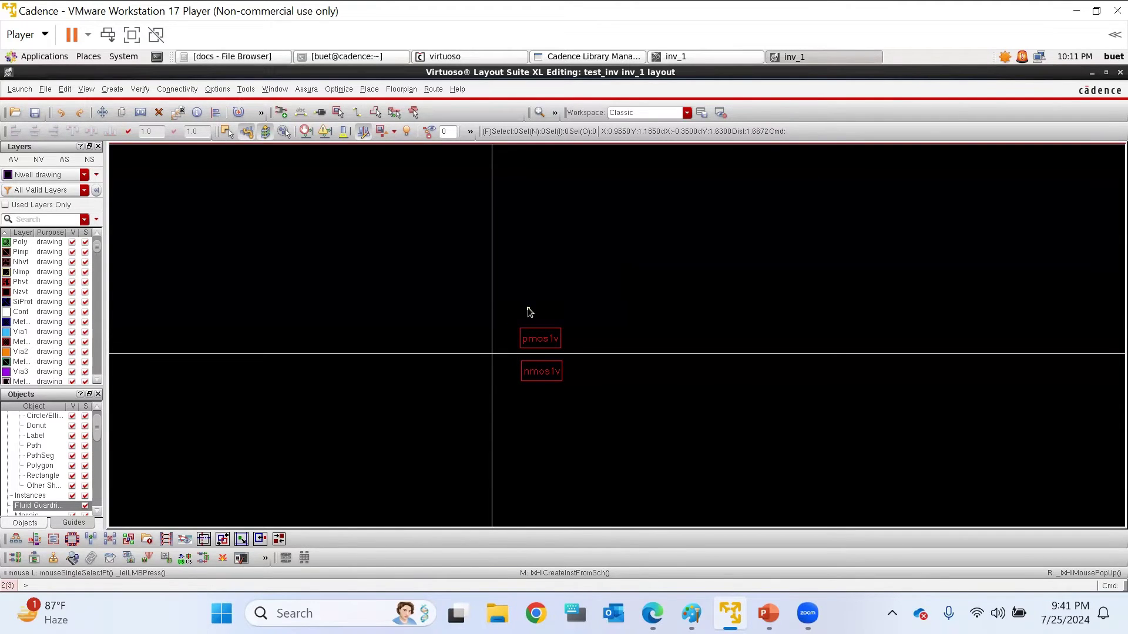
drag(475, 296, 640, 446)
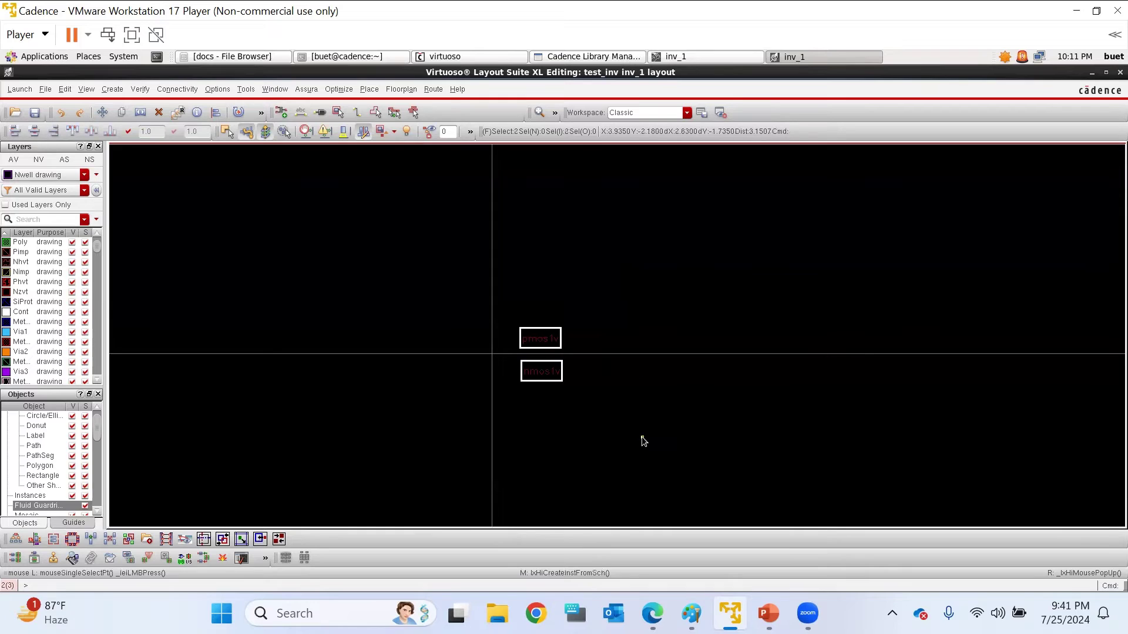
key(Delete)
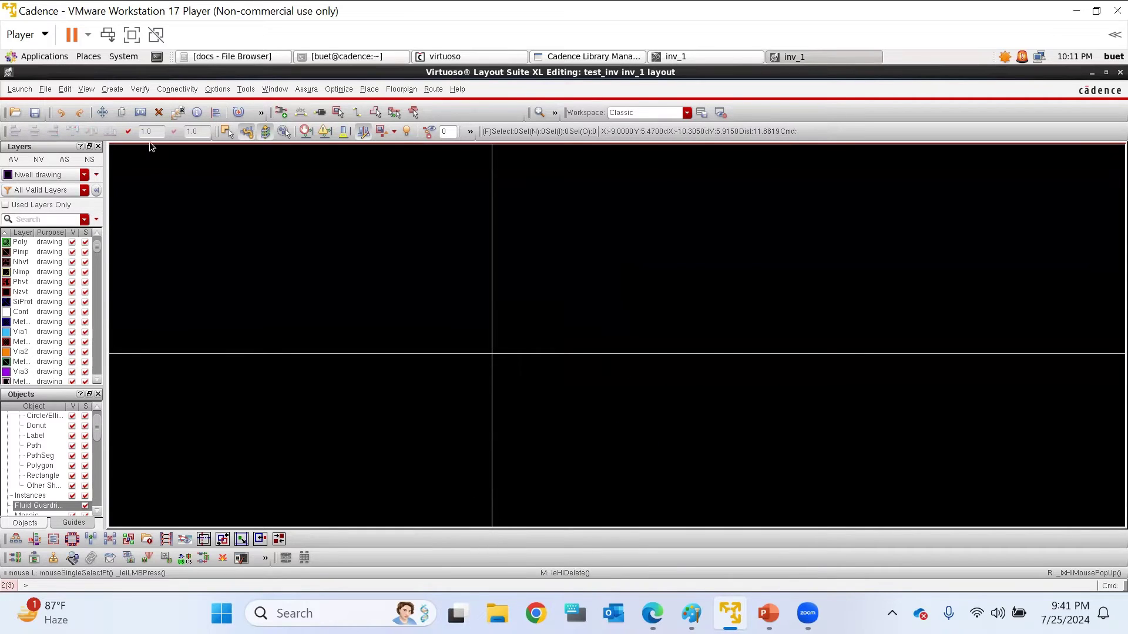
click(189, 88)
mouse_move(212, 148)
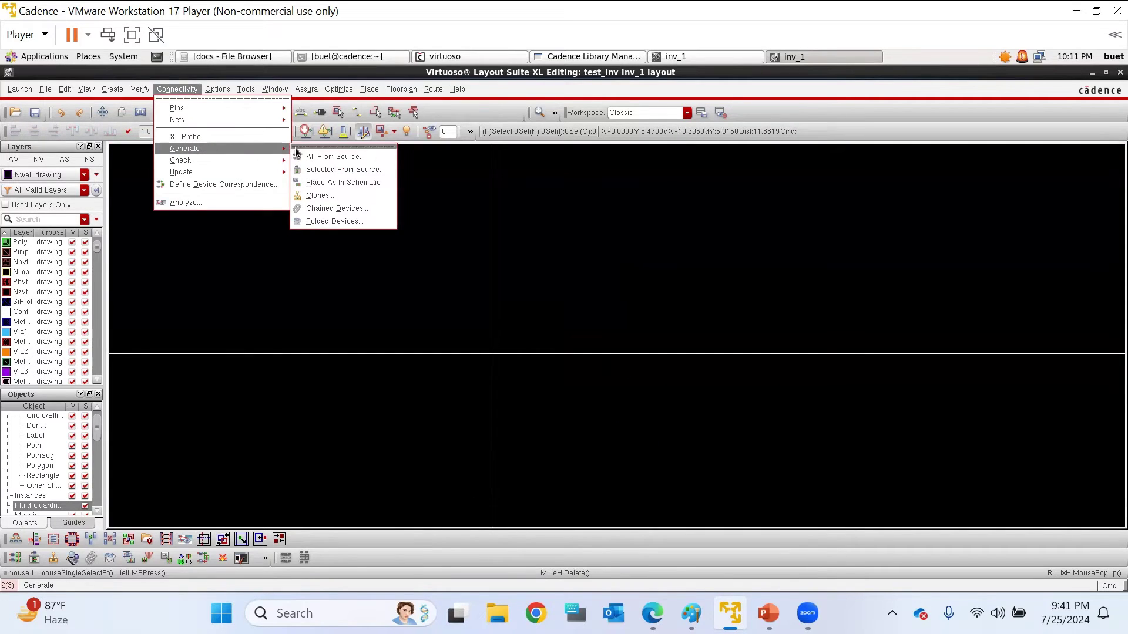
click(717, 251)
In the schematic, set the pmos1v transistor's length to 400n and its finger width to 800n
click(717, 57)
click(624, 246)
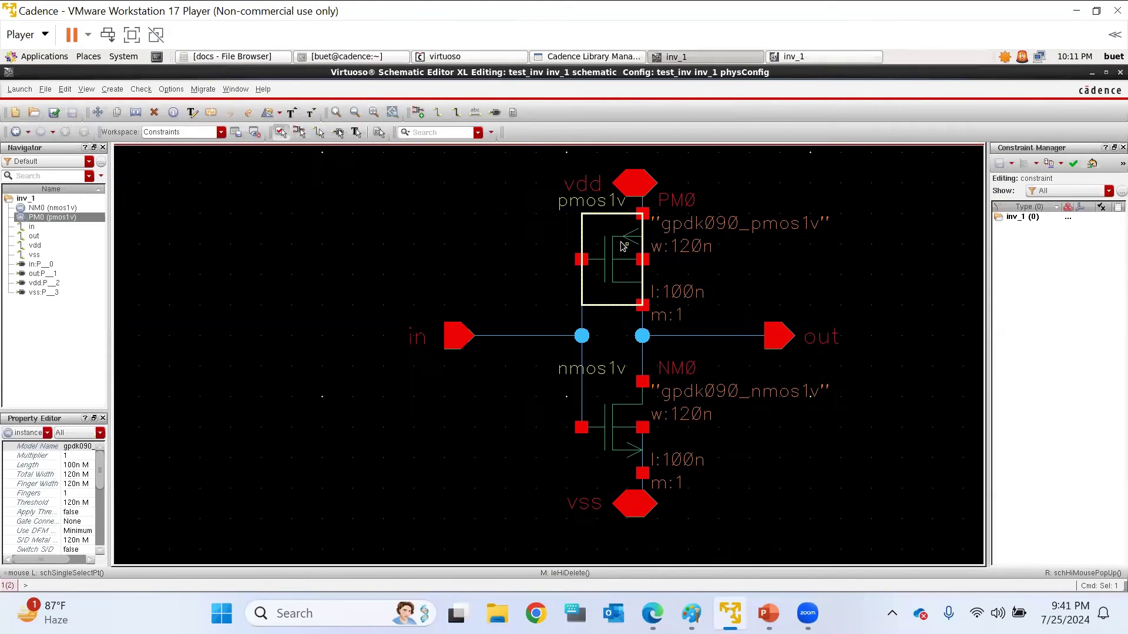
key(q)
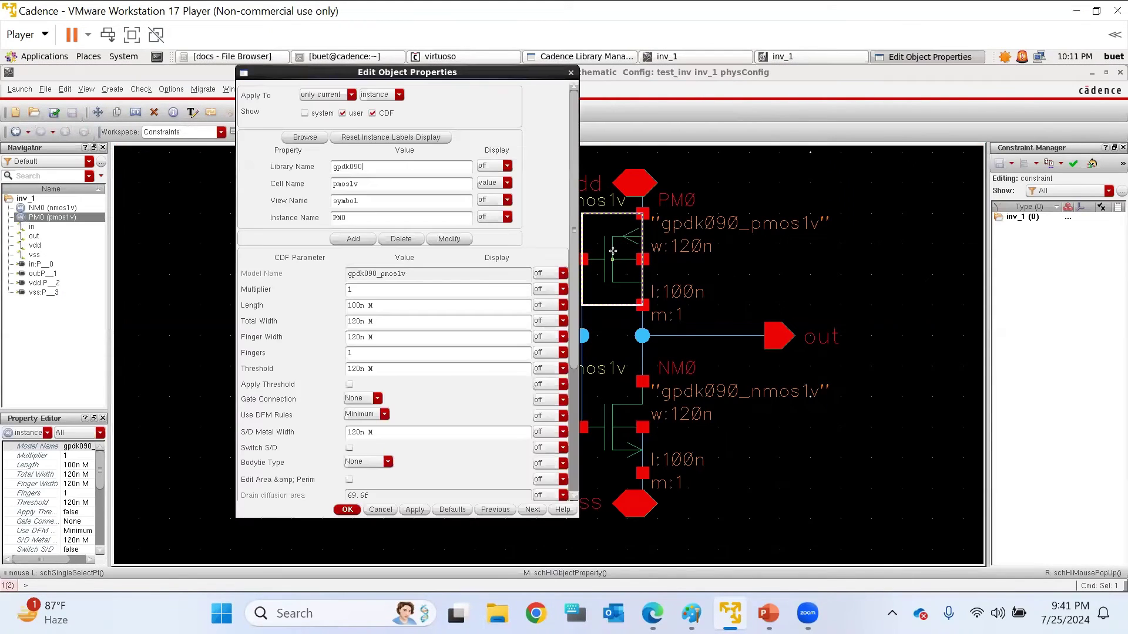
double_click(358, 304)
text(44)
text(0)
double_click(360, 337)
text(8)
click(347, 509)
Set the nmos1v transistor's length to 400n and its finger width to 800n
click(619, 432)
key(q)
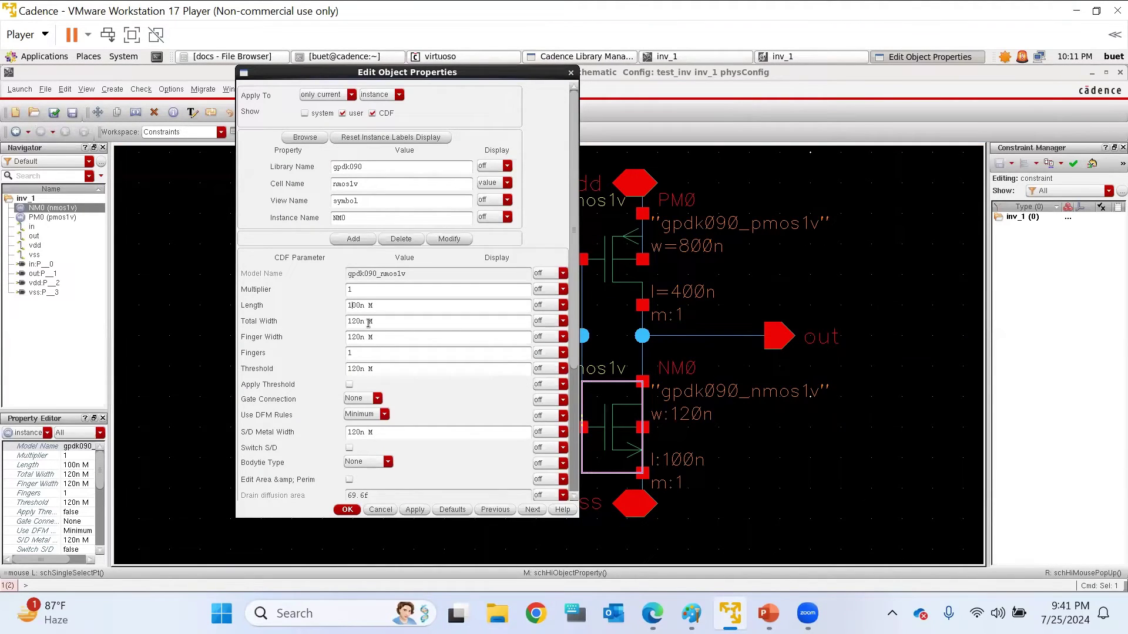
text(4)
drag(361, 334, 312, 340)
text(80)
click(346, 509)
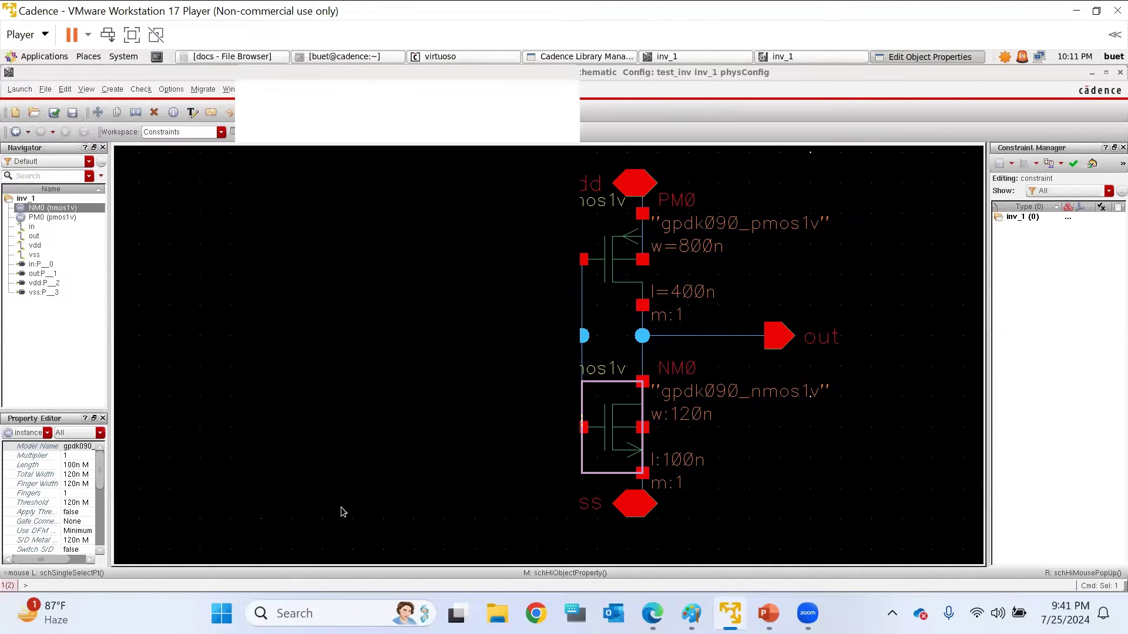
Return to the layout, start generating all devices from source, and extract the test_inv inv_1 schematic cellview
click(804, 57)
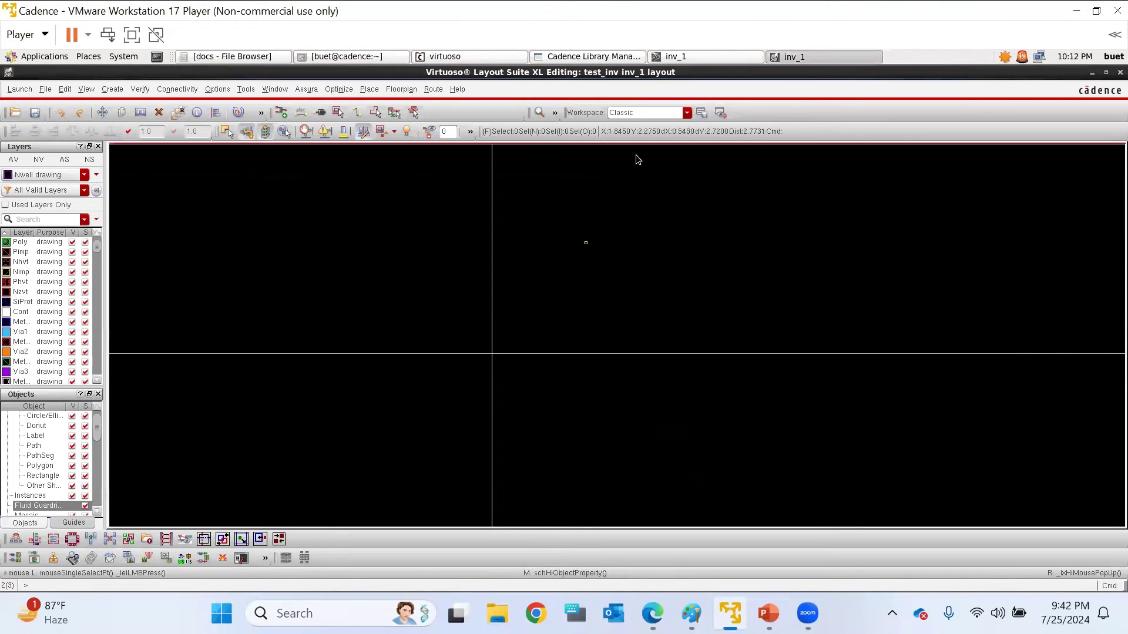
click(15, 557)
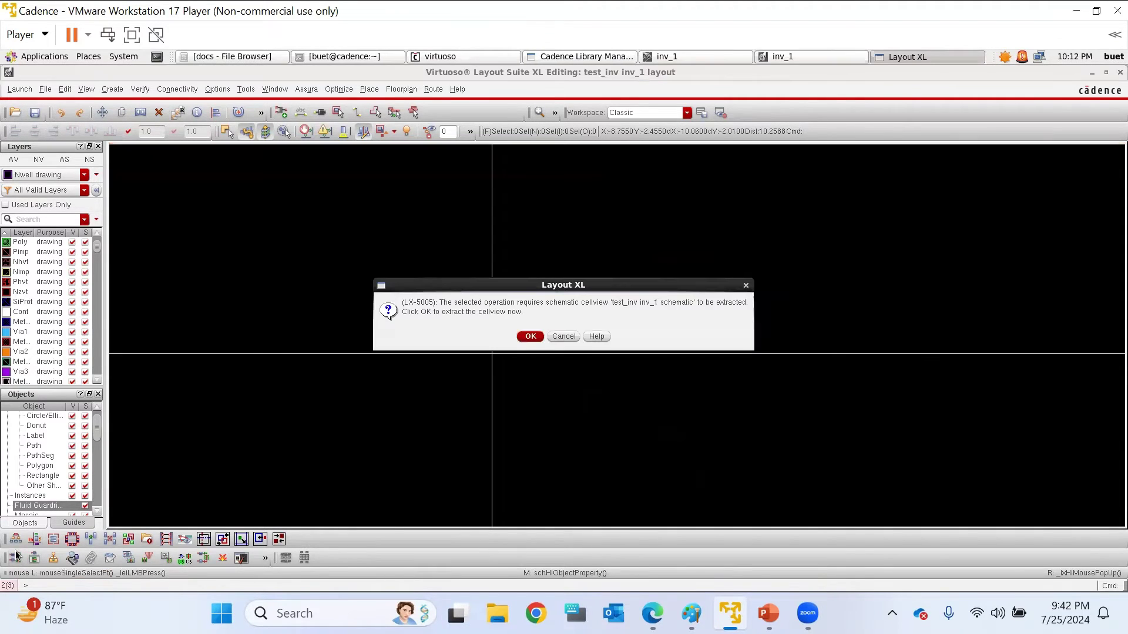
click(529, 337)
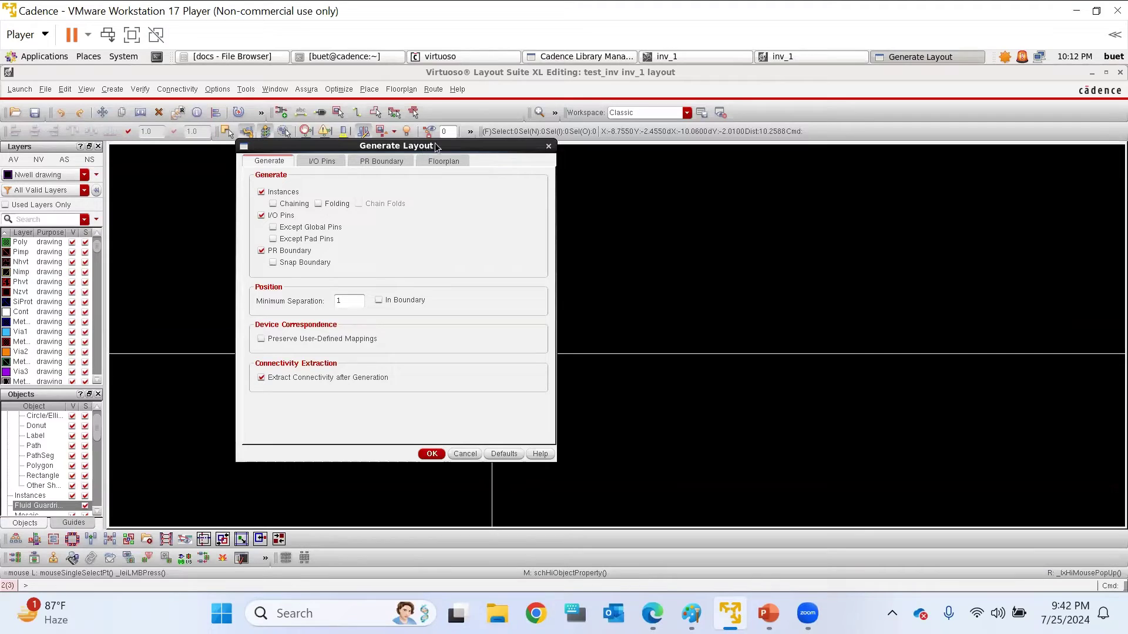
Review the I/O pin generation settings, cancel the layout generation, check the transistors in the schematic, and return to the layout
click(331, 161)
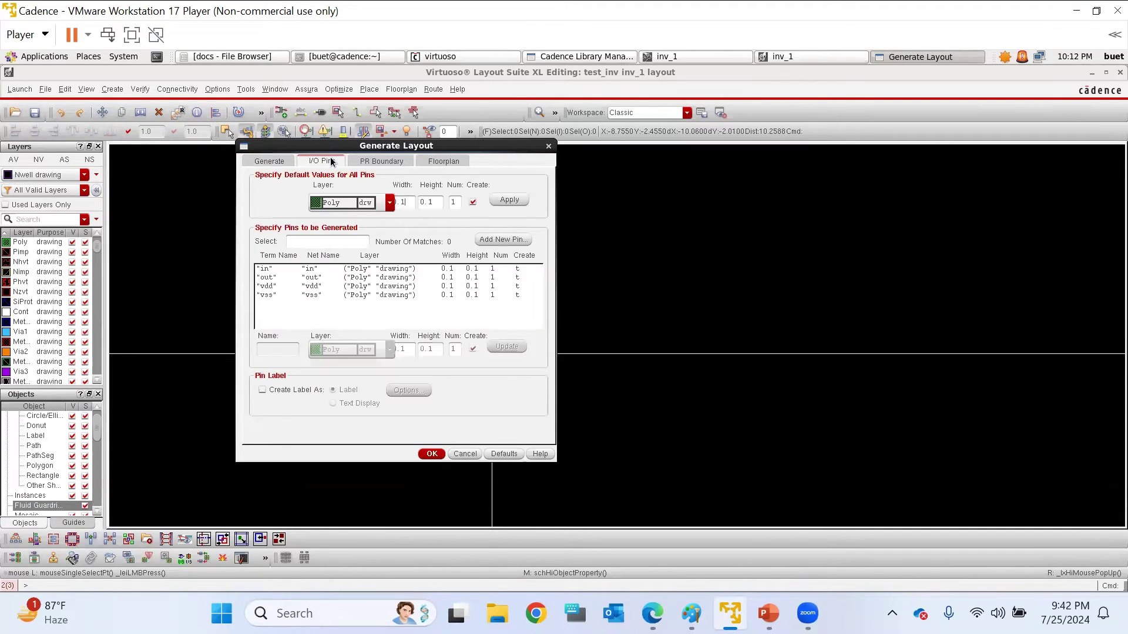
click(279, 162)
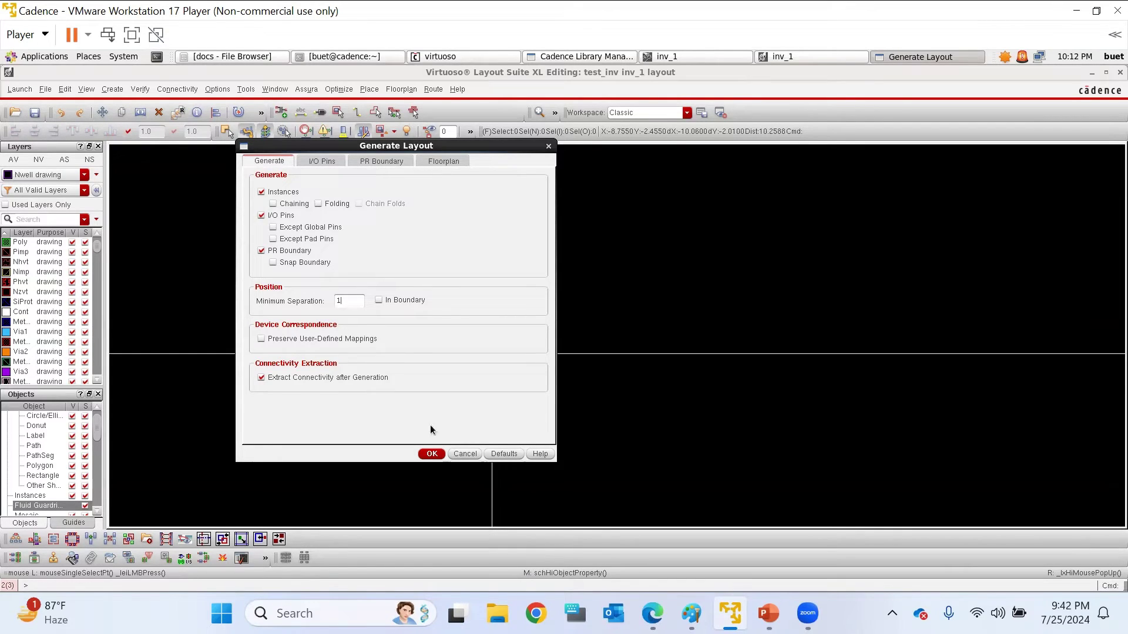
click(471, 453)
click(671, 62)
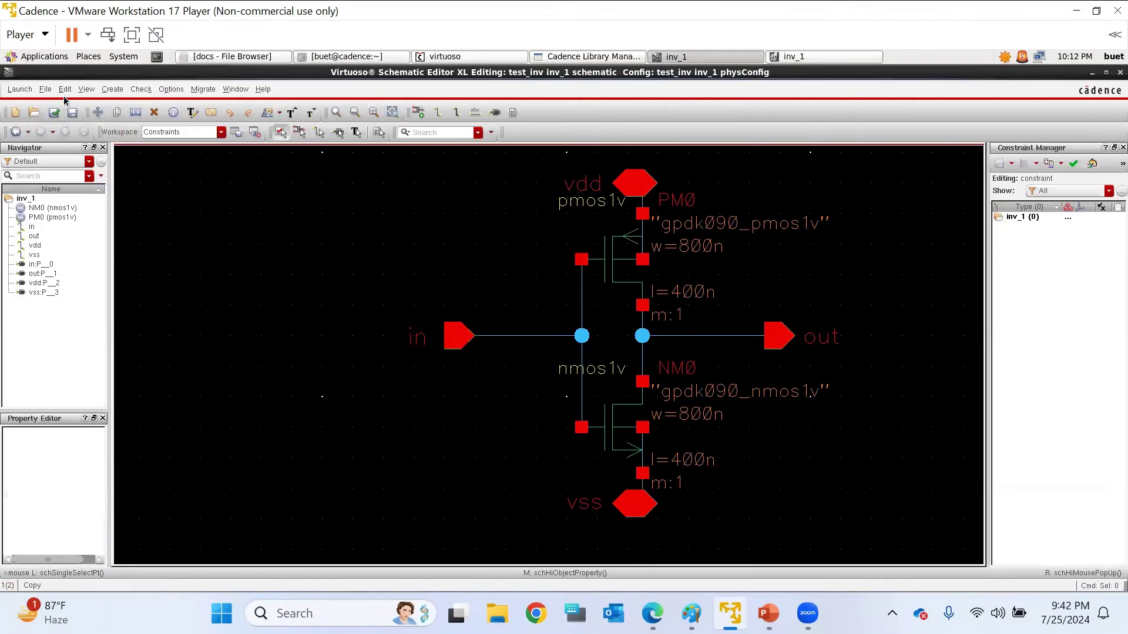
click(789, 57)
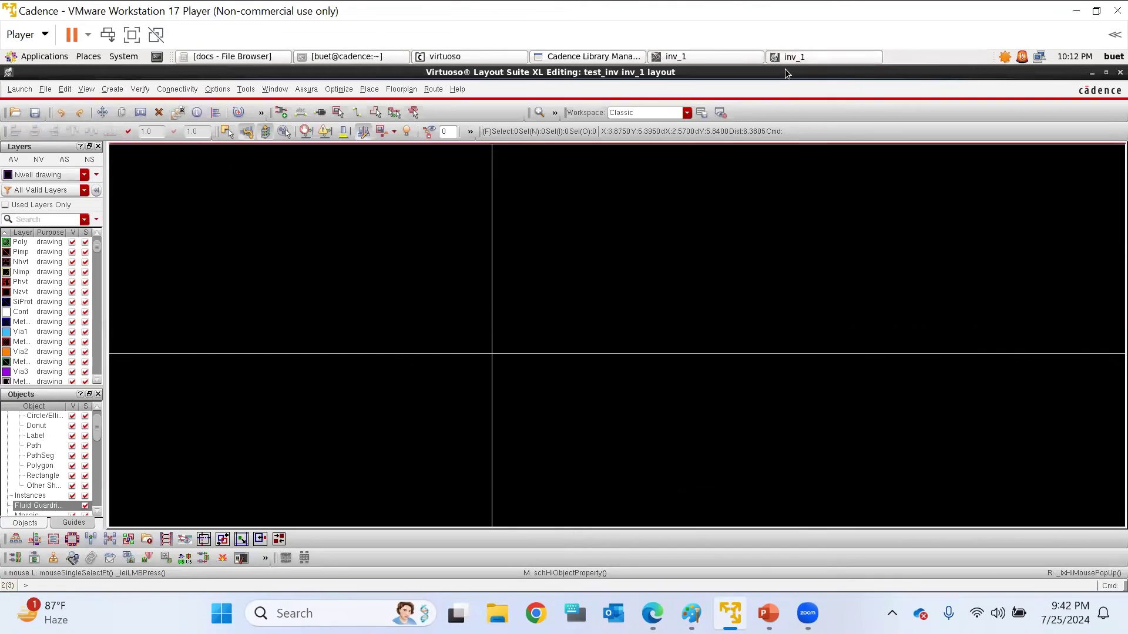
Open the I/O pin settings for generating the layout from all sources, checking the schematic's pins before returning to them
click(170, 88)
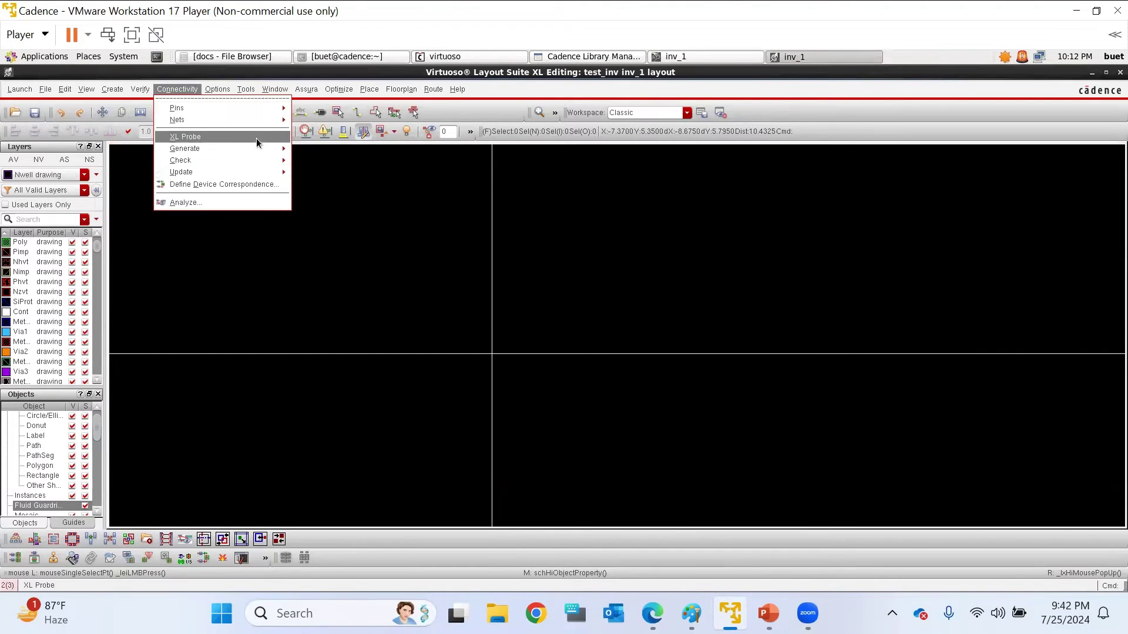
mouse_move(271, 150)
click(324, 155)
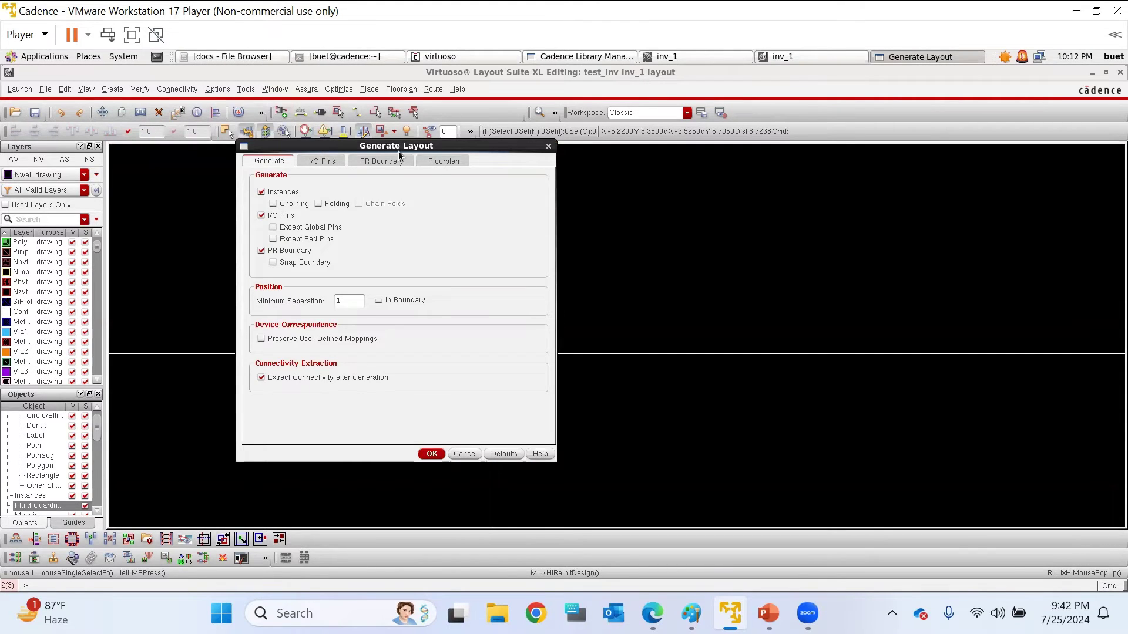
click(323, 161)
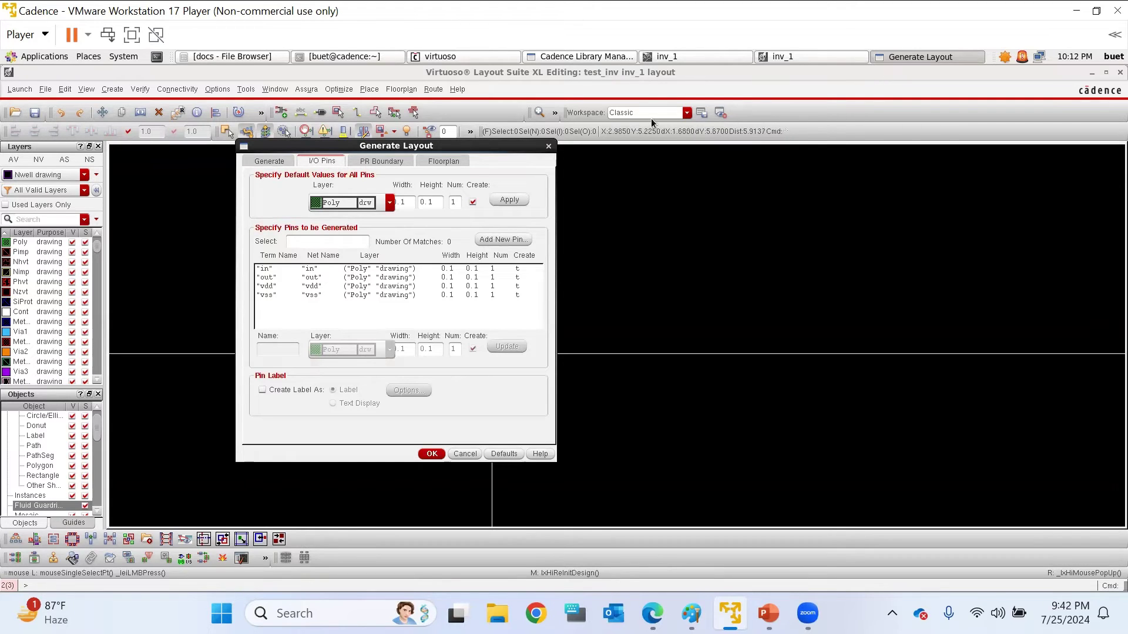
click(695, 57)
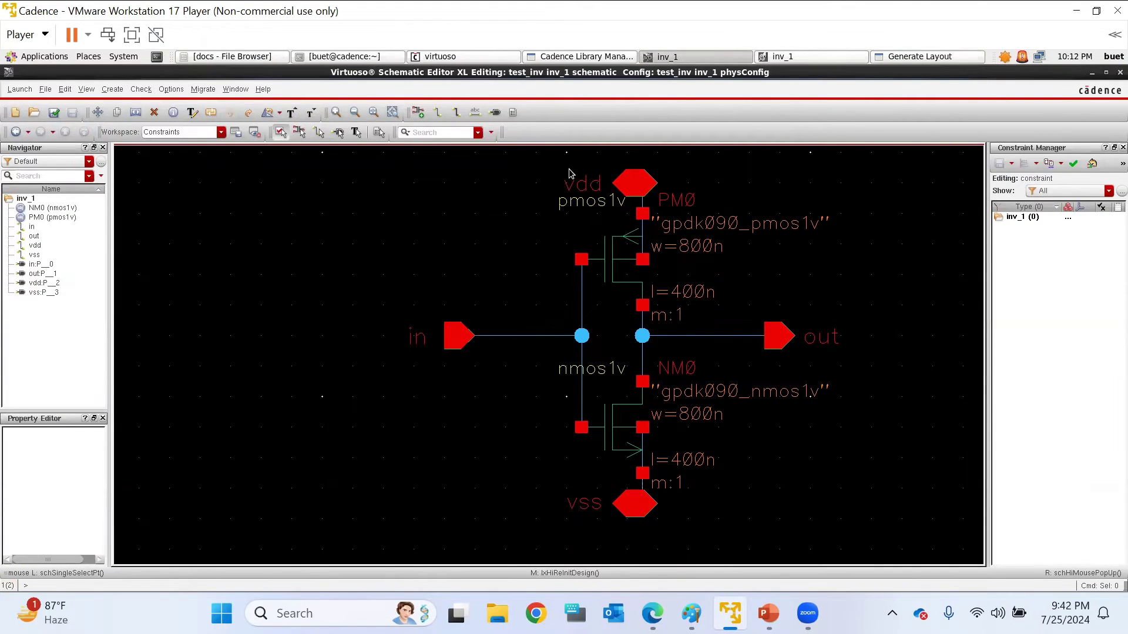
click(856, 56)
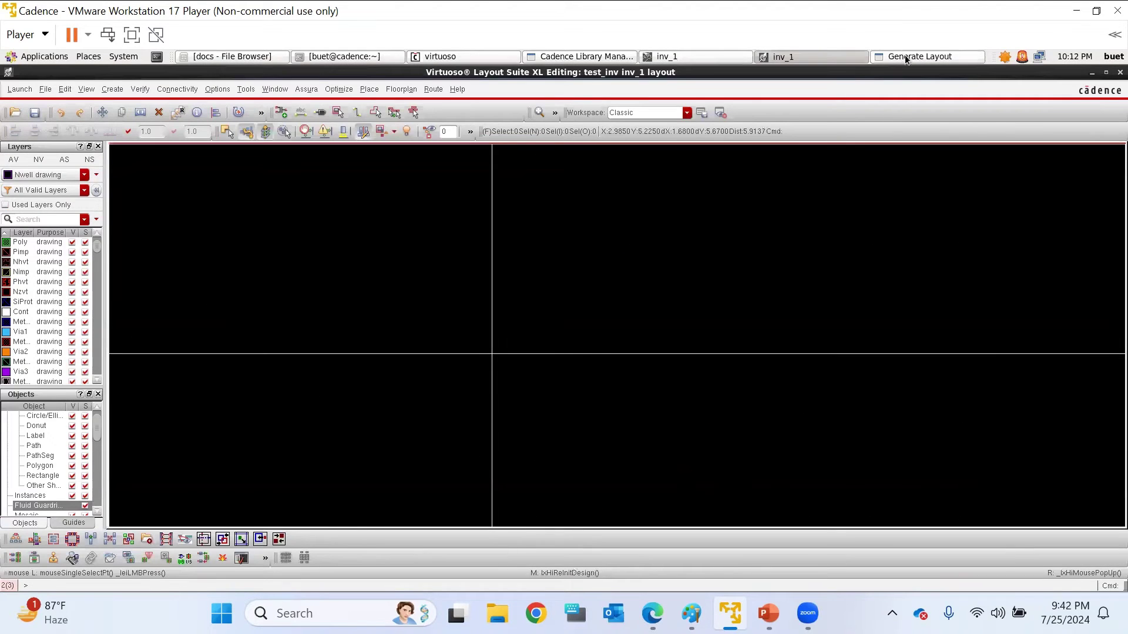
click(907, 56)
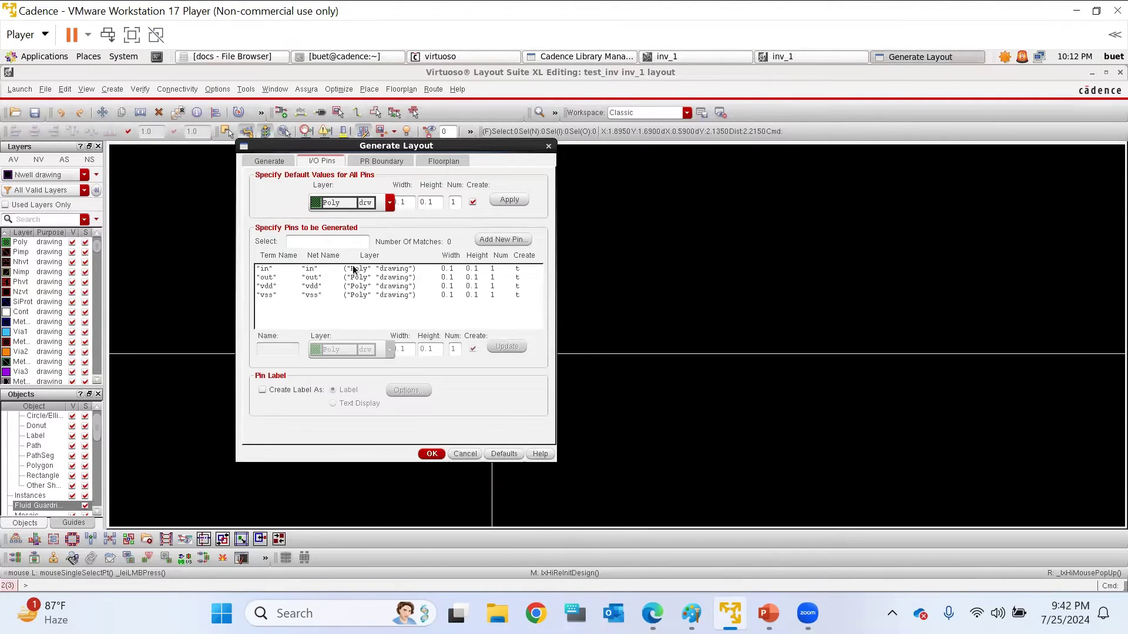
Assign the Metal1 pin layer to all four pins (in, out, vdd and vss) and update their settings
drag(348, 268, 360, 295)
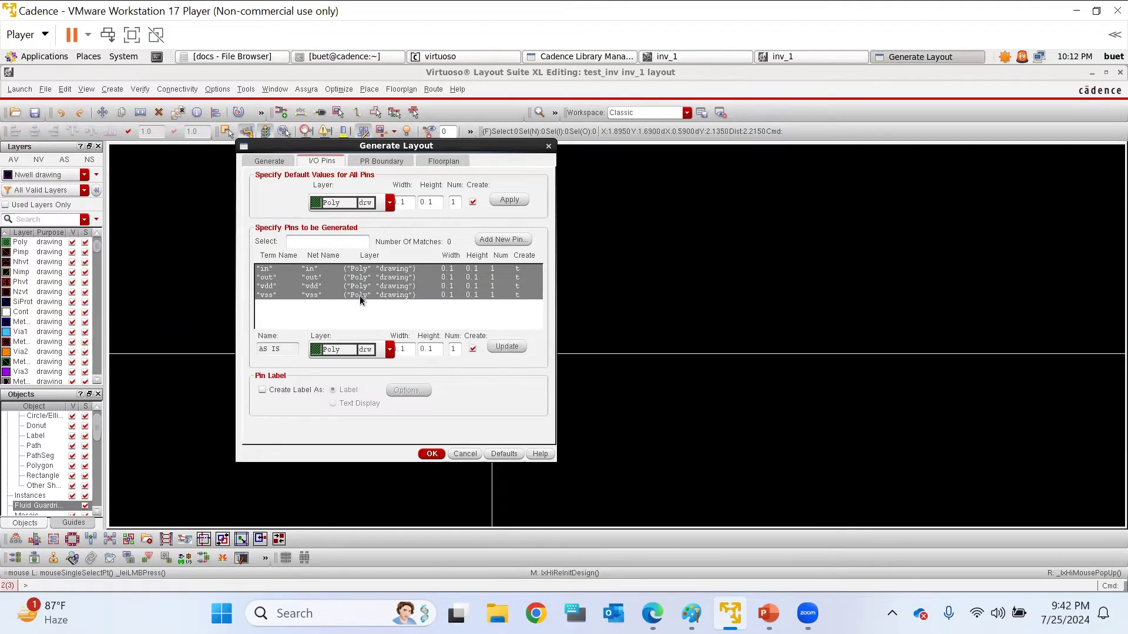
click(390, 351)
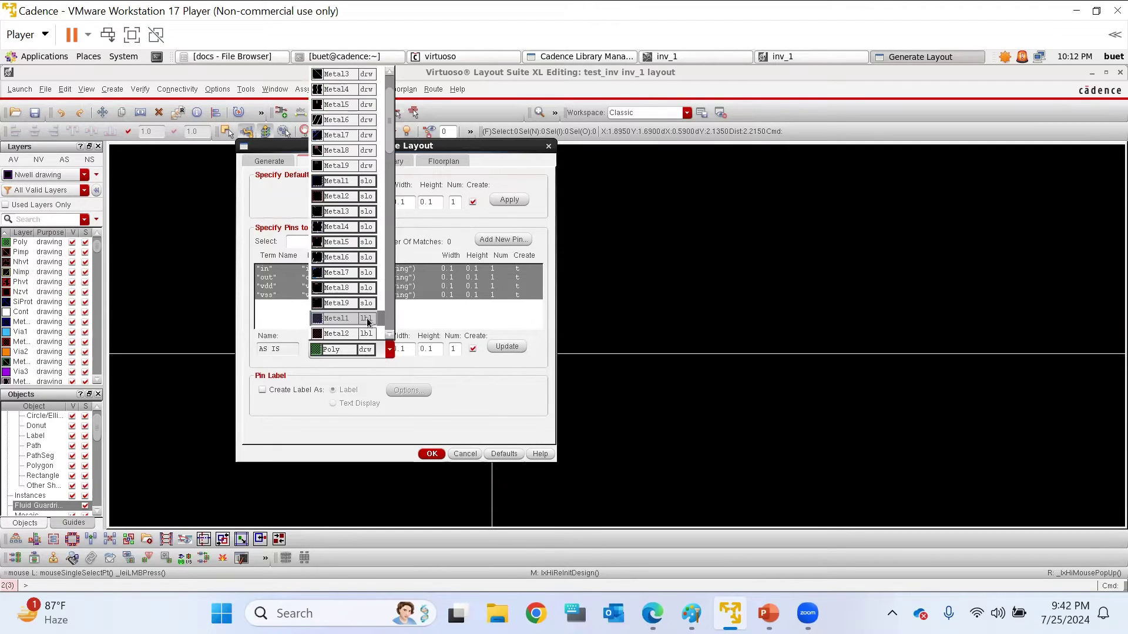
scroll(352, 252, down, 3)
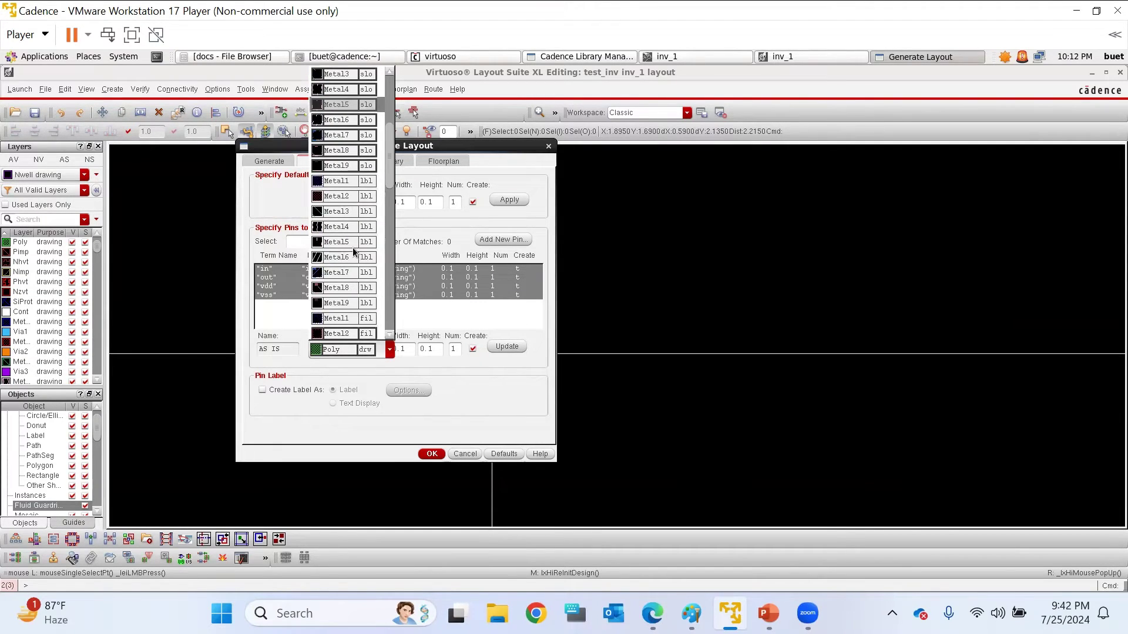
scroll(353, 248, down, 5)
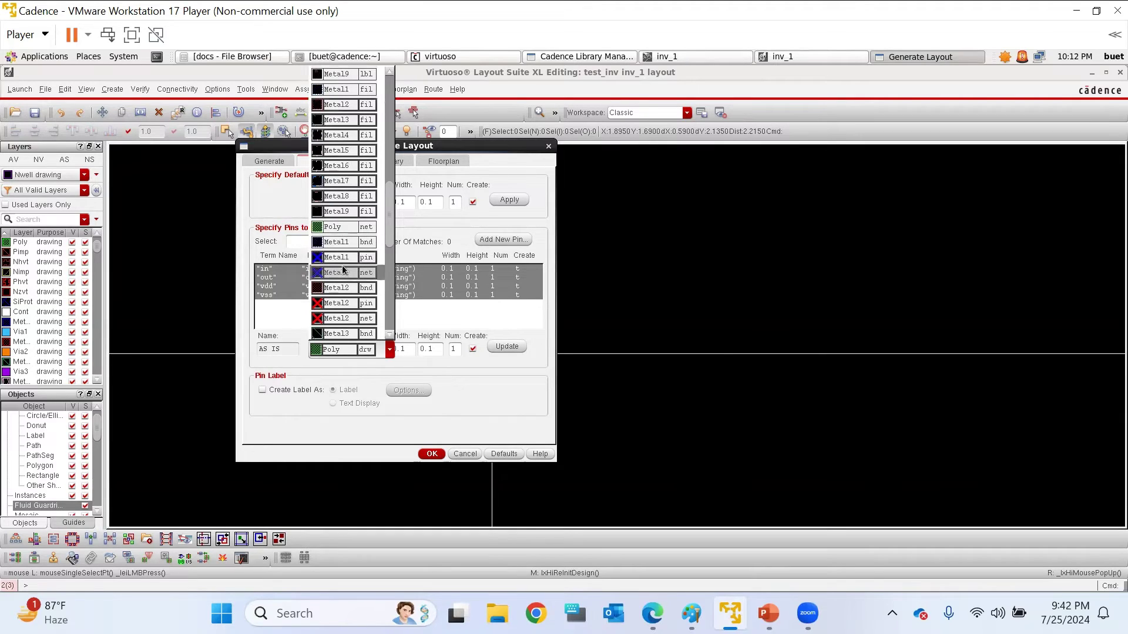
click(348, 259)
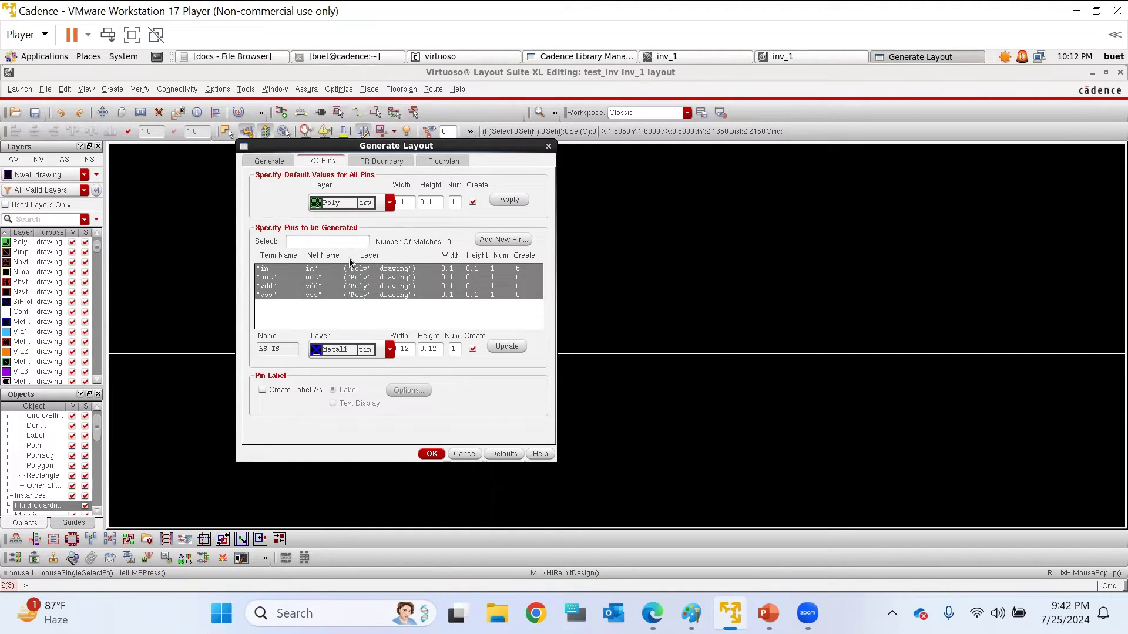
click(501, 348)
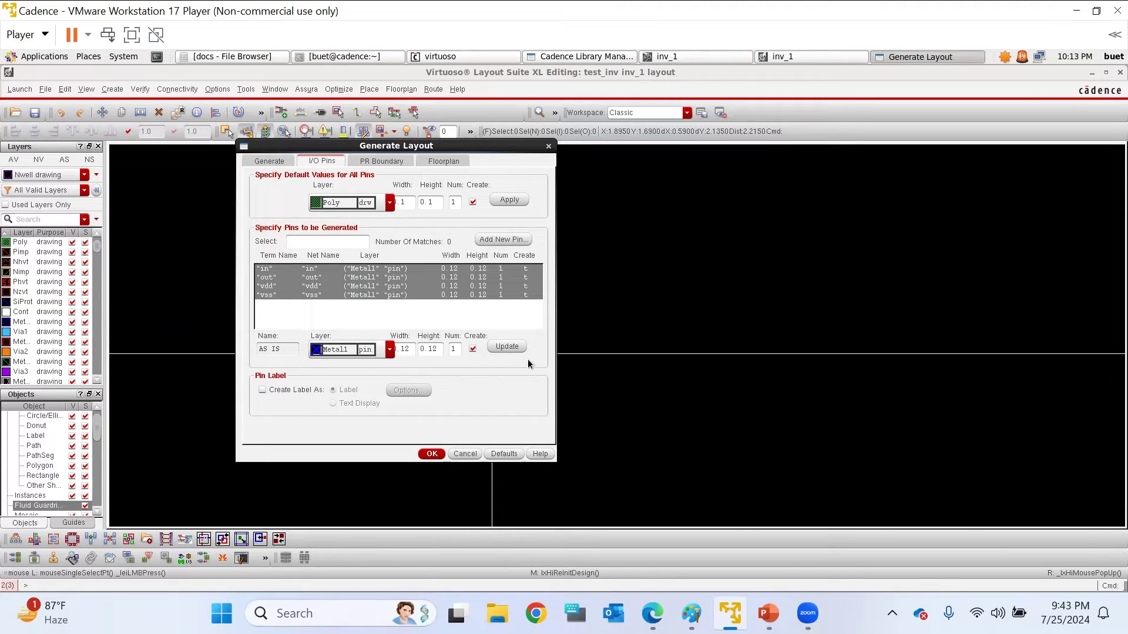
Check the generation options and generate the layout with instances, I/O pins and the PR boundary
click(270, 162)
click(323, 161)
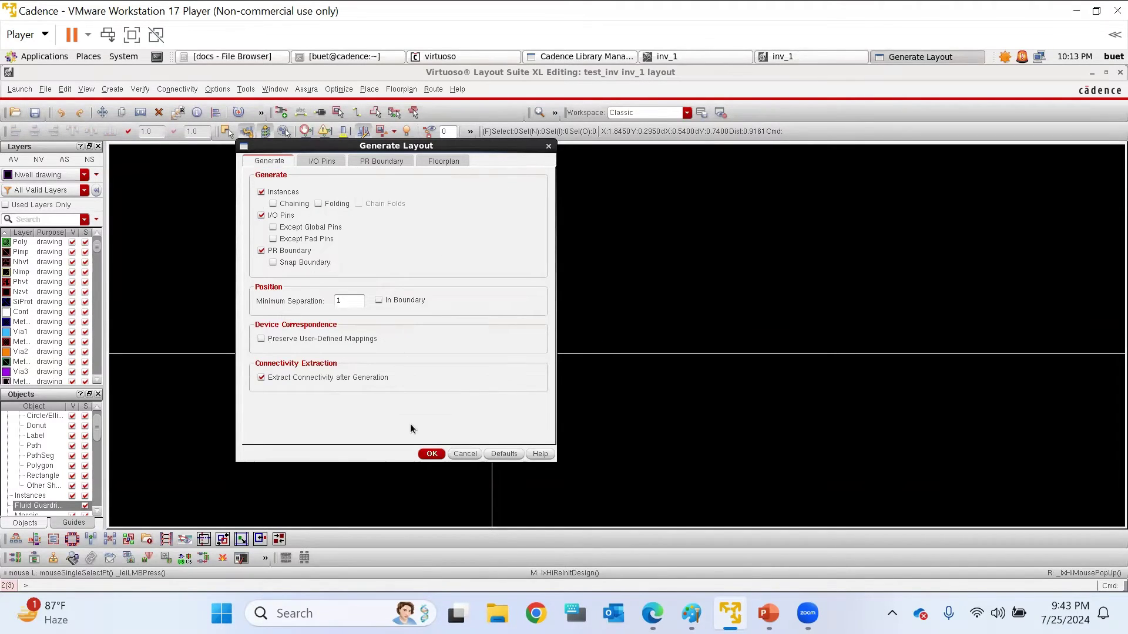
click(432, 454)
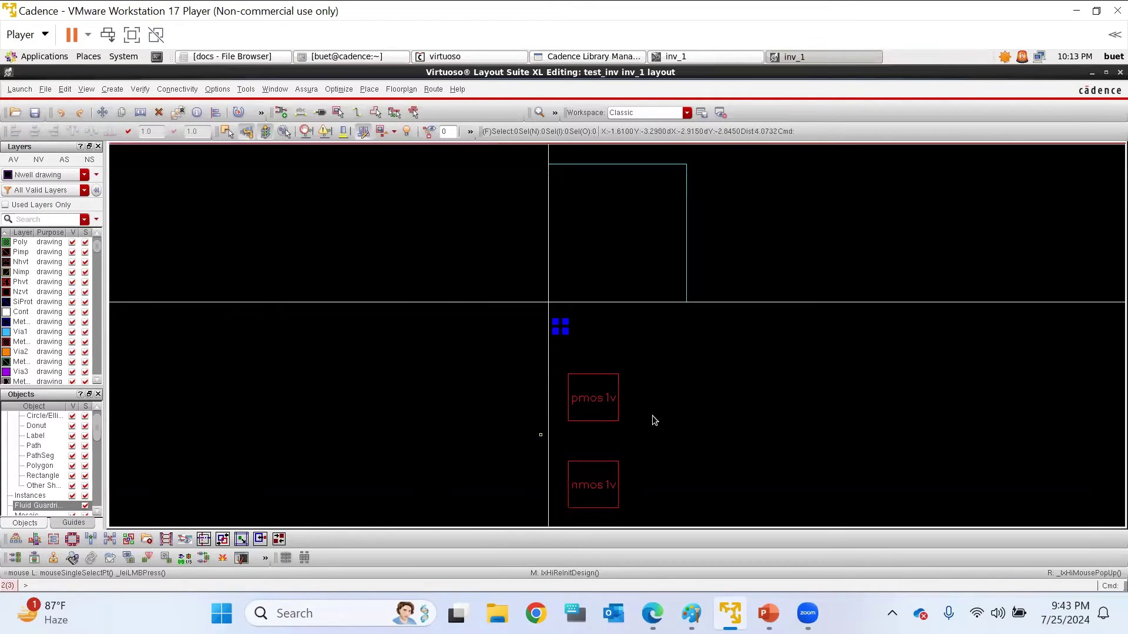
Inspect the generated pins and transistors, and display all hierarchy levels so the devices' internal layers are drawn
scroll(652, 415, down, 3)
scroll(654, 402, up, 2)
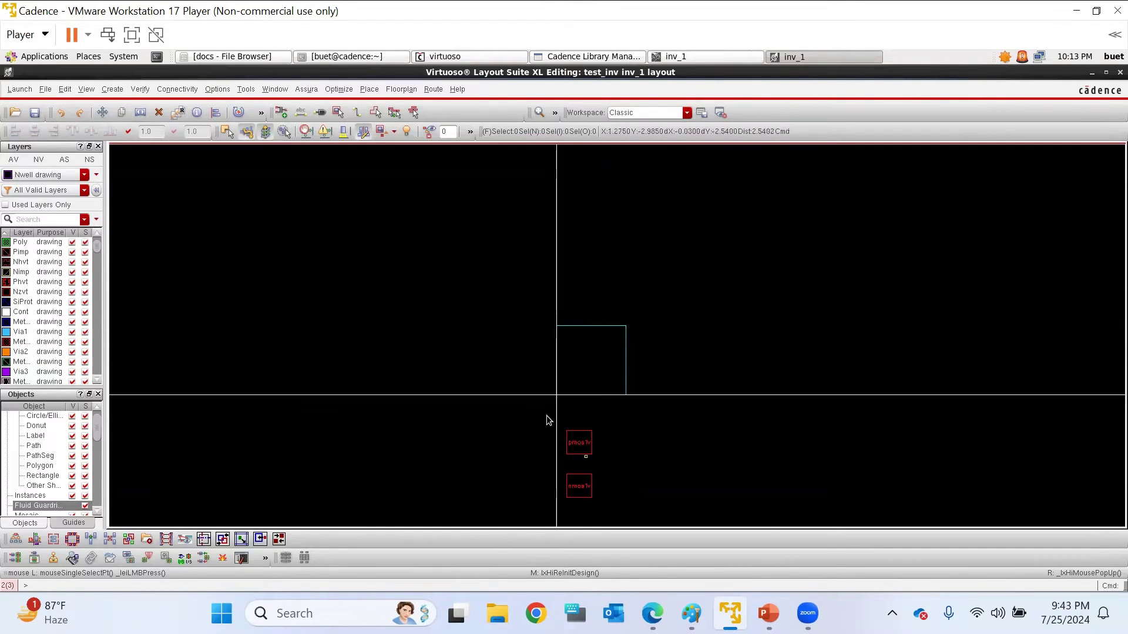
scroll(584, 446, up, 4)
scroll(495, 266, up, 2)
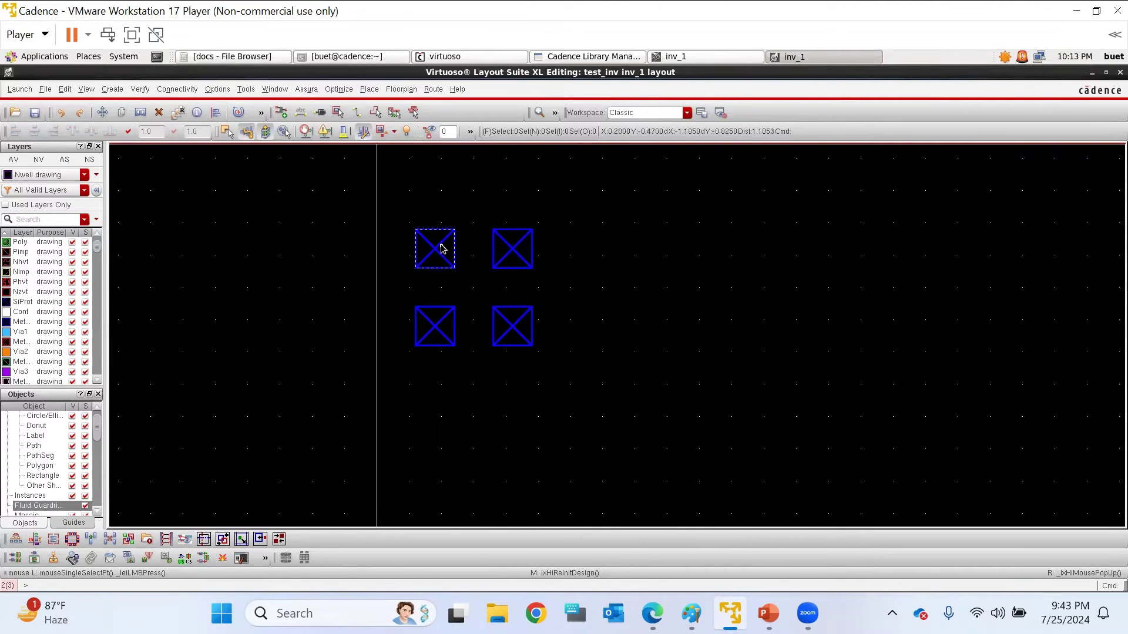
scroll(498, 297, down, 2)
scroll(532, 450, down, 1)
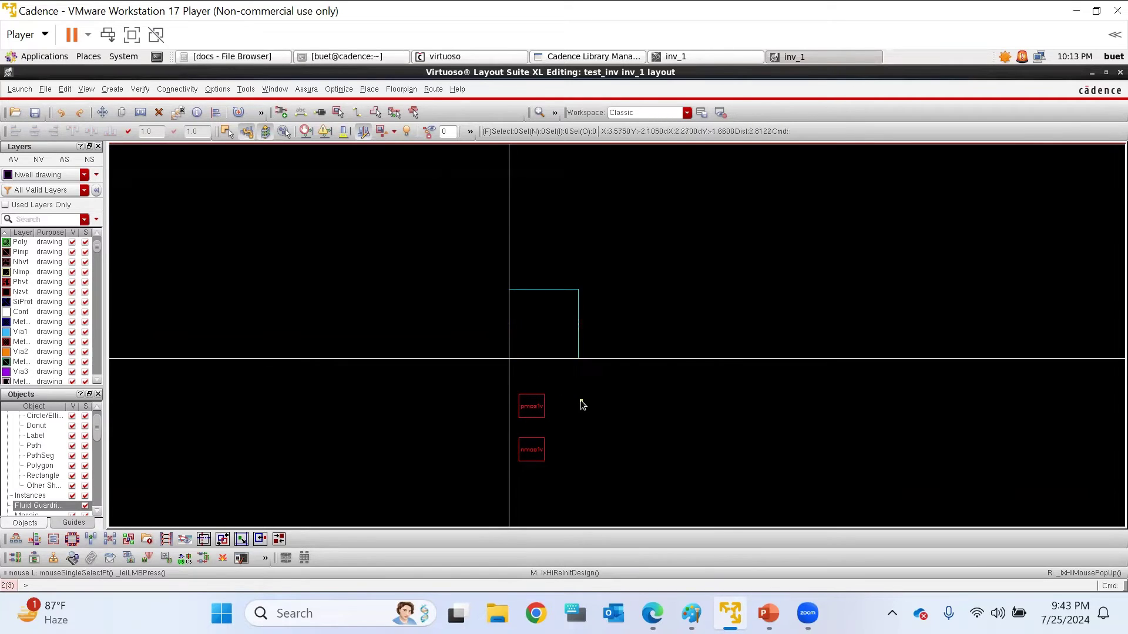
scroll(523, 426, up, 1)
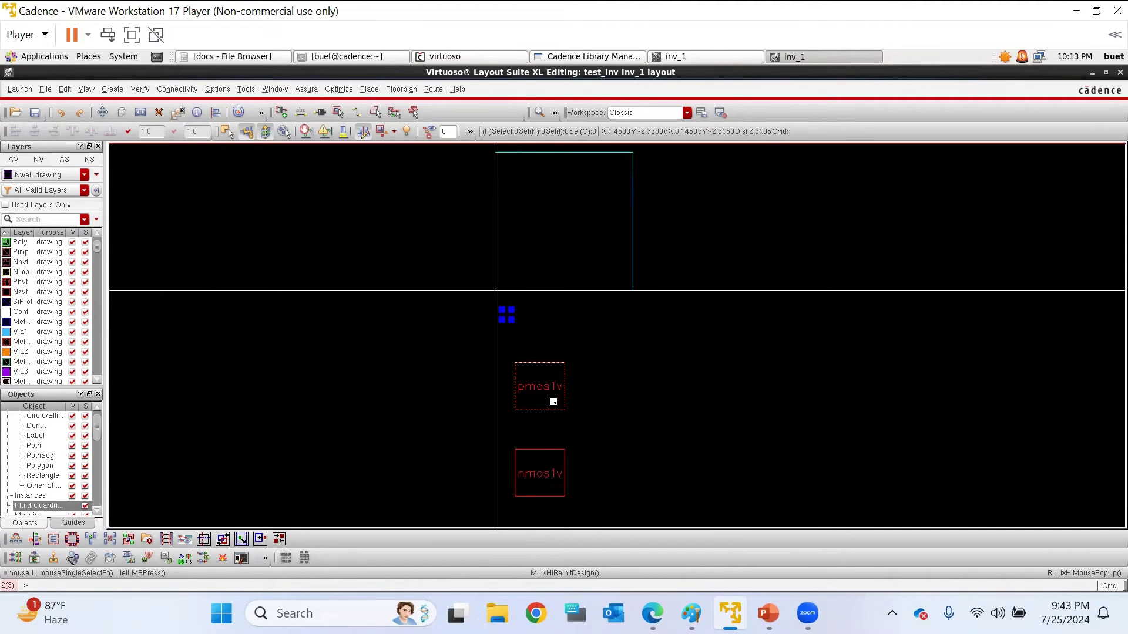
ctrl+scroll(546, 410, up, 3)
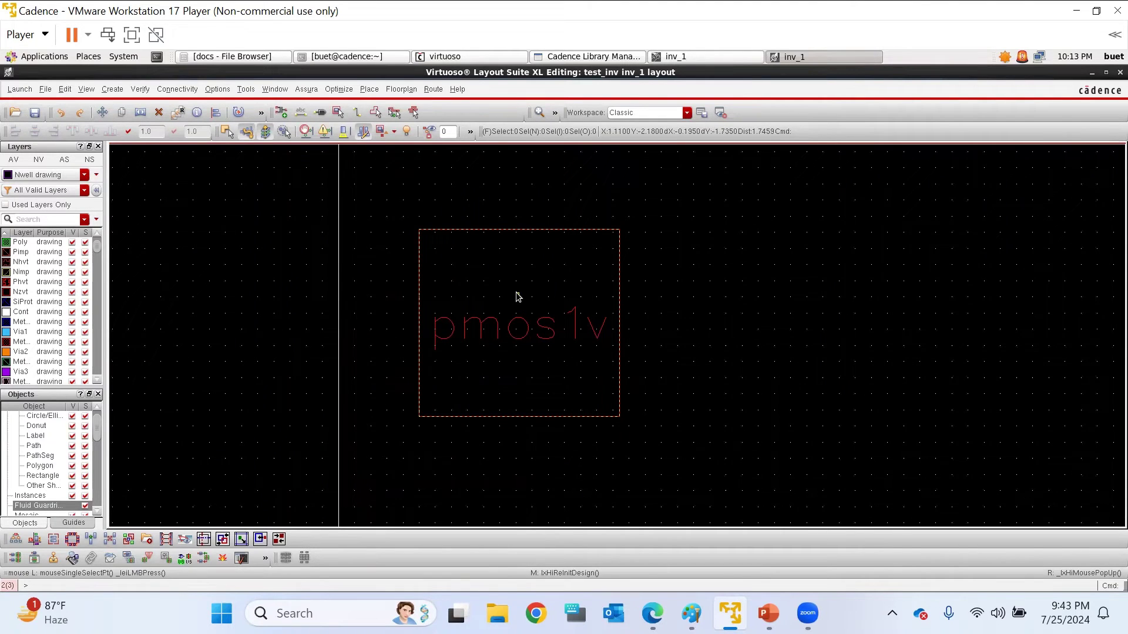
key(shift)
key(shift+f)
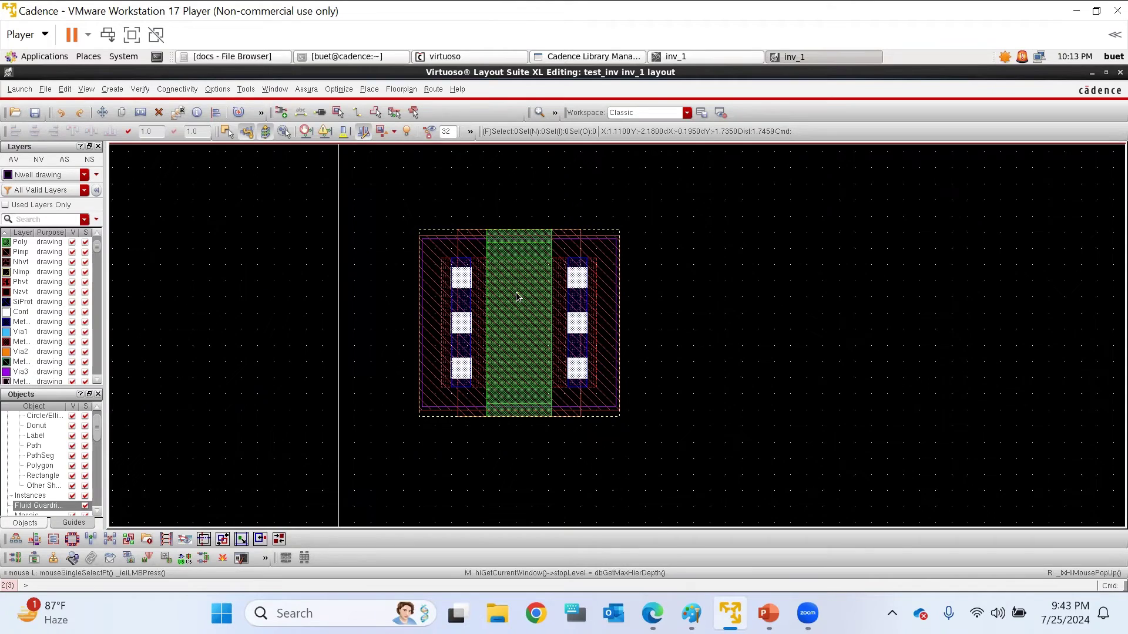
Measure the width of the PR boundary with a horizontal ruler between its two vertical edges
ctrl+scroll(638, 340, down, 3)
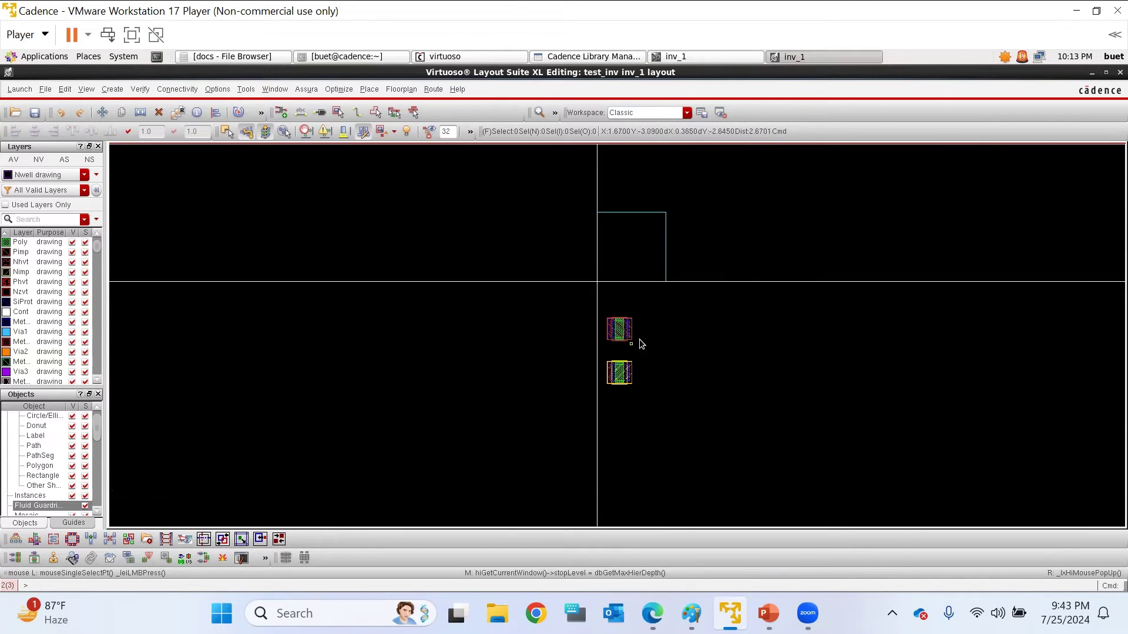
ctrl+scroll(670, 185, up, 1)
click(566, 487)
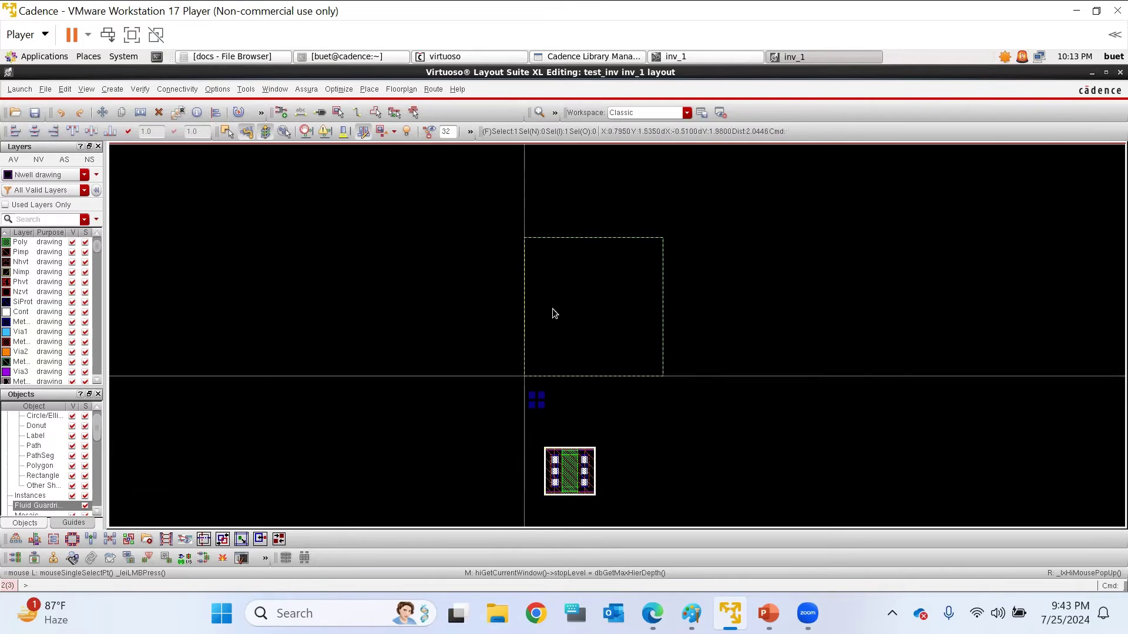
ctrl+scroll(566, 254, up, 1)
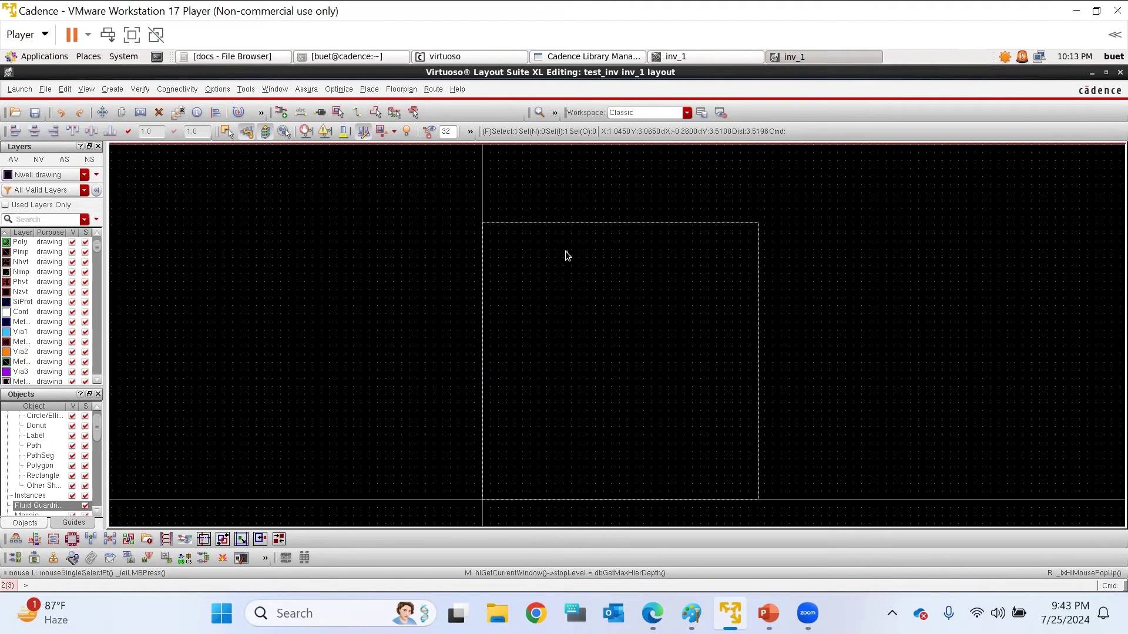
click(823, 239)
key(k)
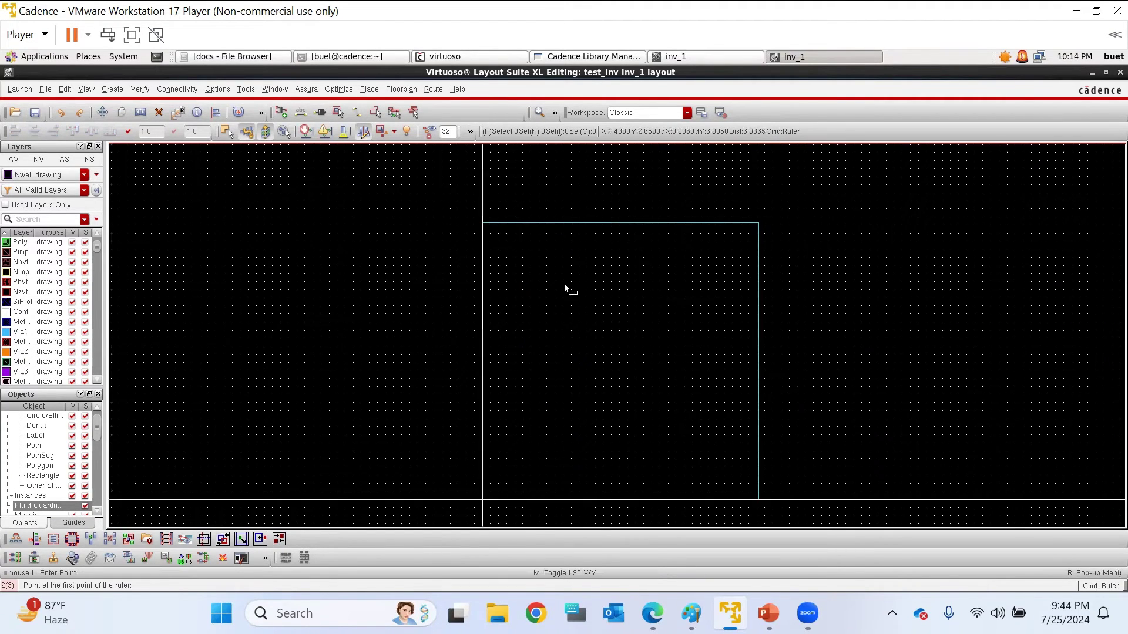
click(482, 287)
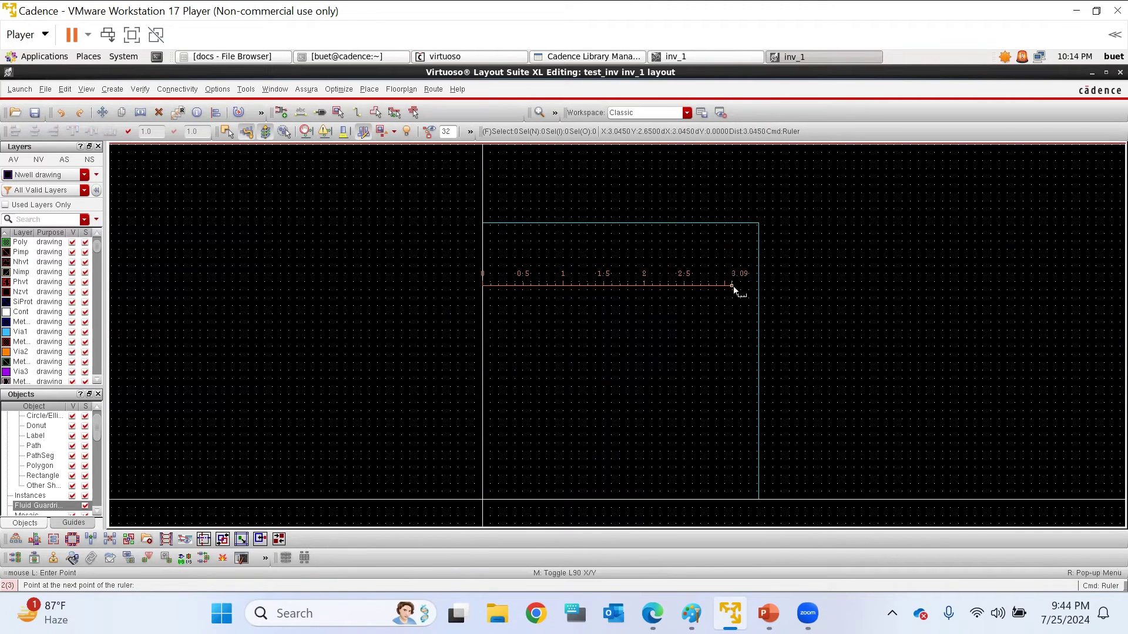
ctrl+scroll(758, 287, up, 2)
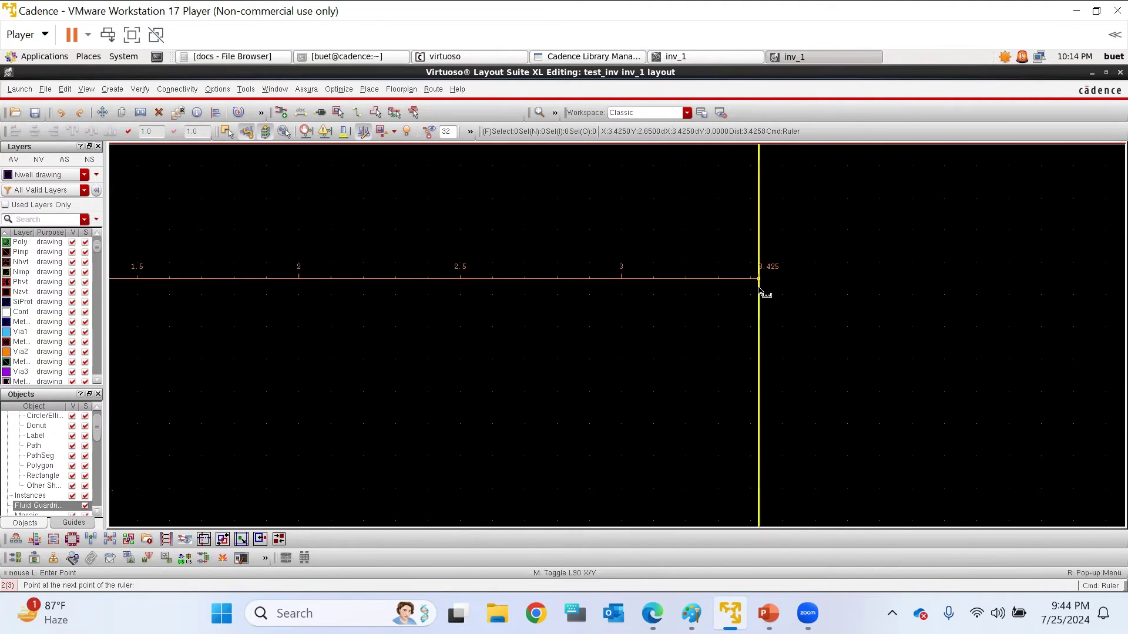
click(758, 288)
Measure the height of the PR boundary with a vertical ruler, and clear all rulers from the layout
ctrl+scroll(834, 275, down, 2)
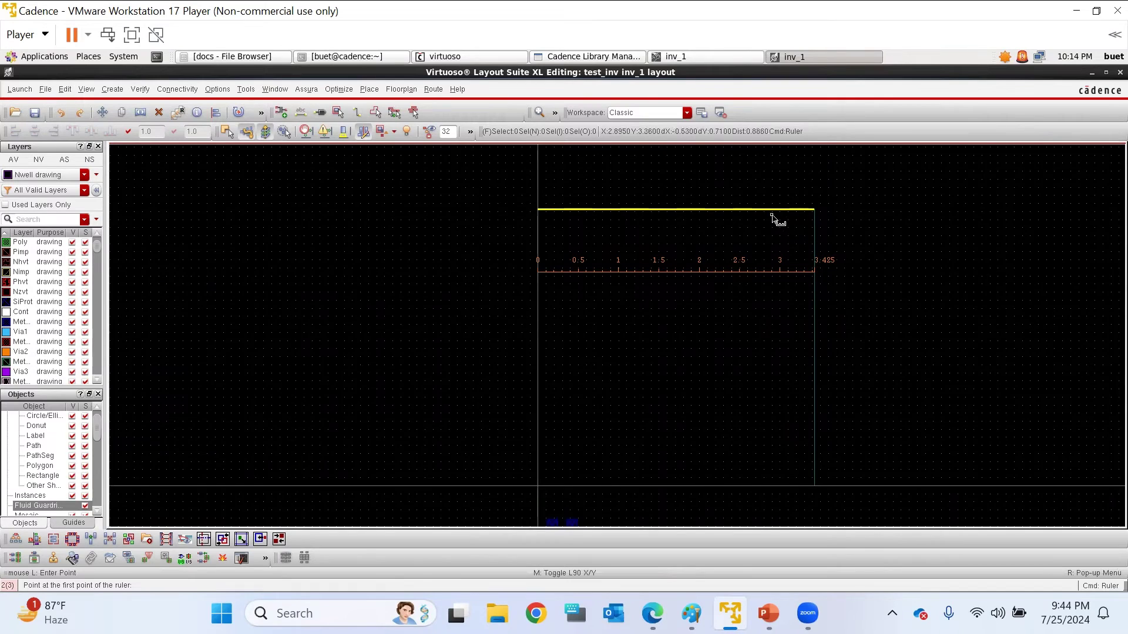
click(769, 210)
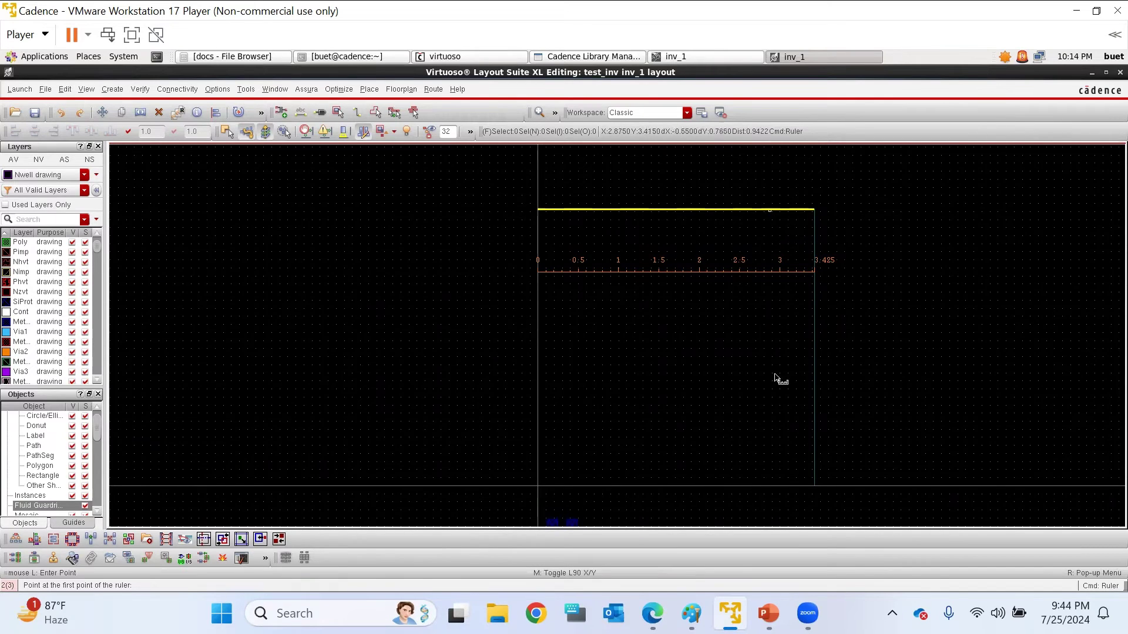
click(770, 485)
ctrl+scroll(796, 496, up, 2)
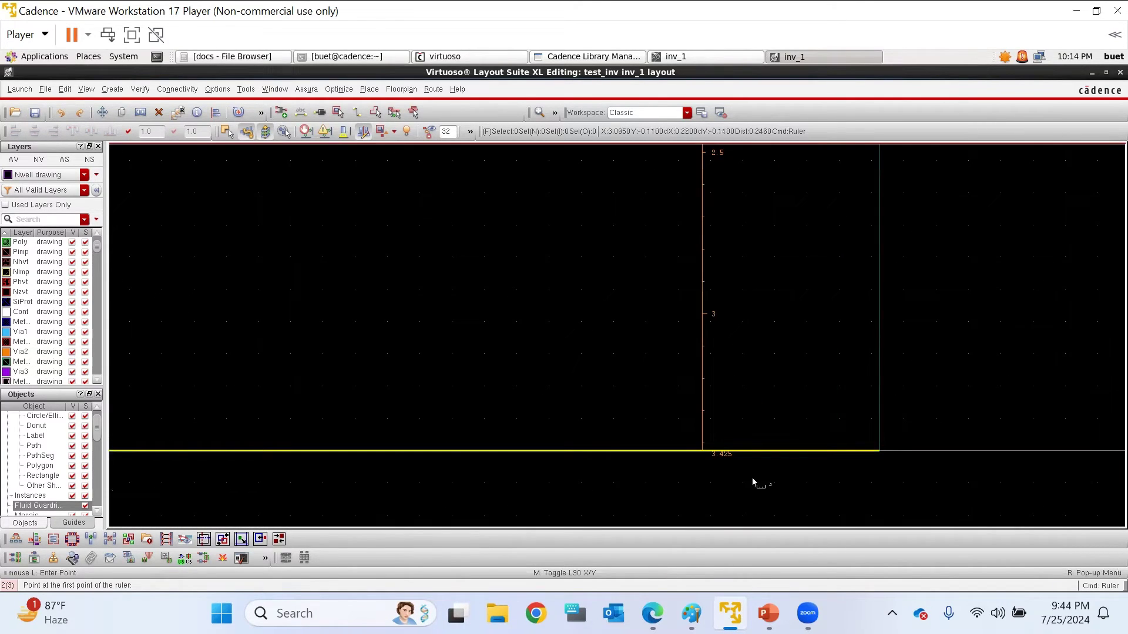
ctrl+scroll(722, 472, down, 1)
scroll(611, 385, up, 3)
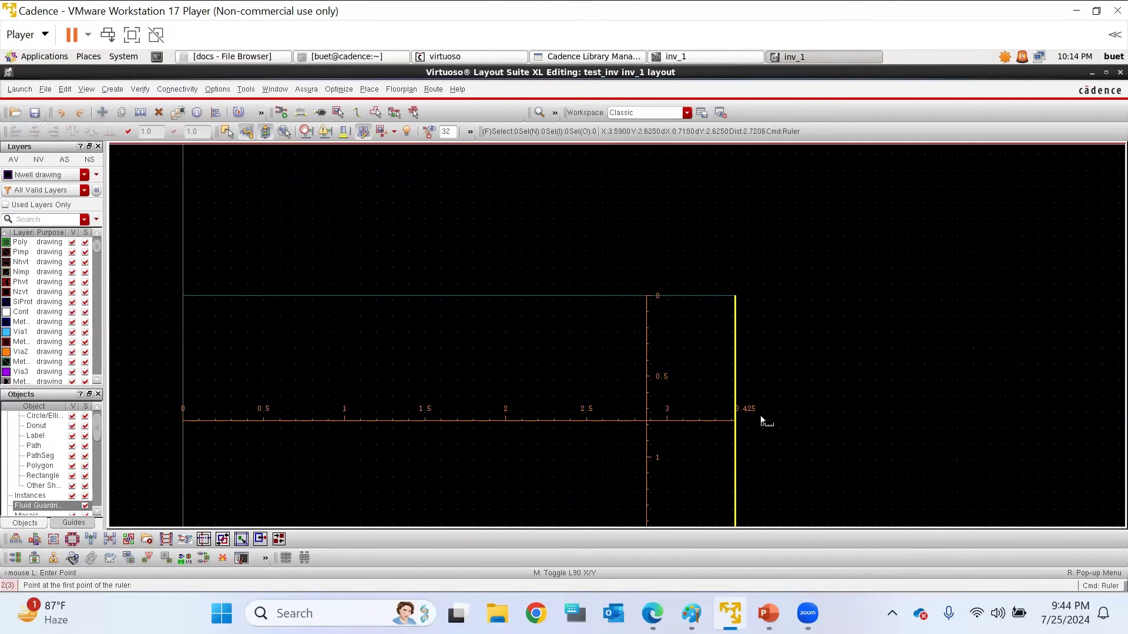
key(Escape)
ctrl+scroll(786, 323, down, 2)
key(shift+k)
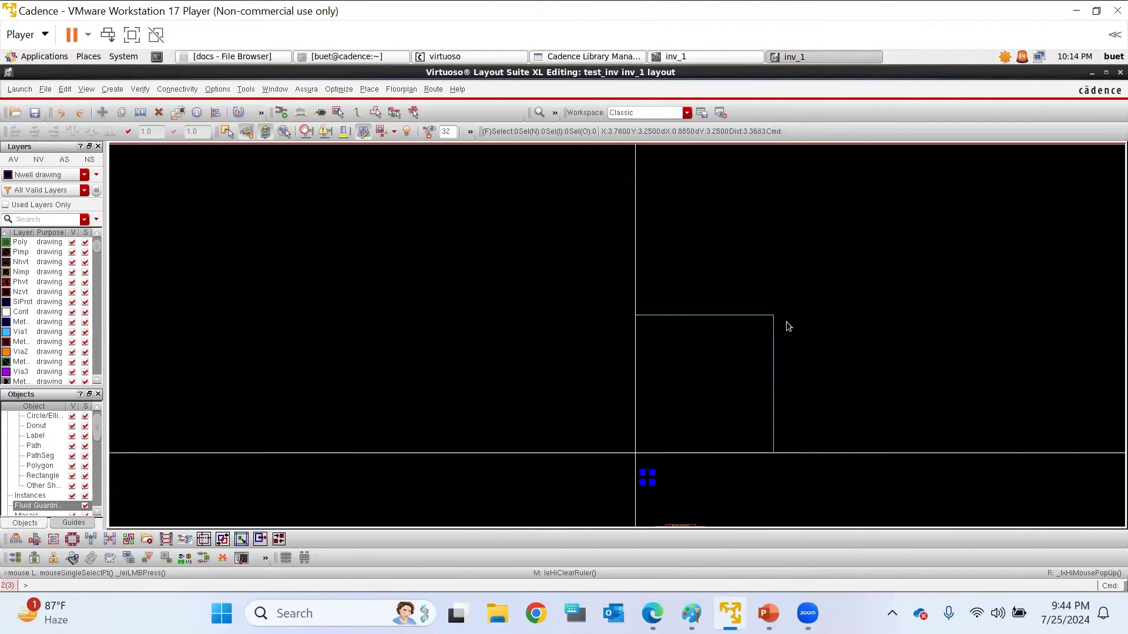
ctrl+scroll(755, 335, down, 2)
ctrl+scroll(756, 383, up, 1)
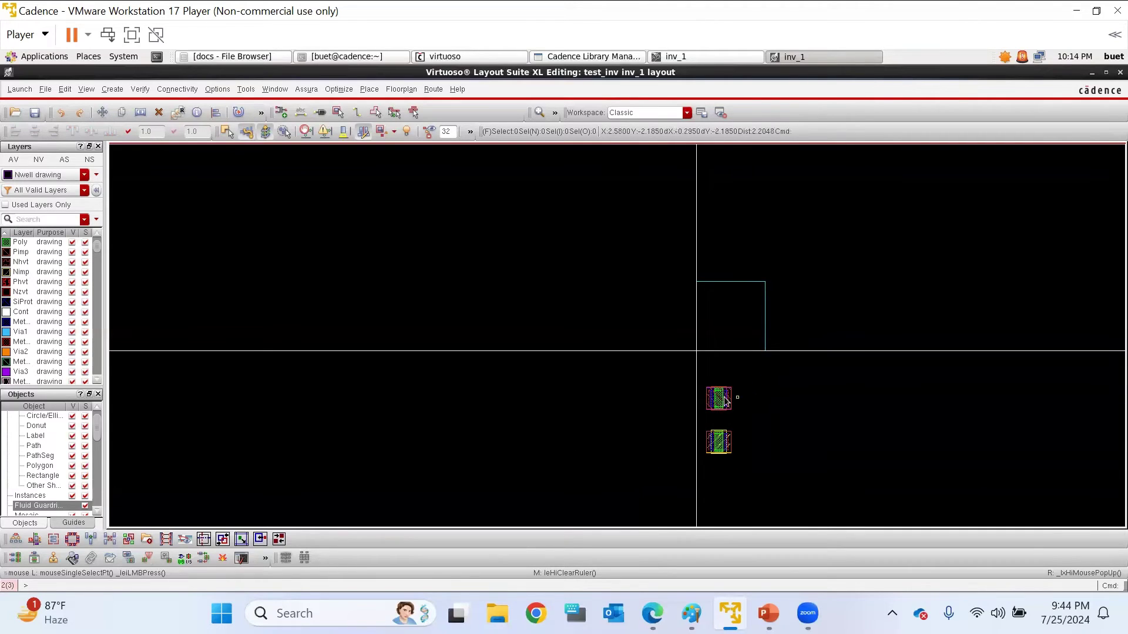
click(719, 398)
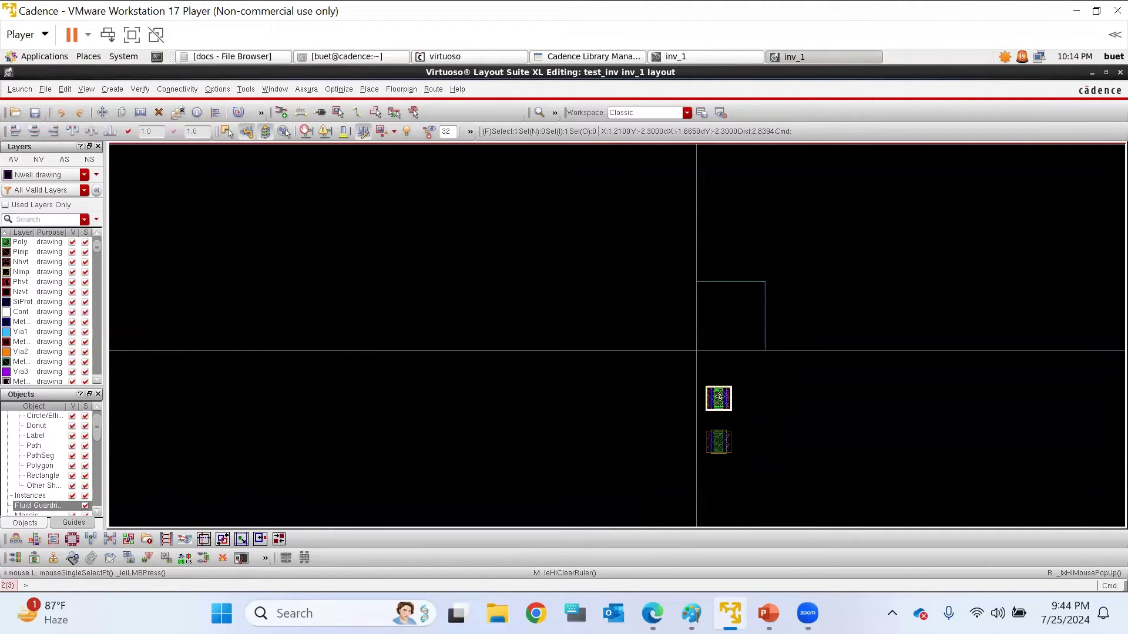
key(s)
key(Escape)
click(770, 410)
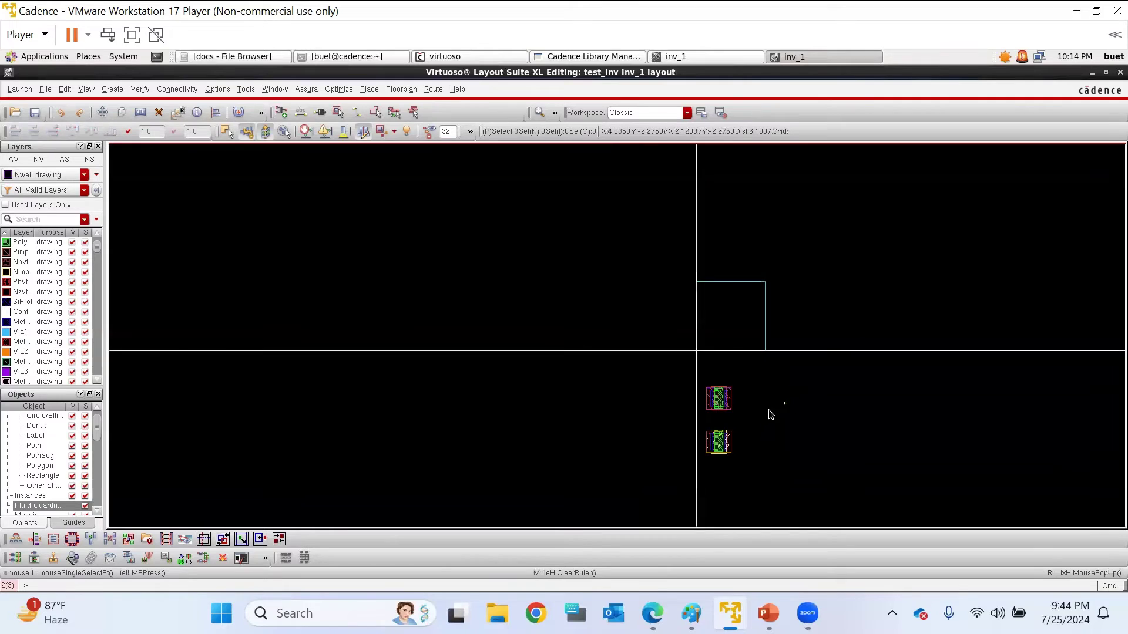
Move both transistors together straight up from below the origin into the PR boundary
ctrl+scroll(766, 423, up, 1)
drag(622, 337, 718, 512)
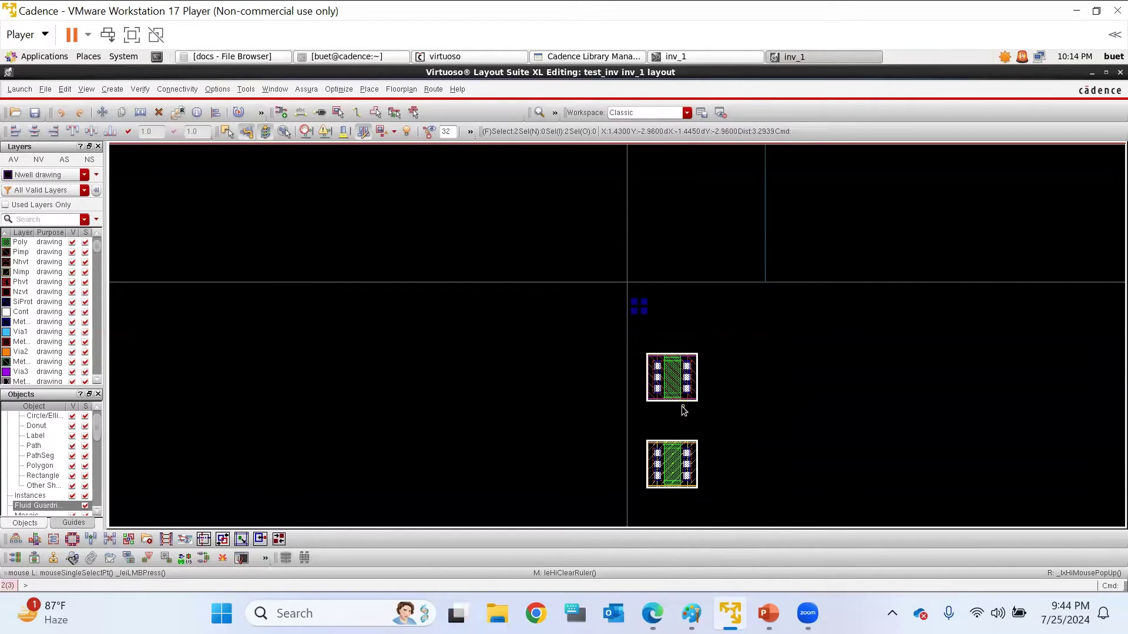
ctrl+scroll(678, 426, down, 1)
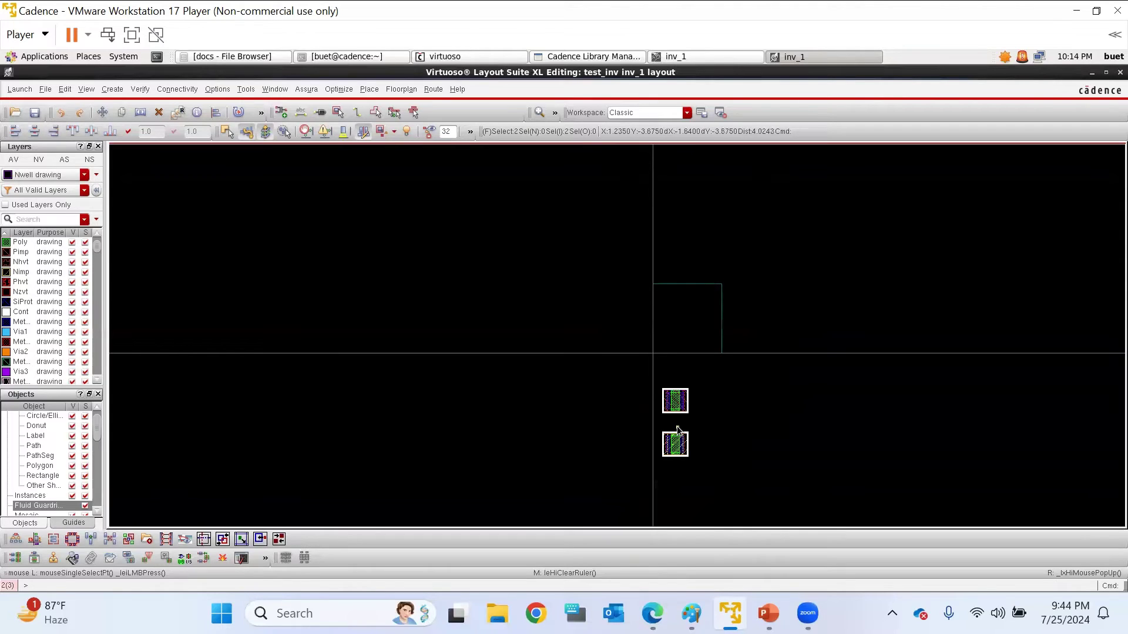
key(s)
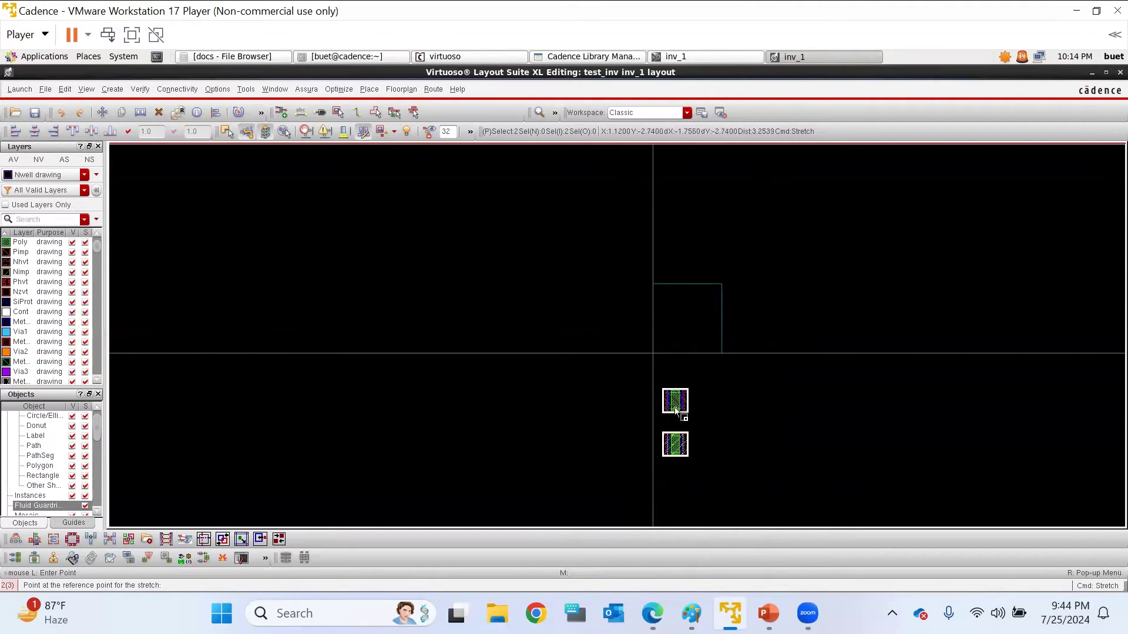
key(Escape)
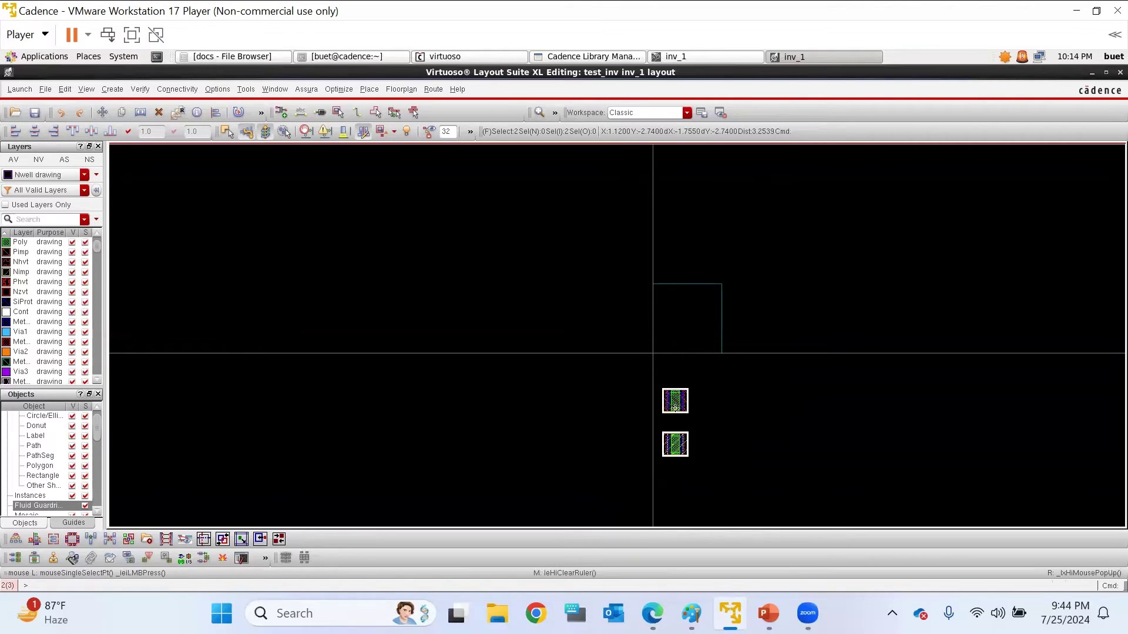
key(m)
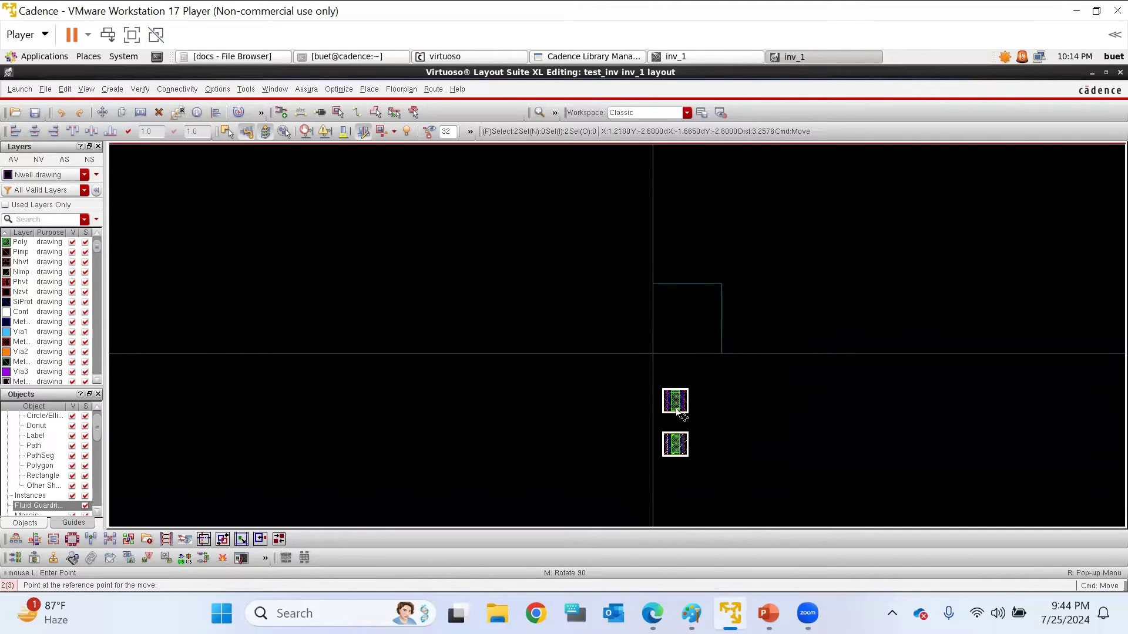
click(685, 411)
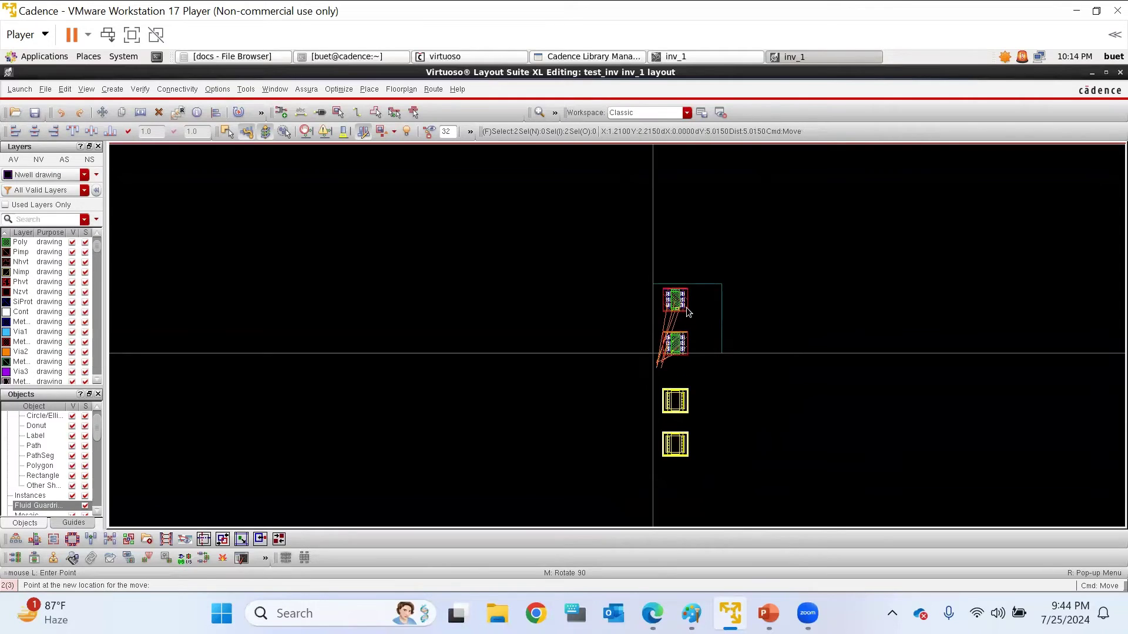
ctrl+scroll(687, 308, up, 2)
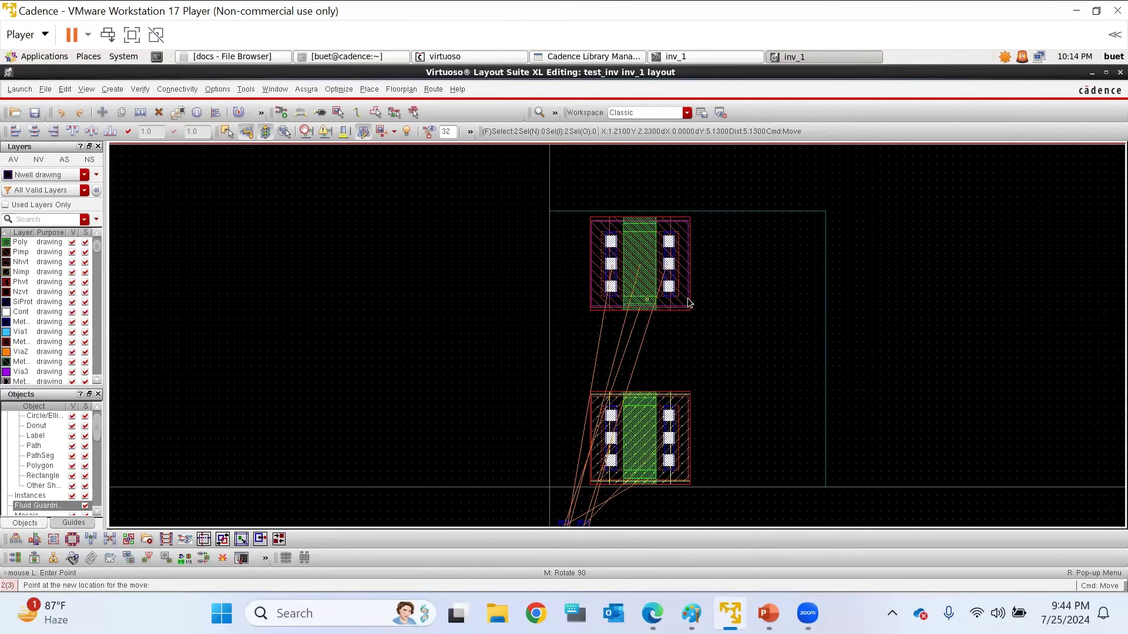
click(689, 303)
click(574, 317)
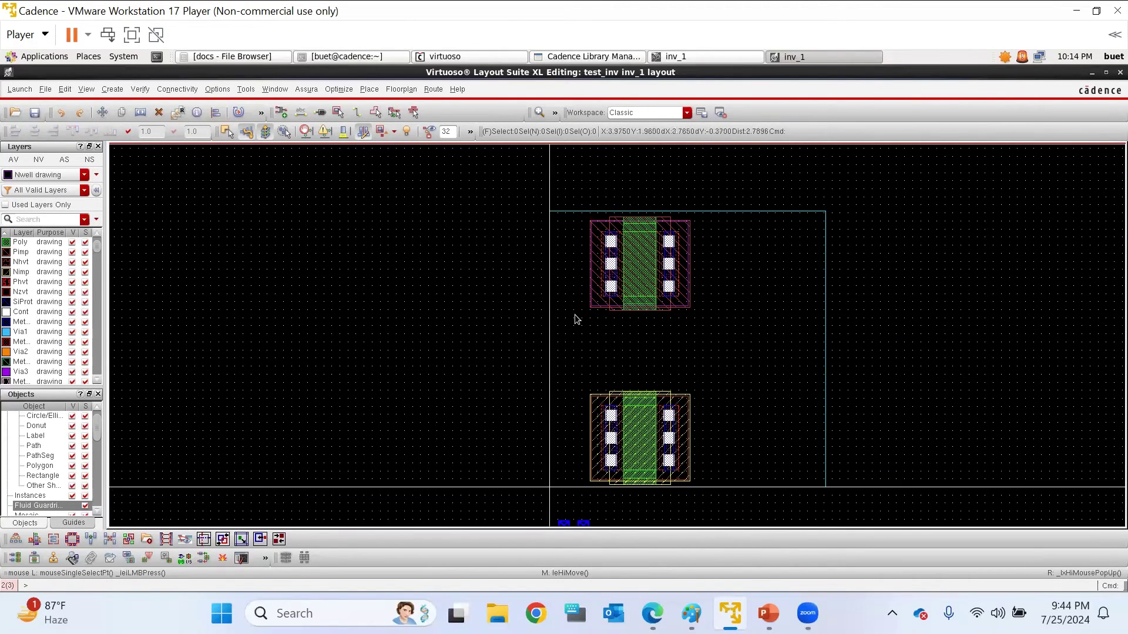
Move the lower transistor straight up by about 0.8, close beneath the upper transistor
click(639, 449)
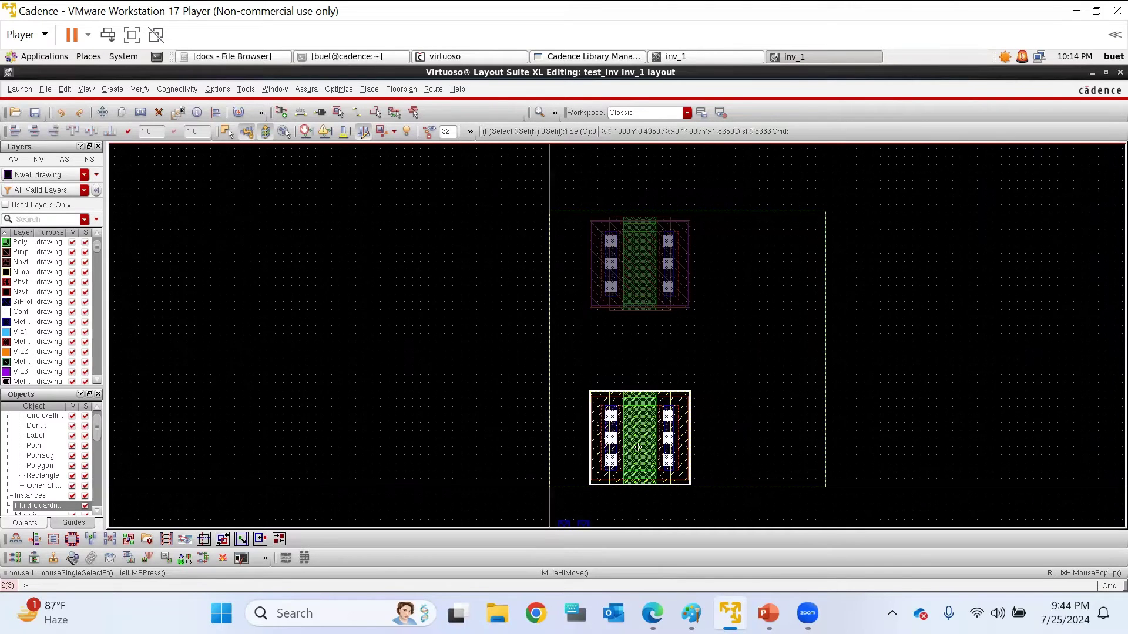
key(s)
click(638, 447)
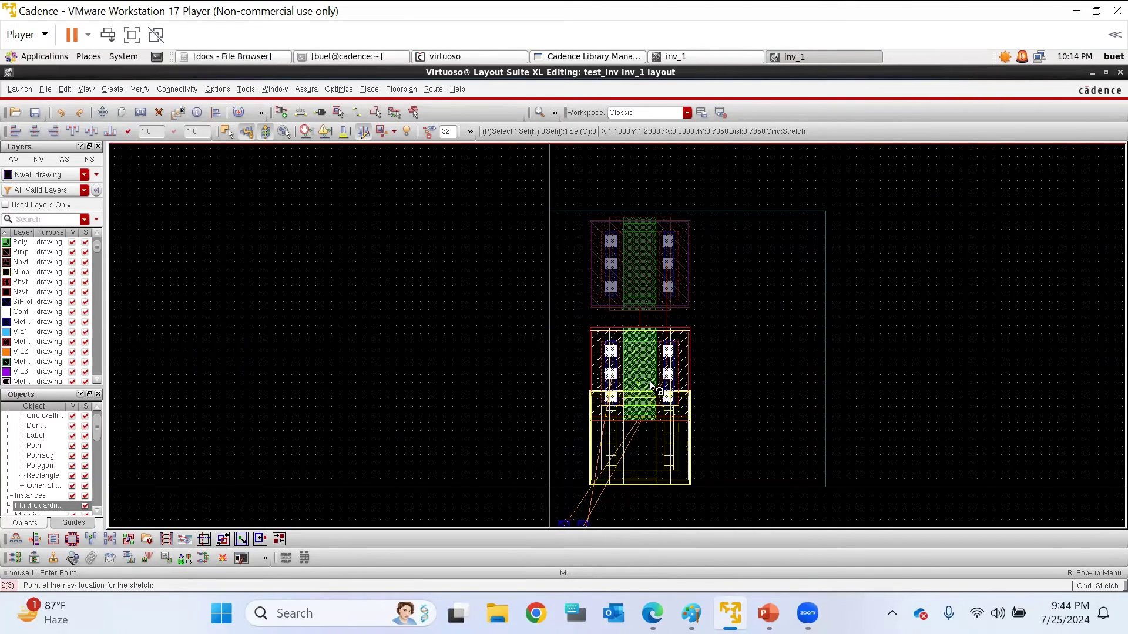
click(650, 386)
Move both transistors together straight down, centring the pair vertically within the PR boundary
click(682, 273)
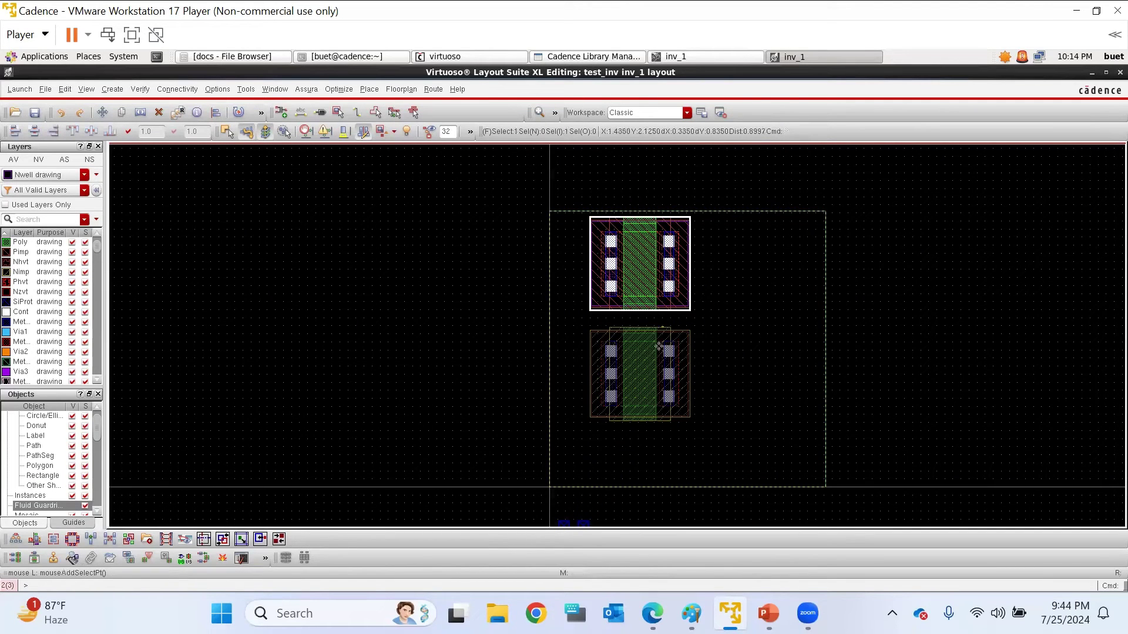
shift+click(663, 338)
key(s)
click(662, 278)
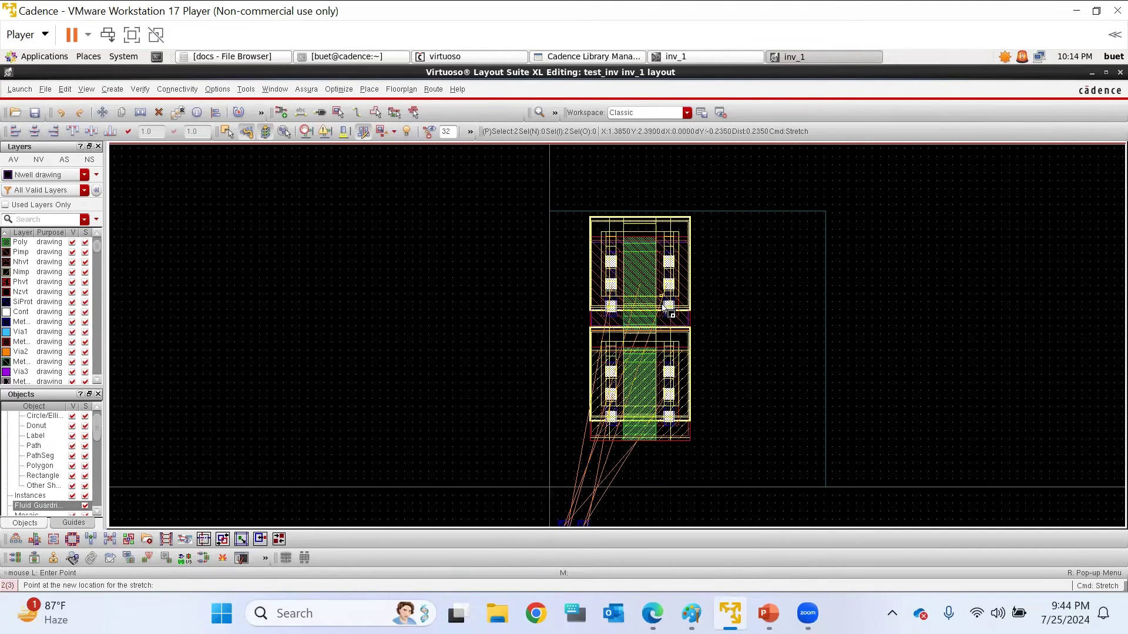
click(663, 305)
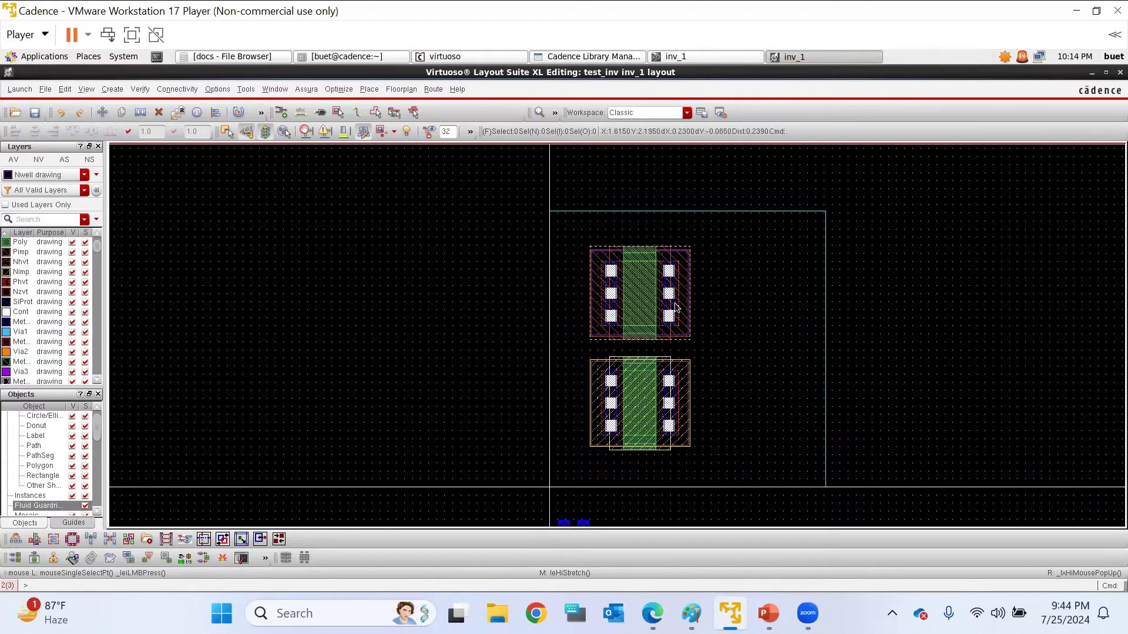
Switch to partial selection and align the PR boundary's right edge with the right edge of the transistors using Quick Align
ctrl+scroll(642, 291, up, 2)
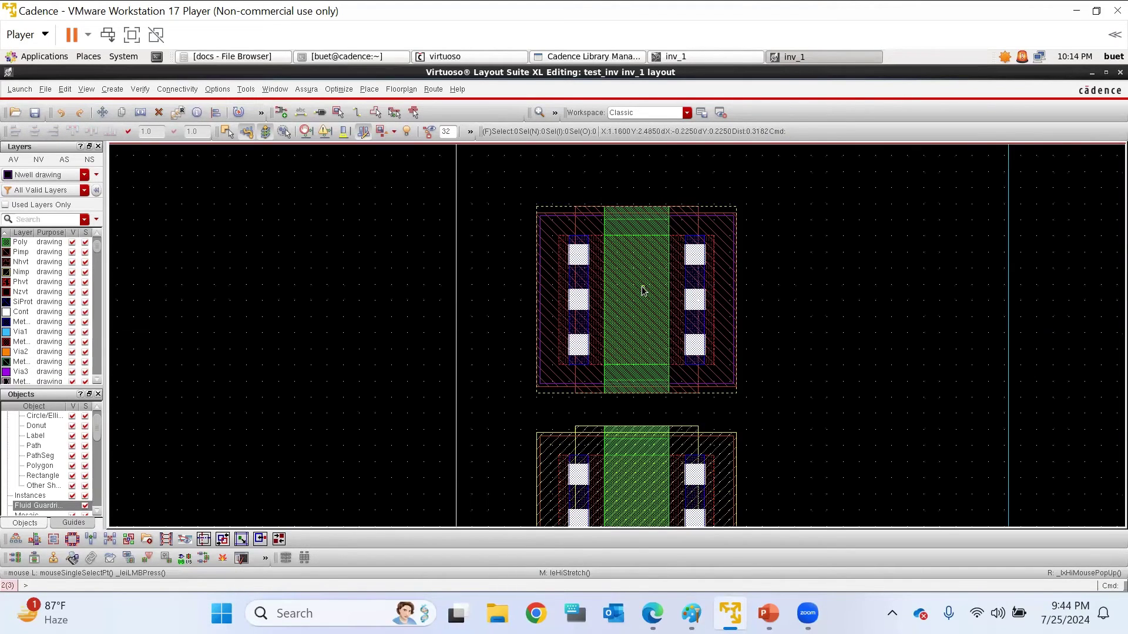
ctrl+scroll(642, 293, down, 2)
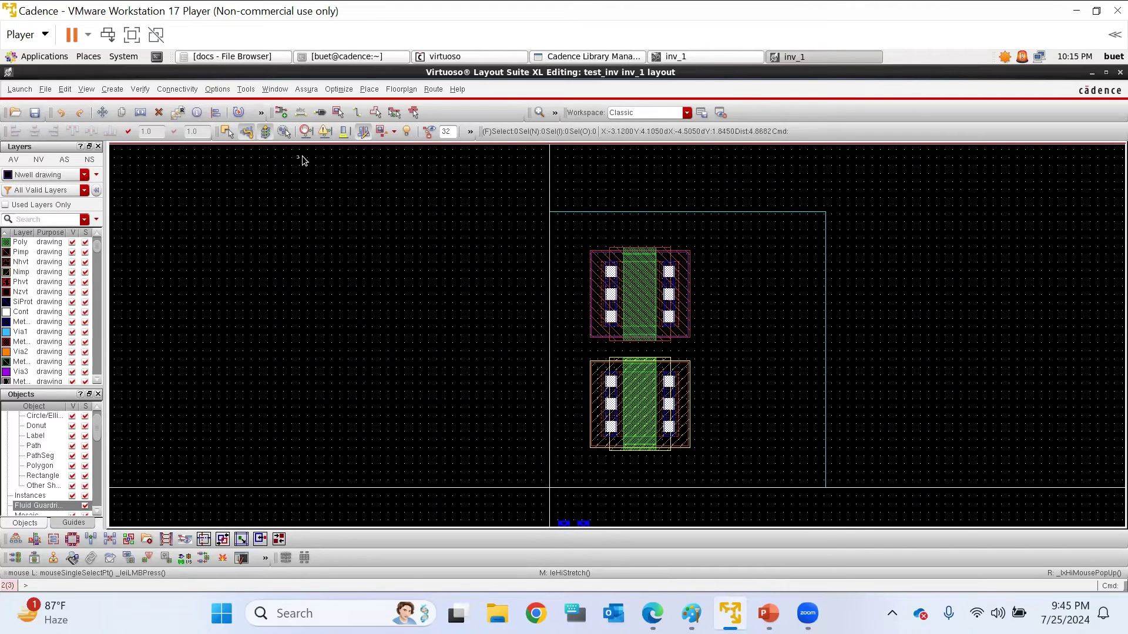
click(227, 131)
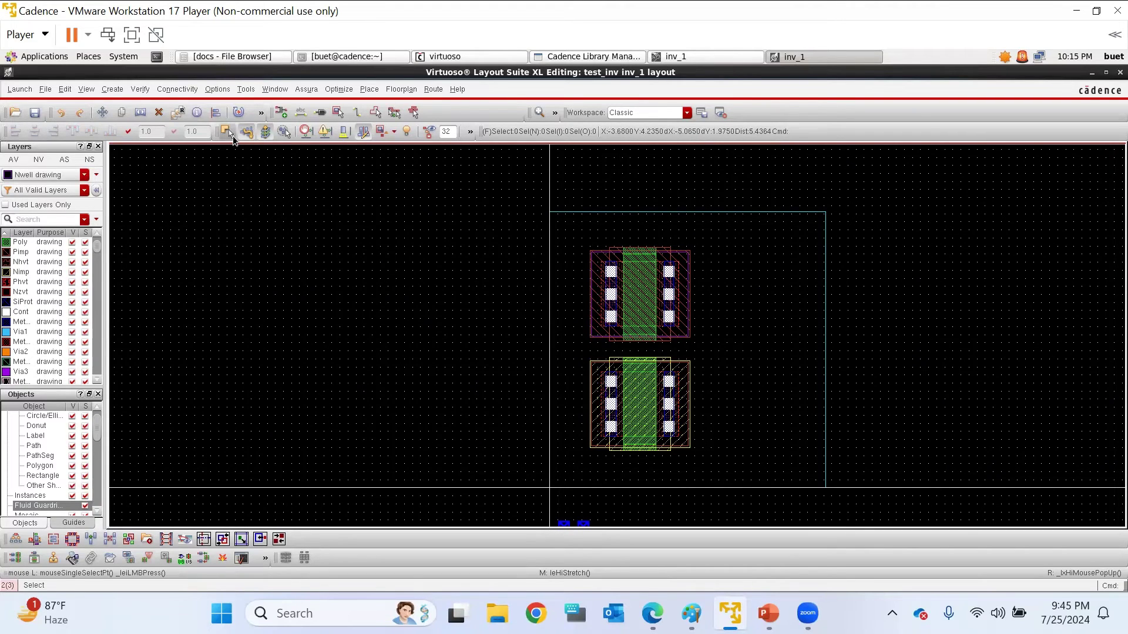
click(825, 337)
key(a)
click(822, 318)
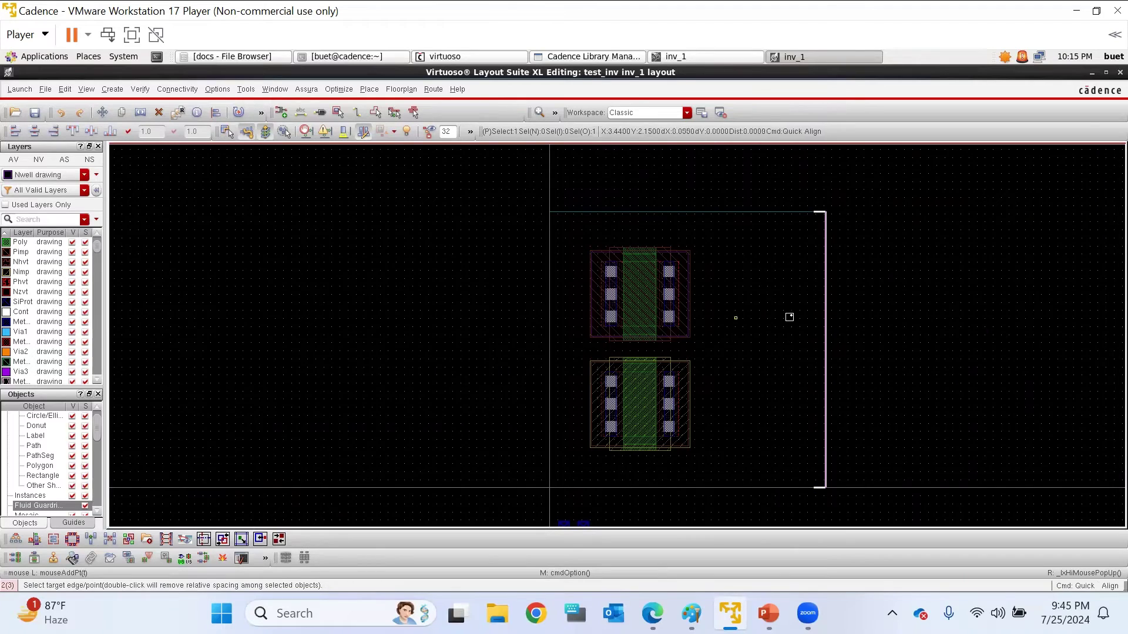
double_click(698, 317)
click(814, 313)
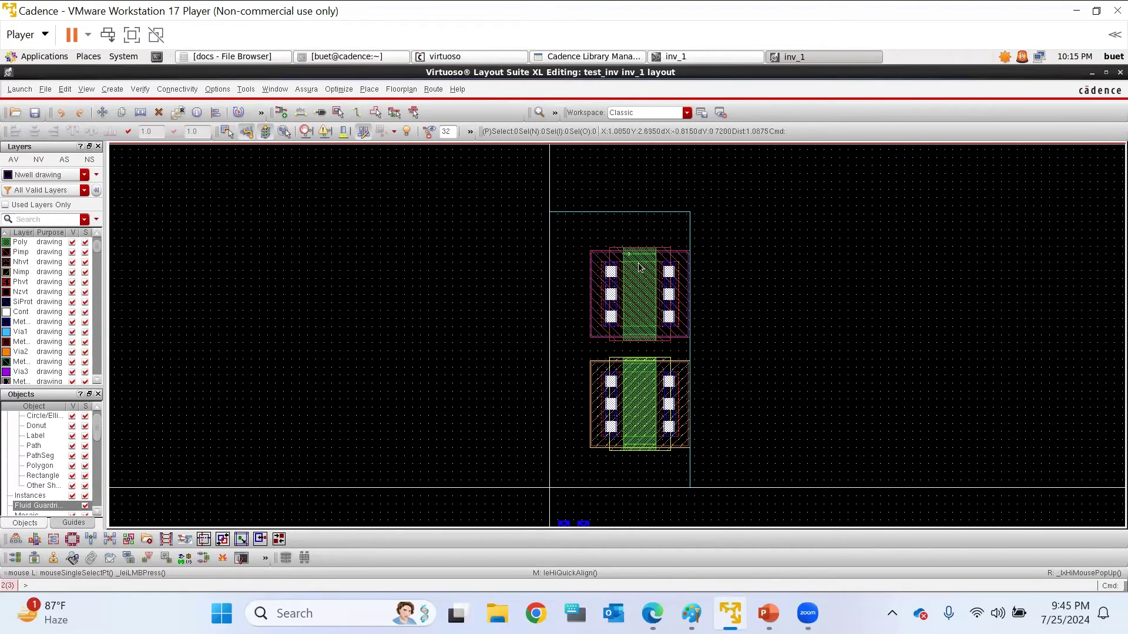
Quick Align both transistors and the PR boundary's right edge so the transistors' left edge meets the boundary's left edge
drag(575, 194, 746, 483)
key(a)
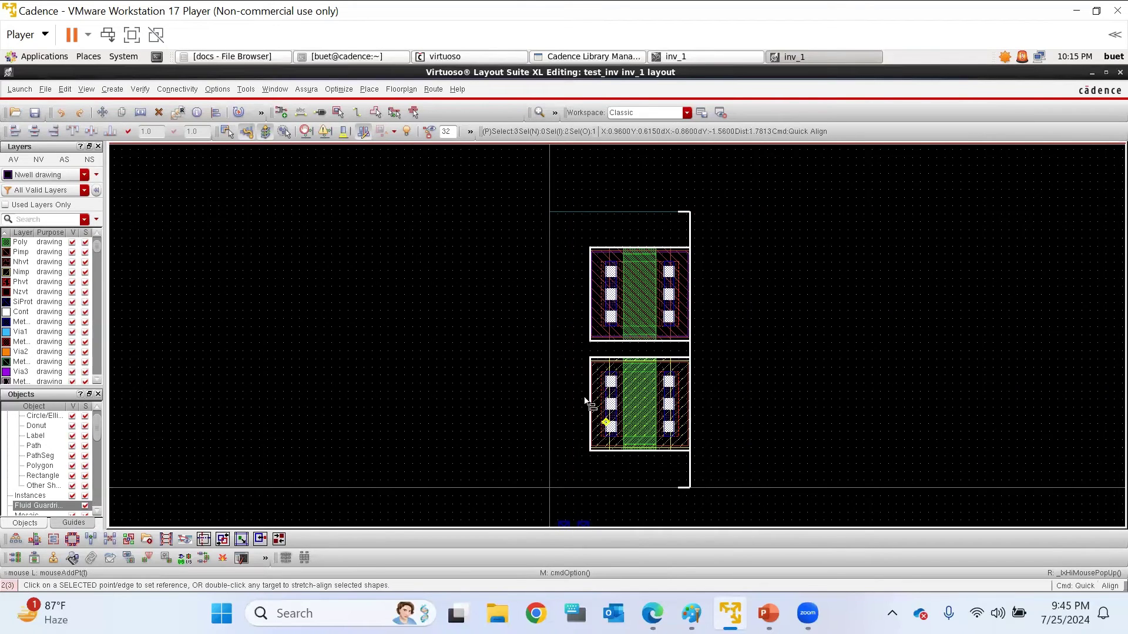
click(589, 378)
click(552, 376)
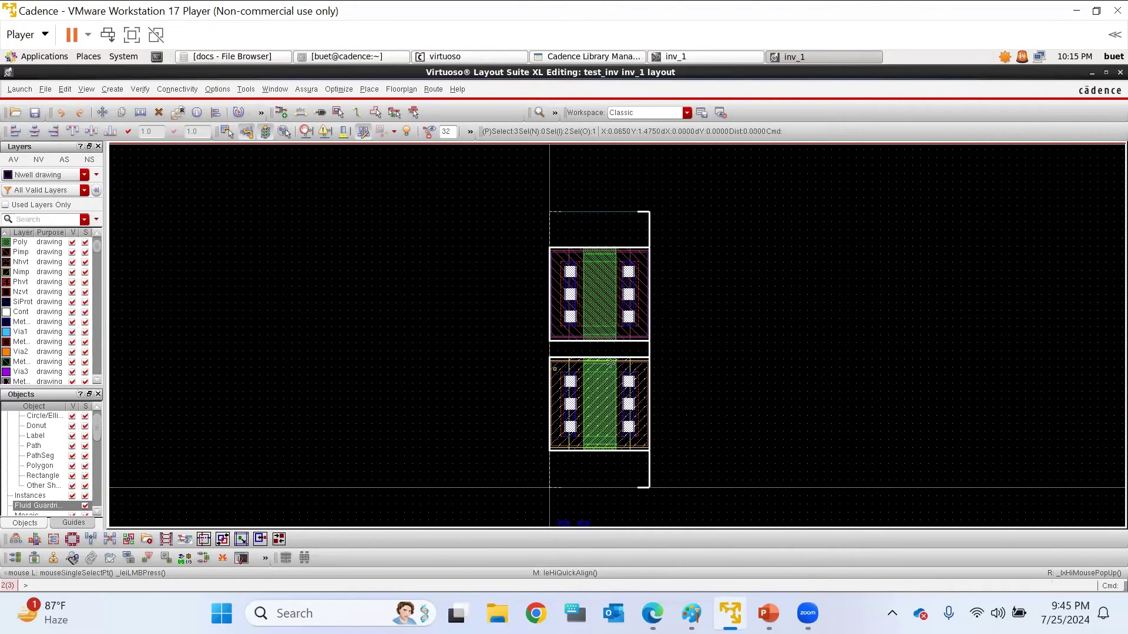
click(807, 326)
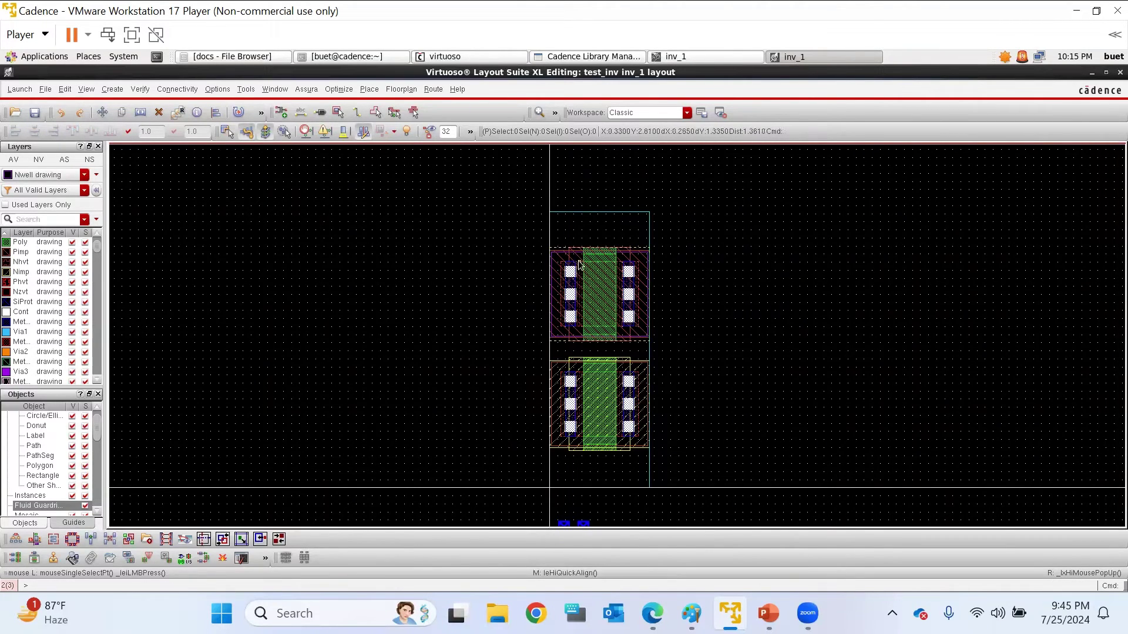
Measure the width and height of the narrowed PR boundary with rulers, and clear the rulers from the layout
key(k)
click(548, 224)
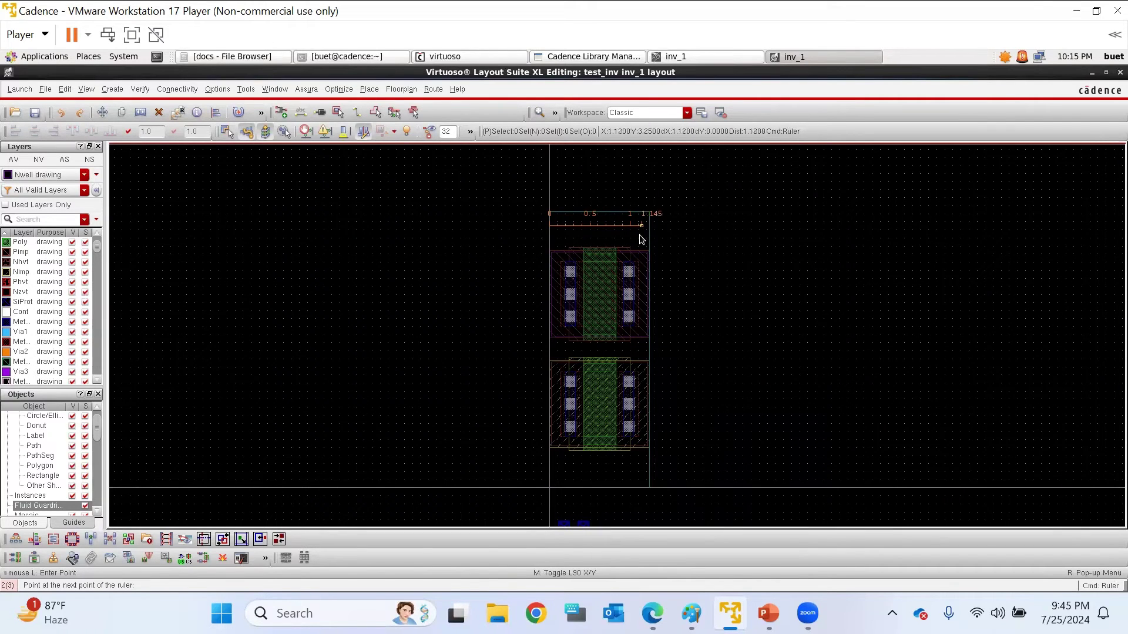
click(649, 235)
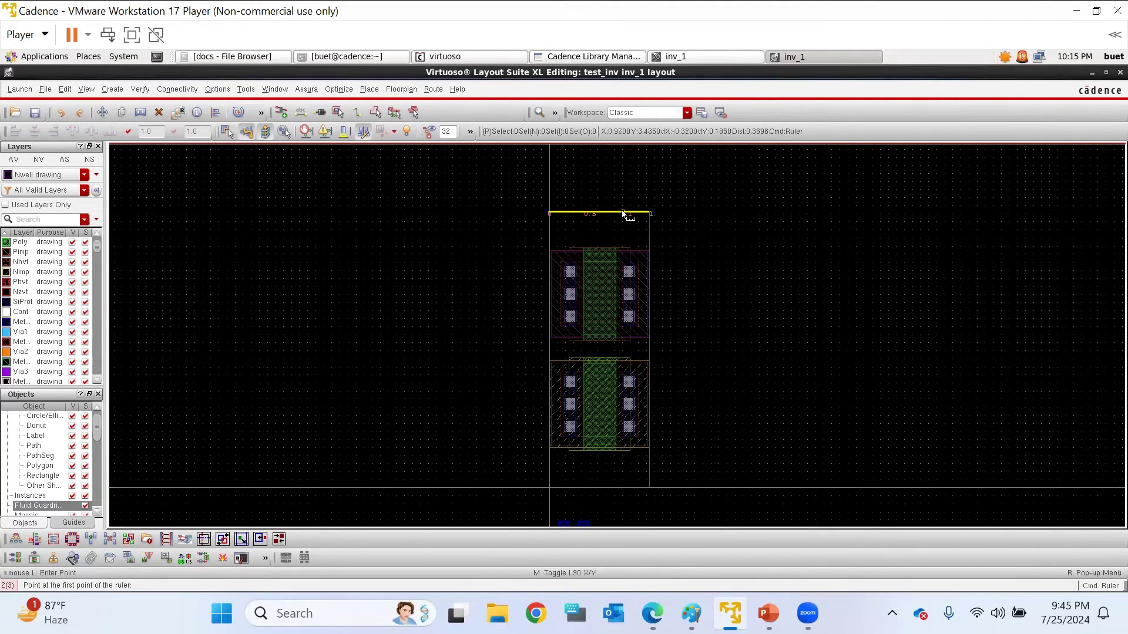
click(622, 213)
click(609, 488)
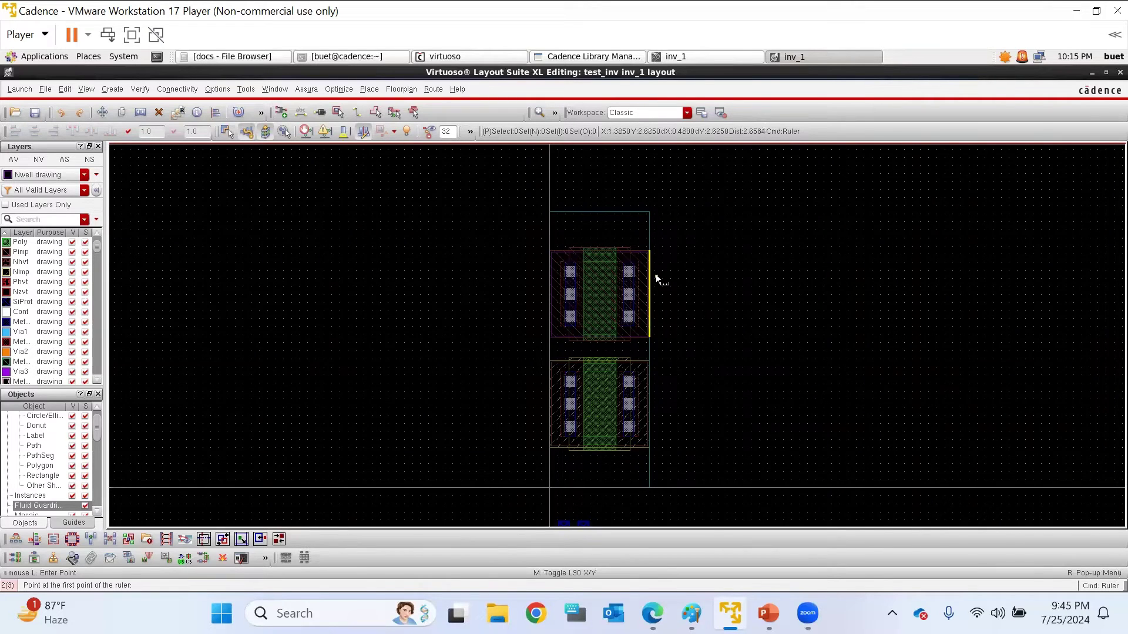
key(Escape)
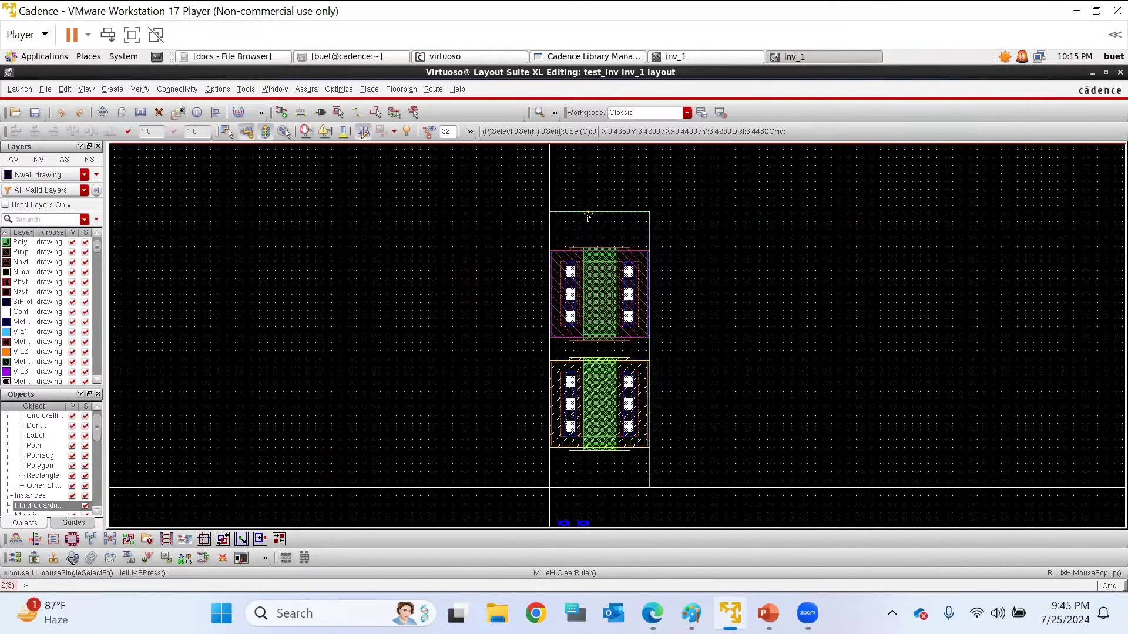
Stretch the PR boundary's top edge upward to enlarge the space above the upper transistor
key(s)
click(611, 213)
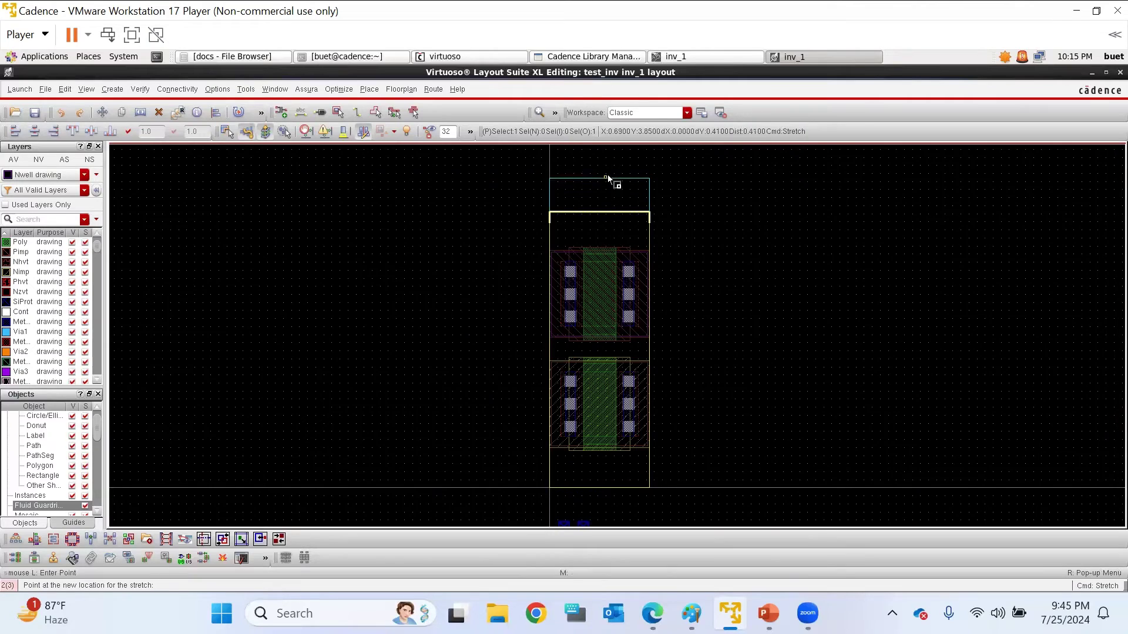
click(603, 160)
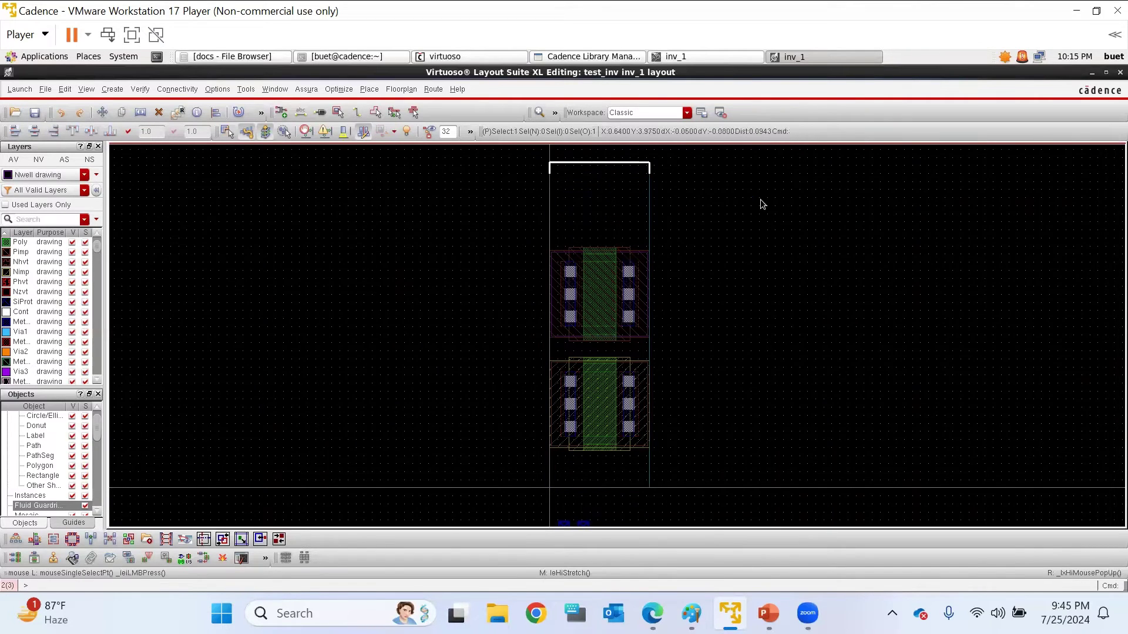
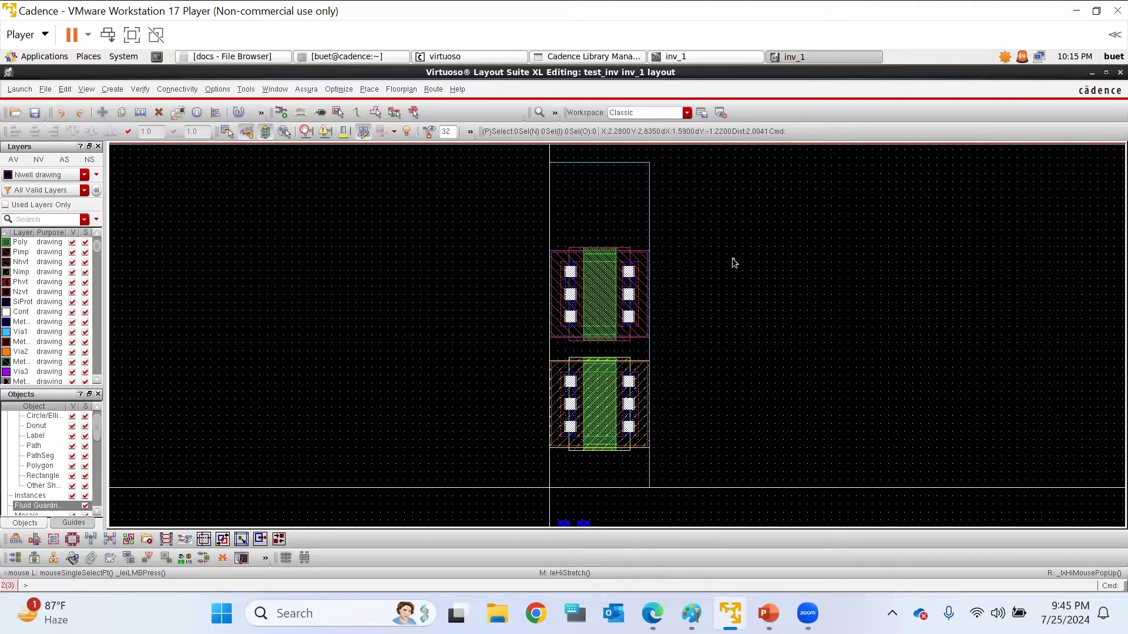
Examine the two transistors, the gap between them and their fit within the PR boundary
click(599, 300)
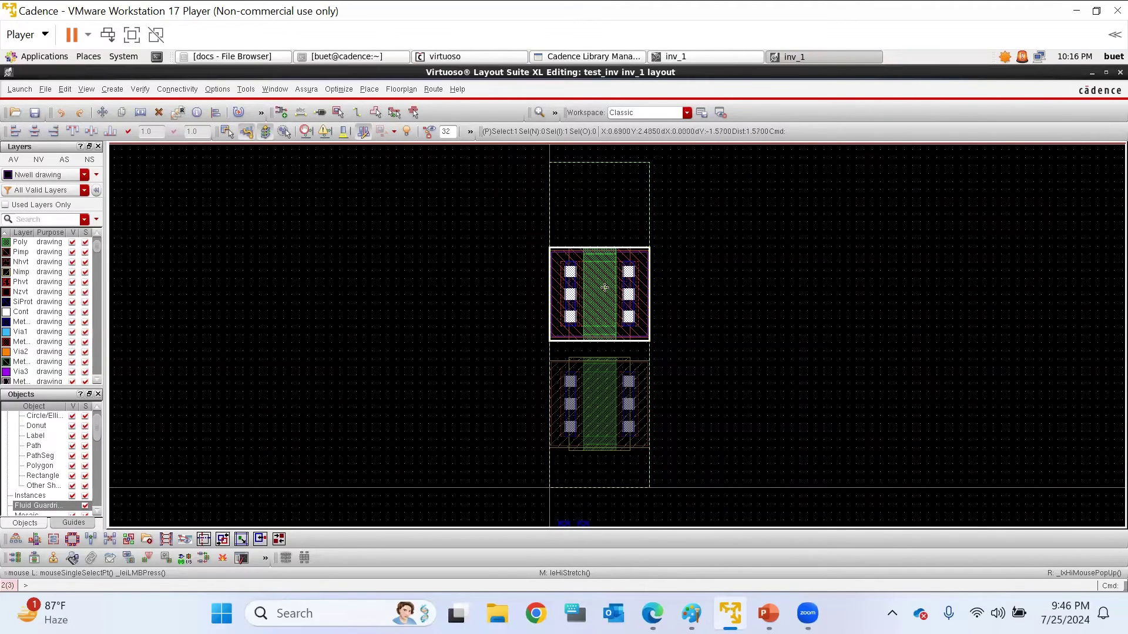
click(683, 285)
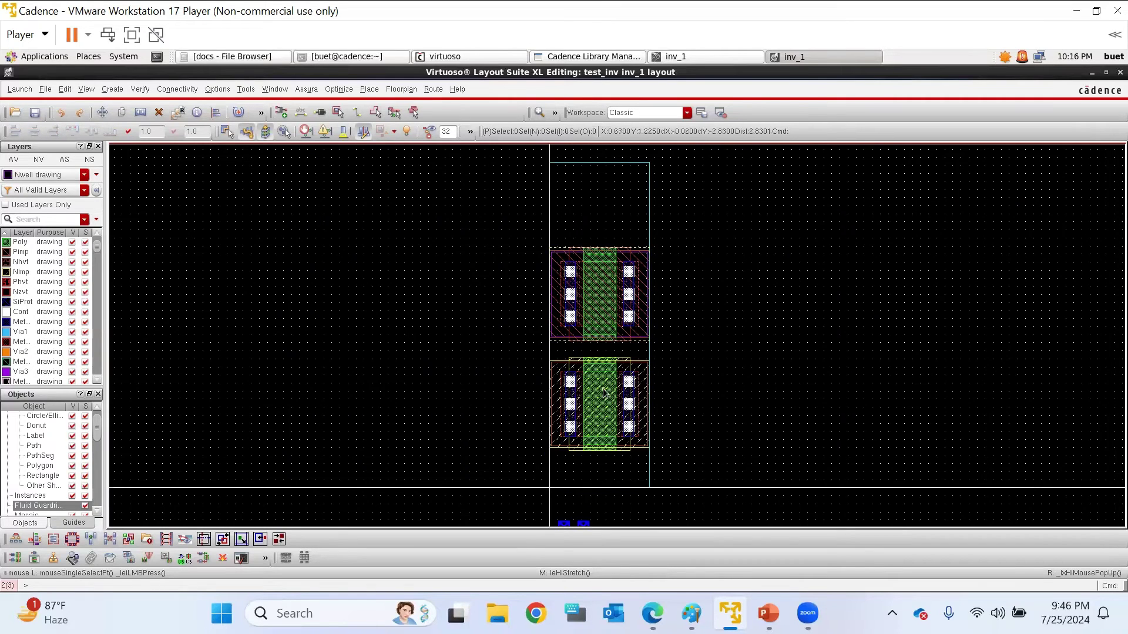
ctrl+scroll(628, 364, up, 2)
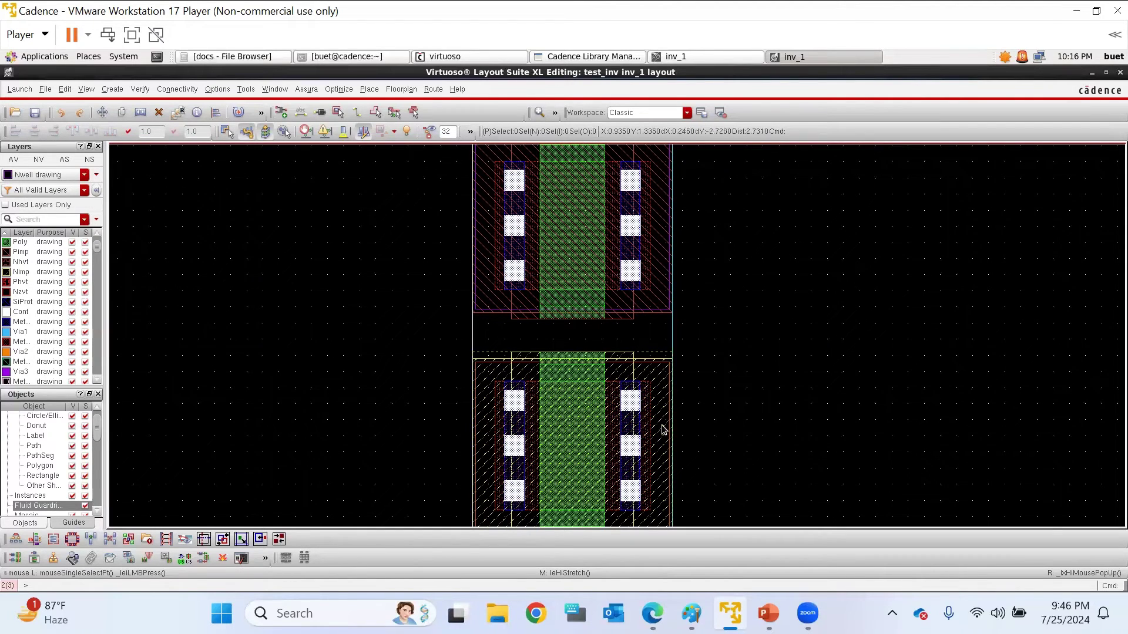
ctrl+scroll(598, 383, down, 2)
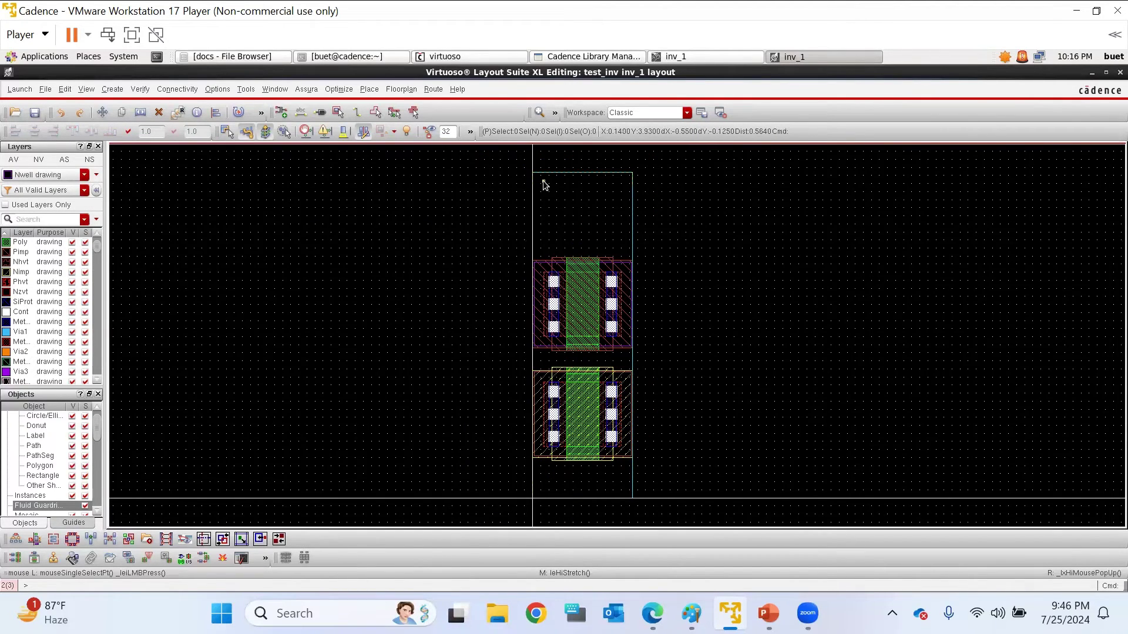
ctrl+scroll(617, 358, up, 2)
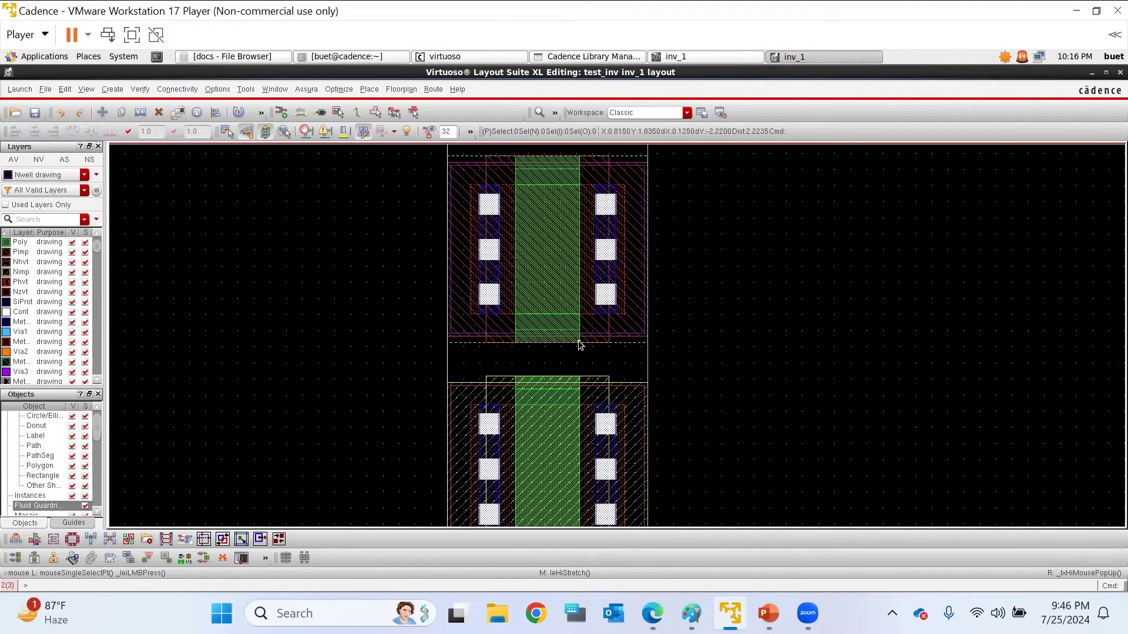
ctrl+scroll(578, 344, down, 4)
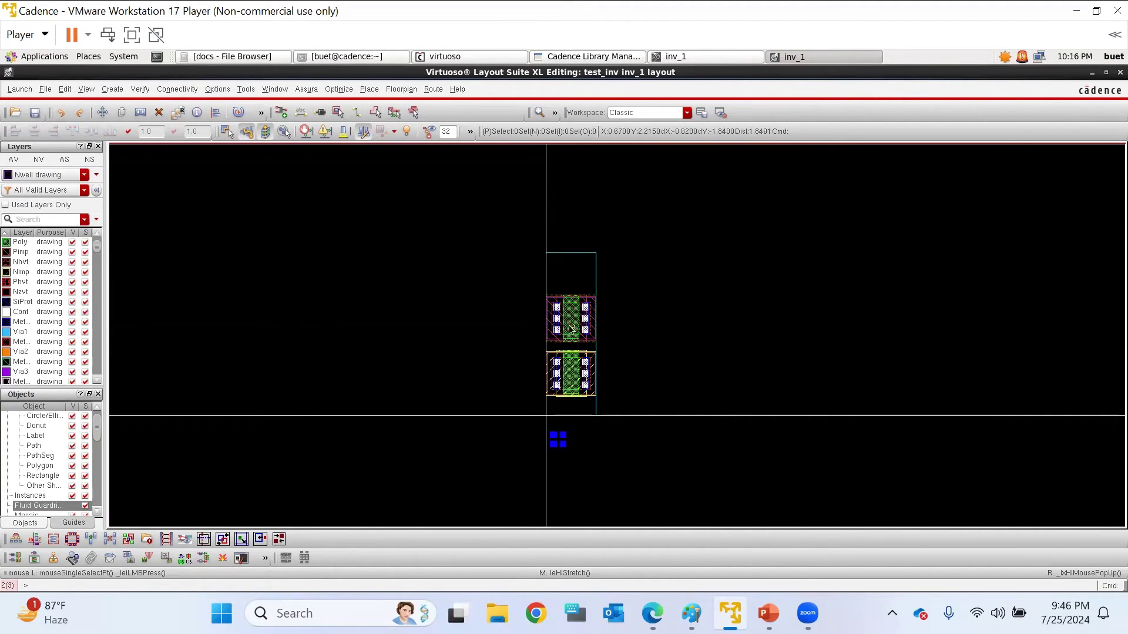
ctrl+scroll(579, 346, up, 4)
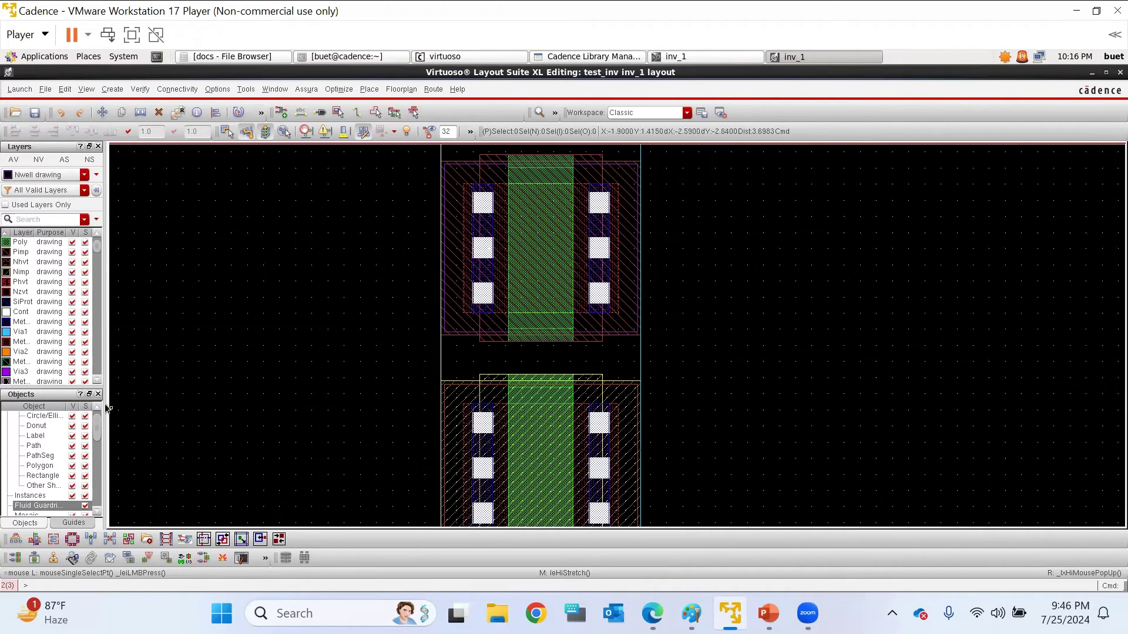
Try to draw a Metal1 path upward from the upper transistor's left contacts, and undo it
click(20, 323)
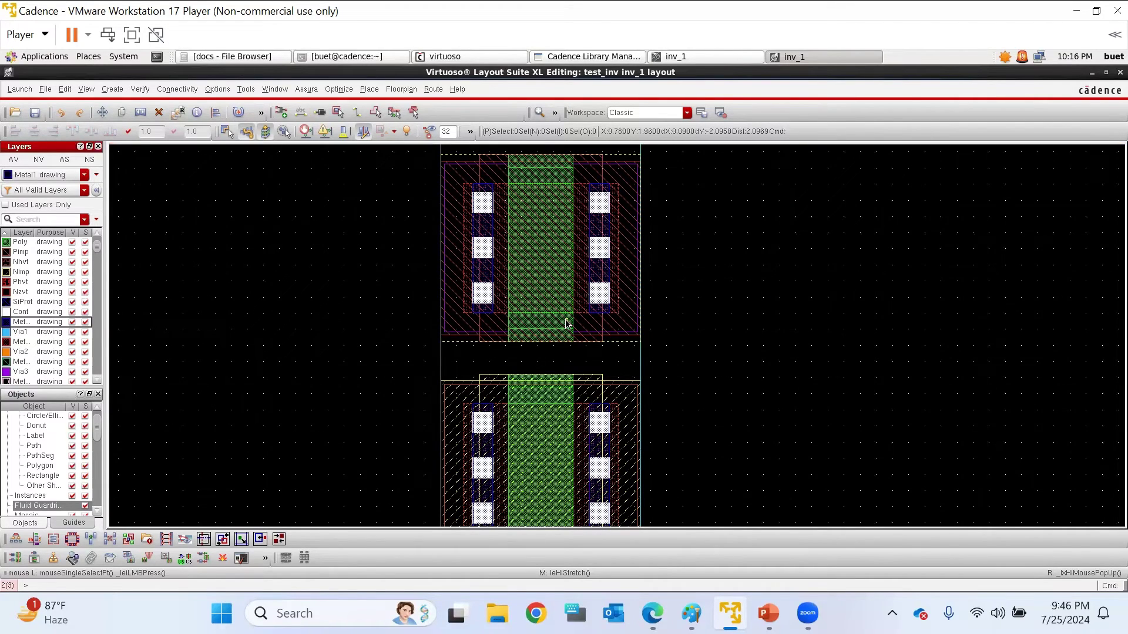
key(p)
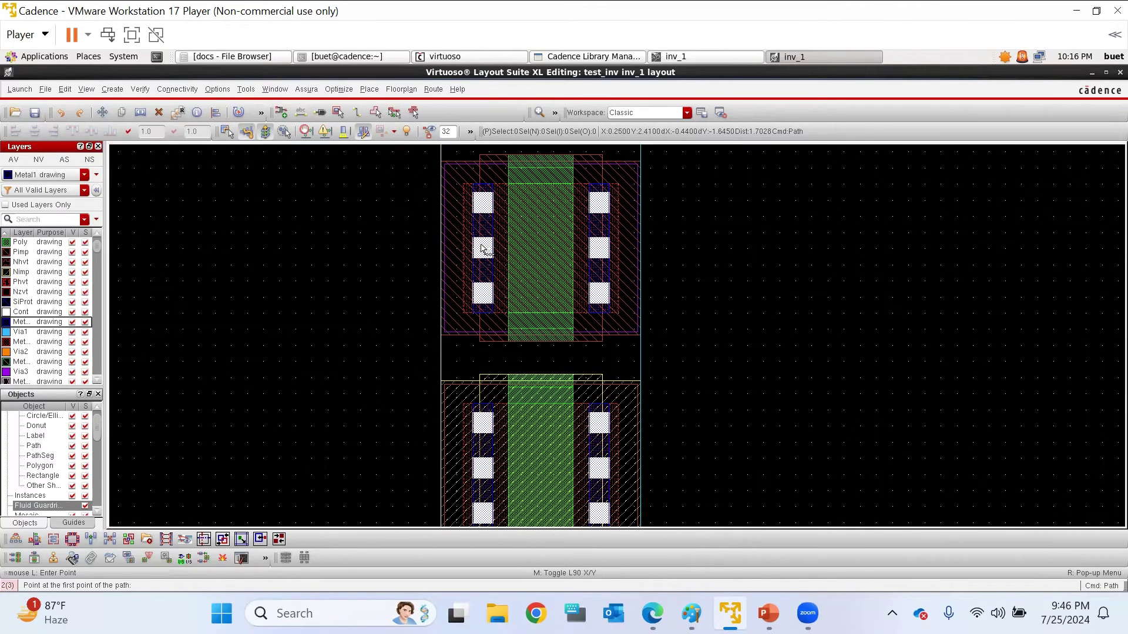
key(shift+z)
key(ctrl+z)
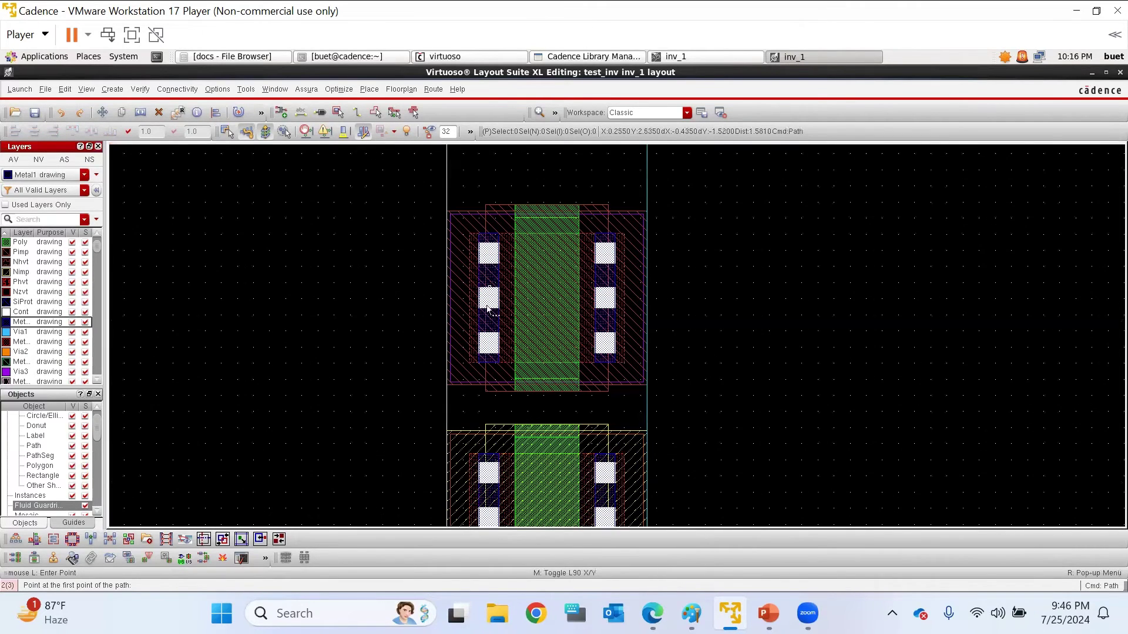
click(486, 321)
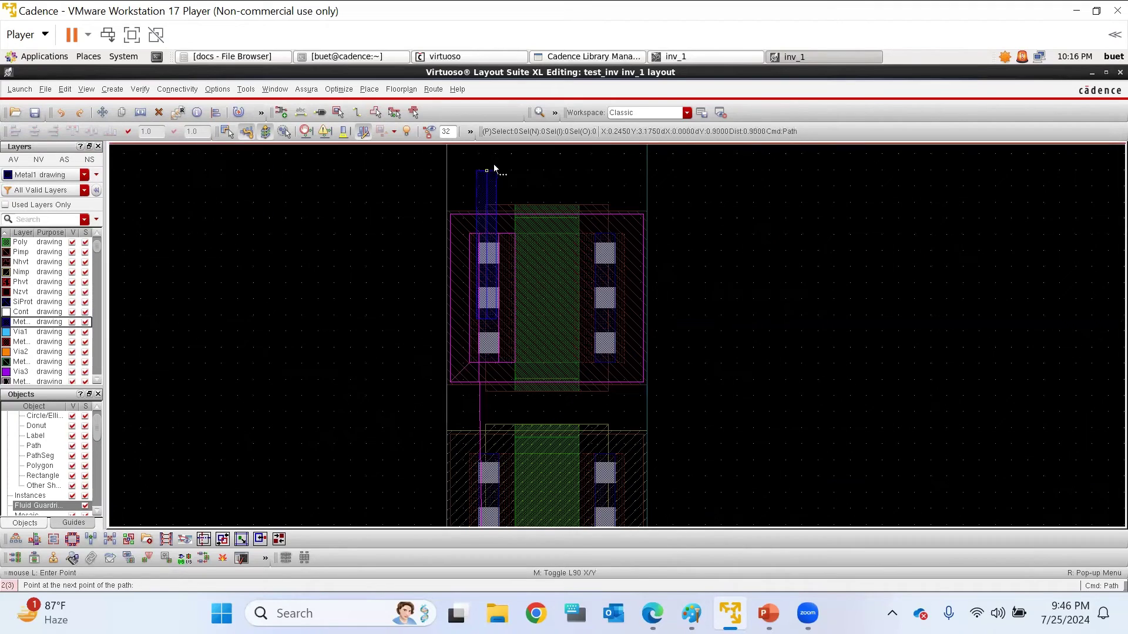
double_click(493, 164)
key(Escape)
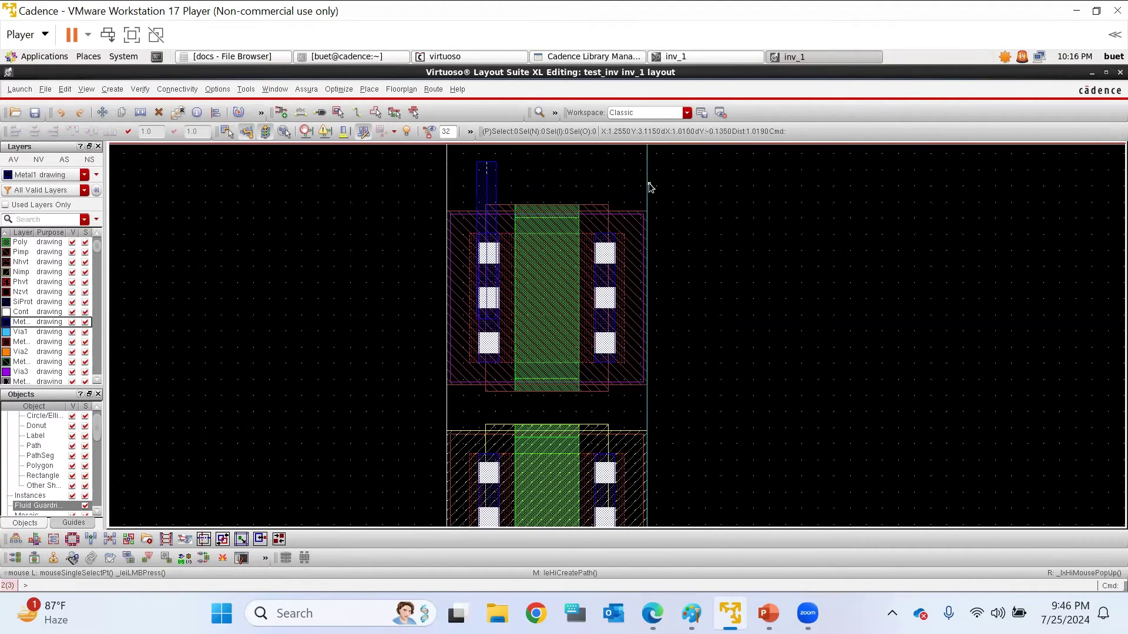
key(u)
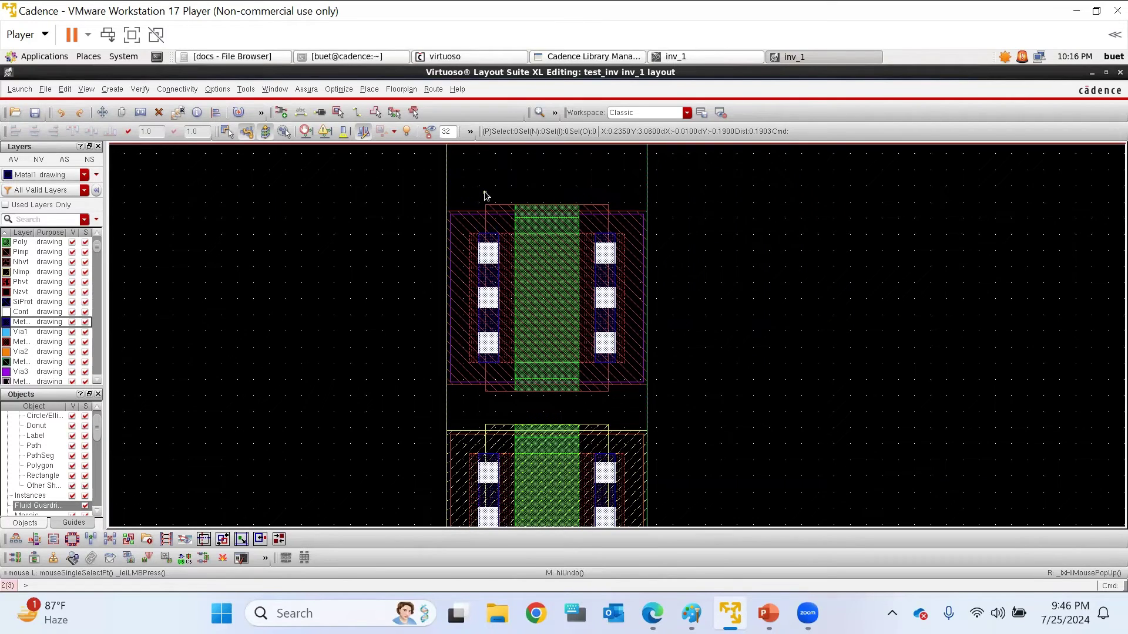
key(p)
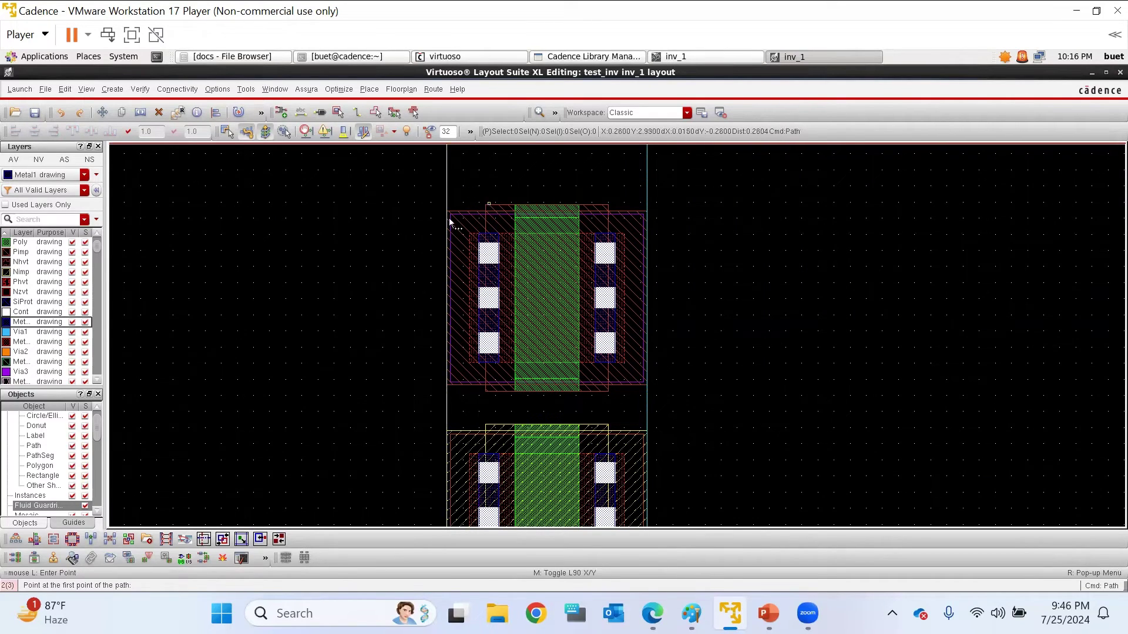
key(Escape)
Draw a vertical Metal1 path from the upper transistor's middle left contact up past the transistor's top edge
click(28, 326)
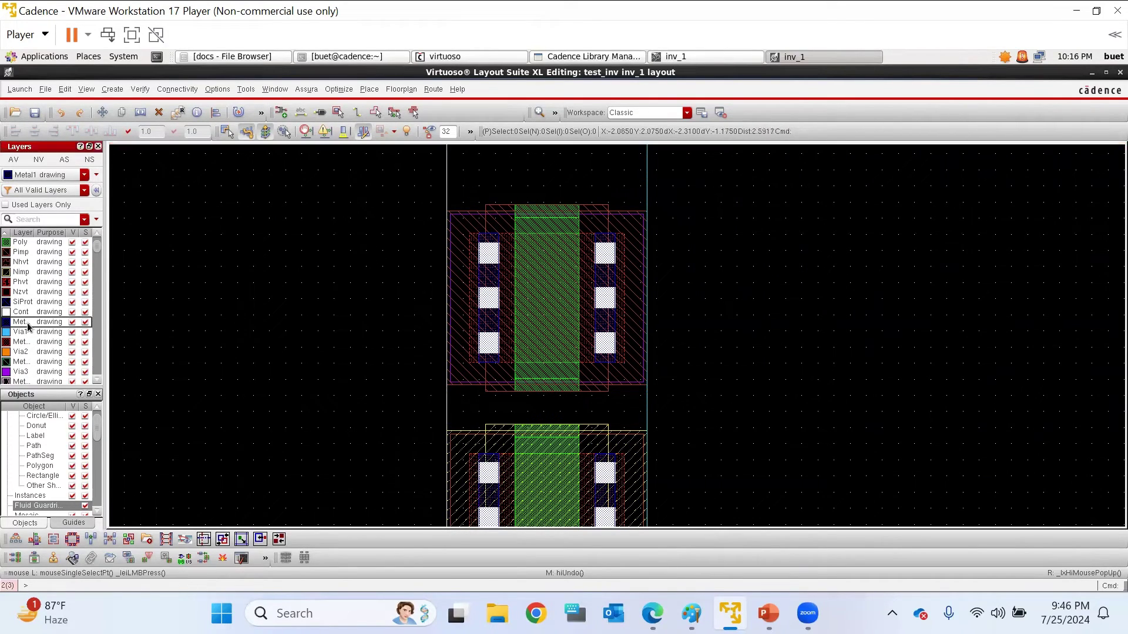
click(26, 302)
click(28, 322)
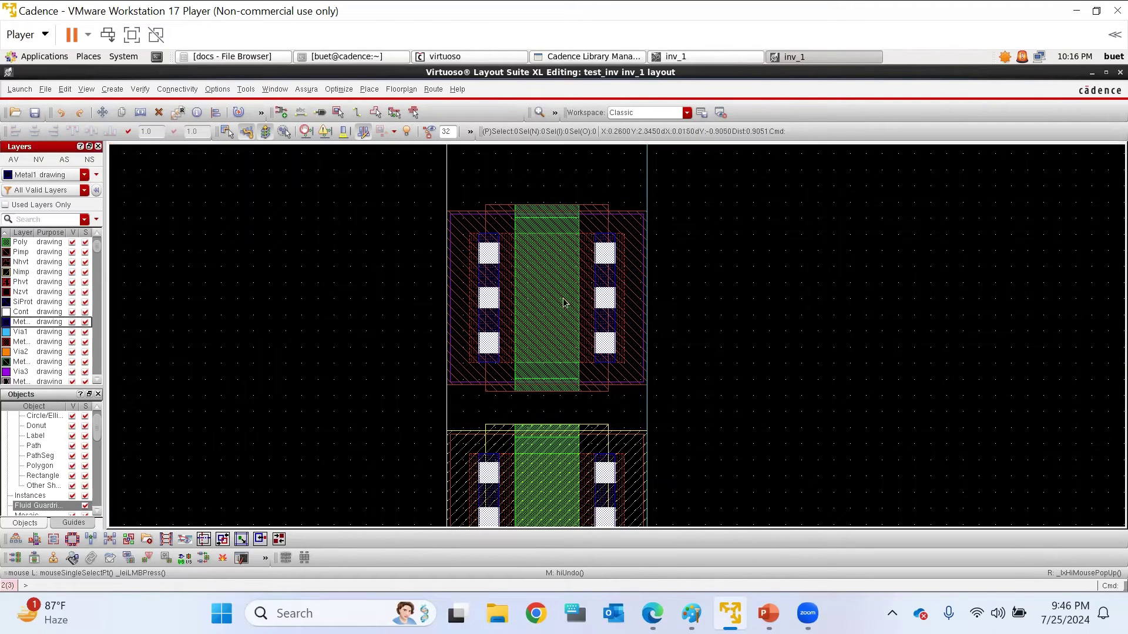
key(p)
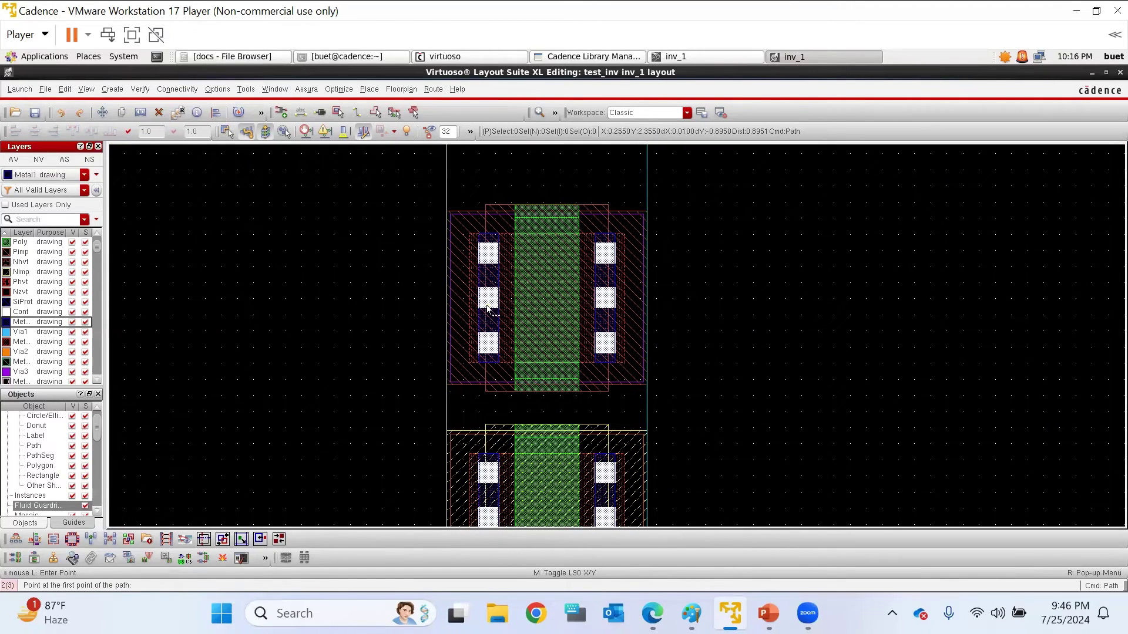
click(488, 305)
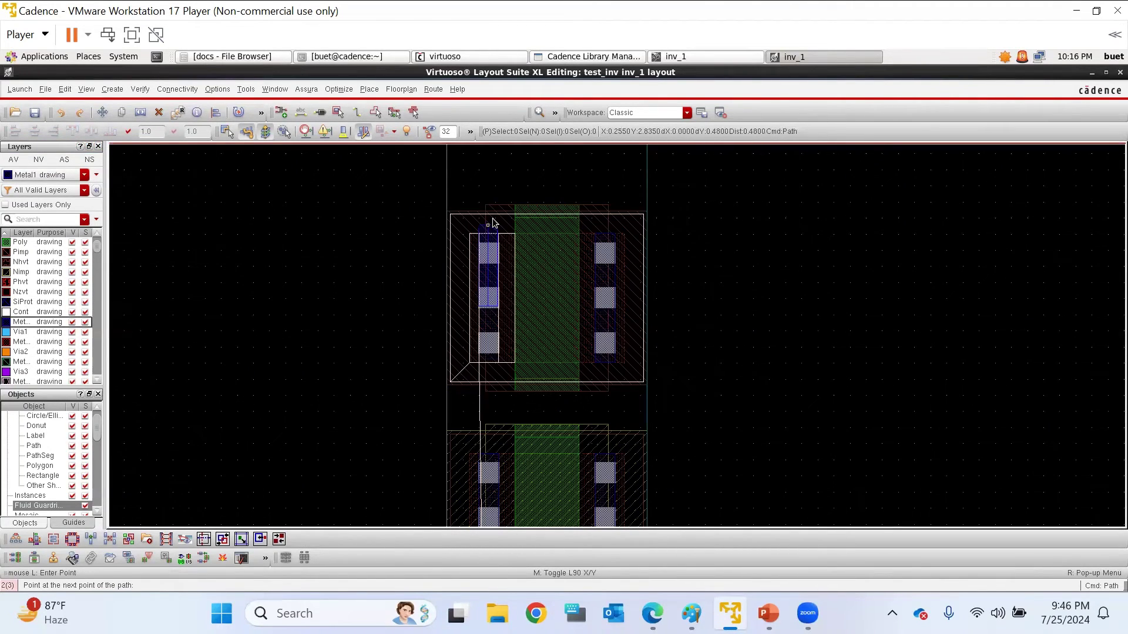
double_click(494, 160)
key(Escape)
Quick Align the new Metal1 path's right edge to the right edge of the upper transistor's left contact metal
ctrl+scroll(491, 228, up, 1)
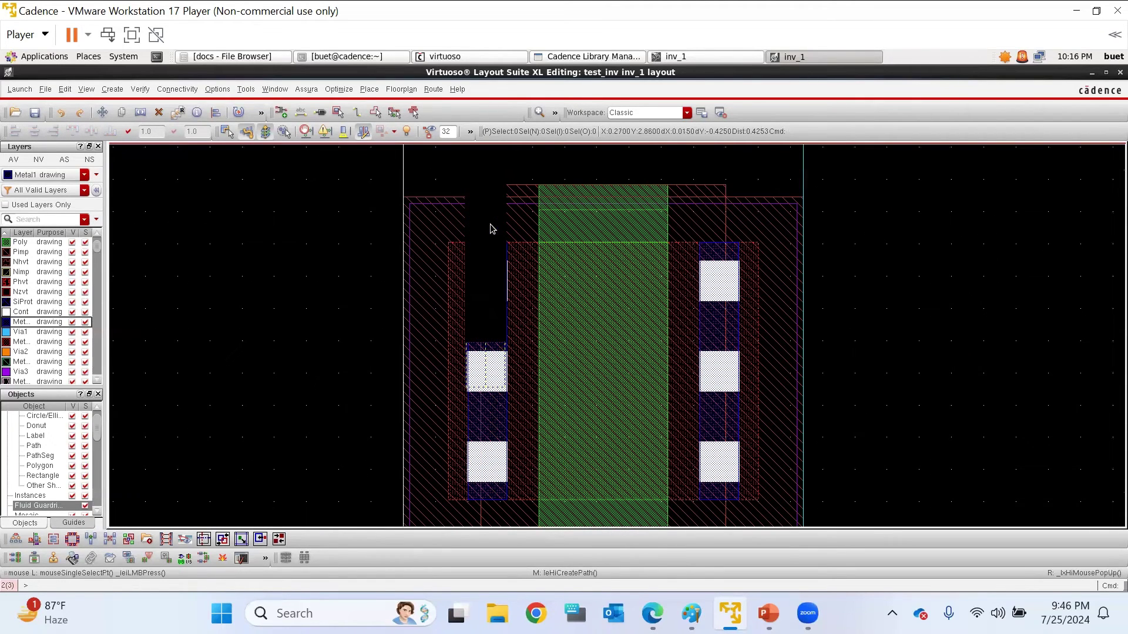
ctrl+scroll(497, 252, up, 1)
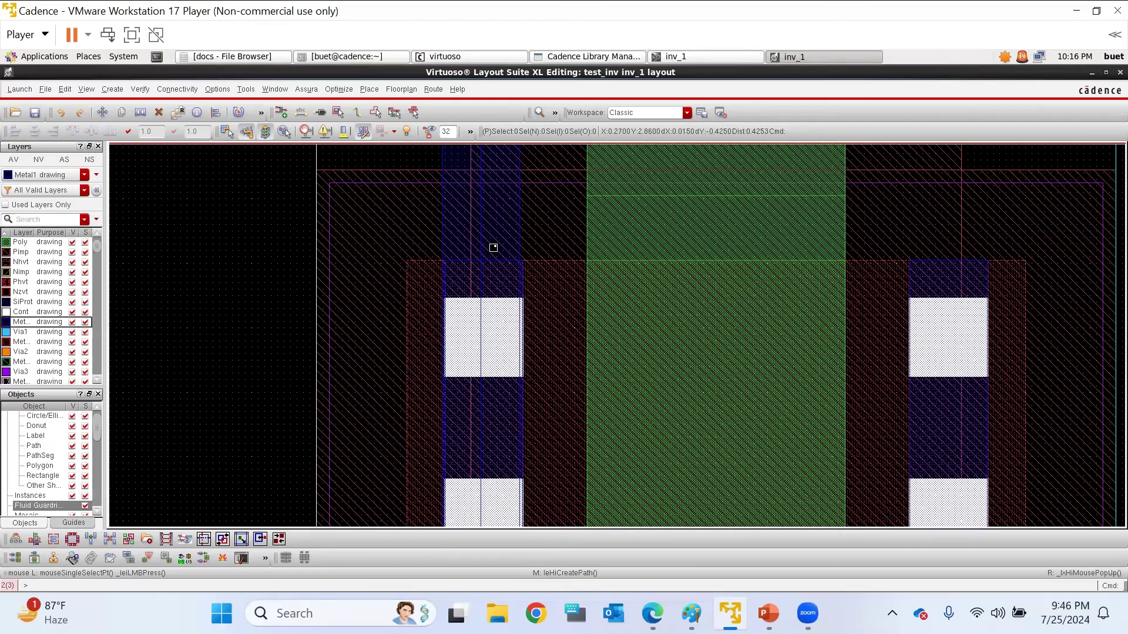
ctrl+scroll(490, 247, up, 1)
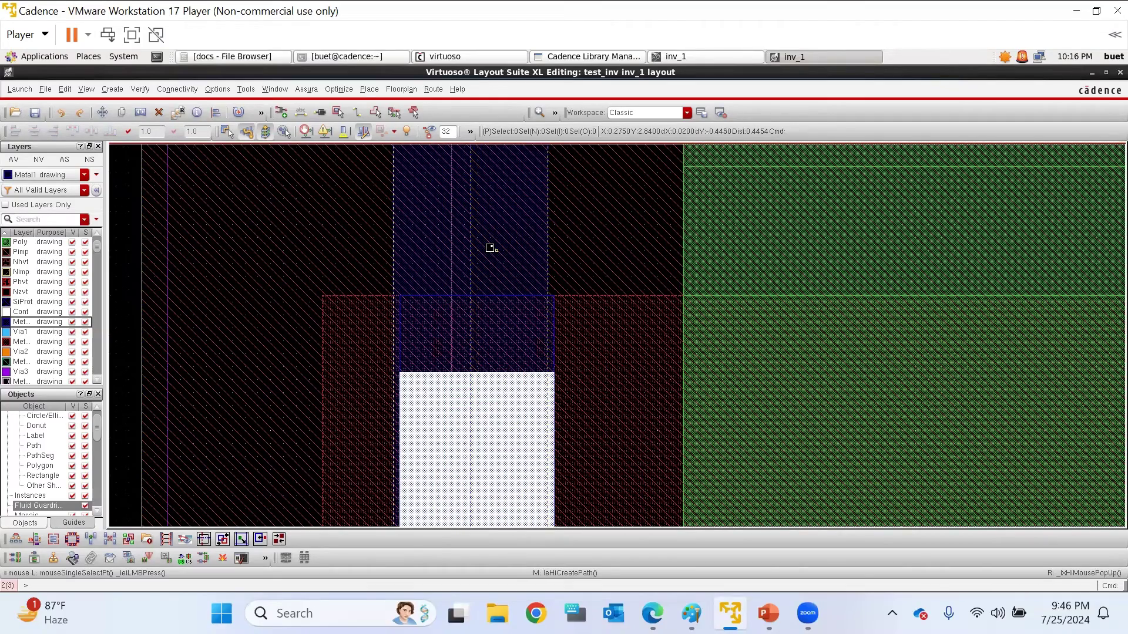
click(490, 247)
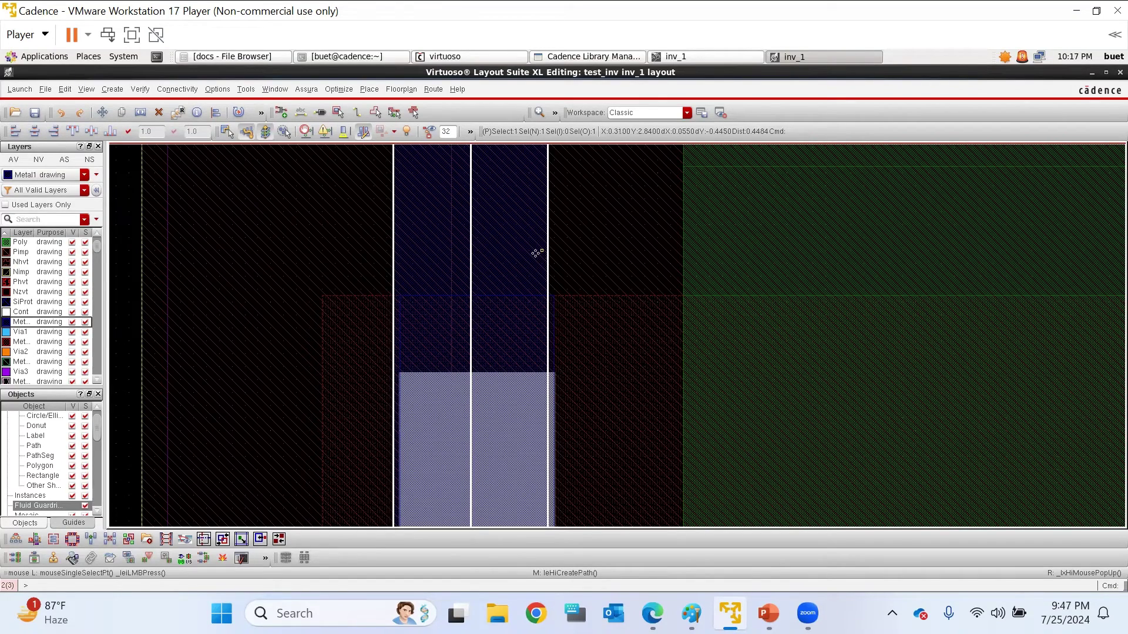
ctrl+scroll(537, 252, down, 2)
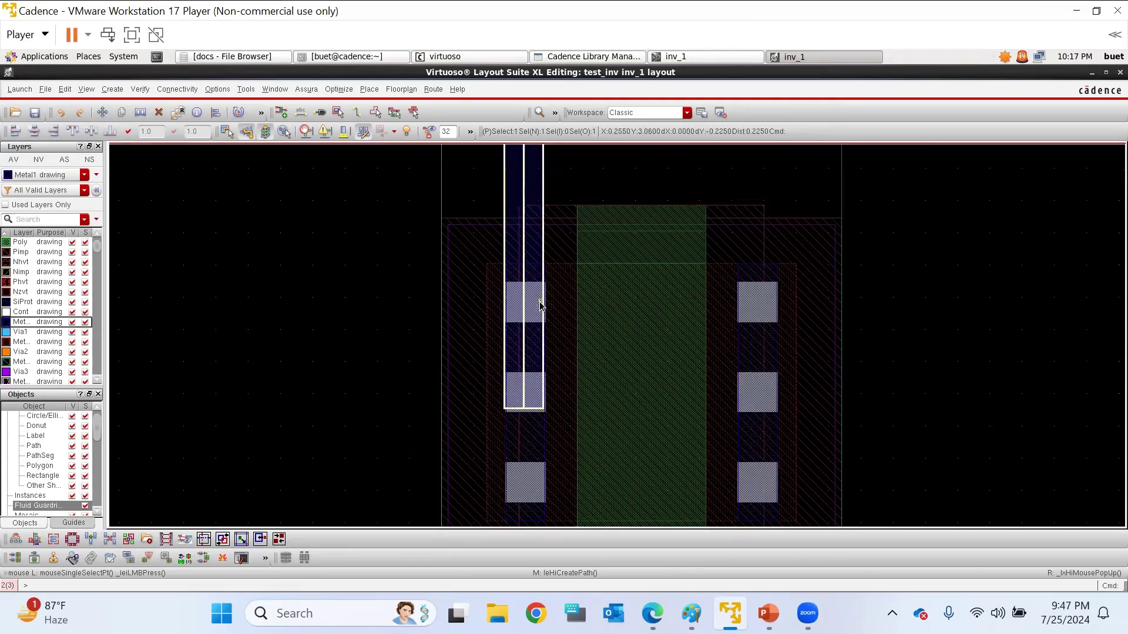
ctrl+scroll(541, 304, up, 1)
ctrl+scroll(549, 266, up, 2)
ctrl+scroll(546, 252, down, 2)
key(a)
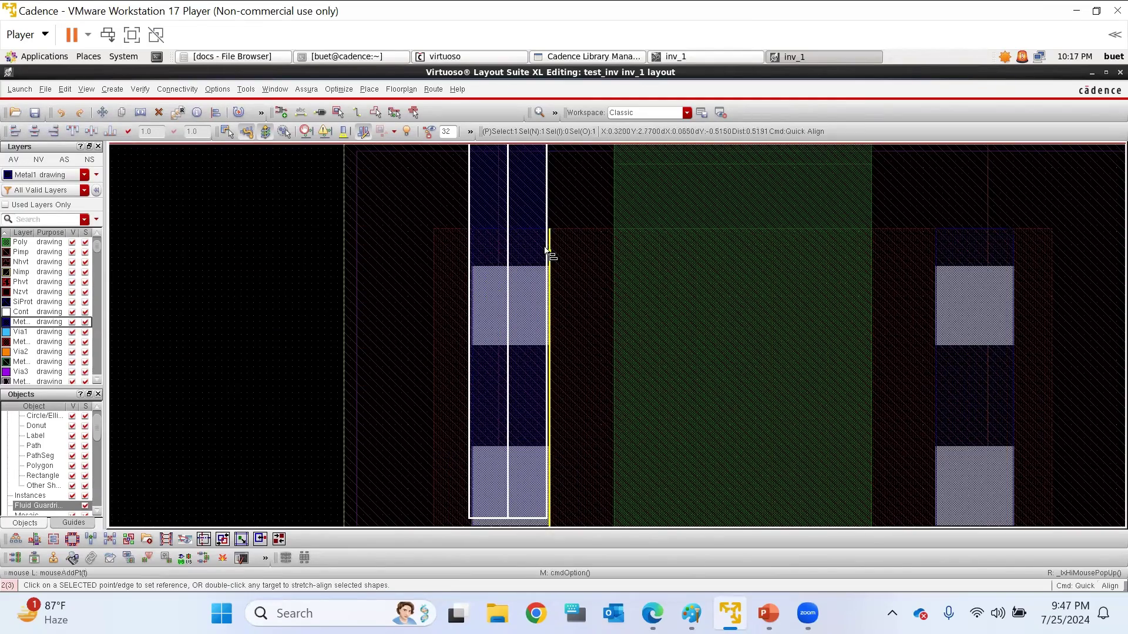
click(545, 246)
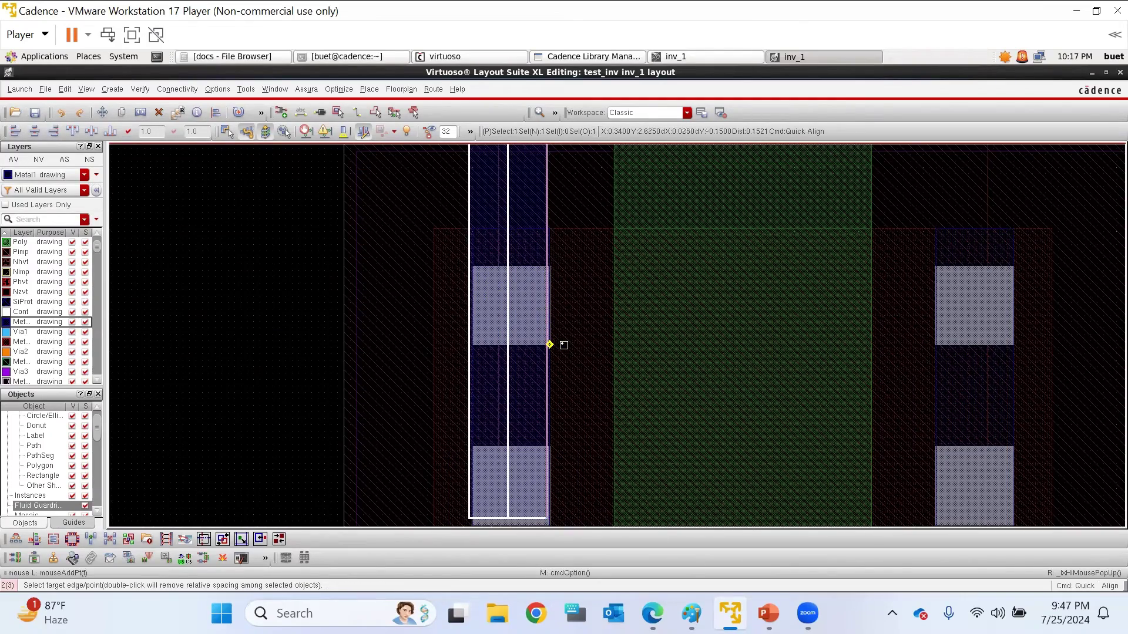
ctrl+scroll(564, 345, up, 3)
click(560, 372)
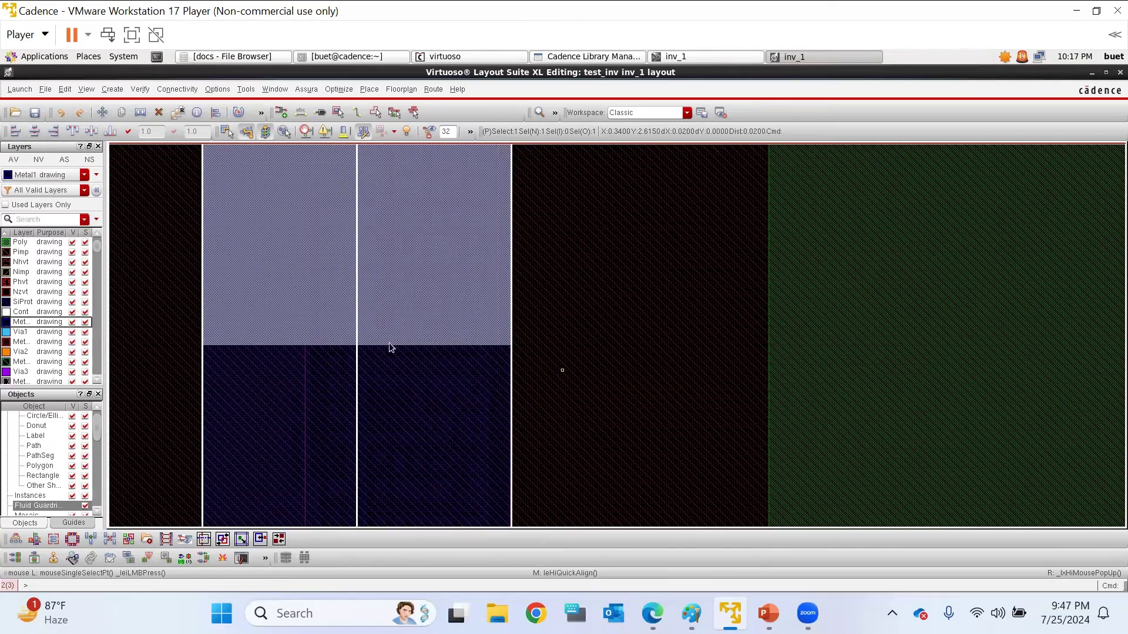
Copy the aligned Metal1 path straight down onto the lower transistor's left contacts, extending below the transistor
ctrl+scroll(405, 373, down, 4)
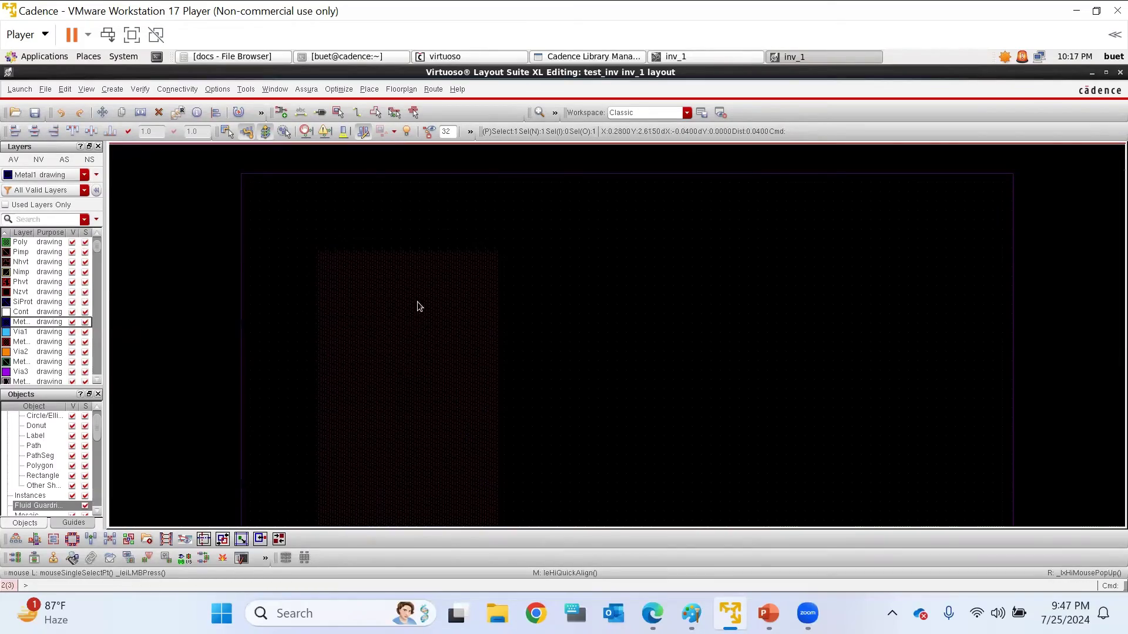
ctrl+scroll(428, 270, up, 3)
ctrl+scroll(423, 386, down, 4)
ctrl+scroll(424, 490, up, 2)
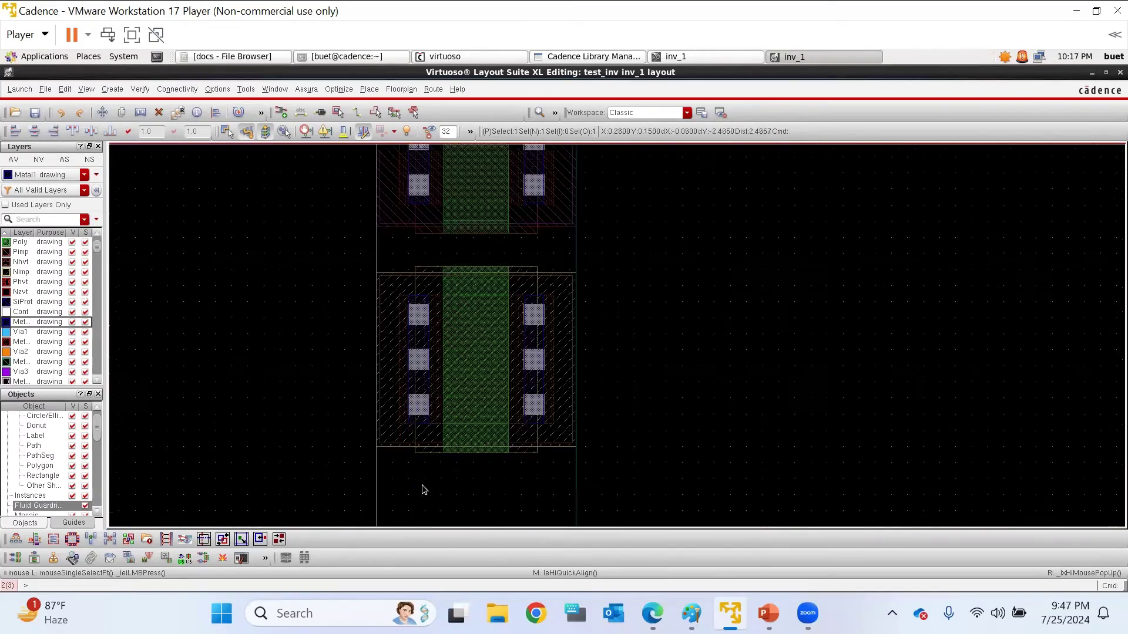
ctrl+scroll(433, 259, up, 2)
ctrl+scroll(441, 341, down, 4)
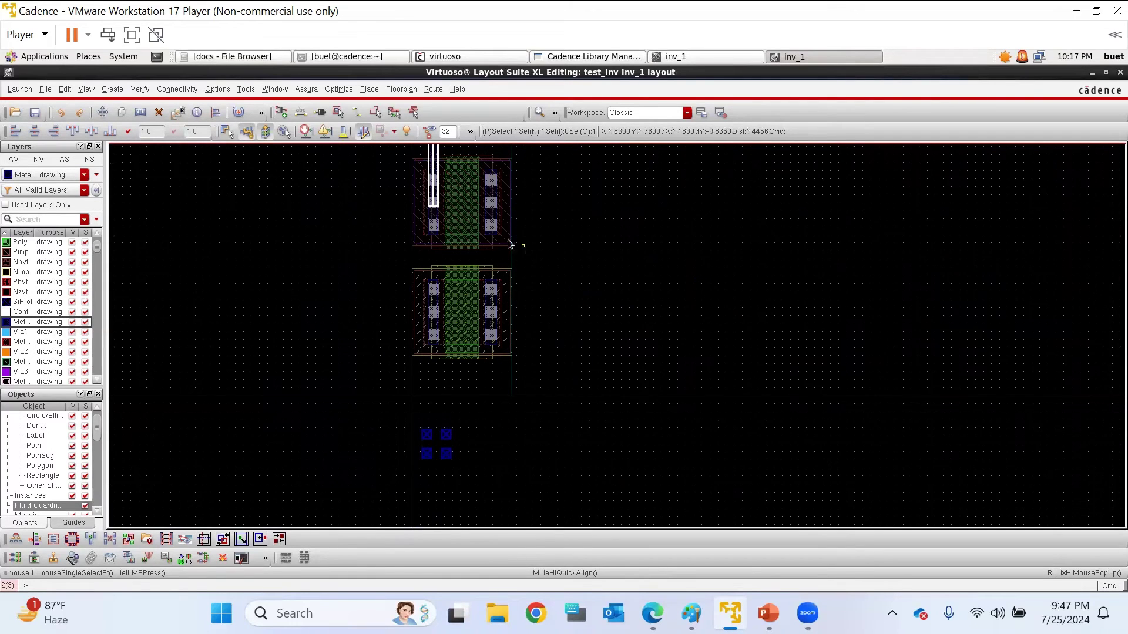
key(c)
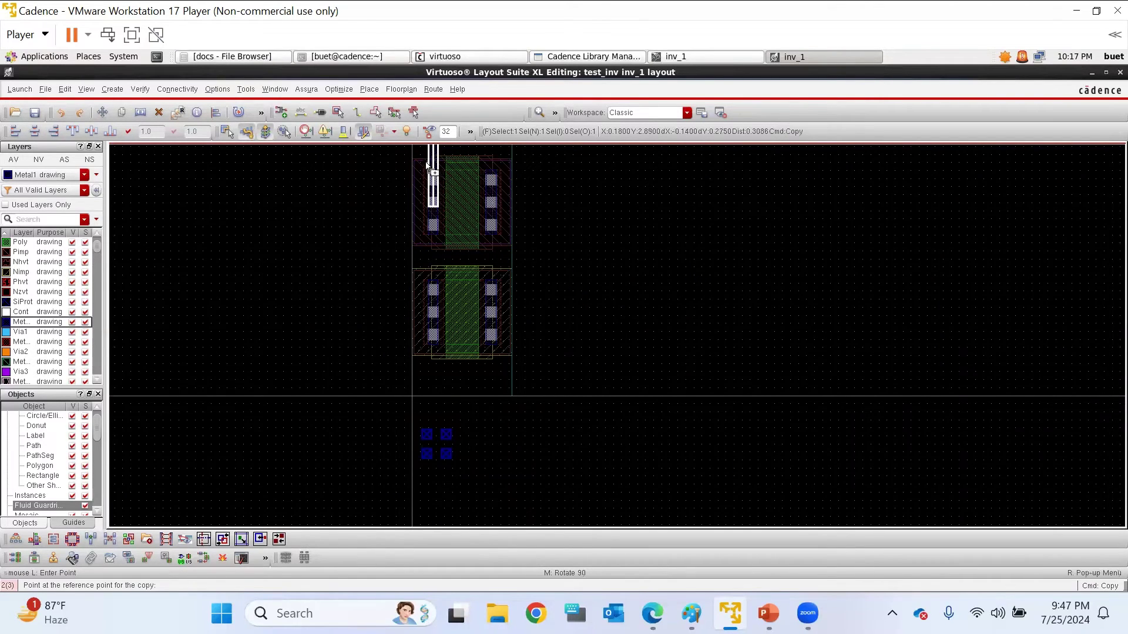
click(433, 162)
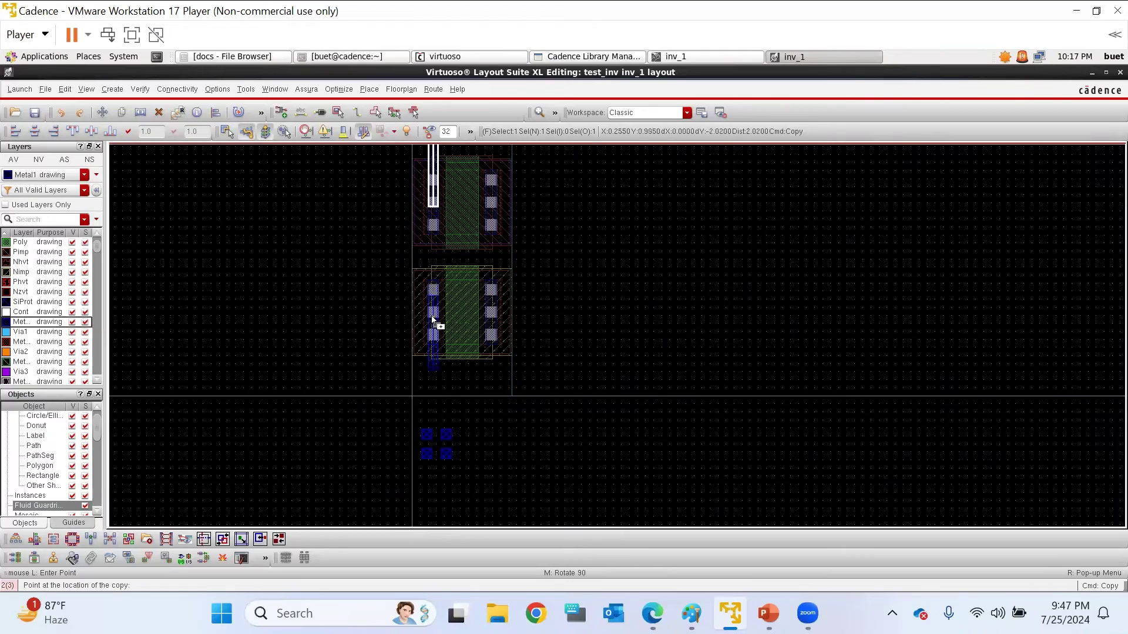
ctrl+scroll(433, 320, up, 4)
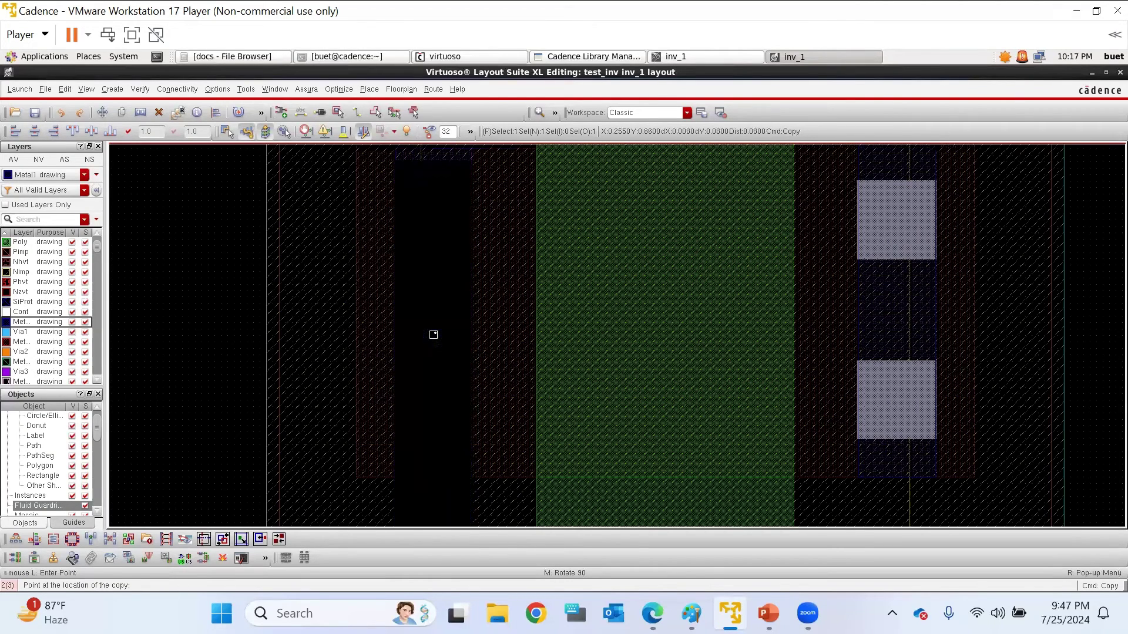
click(433, 334)
ctrl+scroll(509, 283, down, 3)
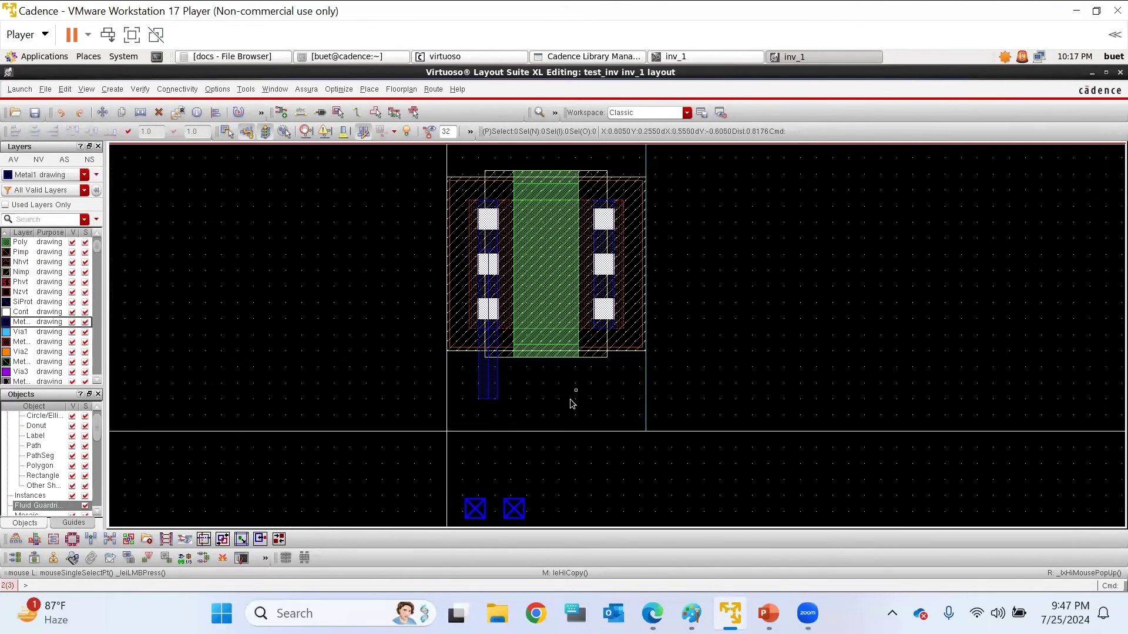
ctrl+scroll(561, 428, down, 2)
ctrl+scroll(582, 250, up, 2)
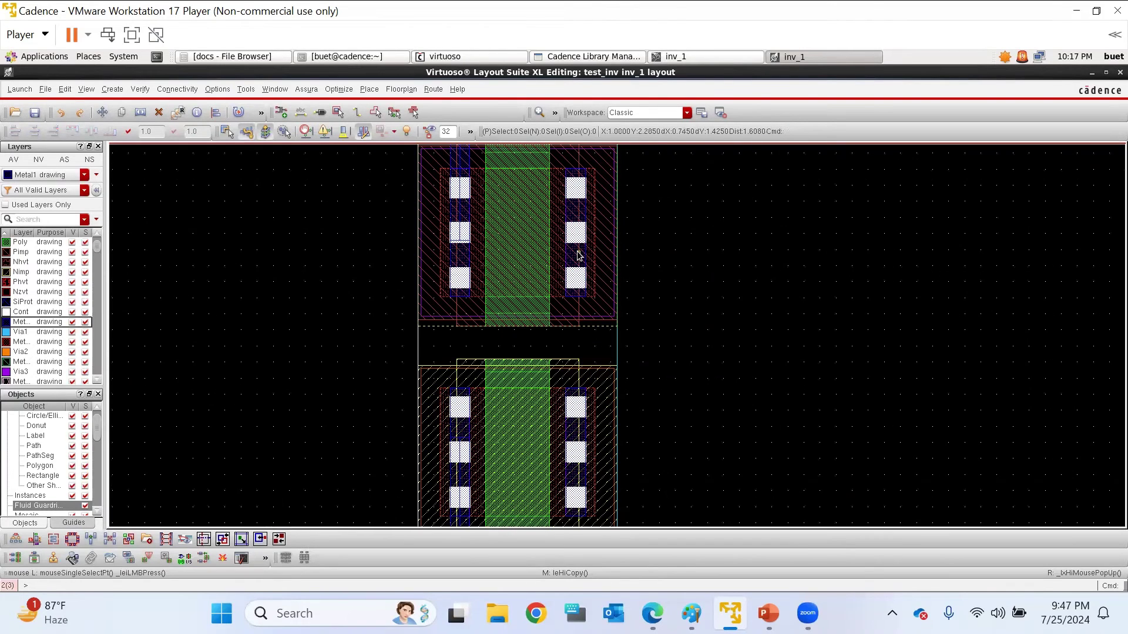
key(p)
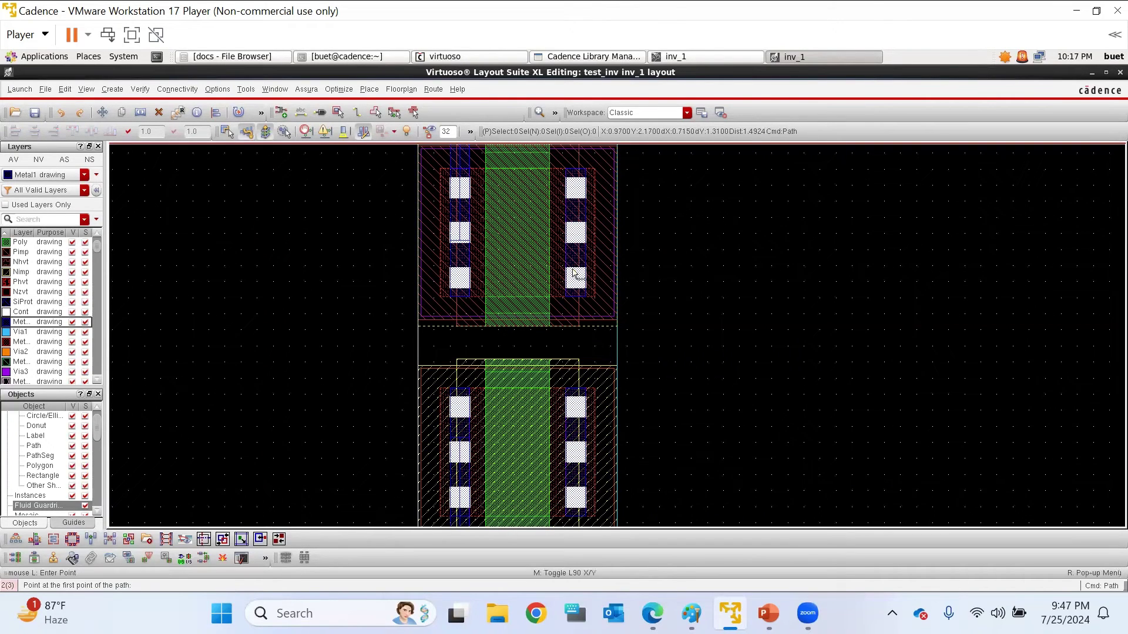
click(576, 217)
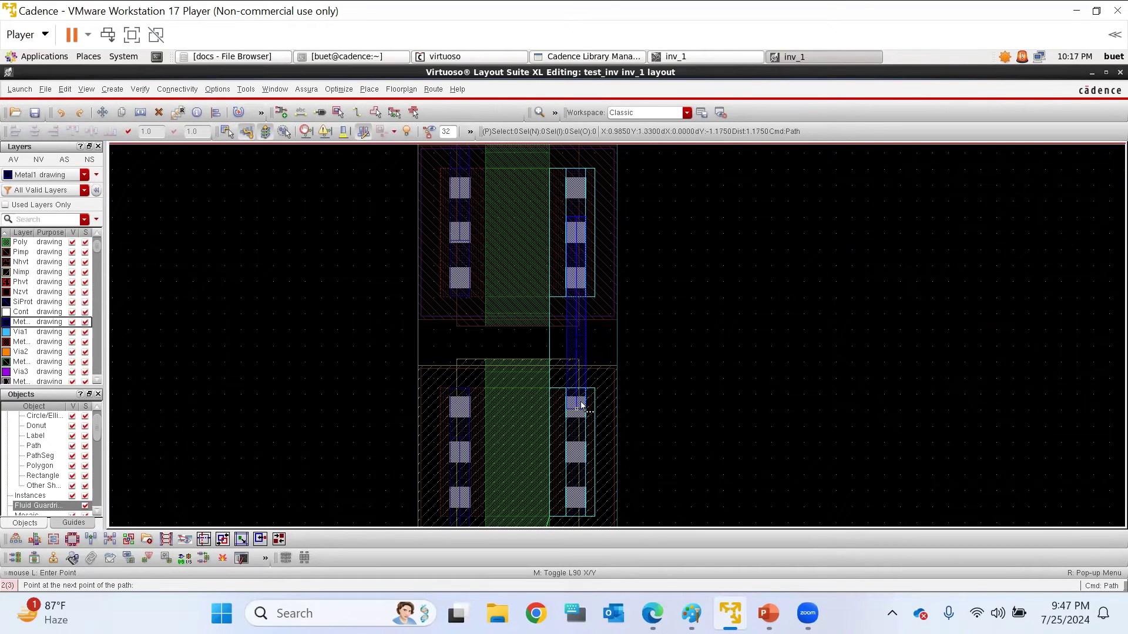
key(Escape)
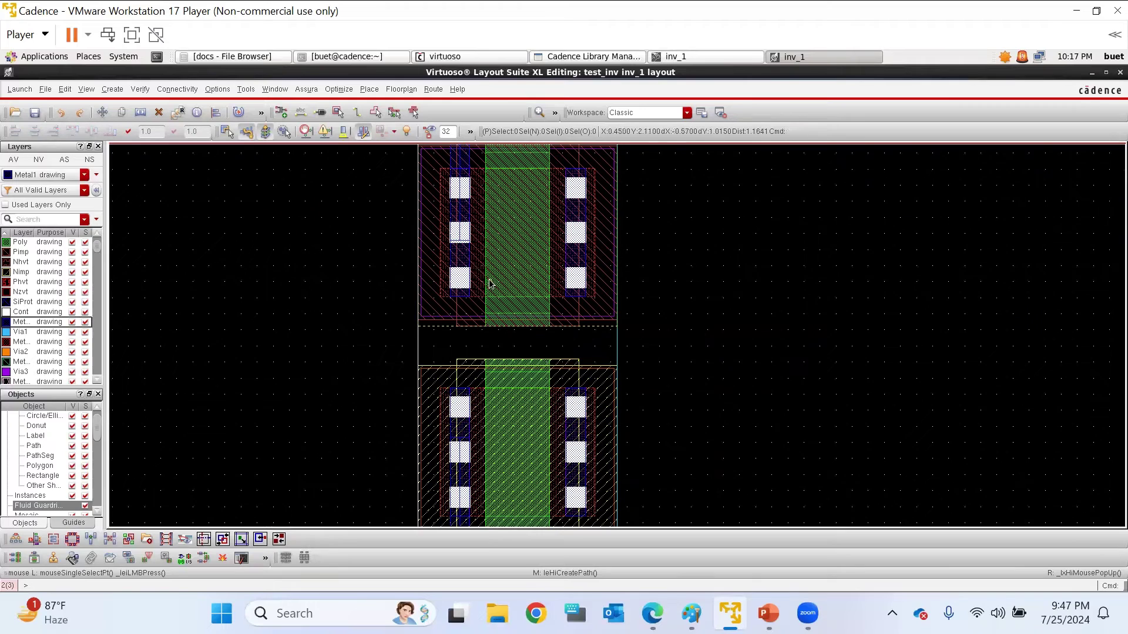
Draw a vertical Metal1 path joining the upper transistor's right contacts to the lower transistor's right contacts
ctrl+scroll(492, 281, down, 2)
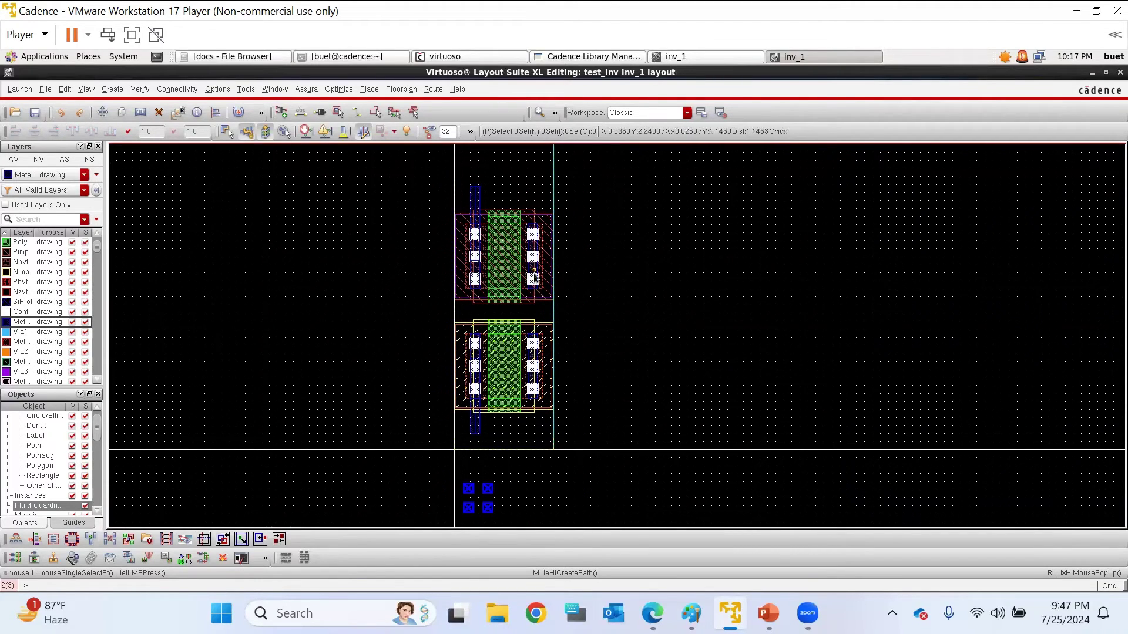
ctrl+scroll(533, 299, up, 2)
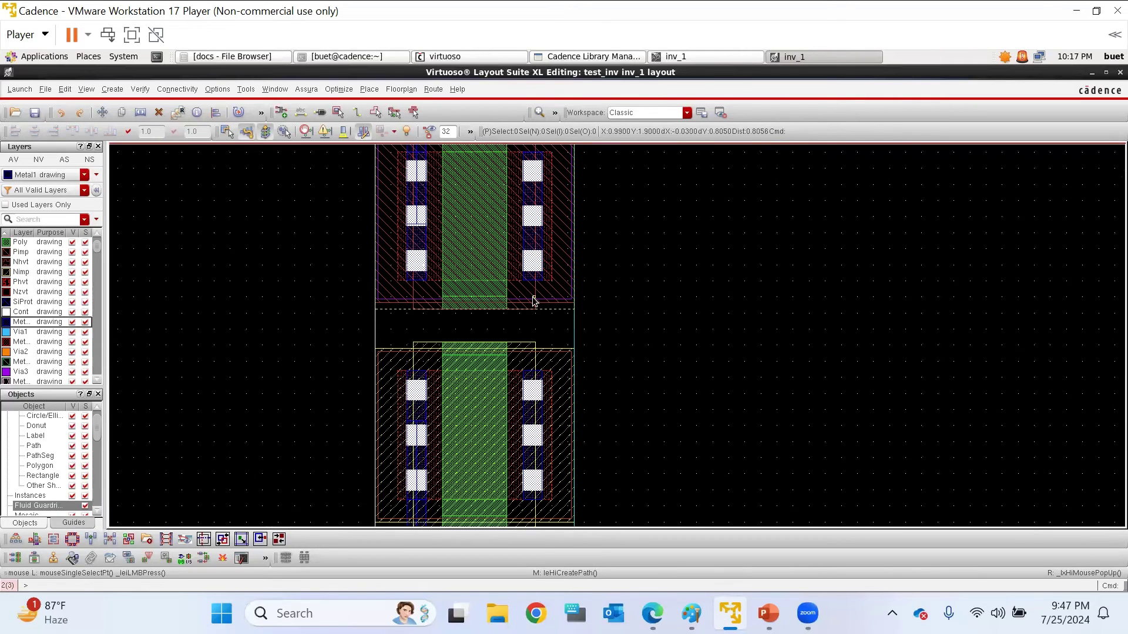
key(p)
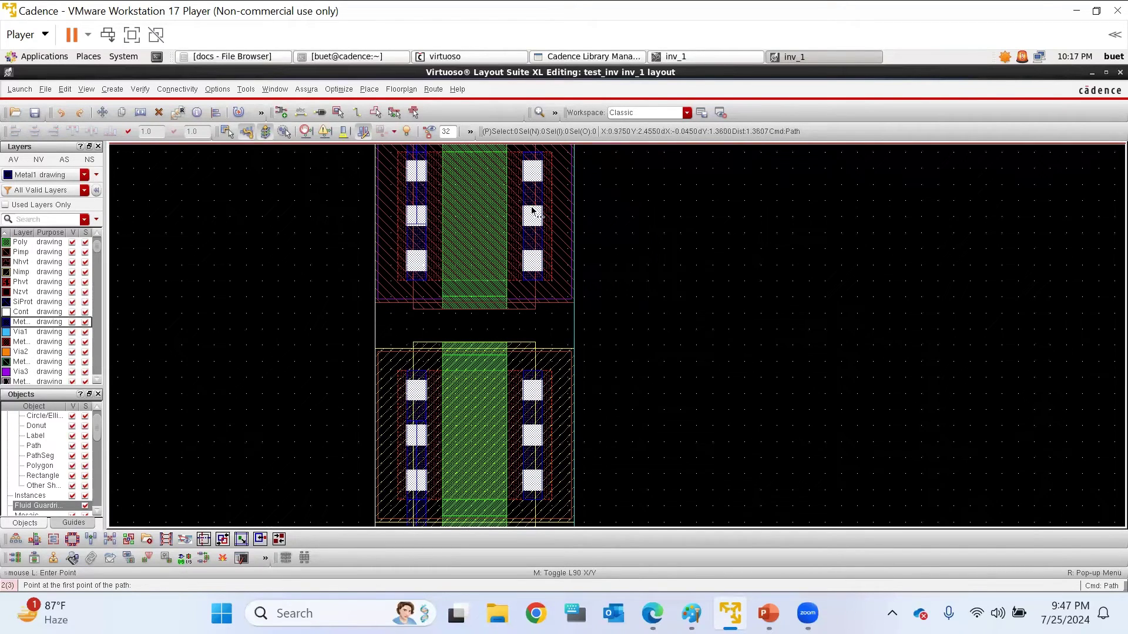
click(532, 211)
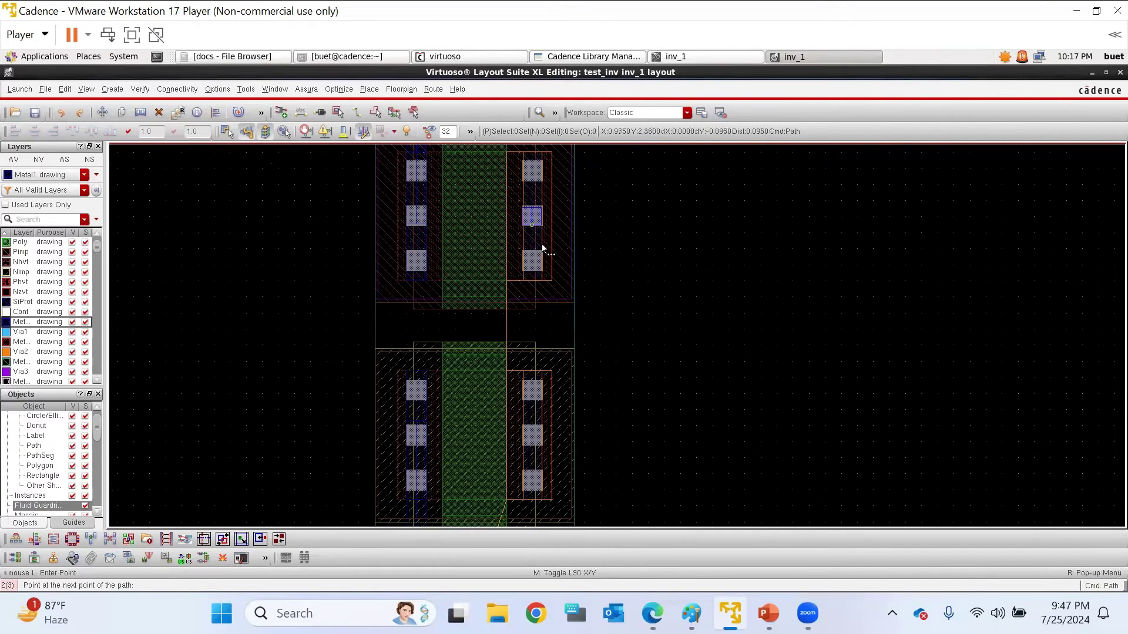
double_click(539, 451)
Quick Align the connecting Metal1 path's right edge to the right edge of the upper transistor's right contact metal
ctrl+scroll(539, 291, up, 2)
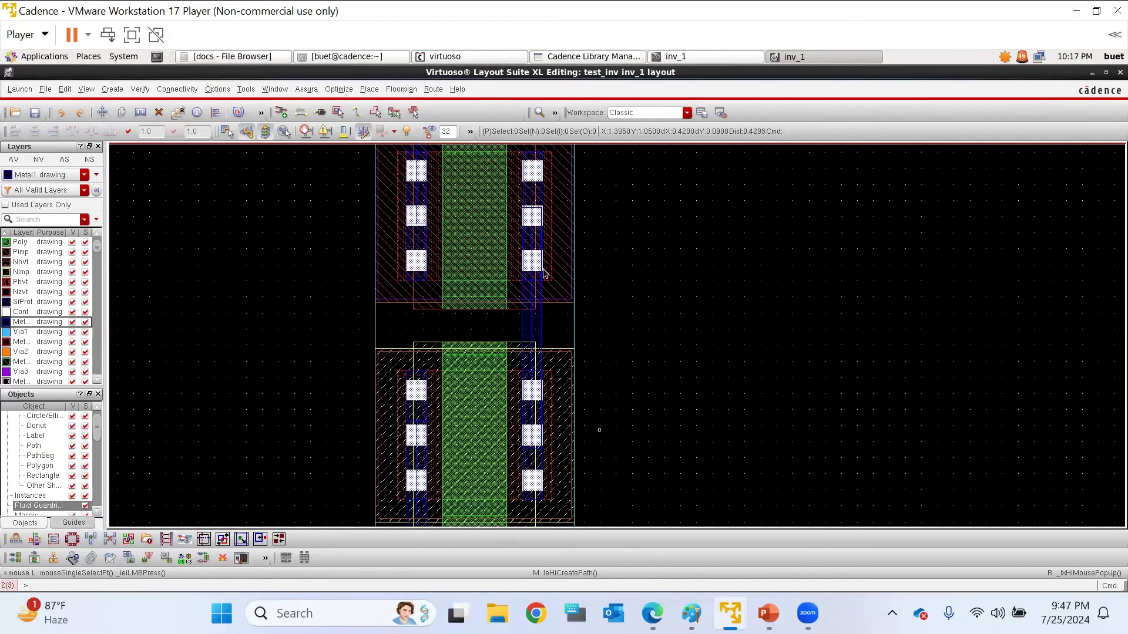
scroll(539, 290, down, 3)
ctrl+scroll(531, 478, up, 2)
click(551, 483)
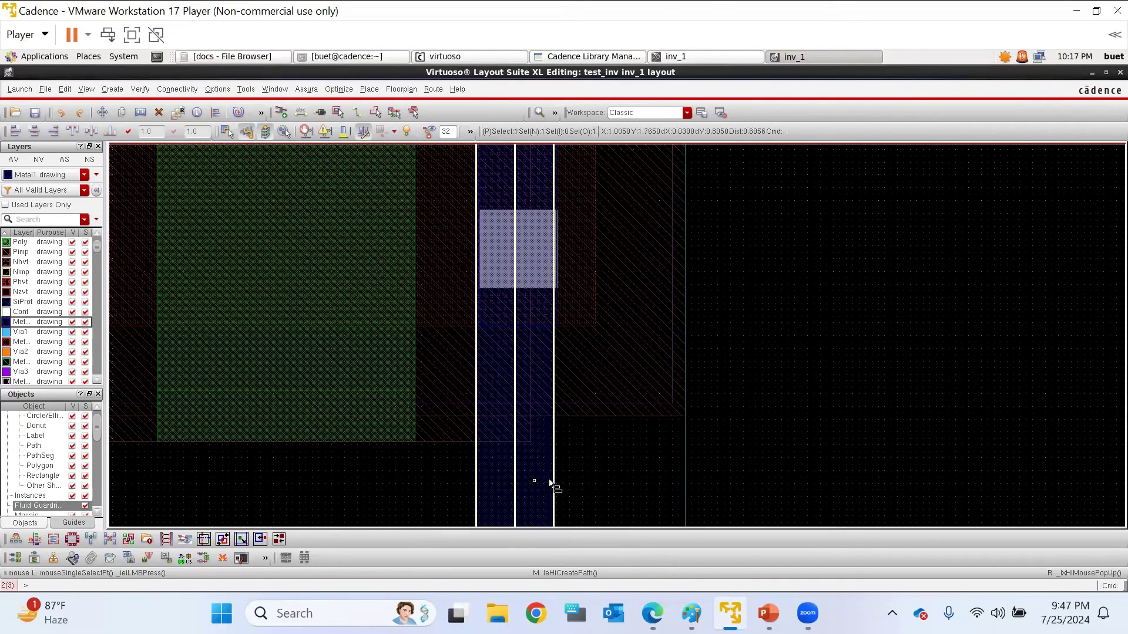
key(a)
click(553, 276)
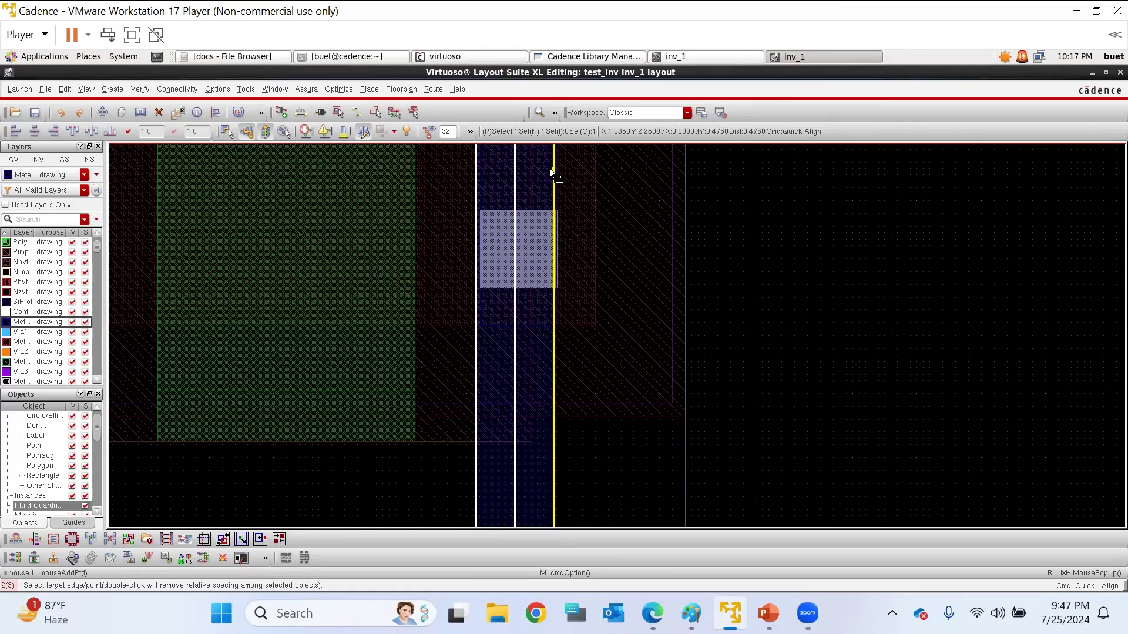
ctrl+scroll(554, 169, up, 2)
click(561, 225)
ctrl+scroll(521, 217, down, 2)
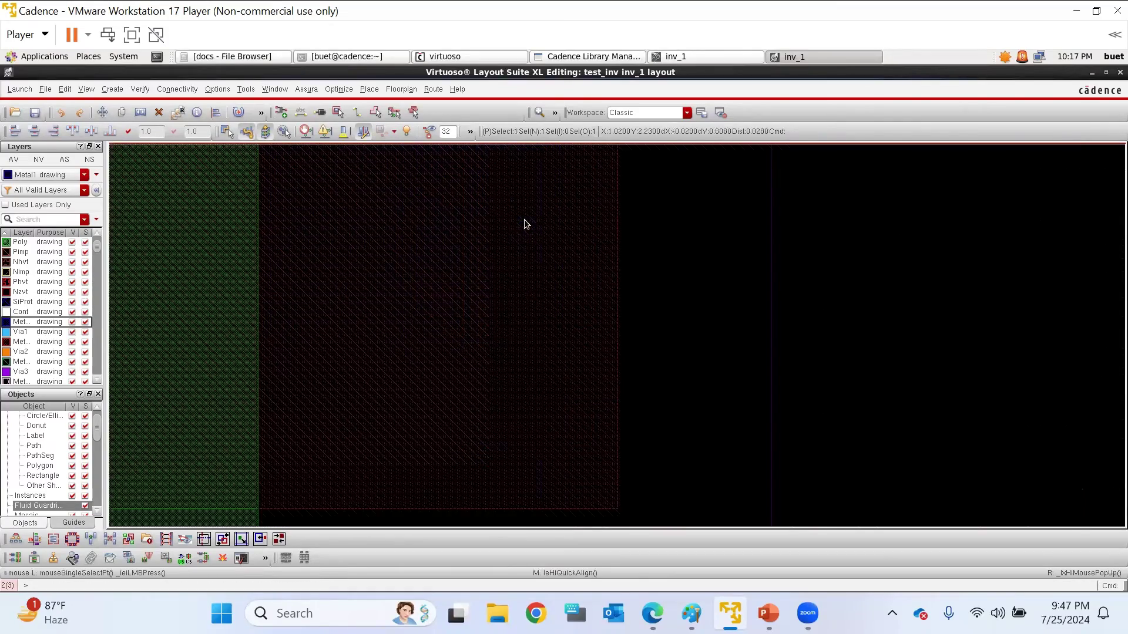
ctrl+scroll(554, 397, down, 3)
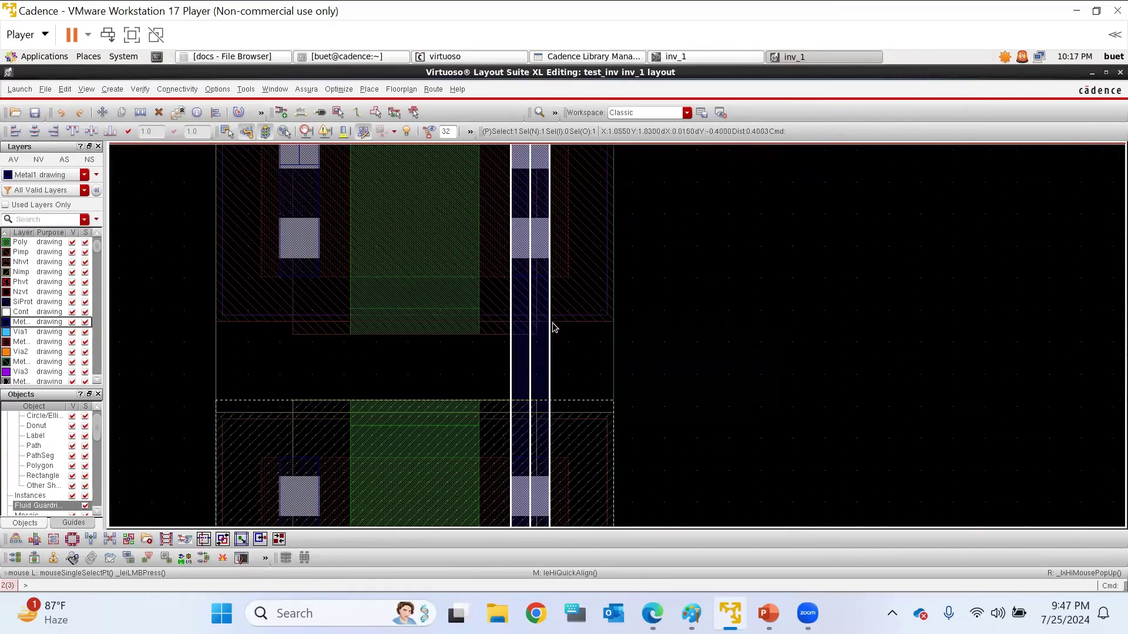
Examine the gap between the upper and lower transistors' poly gates and the Metal1 connection beside them
click(674, 346)
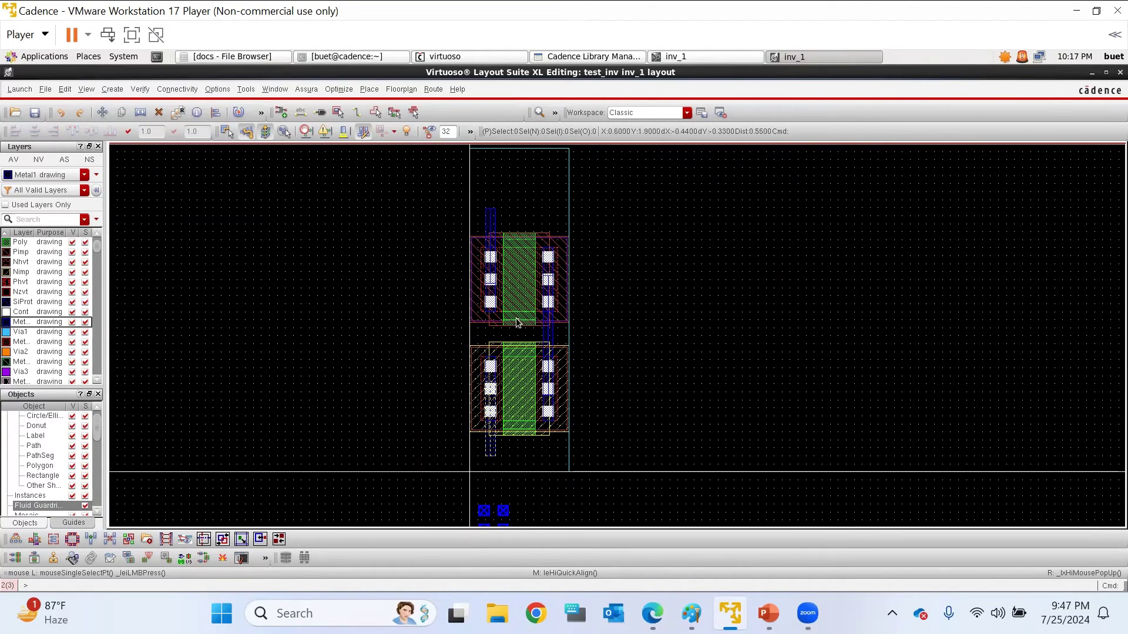
ctrl+scroll(519, 323, up, 3)
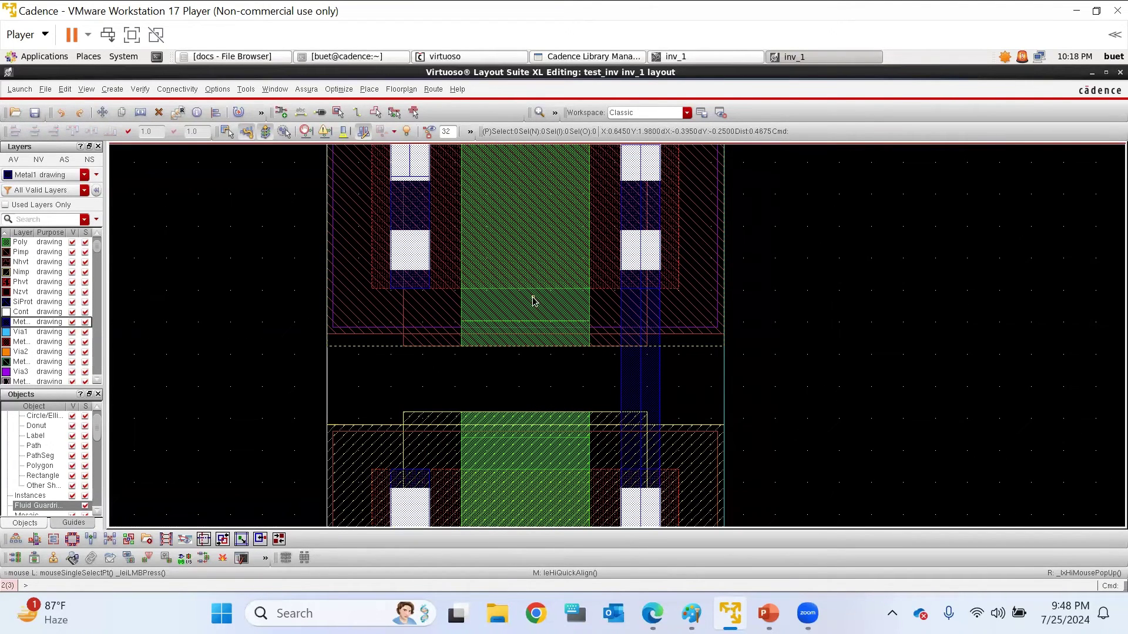
ctrl+scroll(536, 301, down, 2)
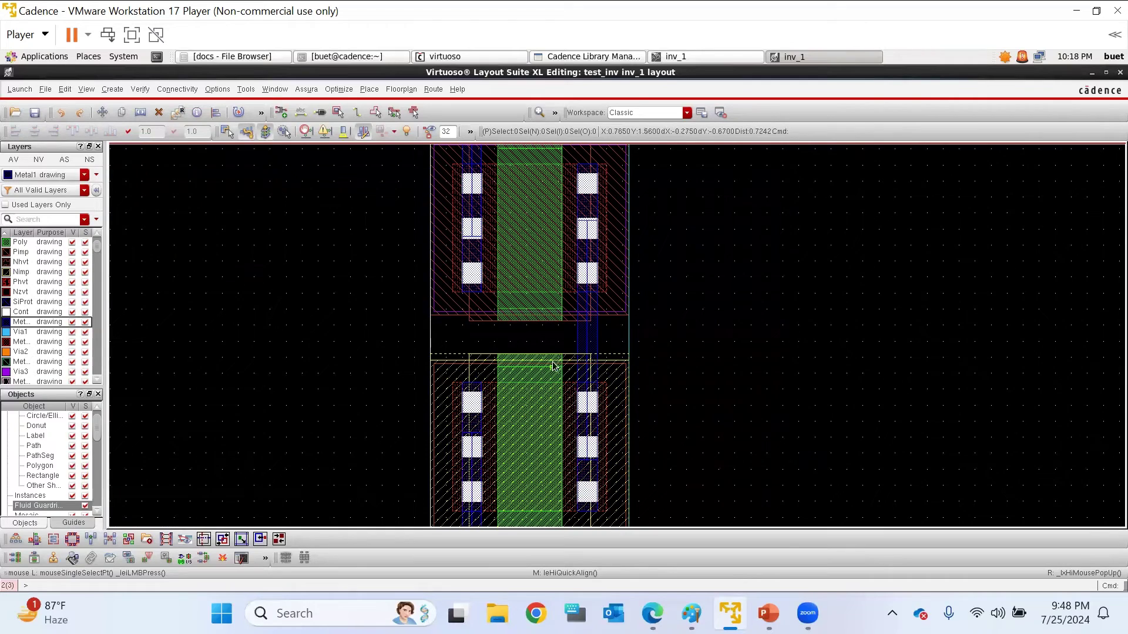
ctrl+scroll(553, 370, up, 2)
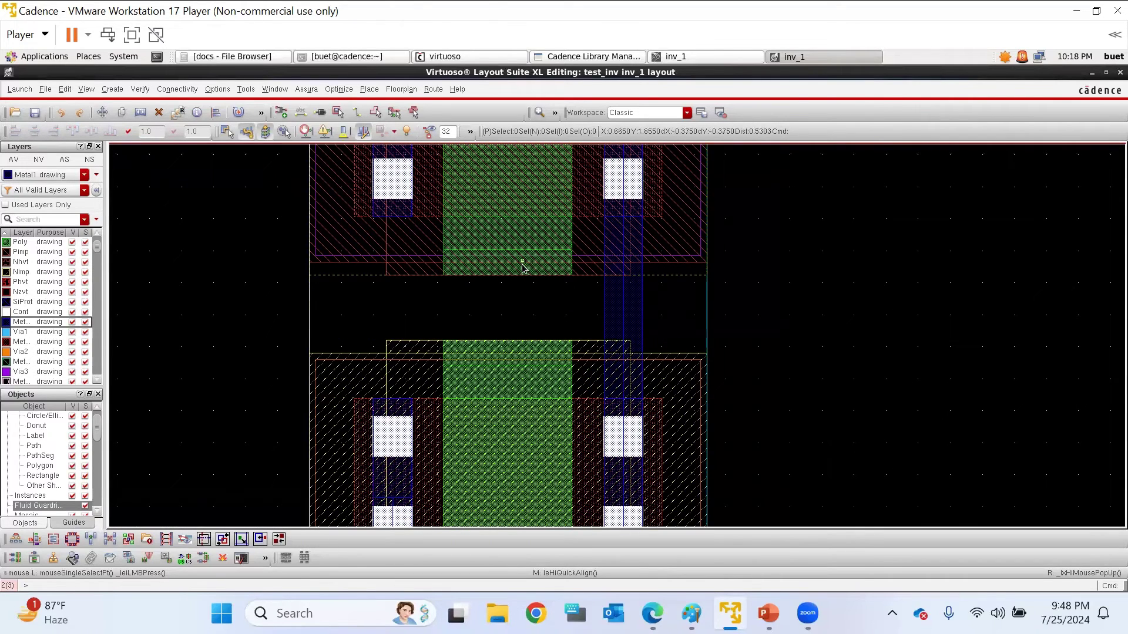
ctrl+scroll(520, 294, down, 2)
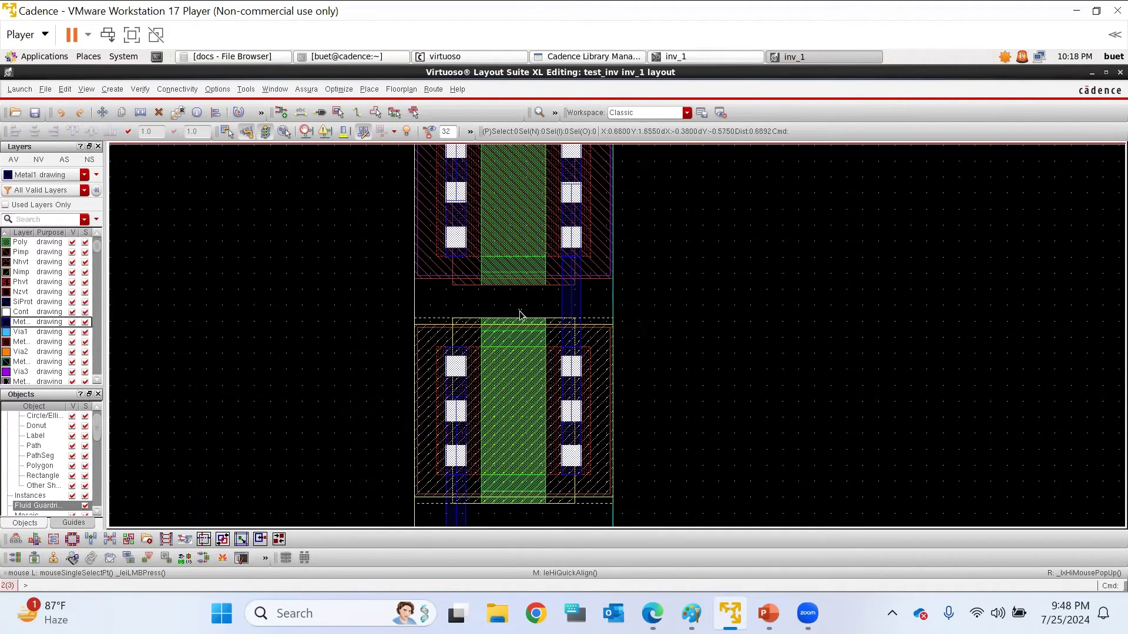
ctrl+scroll(523, 310, up, 2)
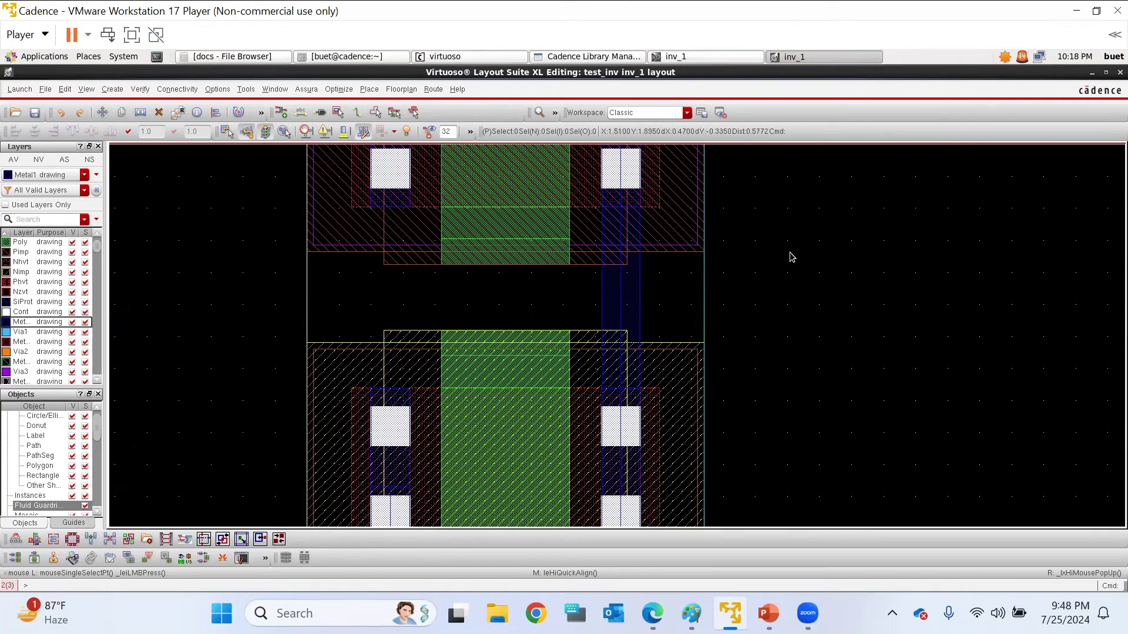
ctrl+scroll(781, 261, down, 4)
ctrl+scroll(615, 270, up, 2)
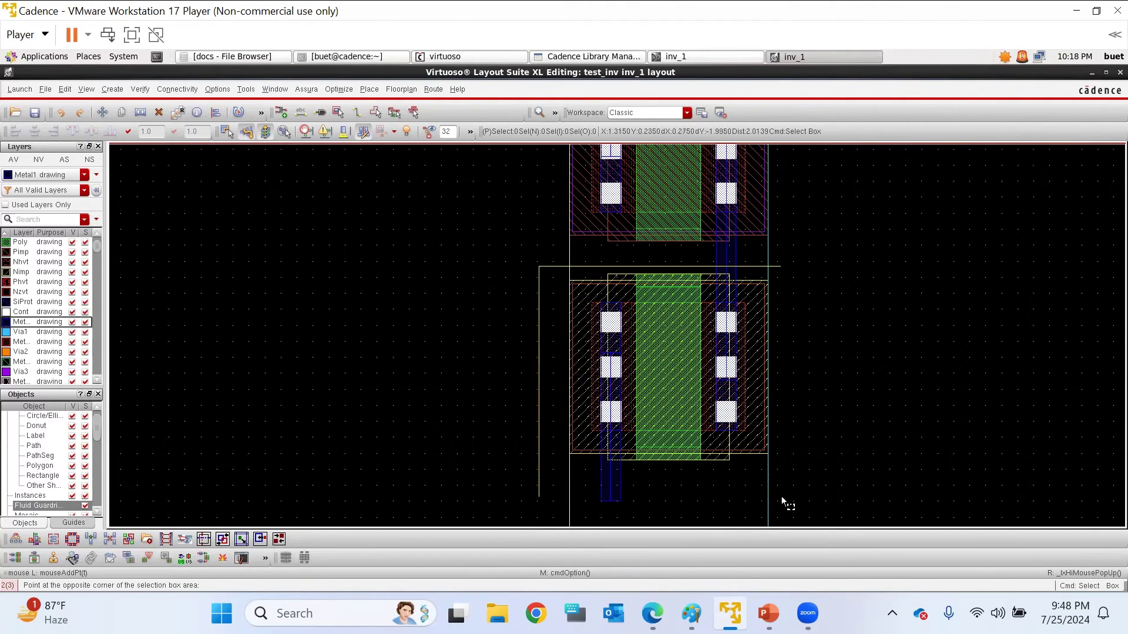
ctrl+scroll(746, 238, up, 2)
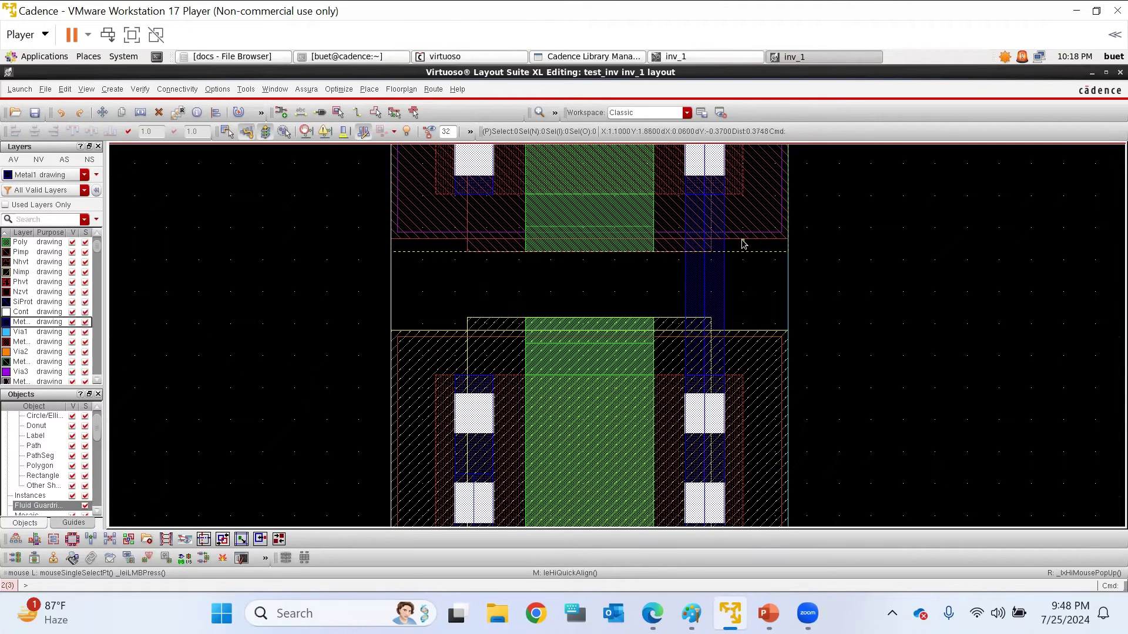
Place a single M1_POv via on the upper end of the lower transistor's poly gate
key(o)
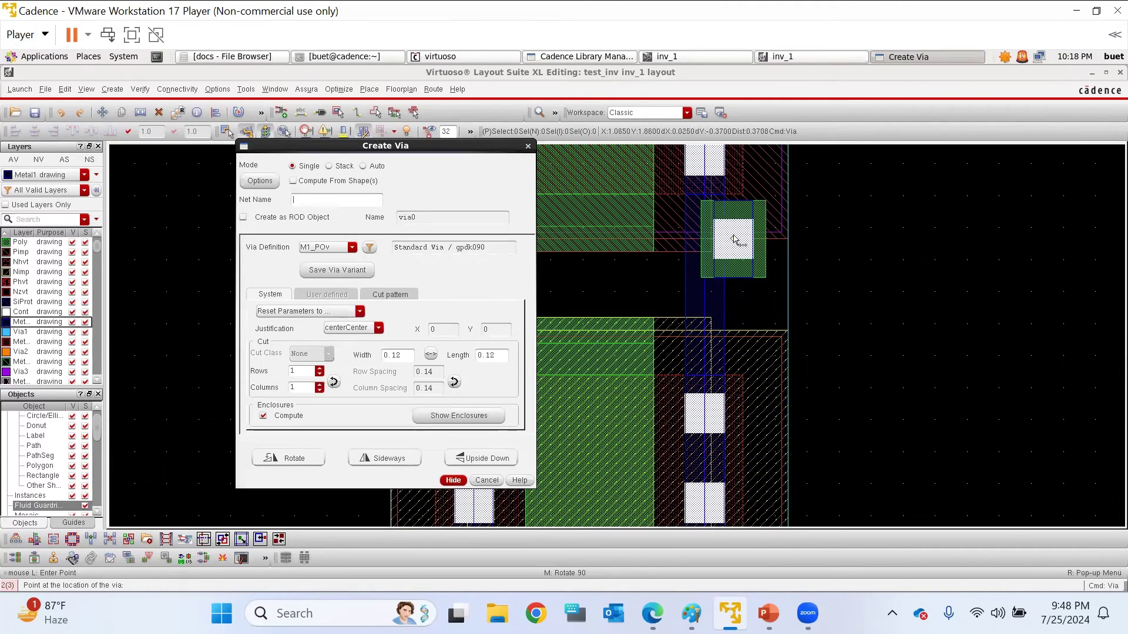
click(473, 481)
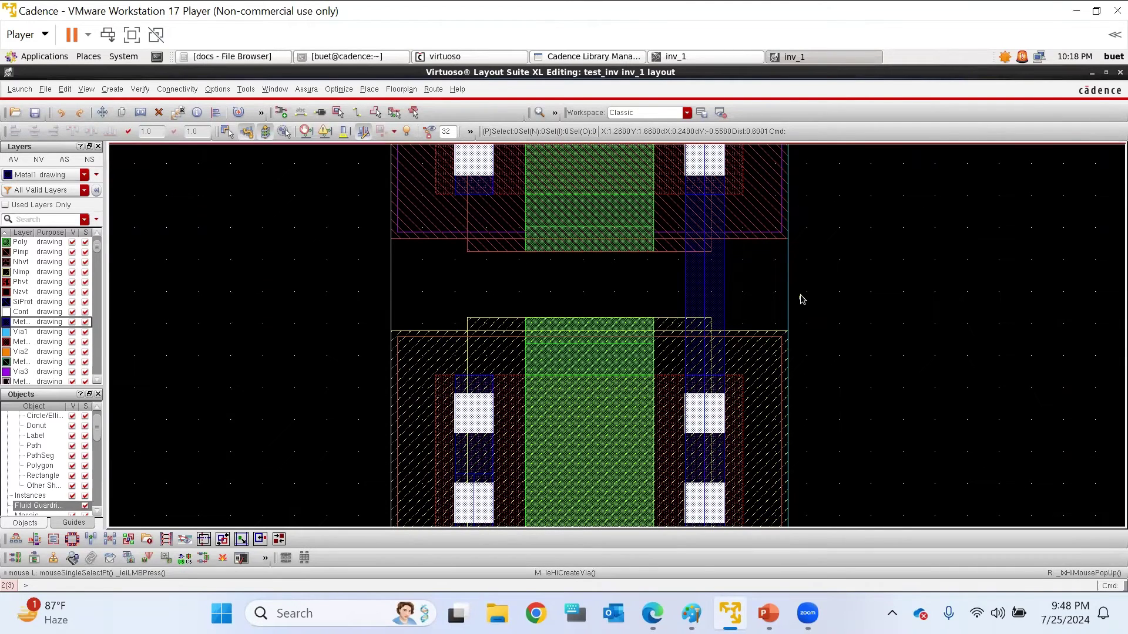
key(o)
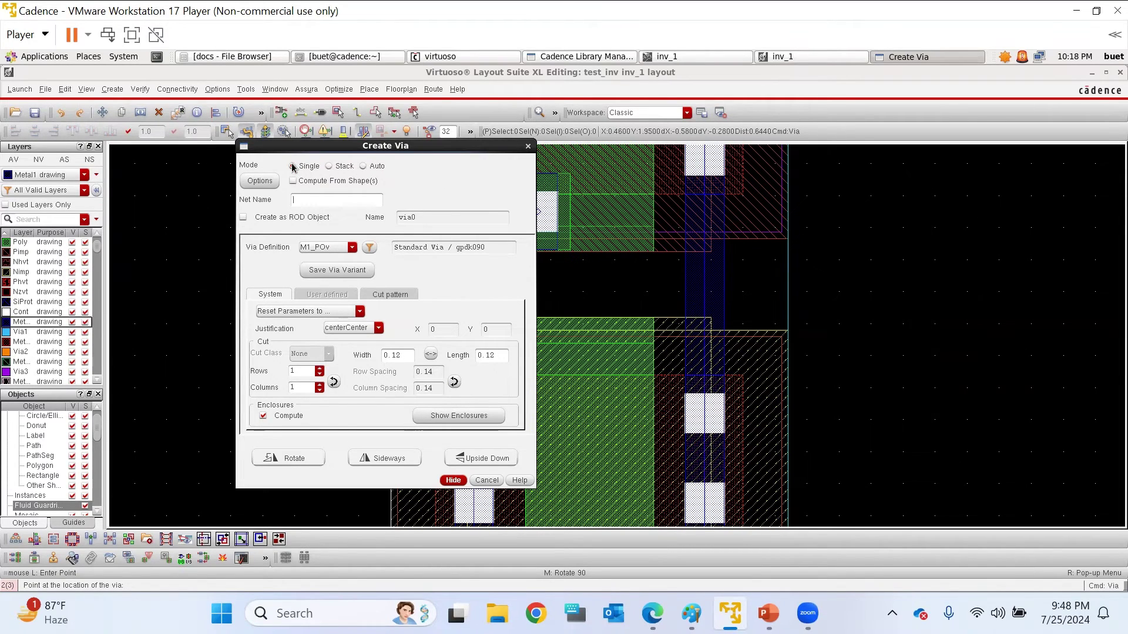
click(320, 249)
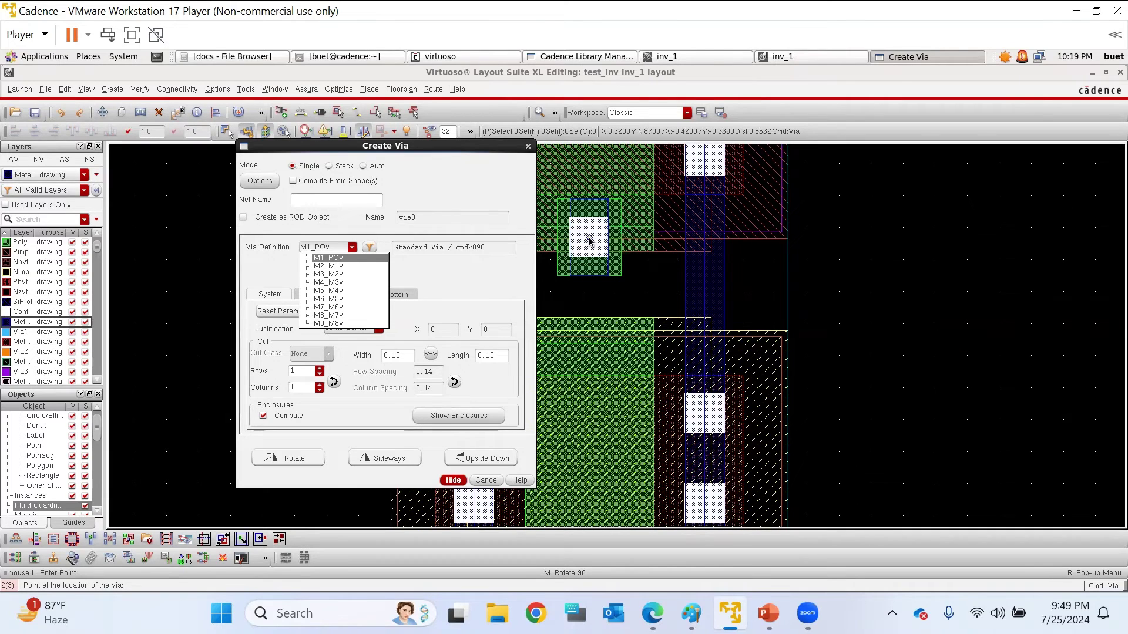
click(351, 259)
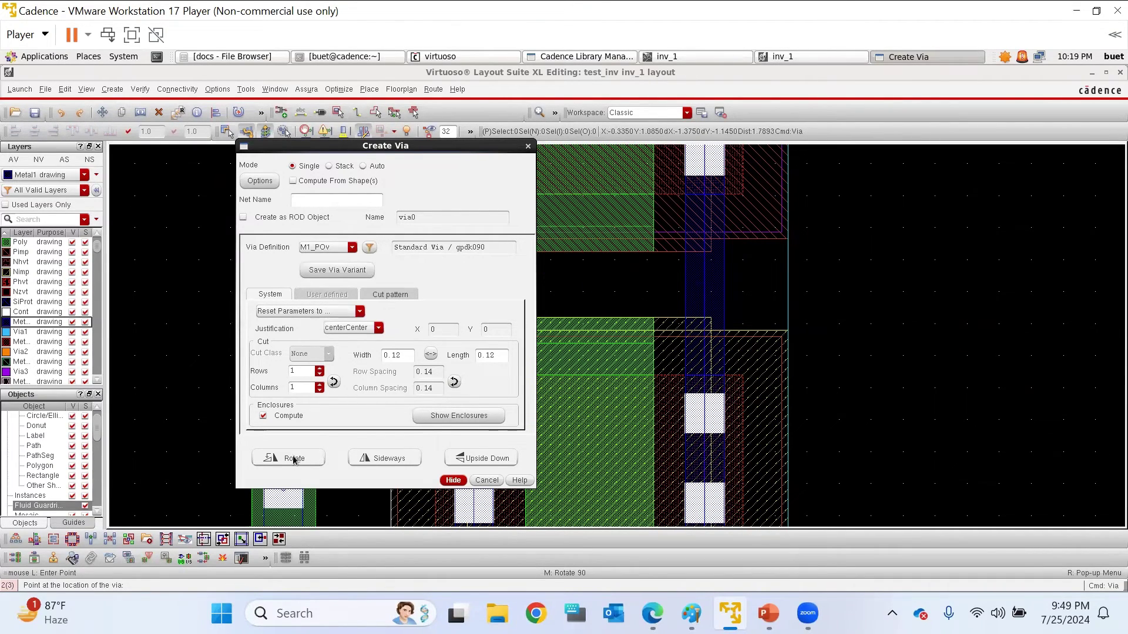
click(453, 480)
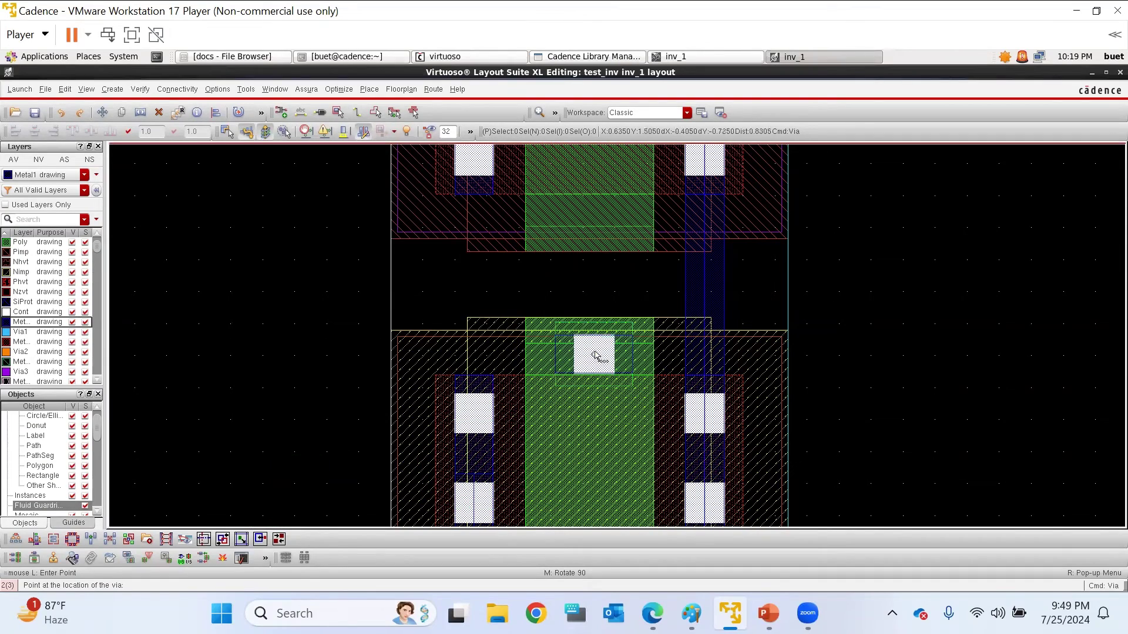
ctrl+scroll(594, 329, up, 1)
ctrl+scroll(595, 332, up, 1)
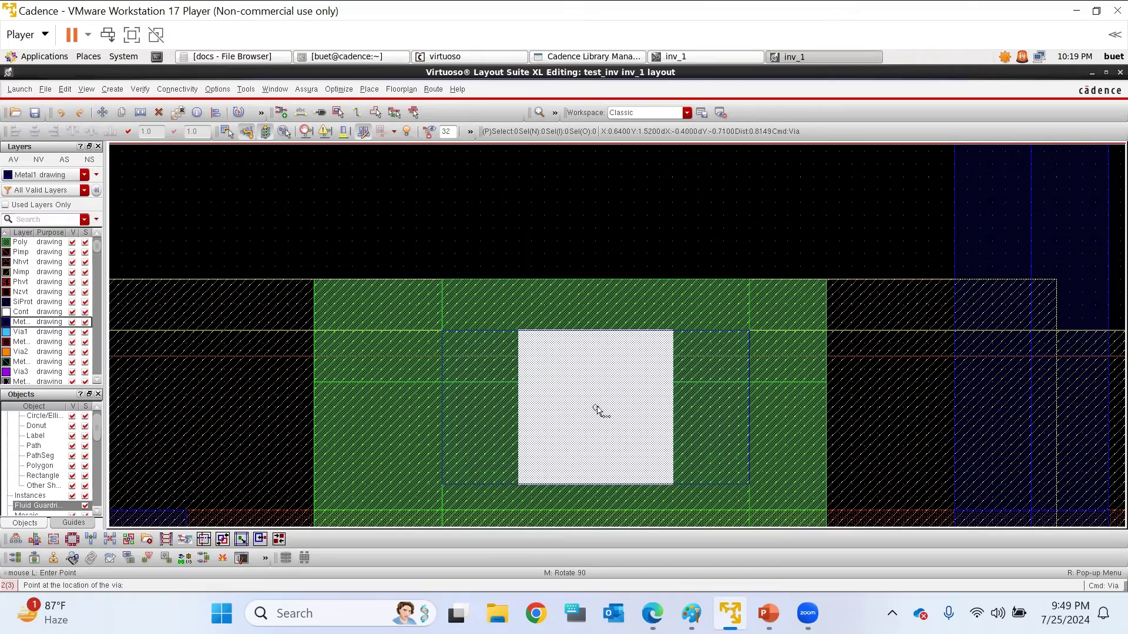
click(585, 465)
Place a second M1_POv via on the lower end of the upper transistor's poly gate
ctrl+scroll(584, 465, down, 2)
ctrl+scroll(587, 337, up, 1)
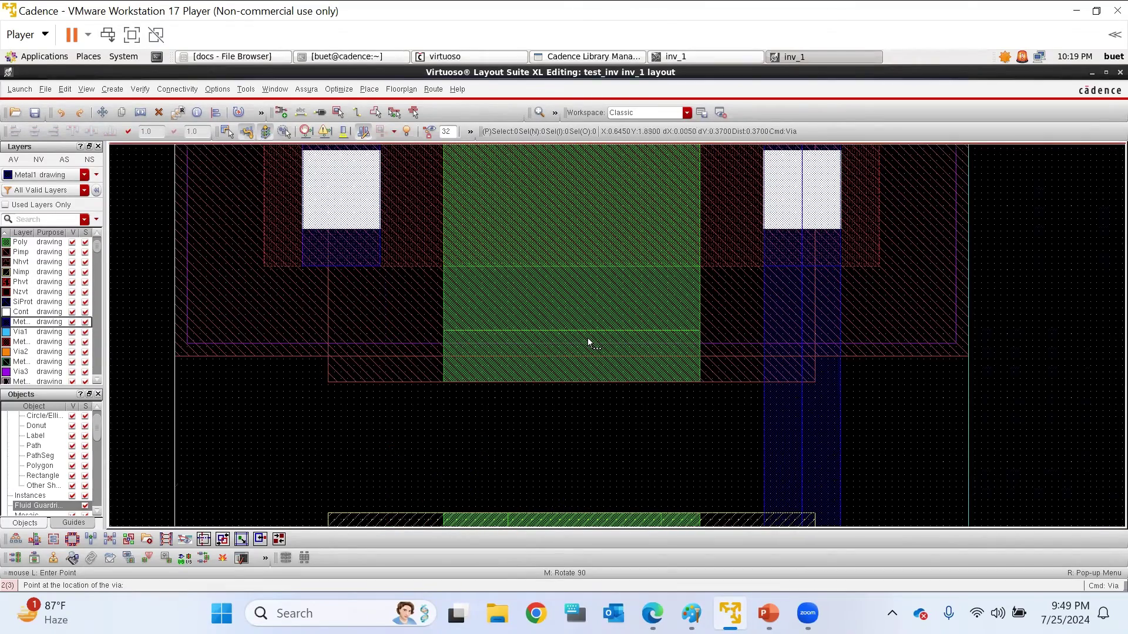
ctrl+scroll(585, 329, up, 1)
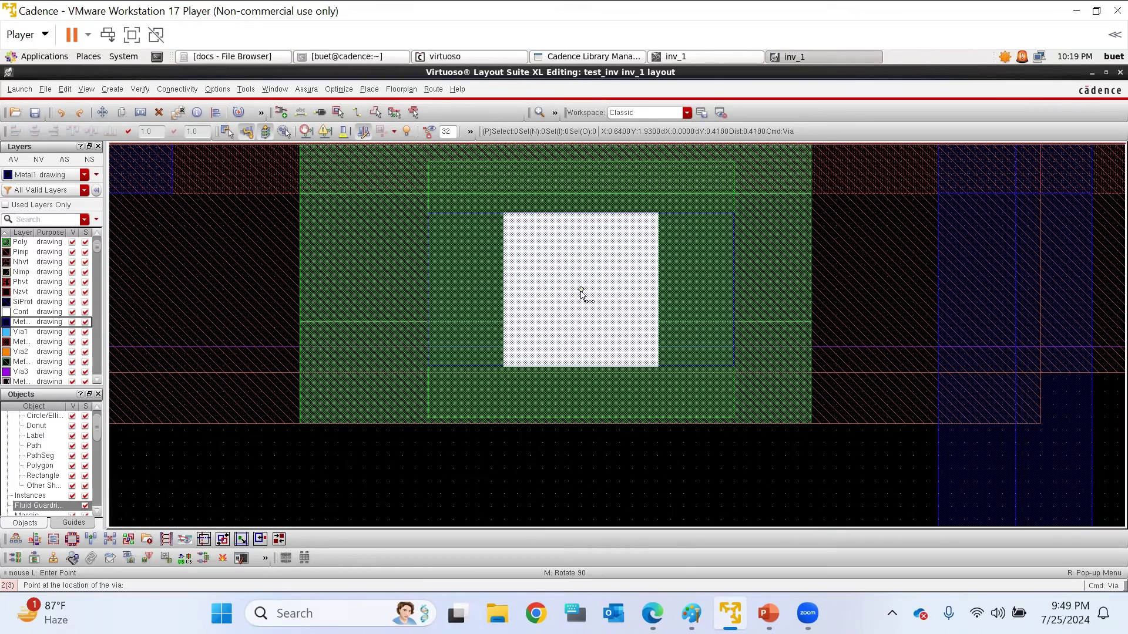
ctrl+scroll(578, 297, down, 2)
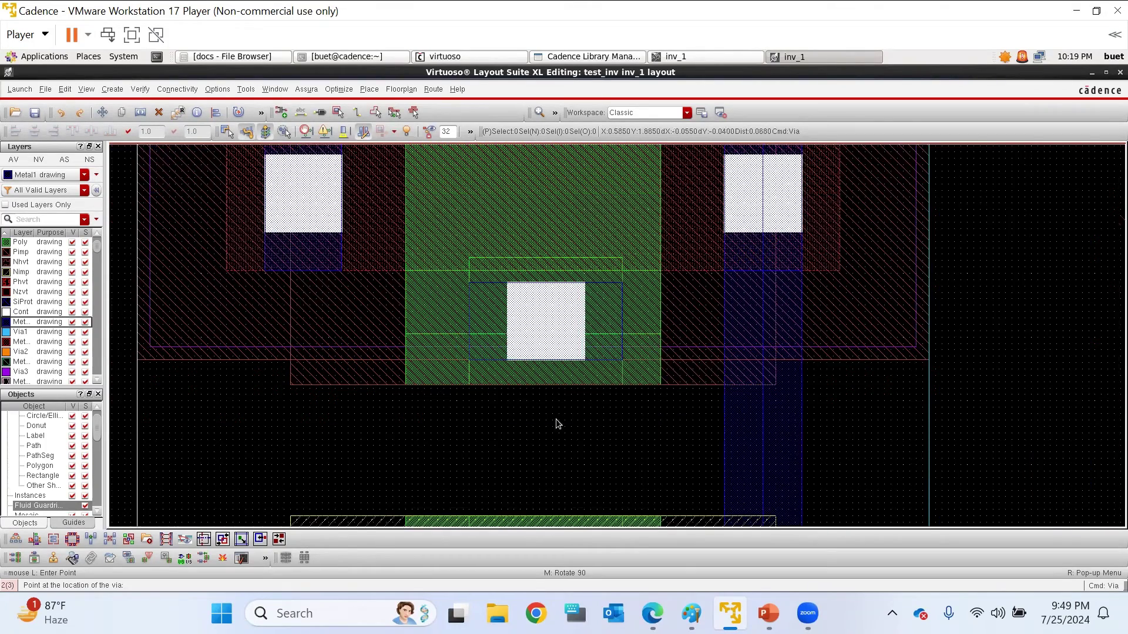
scroll(558, 424, down, 1)
key(Escape)
Quick Align the right edge of the upper gate via with the right edge of the lower gate via
click(545, 379)
key(a)
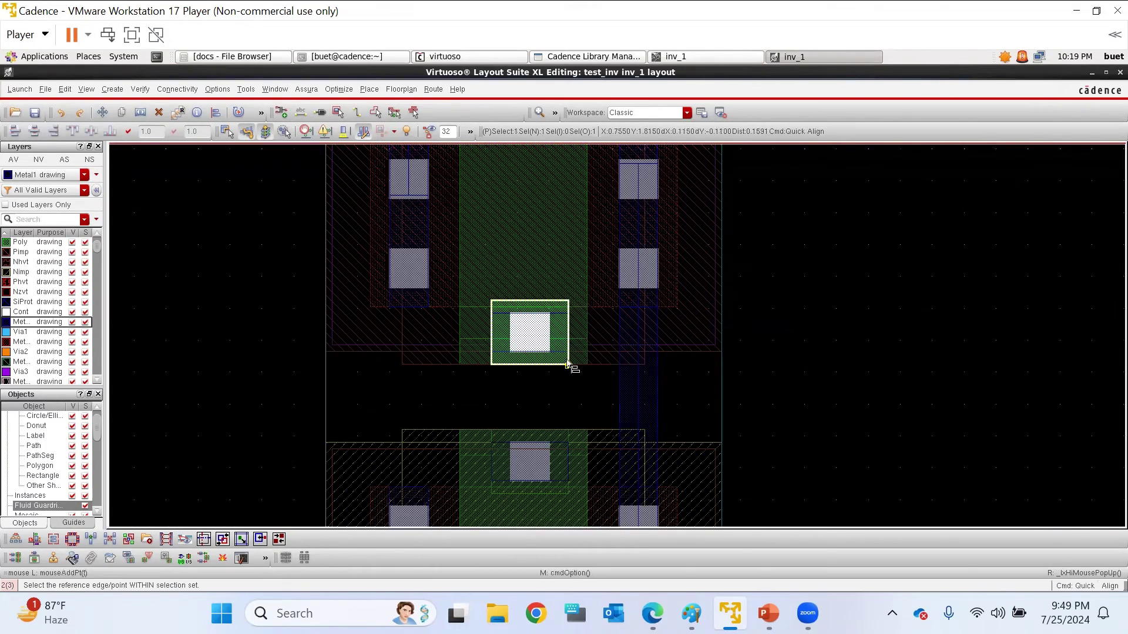
click(567, 322)
ctrl+scroll(569, 322, up, 2)
ctrl+scroll(552, 294, down, 1)
scroll(564, 419, down, 1)
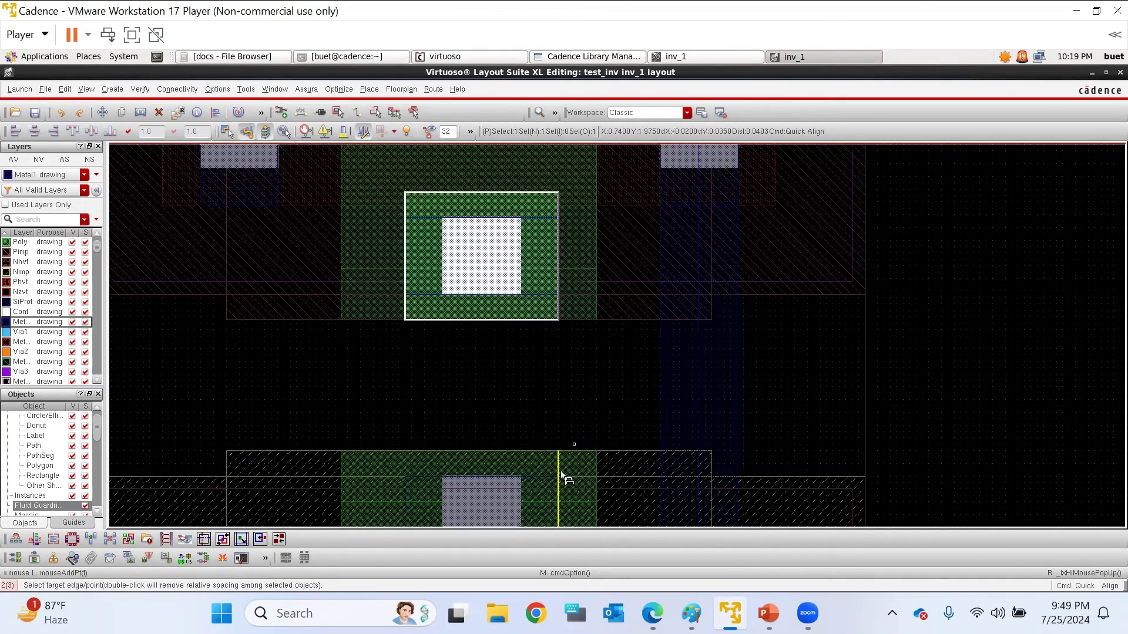
ctrl+scroll(558, 478, up, 2)
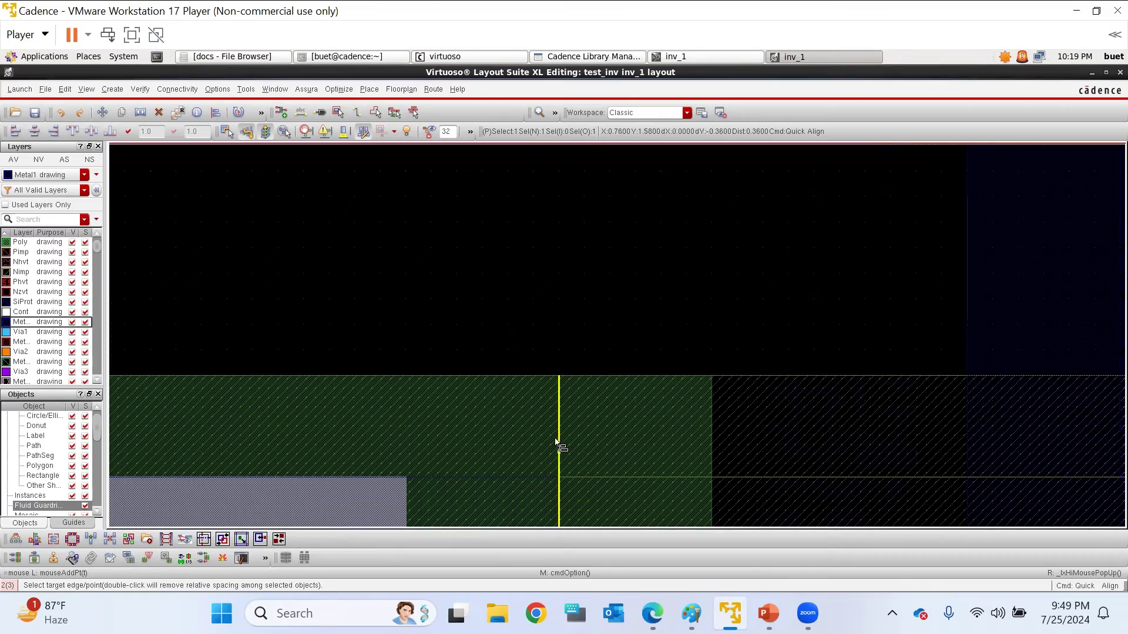
click(568, 411)
ctrl+scroll(519, 445, down, 2)
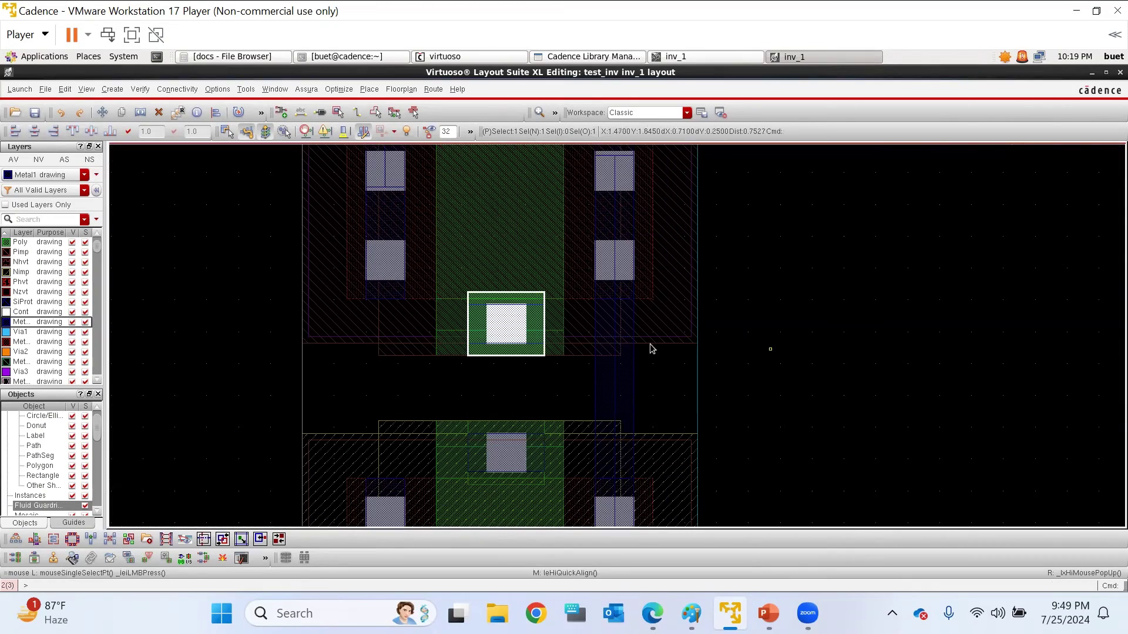
key(Escape)
ctrl+scroll(467, 317, up, 1)
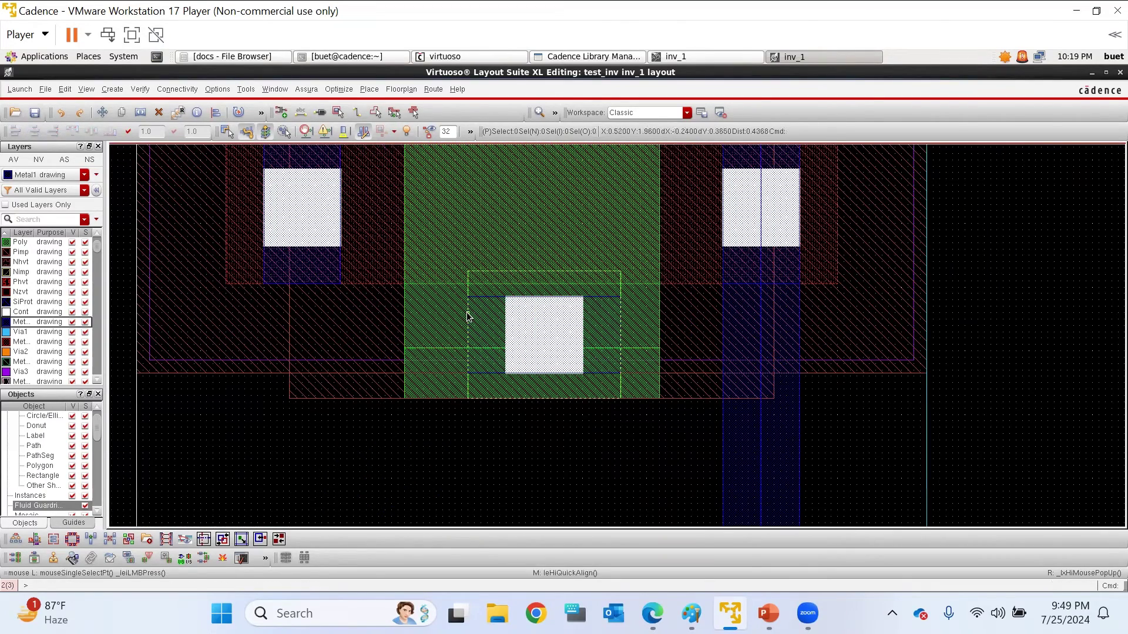
ctrl+scroll(484, 283, down, 1)
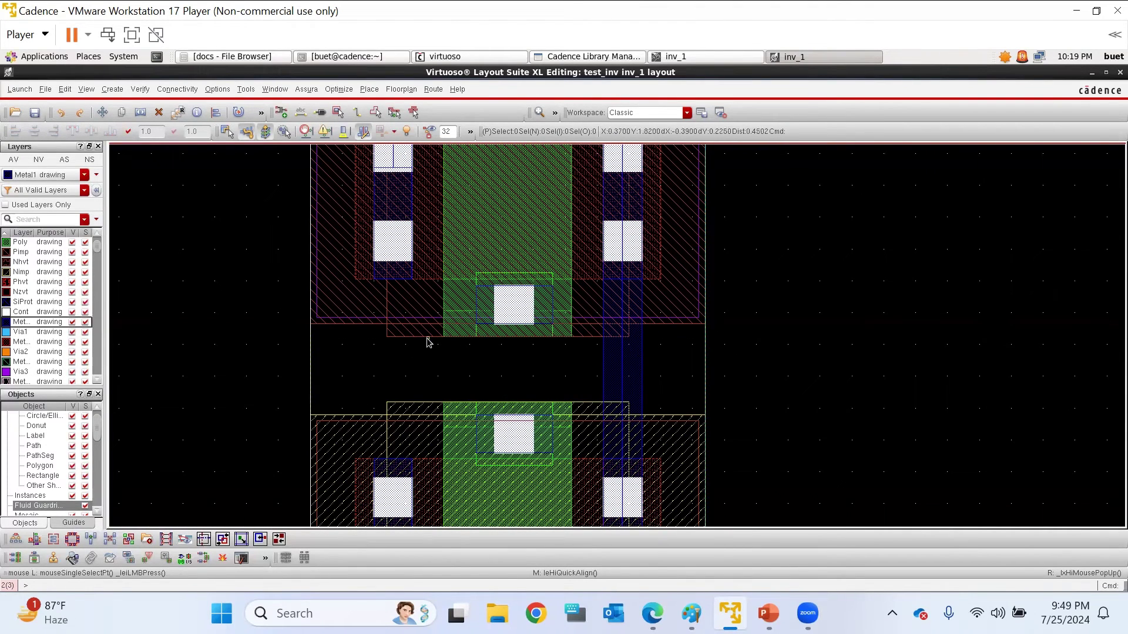
key(p)
click(508, 296)
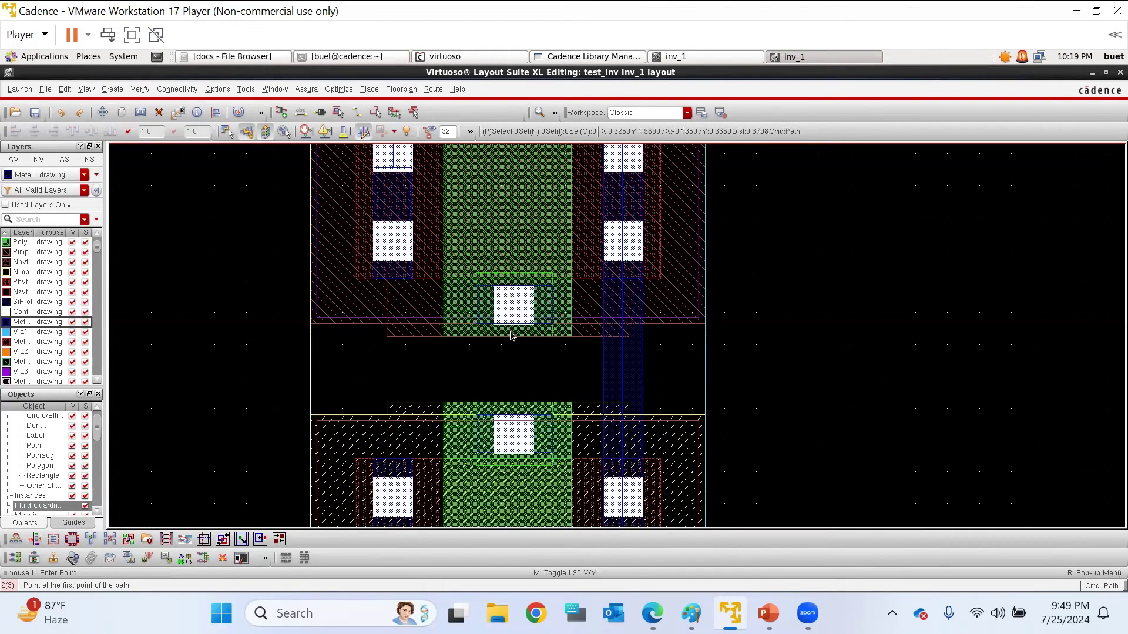
key(Escape)
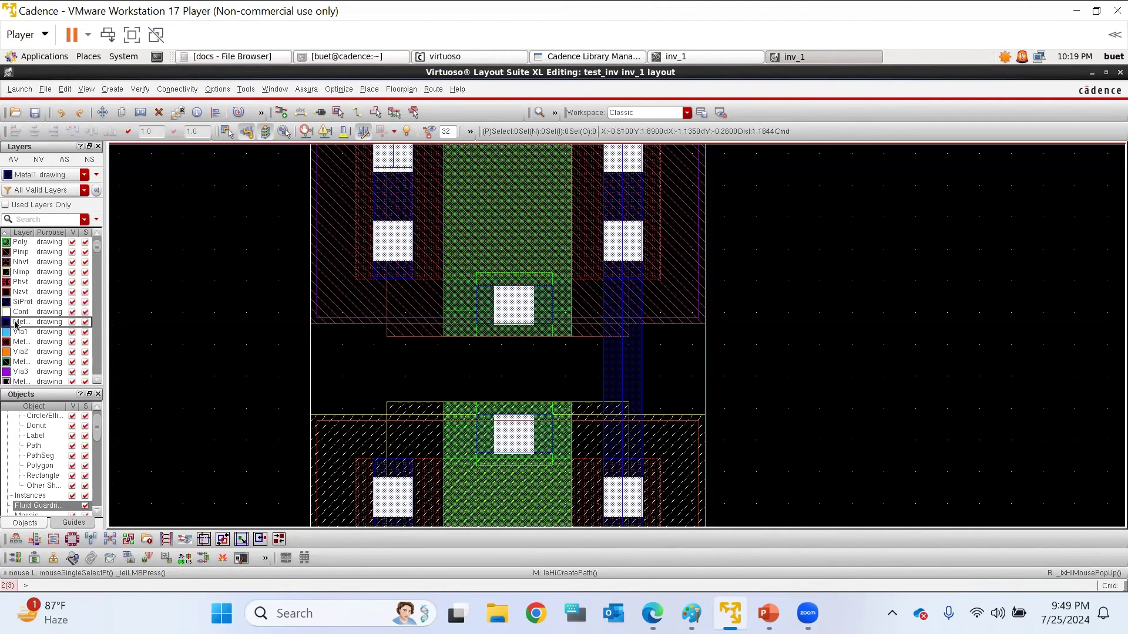
Draw a vertical Metal1 path from the upper gate via to the lower gate via
key(p)
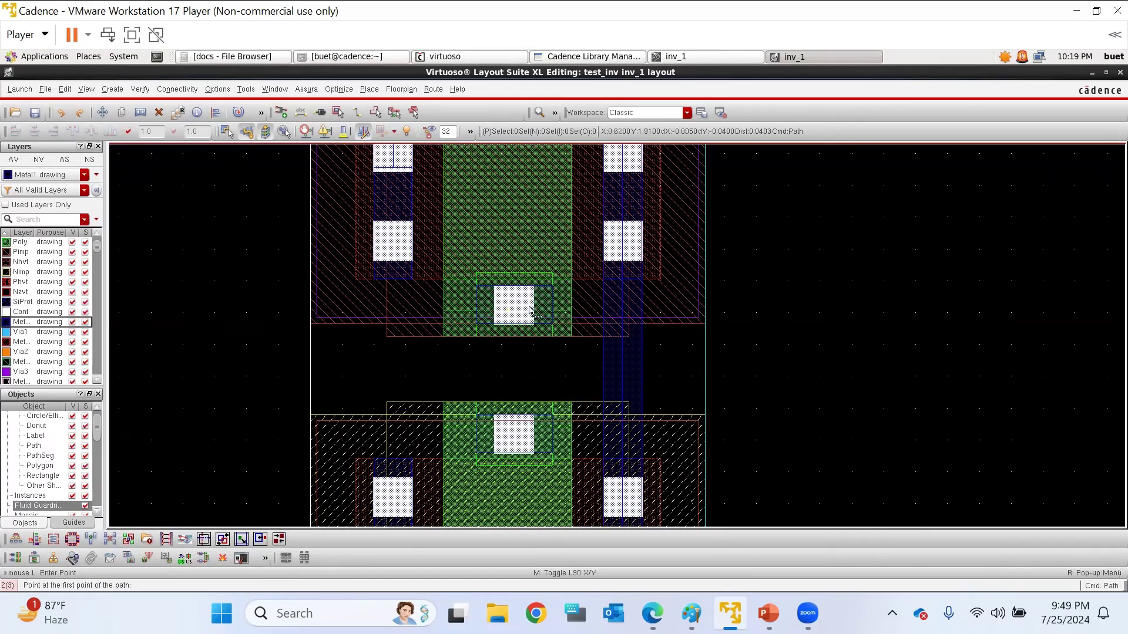
ctrl+scroll(557, 285, up, 2)
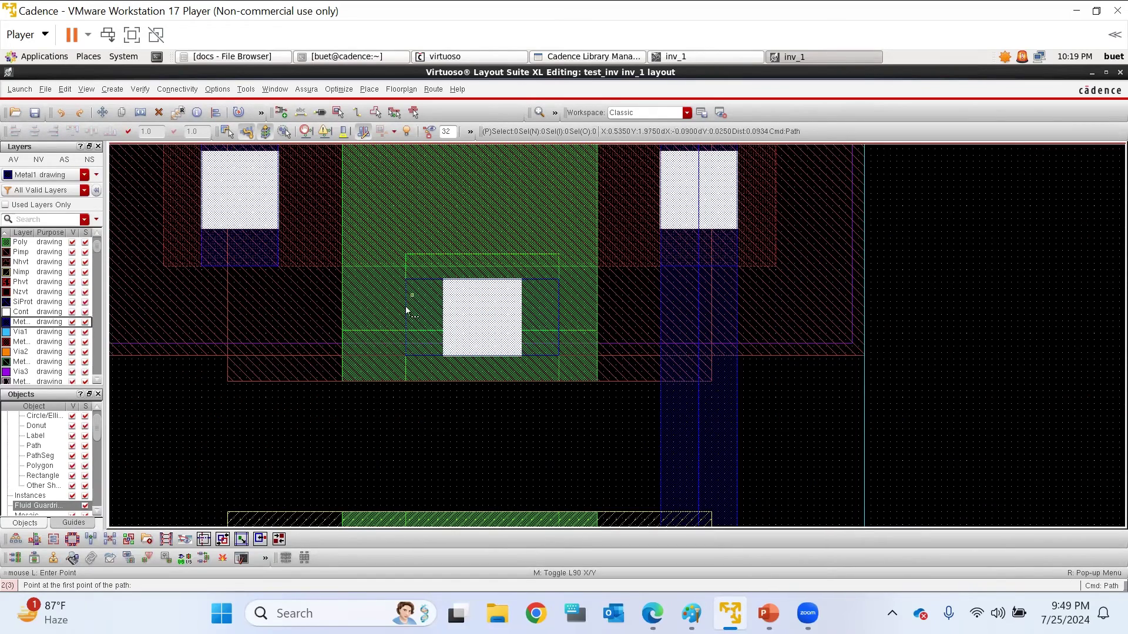
ctrl+scroll(504, 293, down, 2)
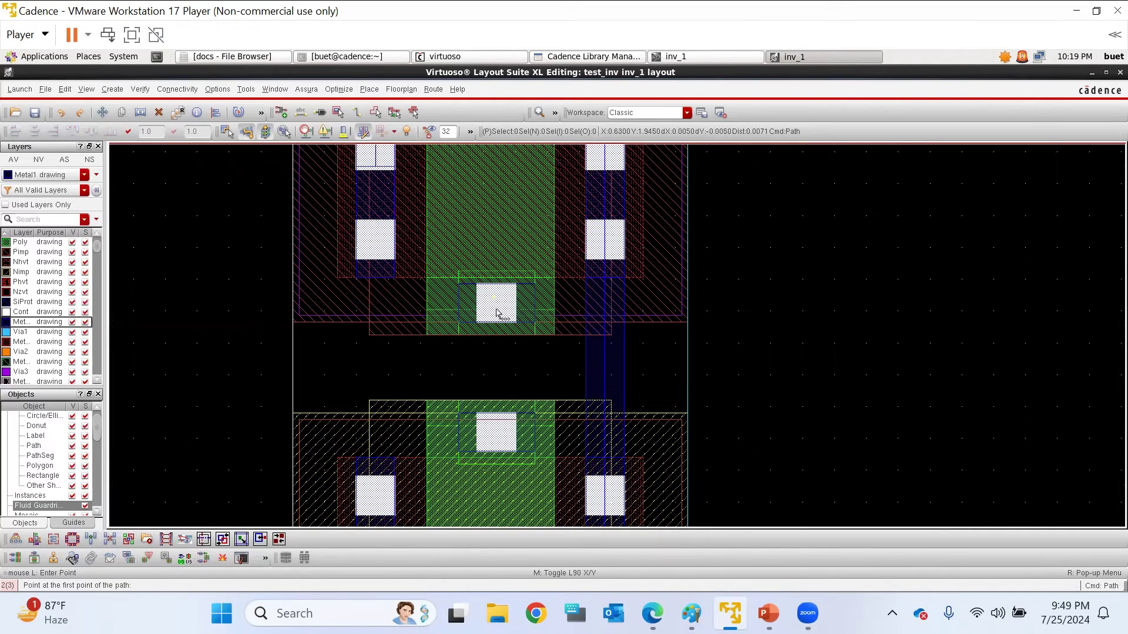
click(494, 299)
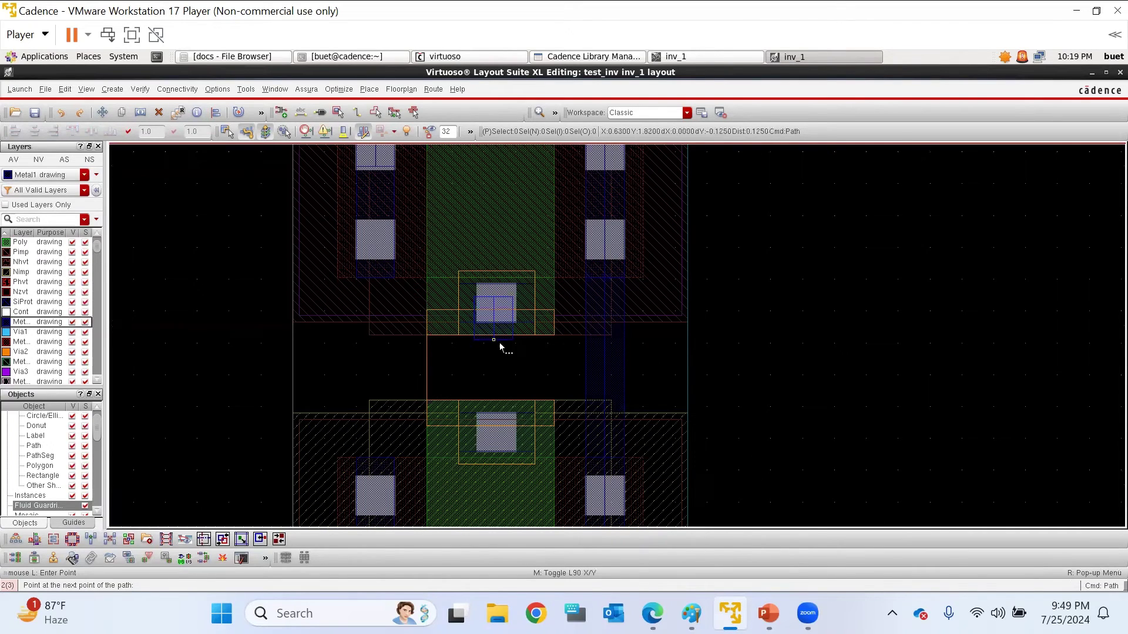
double_click(502, 437)
key(Escape)
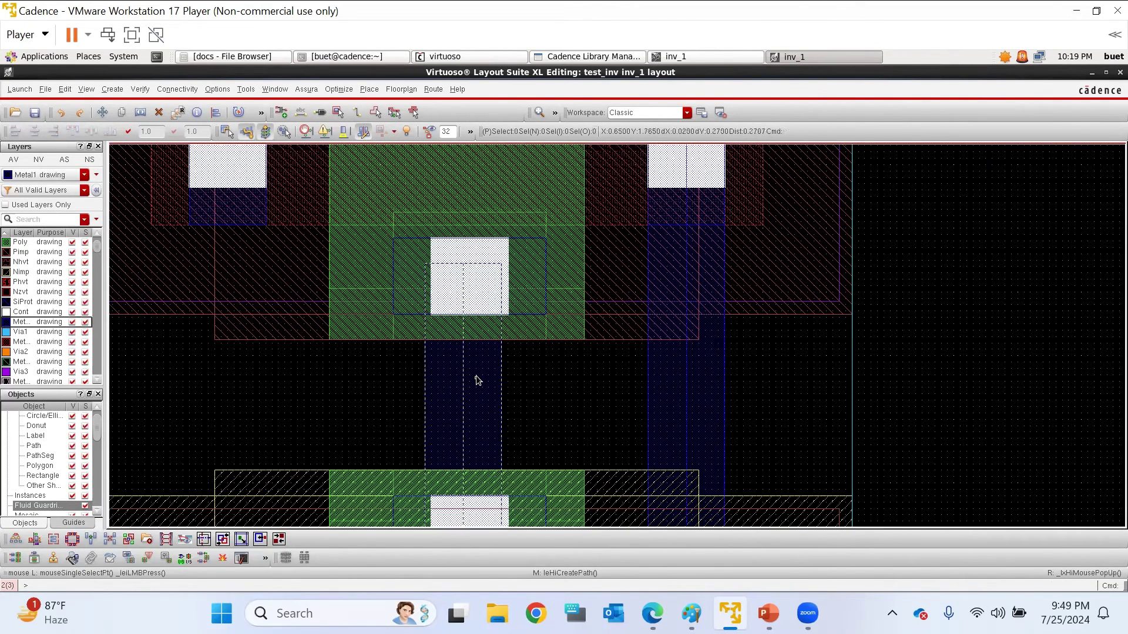
Try to Quick Align the upper right corner of the Metal1 path with the upper gate via, and clear the selection
click(489, 377)
key(a)
click(504, 263)
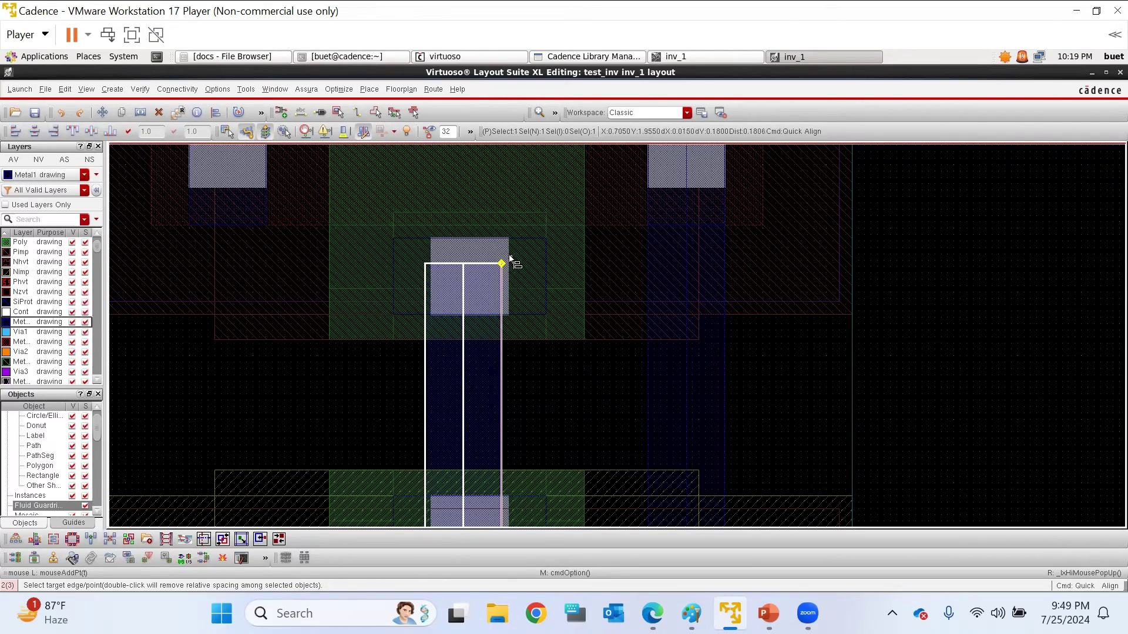
ctrl+scroll(505, 256, up, 2)
click(496, 269)
ctrl+scroll(495, 273, down, 1)
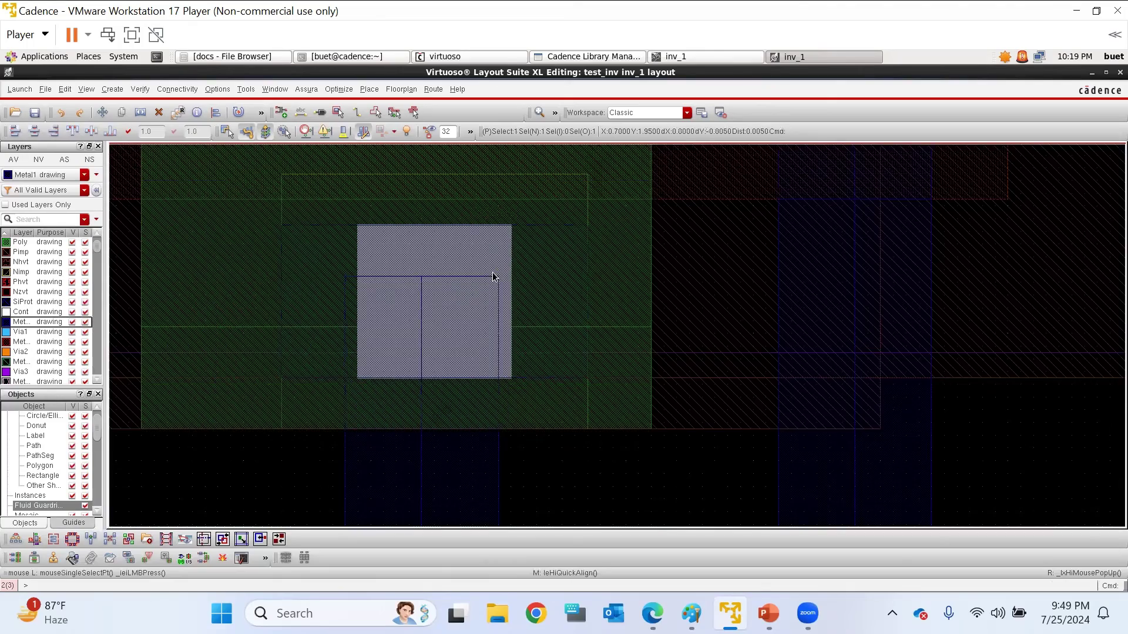
ctrl+scroll(492, 276, down, 1)
key(ctrl+d)
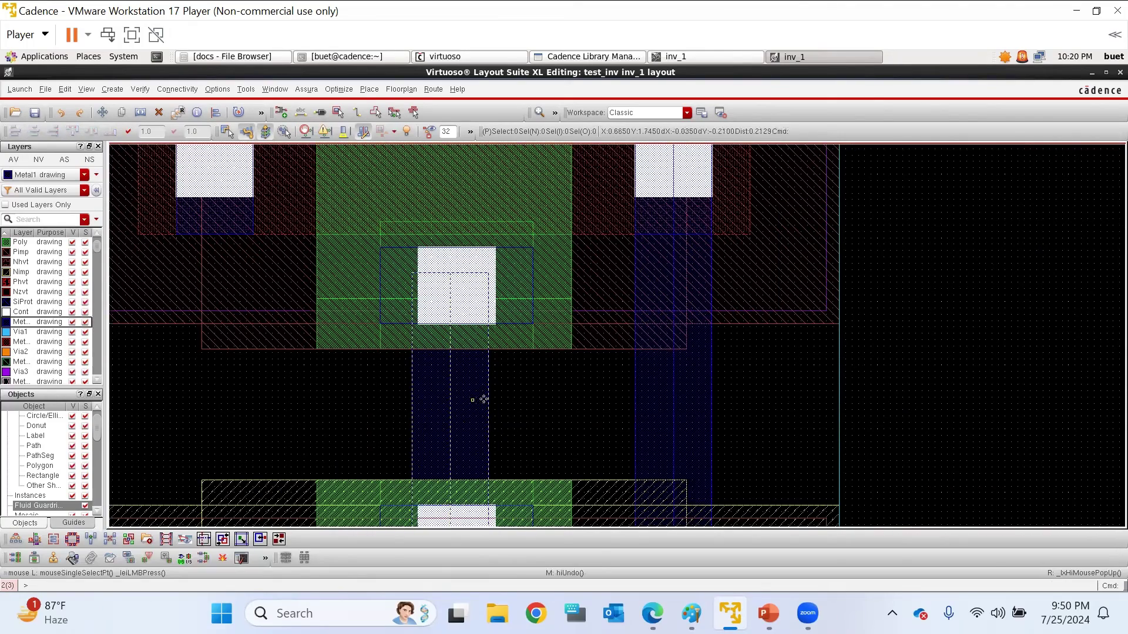
Use Quick Align on the Metal1 path between the two gates to line it up with the gate vias
click(482, 399)
key(a)
click(503, 305)
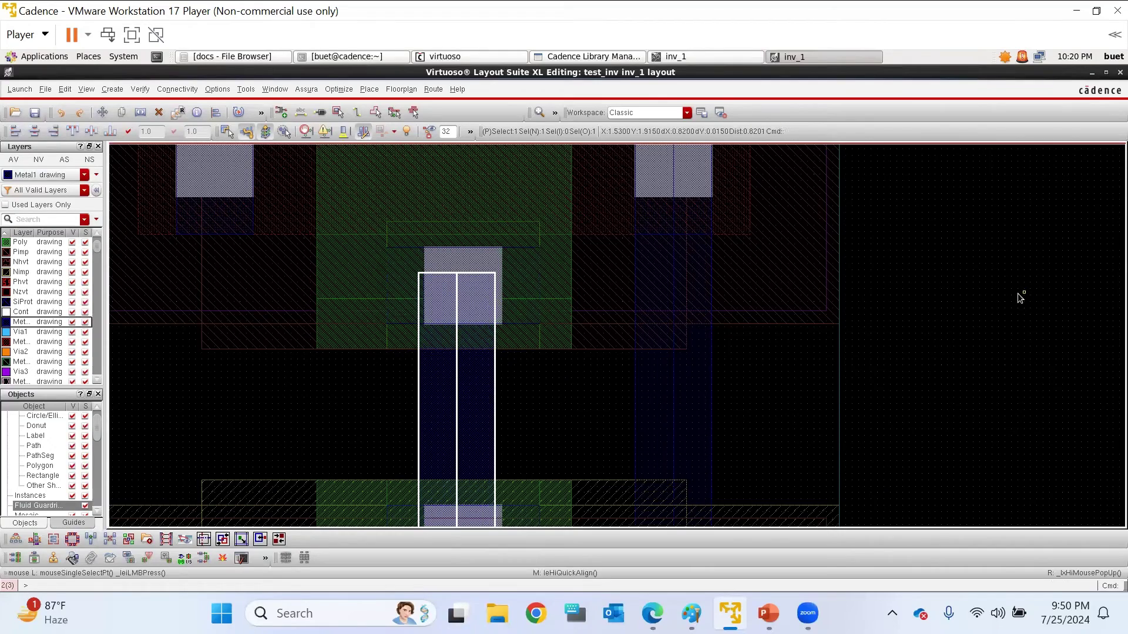
Undo the last alignment and delete the Metal1 path between the two gate vias
key(u)
click(460, 388)
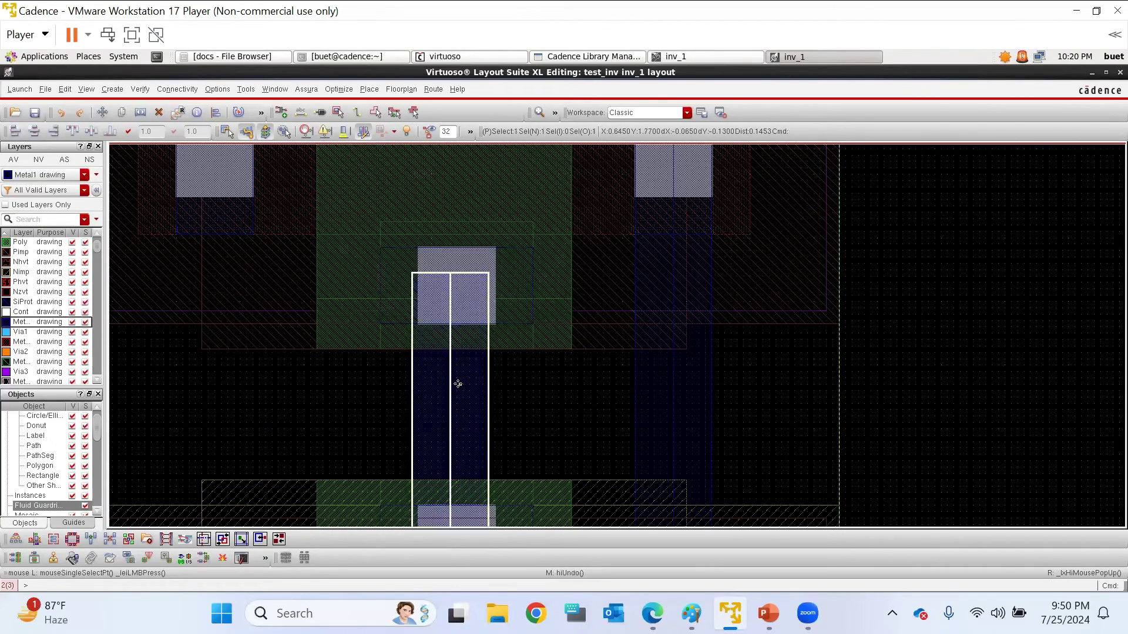
key(Delete)
Draw a short vertical Metal1 path in the gap between the upper and lower gate vias
key(p)
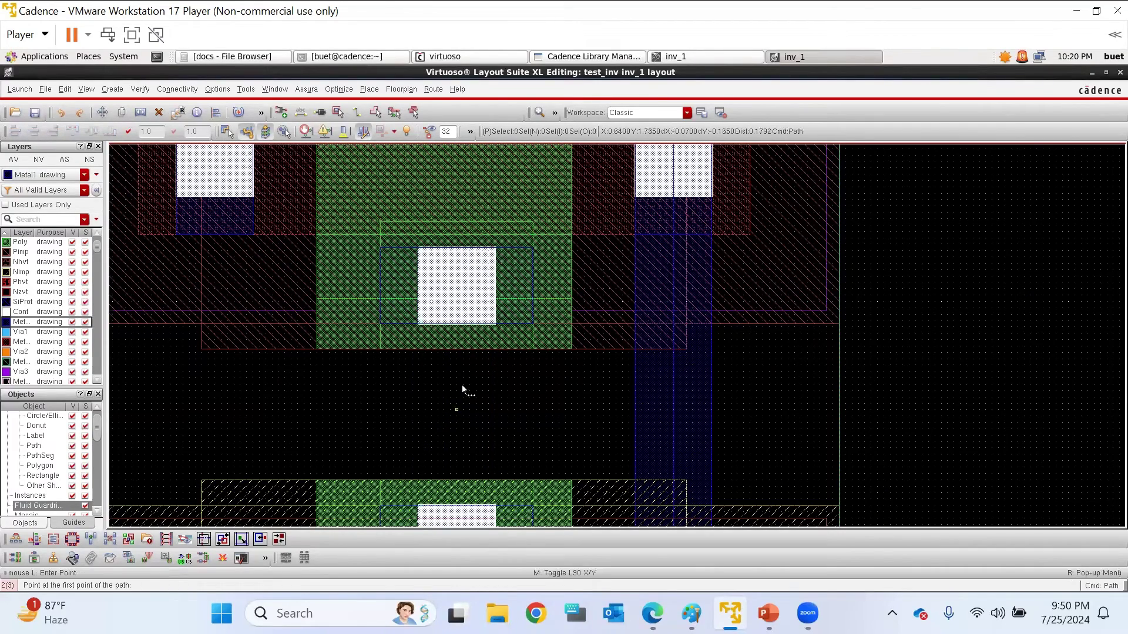
click(457, 369)
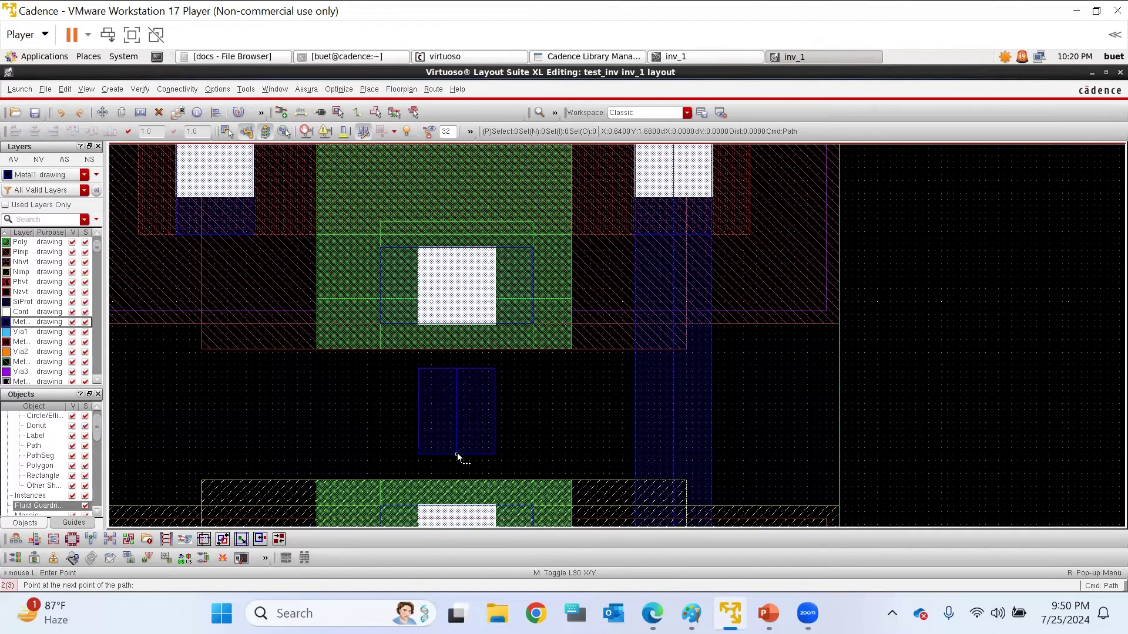
double_click(458, 455)
Quick Align the right edge of the short Metal1 path with the right edge of the upper gate via's contact, and clear the selection
key(a)
click(479, 399)
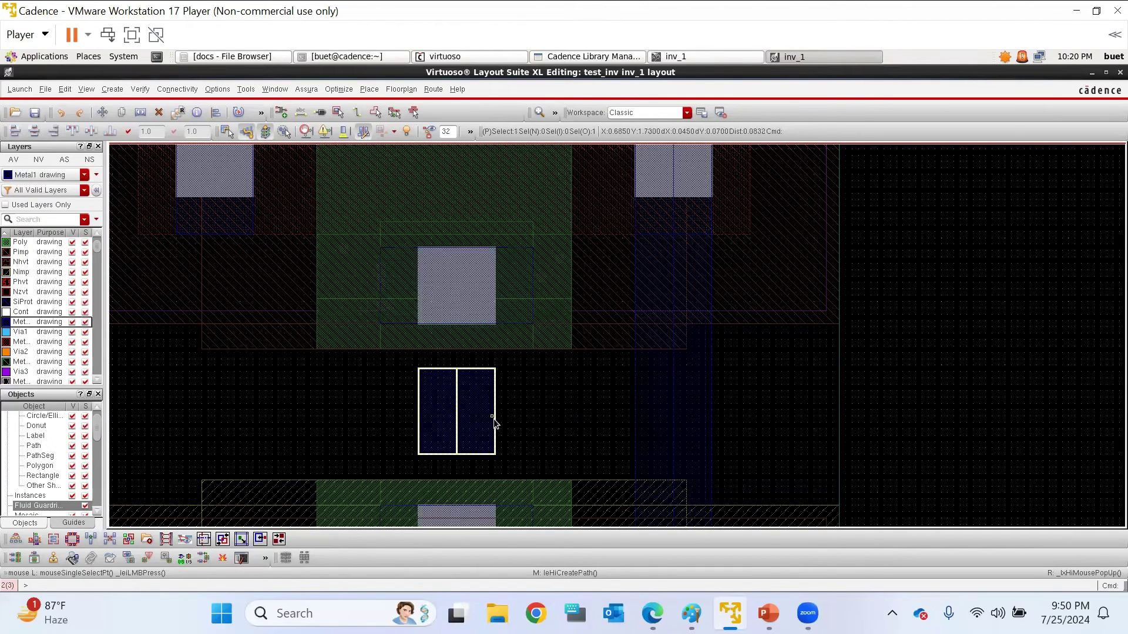
click(495, 408)
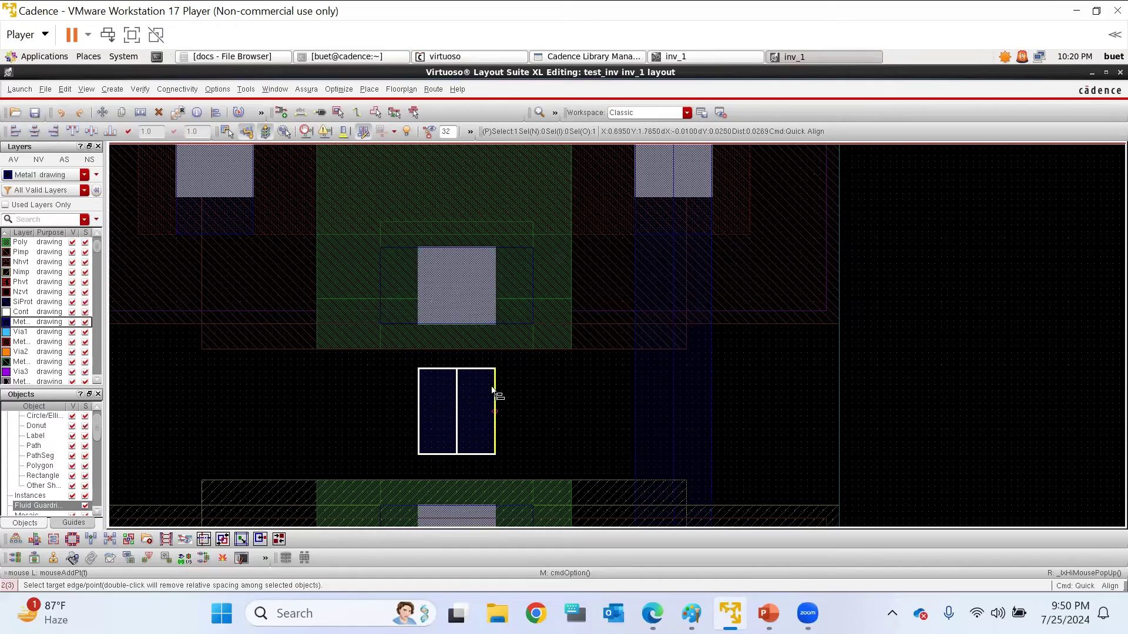
ctrl+scroll(496, 395, up, 1)
ctrl+scroll(491, 496, up, 1)
ctrl+scroll(495, 488, down, 1)
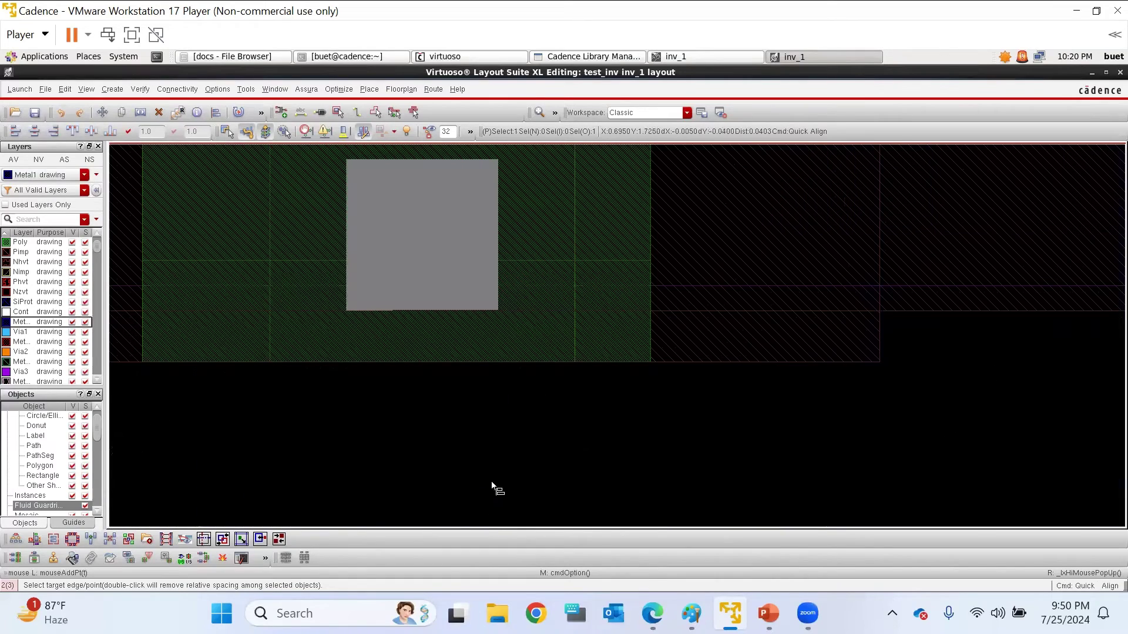
click(499, 218)
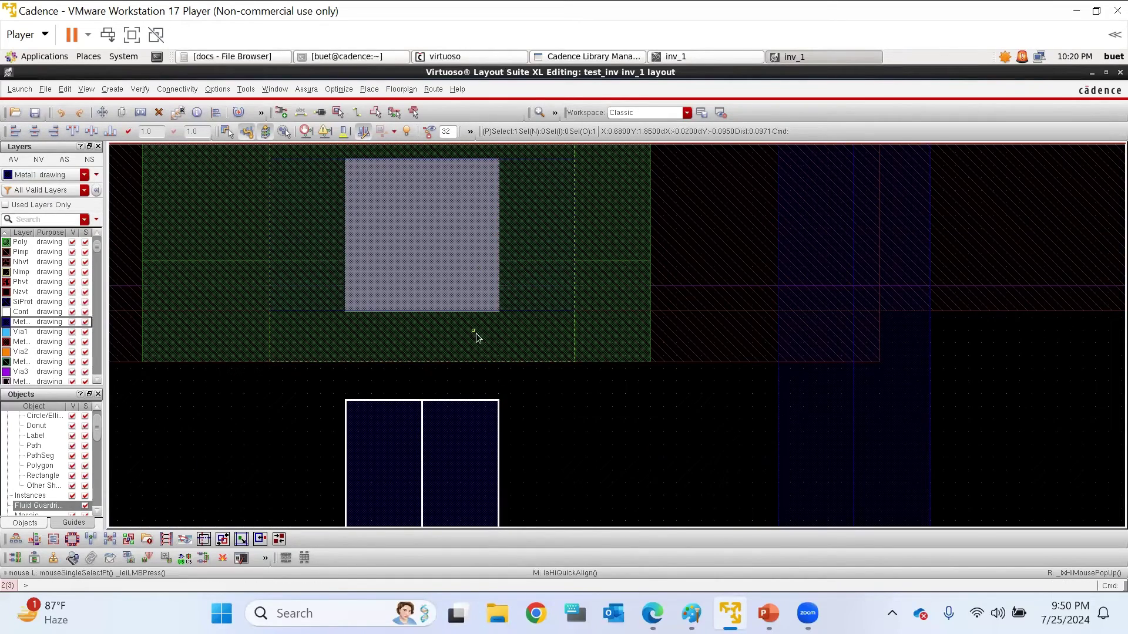
ctrl+scroll(475, 333, down, 1)
click(1032, 327)
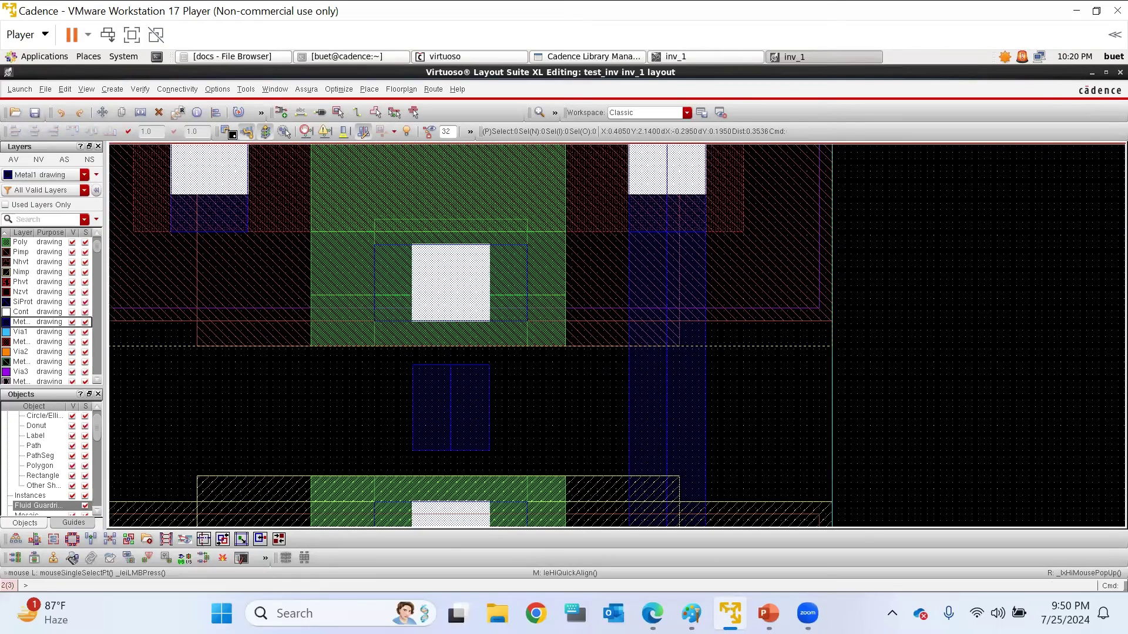
click(479, 382)
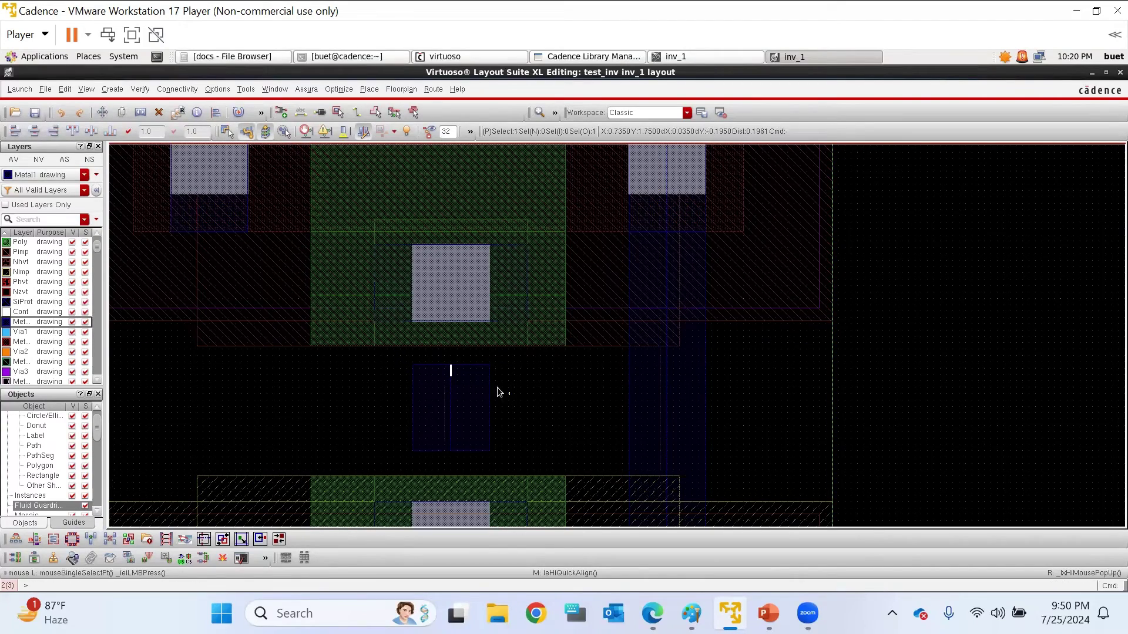
click(951, 309)
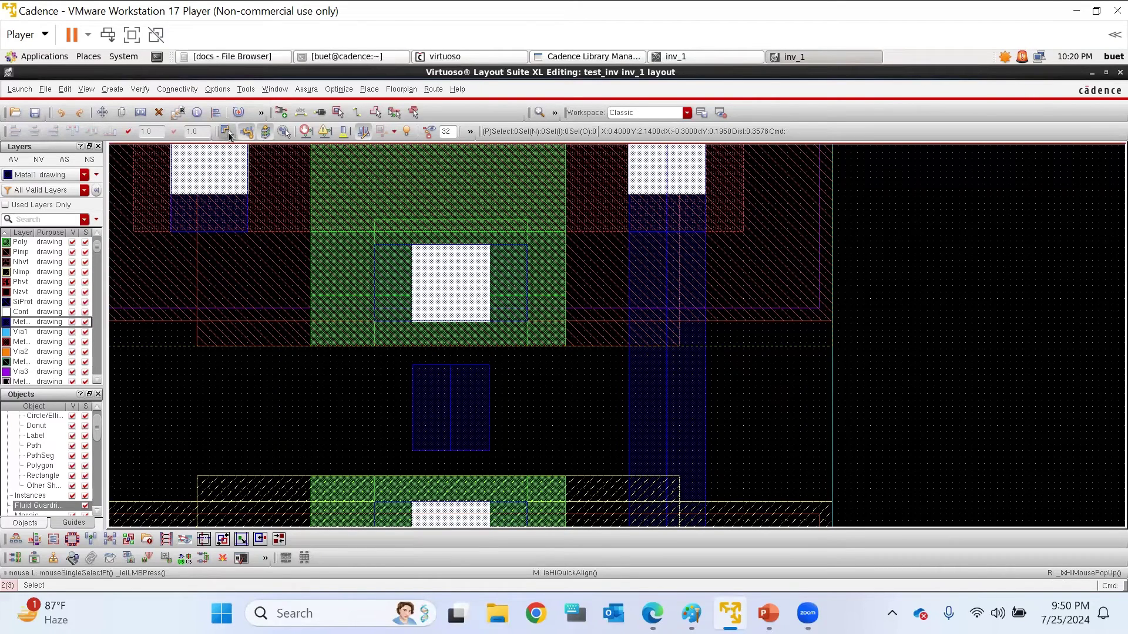
click(229, 135)
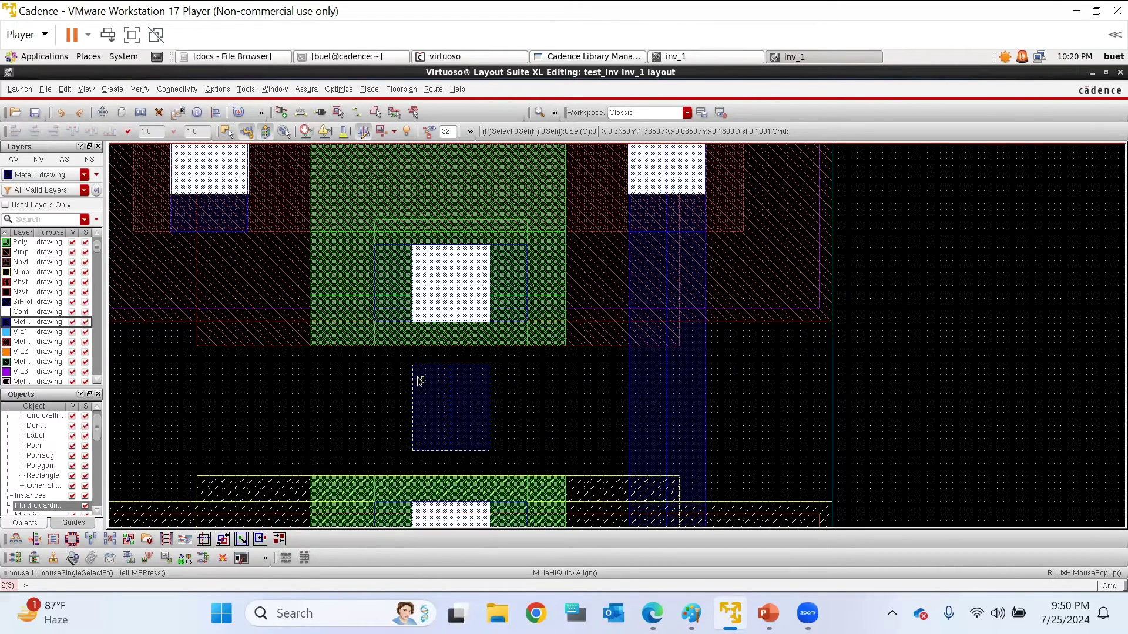
drag(407, 358, 507, 463)
key(m)
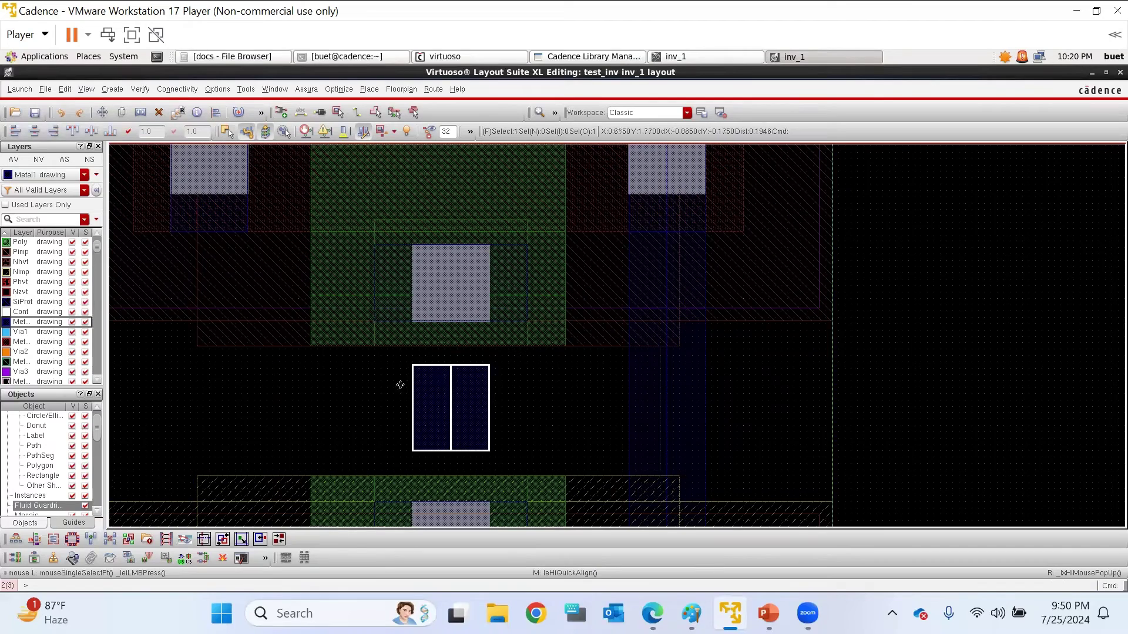
click(365, 358)
click(548, 413)
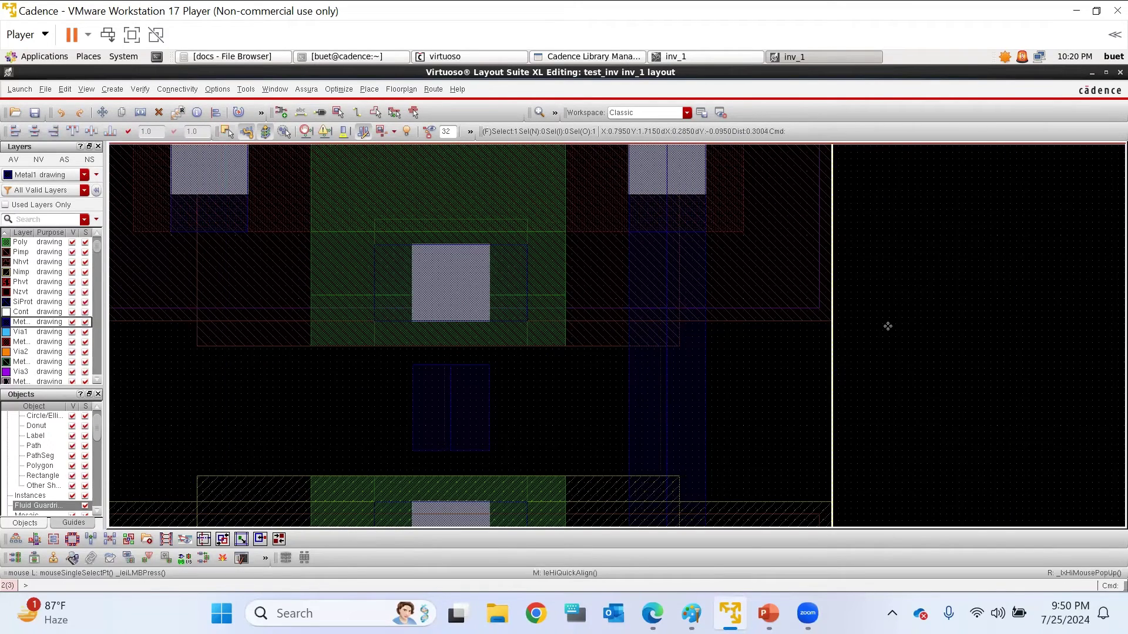
click(511, 360)
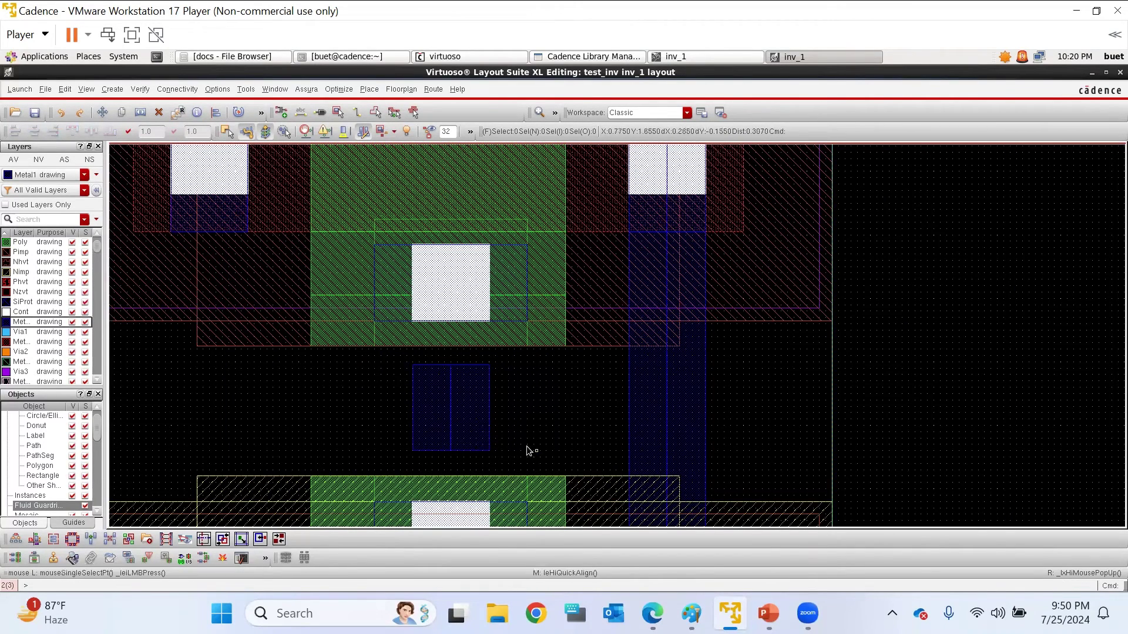
drag(517, 435, 380, 457)
click(226, 131)
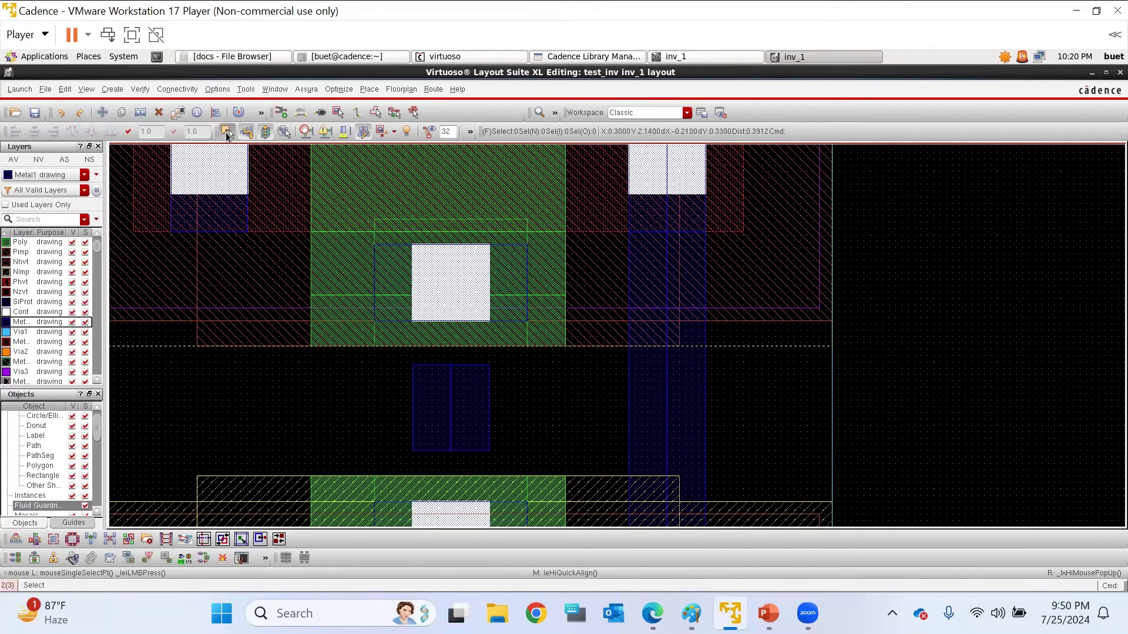
Stretch the upper end of the short Metal1 path up over the upper gate via
click(452, 373)
key(s)
click(451, 373)
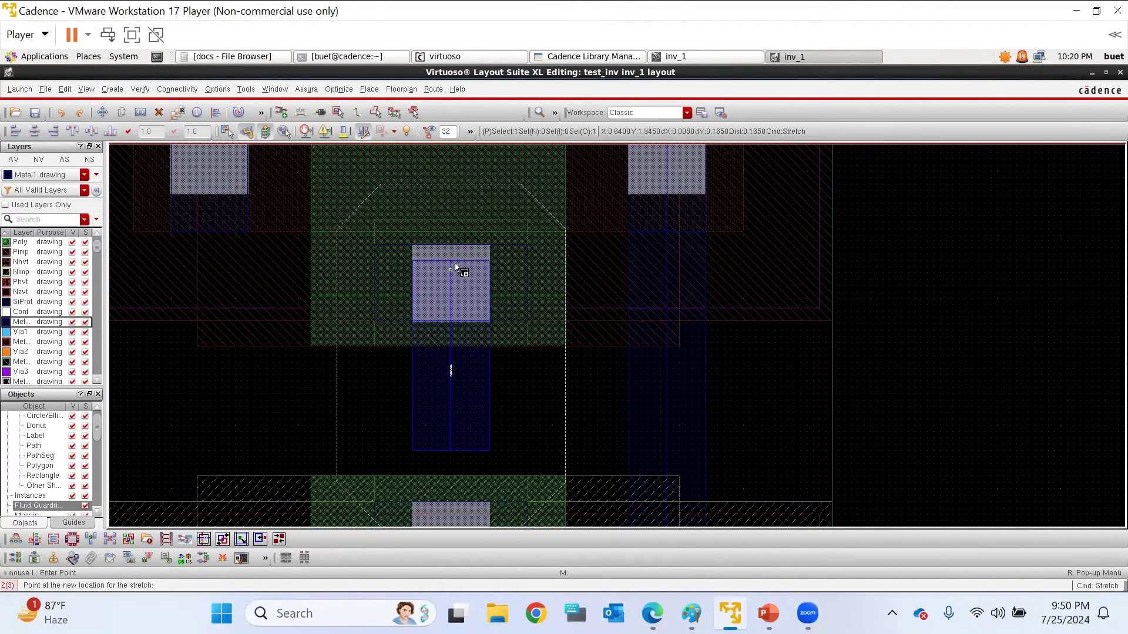
click(454, 253)
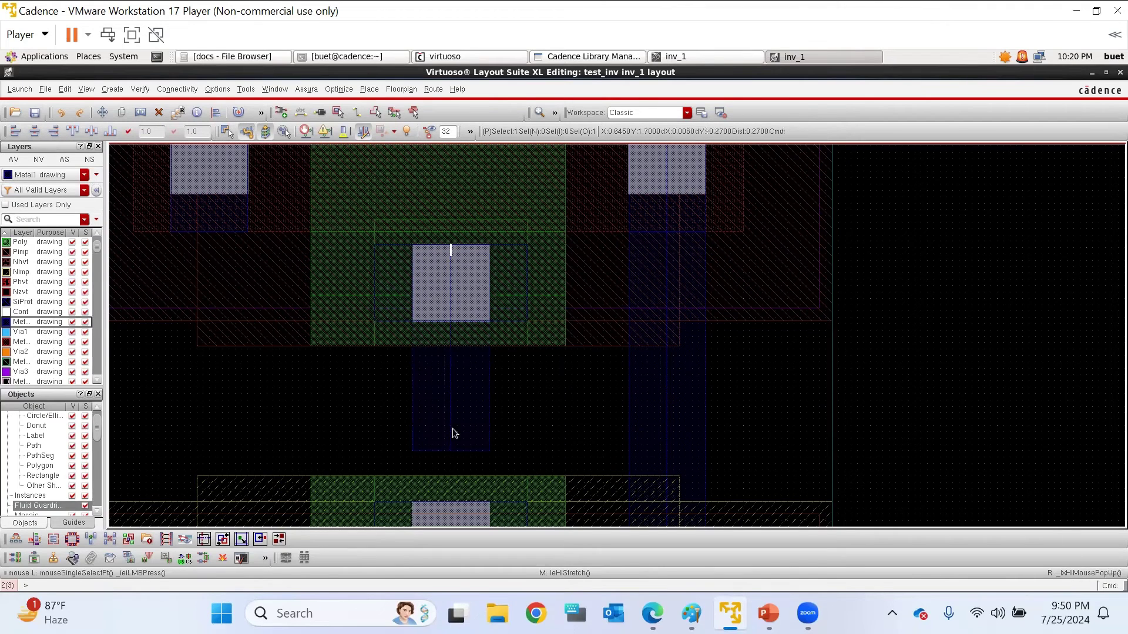
Stretch the lower end of the gate's Metal1 path down over the lower gate via
key(shift+z)
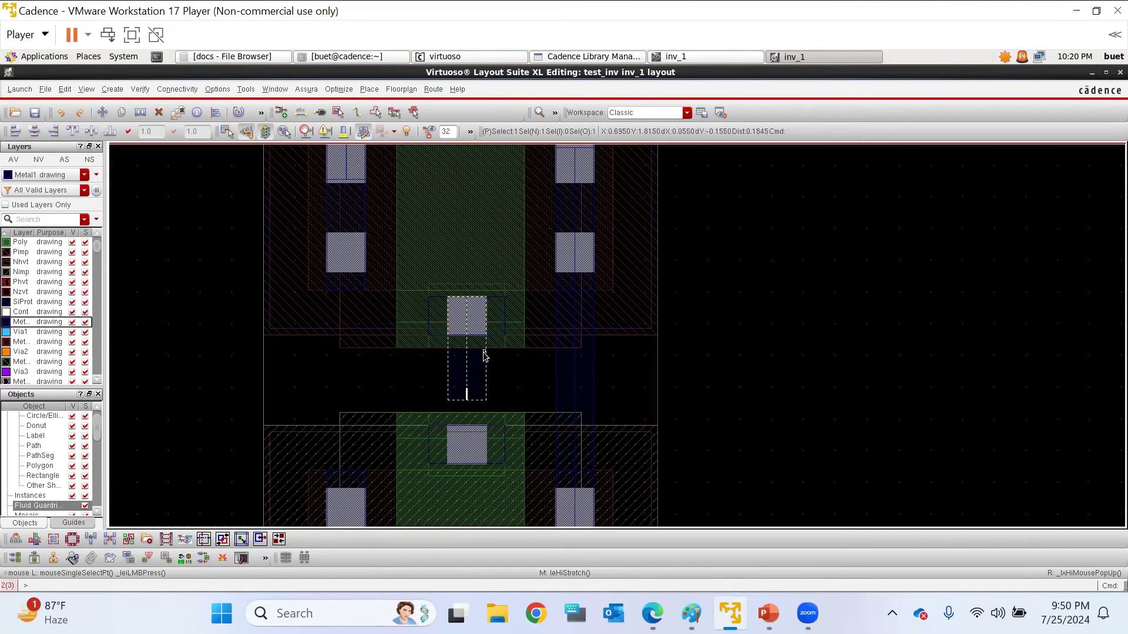
key(s)
click(470, 400)
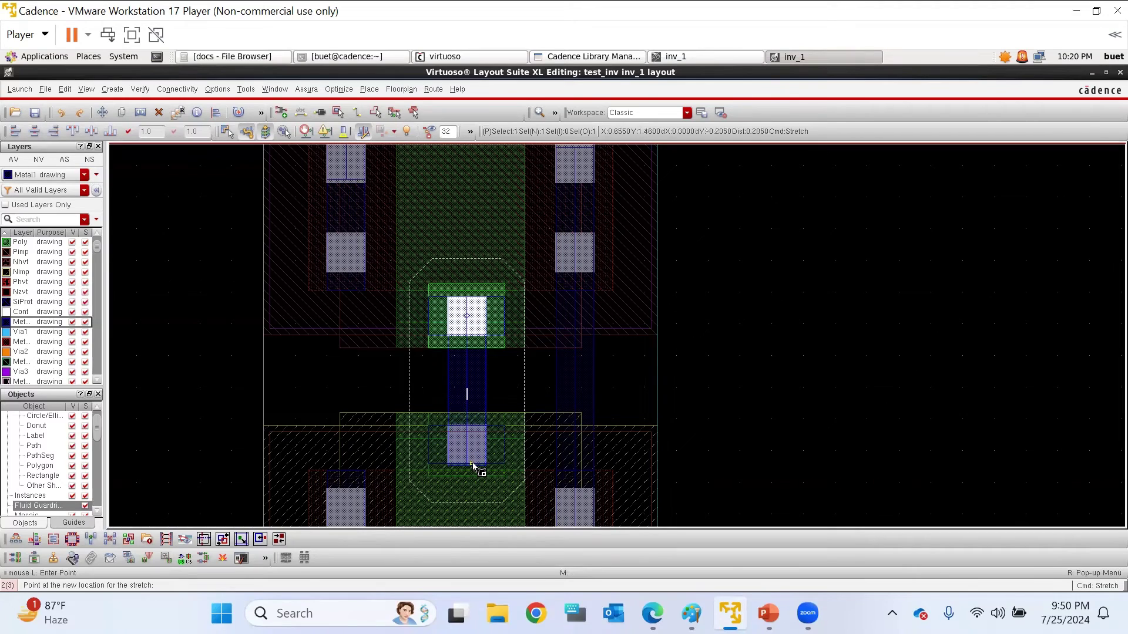
click(473, 466)
Inspect the properties of the upper right pin below the cell boundary to identify it, and close them without changes
key(shift+z)
key(shift+z)
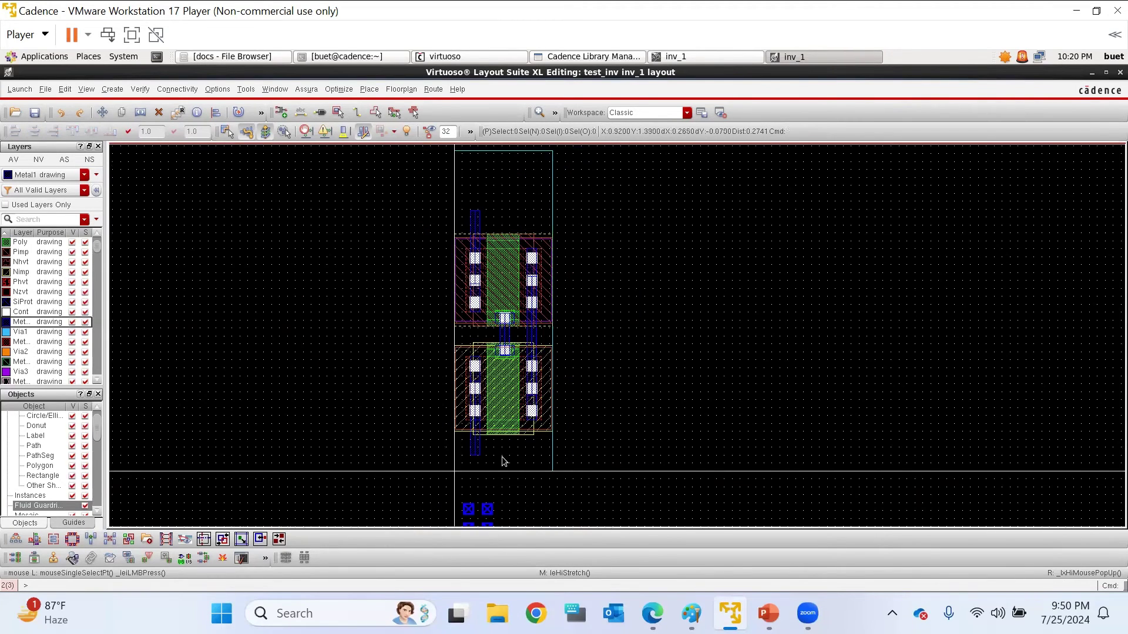
ctrl+scroll(503, 508, down, 2)
ctrl+scroll(496, 514, up, 5)
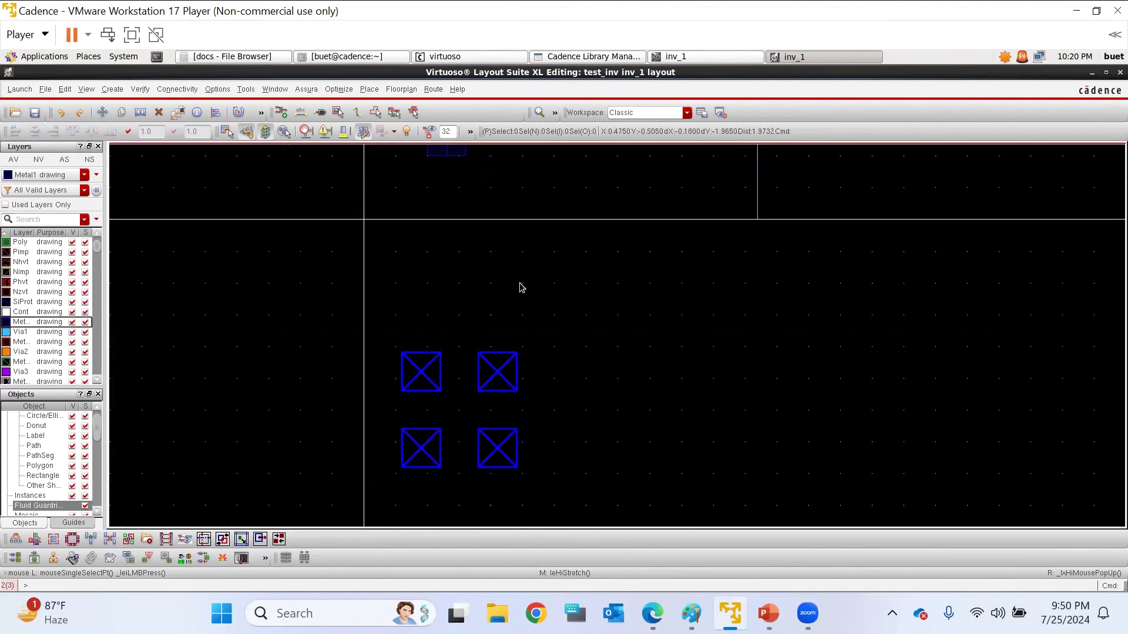
click(497, 384)
key(q)
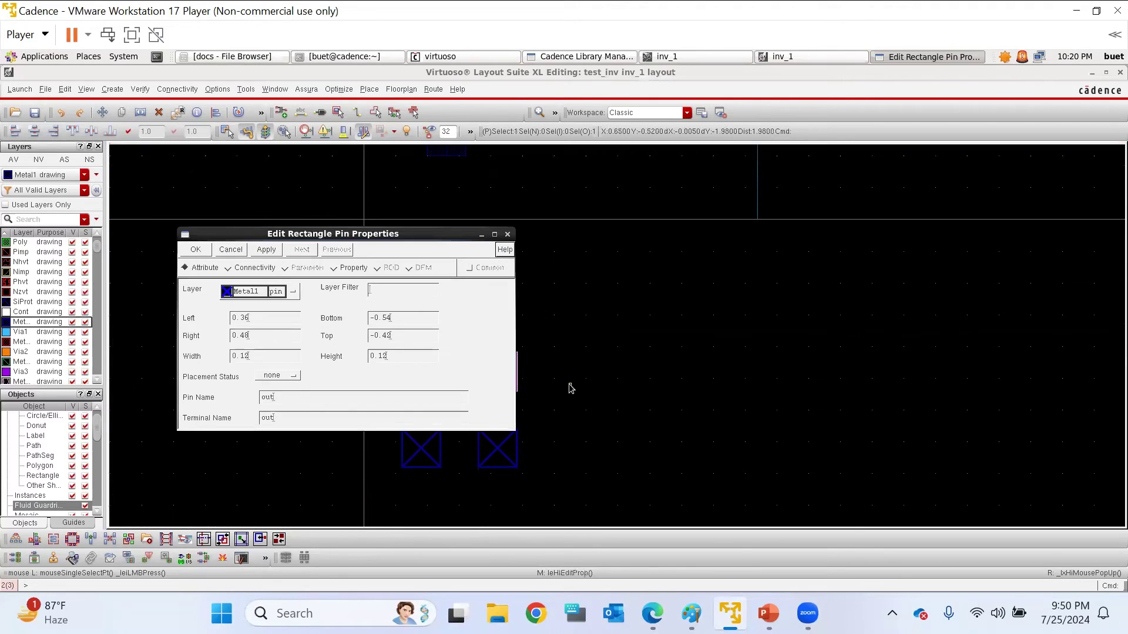
click(506, 234)
Move the out pin onto the vertical Metal1 path joining the right-hand contacts of the two transistors, in the gap between them
ctrl+scroll(498, 414, down, 3)
key(s)
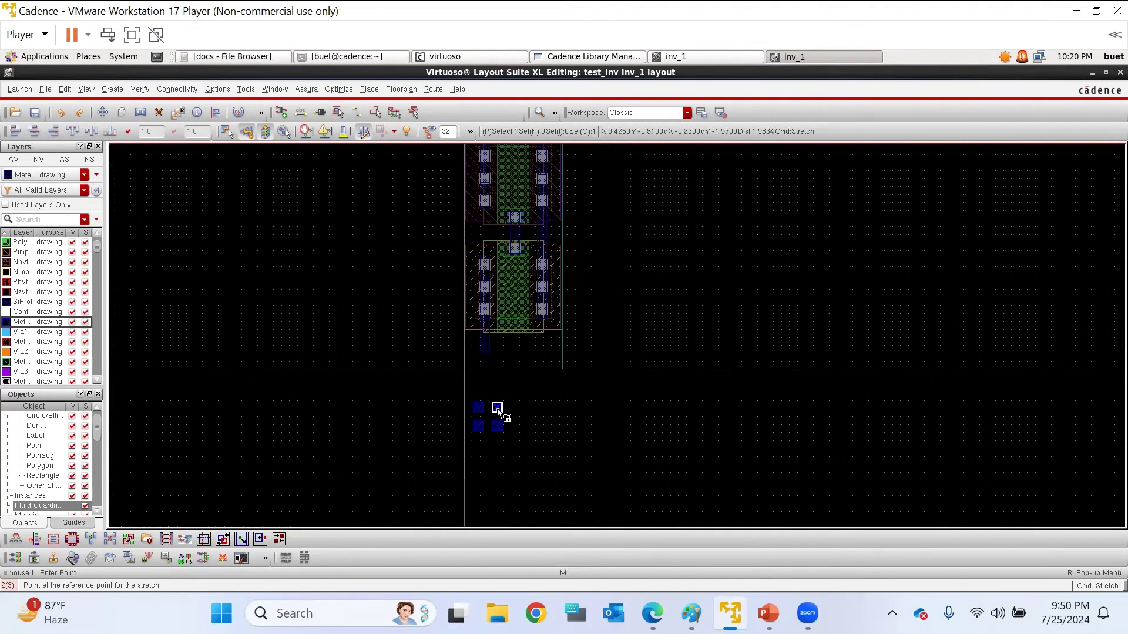
click(497, 409)
ctrl+scroll(542, 227, up, 5)
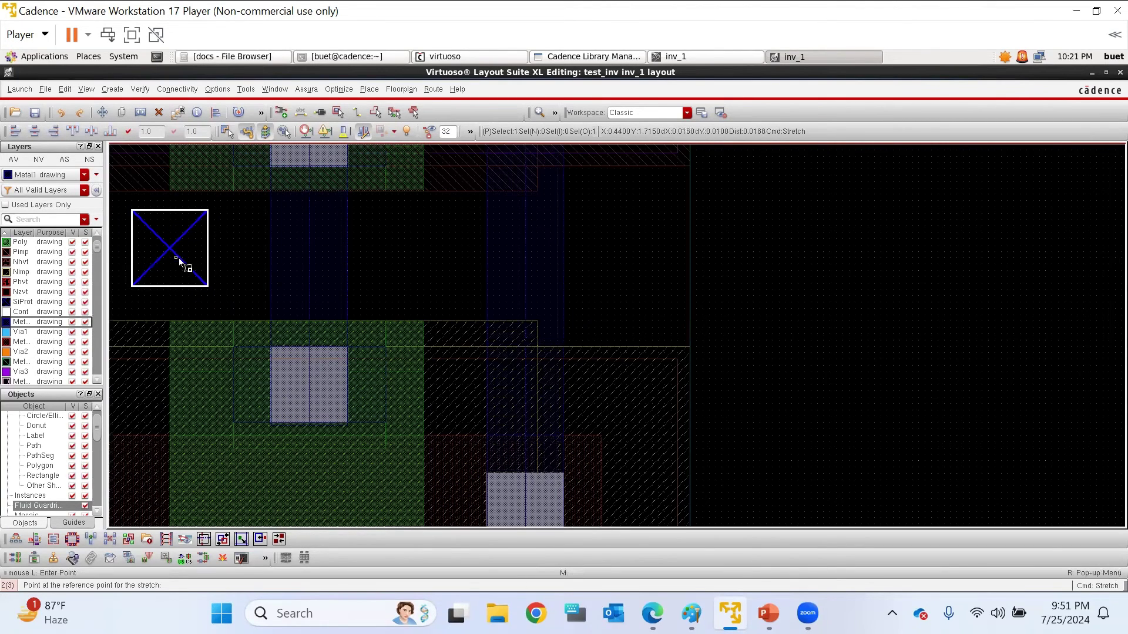
ctrl+scroll(528, 259, up, 2)
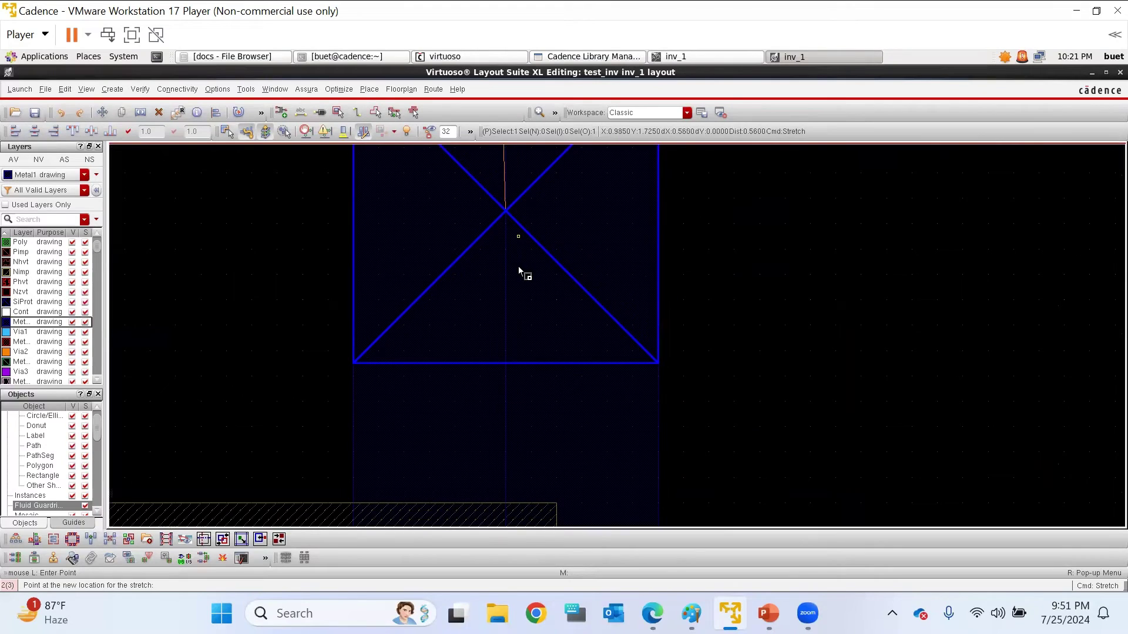
click(518, 266)
ctrl+scroll(542, 357, down, 2)
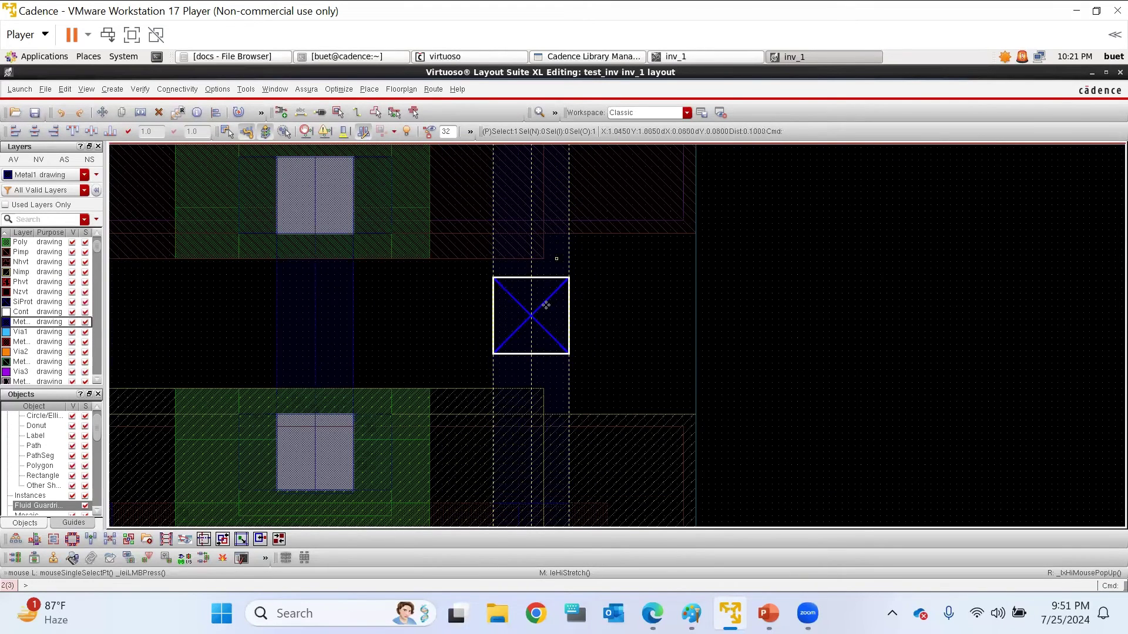
Inspect the properties of the upper left pin below the cell boundary to identify it, and close them without changes
ctrl+scroll(555, 259, down, 4)
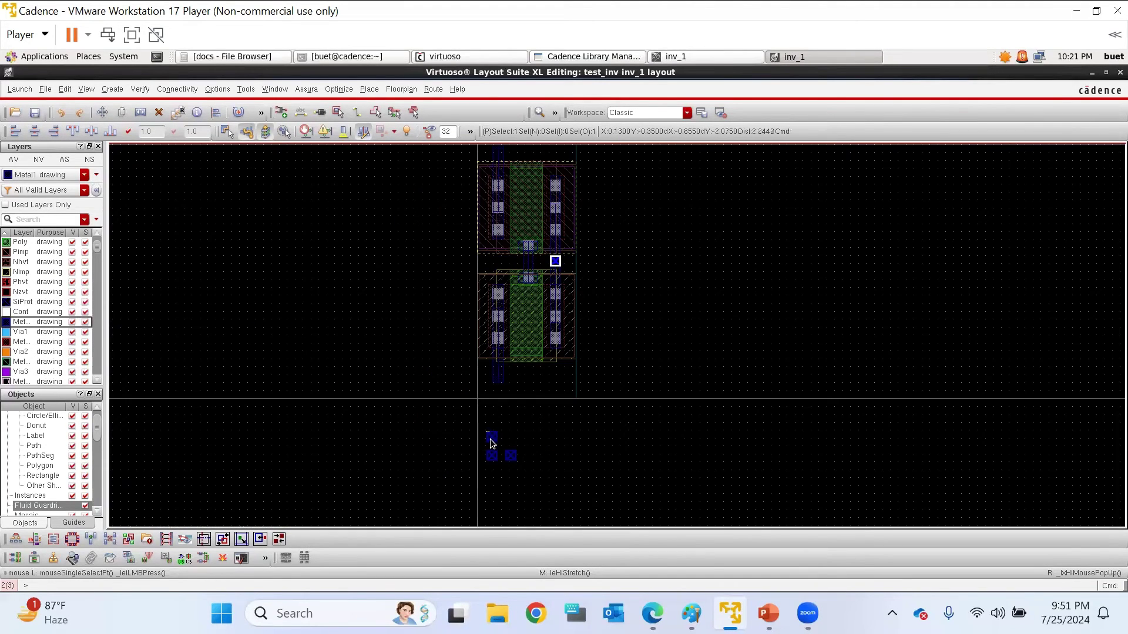
ctrl+scroll(493, 445, up, 3)
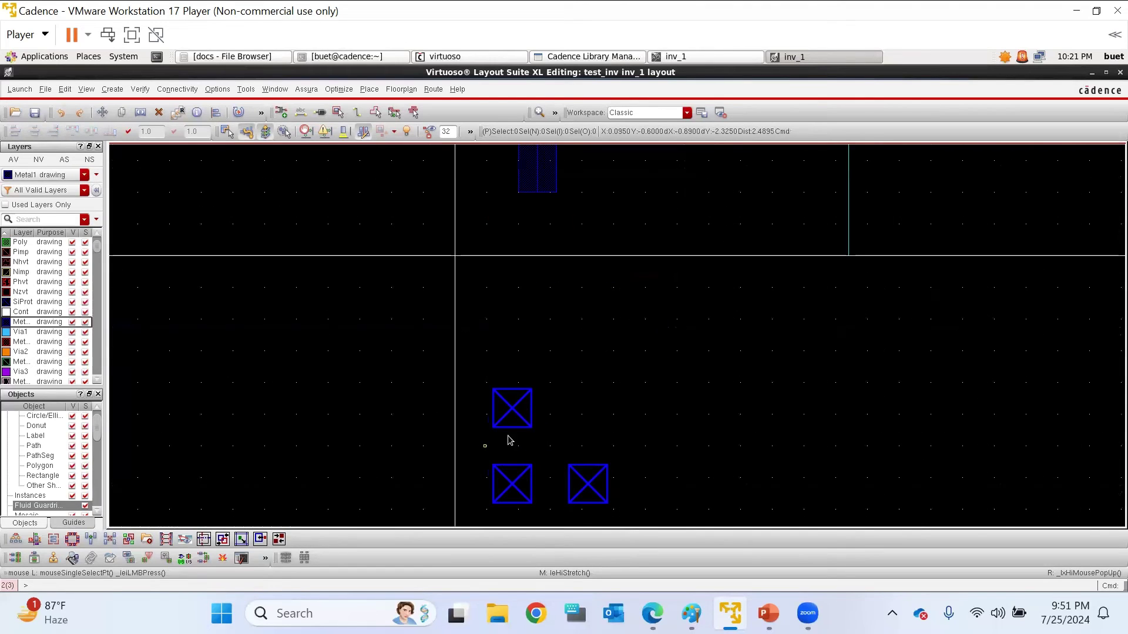
key(F4)
double_click(512, 409)
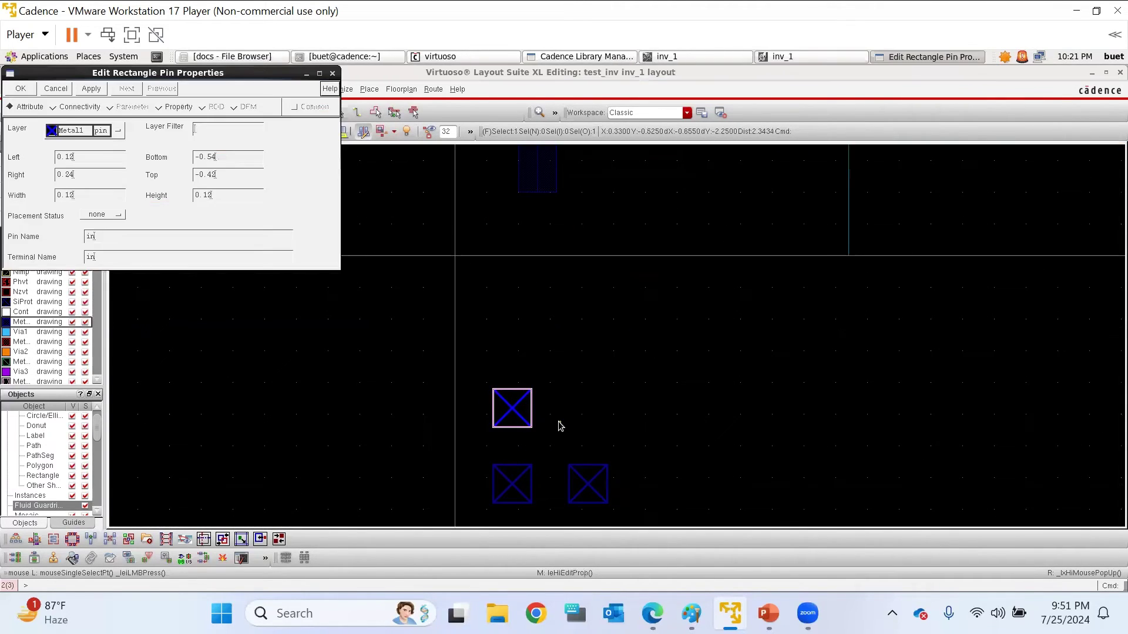
click(332, 73)
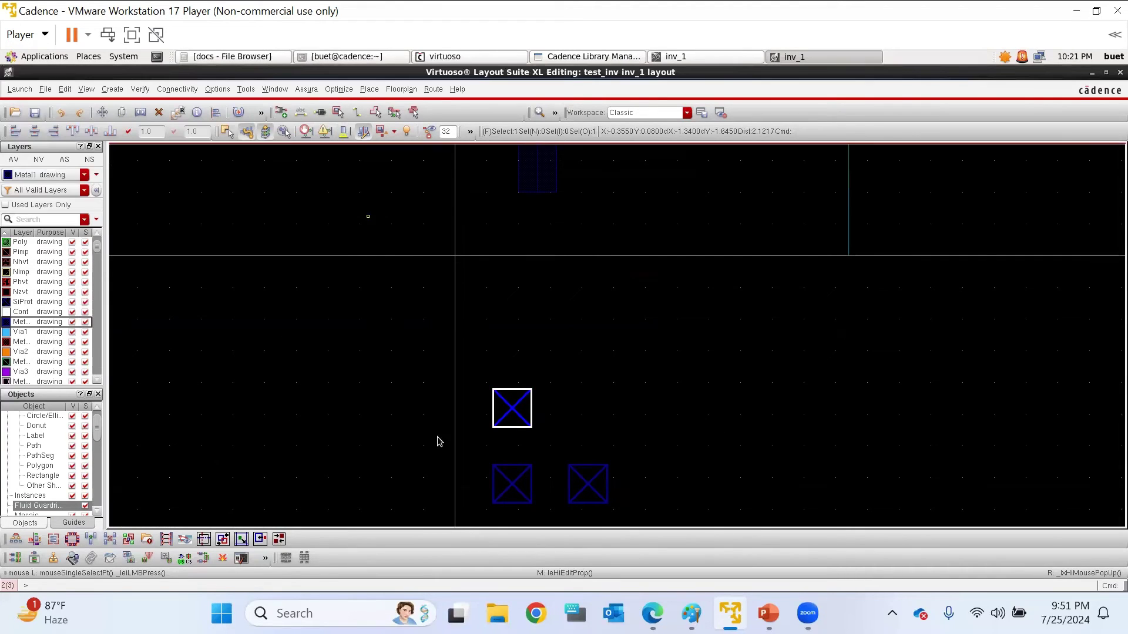
Move the in pin into the gap between the two transistors, to the left of the gate's Metal1 path
ctrl+scroll(441, 479, down, 2)
key(F4)
key(s)
click(482, 446)
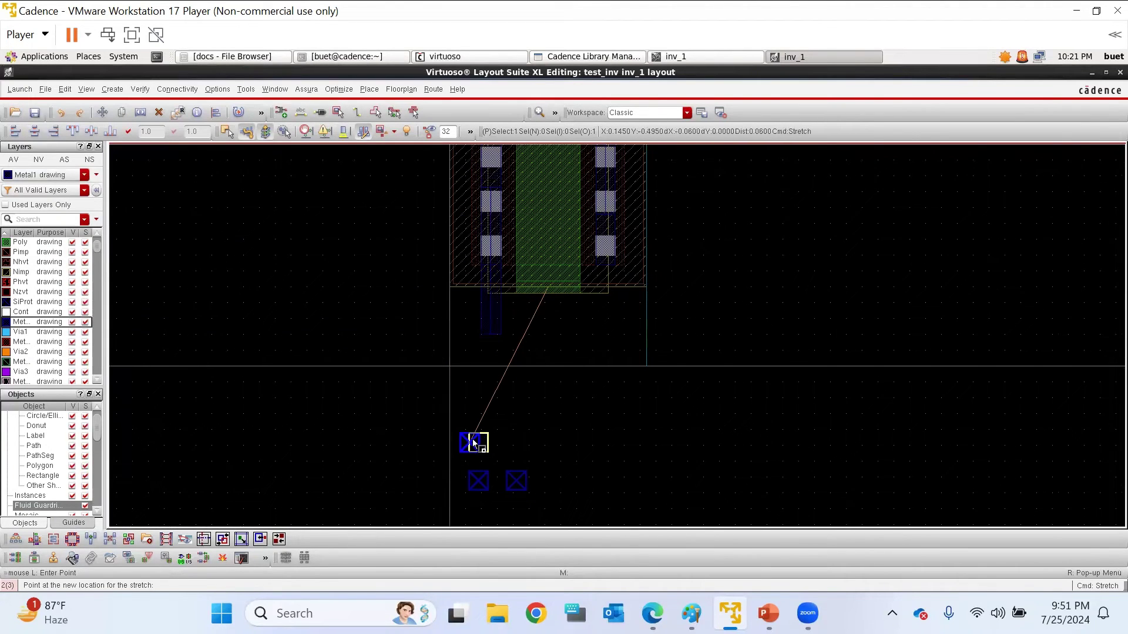
ctrl+scroll(477, 442, down, 2)
ctrl+scroll(501, 271, up, 5)
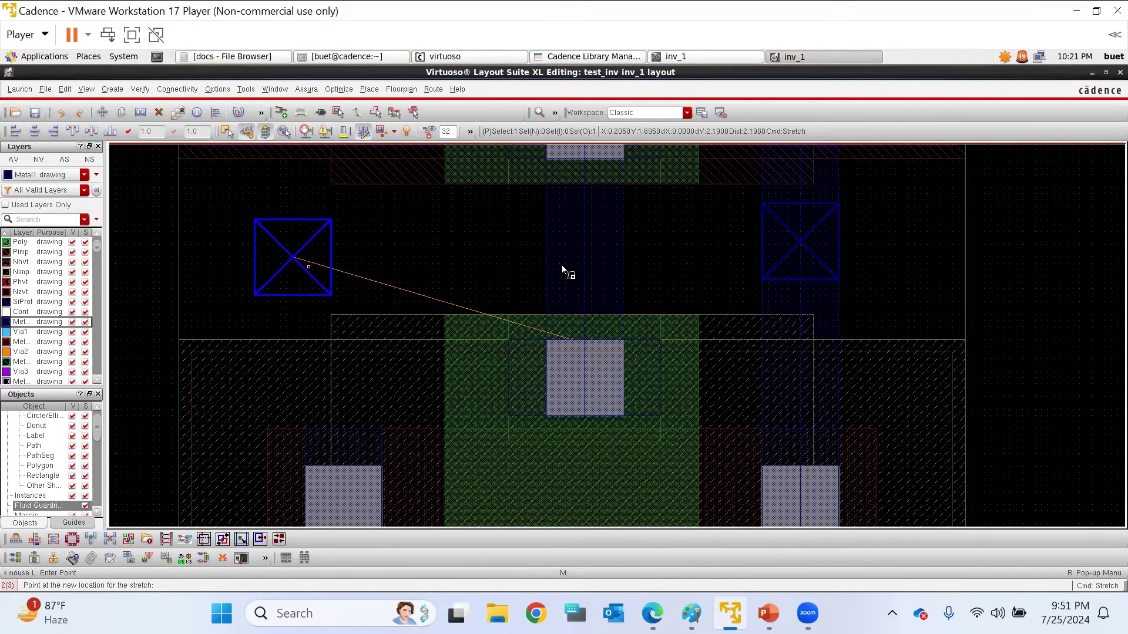
key(Escape)
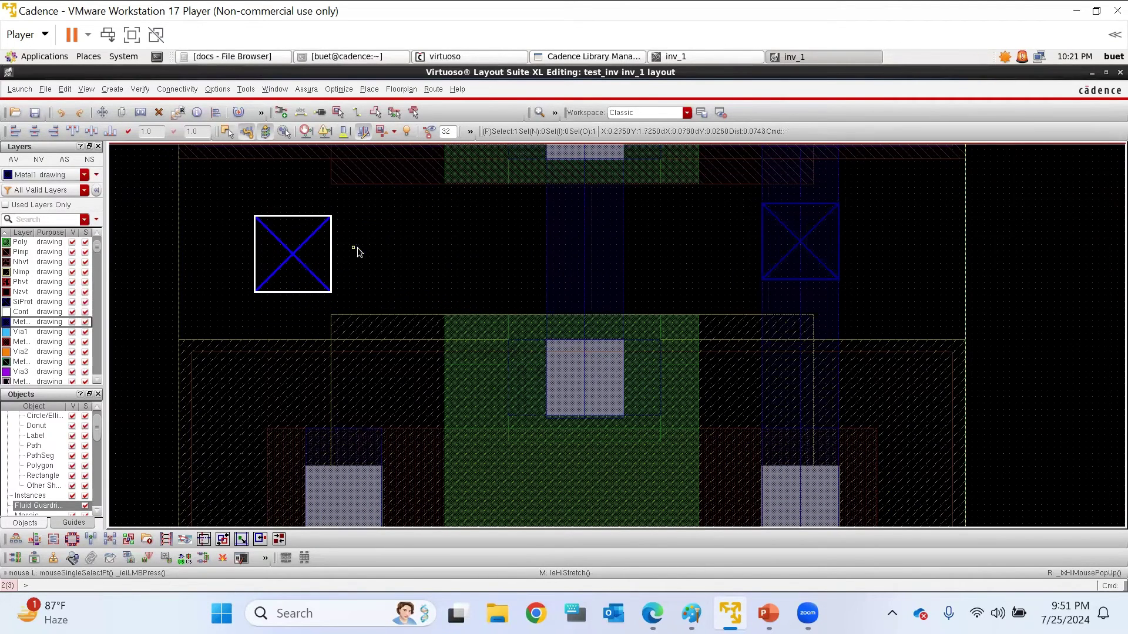
Quick Align the right edge of the in pin with the right edge of the gate's Metal1 path
key(a)
click(331, 245)
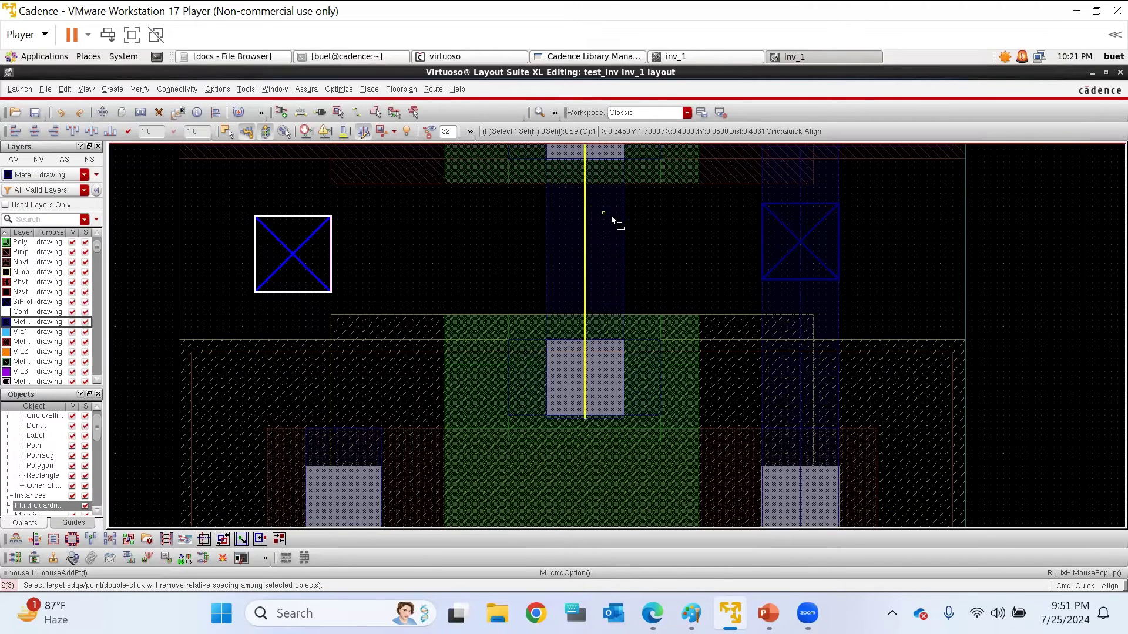
click(621, 229)
ctrl+scroll(586, 269, down, 4)
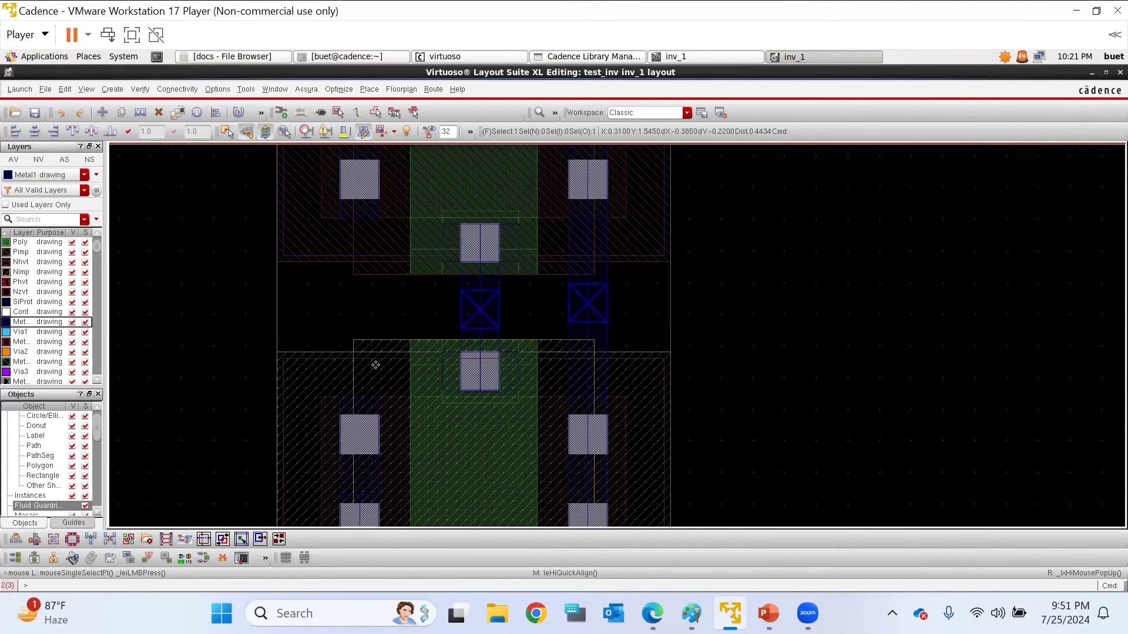
Inspect the properties of the left one of the two remaining pins below the cell boundary, and close them without changes
ctrl+scroll(461, 411, up, 2)
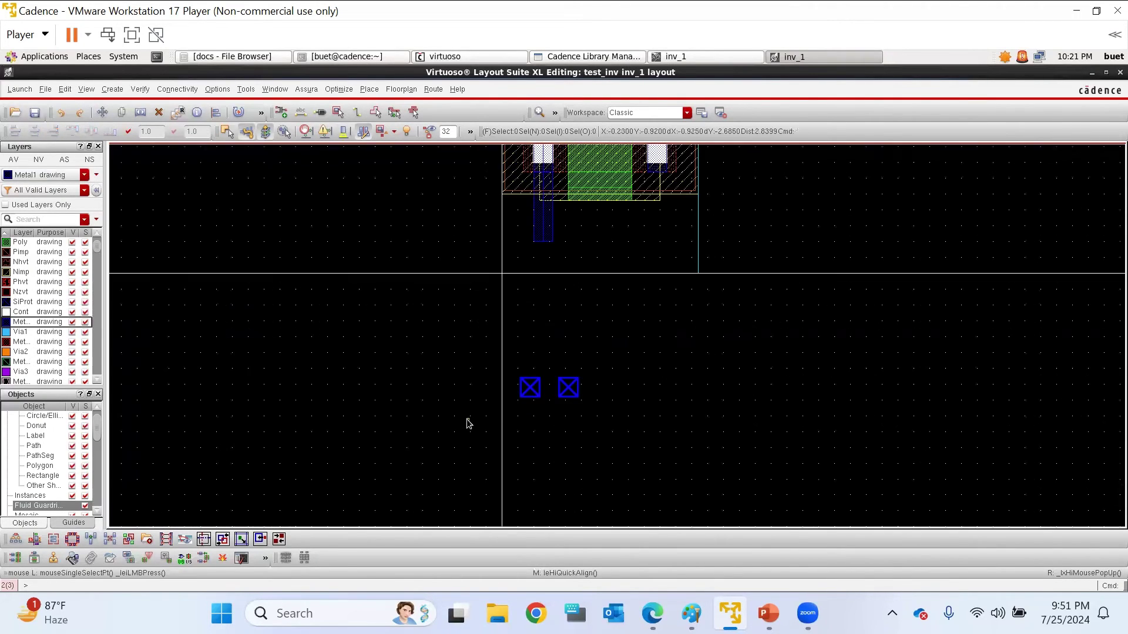
key(q)
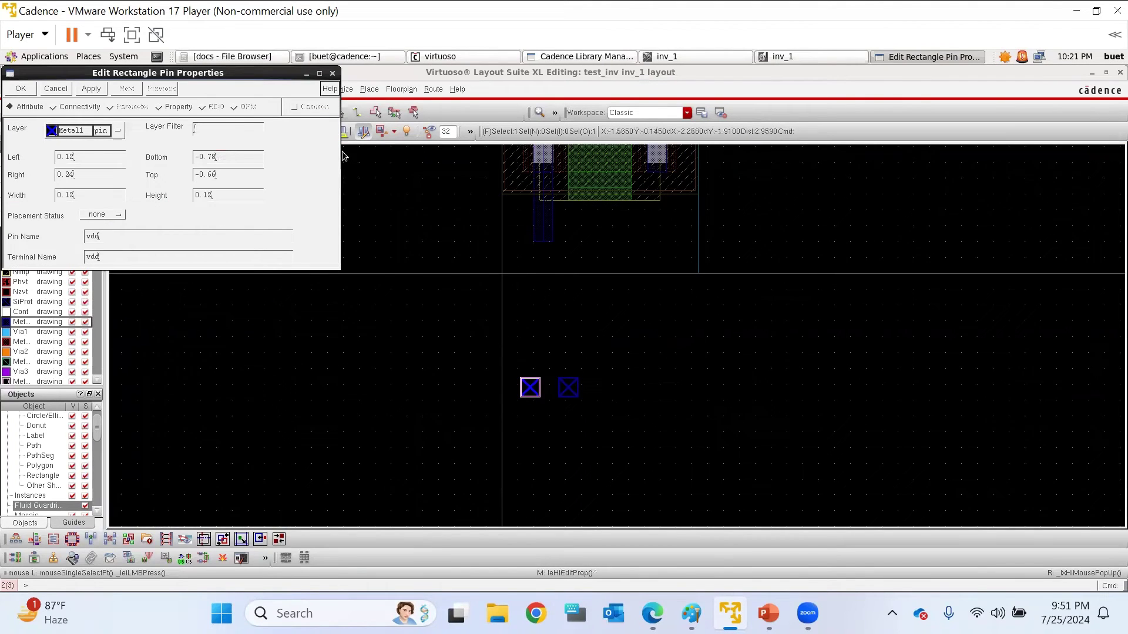
click(332, 73)
Move the vdd pin to the upper end of the left Metal1 path extending above the upper transistor
ctrl+scroll(470, 449, down, 2)
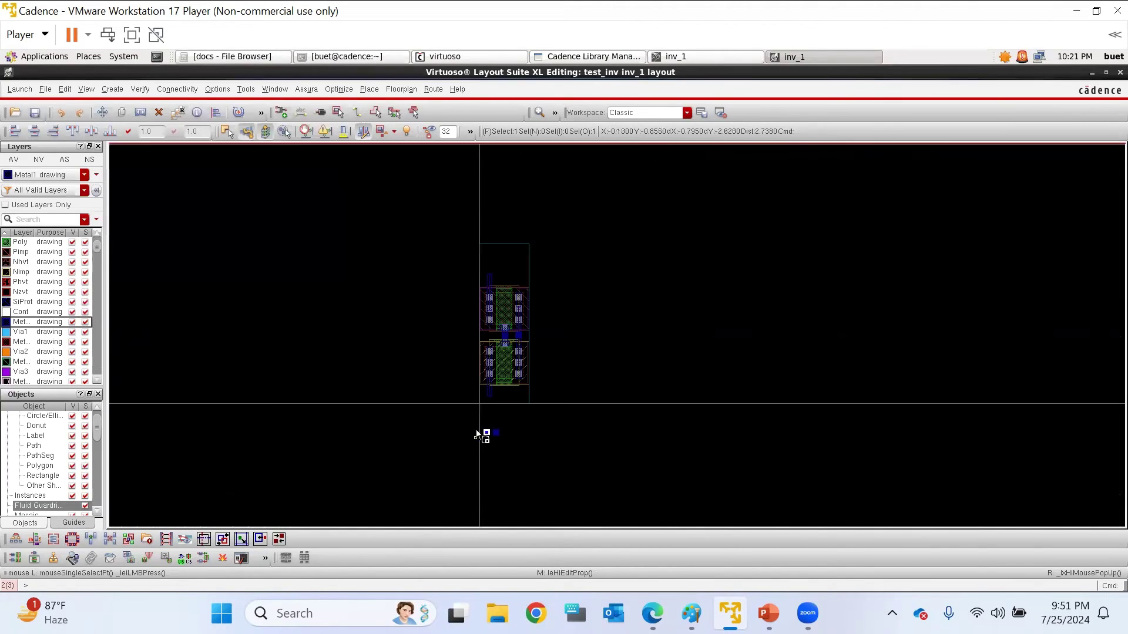
key(s)
click(486, 433)
ctrl+scroll(492, 269, up, 3)
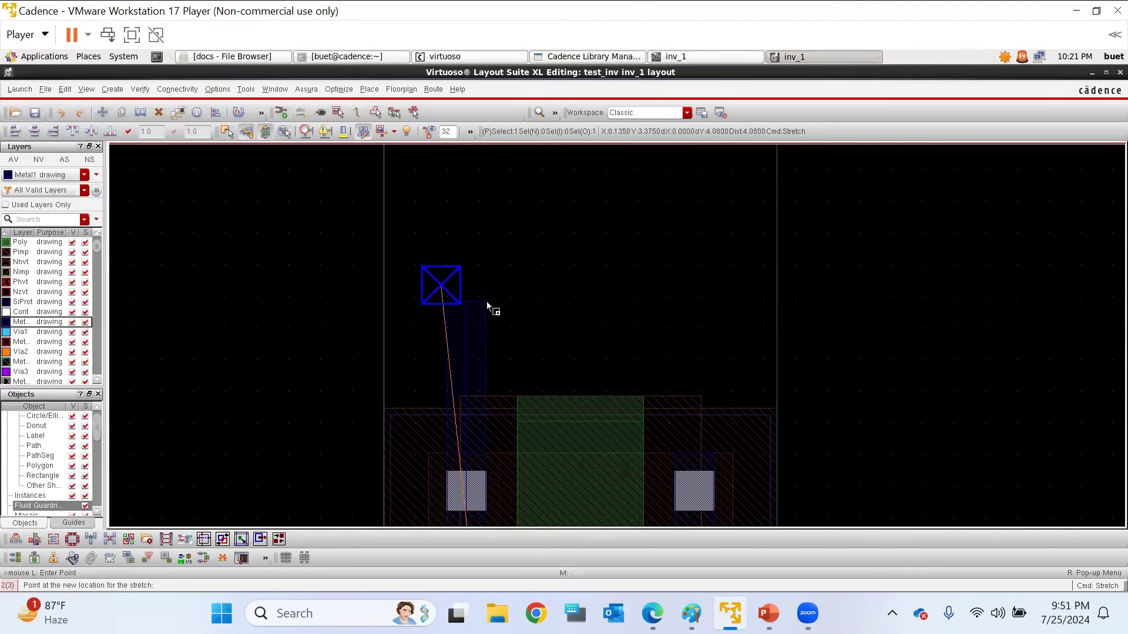
ctrl+scroll(495, 315, up, 2)
click(496, 315)
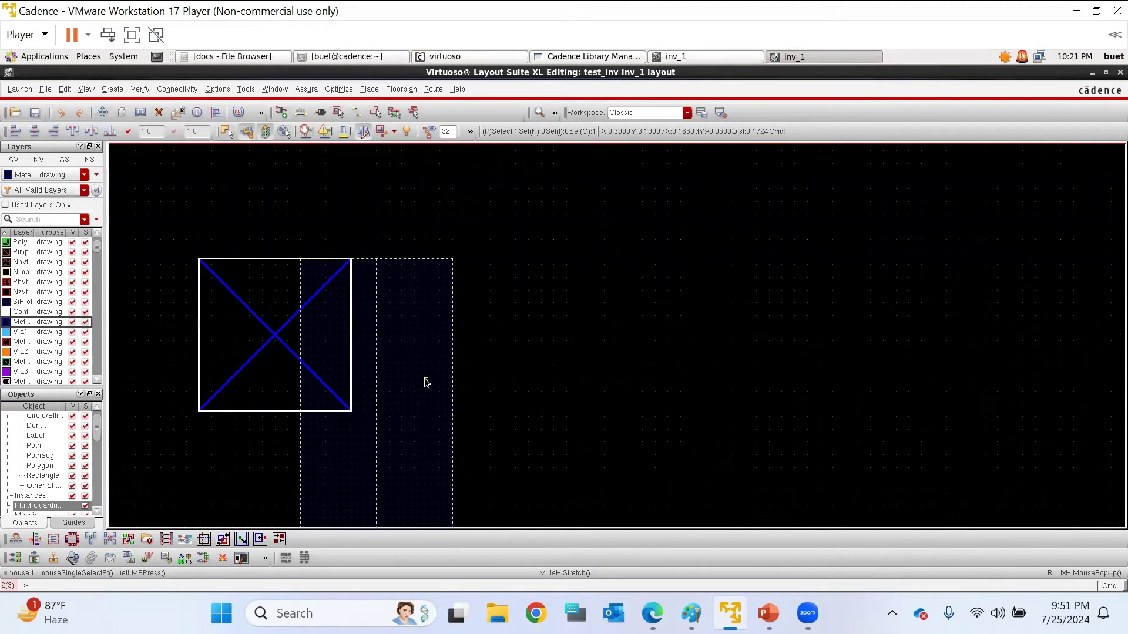
Quick Align the right edge of the vdd pin with the right edge of the upper transistor's left Metal1 path
key(a)
click(353, 315)
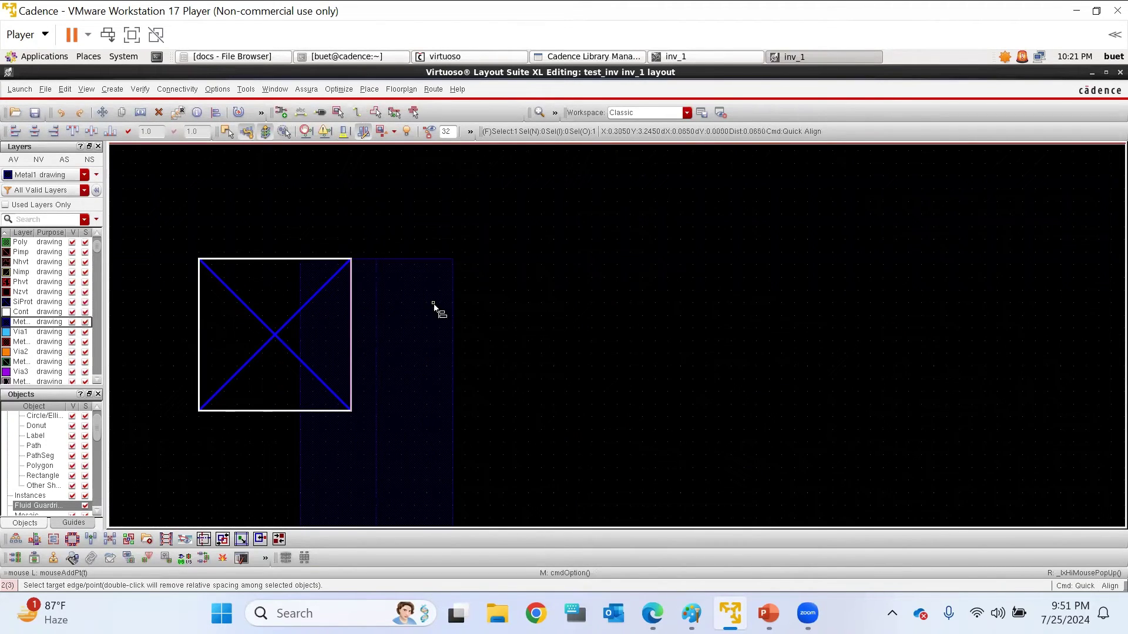
click(453, 305)
Inspect the properties of the last pin left below the cell boundary, and close them without changes
ctrl+scroll(486, 297, down, 5)
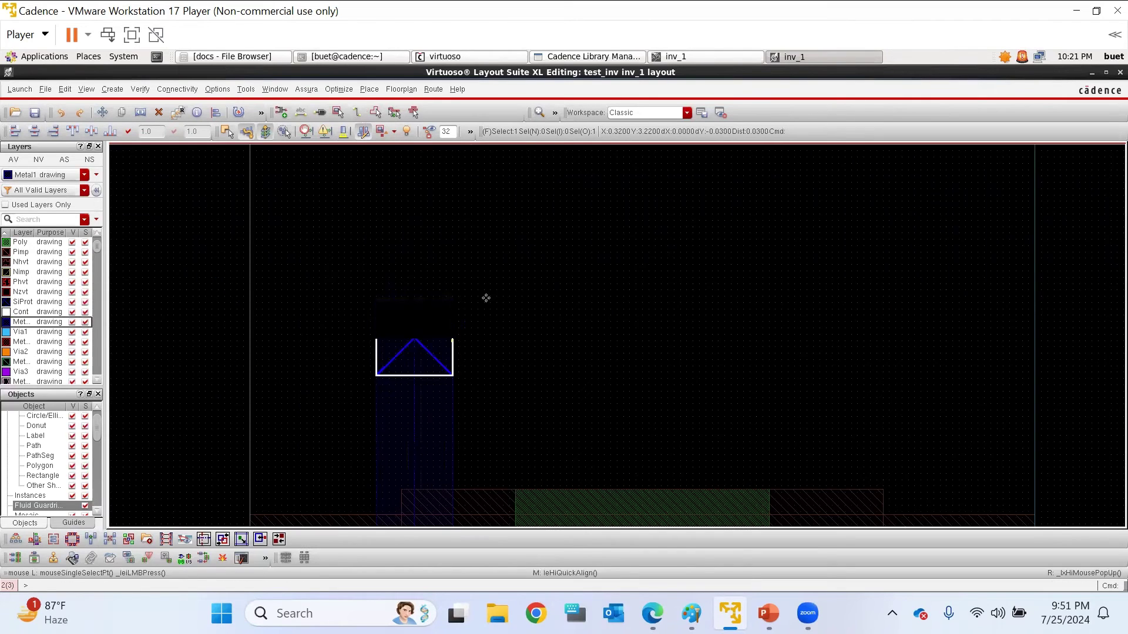
ctrl+scroll(511, 479, up, 2)
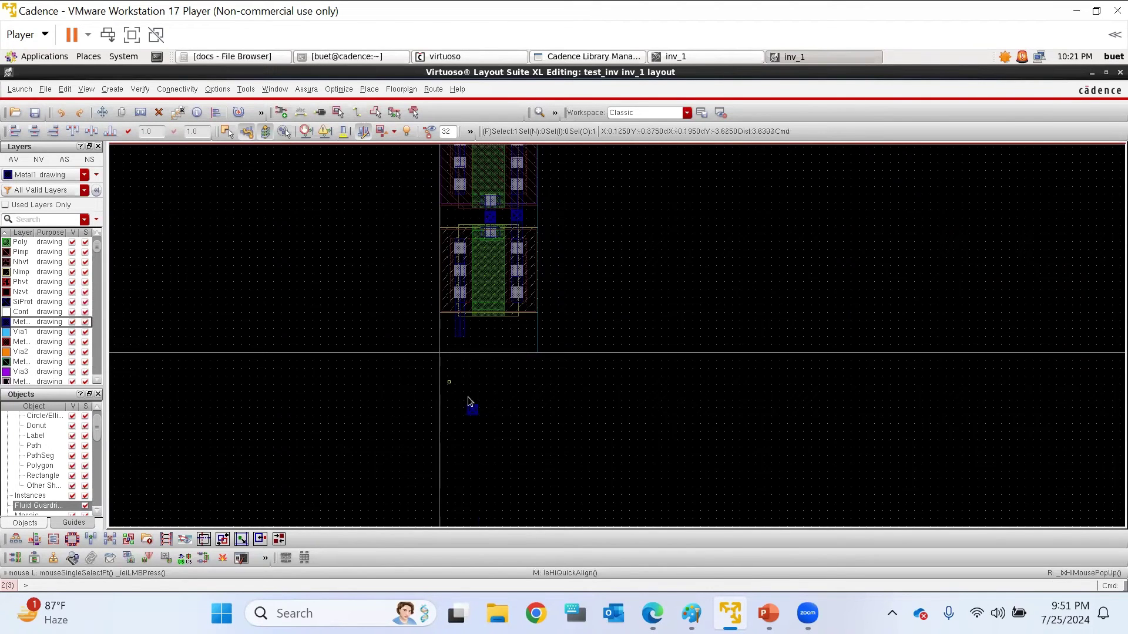
ctrl+scroll(471, 406, up, 6)
key(s)
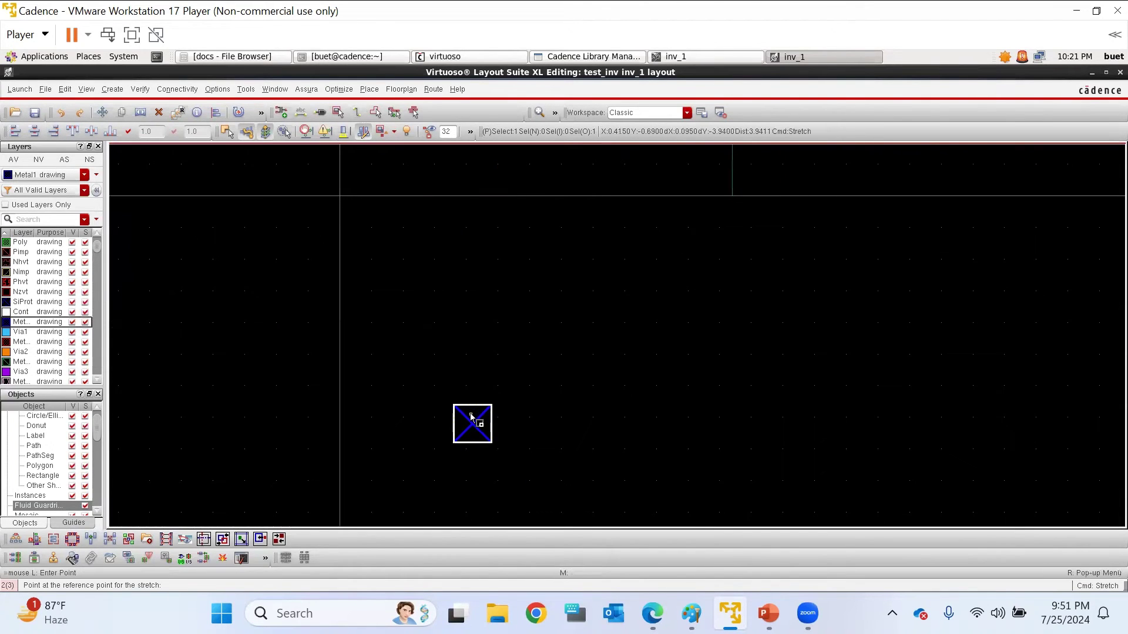
key(Escape)
key(q)
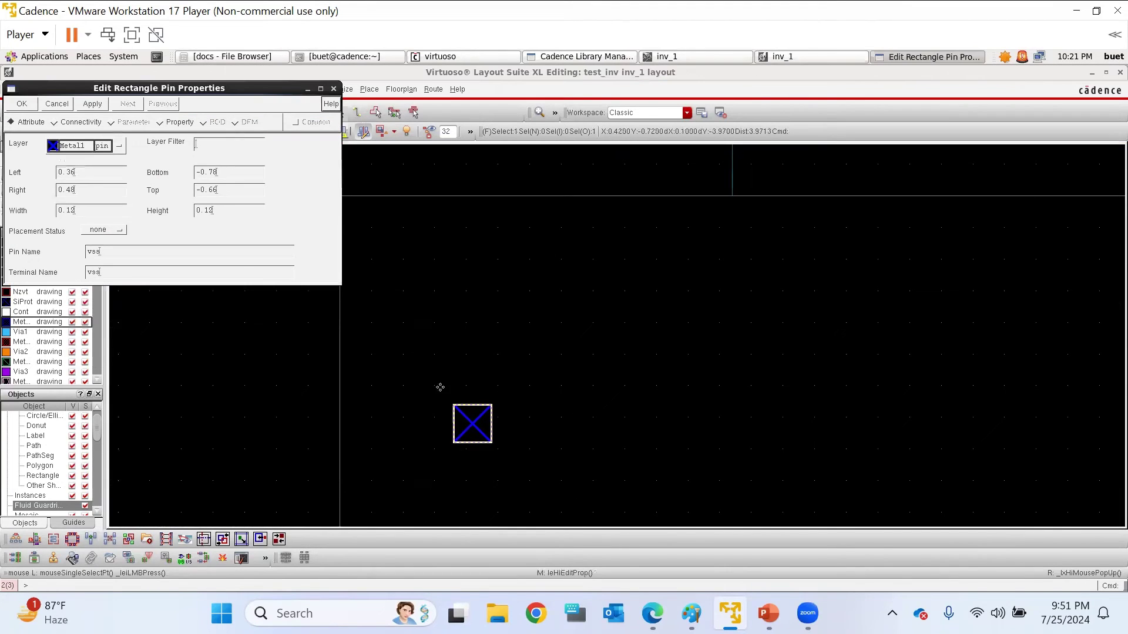
click(335, 89)
Move the vss pin beside the lower end of the left Metal1 path extending below the lower transistor
ctrl+scroll(441, 422, down, 2)
key(s)
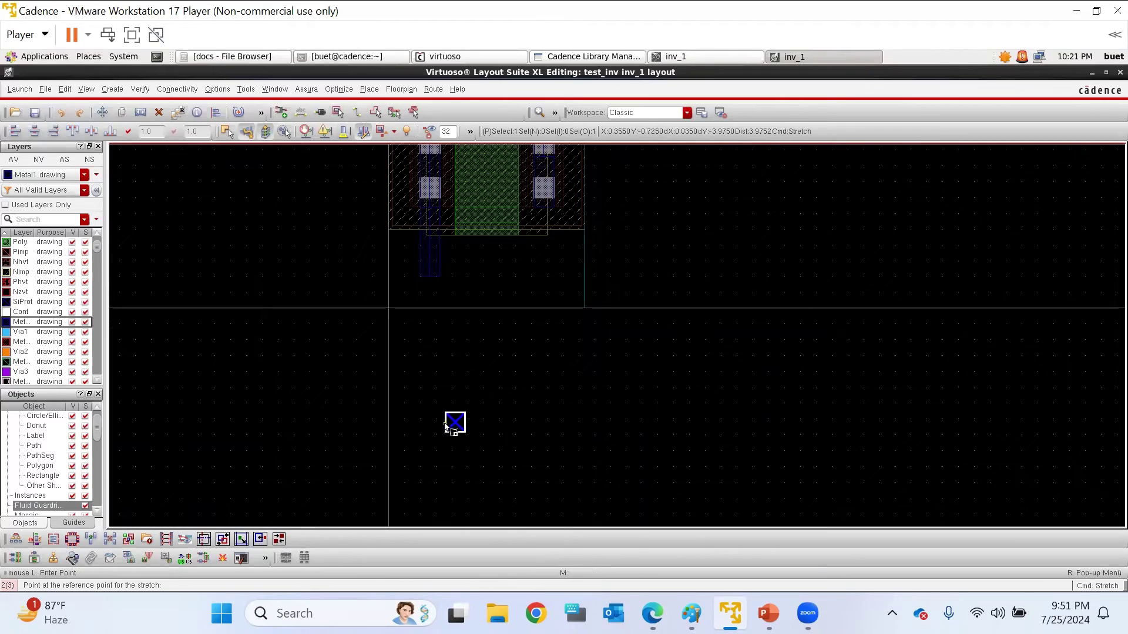
click(446, 423)
ctrl+scroll(434, 270, up, 5)
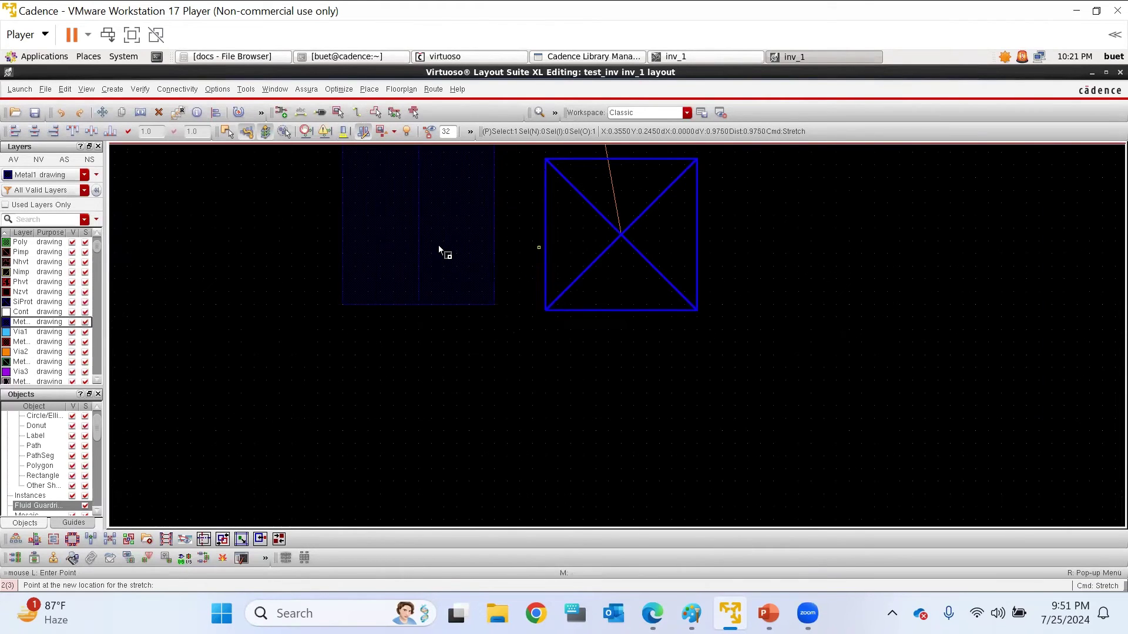
Quick Align the left edge of the vss pin with the left edge of the lower transistor's left Metal1 path
key(a)
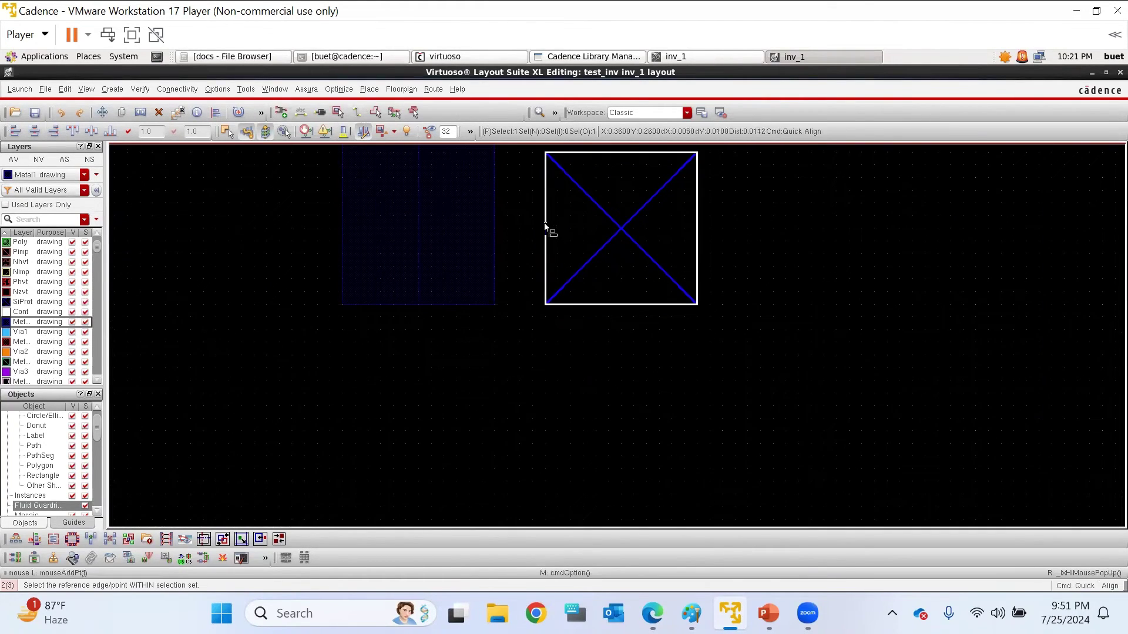
click(545, 228)
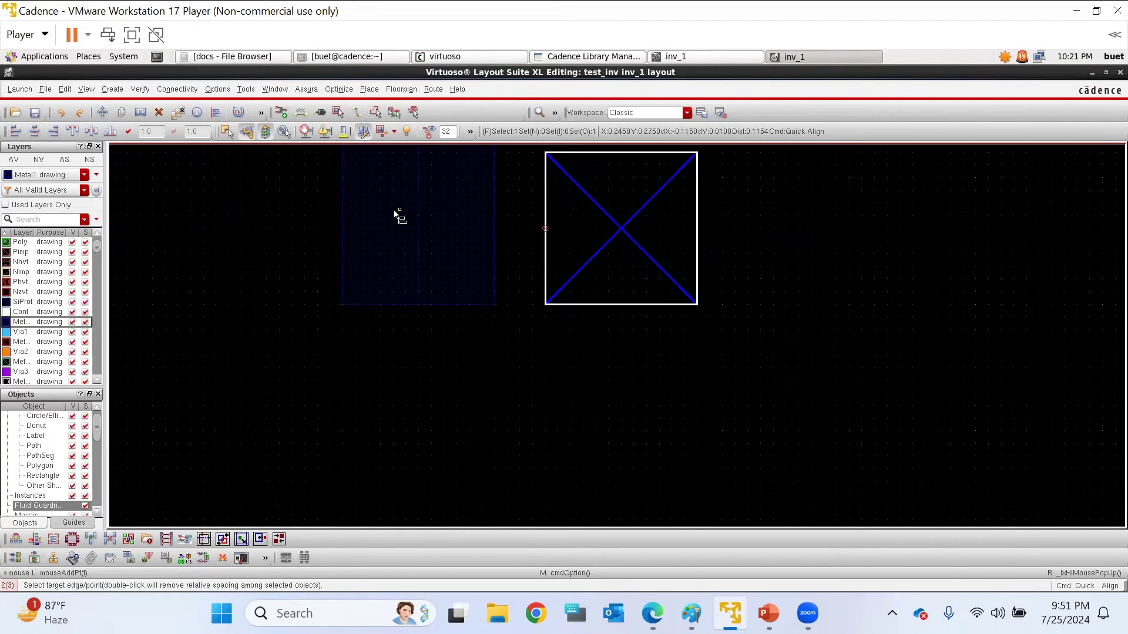
click(343, 199)
Create a rectilinear N-Tap guard ring on net VDD around the upper transistor, enclosing it by 0.15
ctrl+scroll(443, 423, down, 5)
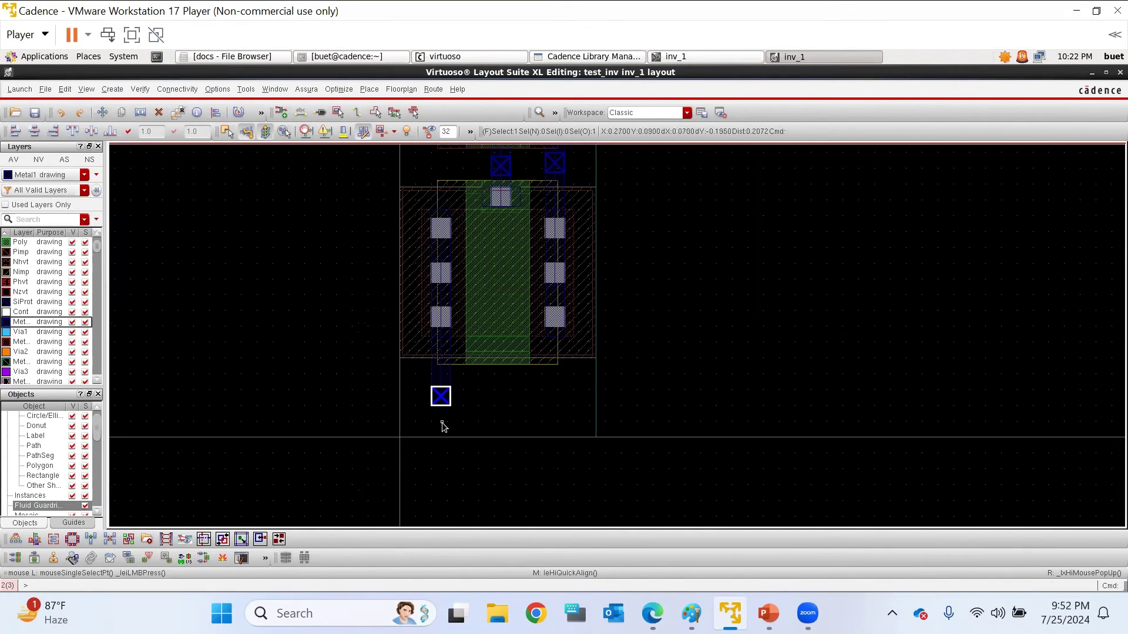
ctrl+scroll(521, 396, up, 2)
ctrl+scroll(516, 394, down, 3)
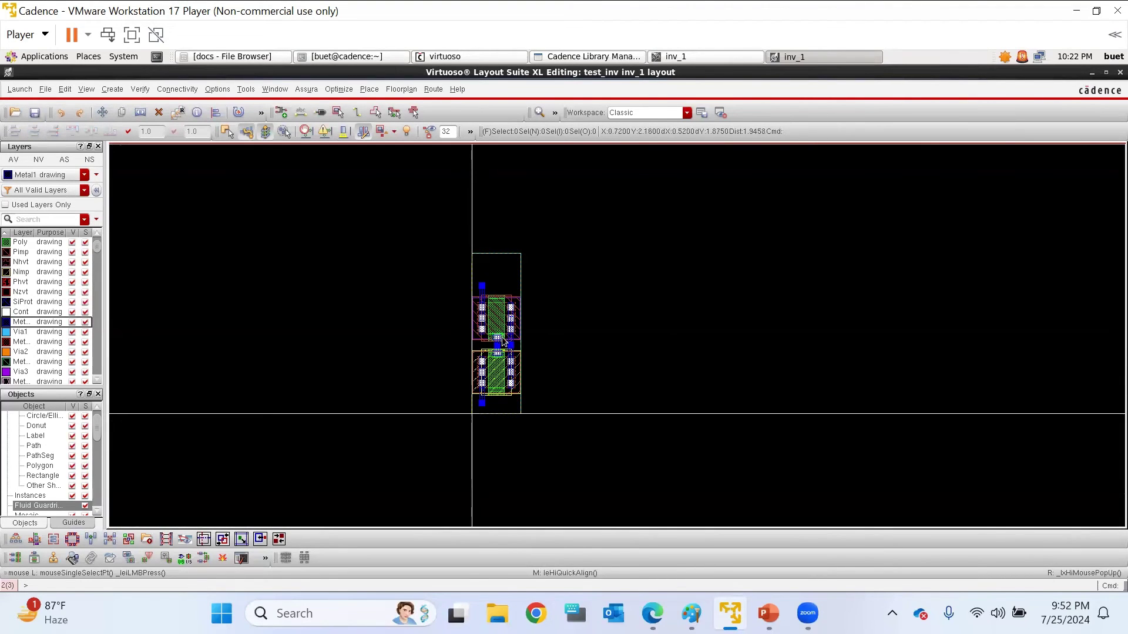
ctrl+scroll(496, 358, up, 2)
ctrl+scroll(549, 372, up, 2)
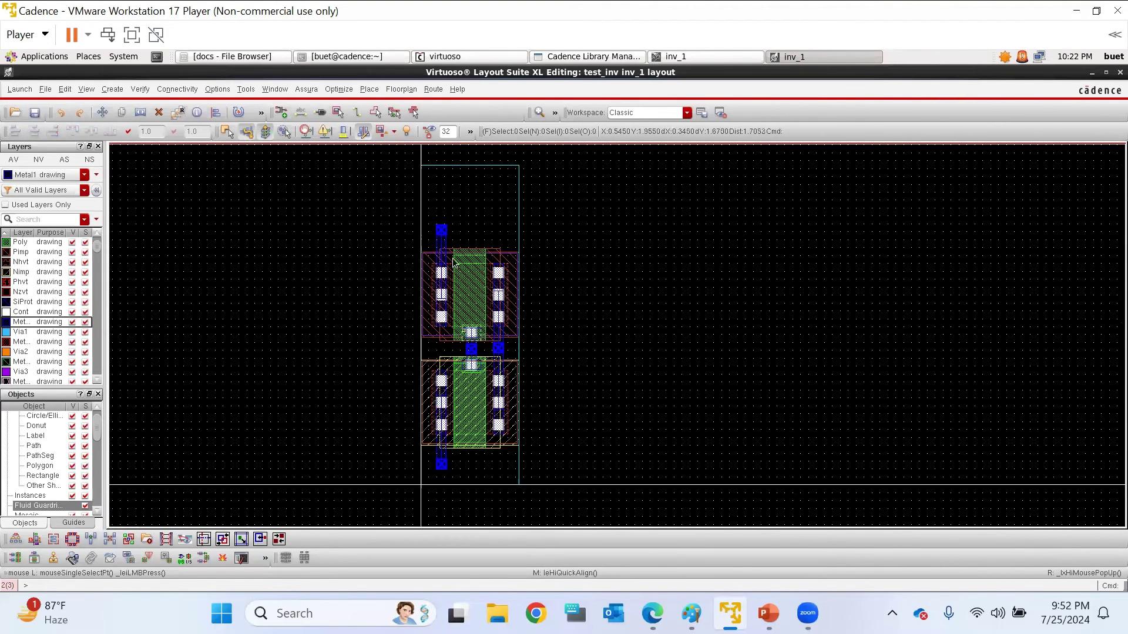
ctrl+scroll(455, 264, down, 2)
ctrl+scroll(437, 232, up, 2)
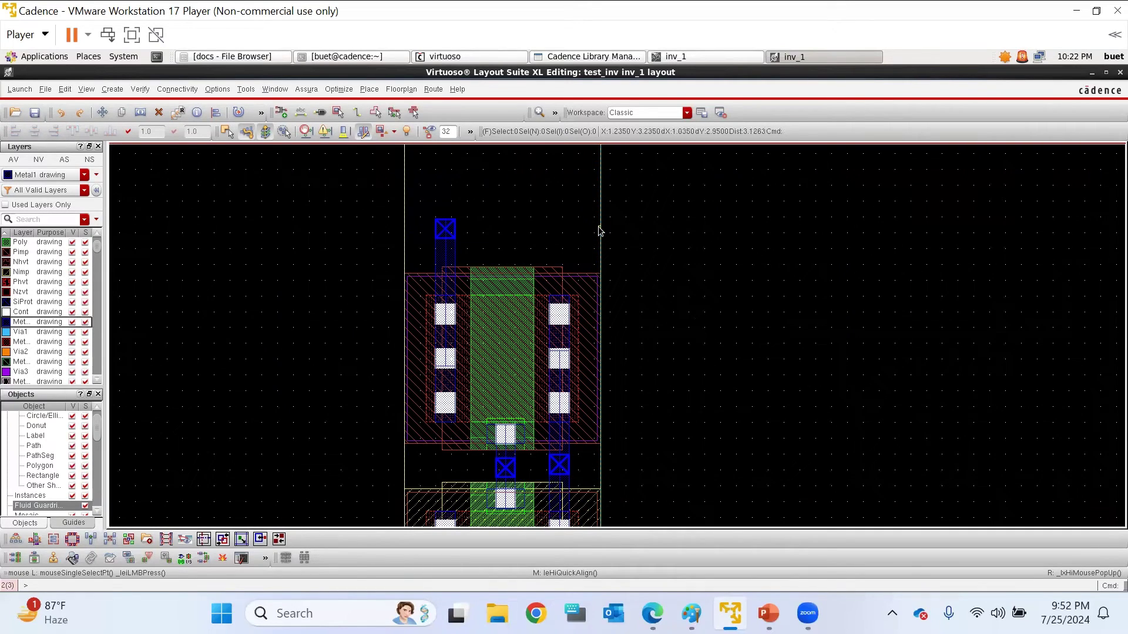
key(shift+g)
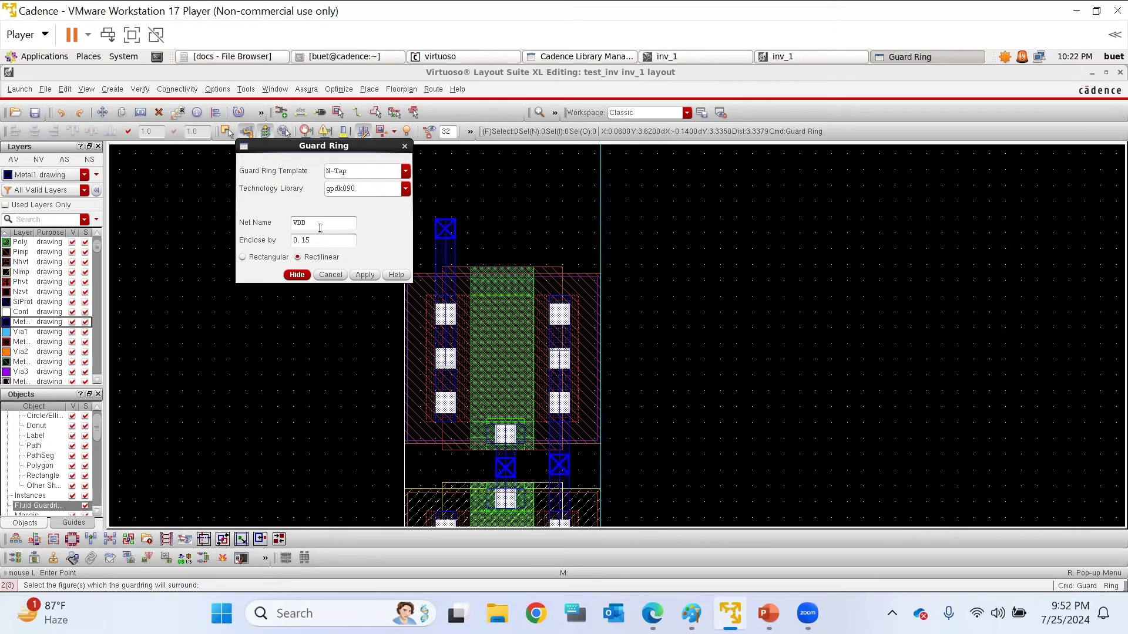
click(297, 275)
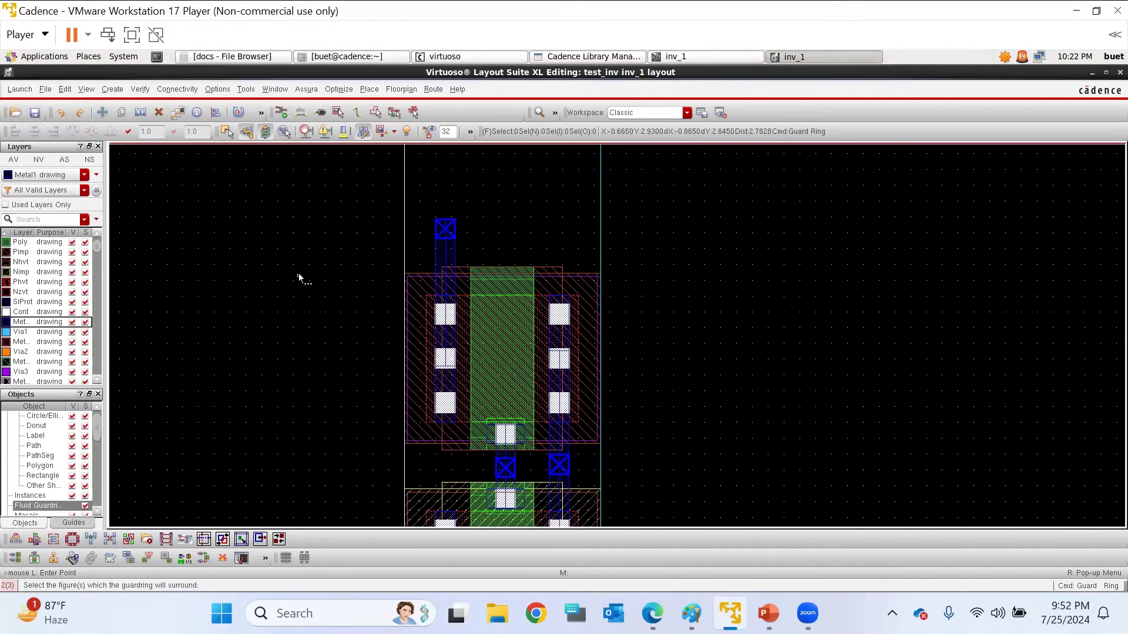
click(519, 329)
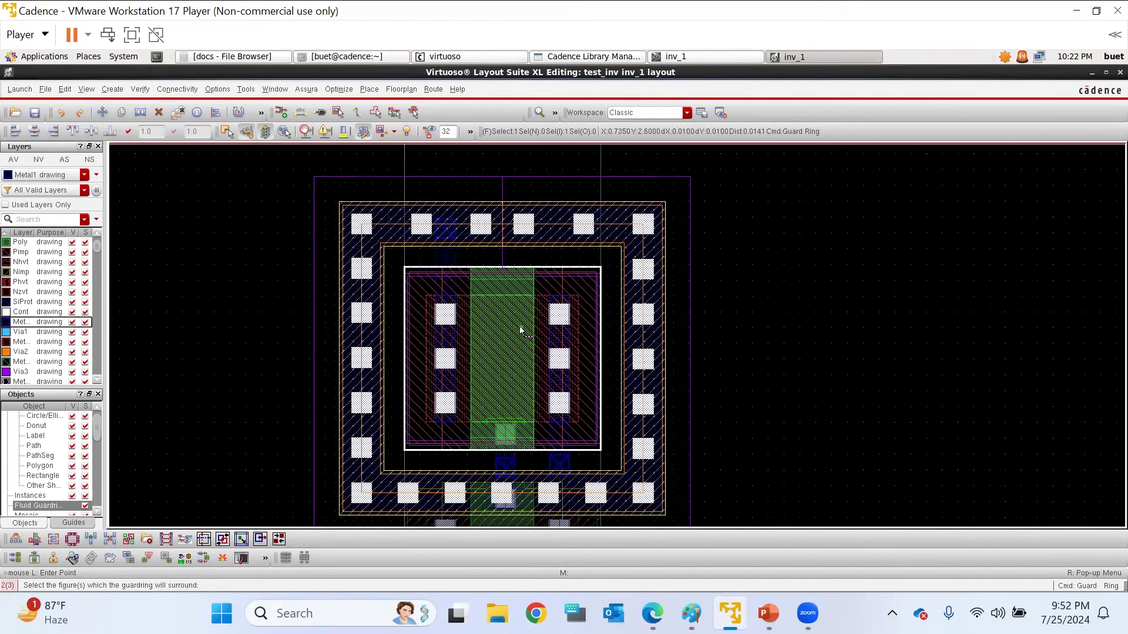
key(Return)
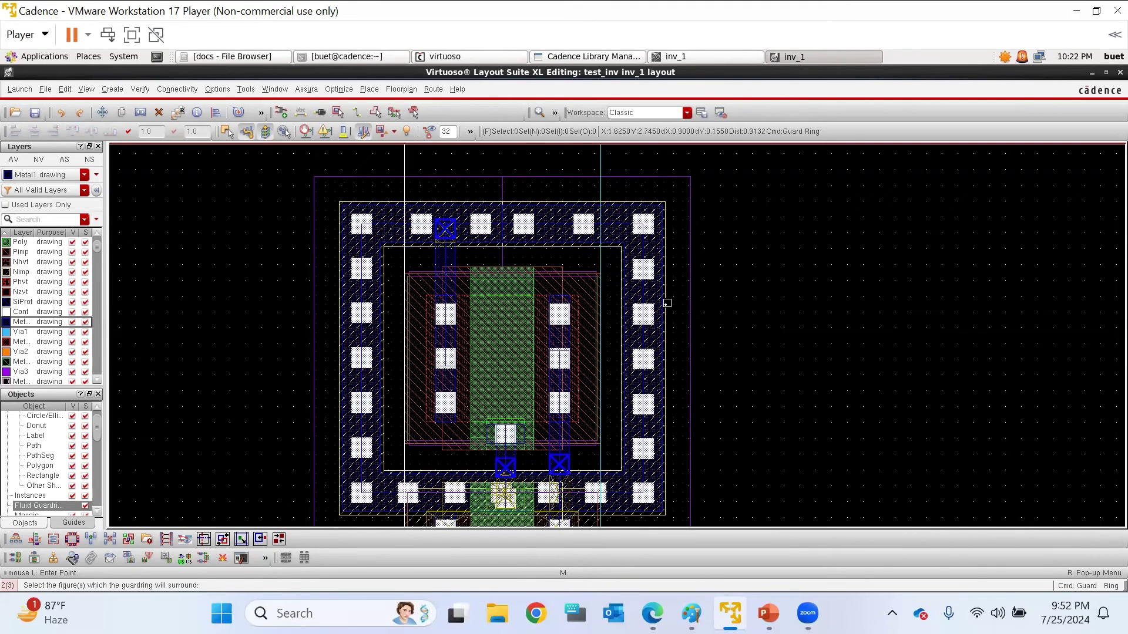
Move the guard ring off the upper transistor into the empty area to the left of the cell
scroll(962, 313, down, 3)
click(891, 315)
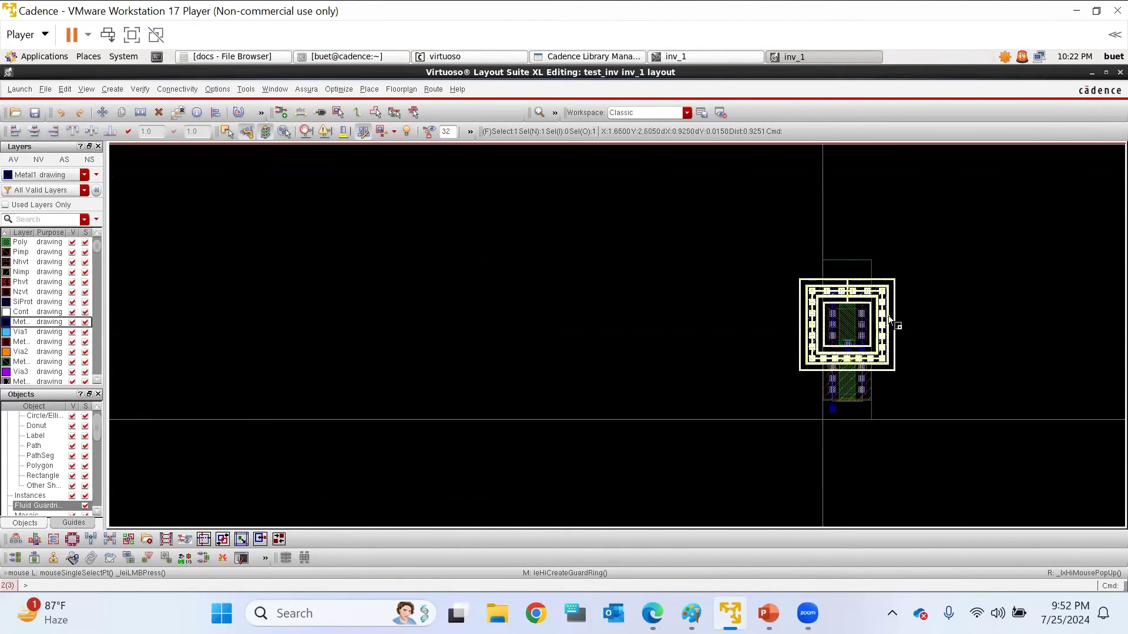
key(s)
click(714, 312)
scroll(735, 316, up, 4)
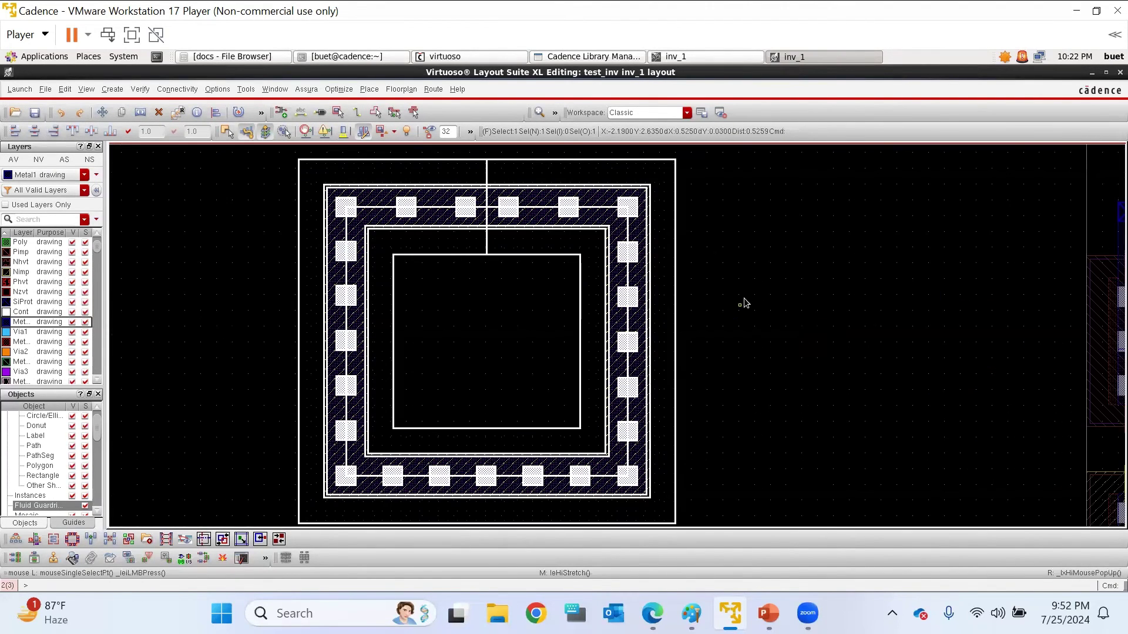
Switch to partial selection and try to delete only the bottom side of the guard ring
click(229, 133)
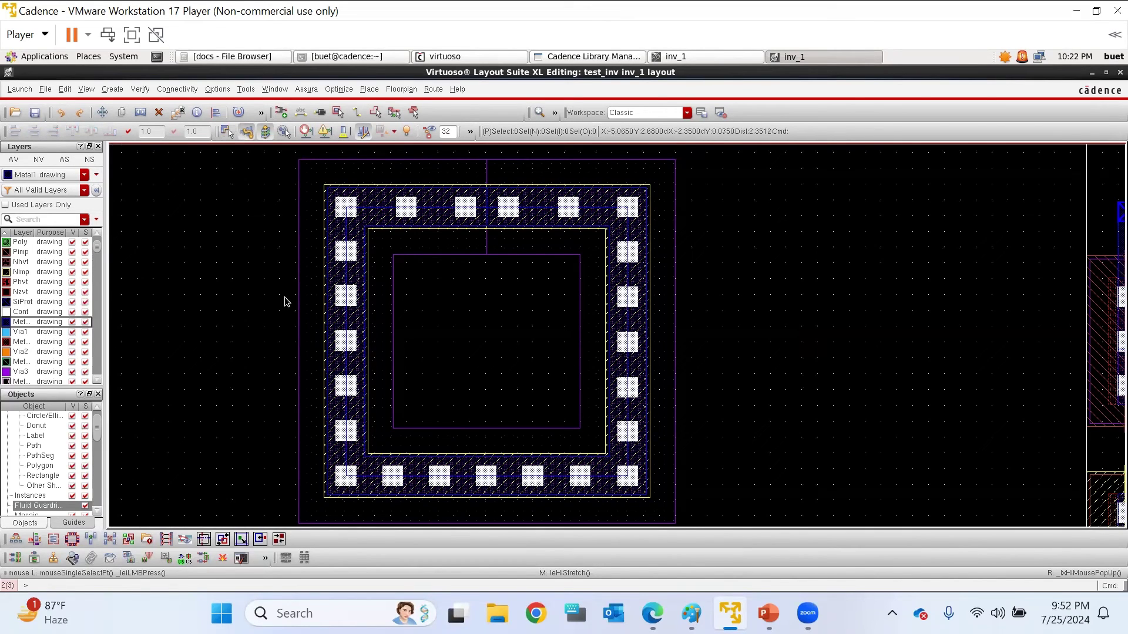
scroll(284, 298, down, 1)
drag(237, 280, 550, 460)
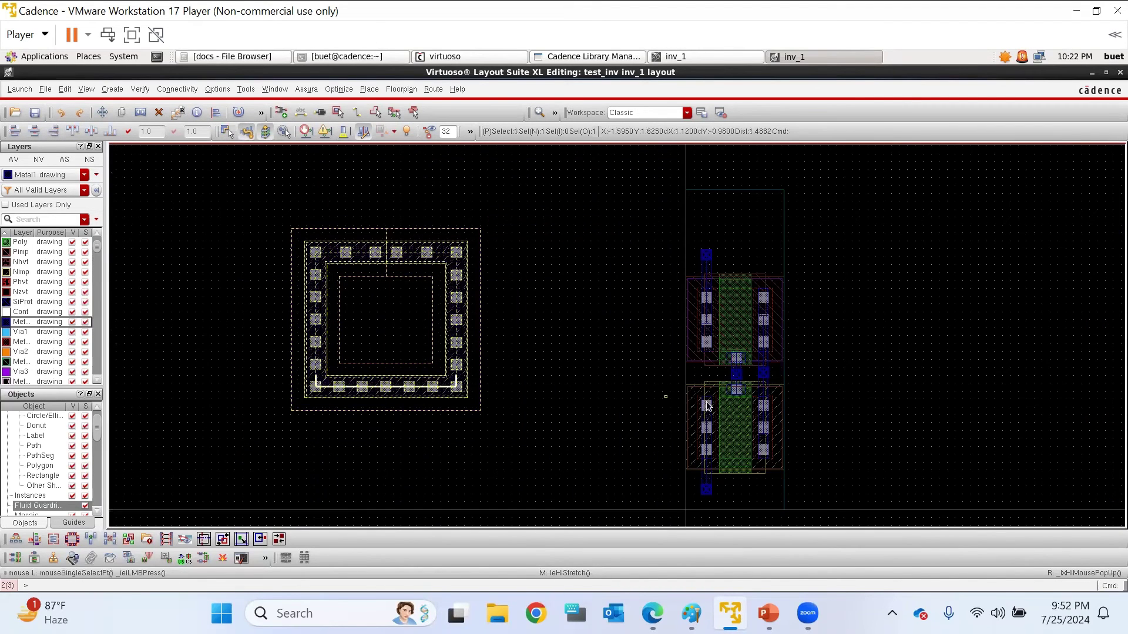
key(Delete)
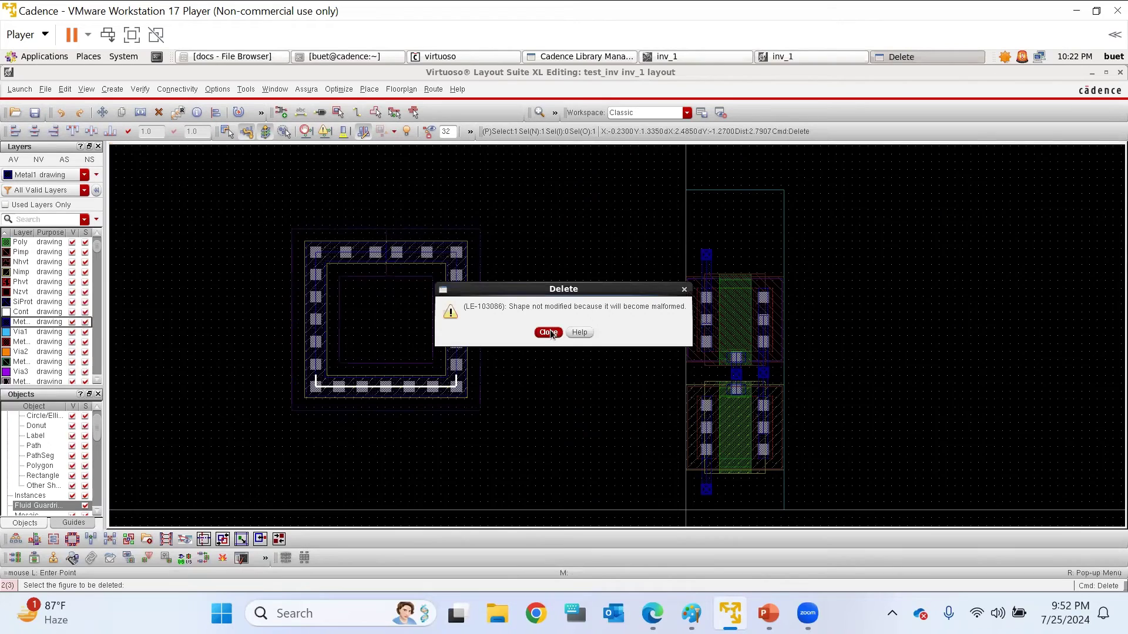
click(551, 333)
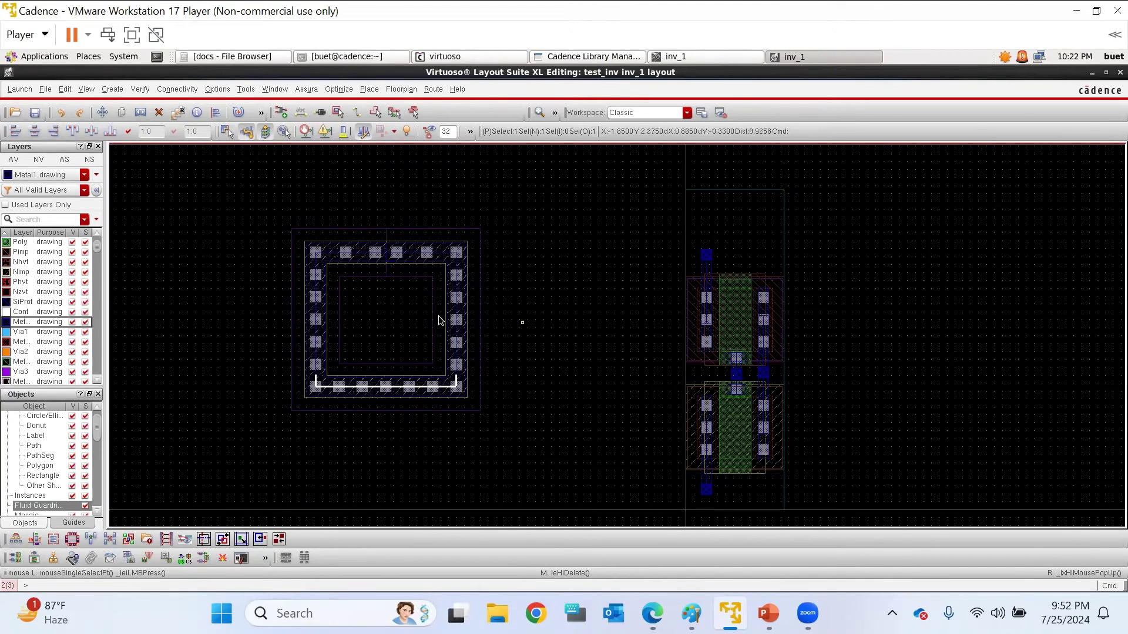
drag(262, 295, 571, 459)
drag(416, 188, 523, 467)
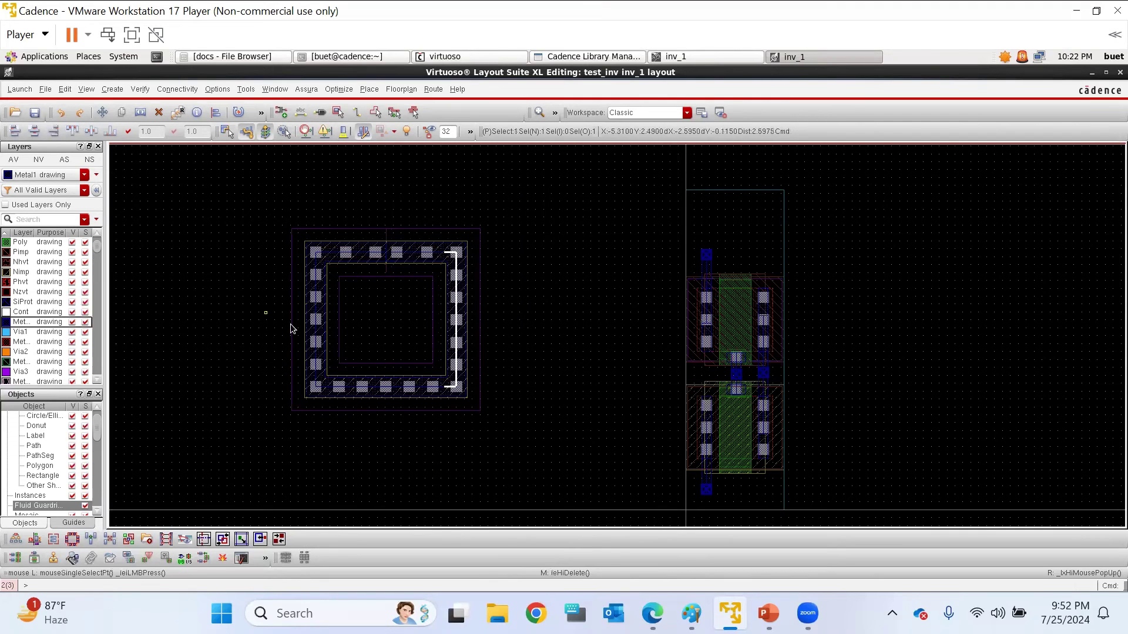
drag(291, 324, 540, 461)
key(Delete)
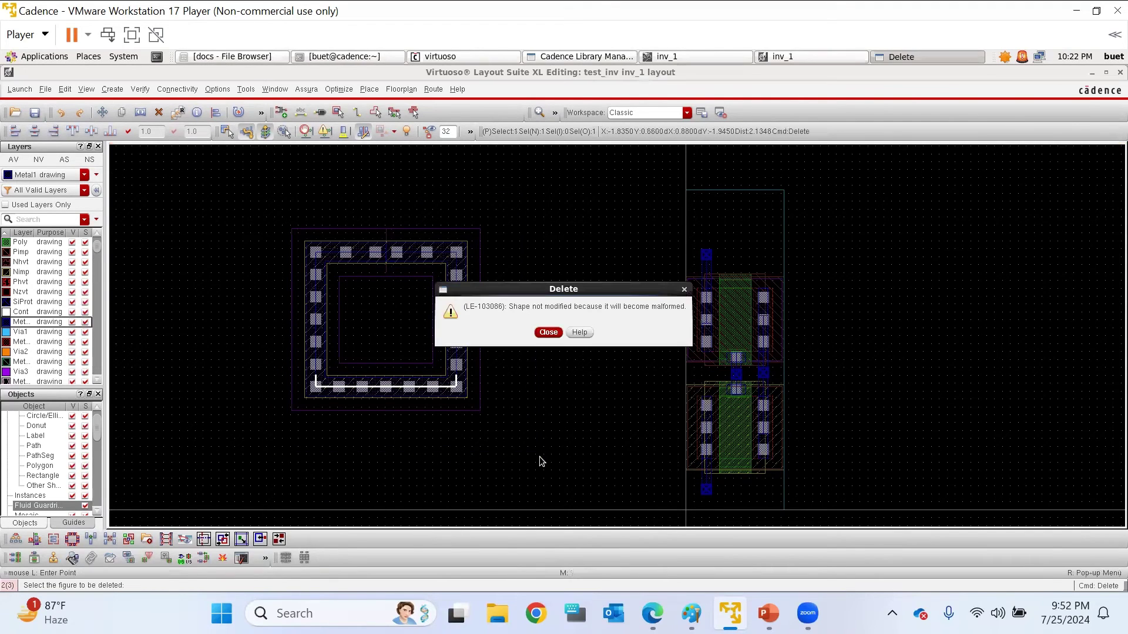
click(548, 332)
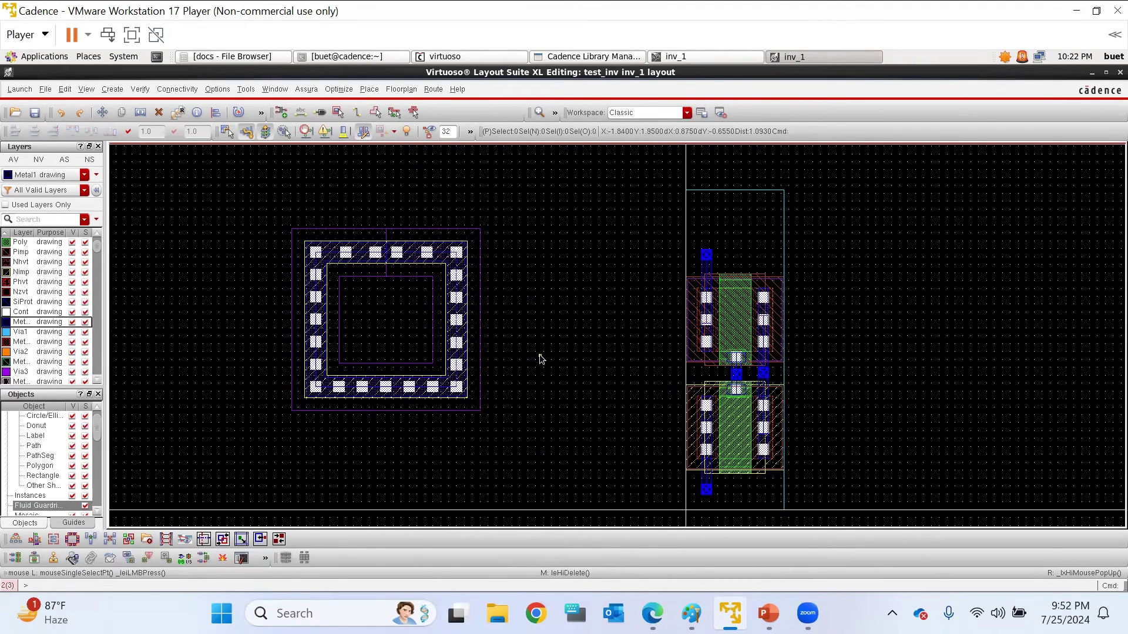
Undo both the move and the creation of the guard ring
key(u)
key(u)
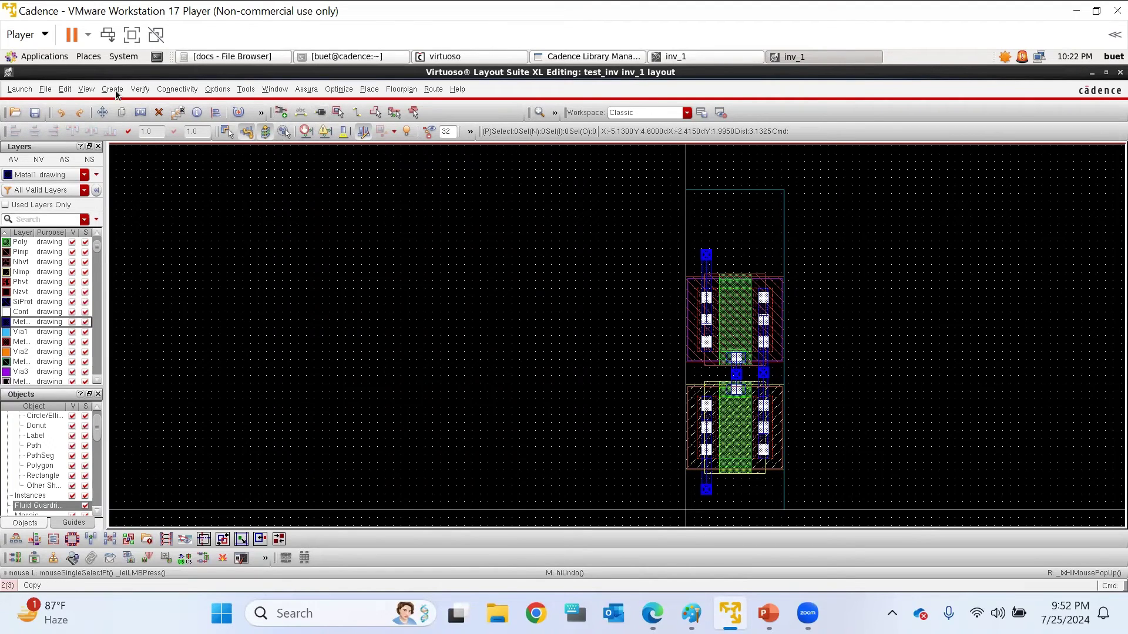
Create a rectilinear N-Tap guard ring around the upper transistor with net name vdd and an enclosure of 0.15
key(shift+g)
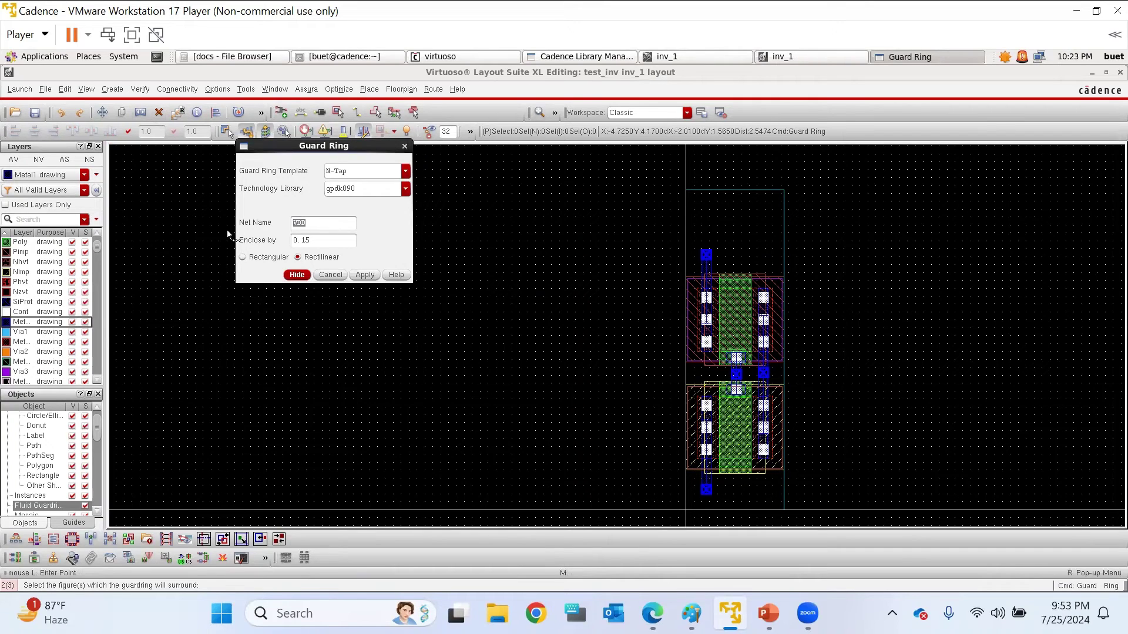
text(vdd)
click(297, 275)
click(734, 313)
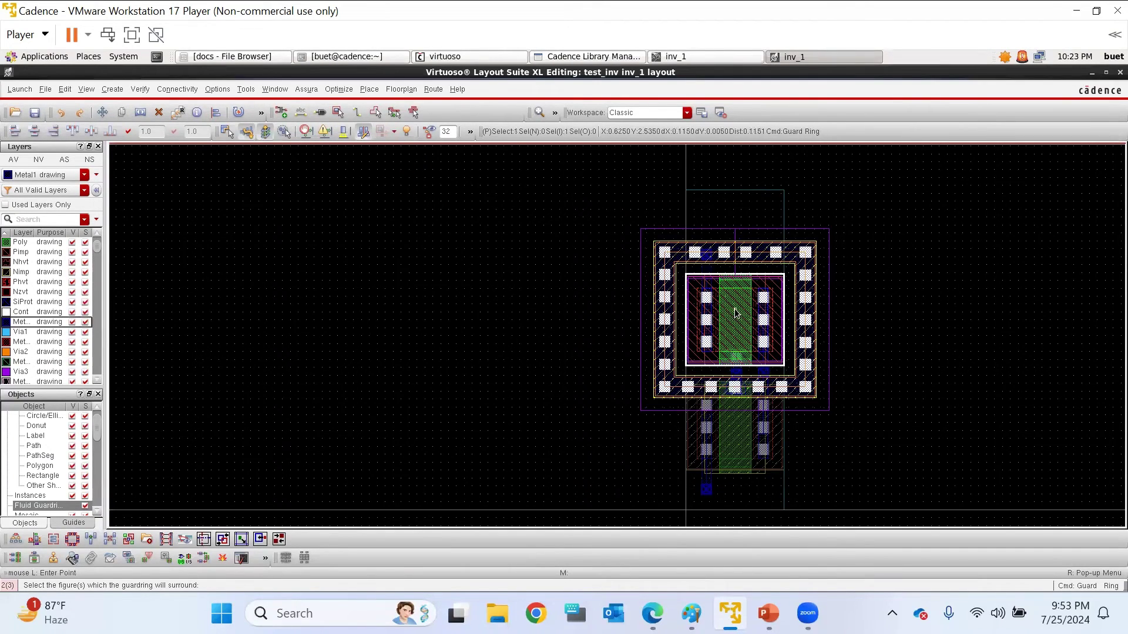
key(Return)
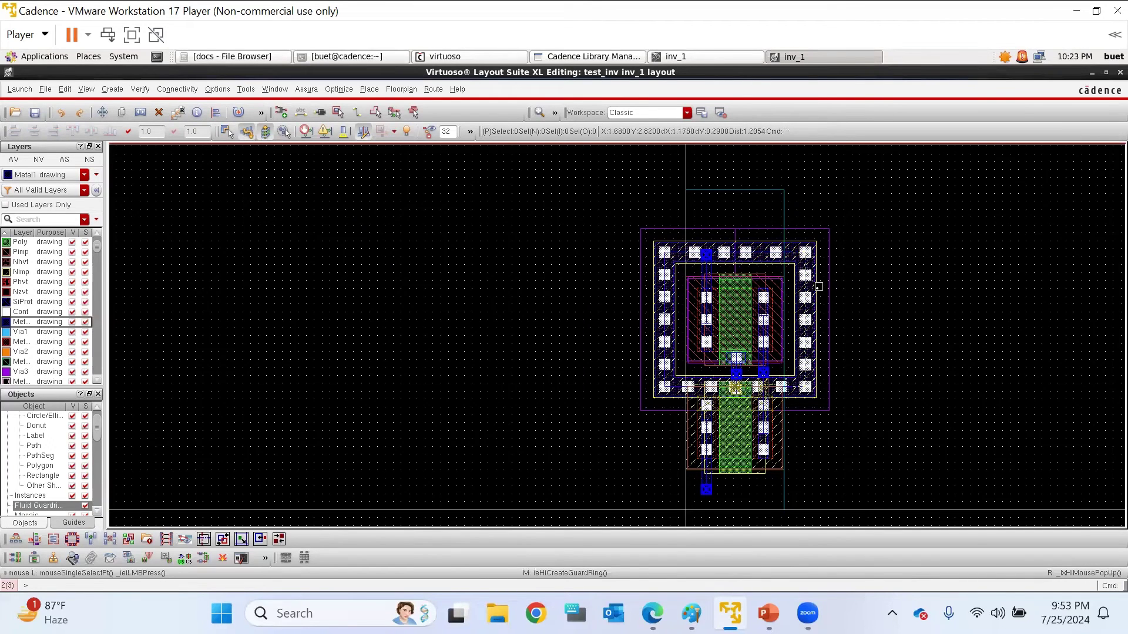
Switch to full selection and move the N-Tap guard ring off the upper transistor into the empty area beside the cell
key(F4)
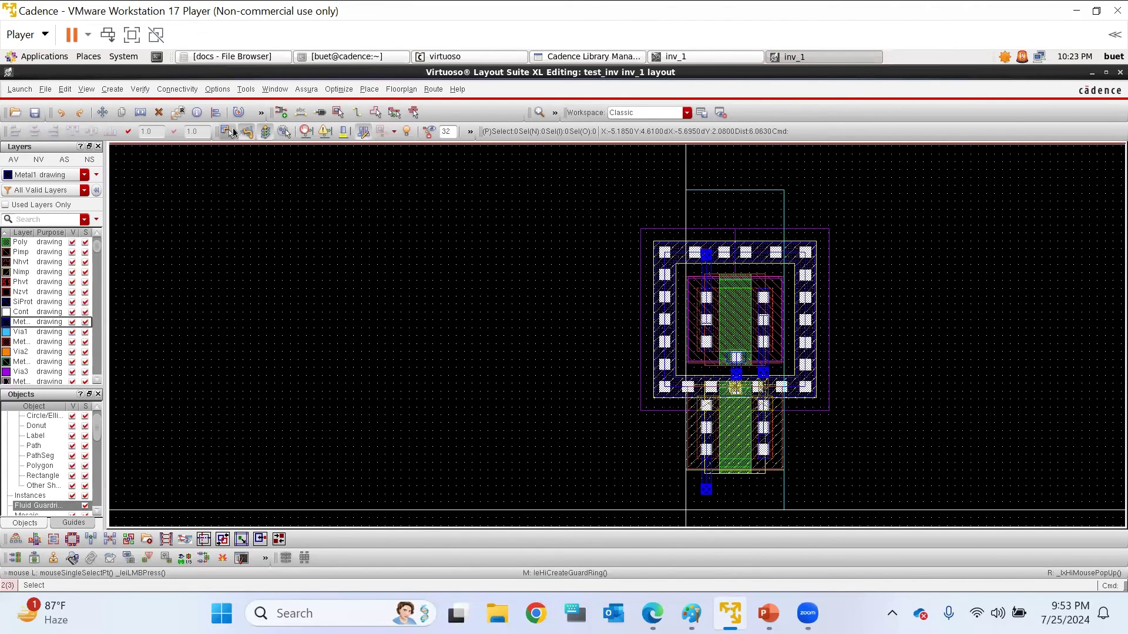
drag(808, 288, 537, 287)
click(258, 151)
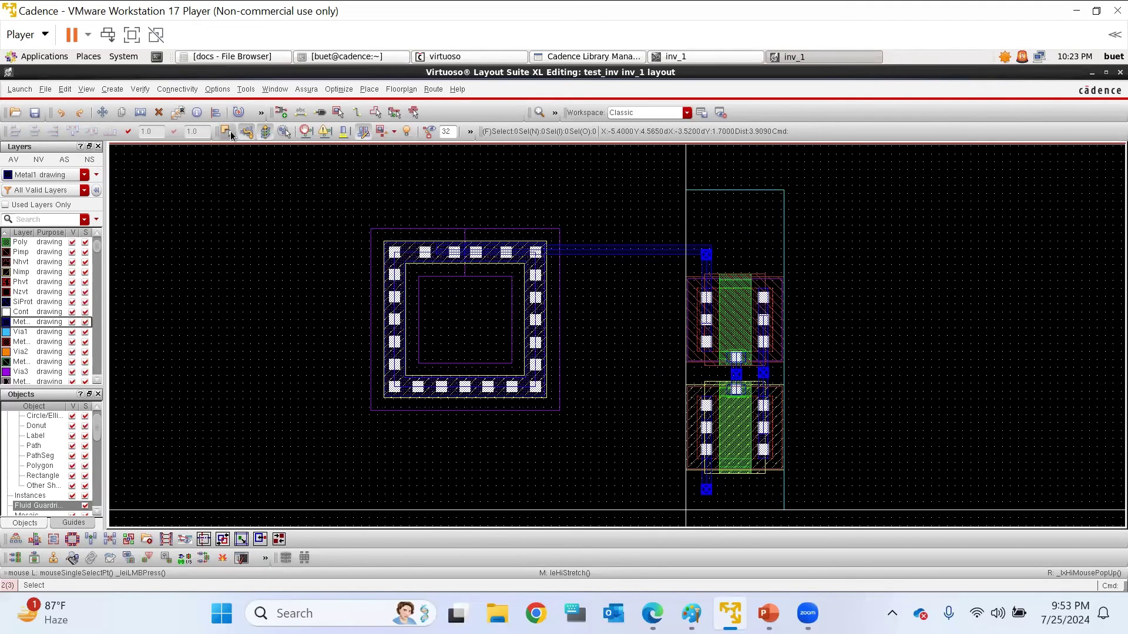
Try to delete only the bottom side of the moved N-Tap guard ring using partial selection
click(227, 131)
drag(303, 308, 630, 481)
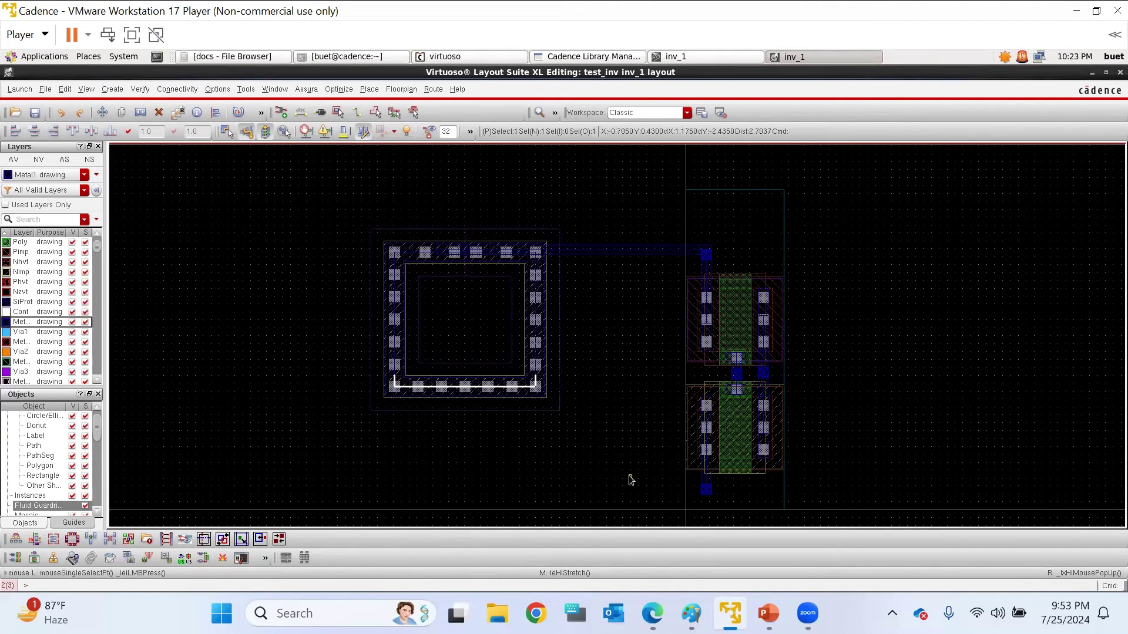
key(Delete)
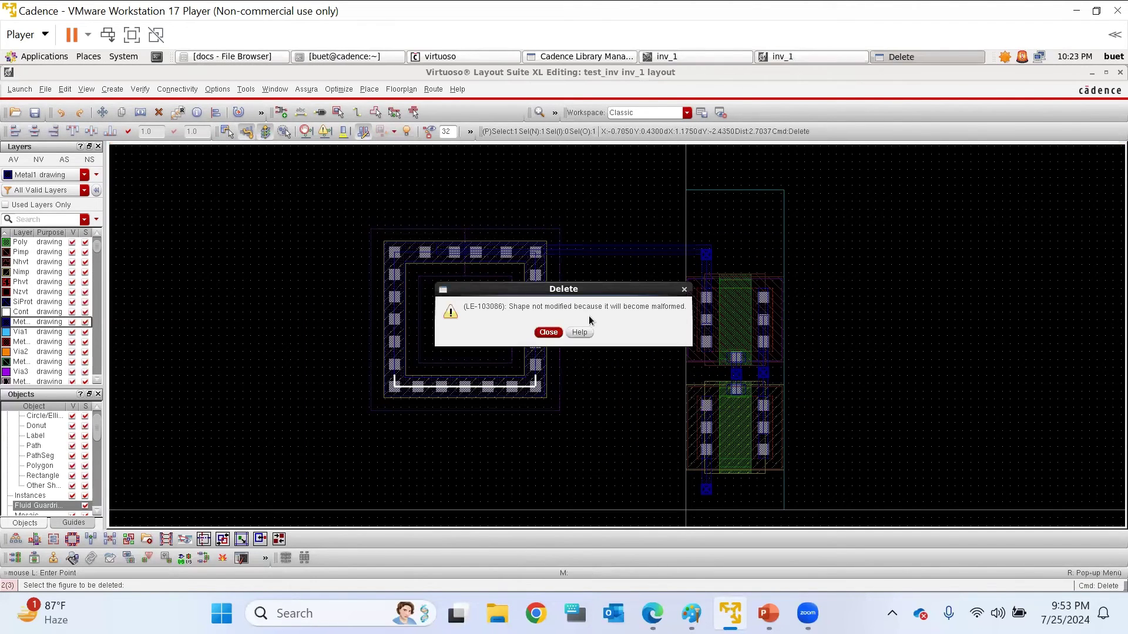
click(548, 333)
key(Escape)
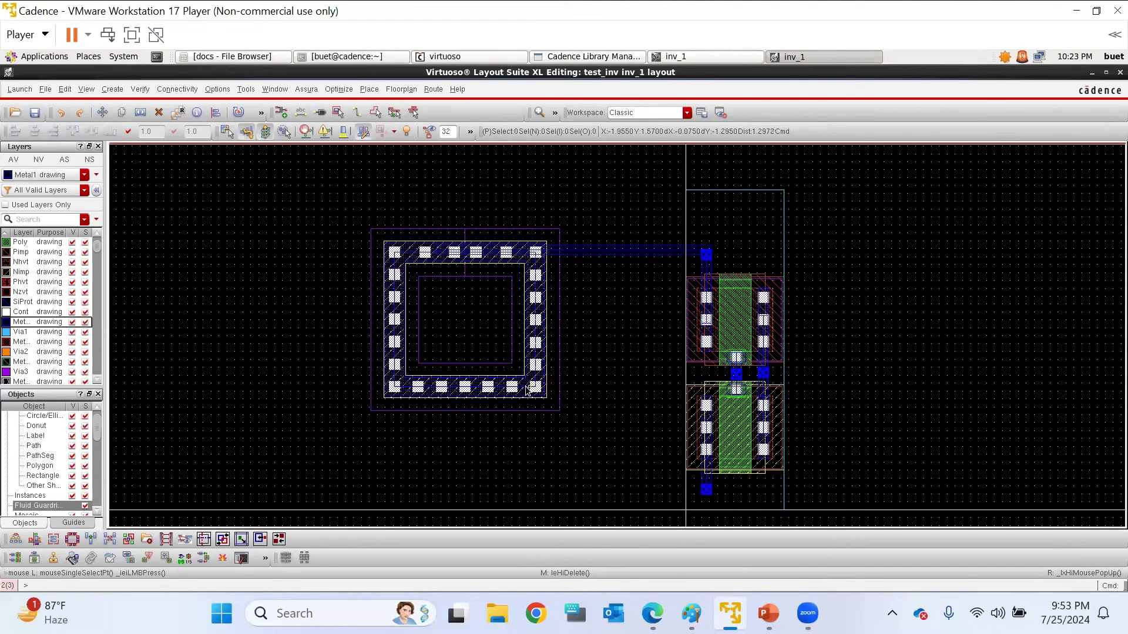
Stretch the N-Tap ring's bottom side downward and try again to delete that side alone
click(503, 388)
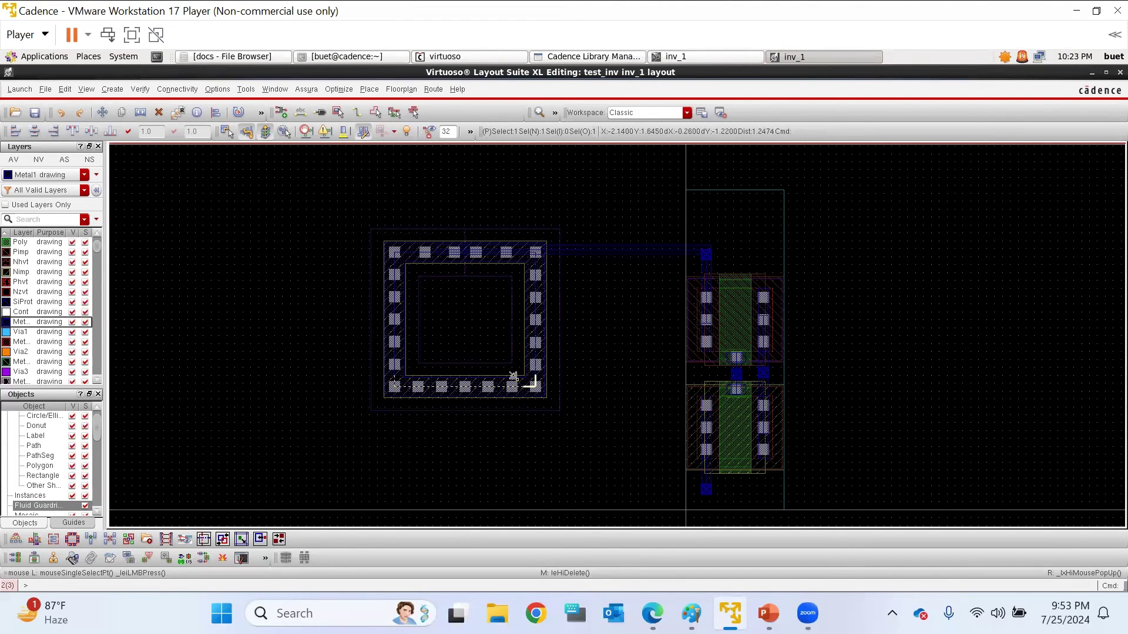
drag(516, 381, 516, 445)
click(608, 369)
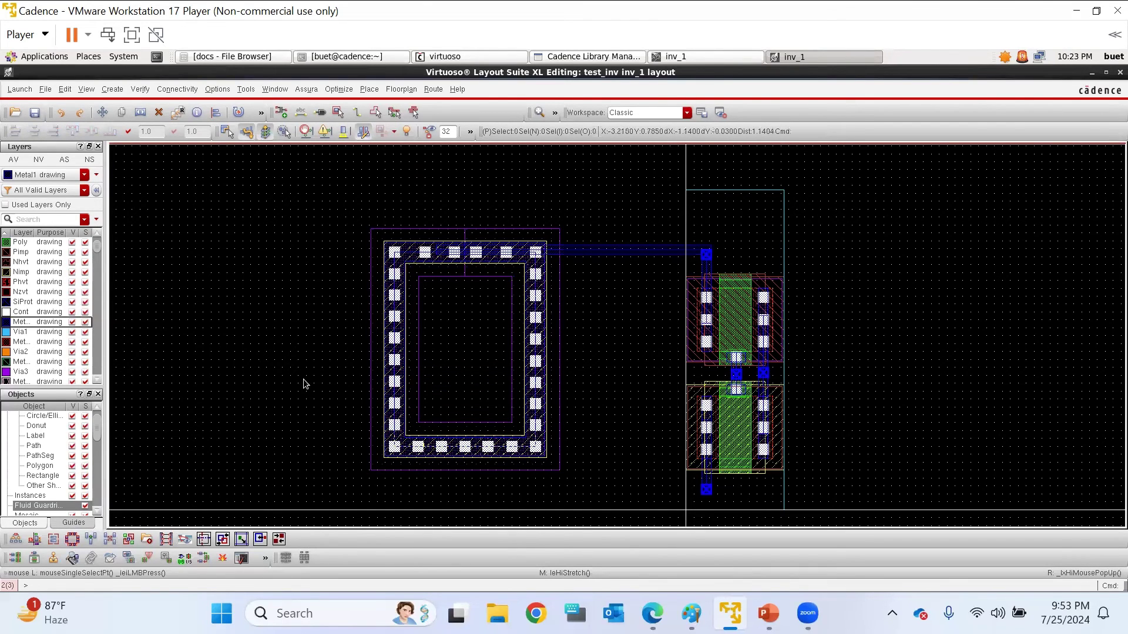
drag(280, 363, 610, 501)
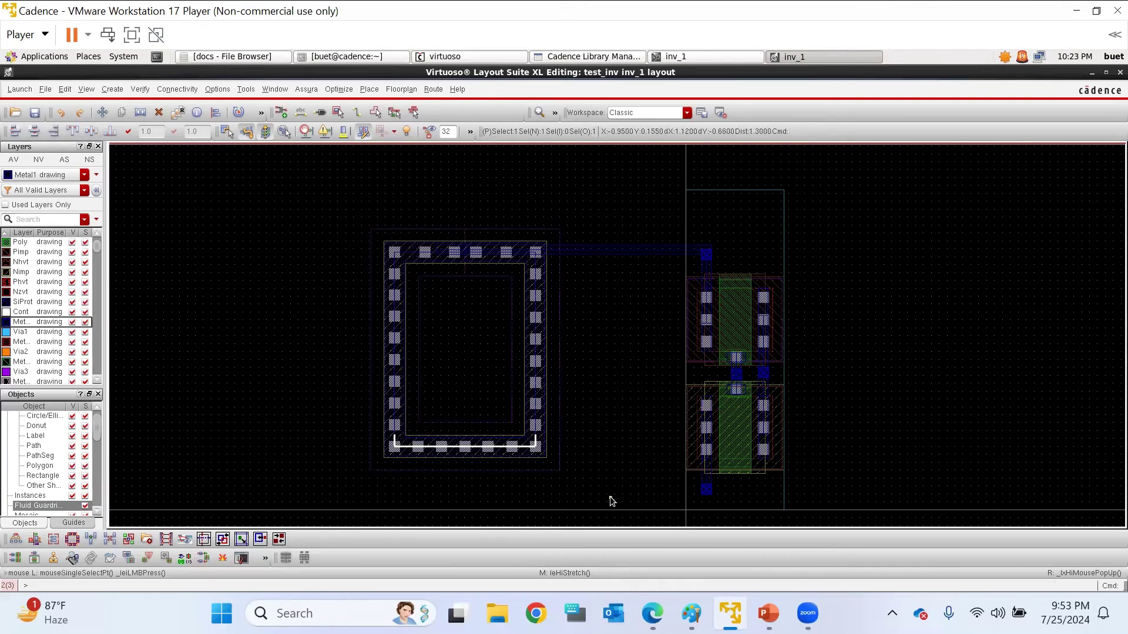
key(Delete)
click(548, 332)
Delete every side of the N-Tap ring except the right one, and undo that deletion
drag(327, 203, 482, 494)
key(Delete)
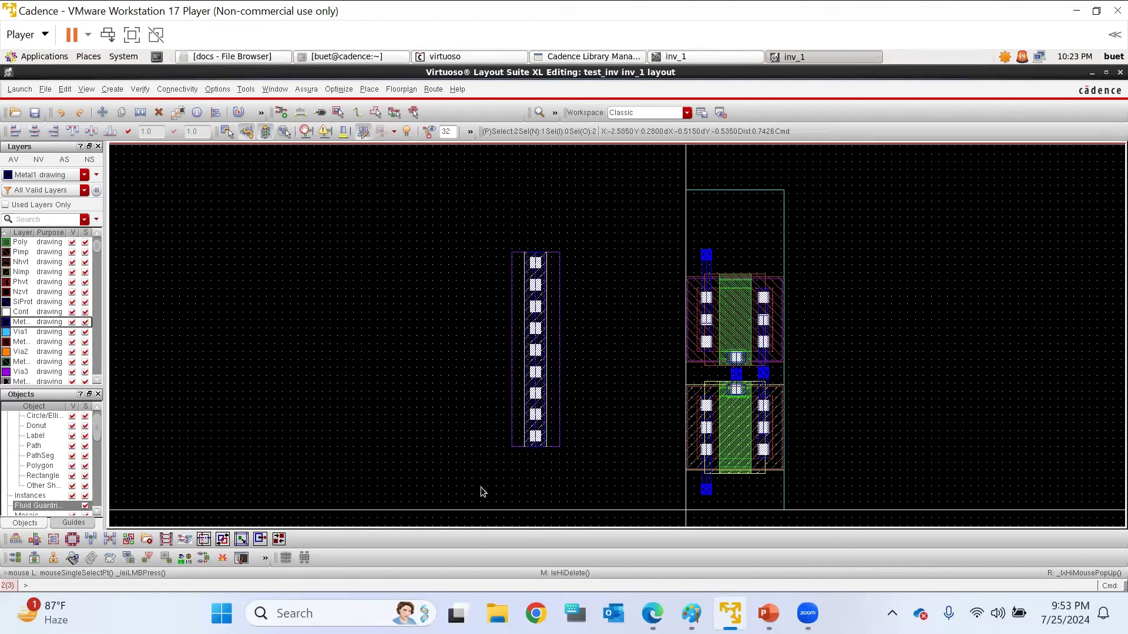
key(u)
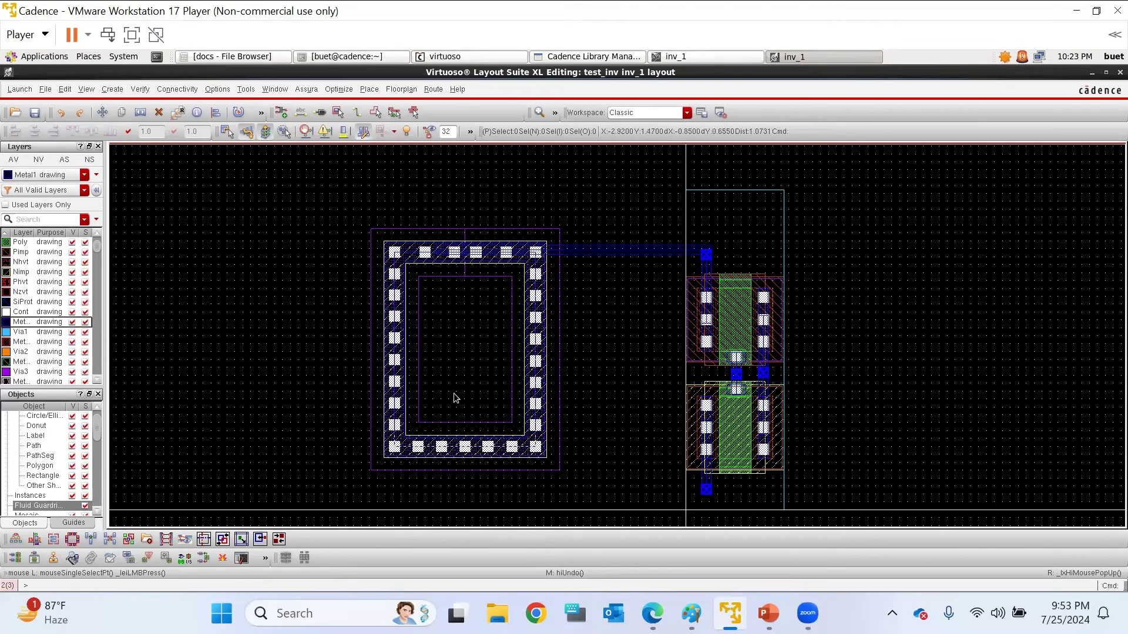
Delete all of the N-Tap ring except its bottom strip, and move that strip over the Metal1 pin above the upper transistor
drag(539, 304, 568, 315)
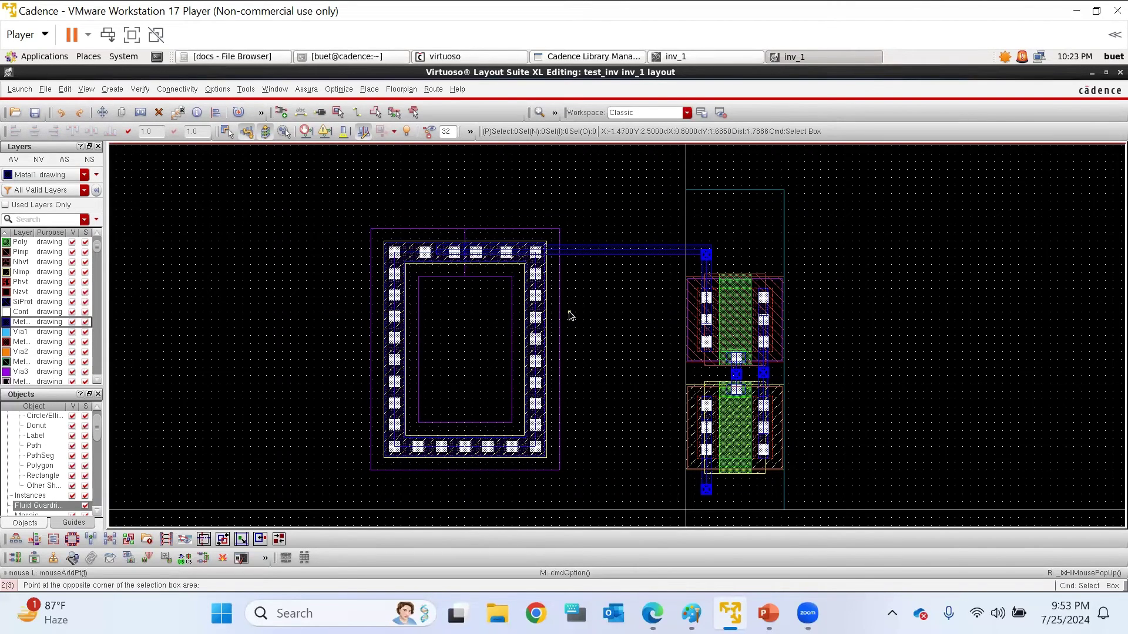
key(Delete)
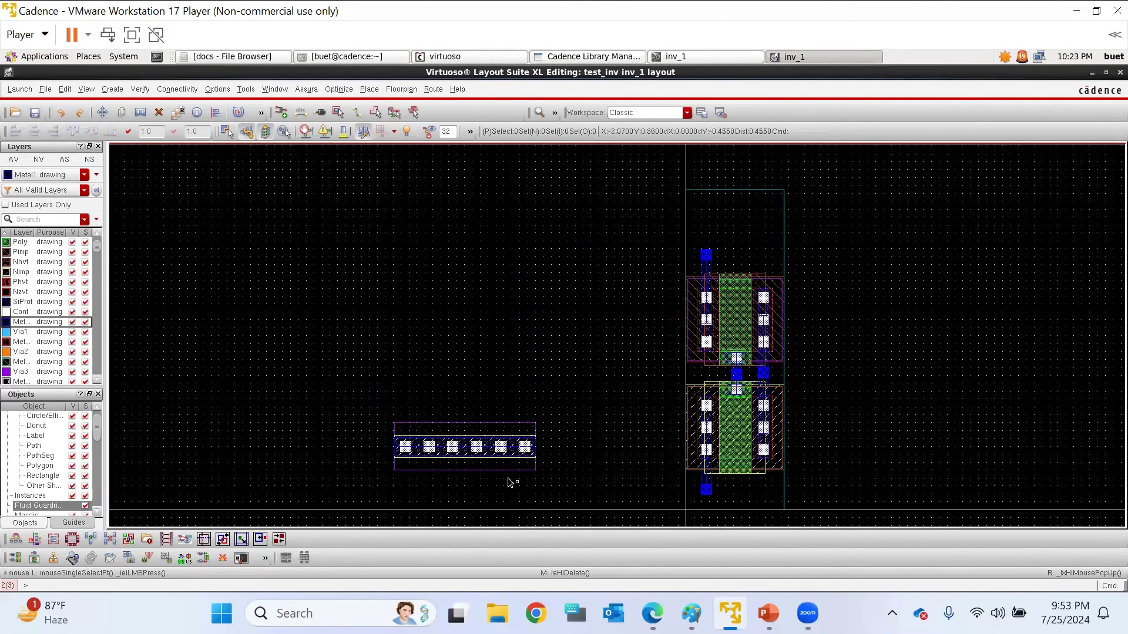
key(F4)
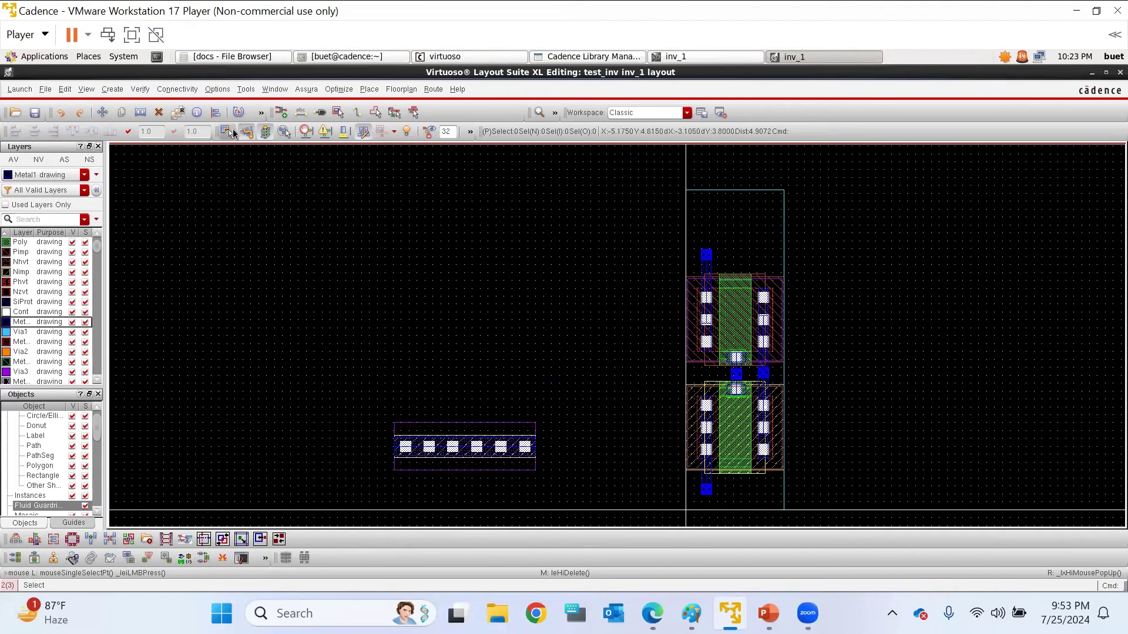
drag(477, 444, 481, 253)
click(452, 251)
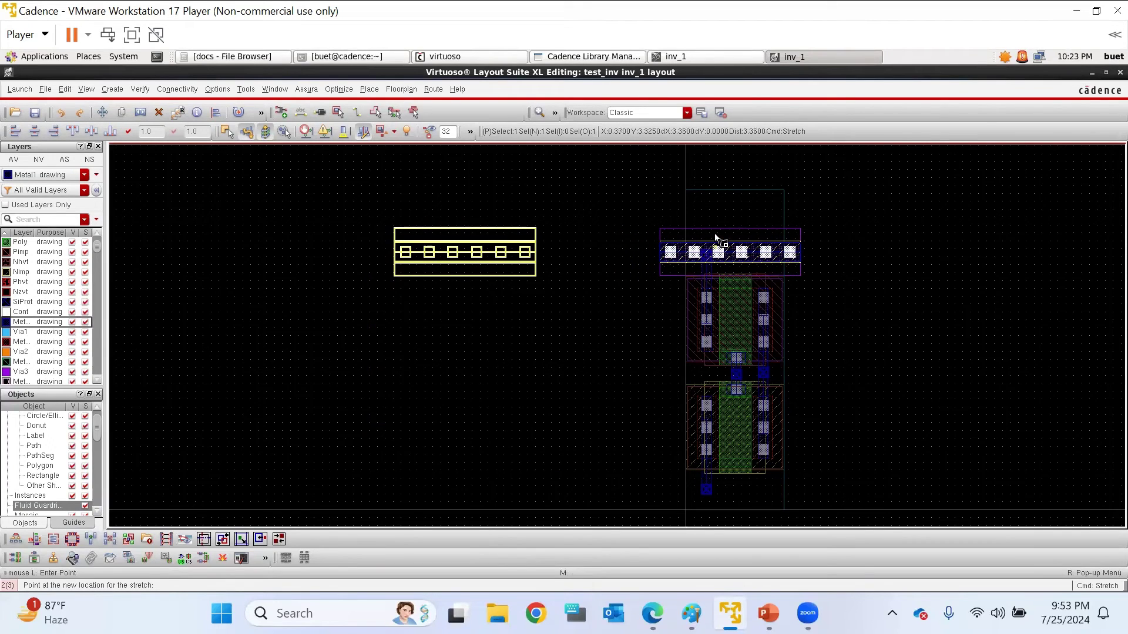
click(716, 237)
key(Escape)
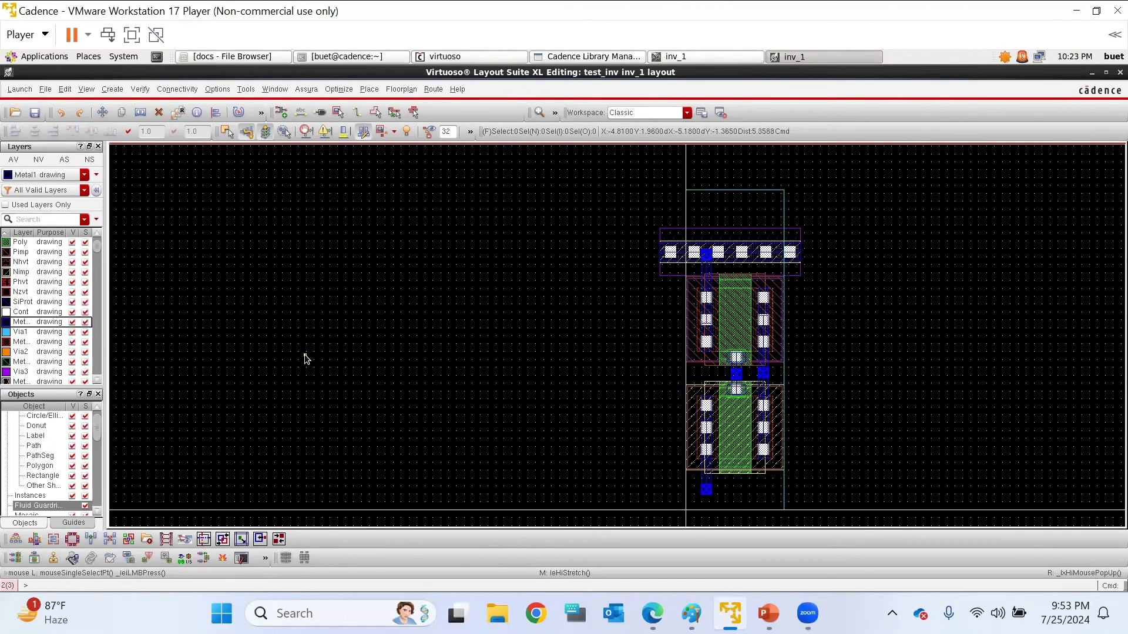
Create a rectilinear P-Tap guard ring around the lower transistor with net name vss and an enclosure of 0.15
key(shift+g)
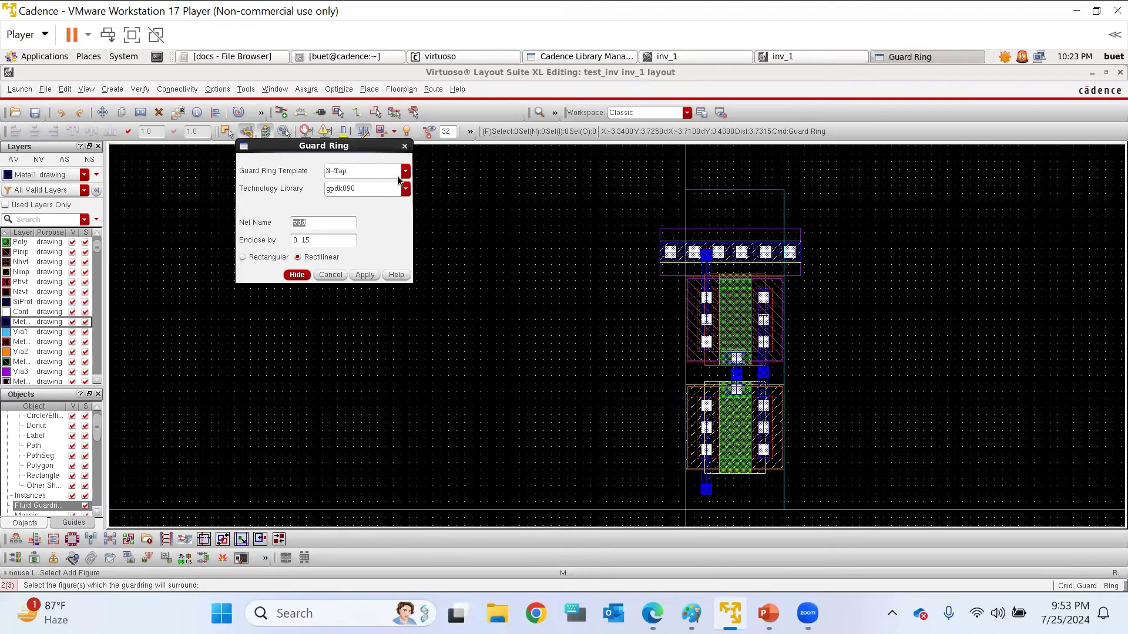
click(406, 170)
click(361, 188)
double_click(341, 223)
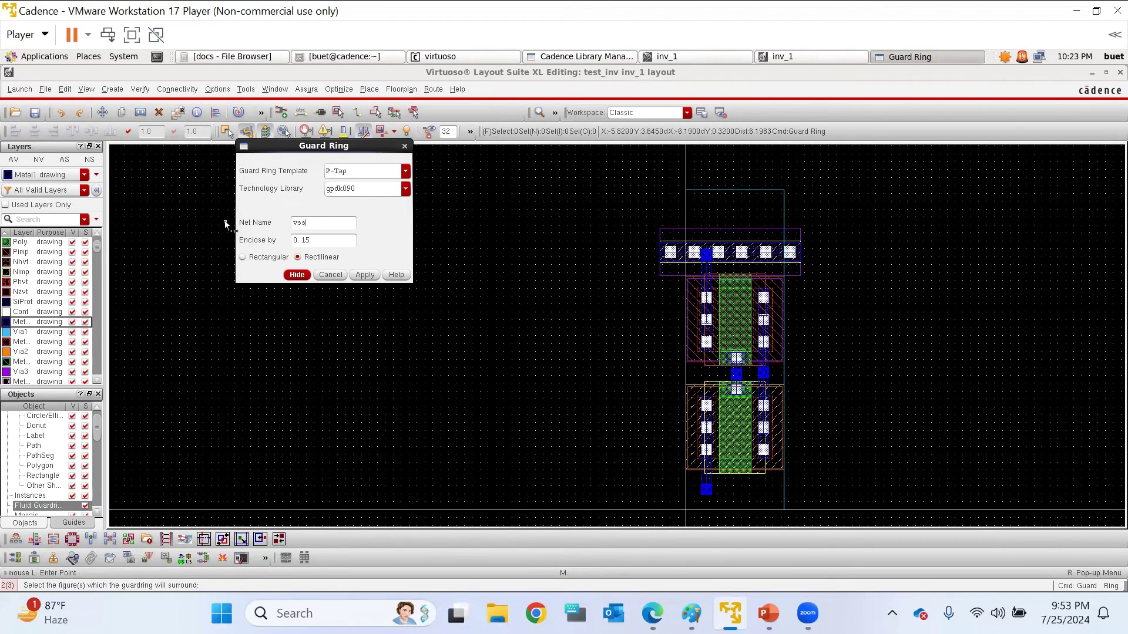
click(305, 275)
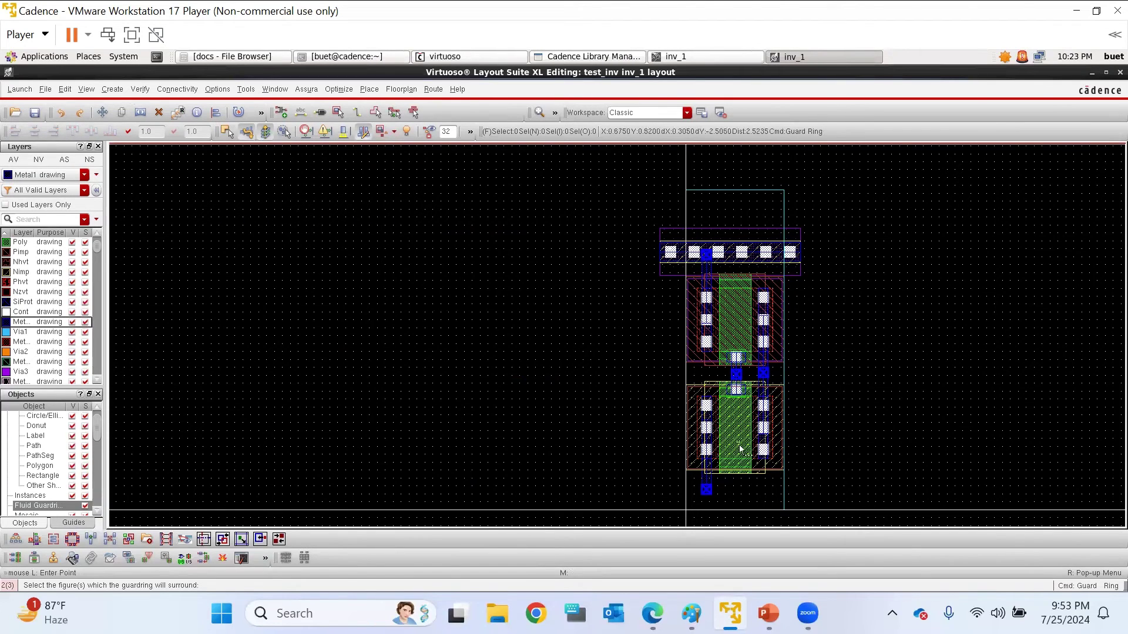
click(739, 444)
key(Return)
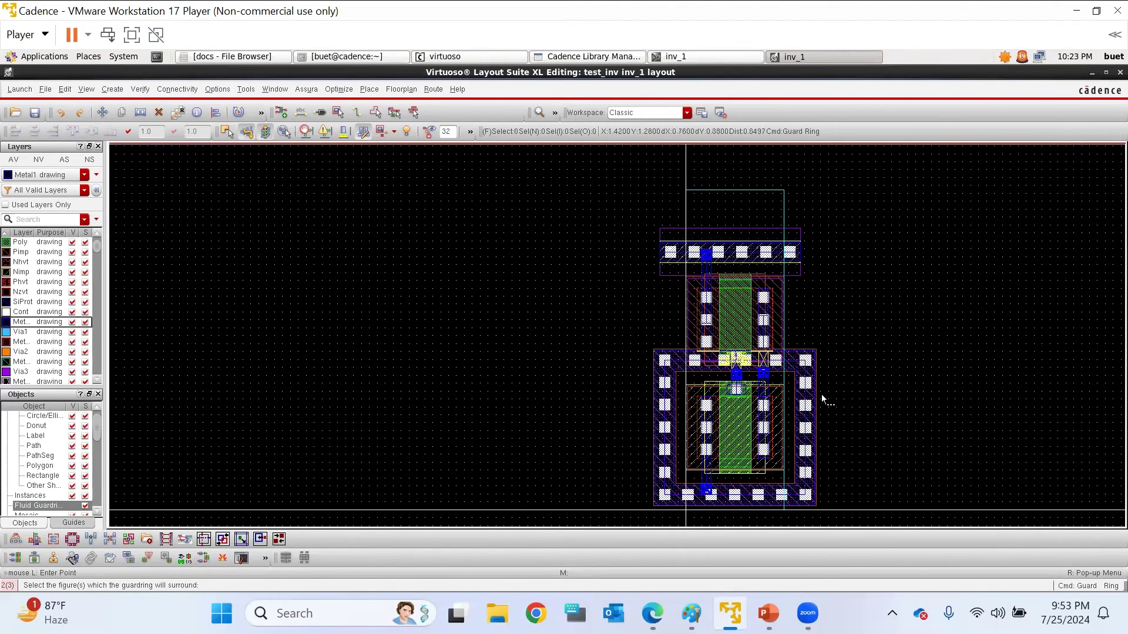
Move the P-Tap guard ring off the lower transistor into the empty area to the left of the cell
key(s)
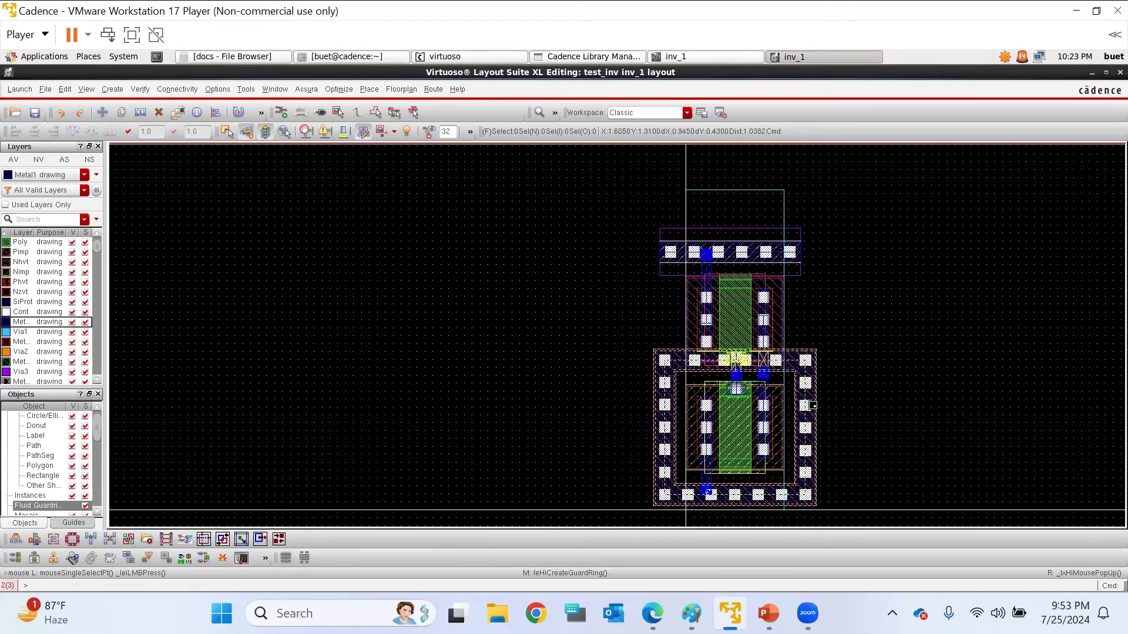
click(818, 404)
click(517, 404)
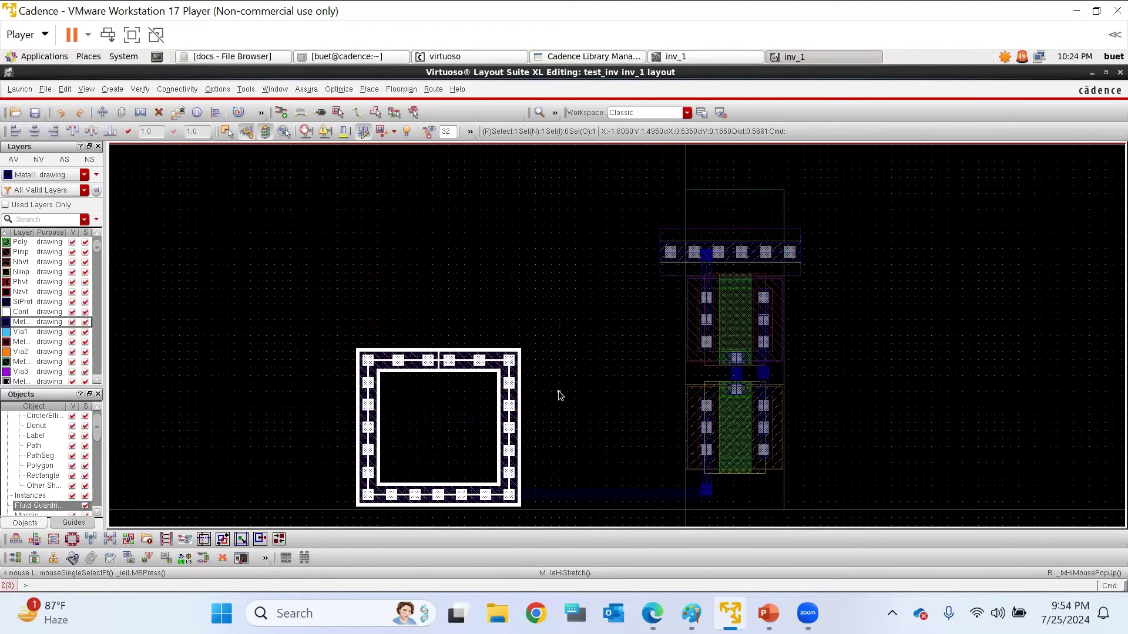
Use partial selection to delete the top and both vertical sides of the P-Tap ring, keeping only its bottom strip
drag(279, 306, 593, 460)
click(227, 130)
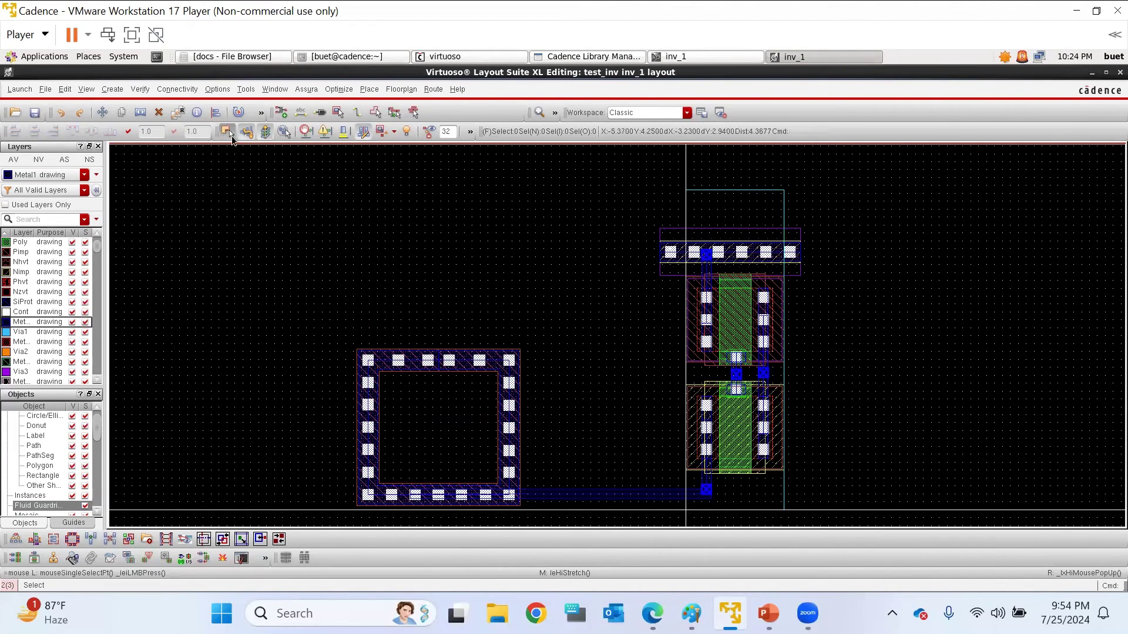
drag(278, 310, 564, 470)
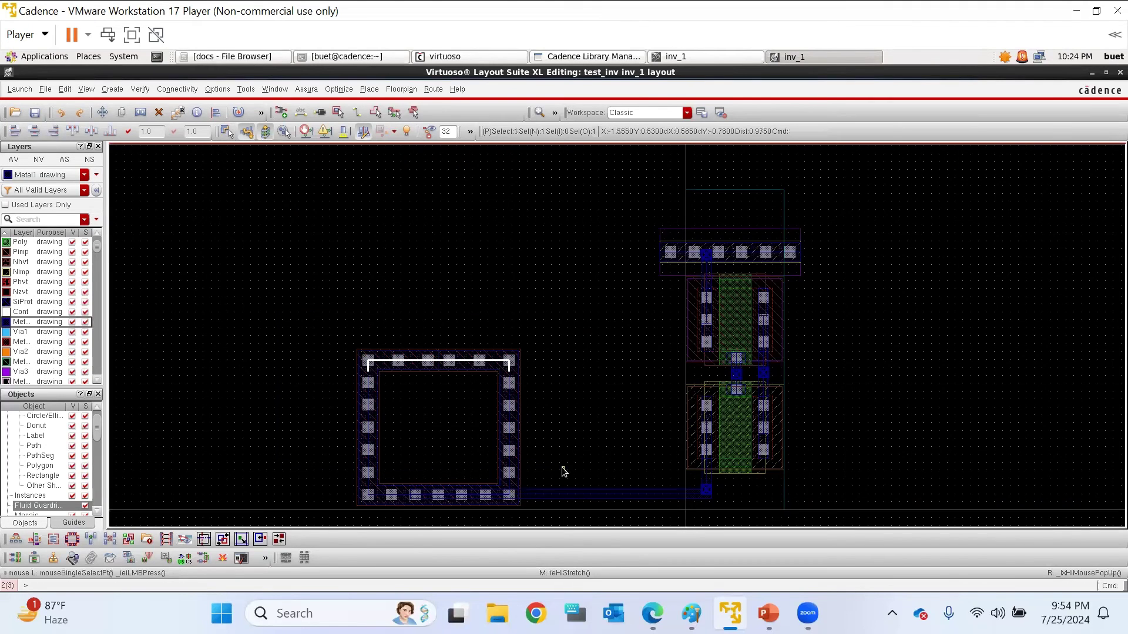
key(Delete)
Move the remaining P-Tap strip back under the lower transistor, across the Metal1 pin
key(s)
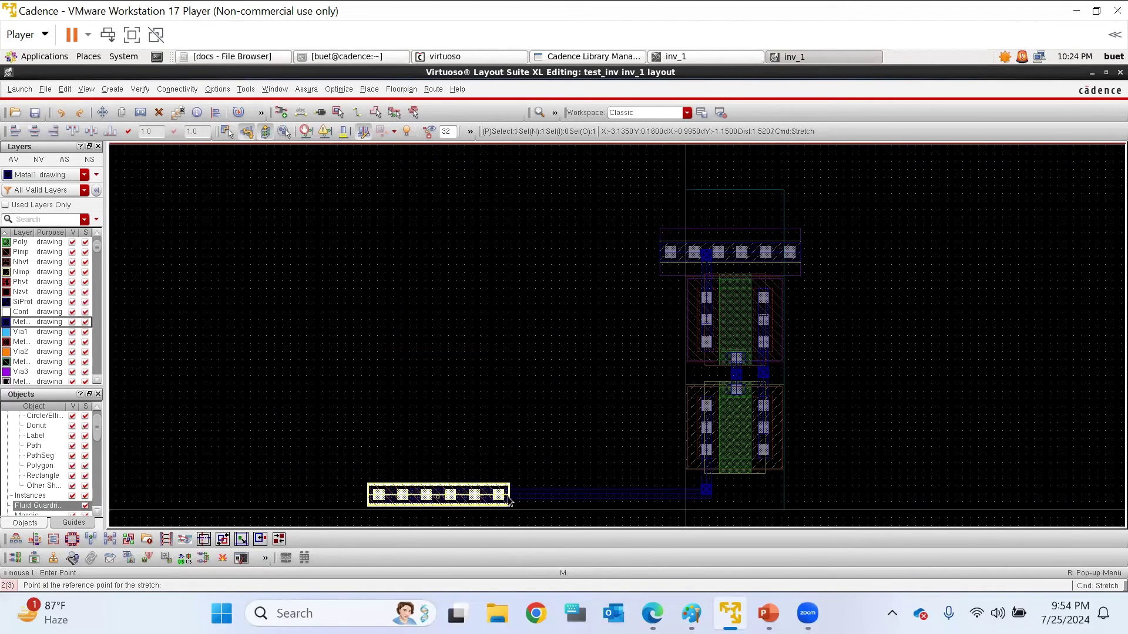
click(509, 500)
click(801, 500)
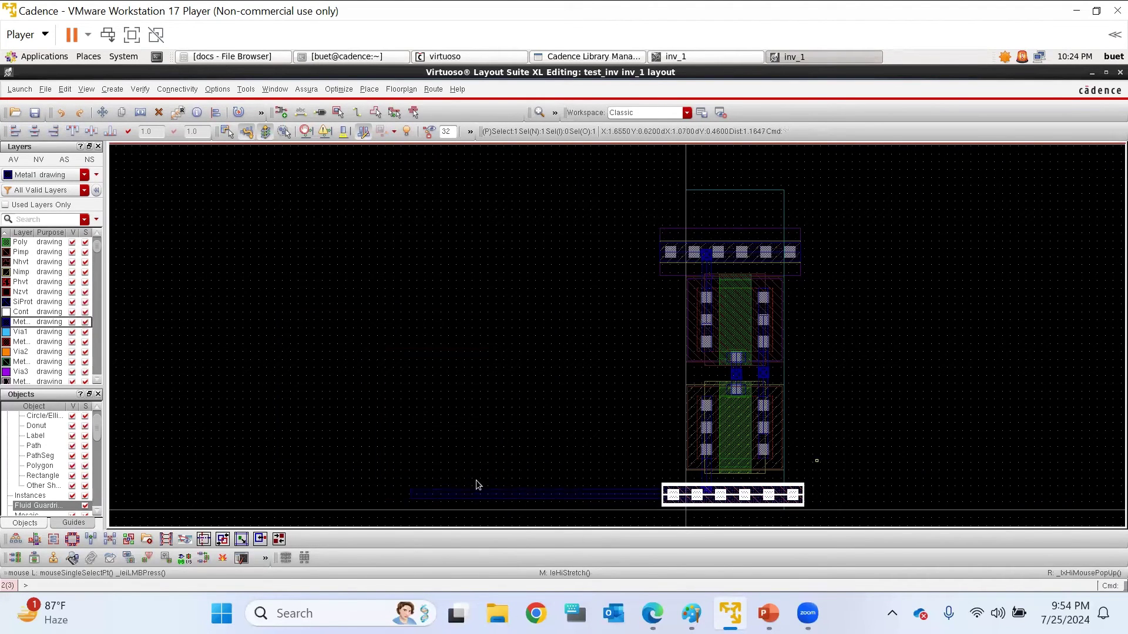
Stretch the free end of the leftover Metal1 path back to the pin on the P-Tap strip
drag(369, 467, 428, 519)
key(s)
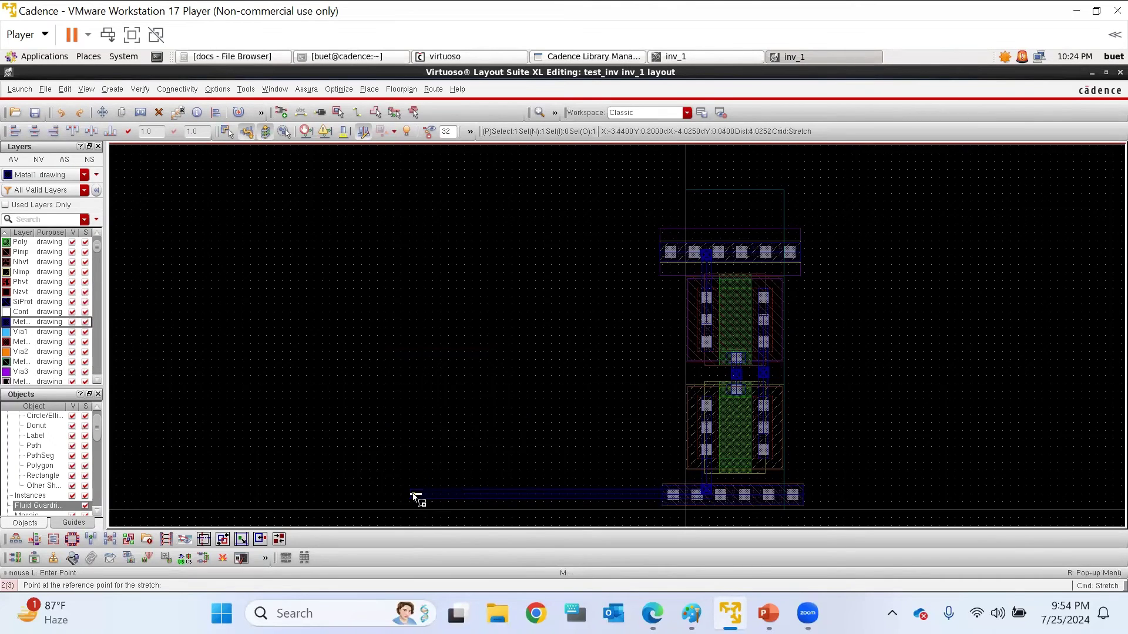
click(424, 498)
scroll(710, 503, up, 1)
scroll(712, 500, up, 2)
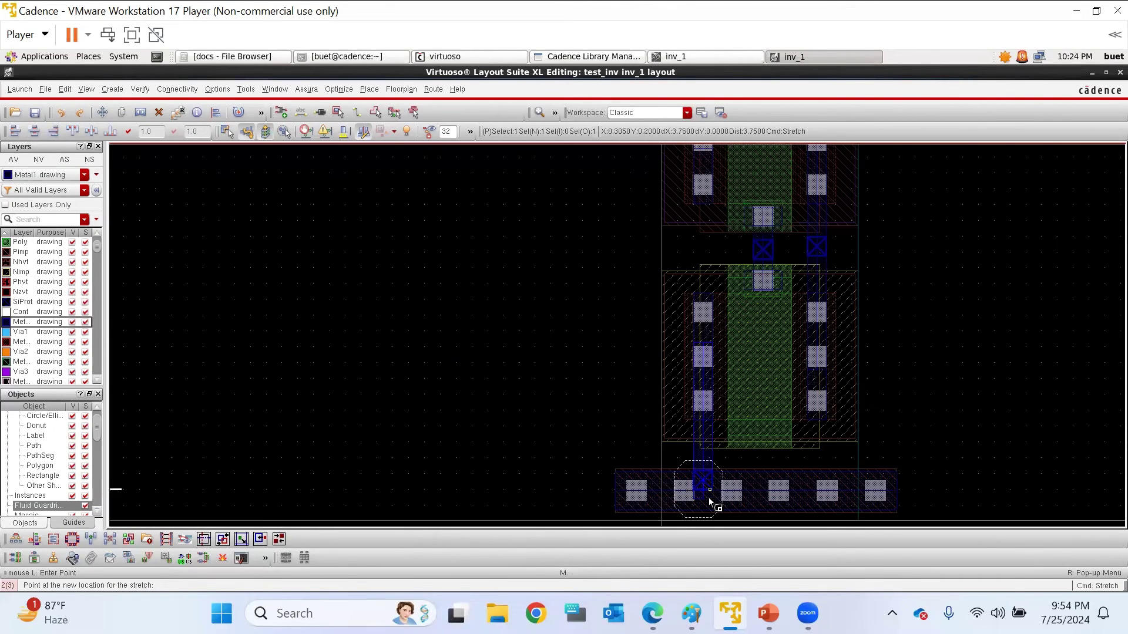
scroll(731, 478, up, 1)
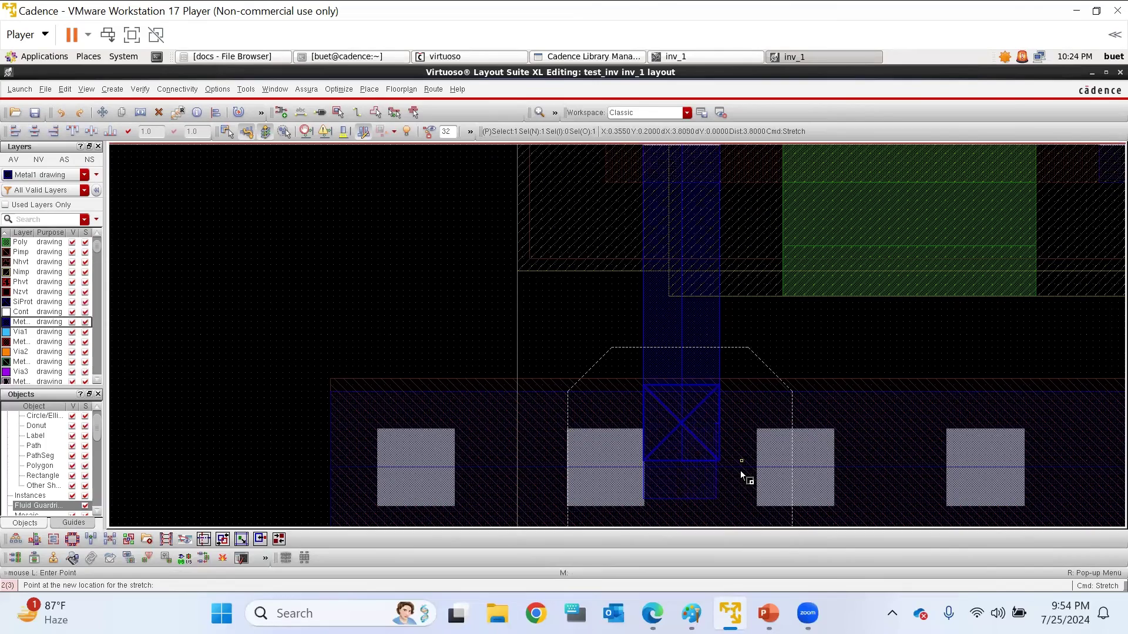
click(744, 476)
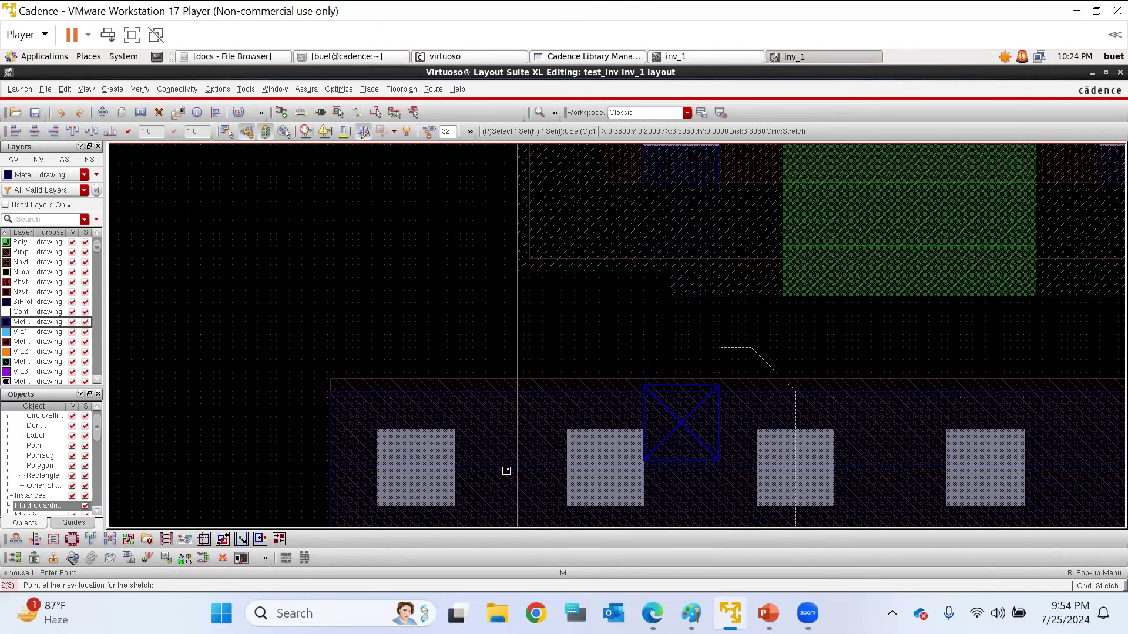
scroll(452, 484, down, 3)
scroll(667, 273, down, 1)
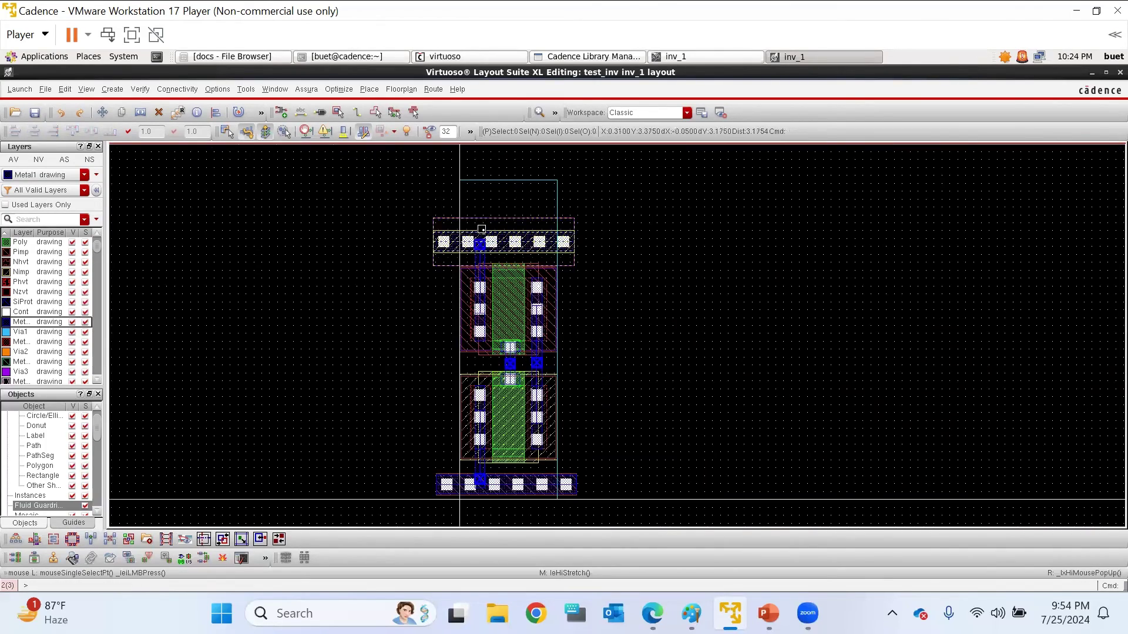
Align the left end of the upper N-Tap strip with the cell boundary's left edge using Quick Align
scroll(708, 241, up, 2)
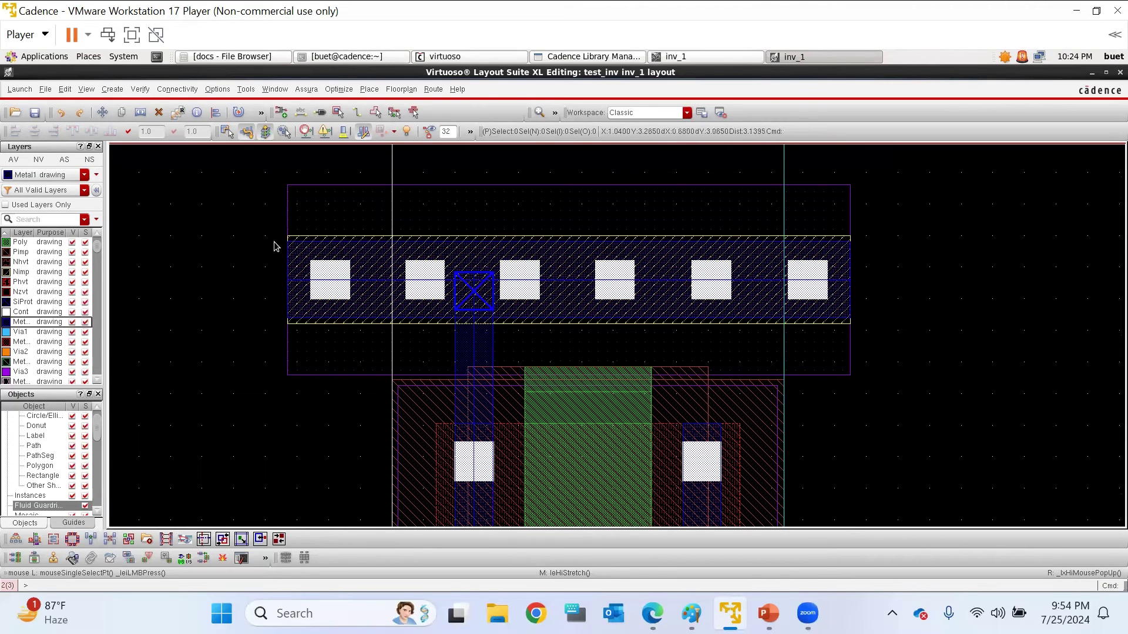
drag(267, 163, 332, 460)
key(a)
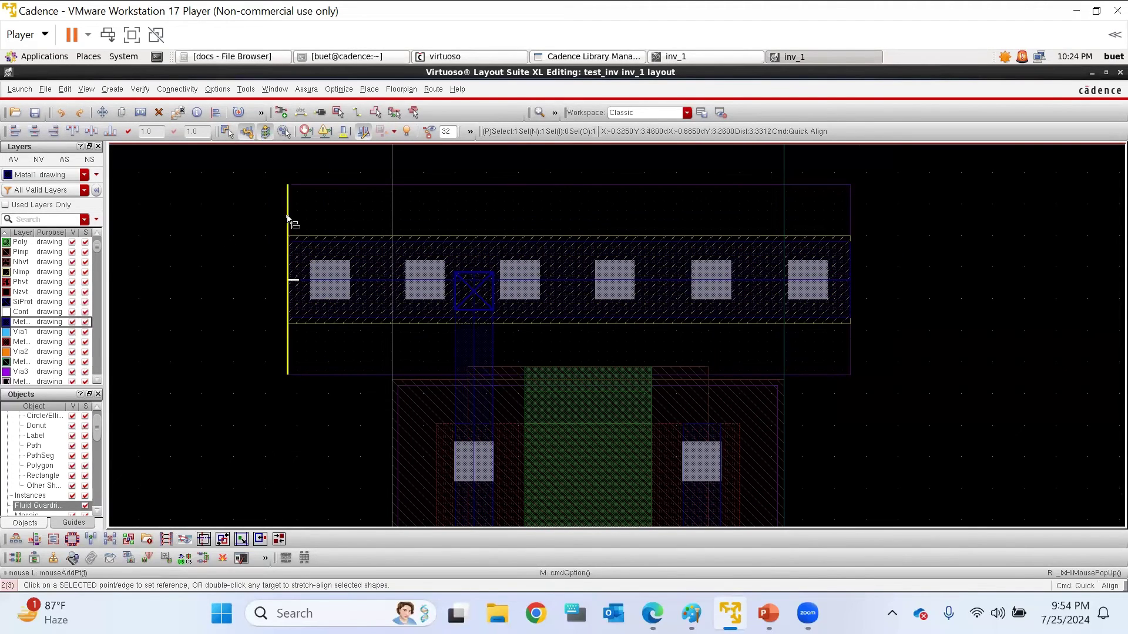
click(290, 232)
click(389, 217)
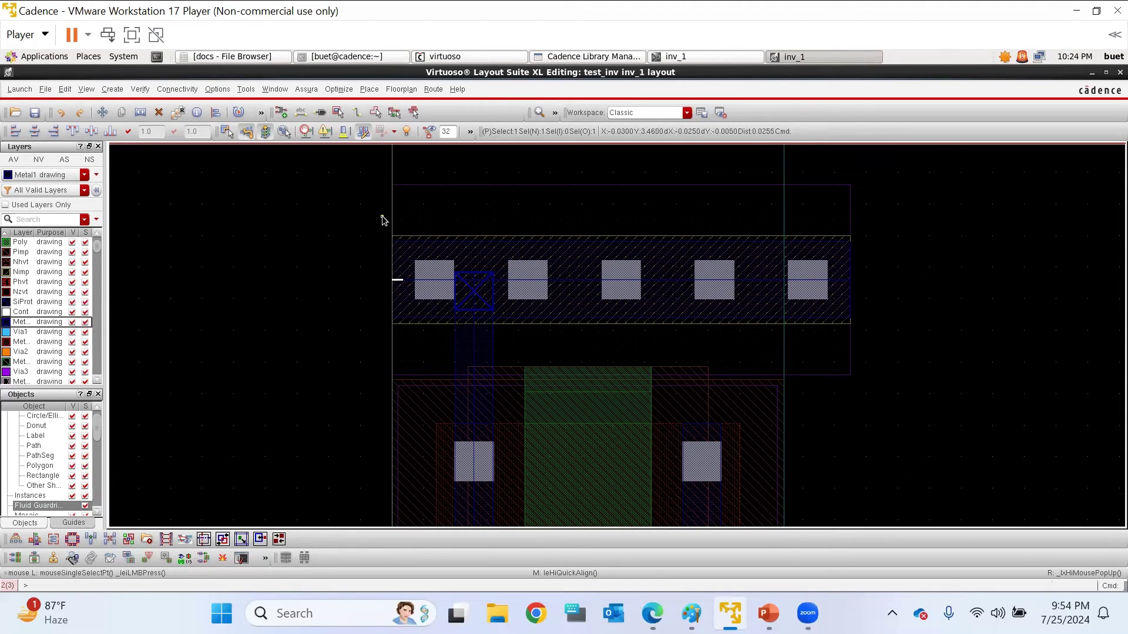
Align the right end of the upper N-Tap strip with the cell boundary's right edge using Quick Align
click(928, 468)
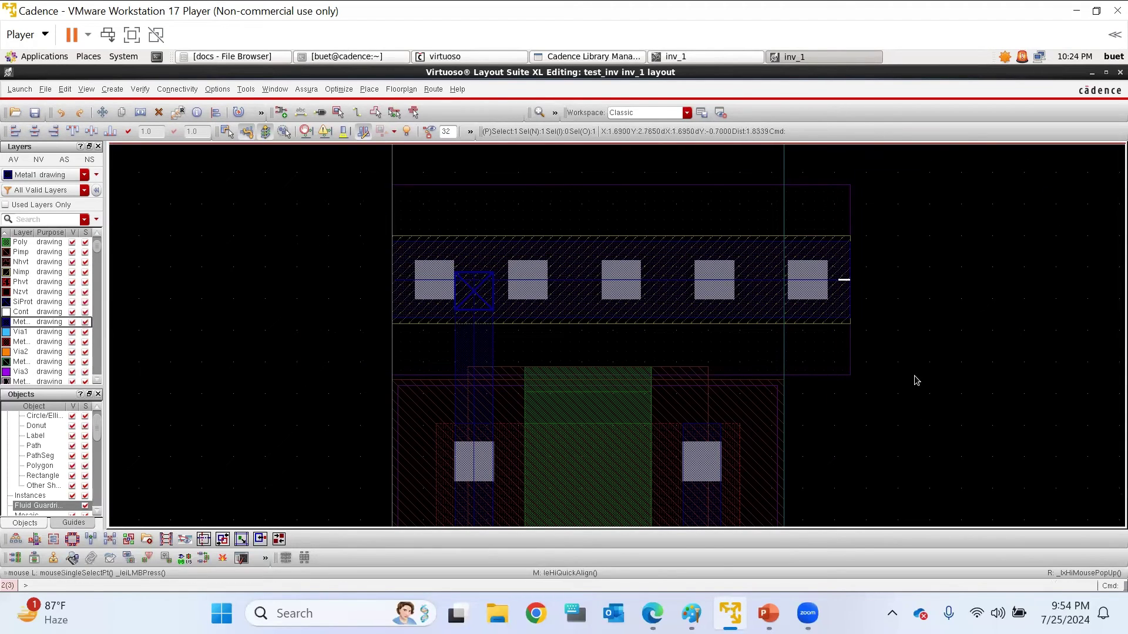
key(a)
click(844, 265)
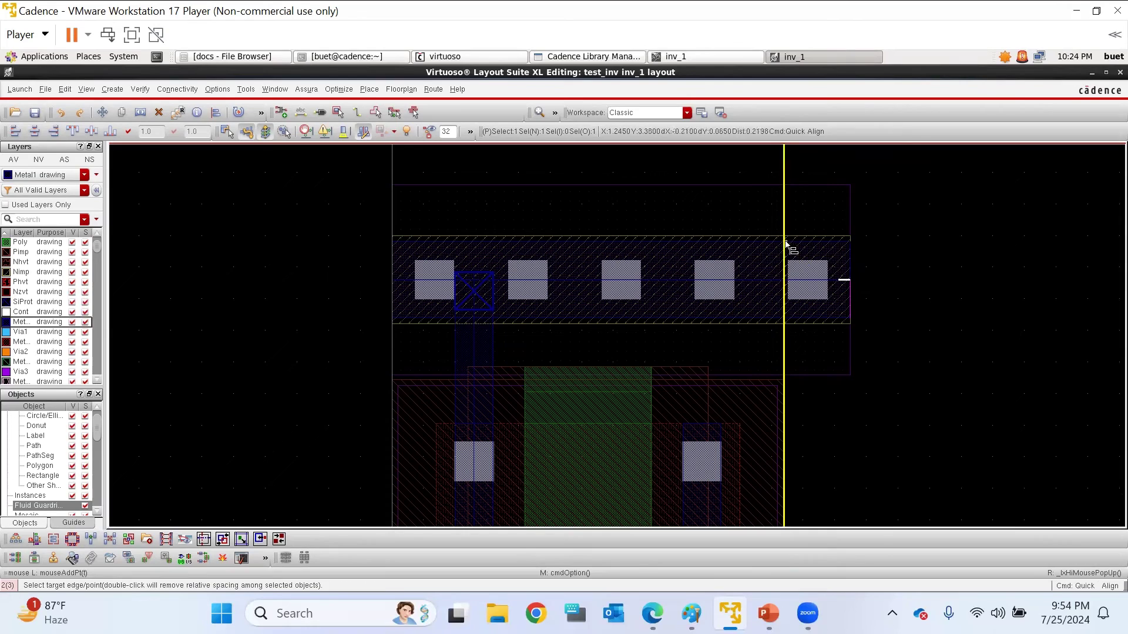
click(787, 245)
ctrl+scroll(875, 261, down, 2)
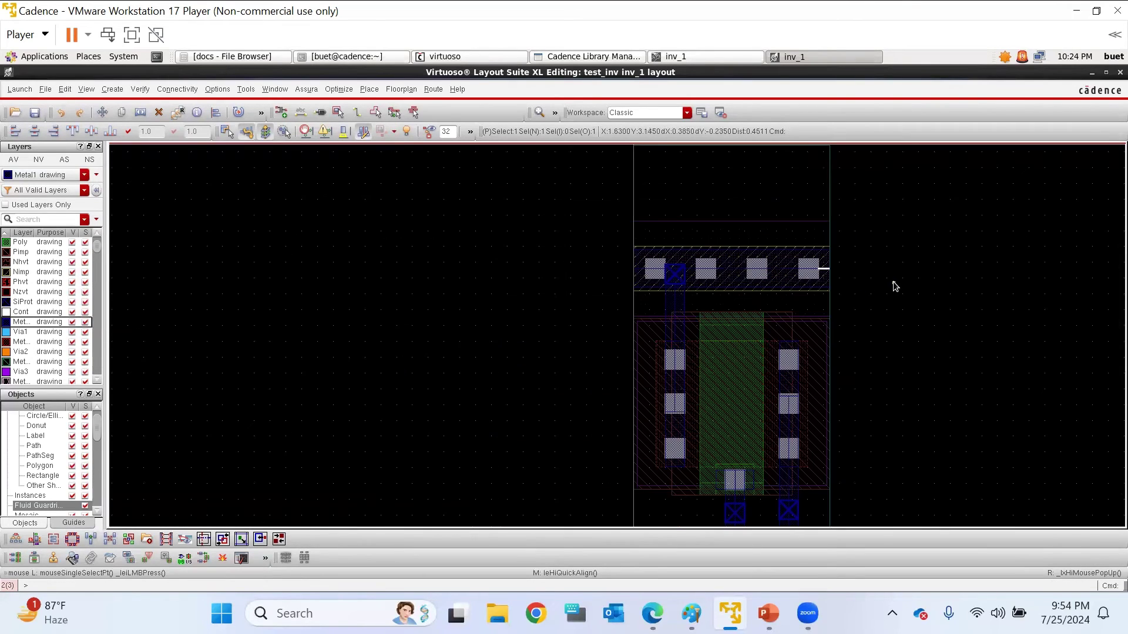
click(884, 280)
ctrl+scroll(885, 280, up, 2)
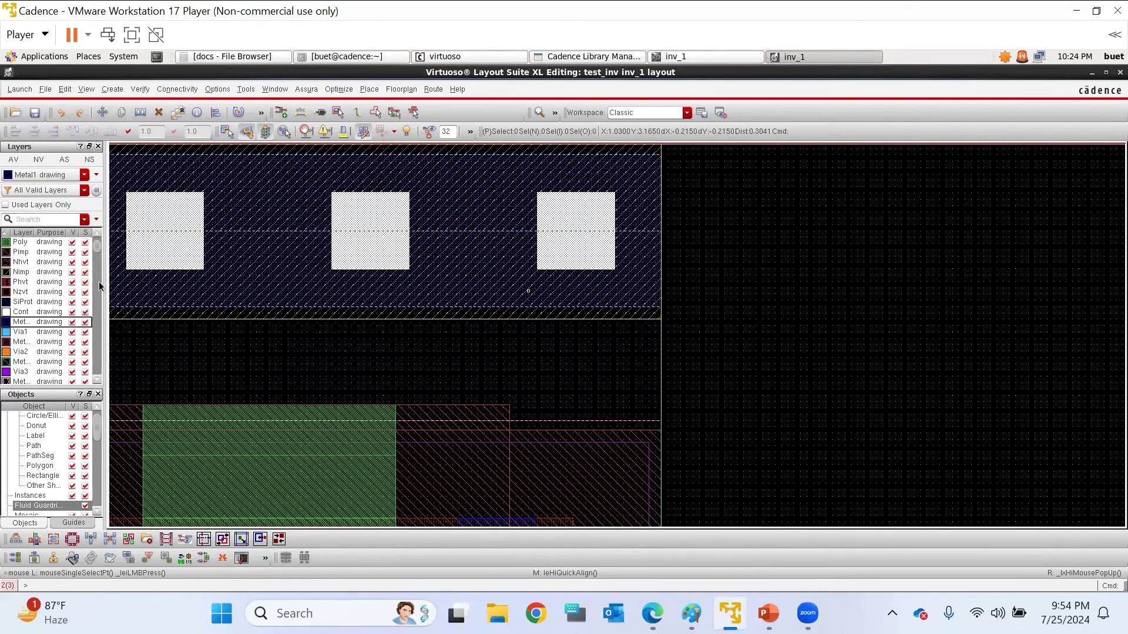
ctrl+scroll(613, 460, down, 2)
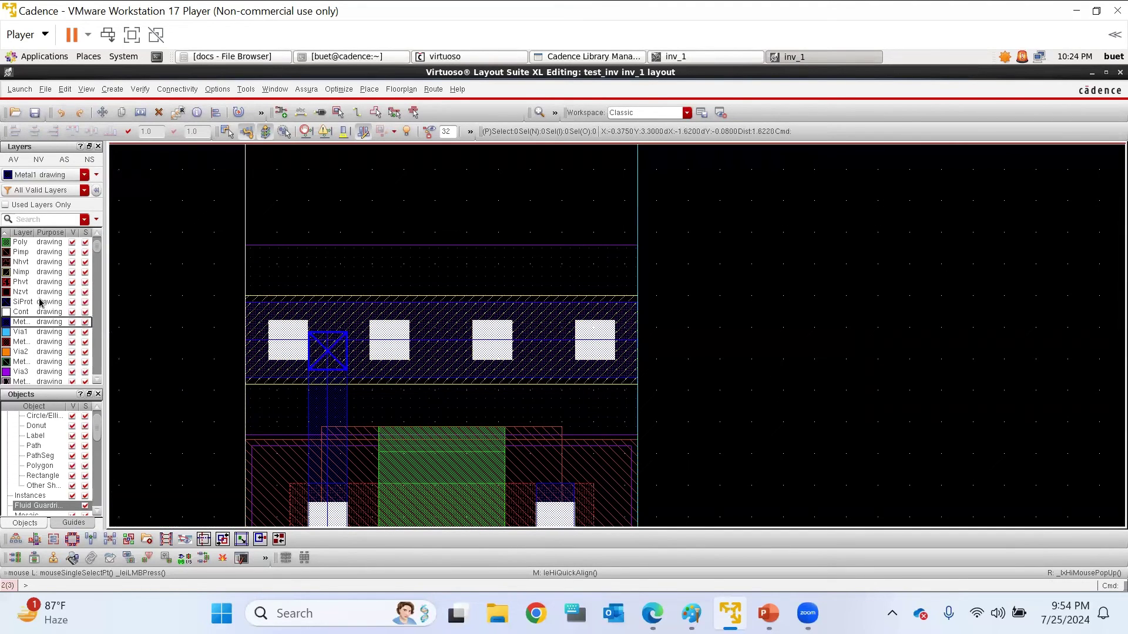
Make Nwell drawing the active layer
scroll(41, 302, up, 1)
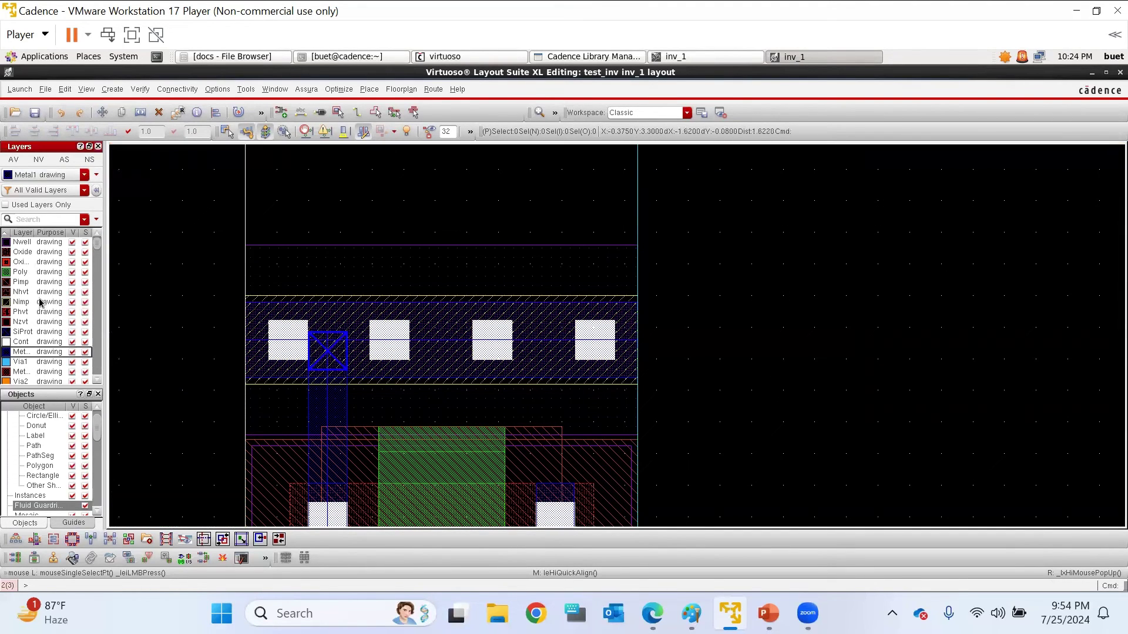
click(36, 243)
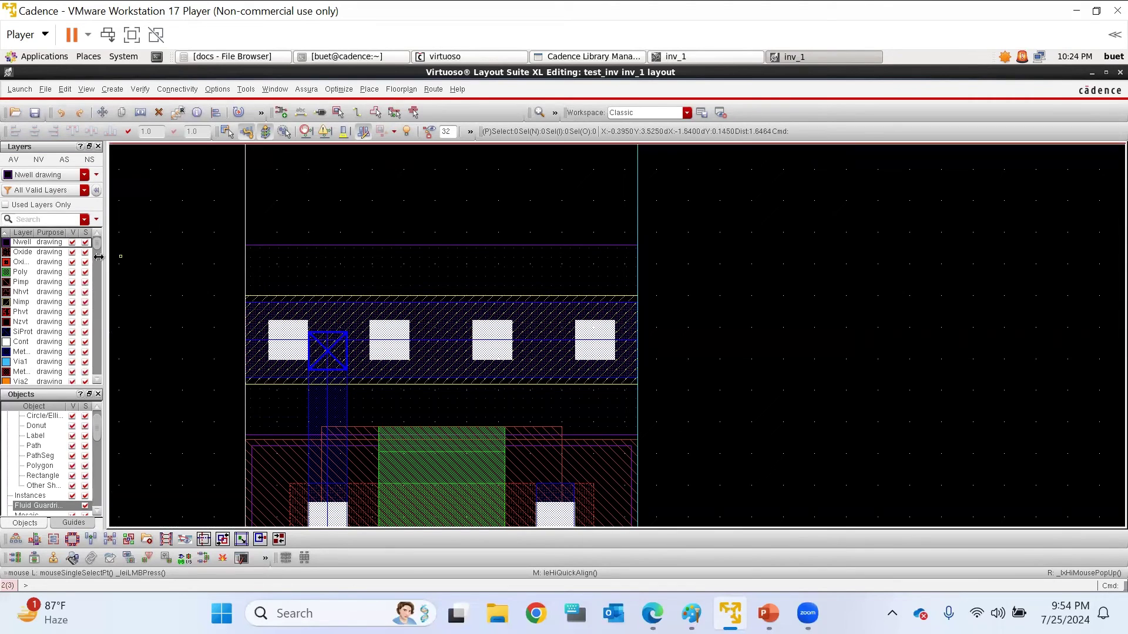
click(43, 253)
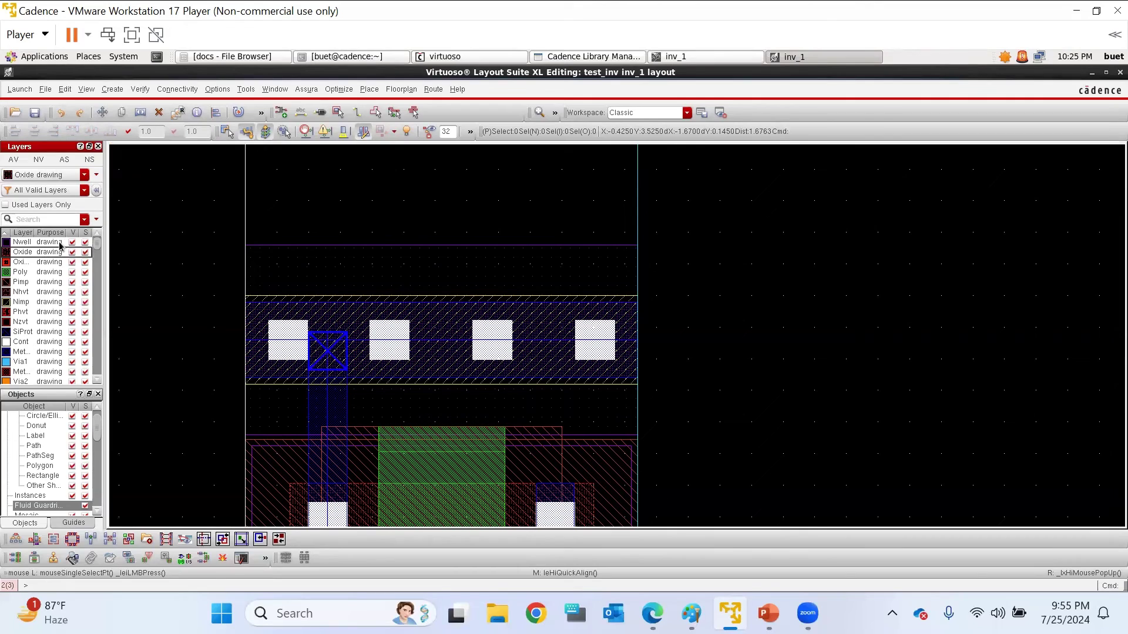
click(59, 243)
Sort the layer list by visibility and selectability, and restrict it to used layers only
click(73, 233)
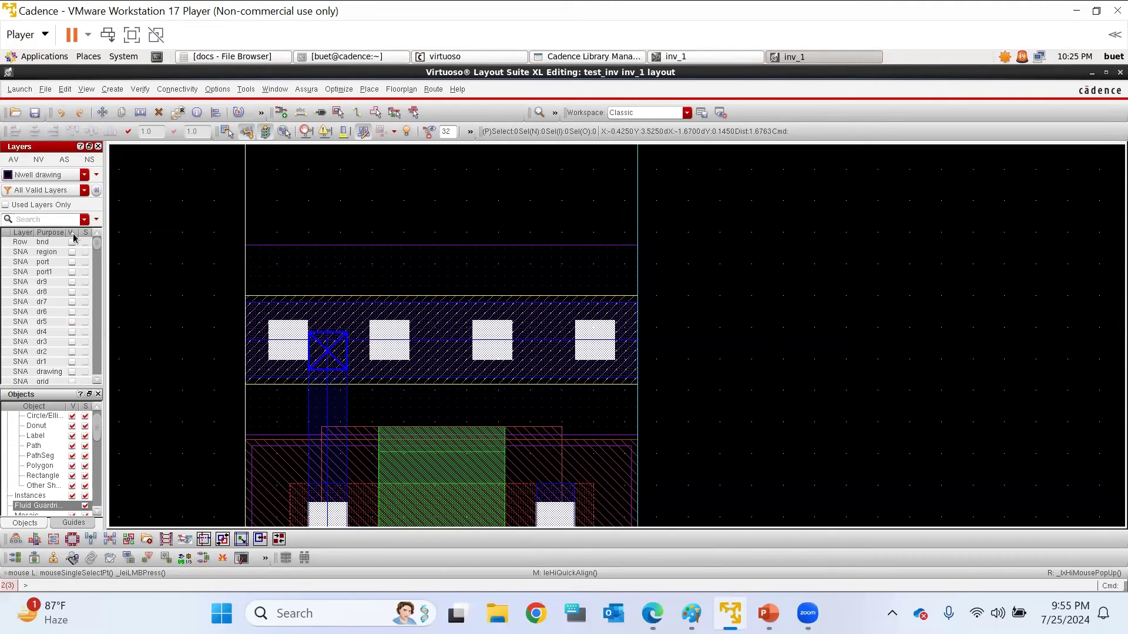
click(74, 233)
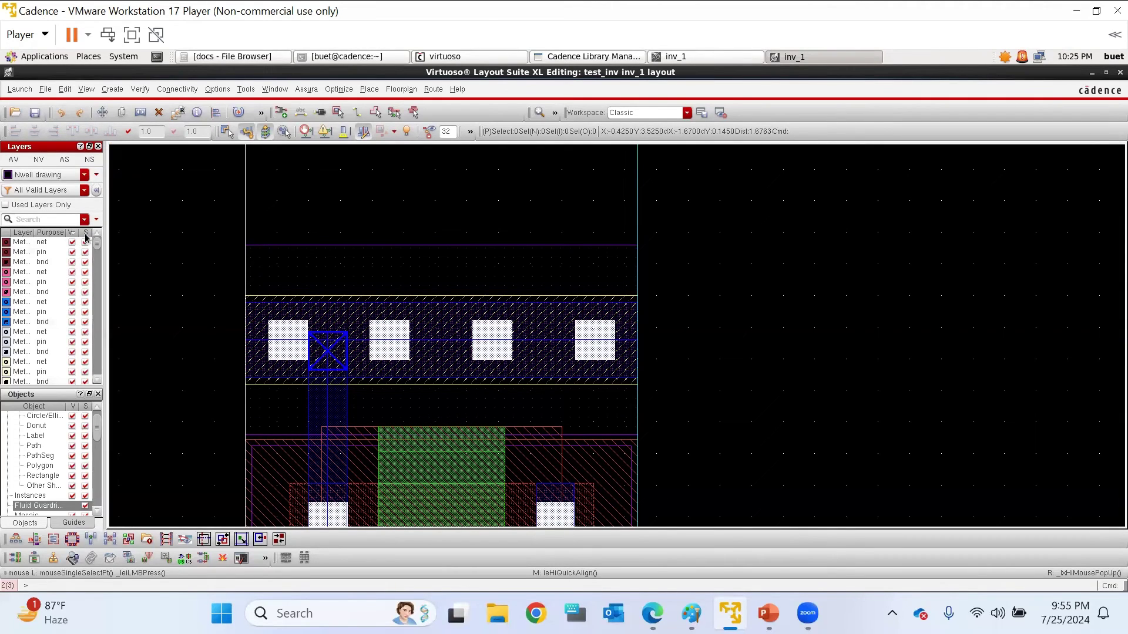
click(86, 234)
click(85, 234)
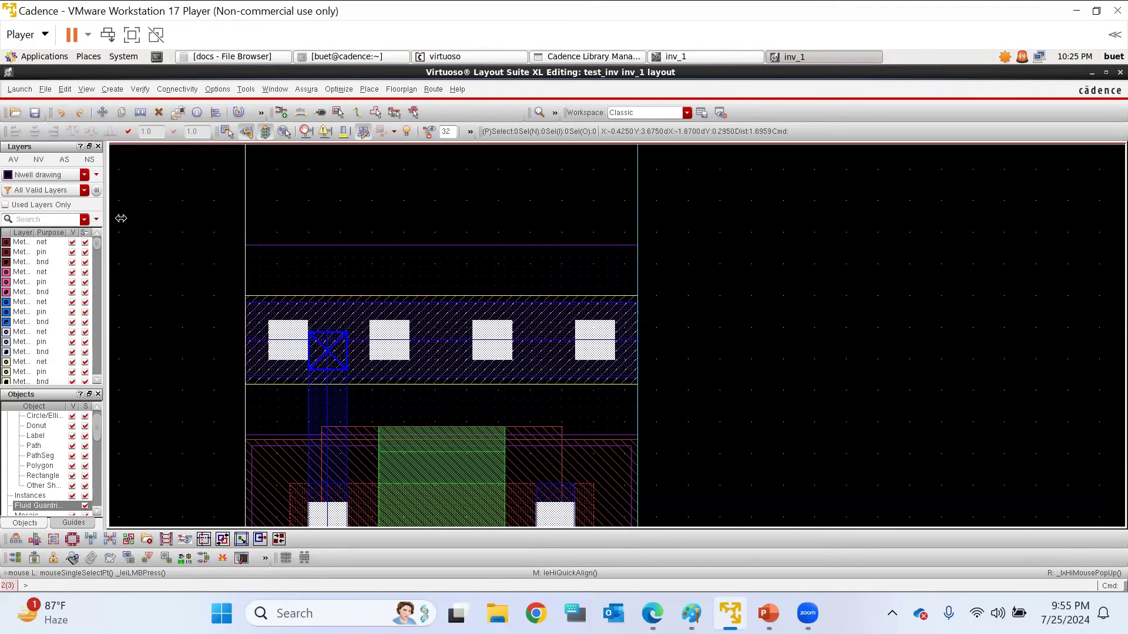
click(6, 205)
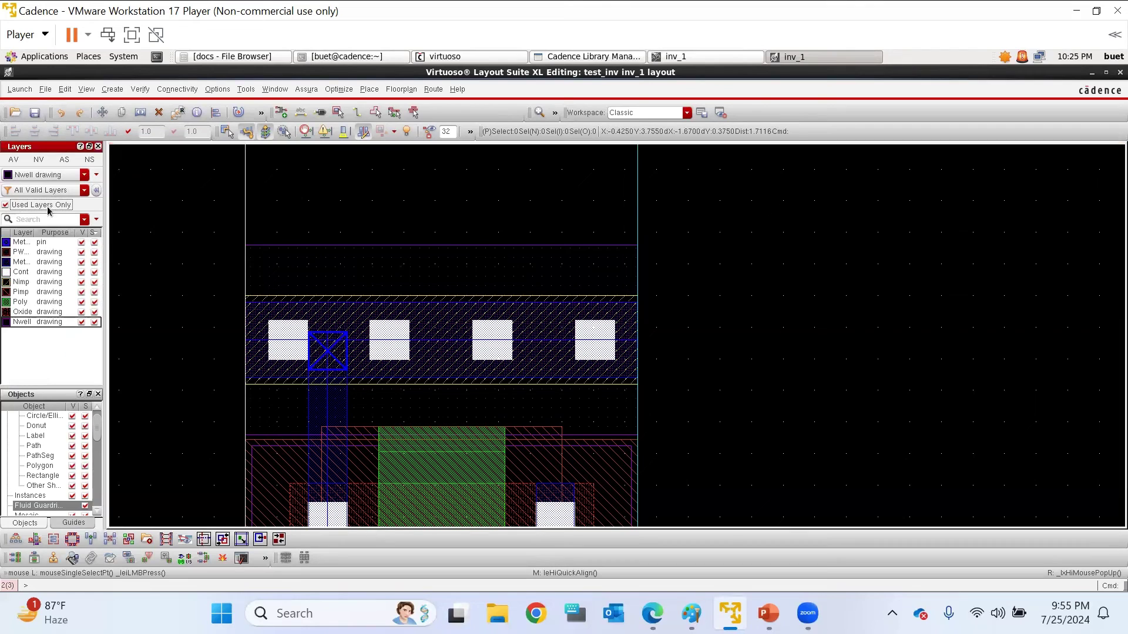
ctrl+scroll(325, 194, down, 2)
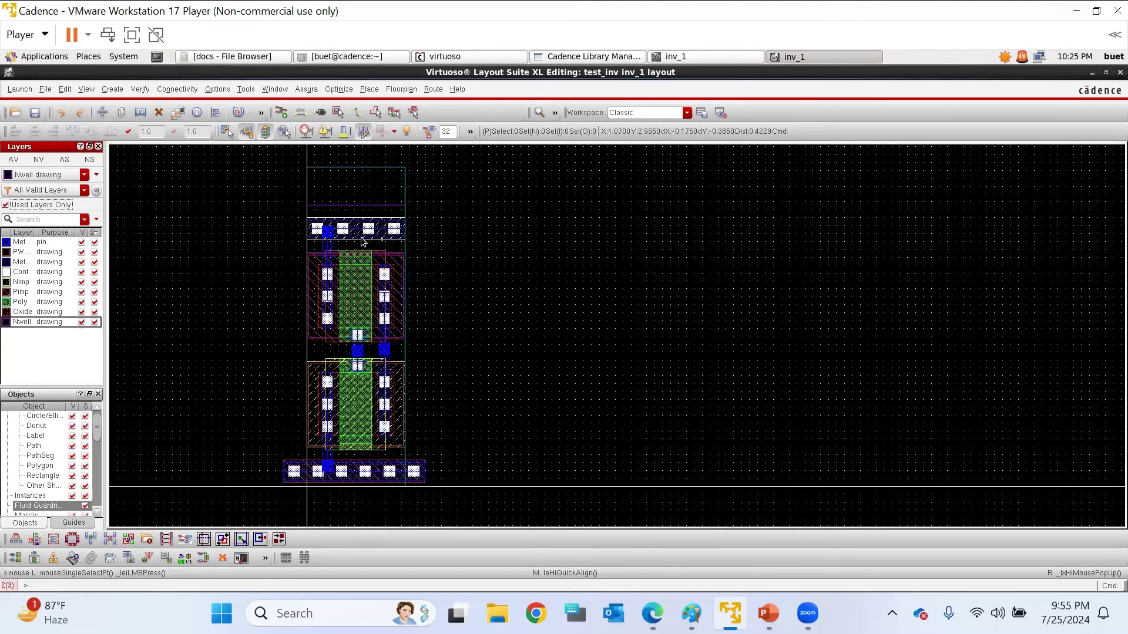
Lift the used-layers filter to look through the full list of valid layers, and restore the filter
click(6, 204)
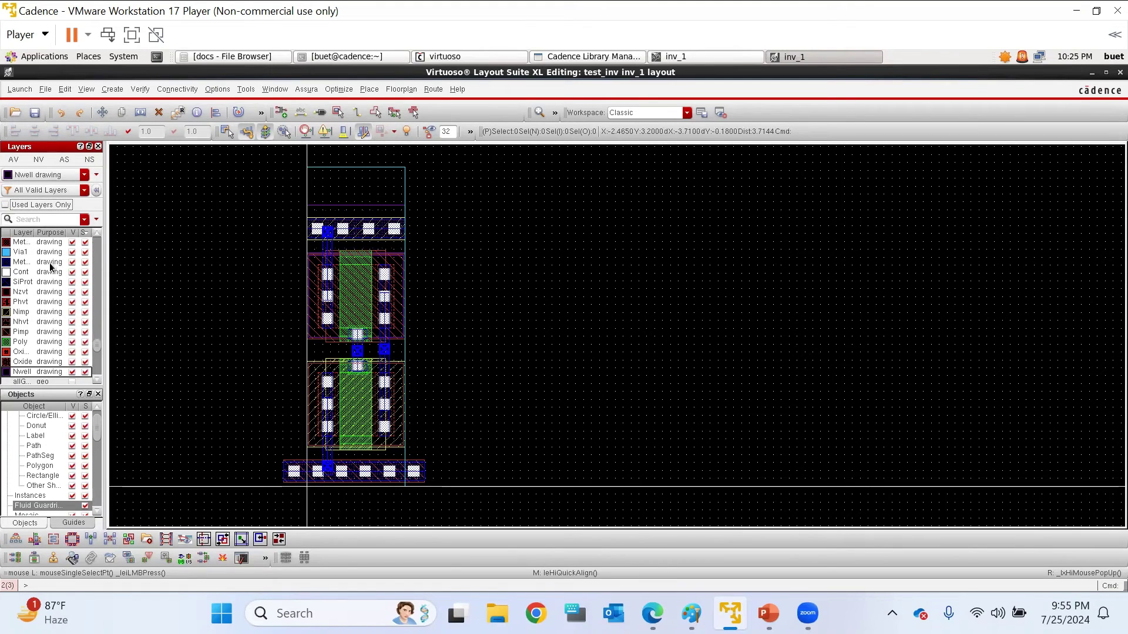
scroll(53, 272, up, 2)
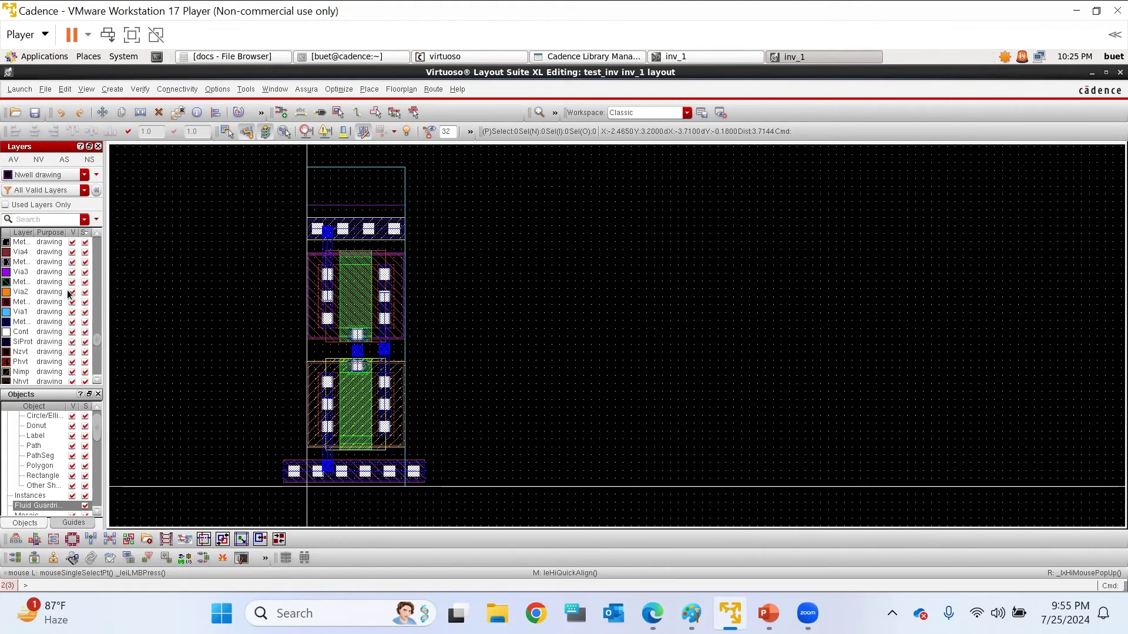
scroll(69, 294, up, 10)
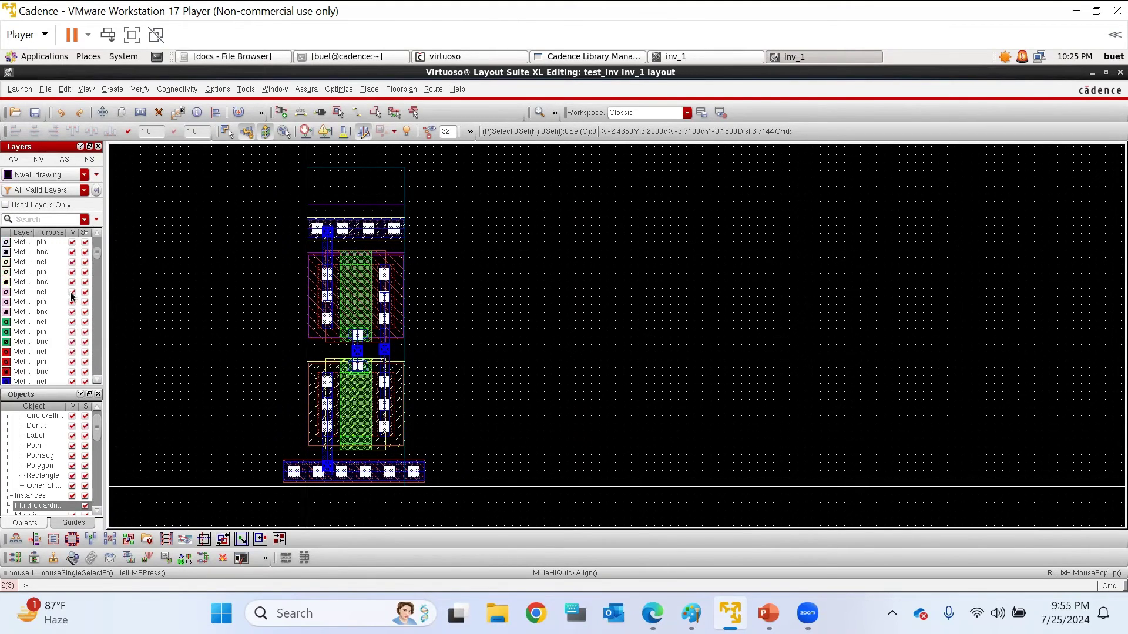
scroll(52, 280, down, 5)
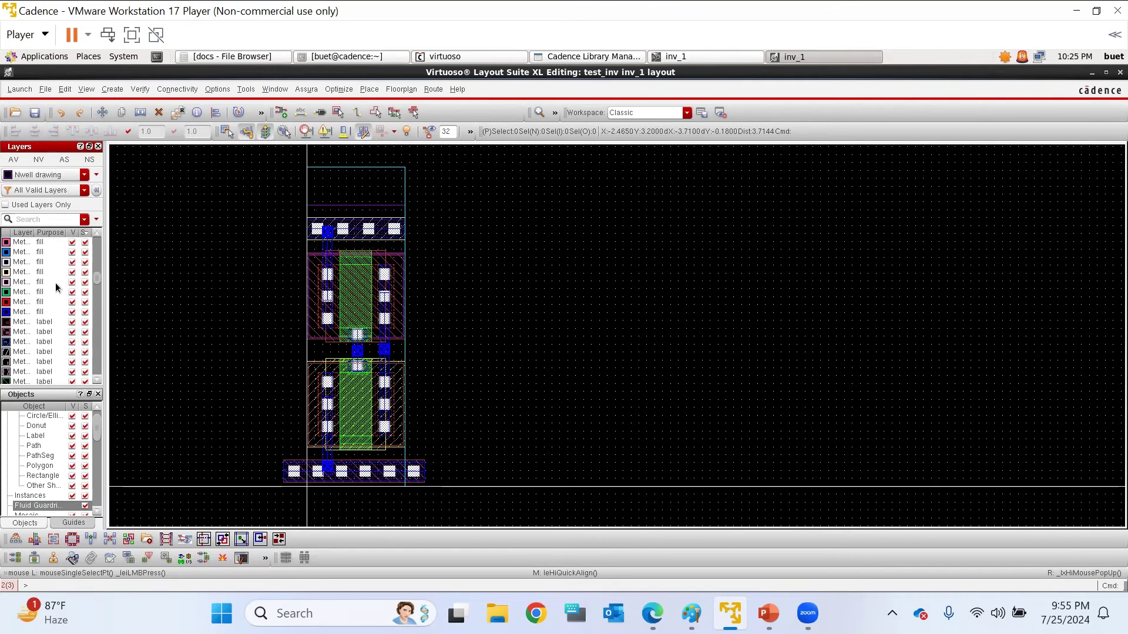
ctrl+scroll(345, 210, up, 2)
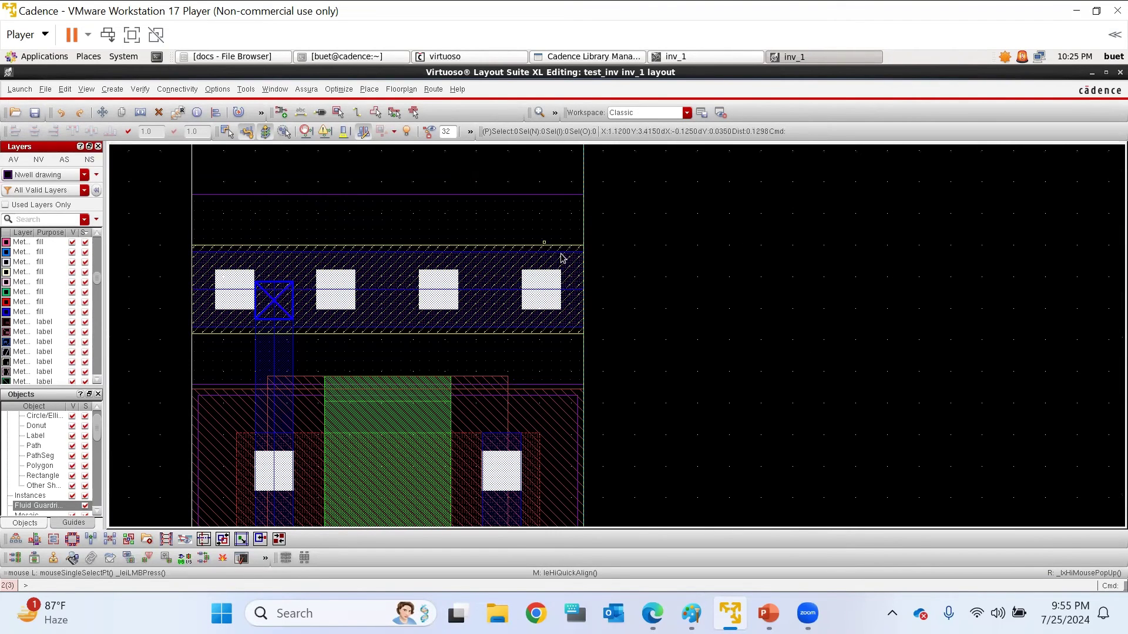
scroll(76, 266, up, 1)
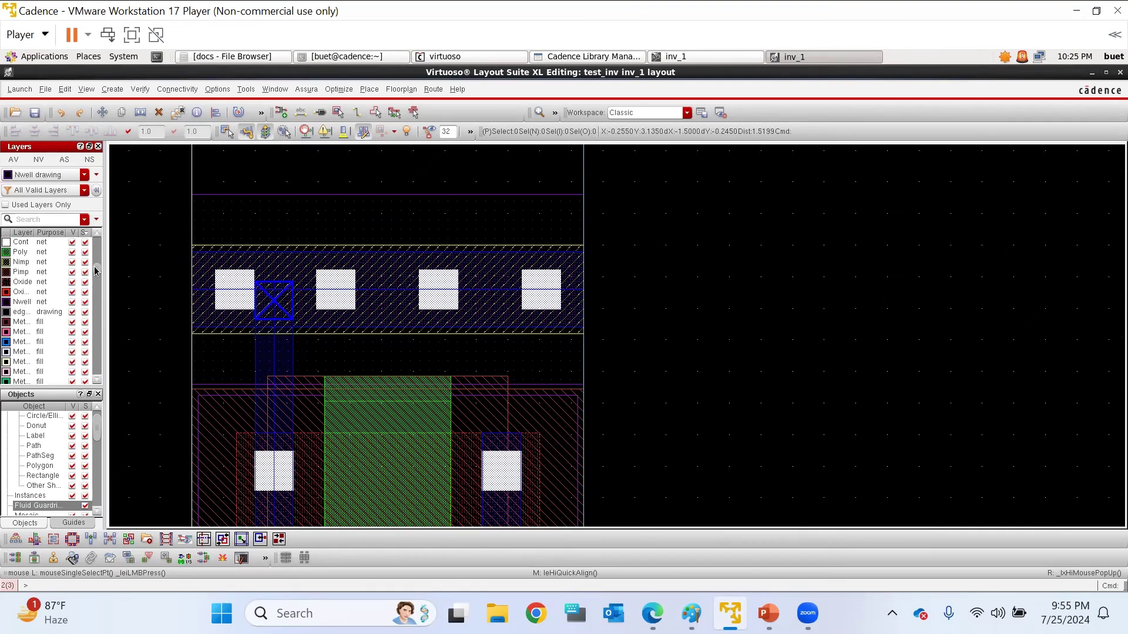
drag(95, 267, 91, 211)
click(5, 205)
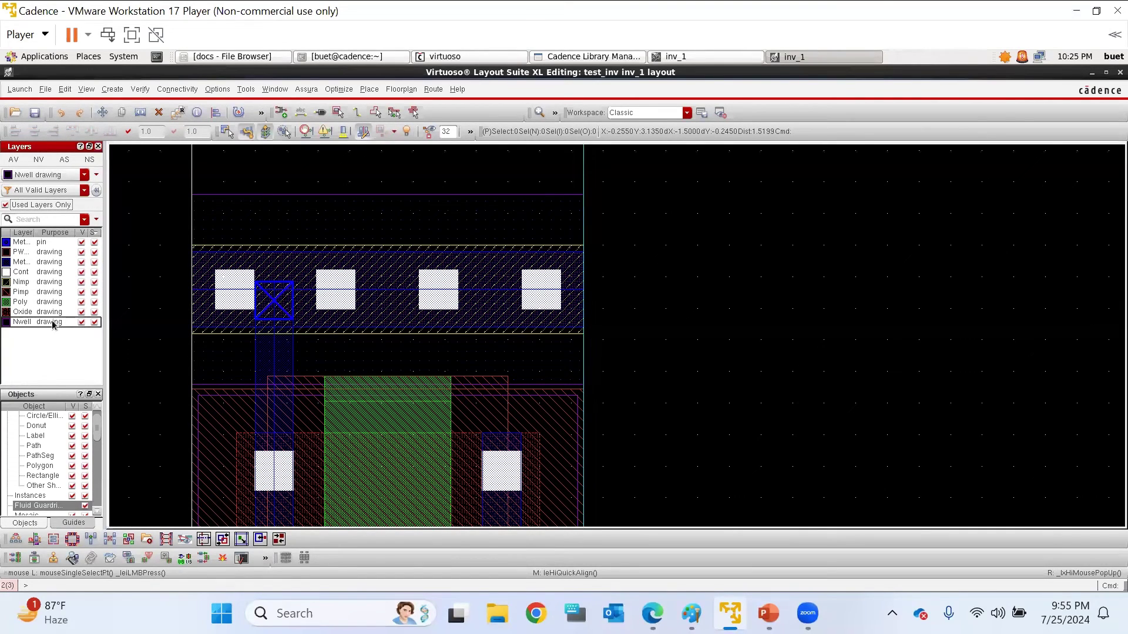
Isolate the Nwell layer, Quick Align the N-Tap strip's lower well edge to the upper transistor's top well edge, and show all layers again
click(38, 161)
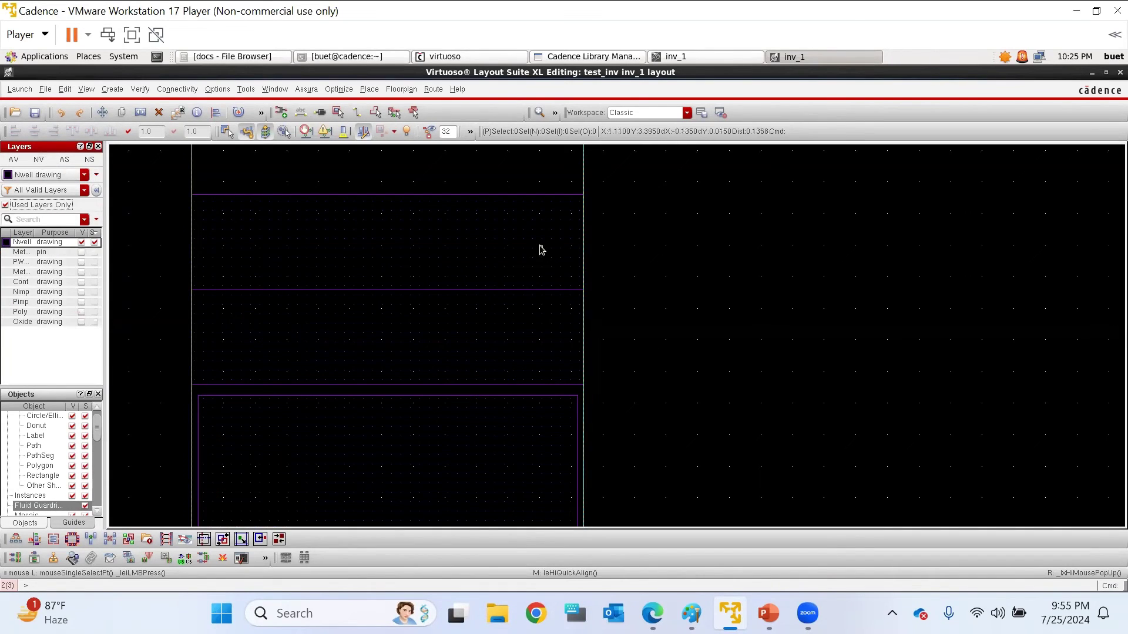
click(482, 262)
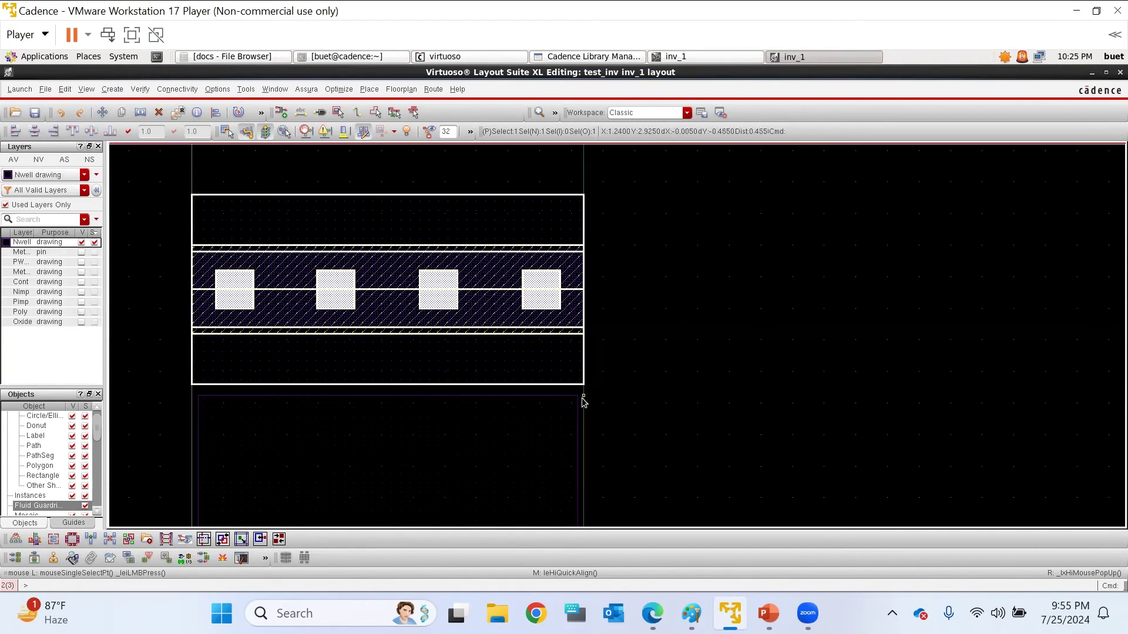
scroll(572, 406, up, 5)
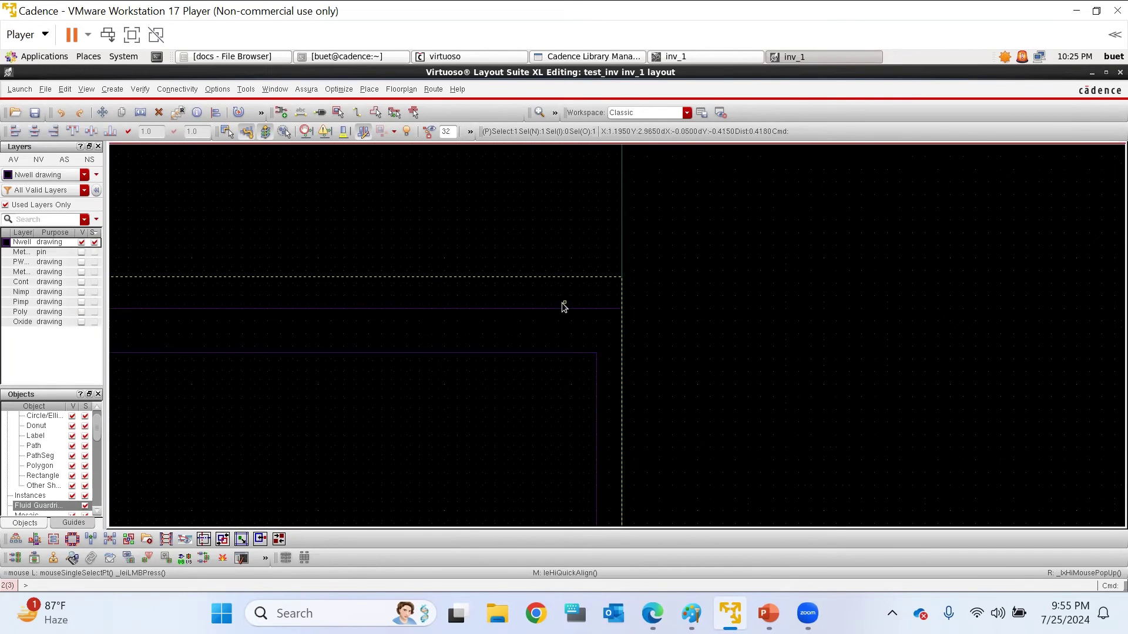
middle_click(641, 281)
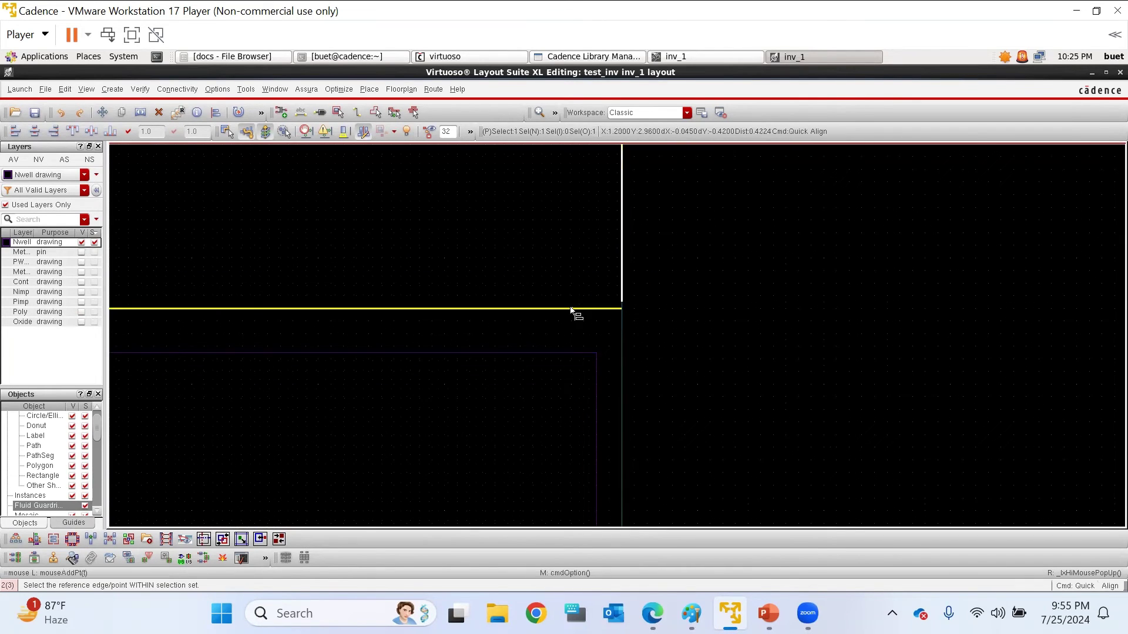
click(565, 353)
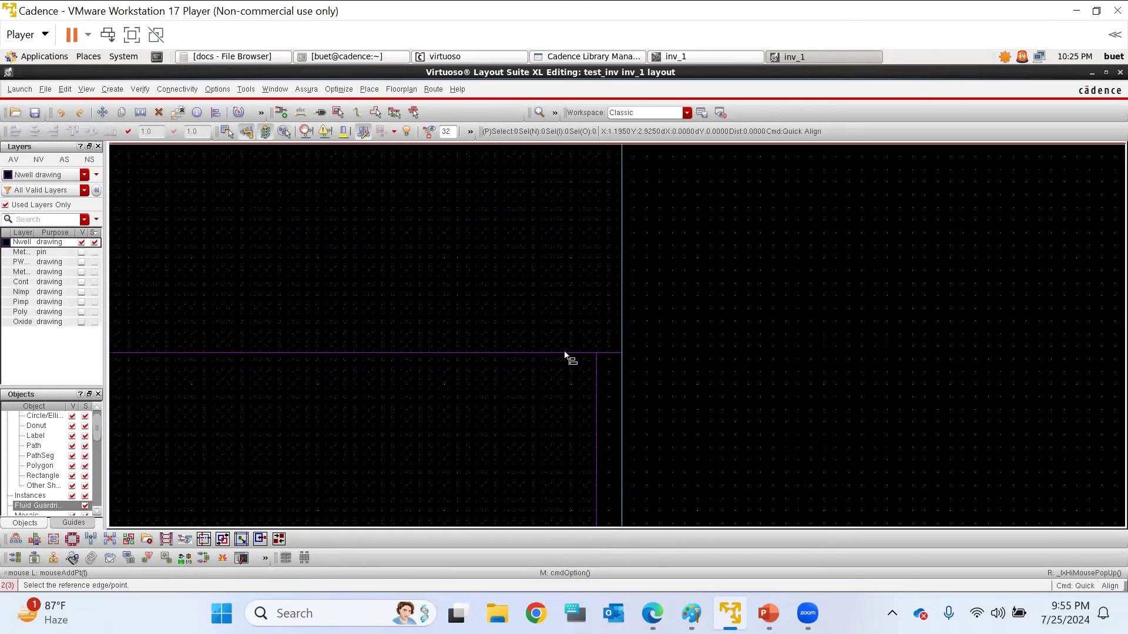
scroll(636, 313, down, 2)
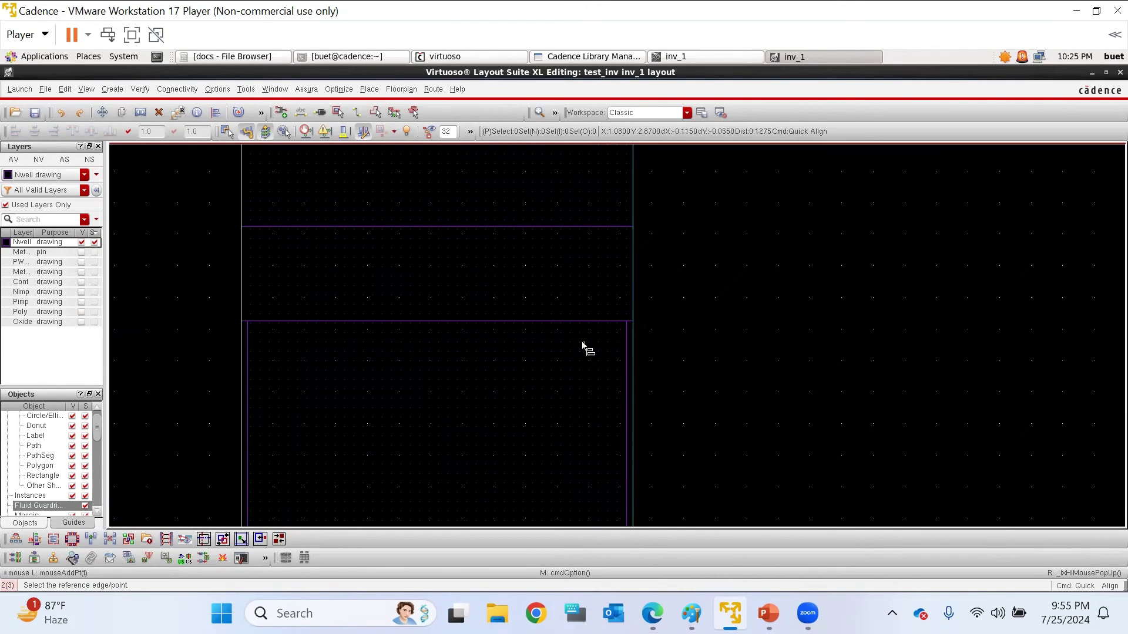
click(13, 159)
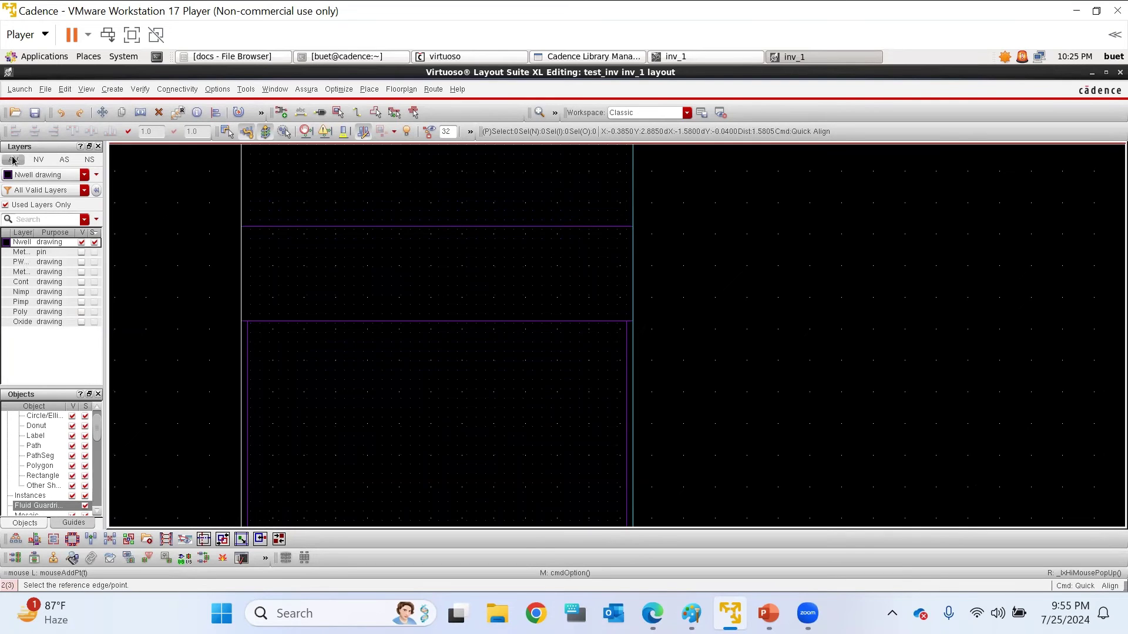
key(Escape)
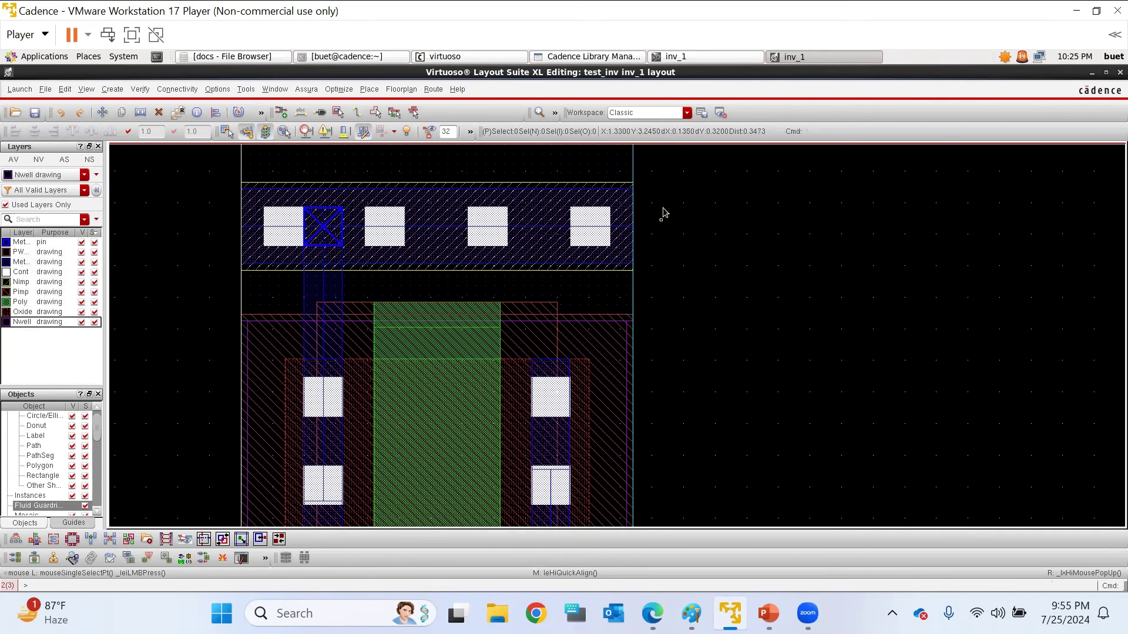
Align the left end of the lower P-Tap strip with the cell boundary's left edge using Quick Align
ctrl+scroll(681, 198, down, 5)
ctrl+scroll(673, 356, up, 5)
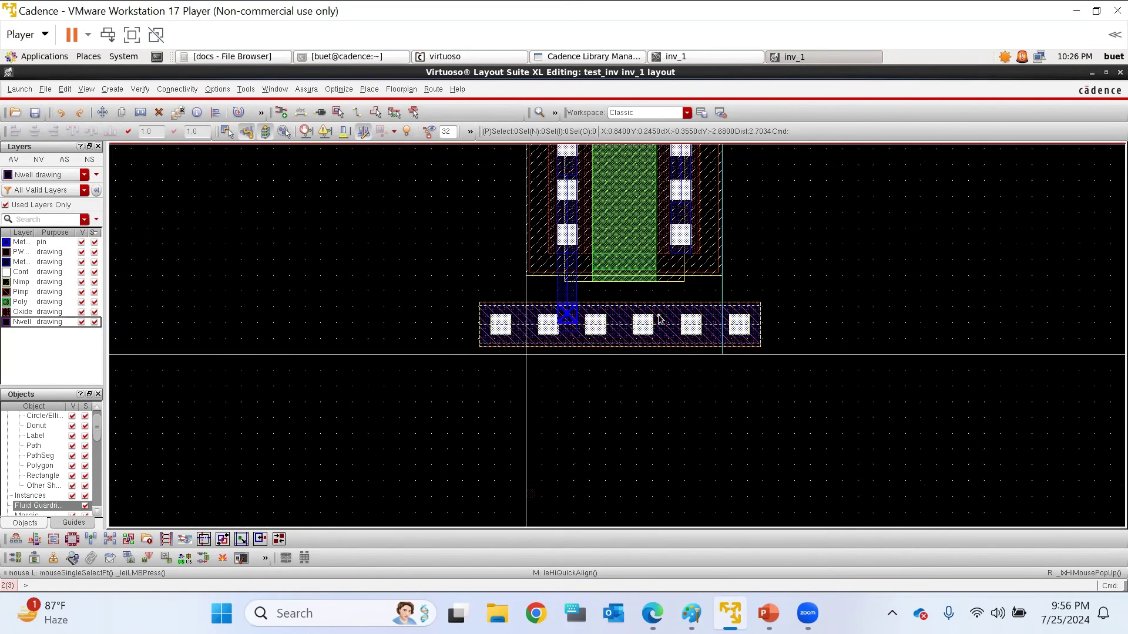
drag(448, 261, 496, 390)
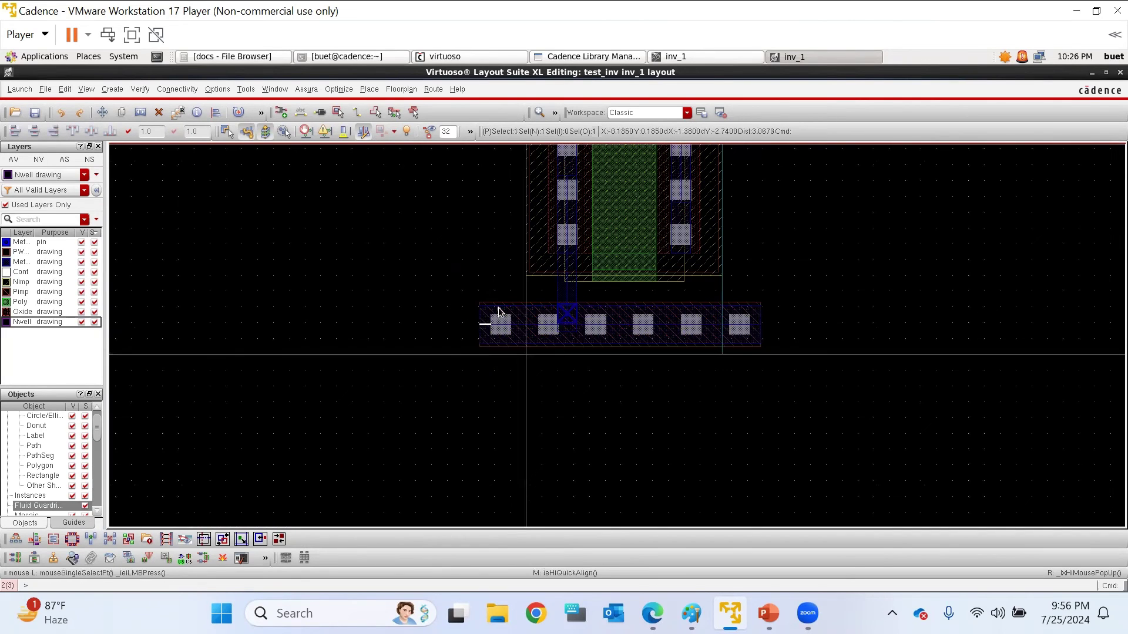
ctrl+scroll(497, 314, up, 2)
key(a)
click(461, 320)
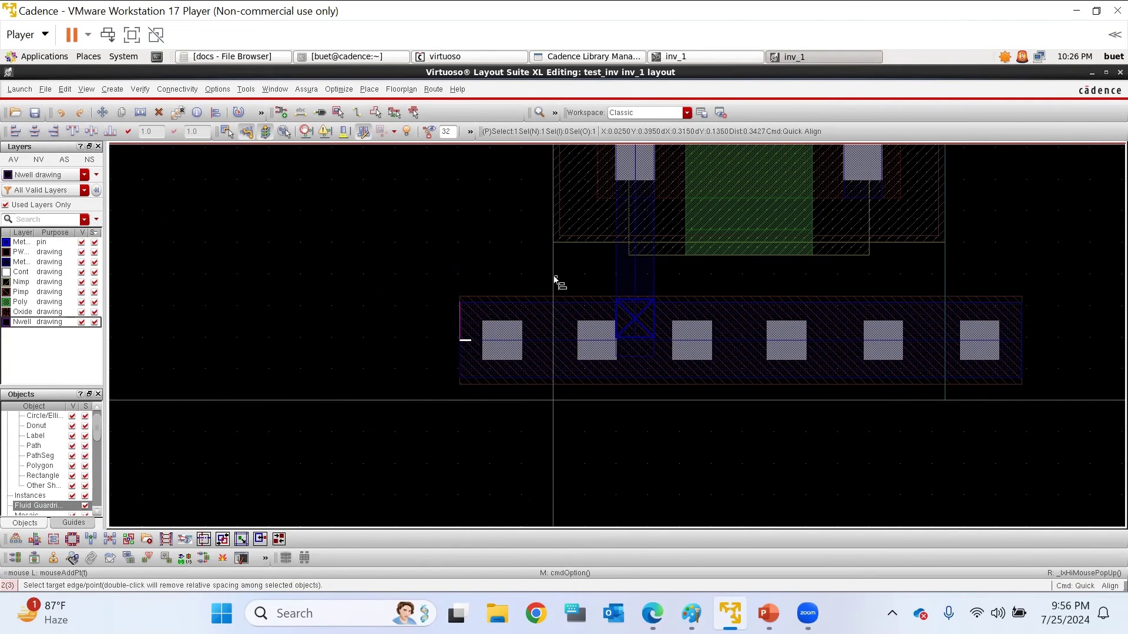
click(554, 280)
Align the right end of the lower P-Tap strip with the cell boundary's right edge using Quick Align
key(a)
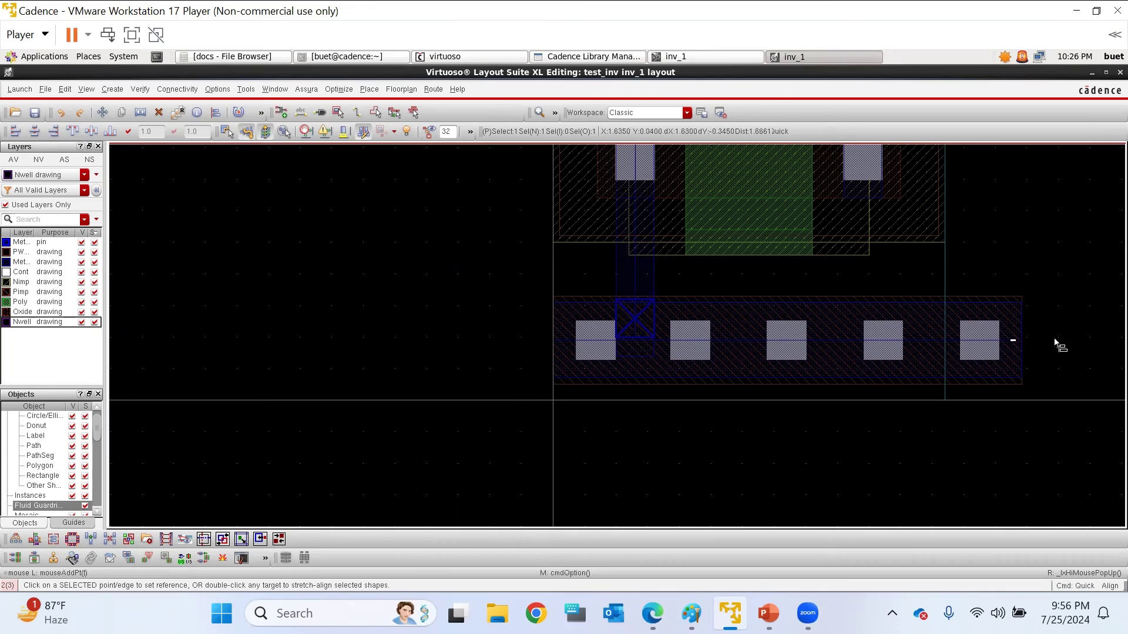
click(1023, 329)
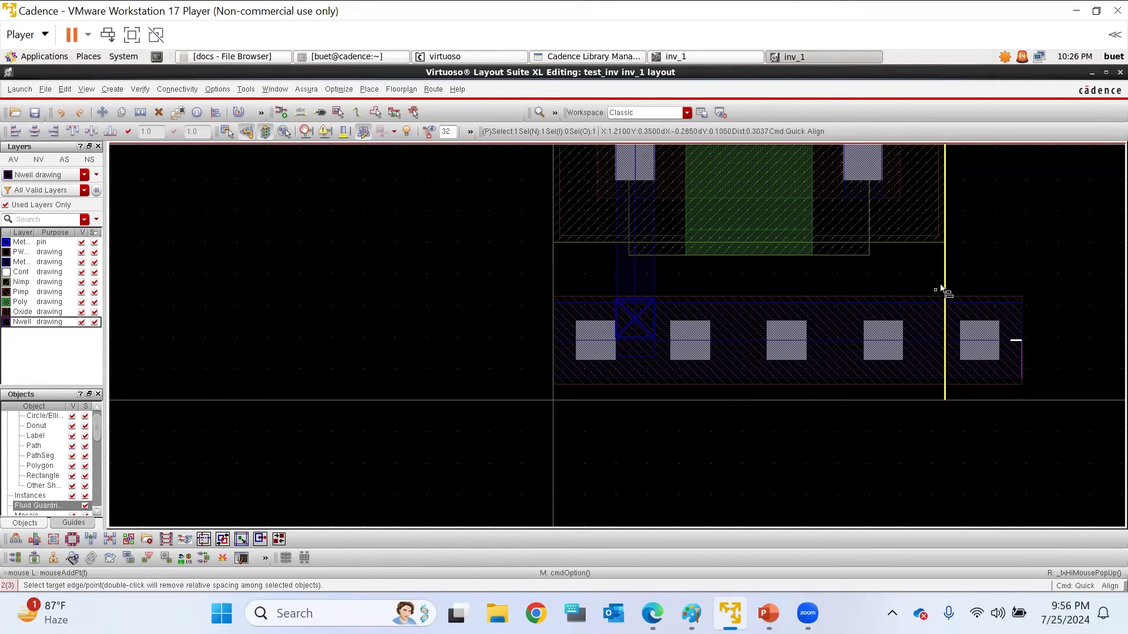
click(945, 287)
click(987, 271)
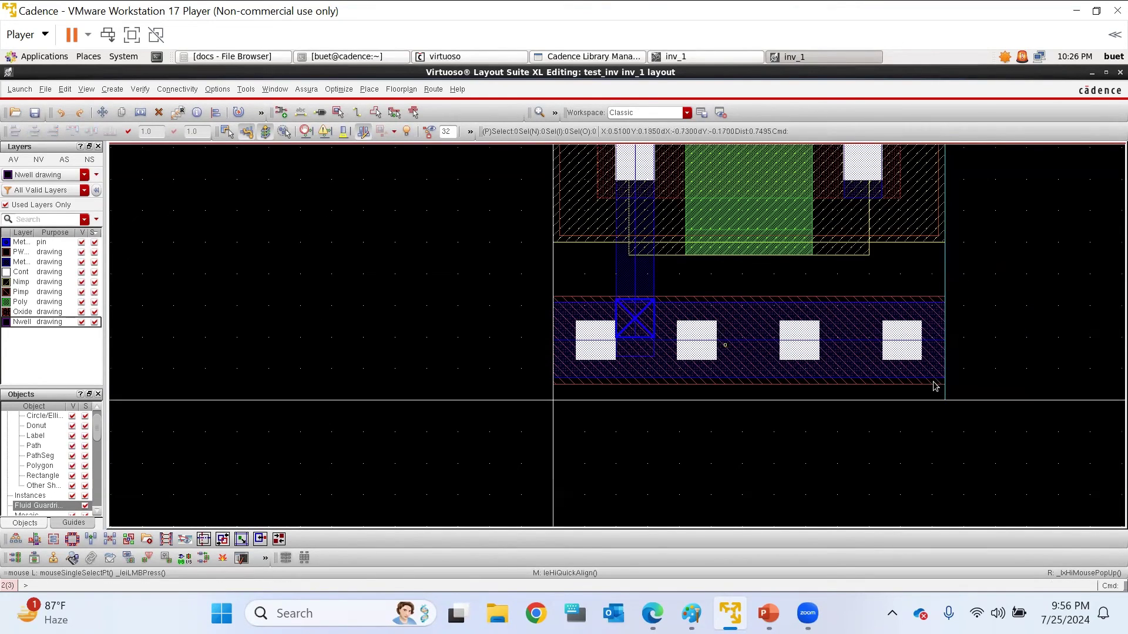
key(f)
scroll(561, 455, down, 2)
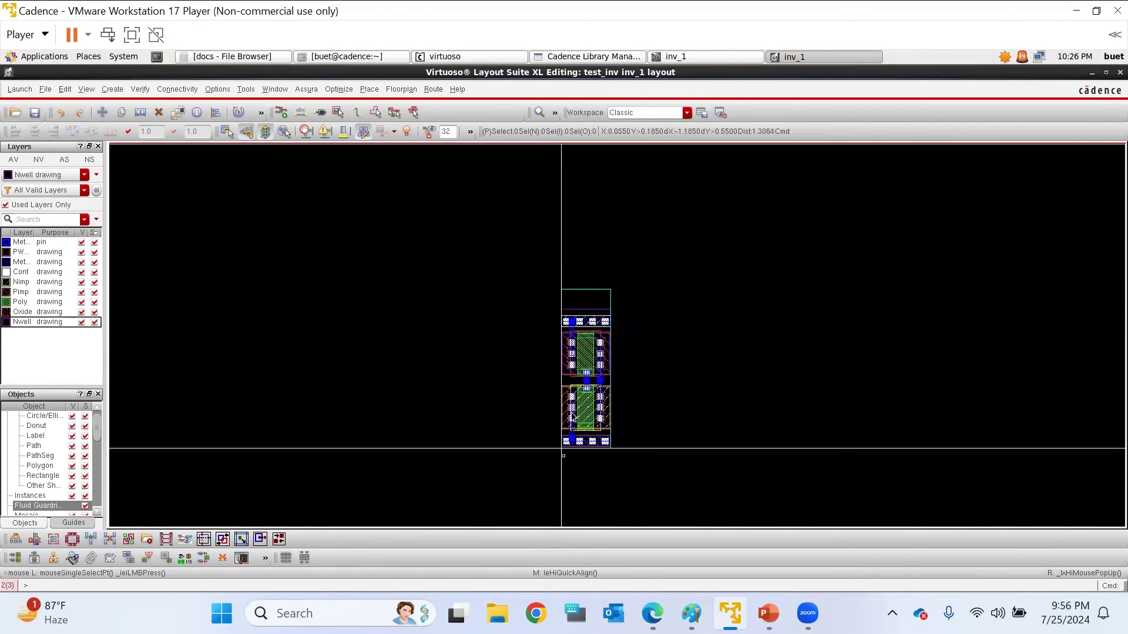
Select all the layout shapes and Quick Align the P-Tap strip's lower edge to the cell boundary's bottom edge
drag(525, 245, 675, 454)
scroll(583, 447, up, 7)
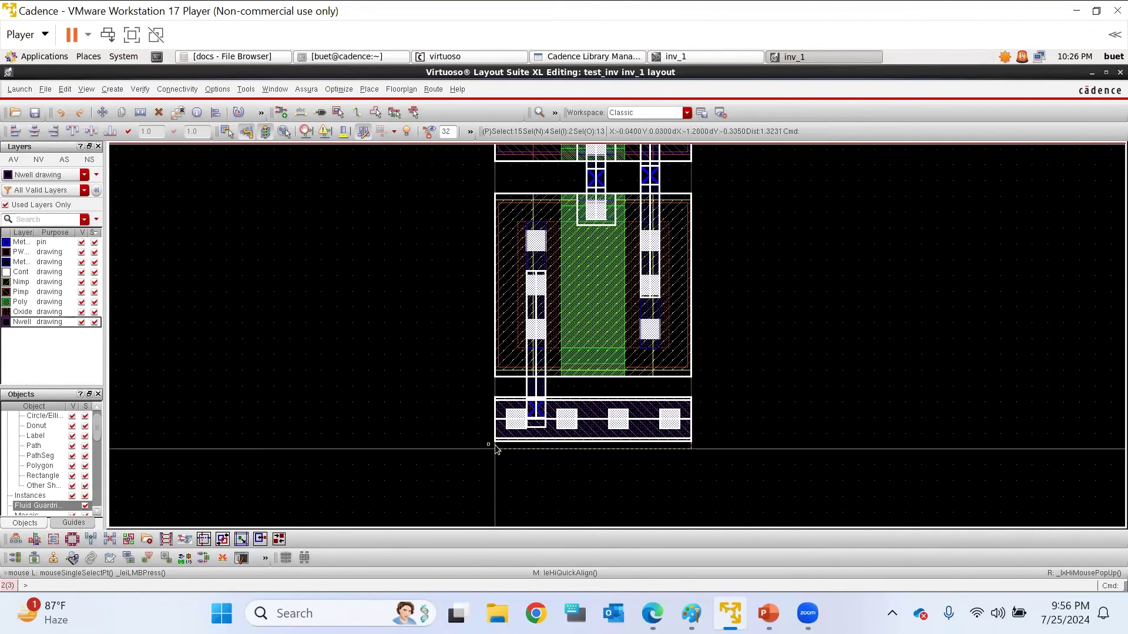
key(a)
scroll(582, 436, down, 2)
click(582, 436)
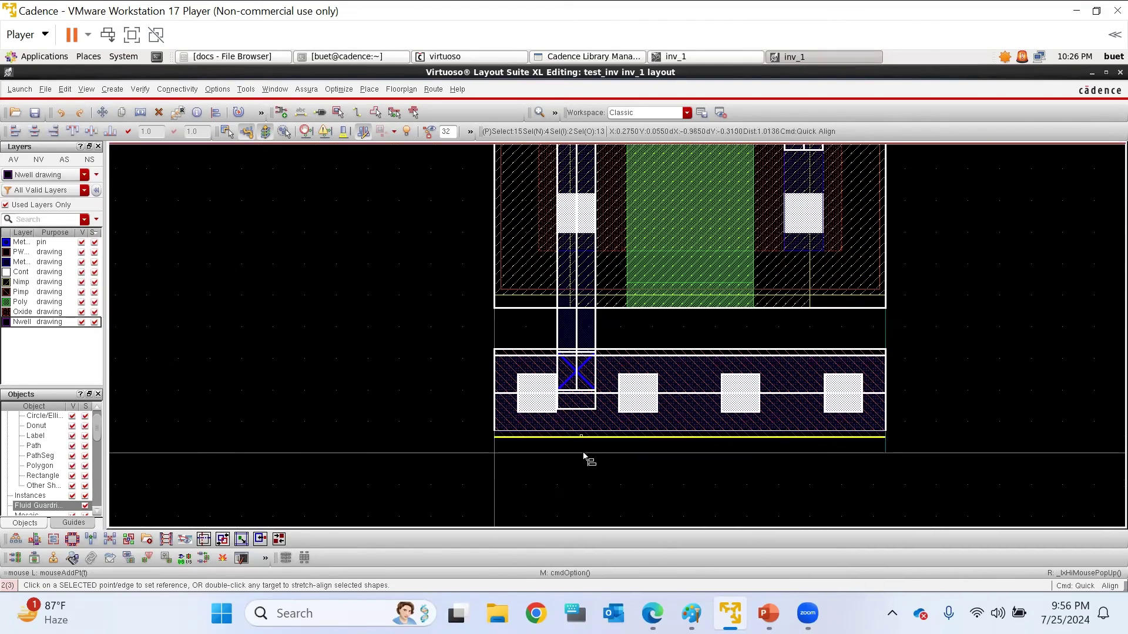
click(582, 453)
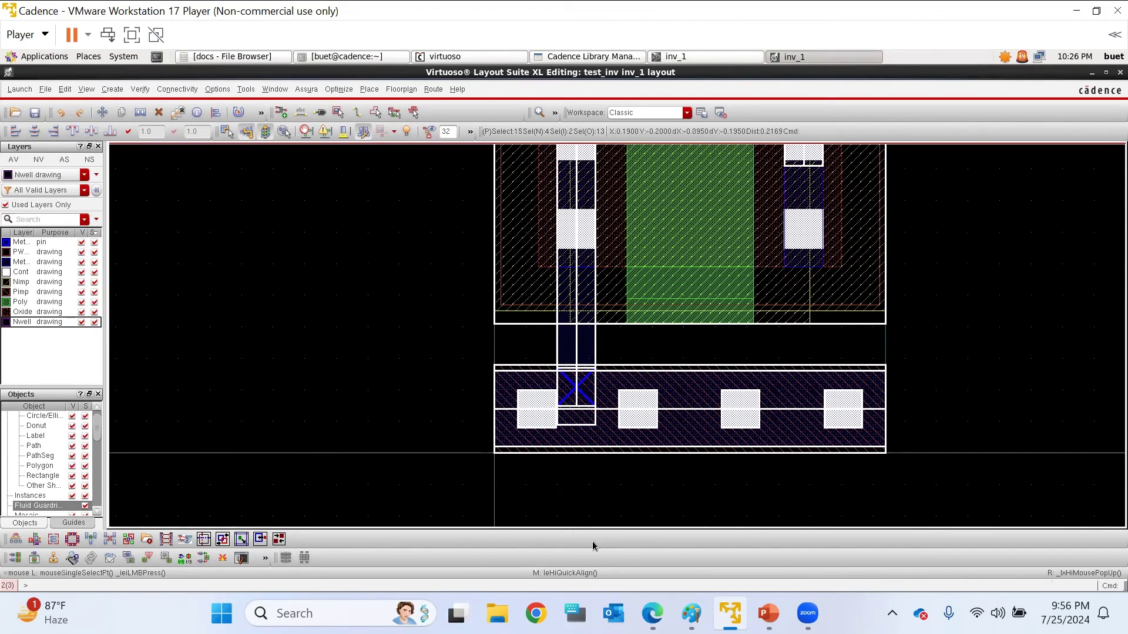
Lower the cell boundary's top edge onto the N-Tap well's upper edge using Quick Align
scroll(609, 482, down, 2)
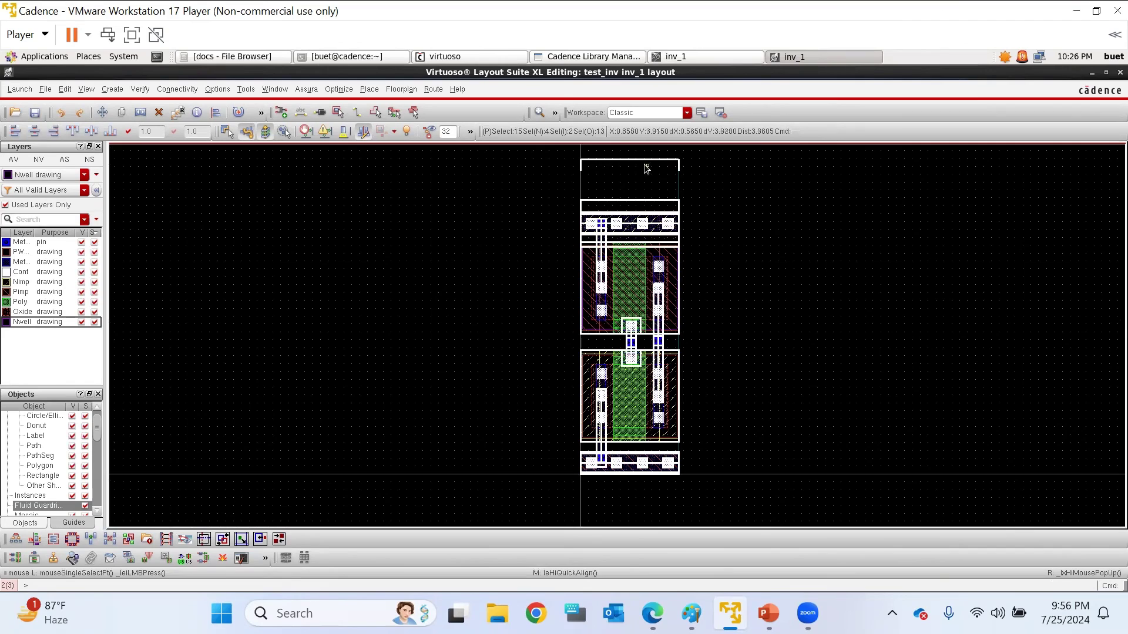
scroll(624, 154, up, 2)
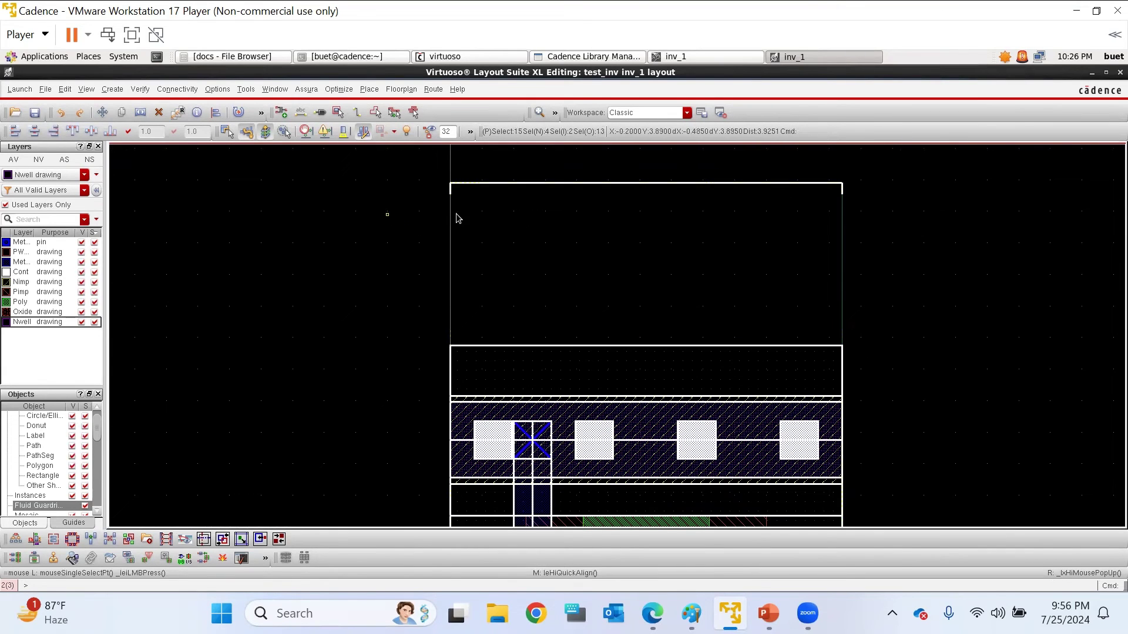
click(387, 215)
click(535, 186)
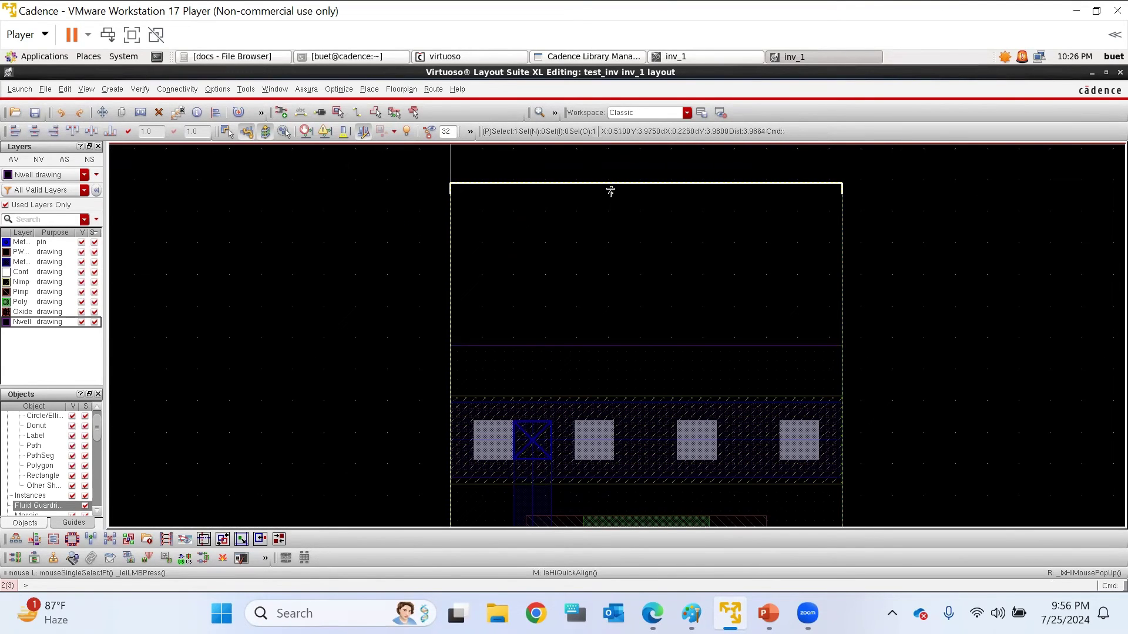
key(s)
key(a)
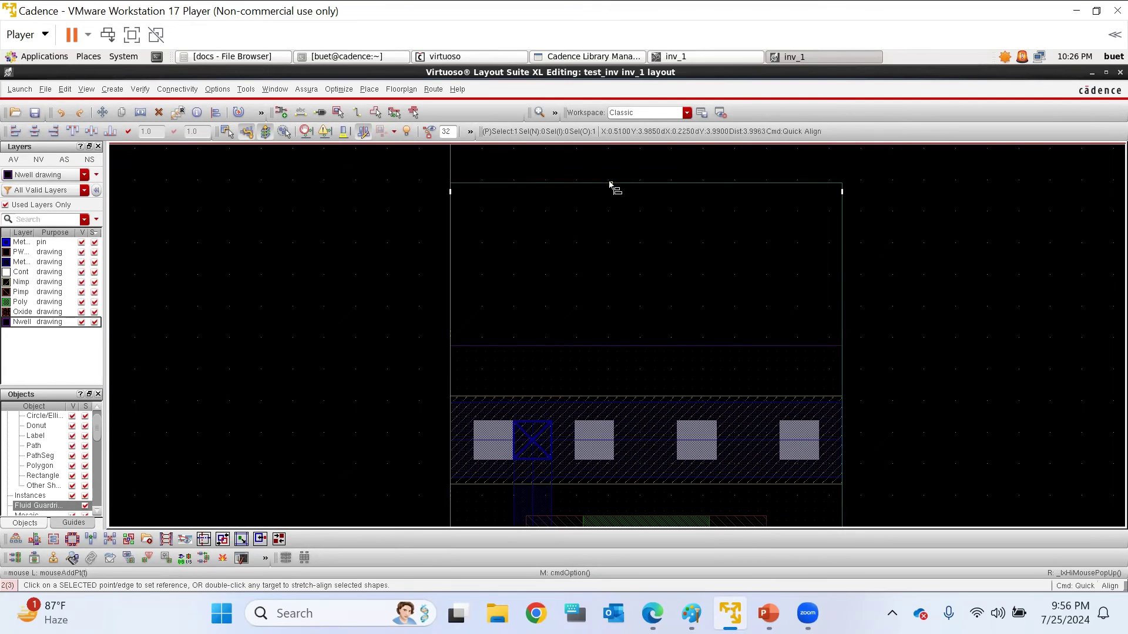
click(638, 346)
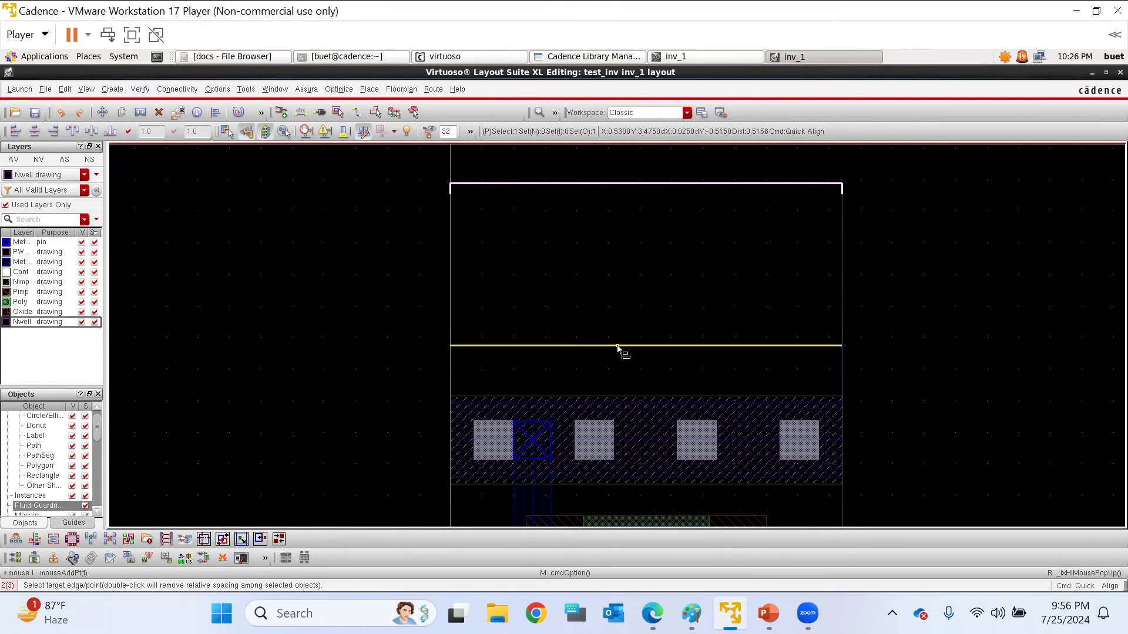
key(Escape)
ctrl+scroll(650, 195, down, 3)
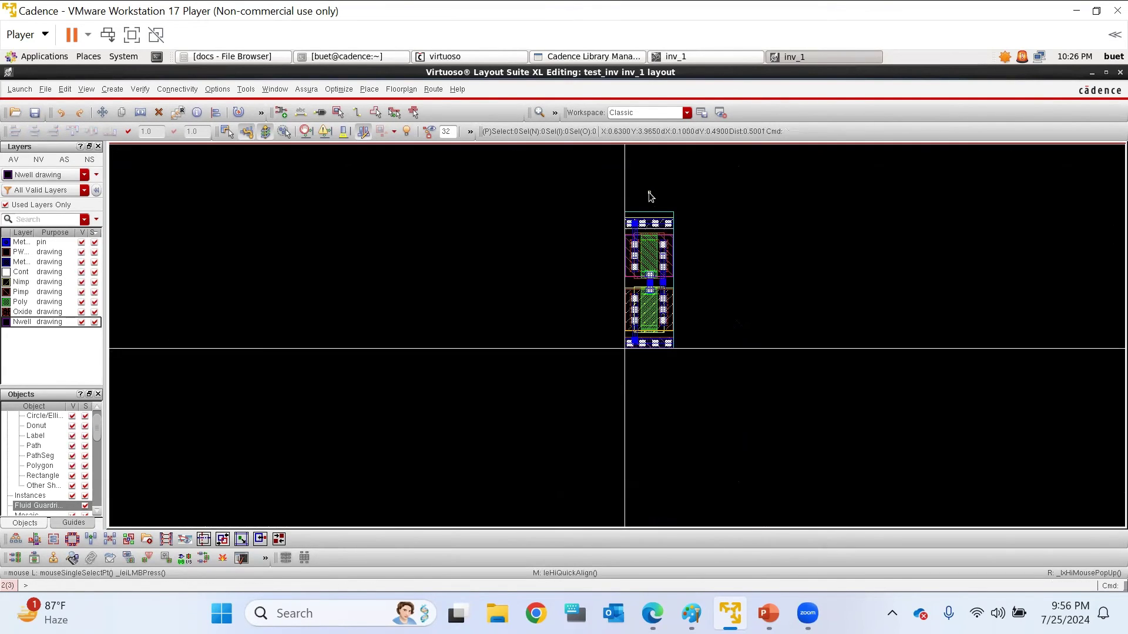
ctrl+scroll(648, 188, up, 1)
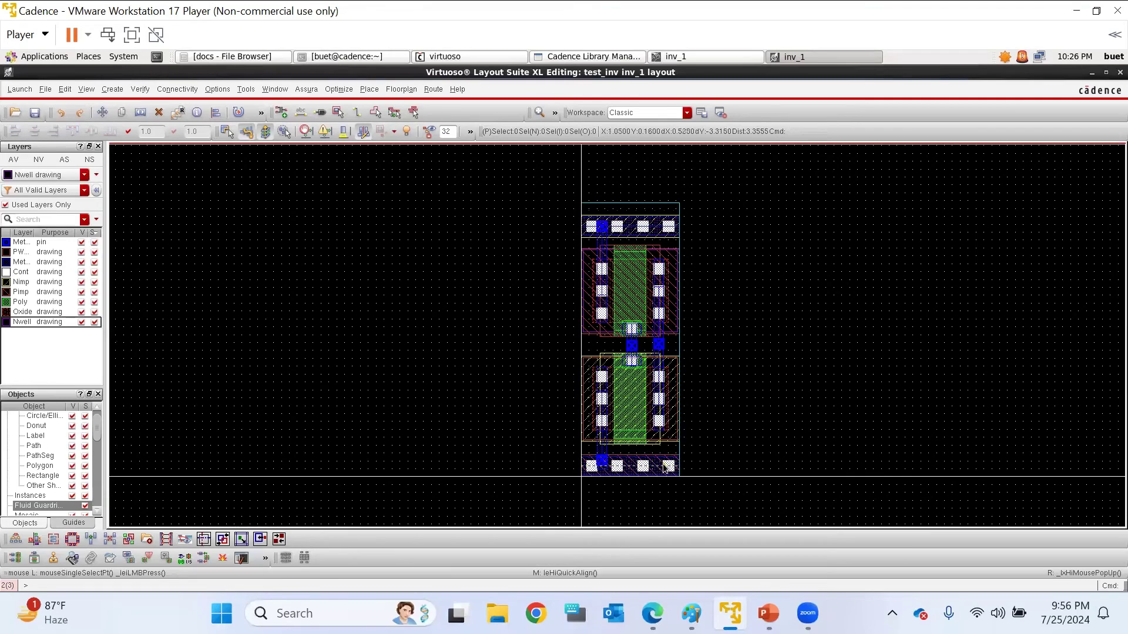
ctrl+scroll(685, 203, up, 2)
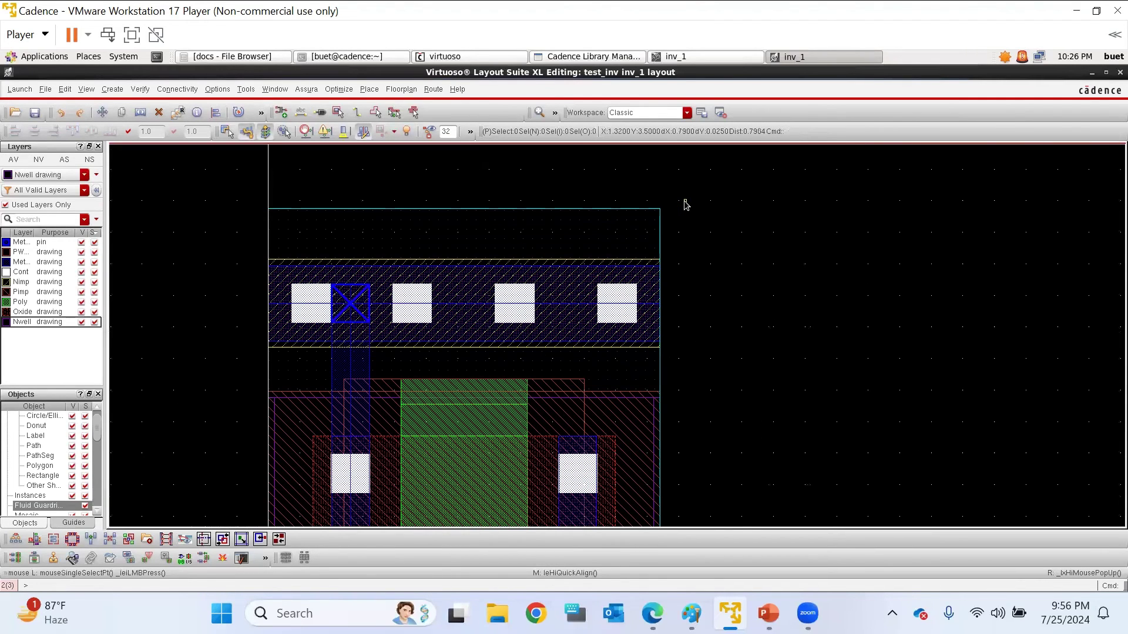
key(l)
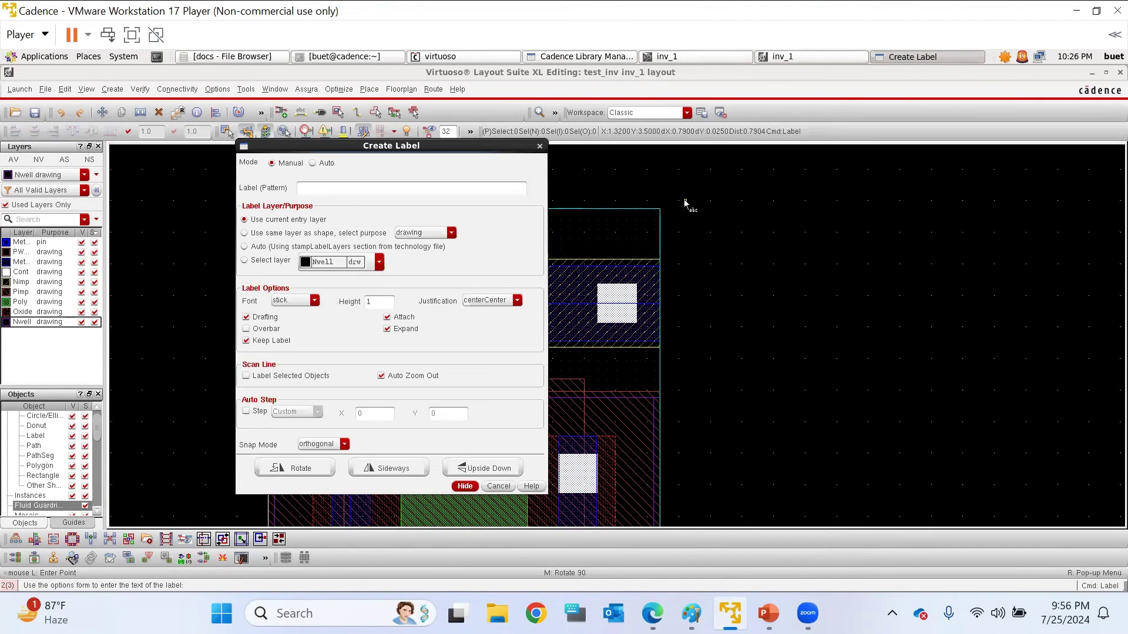
click(378, 262)
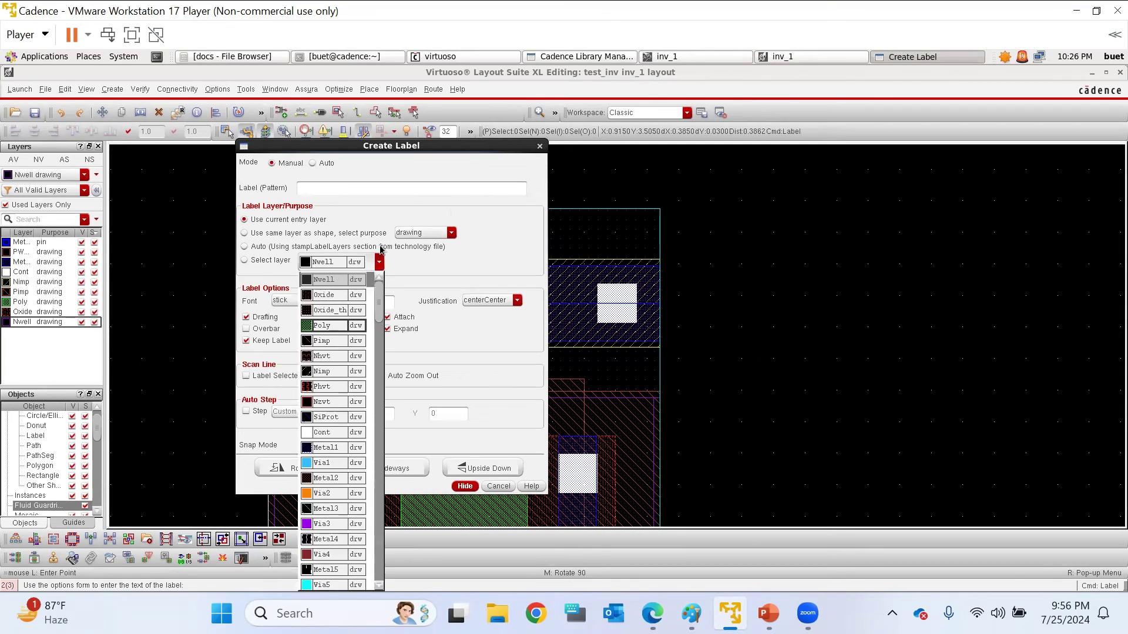
click(539, 147)
click(539, 147)
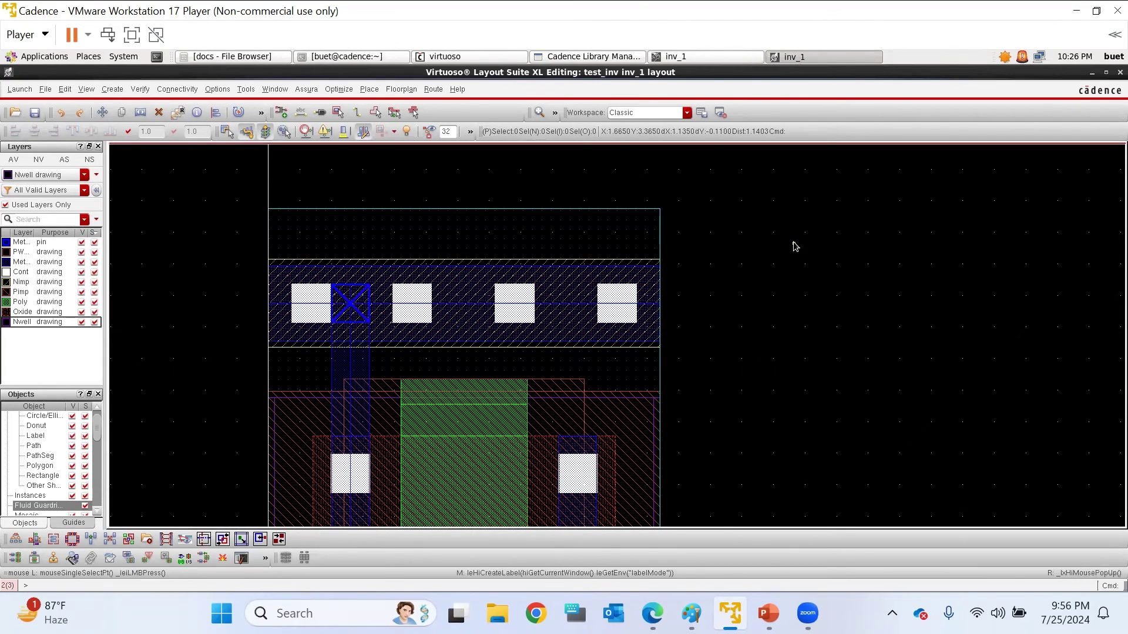
Start creating a label with its layer explicitly set to Metal1 pin
key(F3)
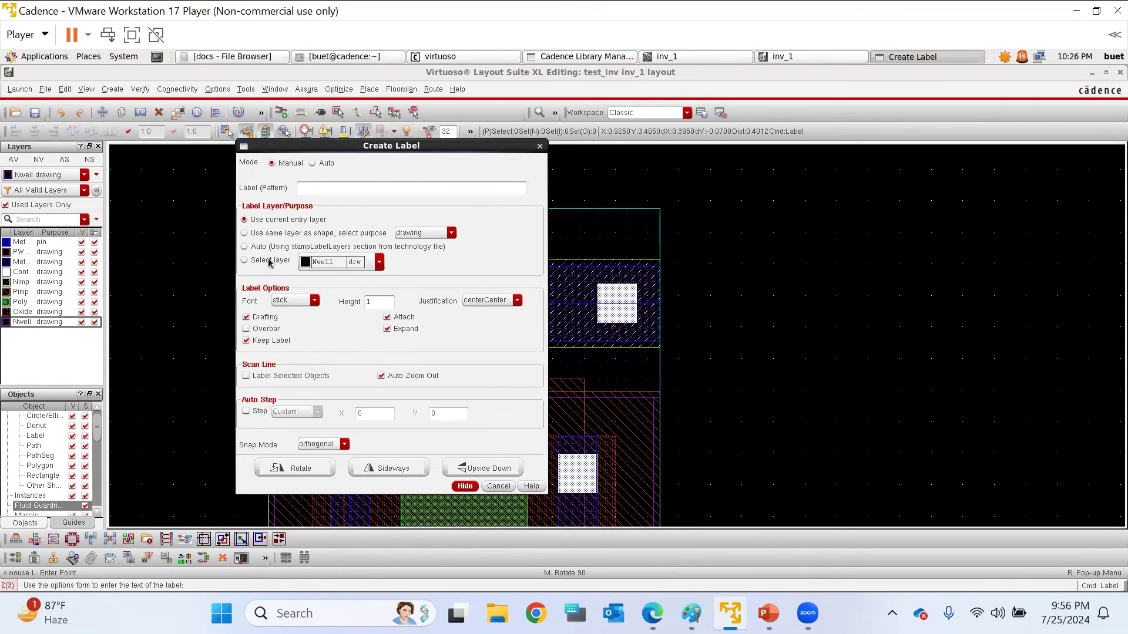
click(379, 262)
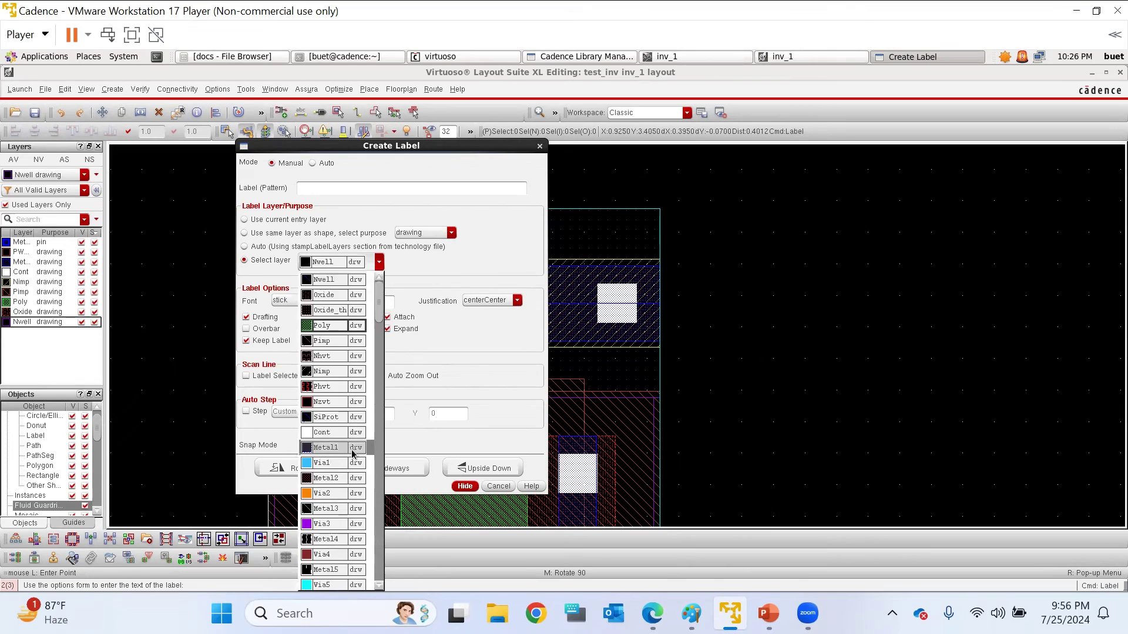
scroll(353, 453, down, 8)
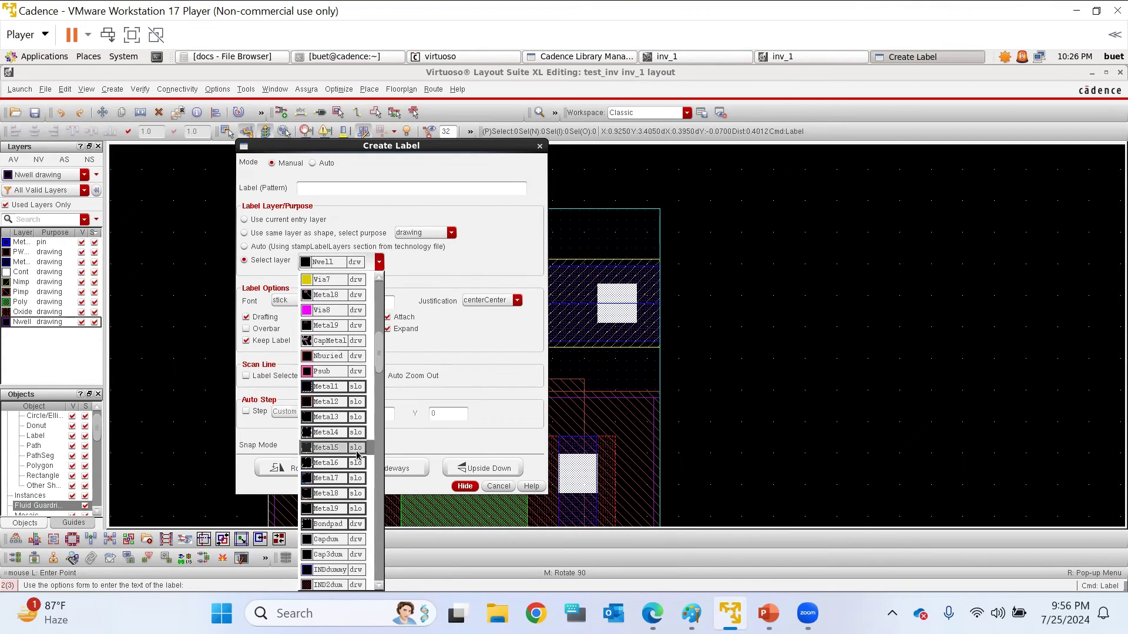
scroll(357, 454, down, 8)
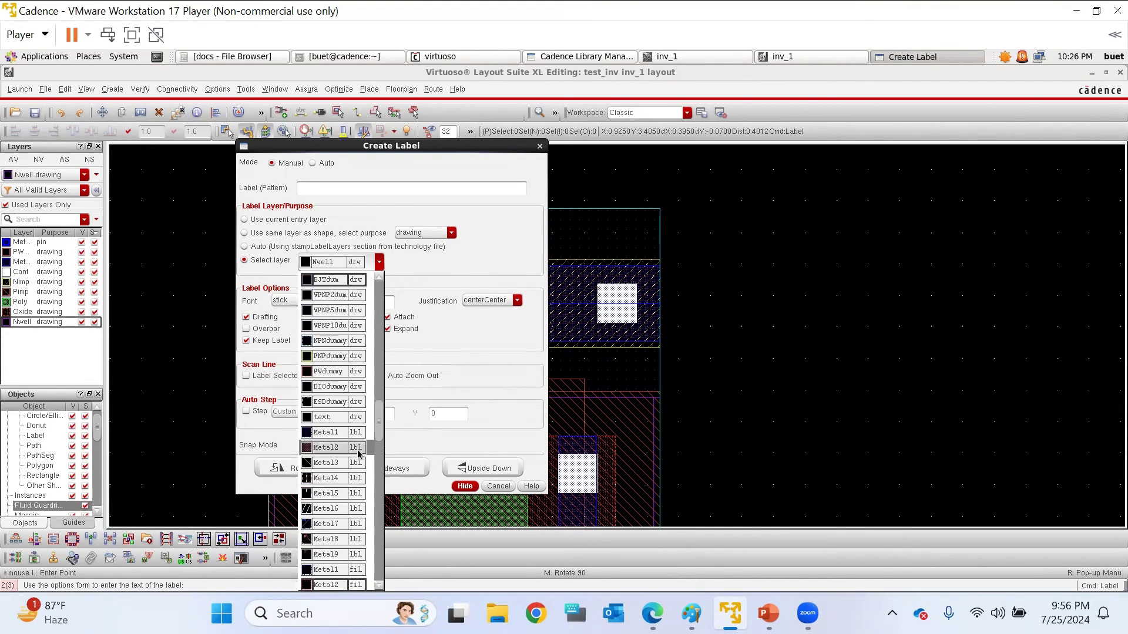
scroll(363, 452, down, 6)
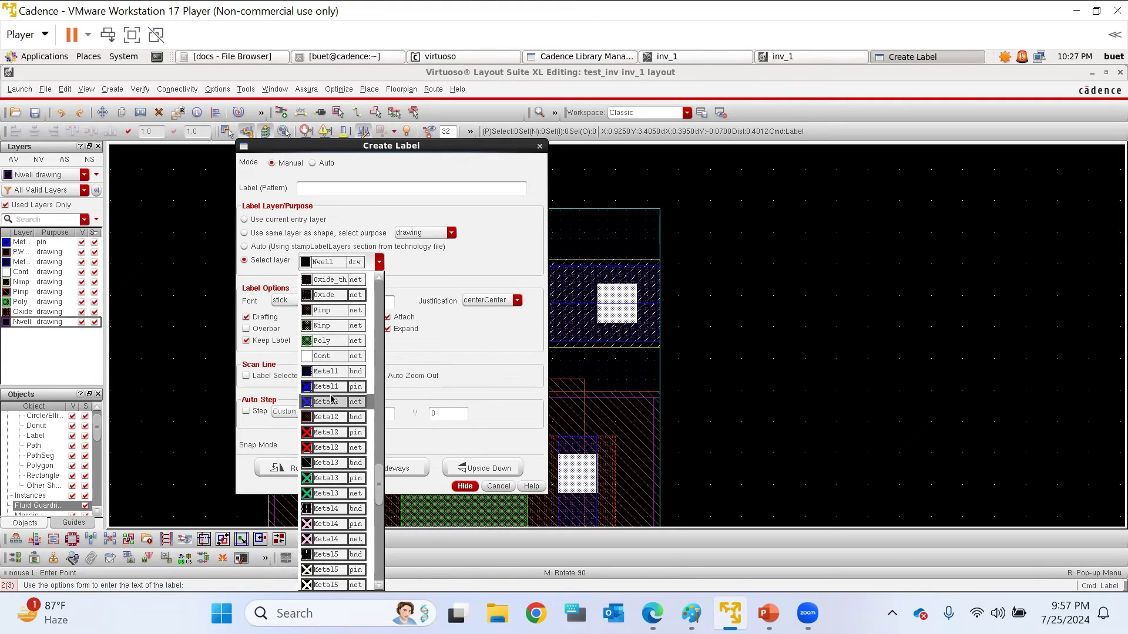
click(331, 387)
Define the label as vdd in roman font with height 0.2 and place it on the N-Tap strip
click(336, 194)
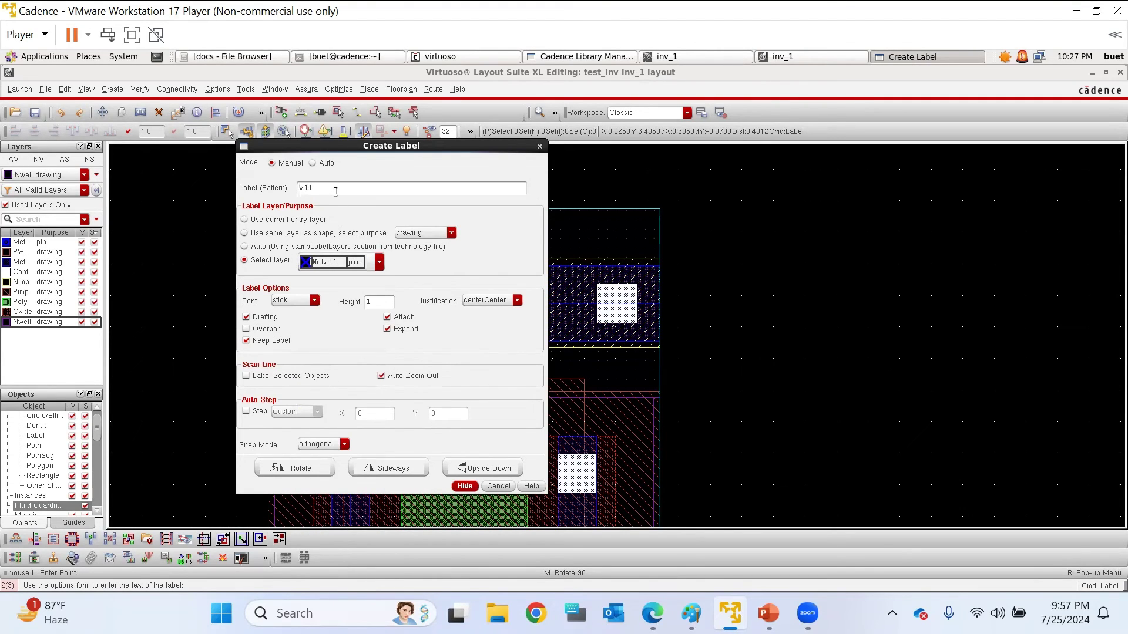
click(319, 305)
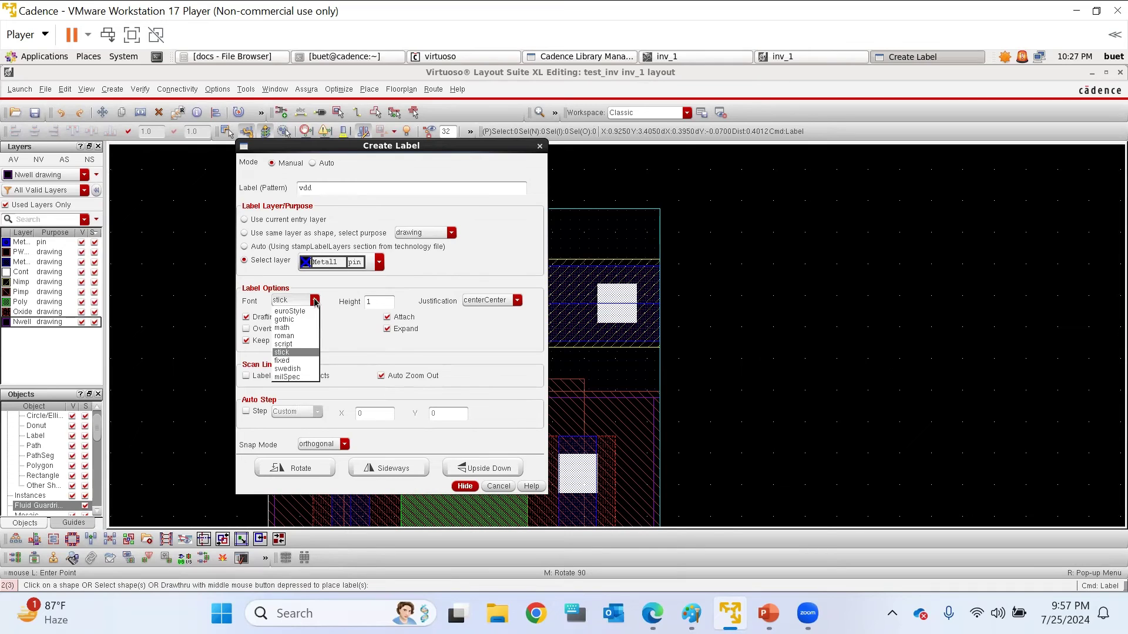
click(291, 339)
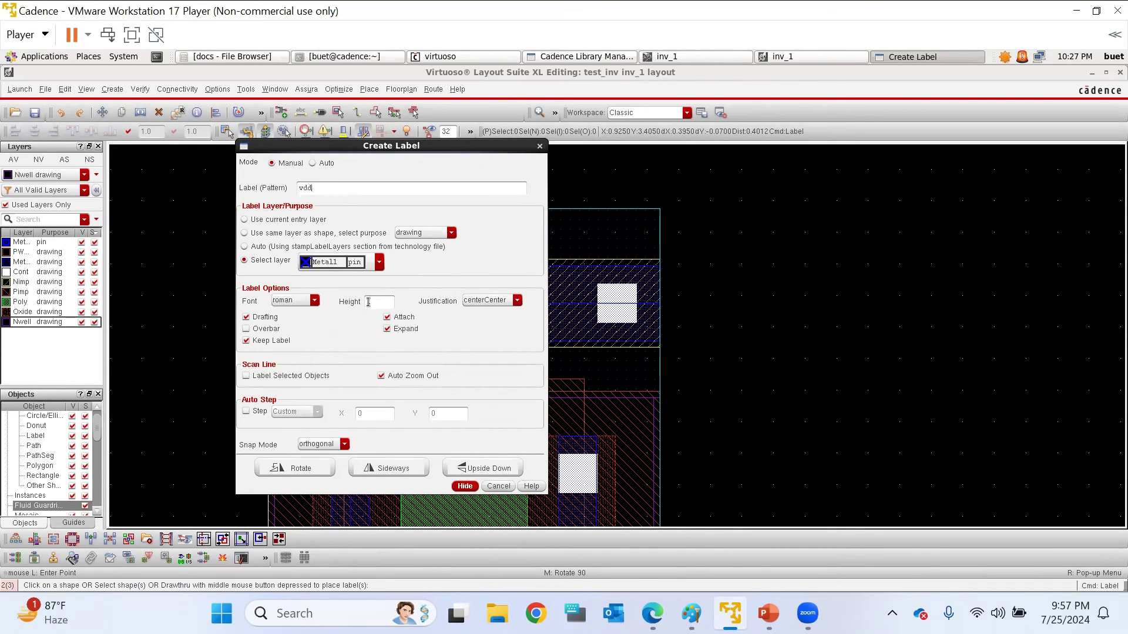
drag(380, 301, 367, 301)
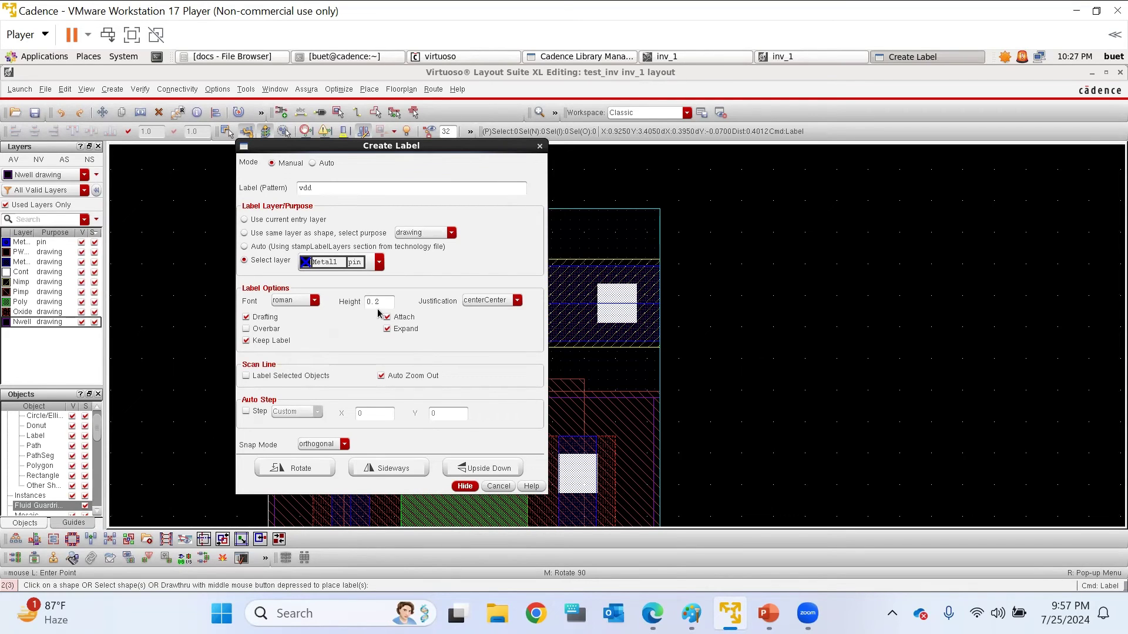
click(464, 486)
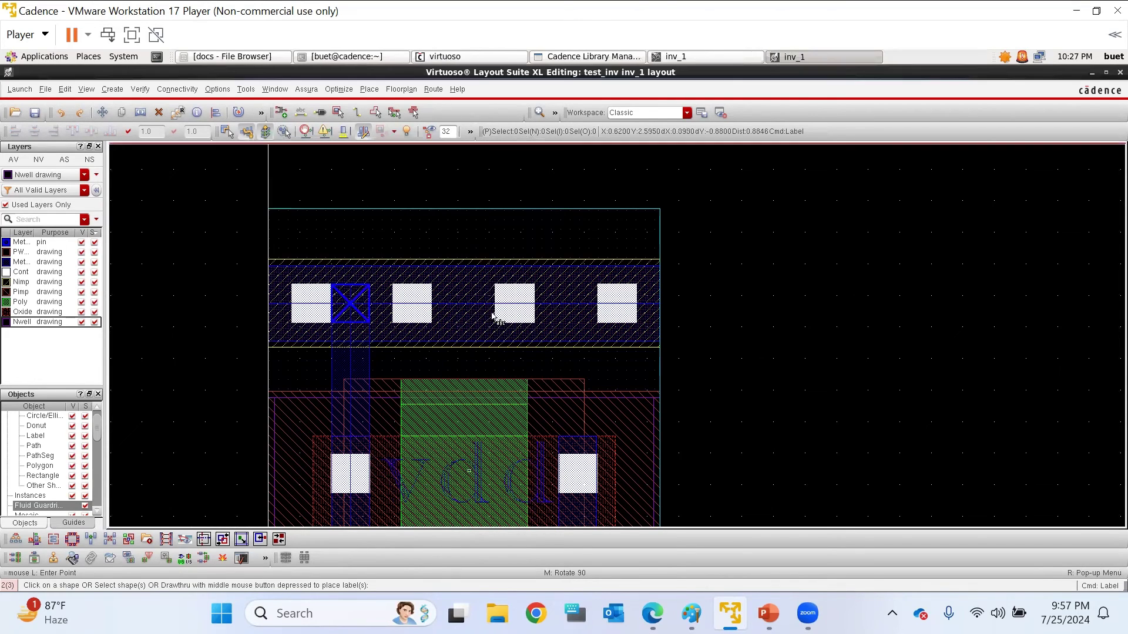
click(461, 301)
key(Escape)
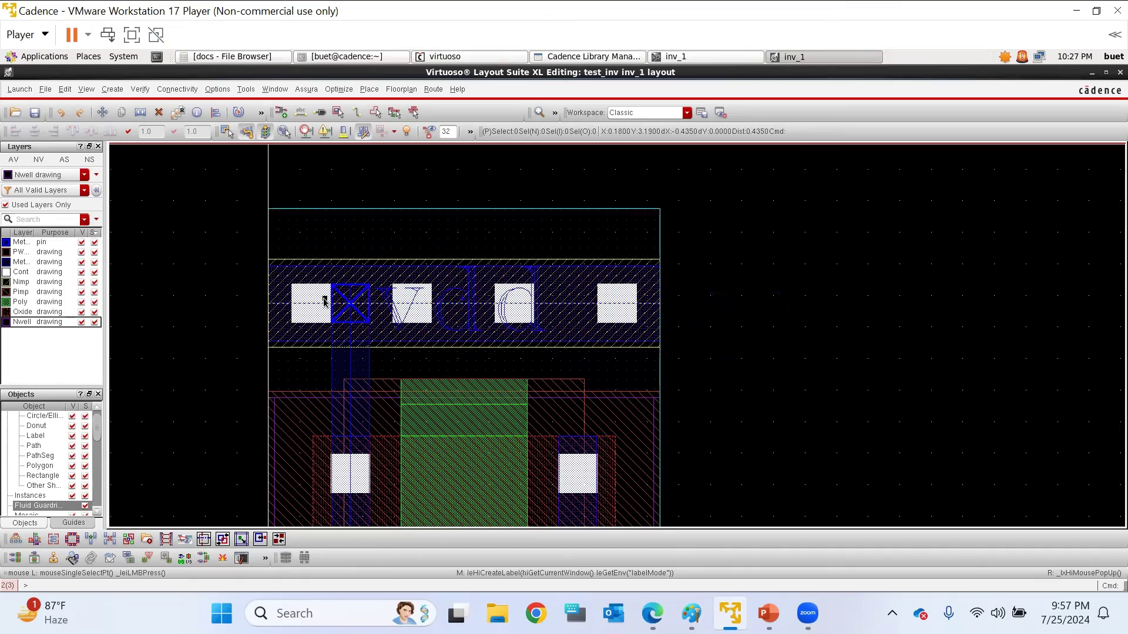
Stretch the right edge of the Metal1 pin on the N-Tap strip to the cell boundary's right edge using Quick Align
ctrl+scroll(324, 301, up, 3)
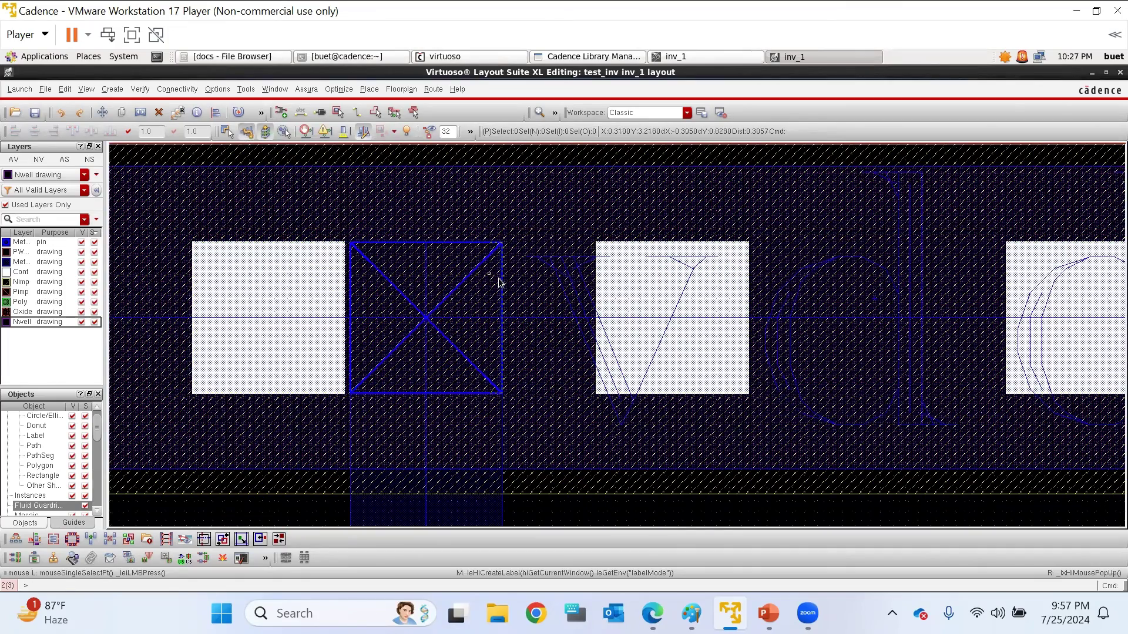
click(413, 313)
key(a)
ctrl+scroll(415, 322, down, 2)
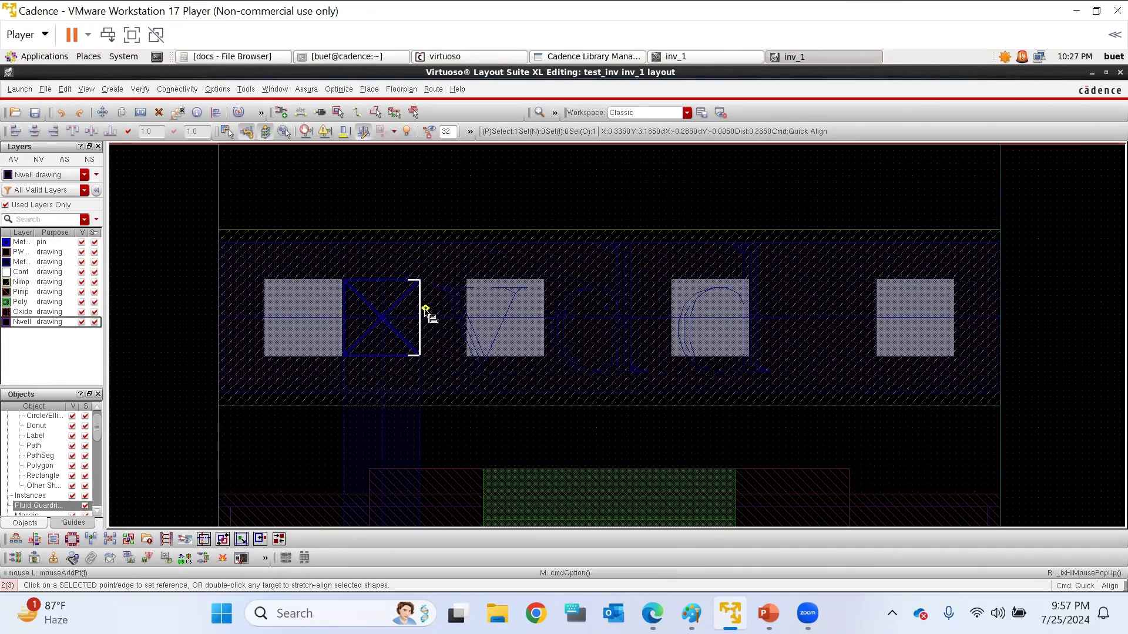
ctrl+scroll(426, 305, up, 2)
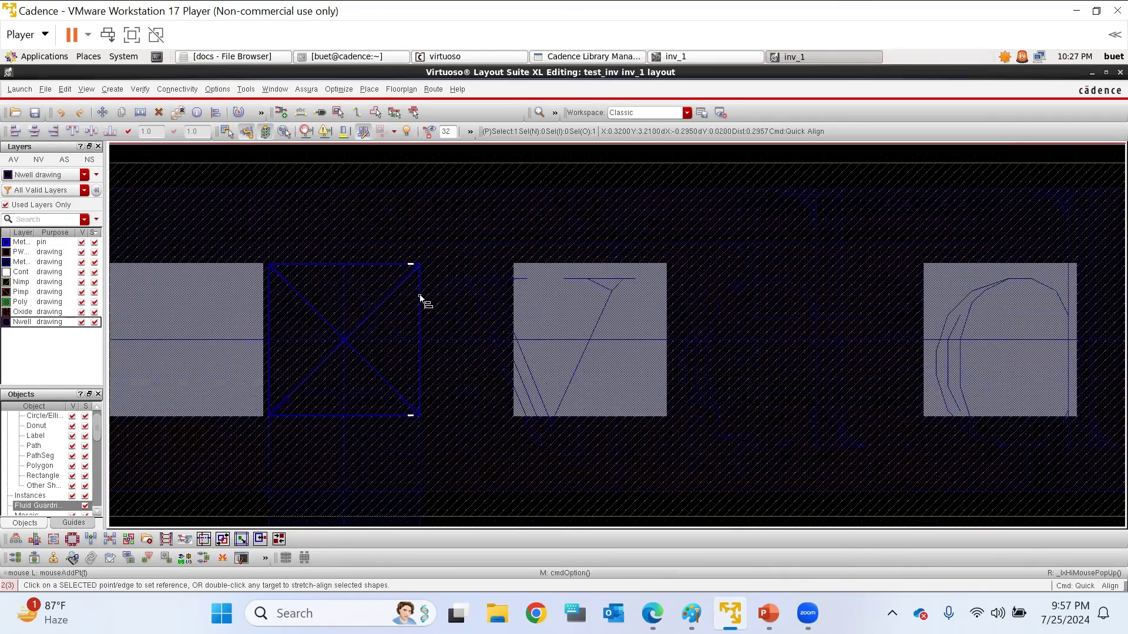
click(421, 301)
ctrl+scroll(373, 327, down, 3)
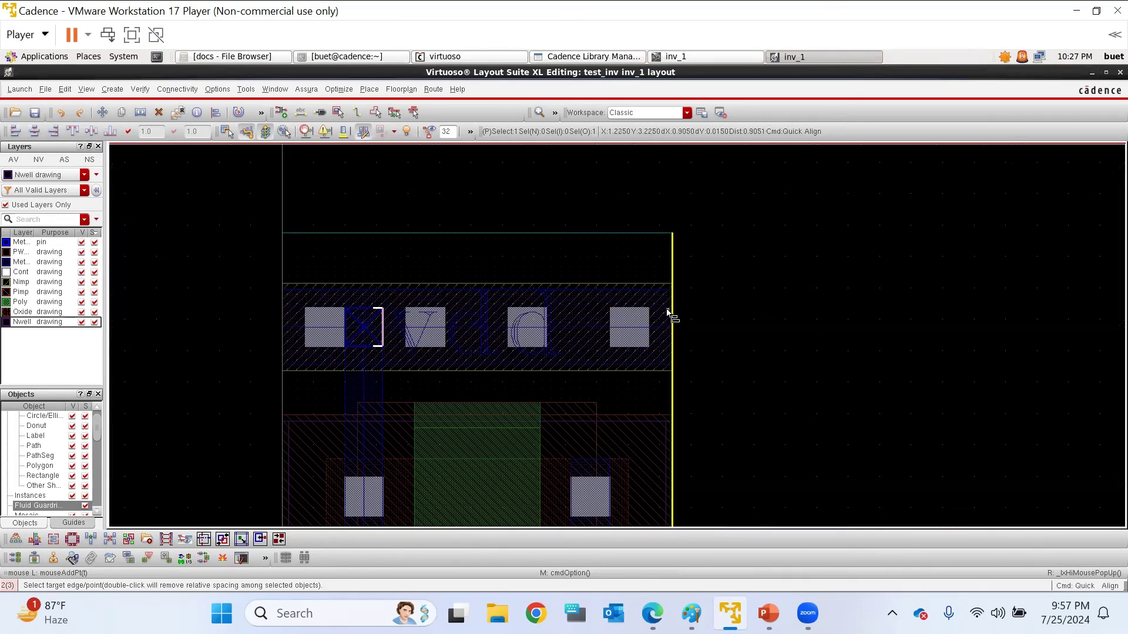
click(673, 310)
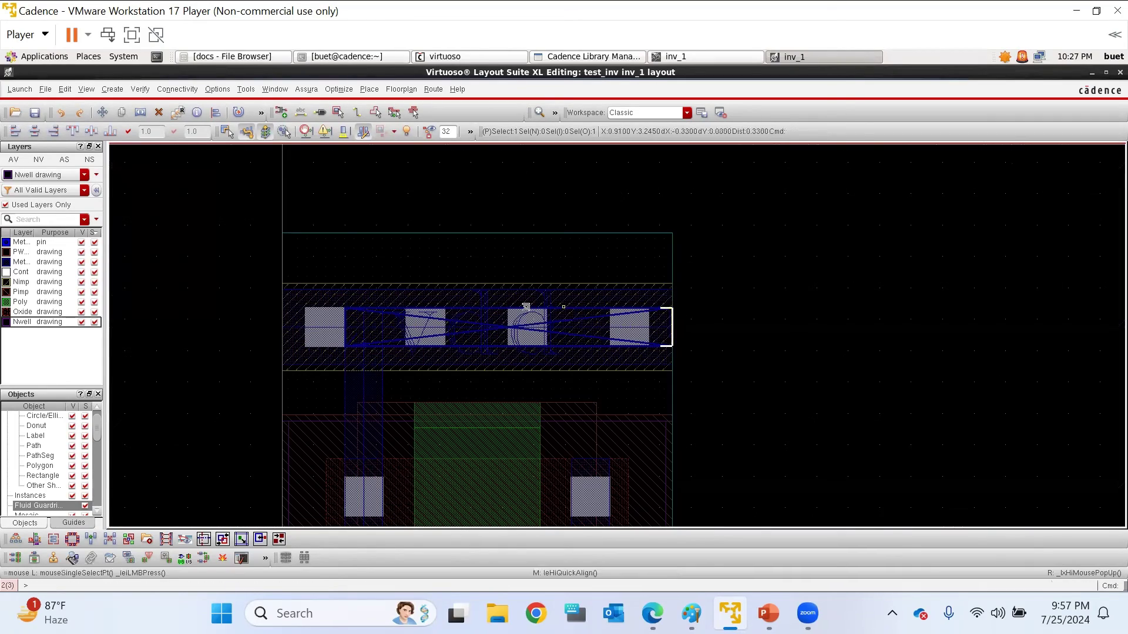
Quick Align the pin's upper and lower edges to the upper and lower edges of the N-Tap strip's metal
ctrl+scroll(663, 326, up, 2)
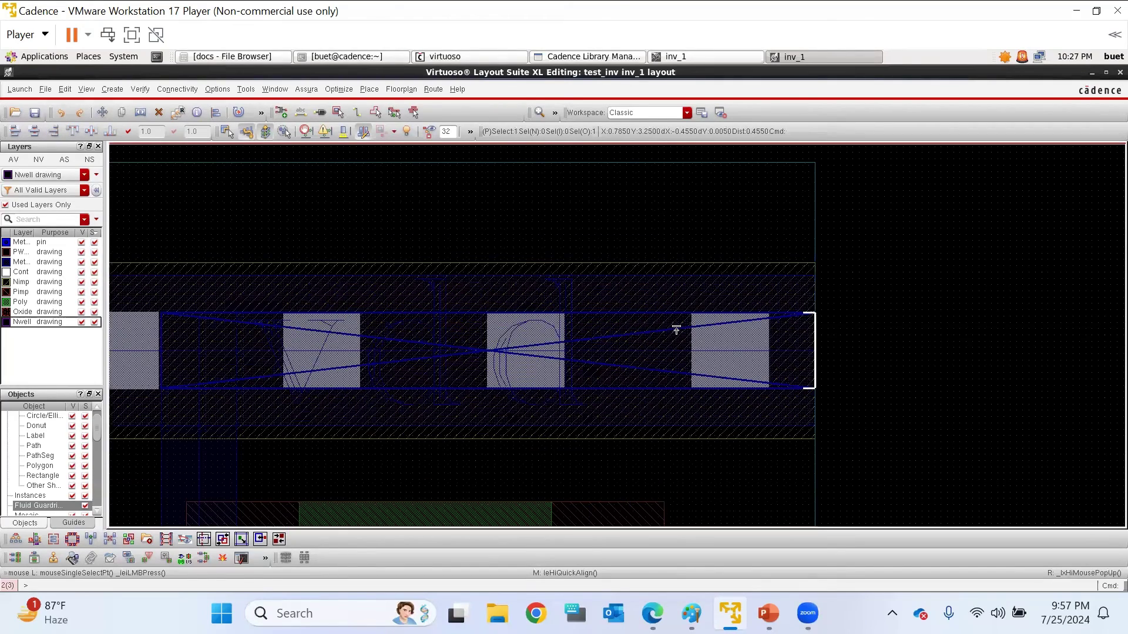
ctrl+scroll(690, 324, up, 2)
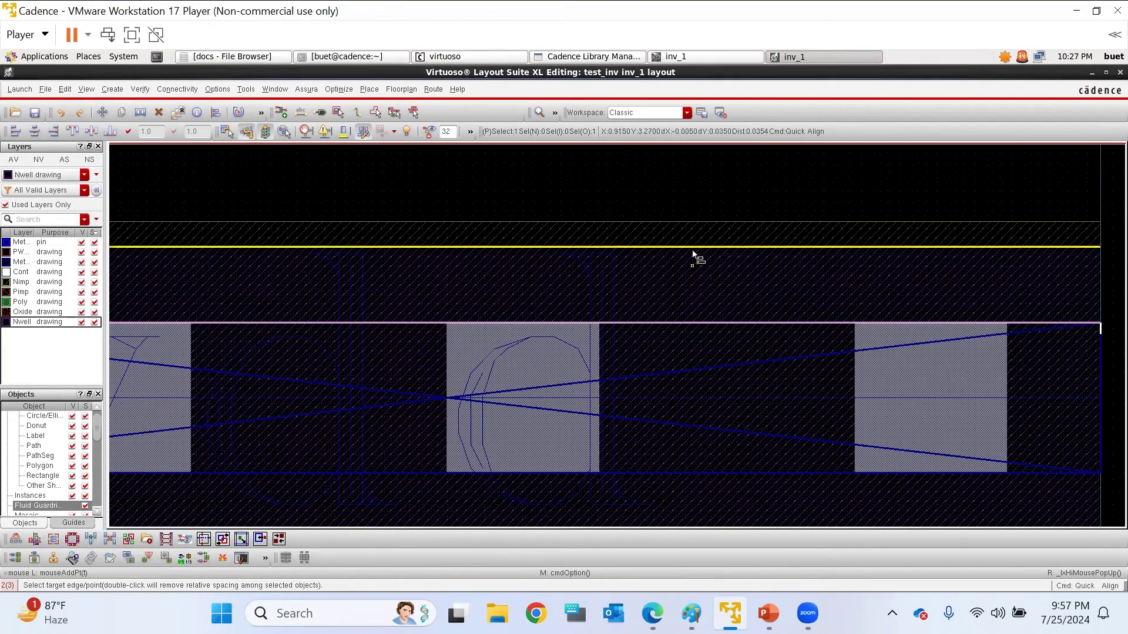
click(662, 248)
ctrl+scroll(648, 266, down, 2)
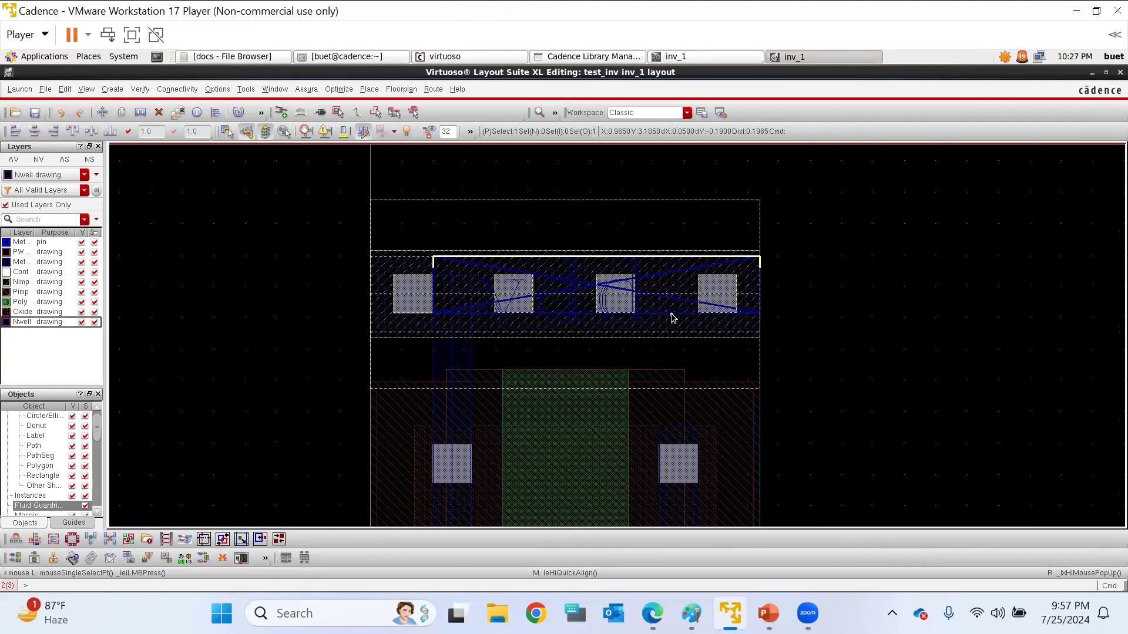
click(672, 308)
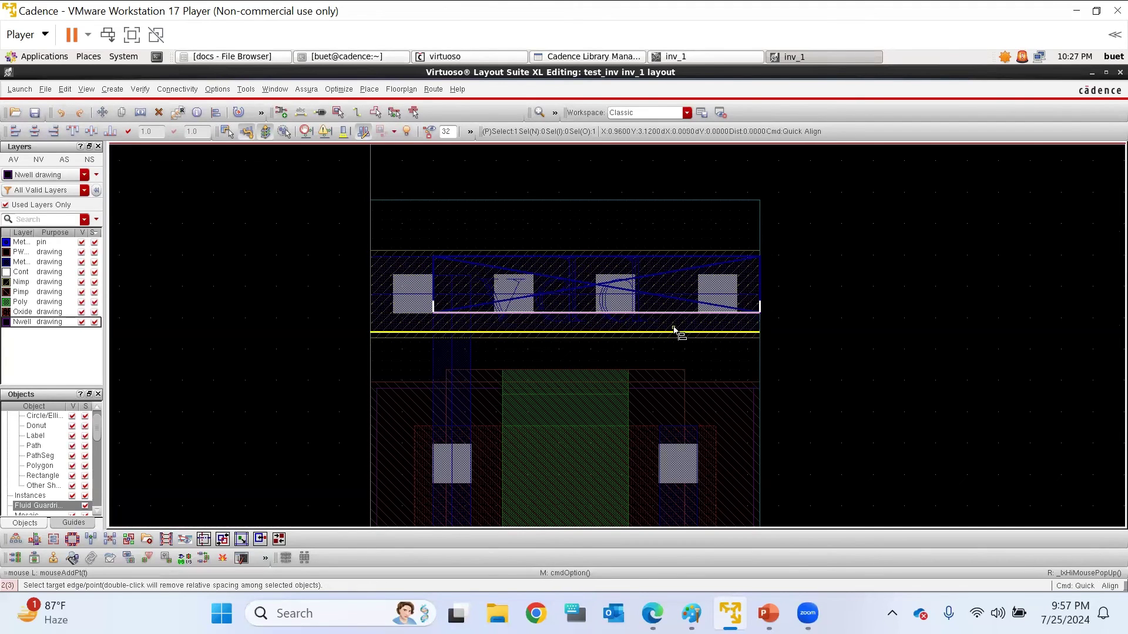
click(674, 330)
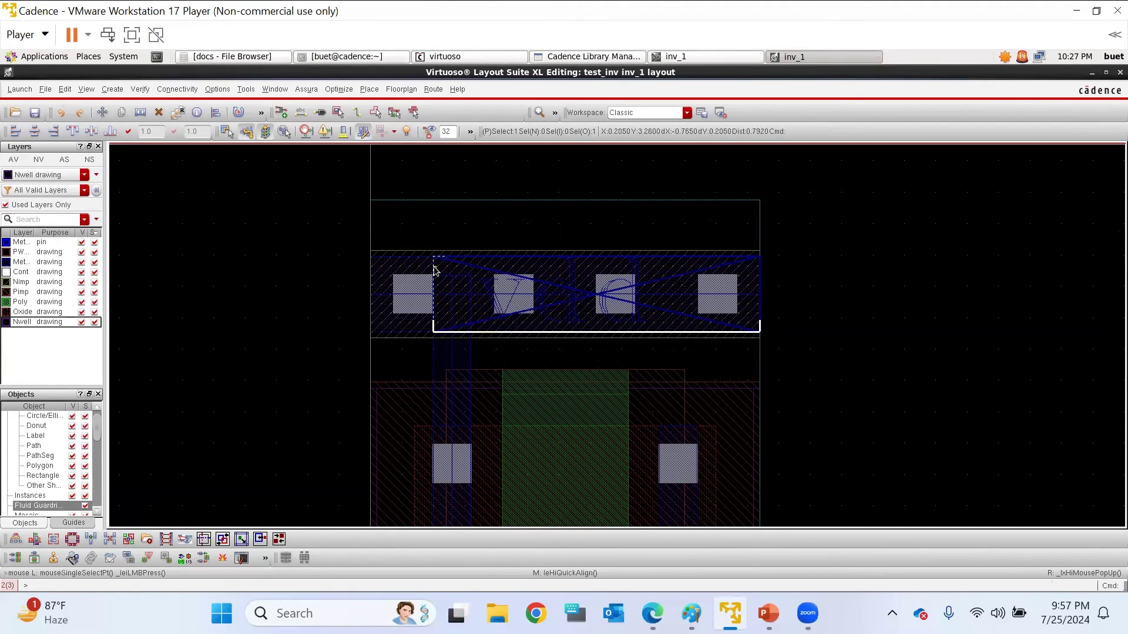
Stretch the left edge of the vdd Metal1 pin on the N-Tap strip to the cell boundary's left edge
key(a)
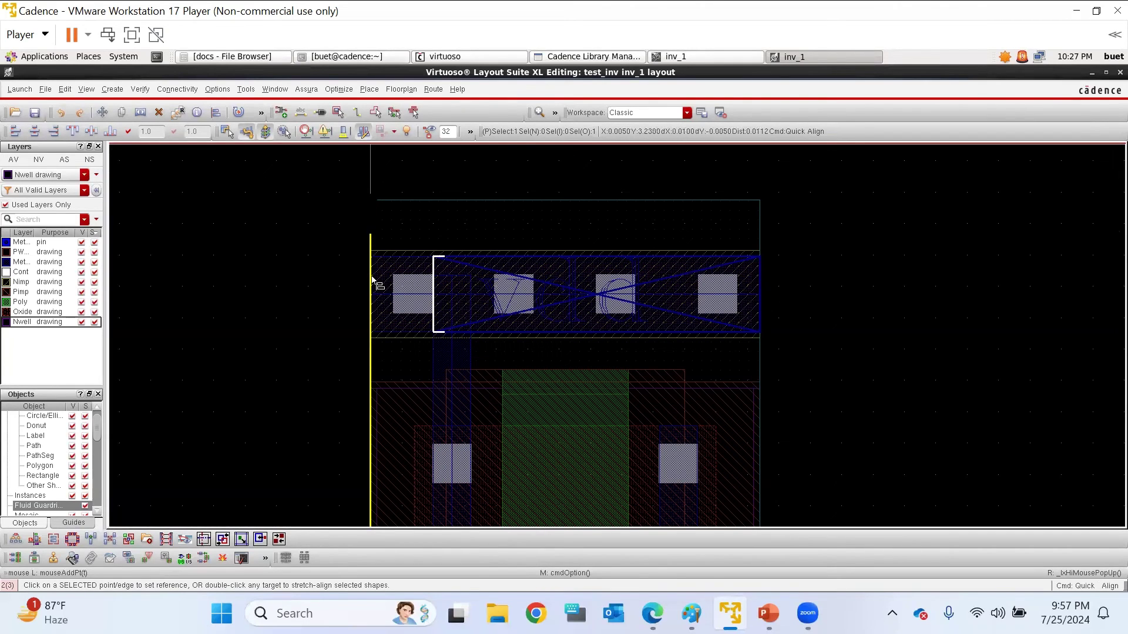
ctrl+scroll(371, 273, up, 3)
key(Escape)
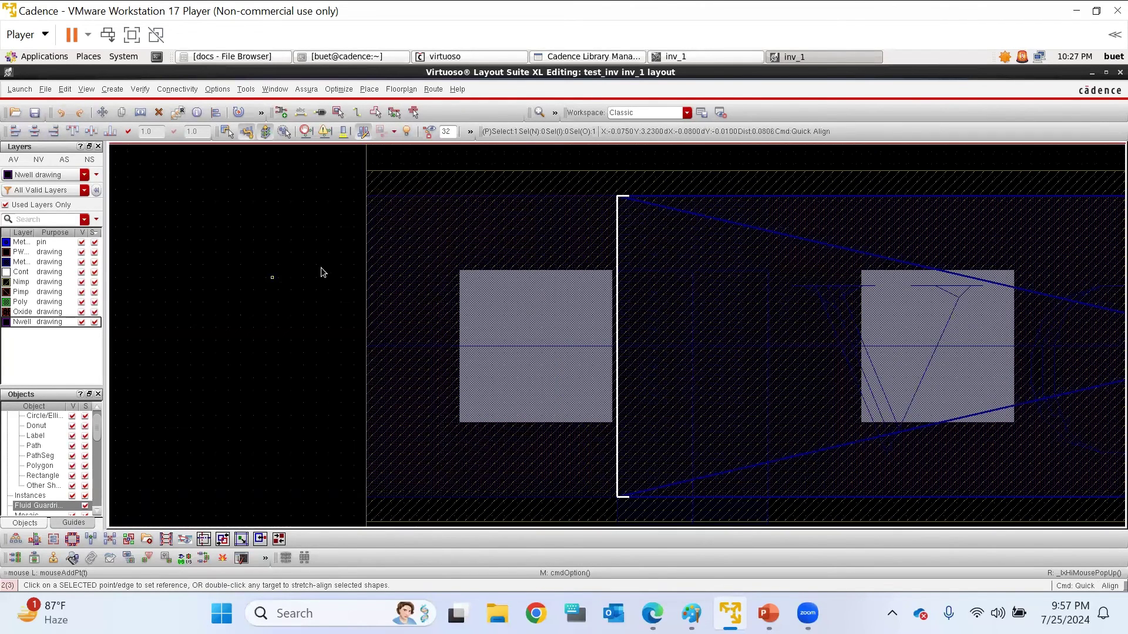
key(s)
click(607, 241)
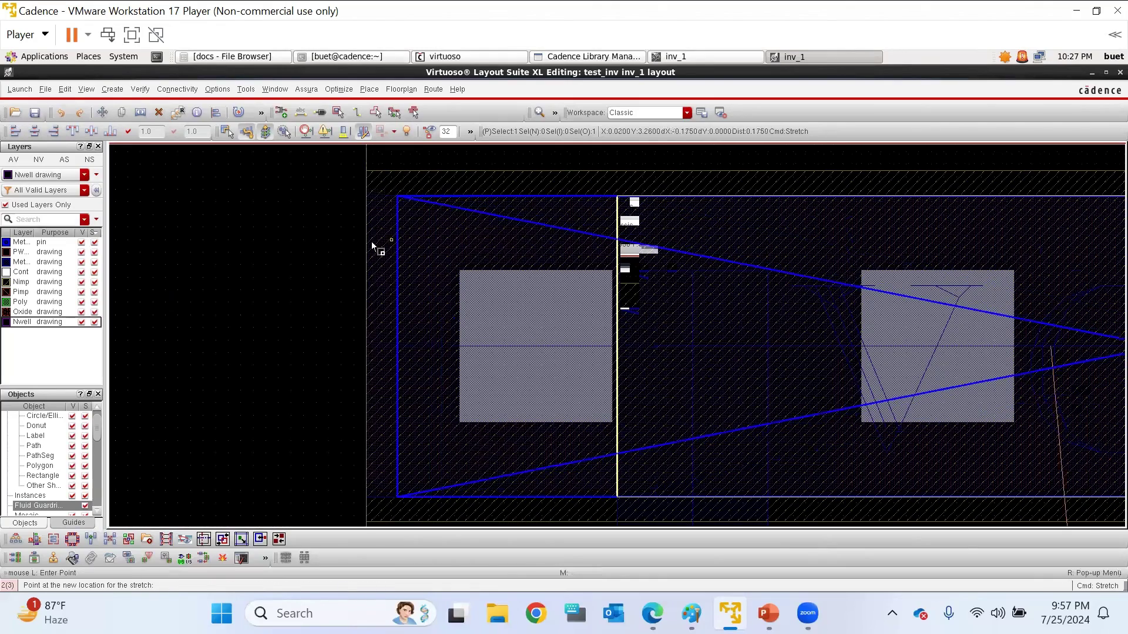
click(360, 242)
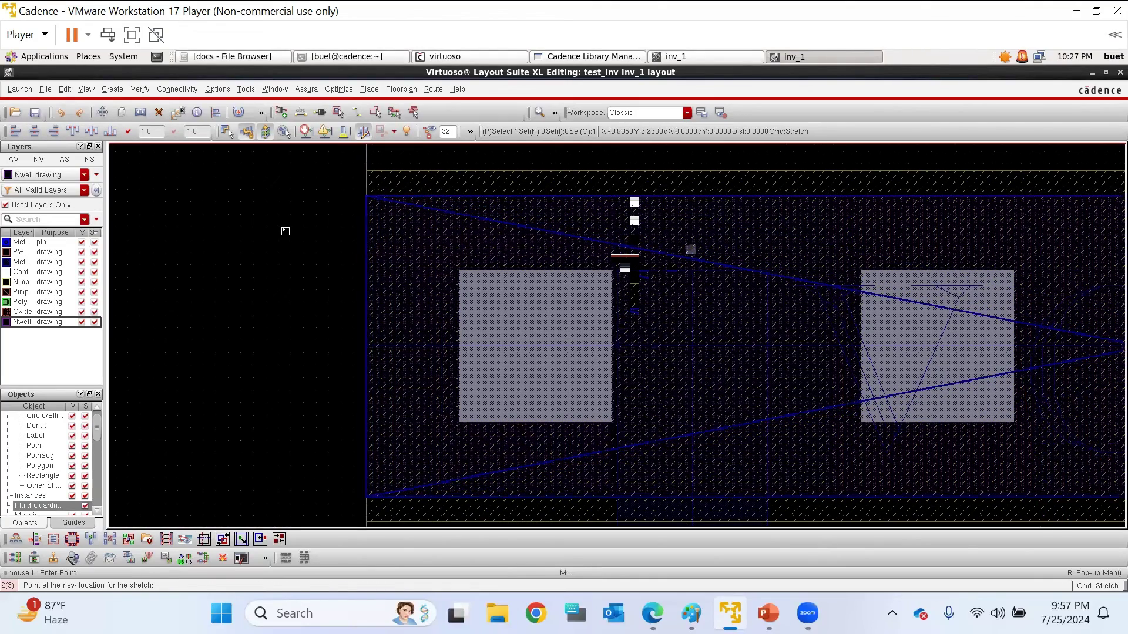
Stretch the upper edge of the Metal1 pin on the P-Tap strip down to the upper edge of the strip's metal
ctrl+scroll(286, 231, down, 2)
ctrl+scroll(285, 231, down, 6)
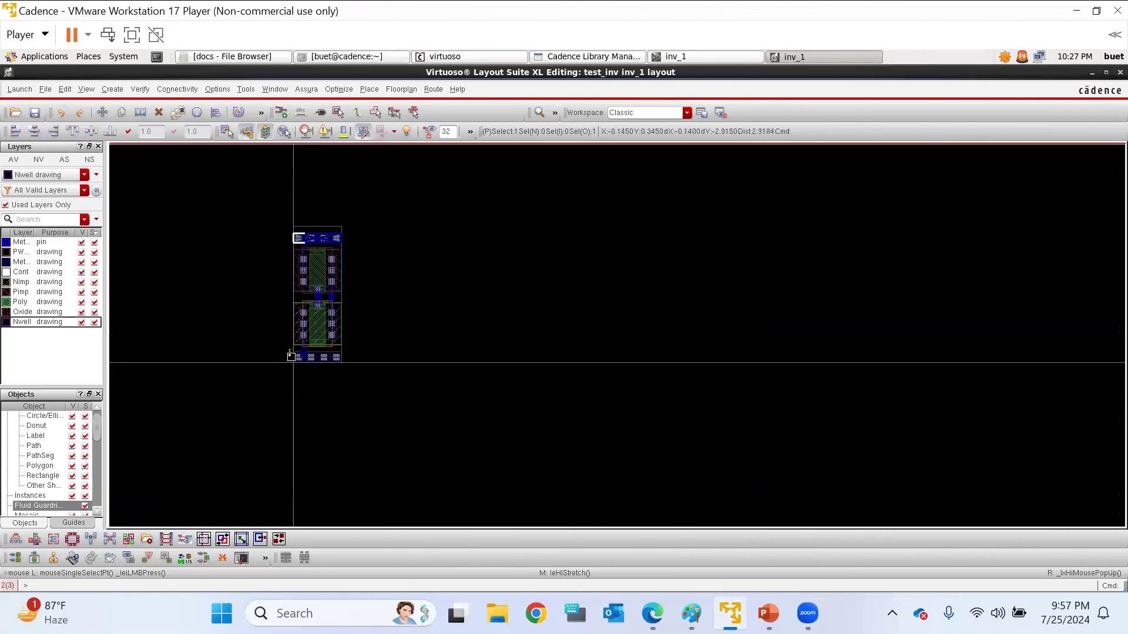
ctrl+scroll(290, 358, up, 3)
ctrl+scroll(291, 358, up, 4)
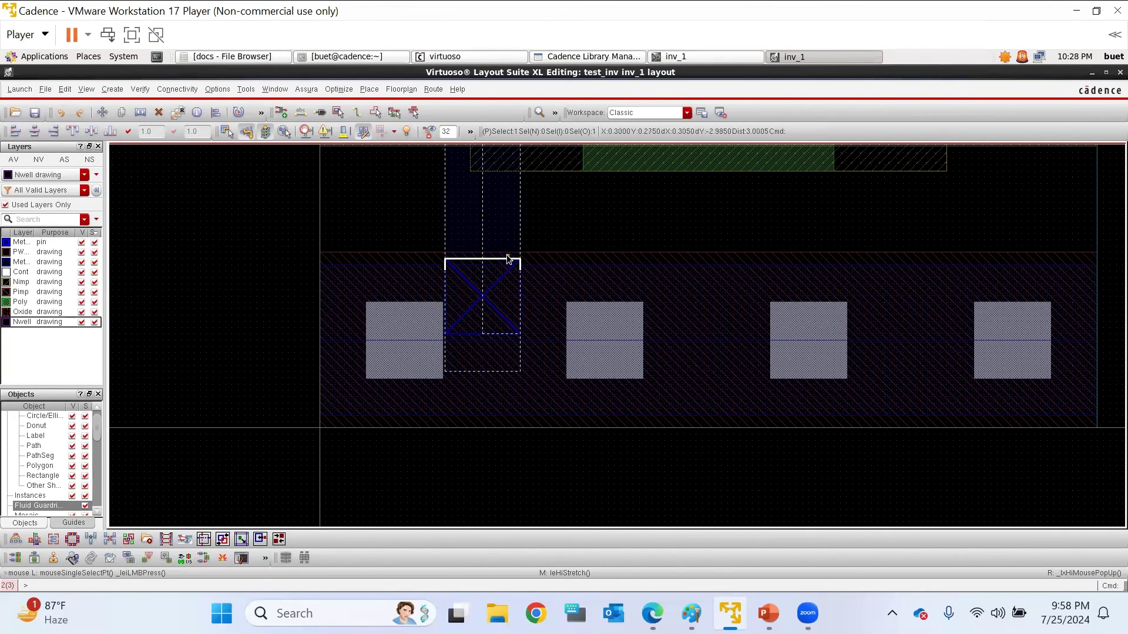
ctrl+scroll(506, 255, up, 1)
ctrl+scroll(497, 274, up, 1)
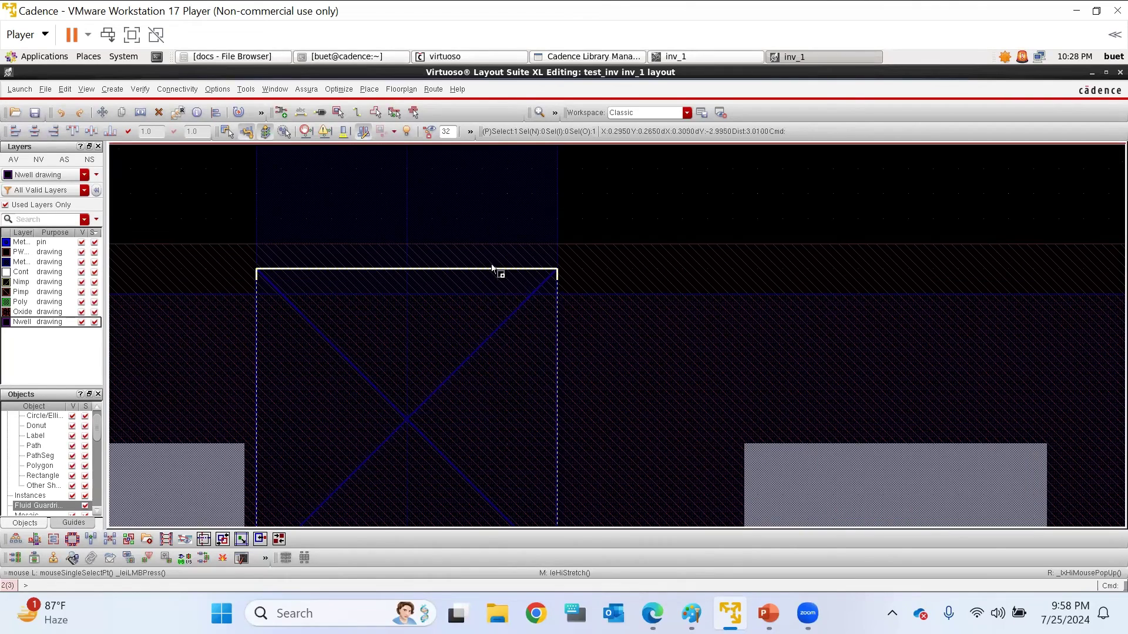
key(s)
click(491, 270)
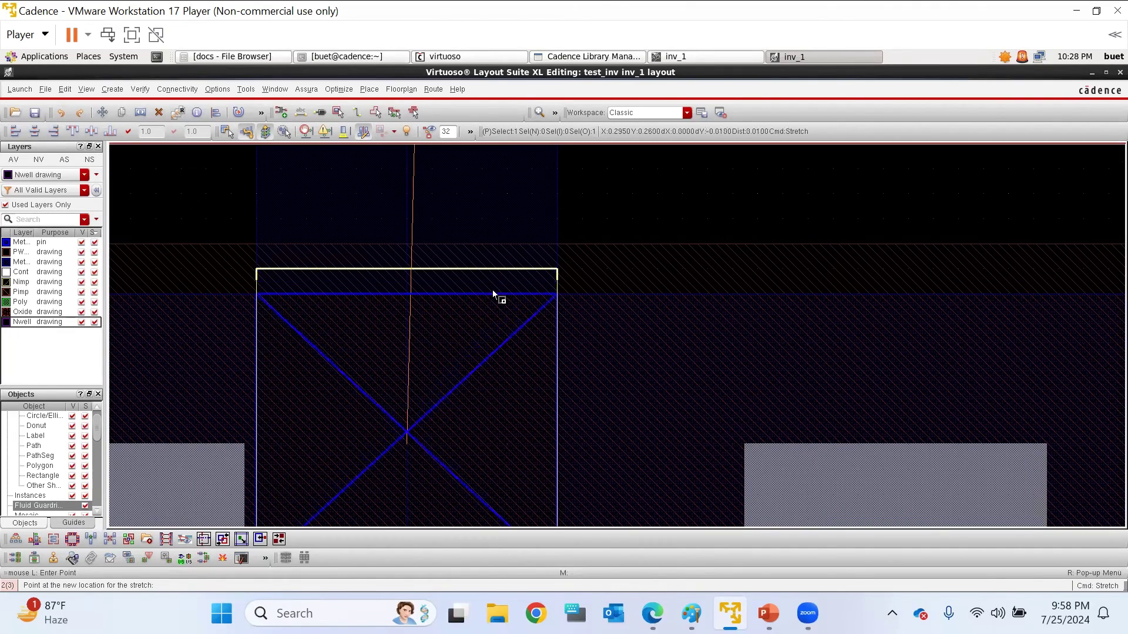
click(536, 298)
Quick Align the P-Tap pin's right and left edges to the cell boundary's right and left edges
ctrl+scroll(545, 330, down, 1)
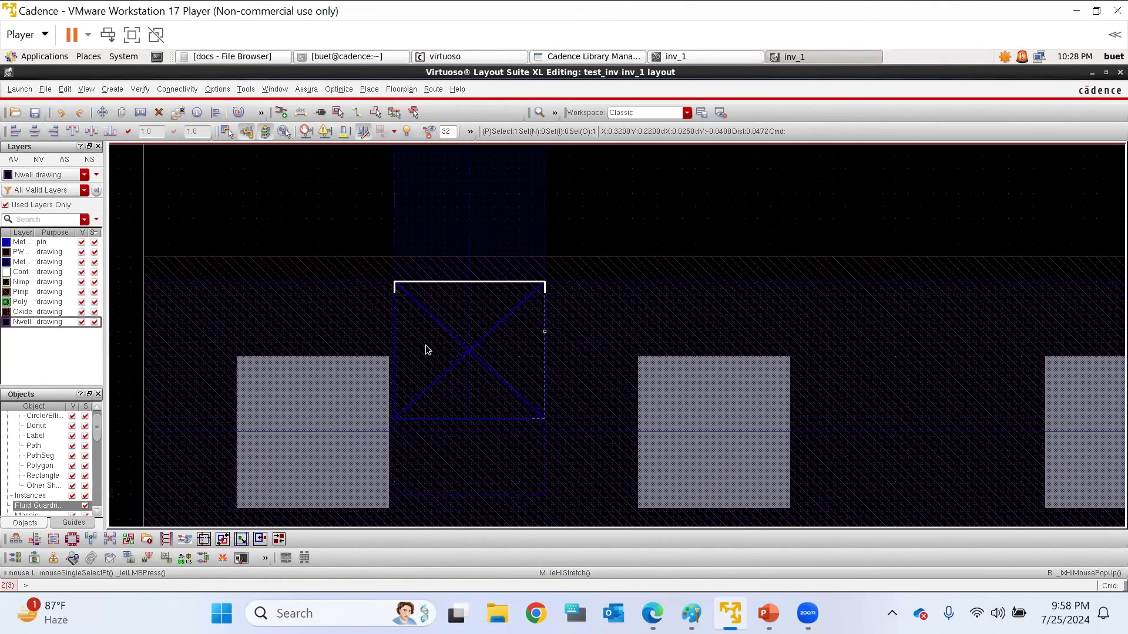
key(a)
click(543, 321)
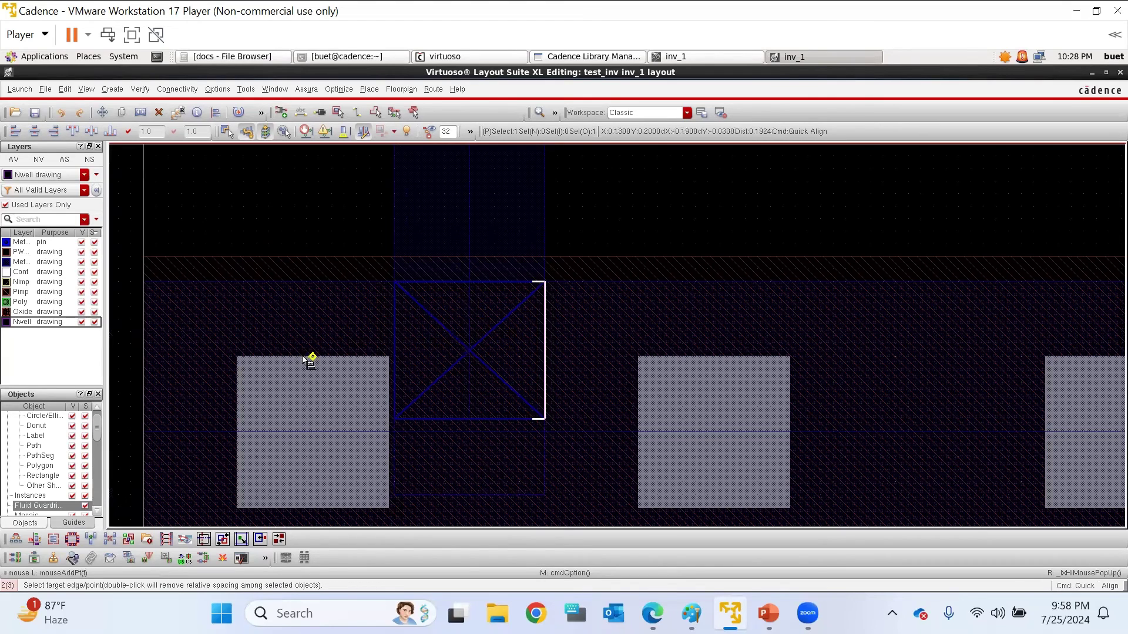
ctrl+scroll(302, 355, down, 2)
click(652, 362)
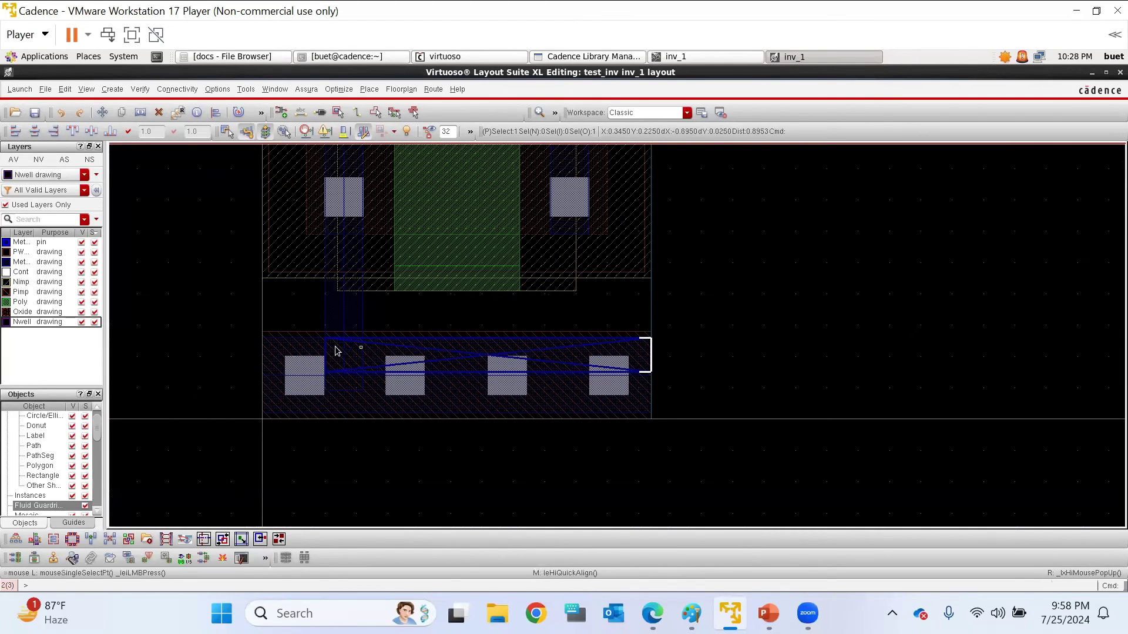
ctrl+scroll(259, 347, up, 1)
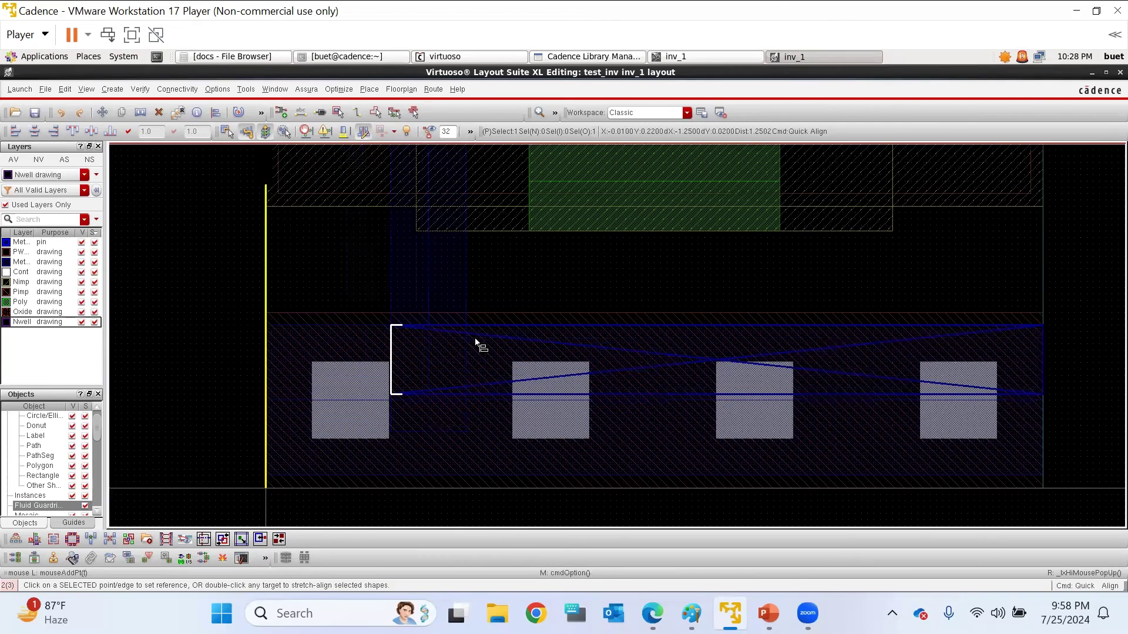
ctrl+scroll(260, 350, up, 1)
click(261, 349)
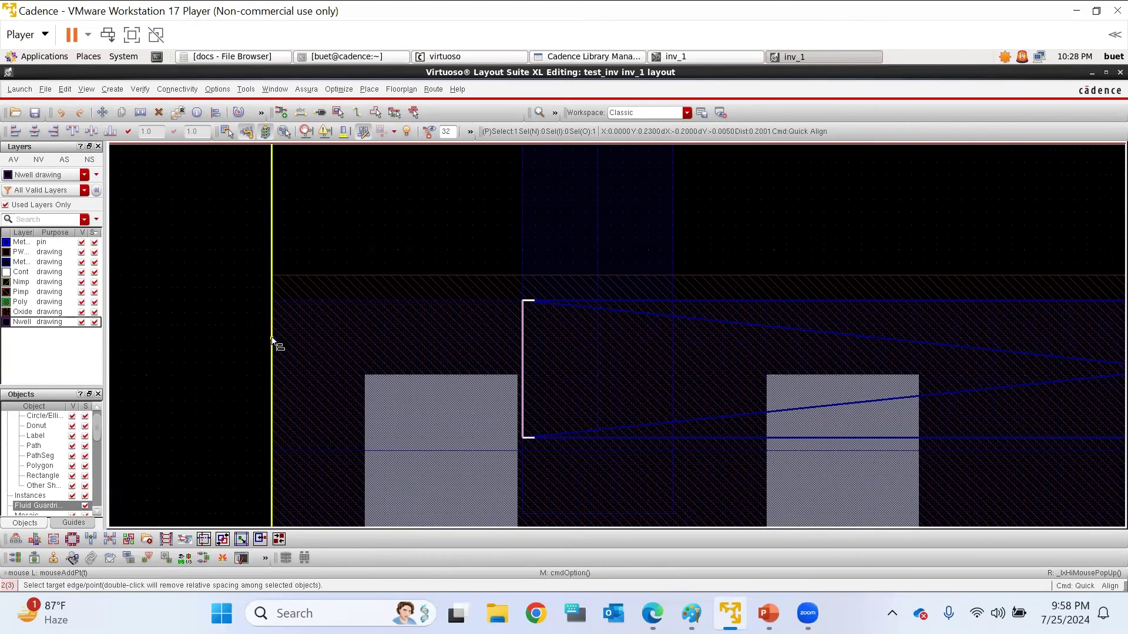
click(271, 340)
Quick Align the P-Tap pin's lower edge to the lower edge of the strip's Metal1
ctrl+scroll(268, 273, down, 1)
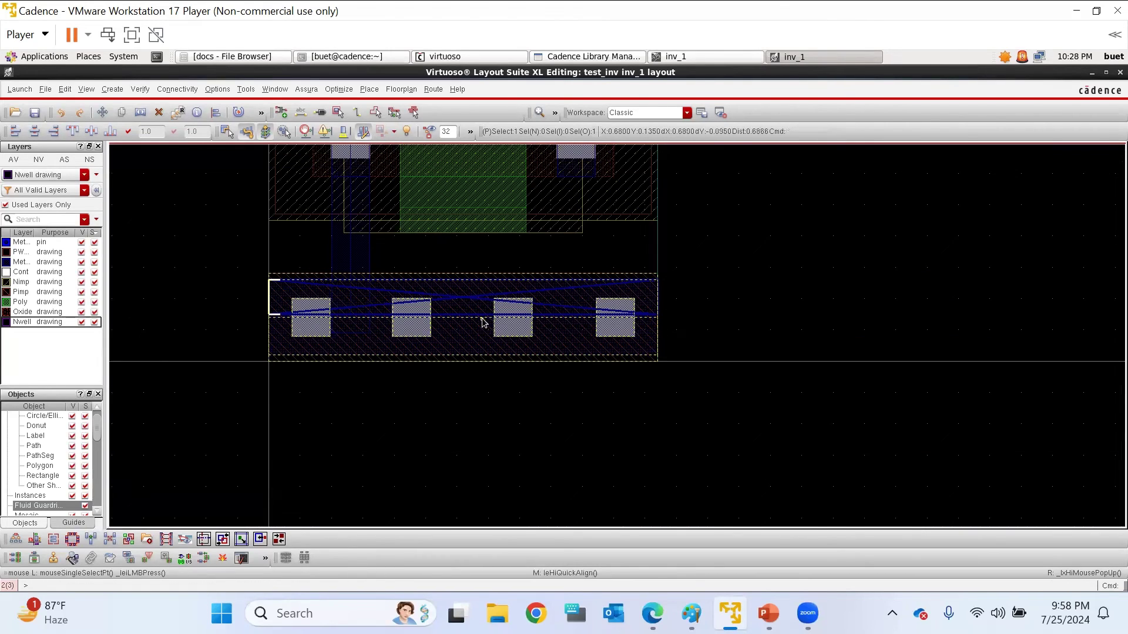
ctrl+scroll(653, 335, up, 1)
ctrl+scroll(652, 332, up, 1)
click(605, 262)
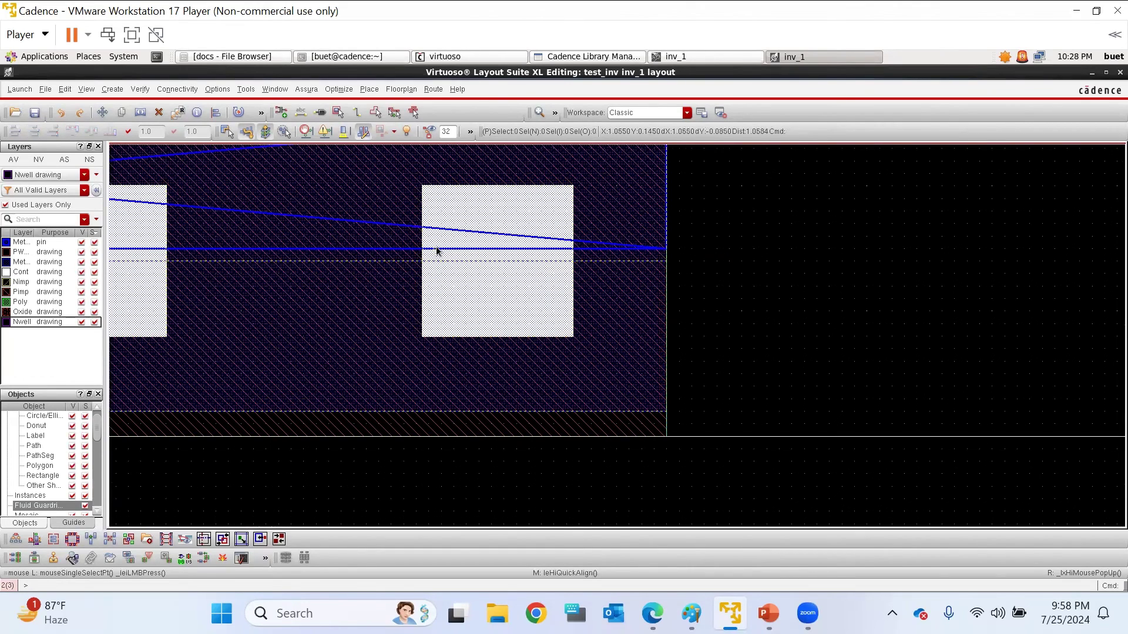
click(492, 244)
middle_click(500, 256)
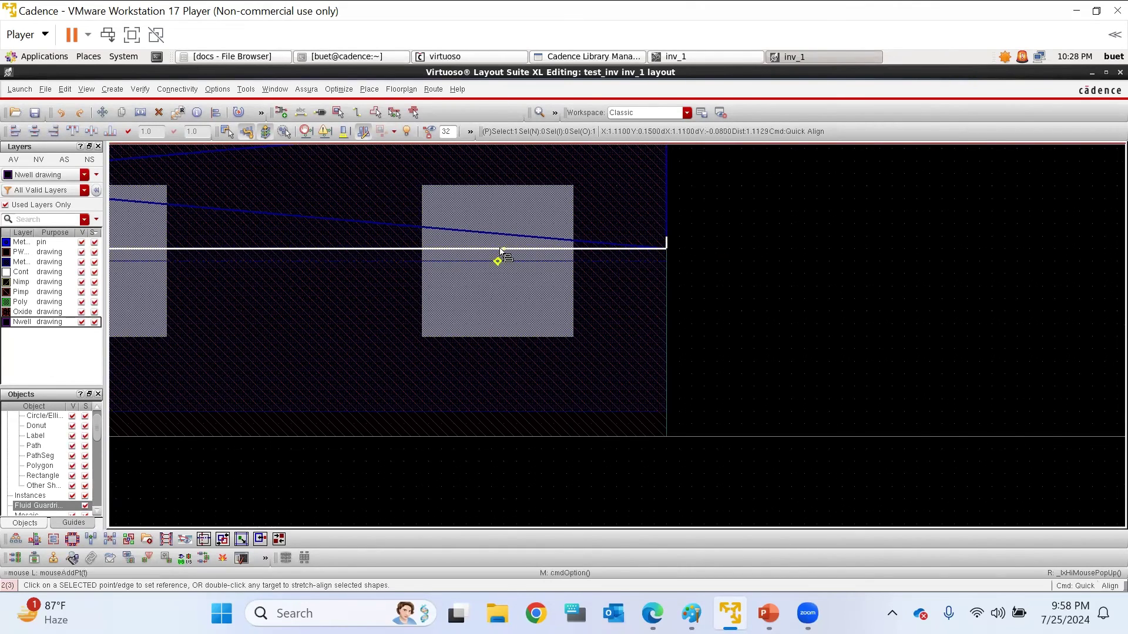
click(427, 249)
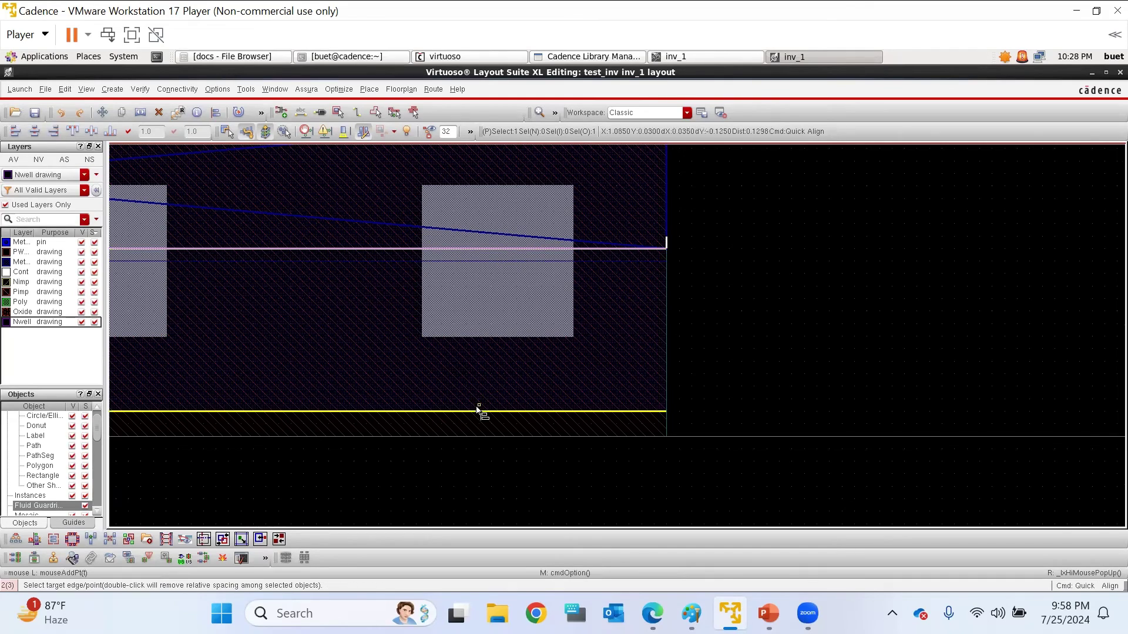
click(478, 411)
Clear the selection and switch from partial to full selection mode with the input and output pins in view
ctrl+scroll(717, 453, down, 3)
ctrl+scroll(716, 452, down, 2)
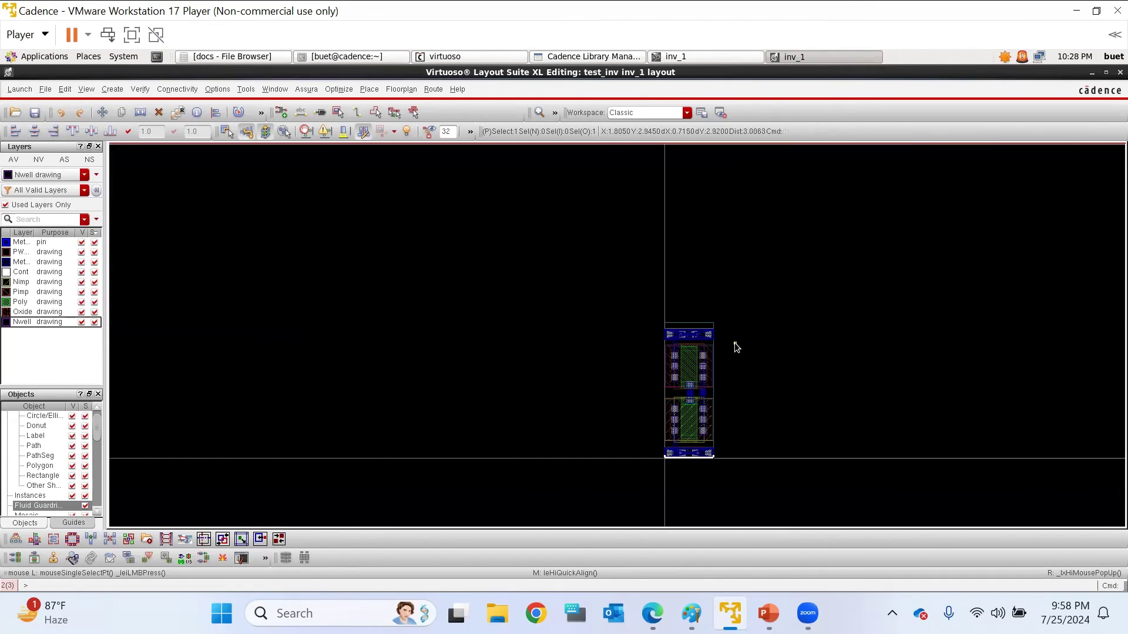
click(725, 339)
ctrl+scroll(725, 340, up, 3)
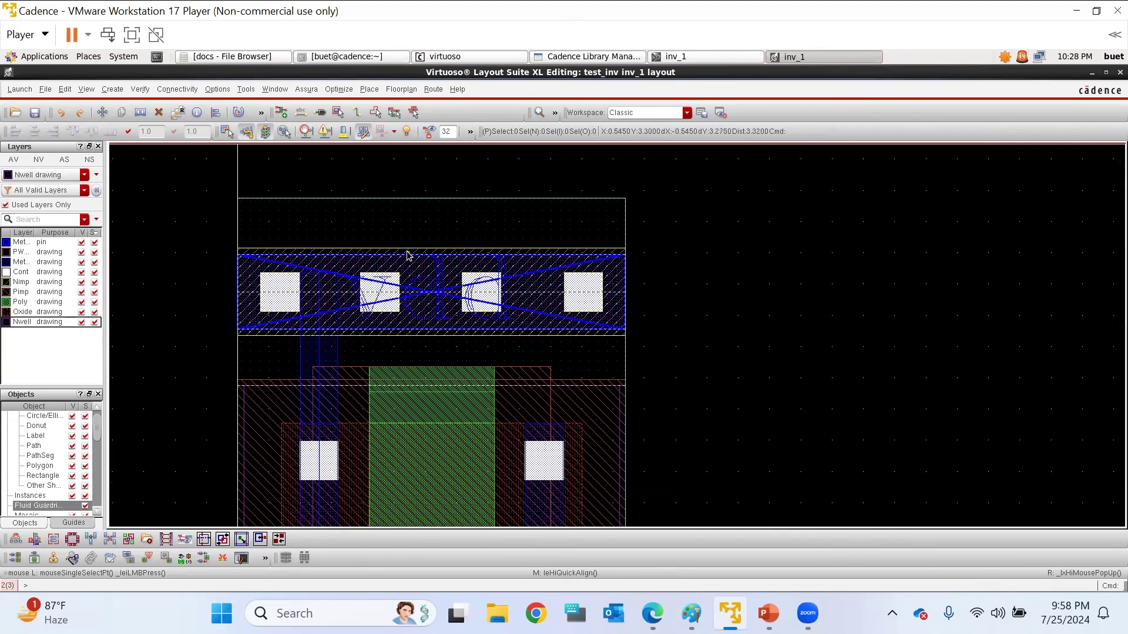
ctrl+scroll(421, 239, down, 2)
ctrl+scroll(415, 371, up, 2)
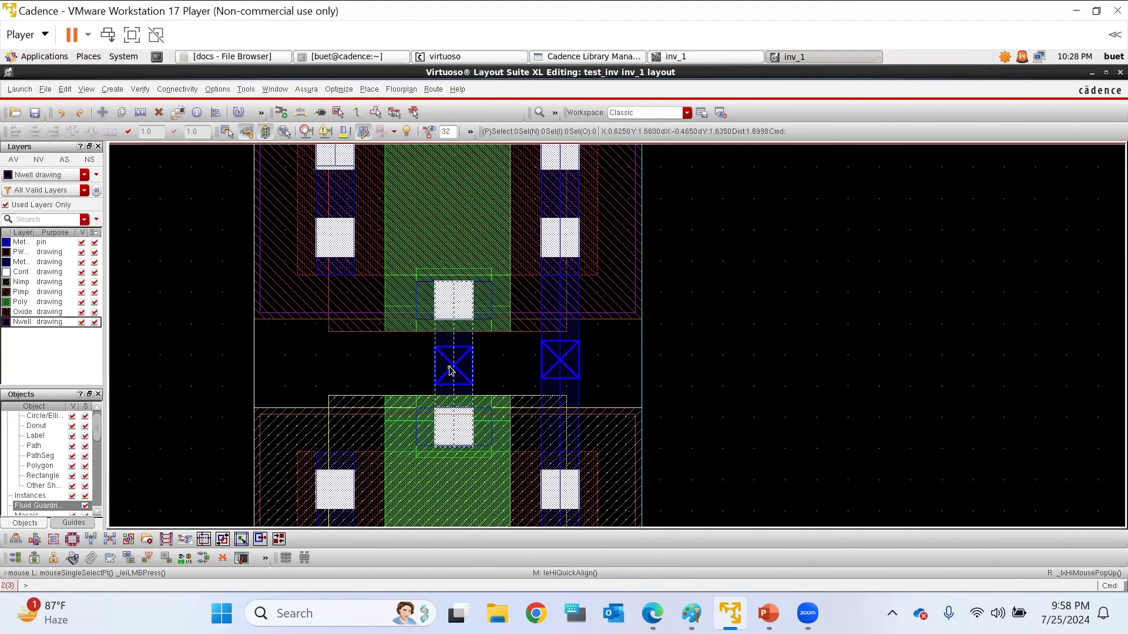
click(227, 132)
Place an in label on the Metal1 pin between the two gate contacts, with height 0.2
key(l)
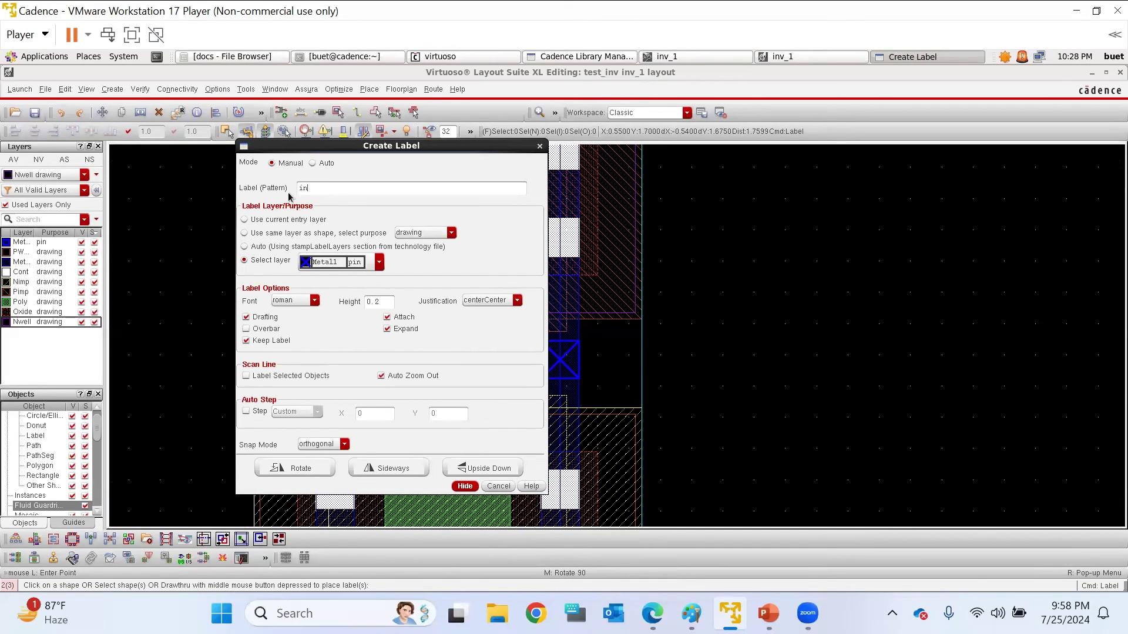
text(in)
key(Return)
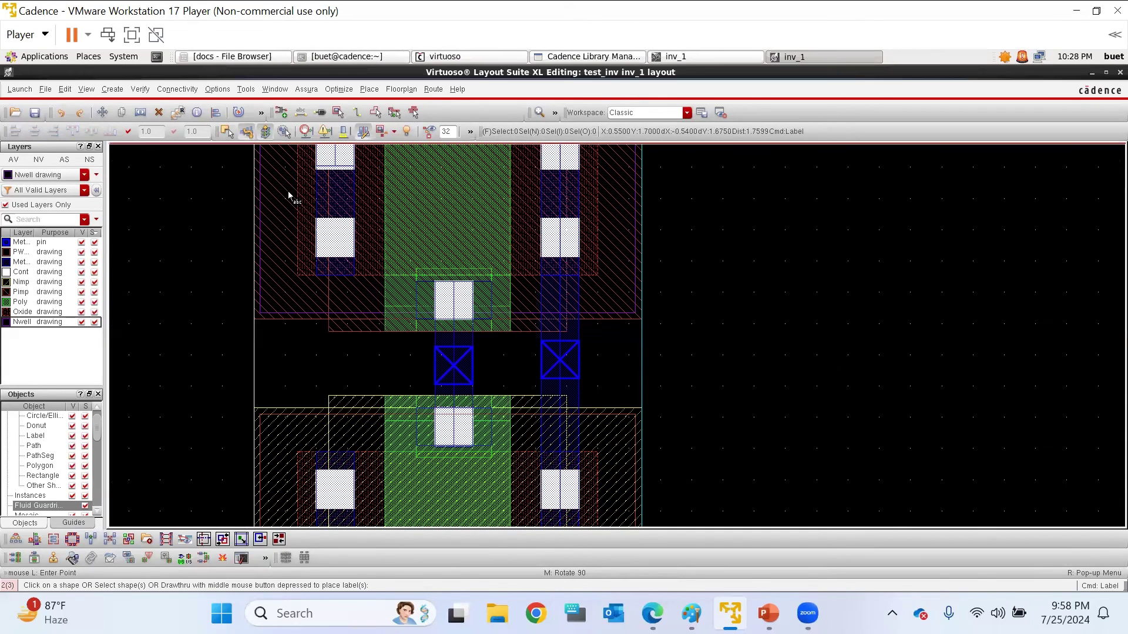
click(453, 368)
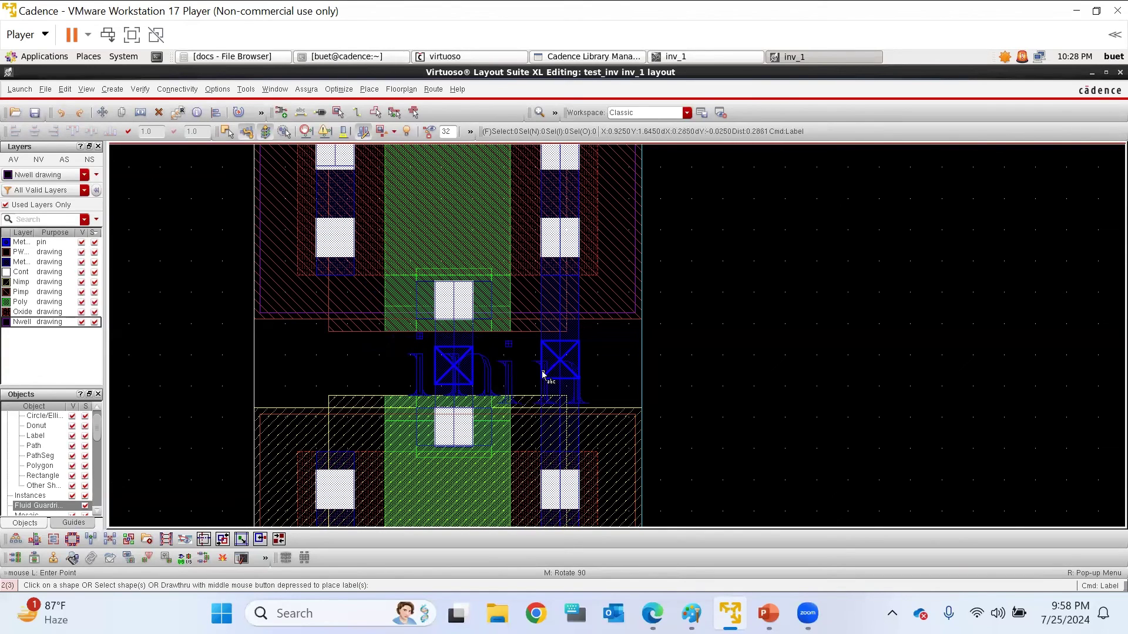
key(Escape)
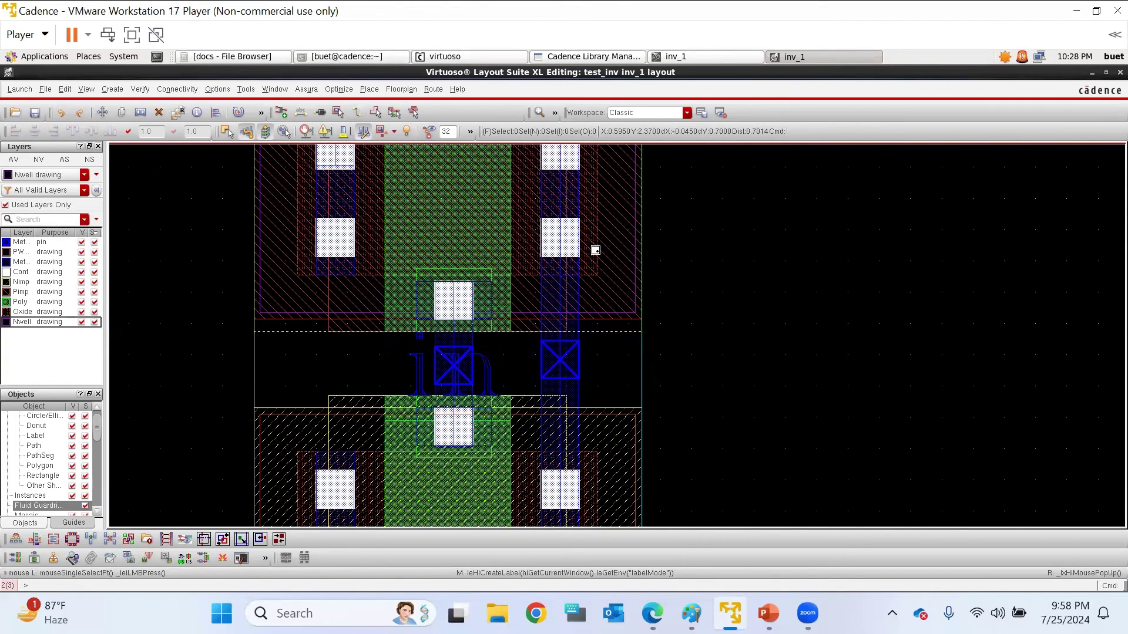
Create a label named out with height 0.08 and place it on the output Metal1 pin between the drain contacts
key(l)
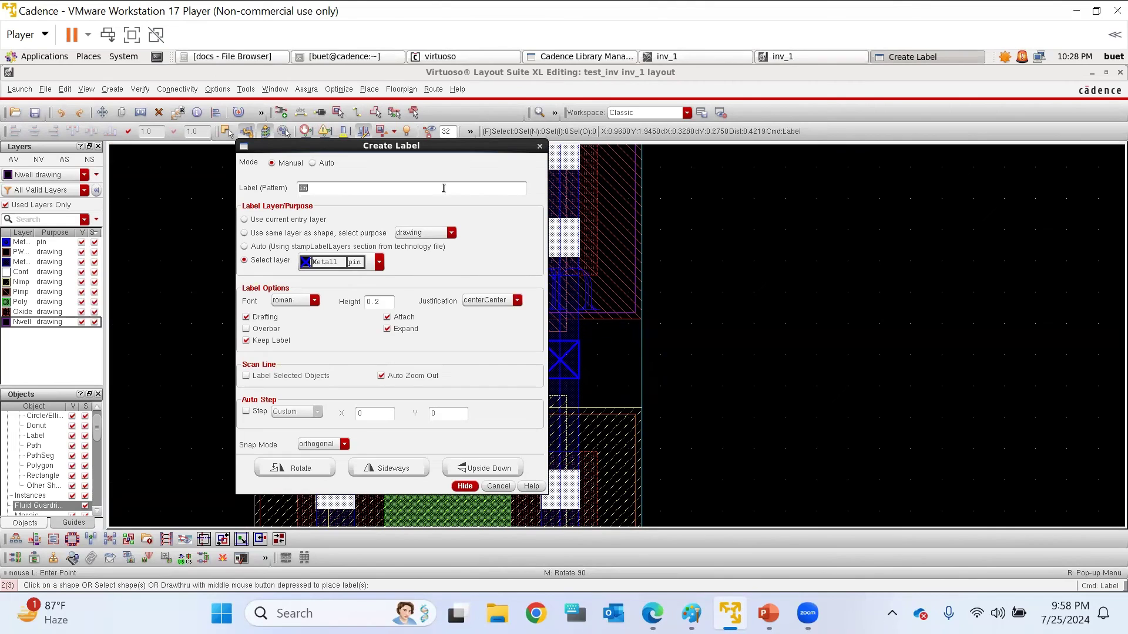
text(out)
key(Return)
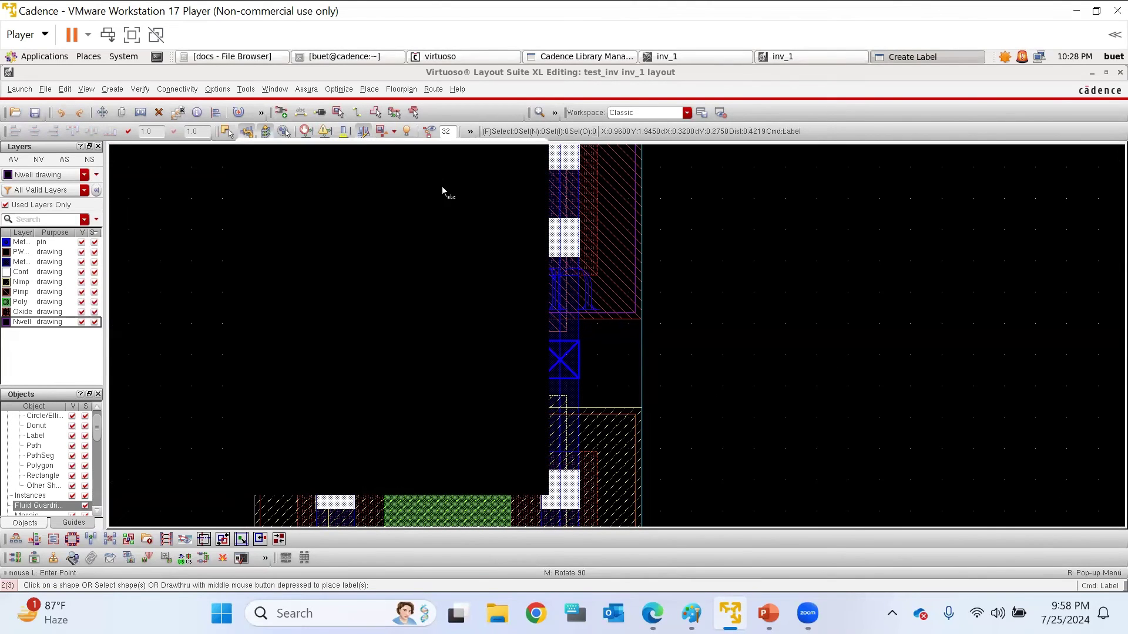
scroll(570, 360, up, 1)
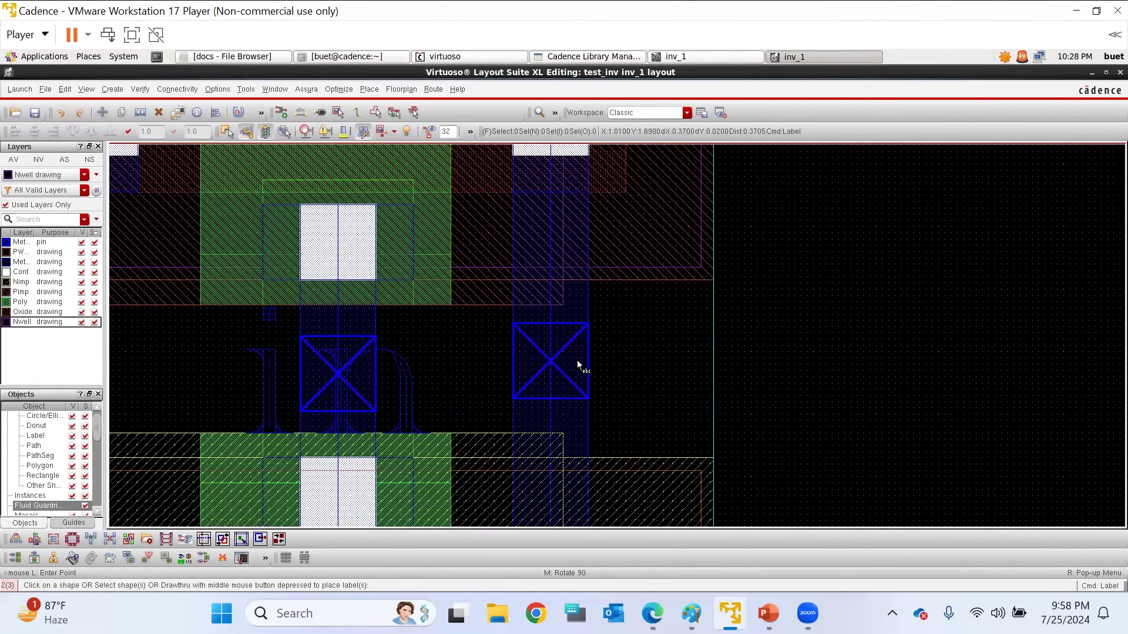
key(Escape)
key(l)
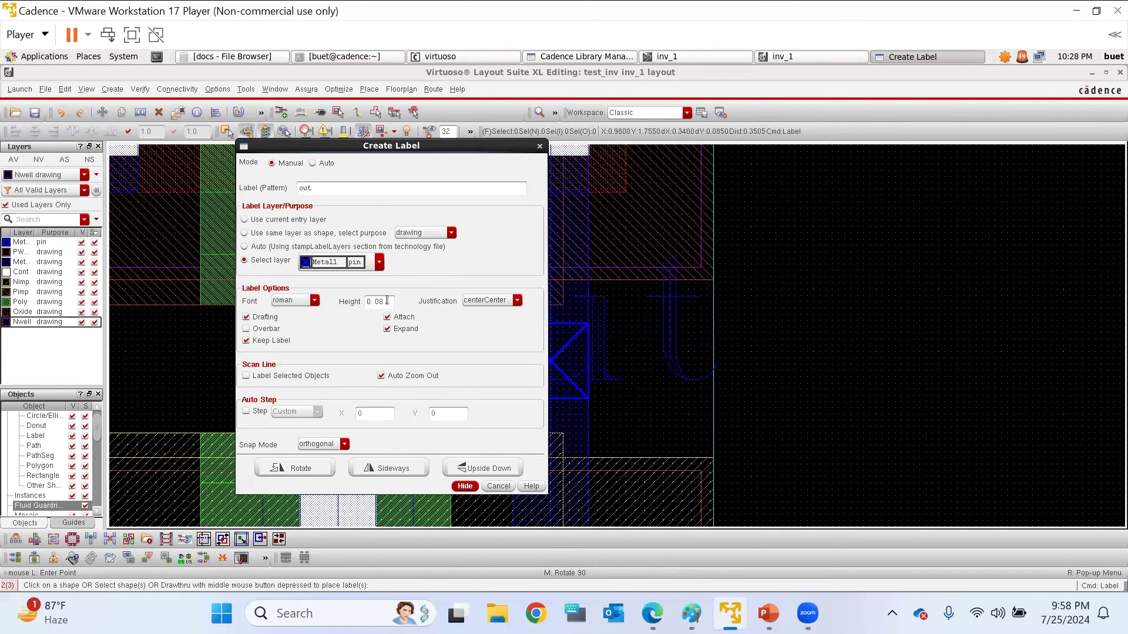
key(Return)
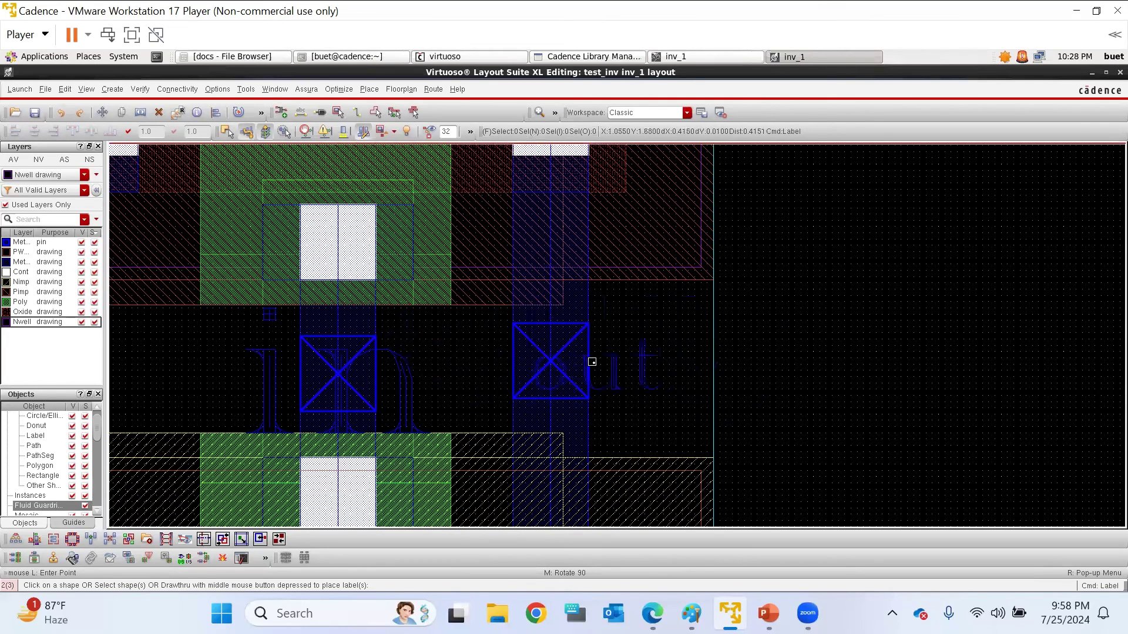
click(553, 361)
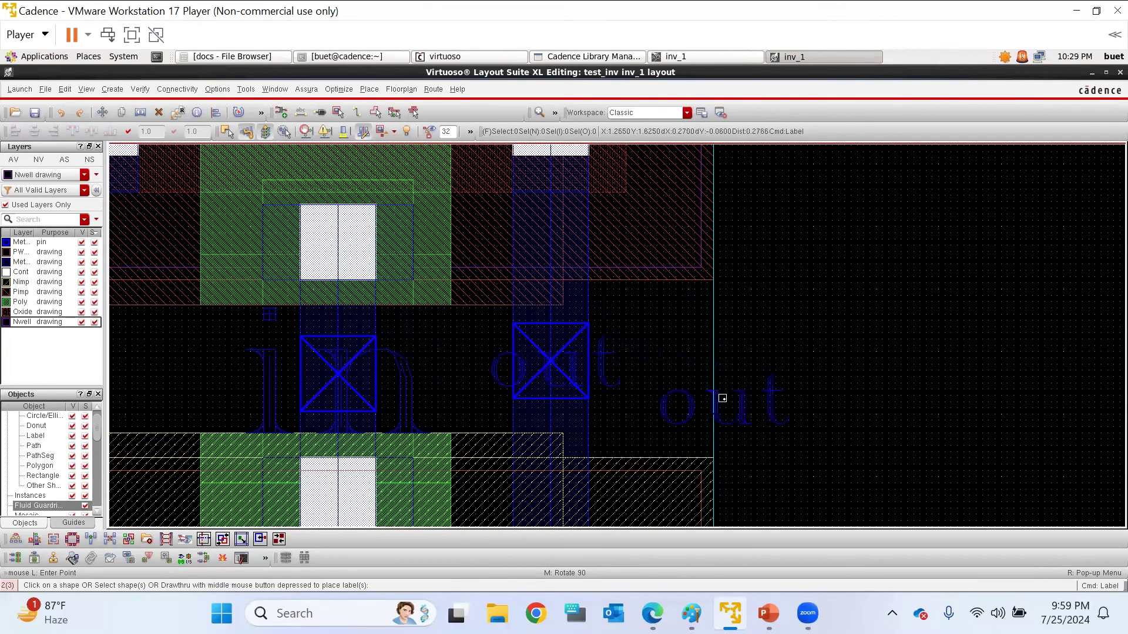
key(Escape)
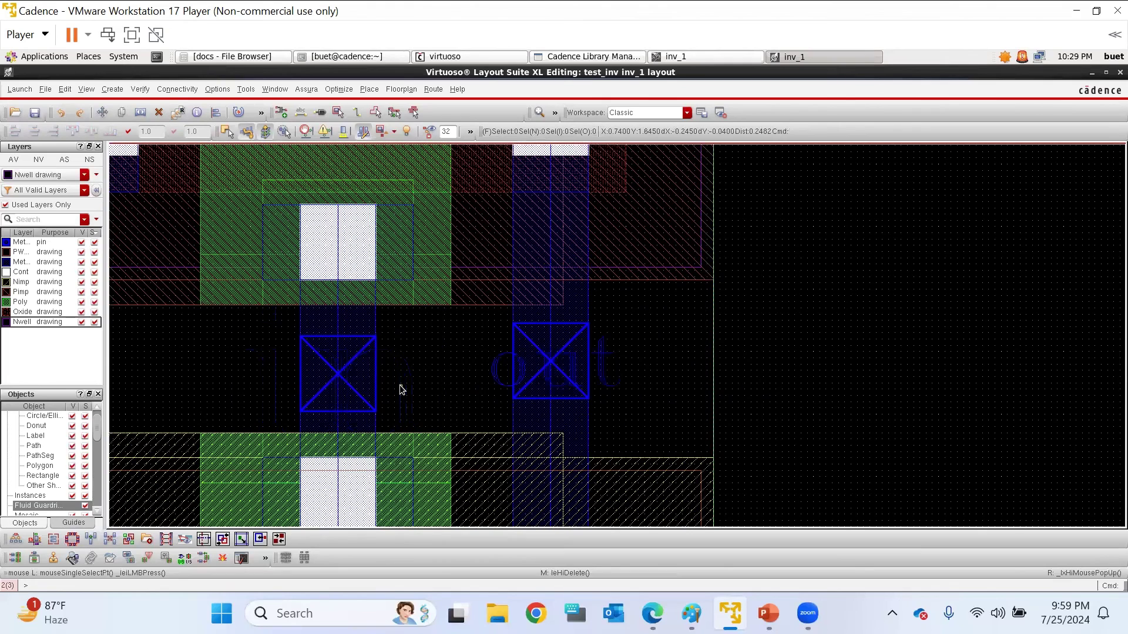
Replace the oversized in label with one of height 0.08 centred on the input Metal1 pin
key(l)
double_click(336, 185)
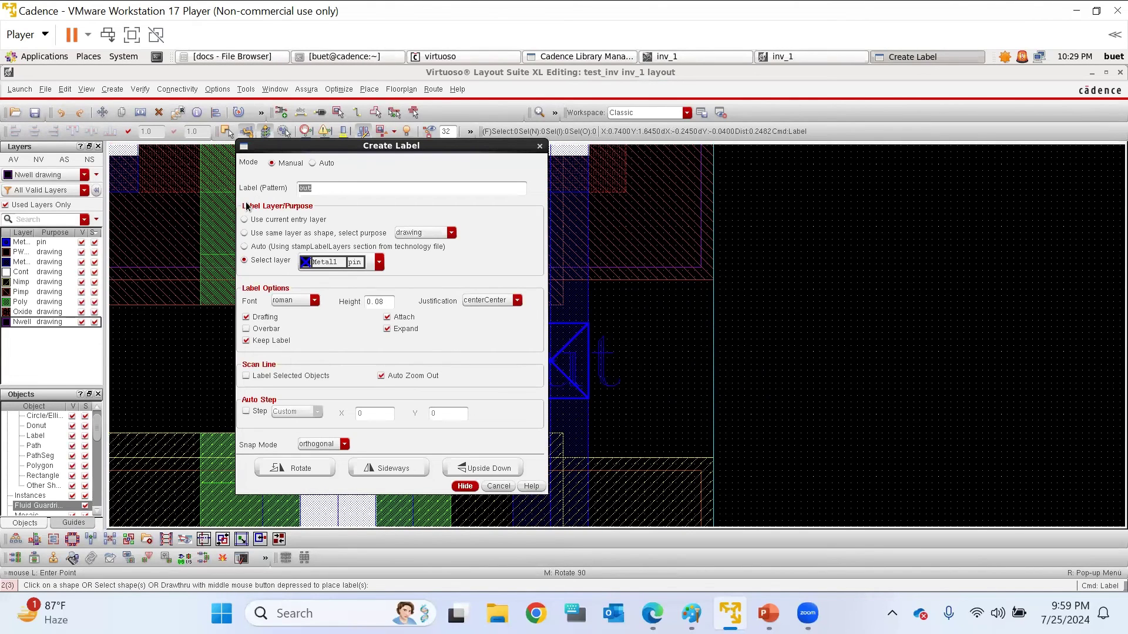
key(Return)
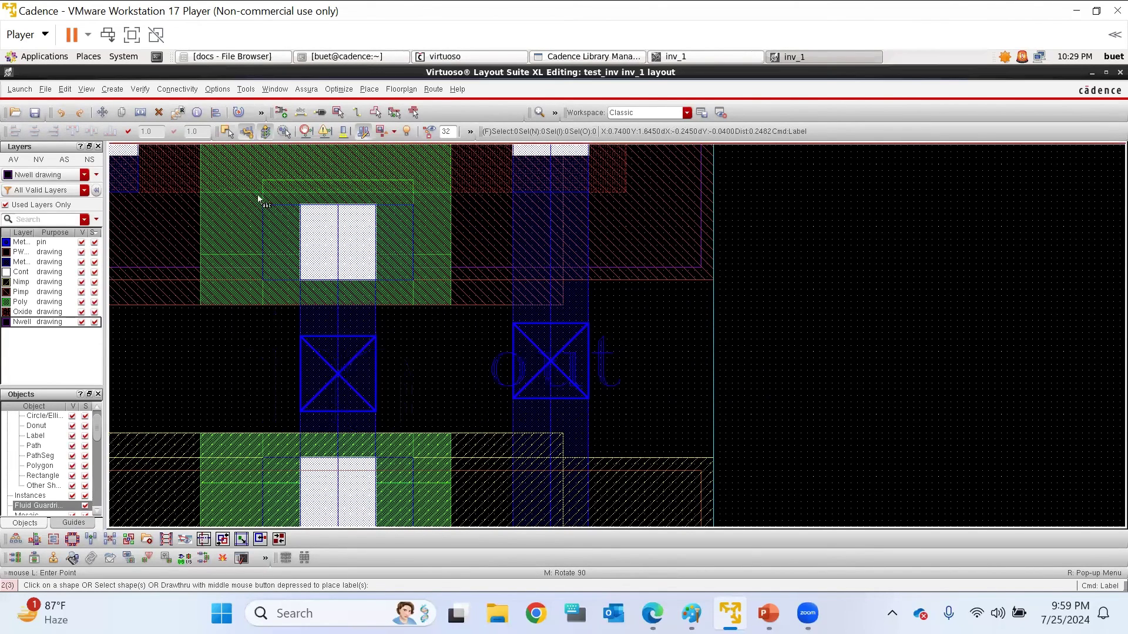
click(339, 376)
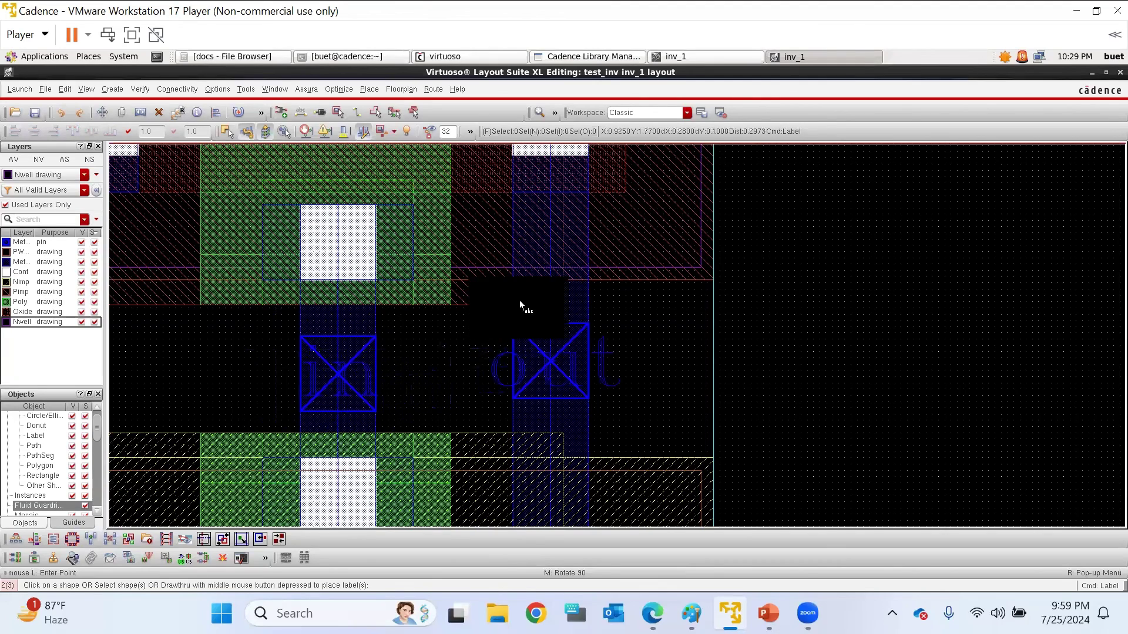
scroll(517, 317, down, 5)
scroll(477, 441, up, 4)
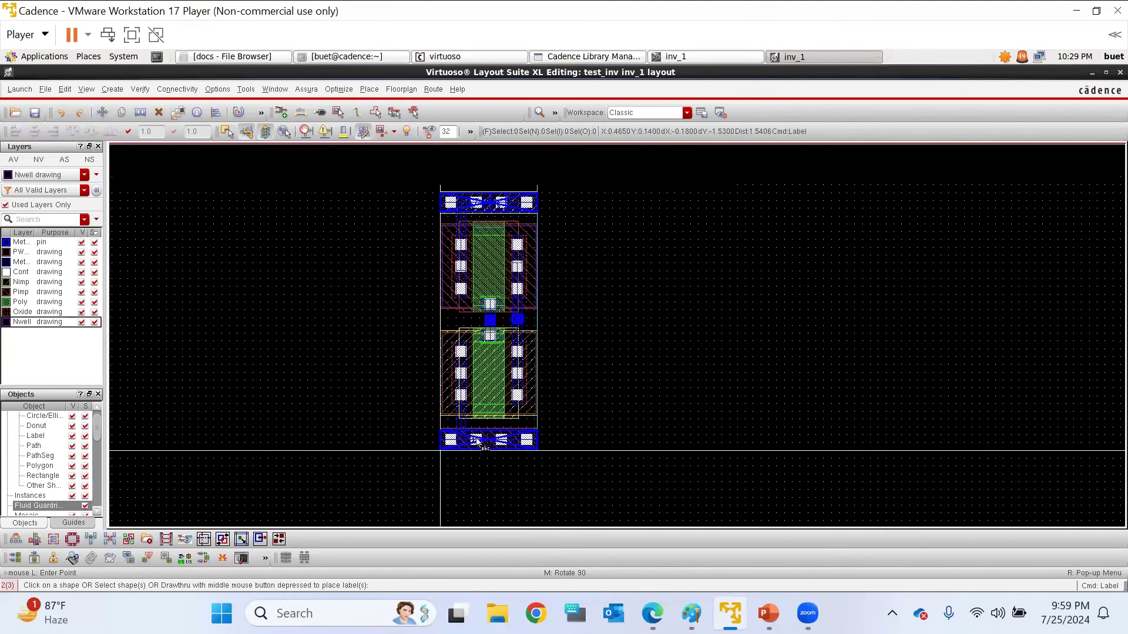
Create a Metal1 pin label named vss, place it on the ground pin over the lower tap strip, and fit the layout
key(Escape)
text(l)
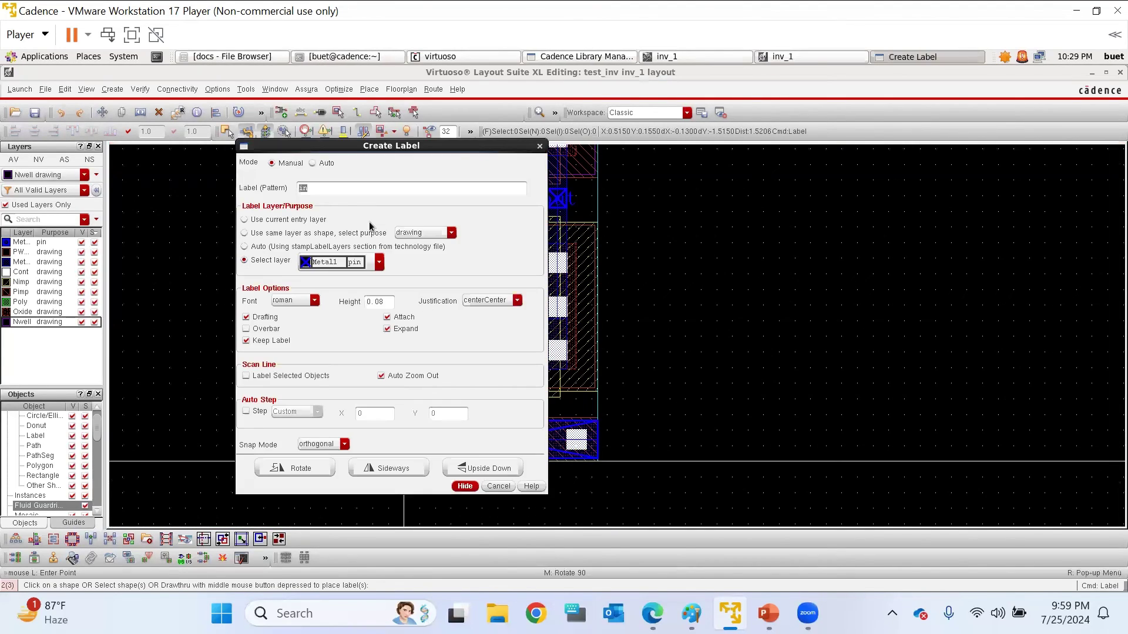
text(vss)
key(Return)
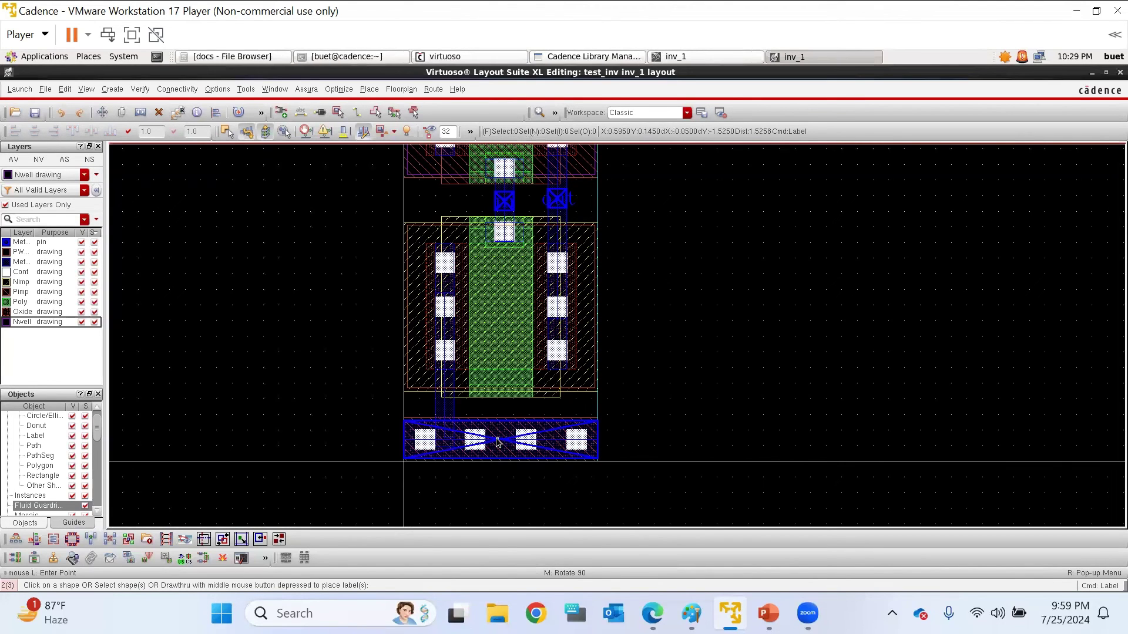
scroll(502, 453, up, 4)
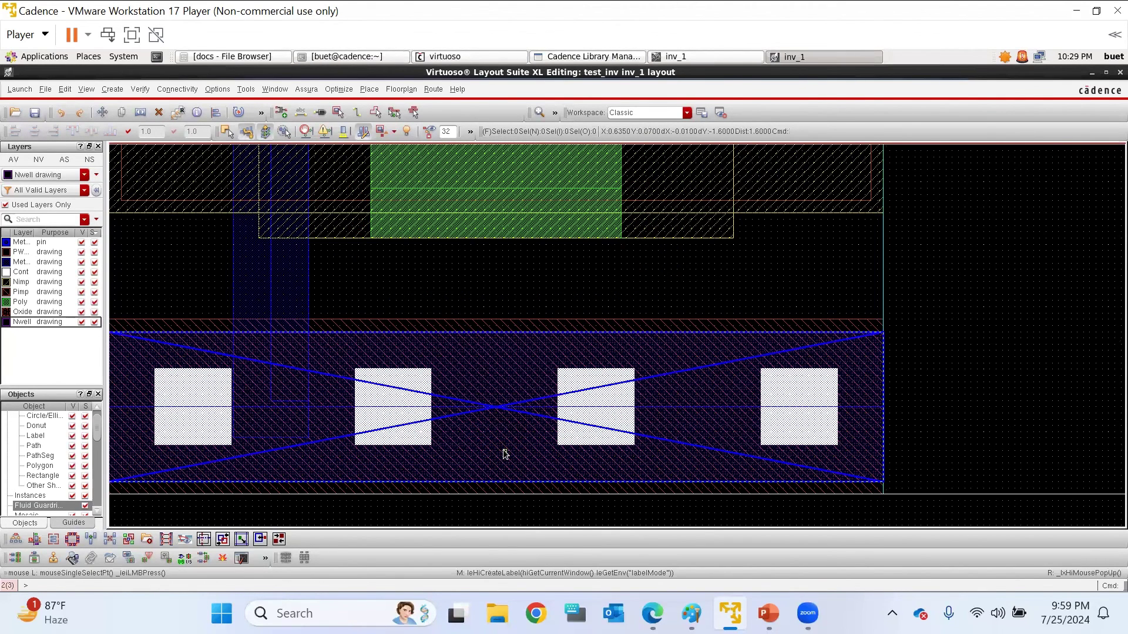
key(F3)
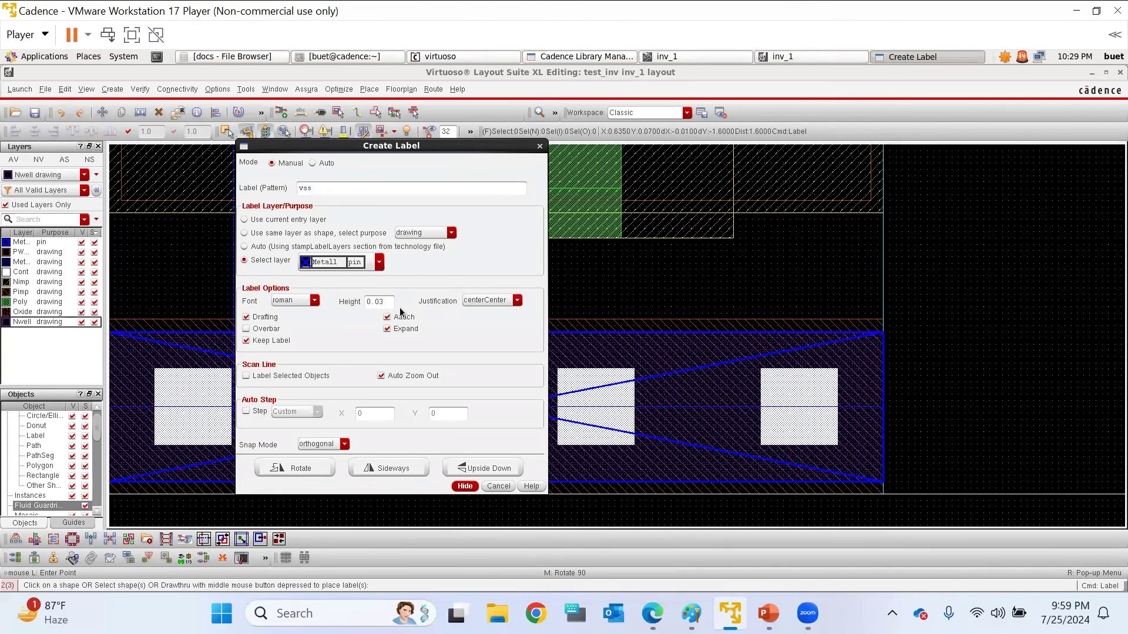
key(Return)
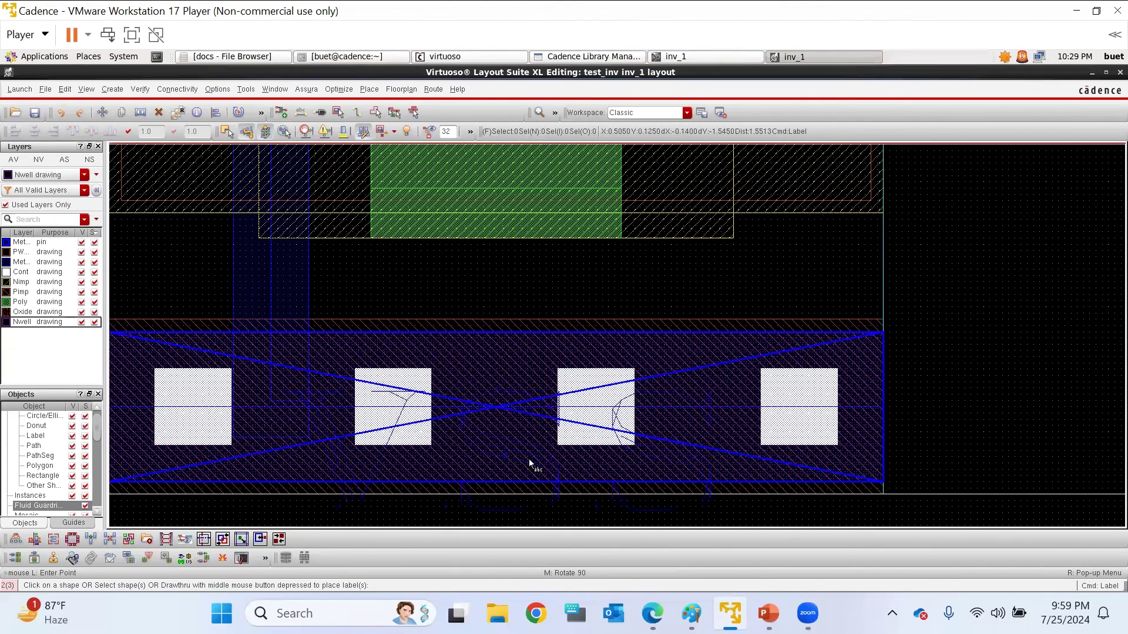
scroll(462, 399, down, 2)
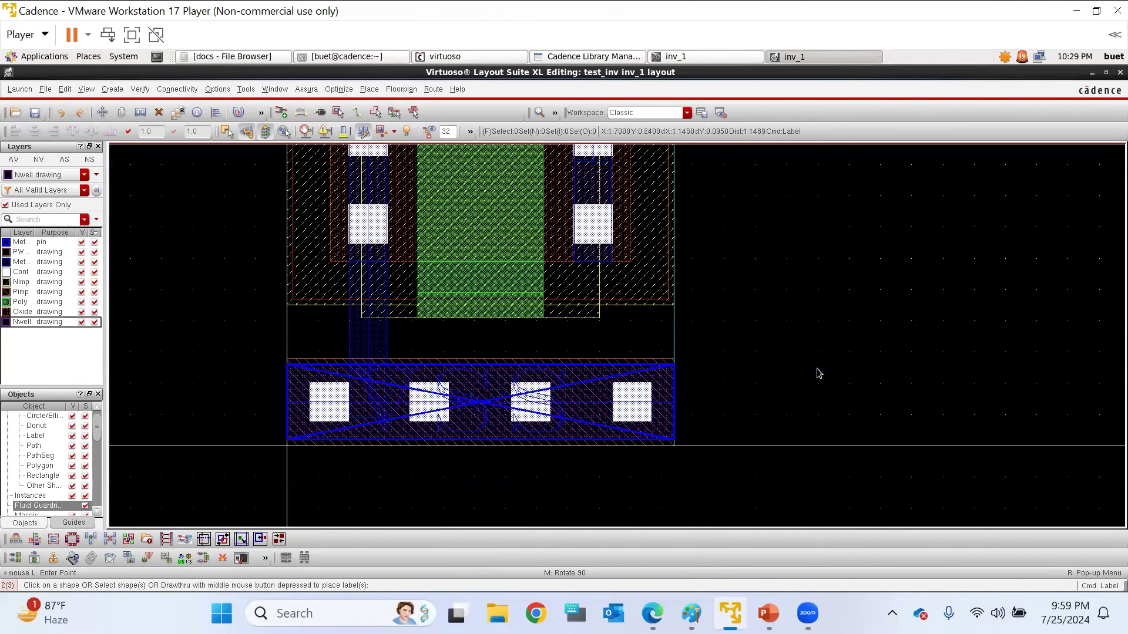
key(Escape)
key(f)
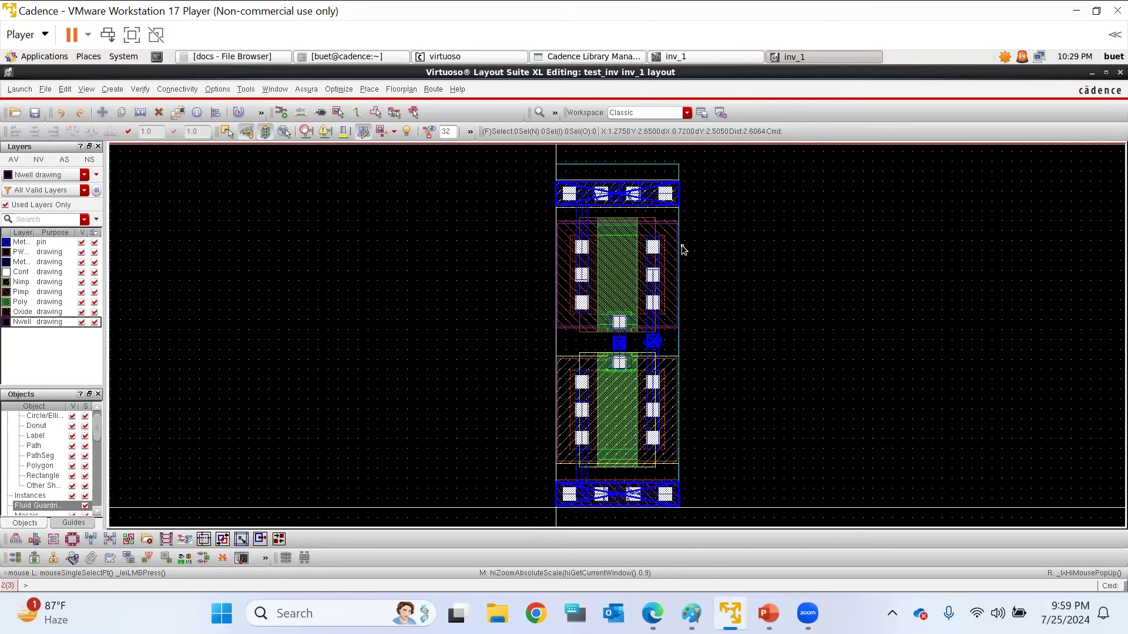
Look over the labelled inverter layout and briefly check it against the inv_1 schematic before returning to the layout
scroll(592, 194, down, 2)
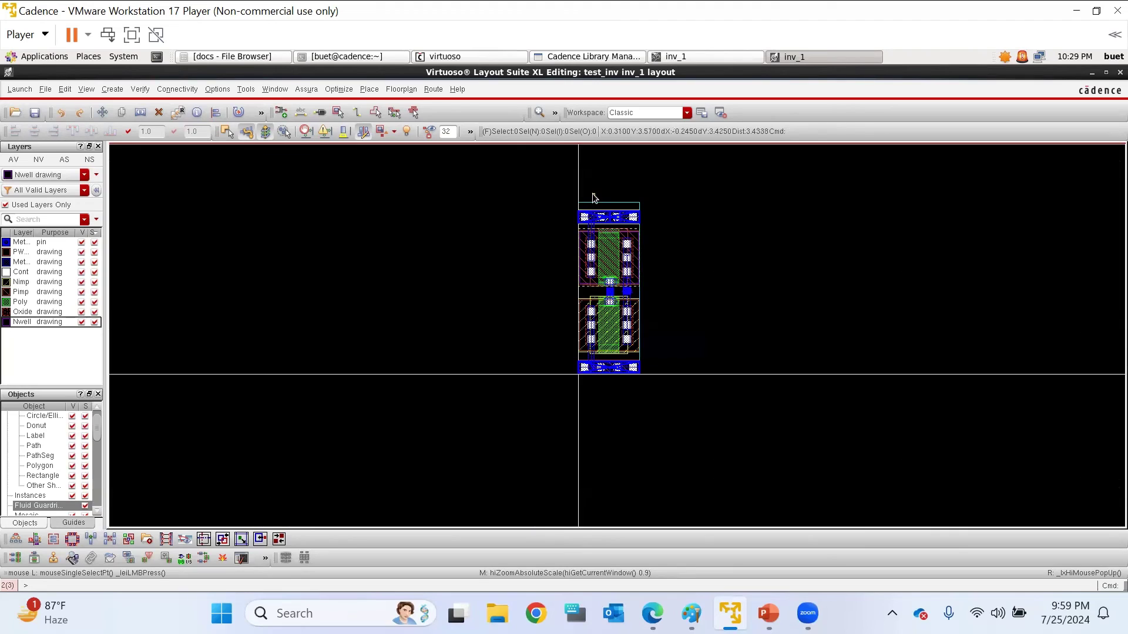
scroll(613, 203, up, 2)
scroll(613, 203, down, 2)
scroll(603, 253, up, 2)
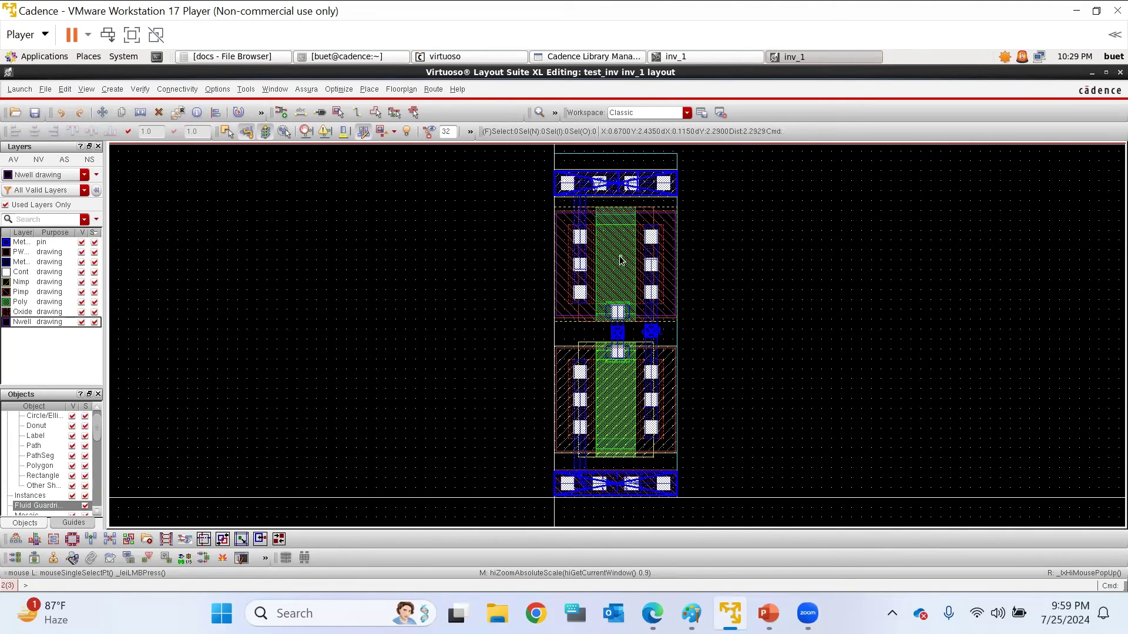
click(734, 58)
click(813, 55)
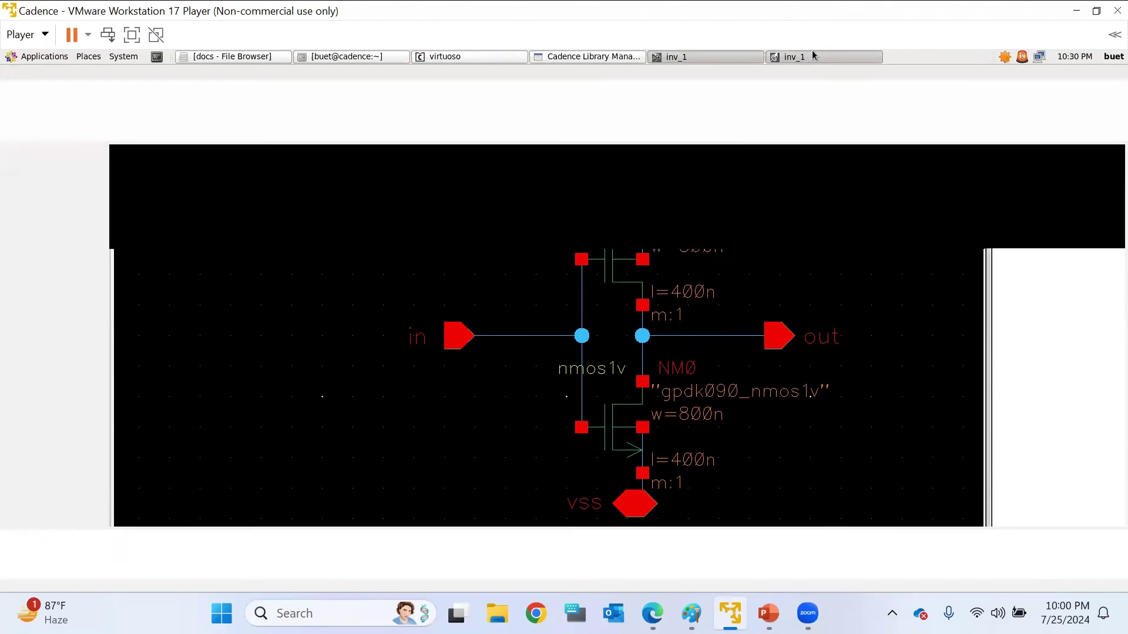
Select the whole inverter cell and place a copy of it beside the original with a small gap
scroll(499, 234, down, 2)
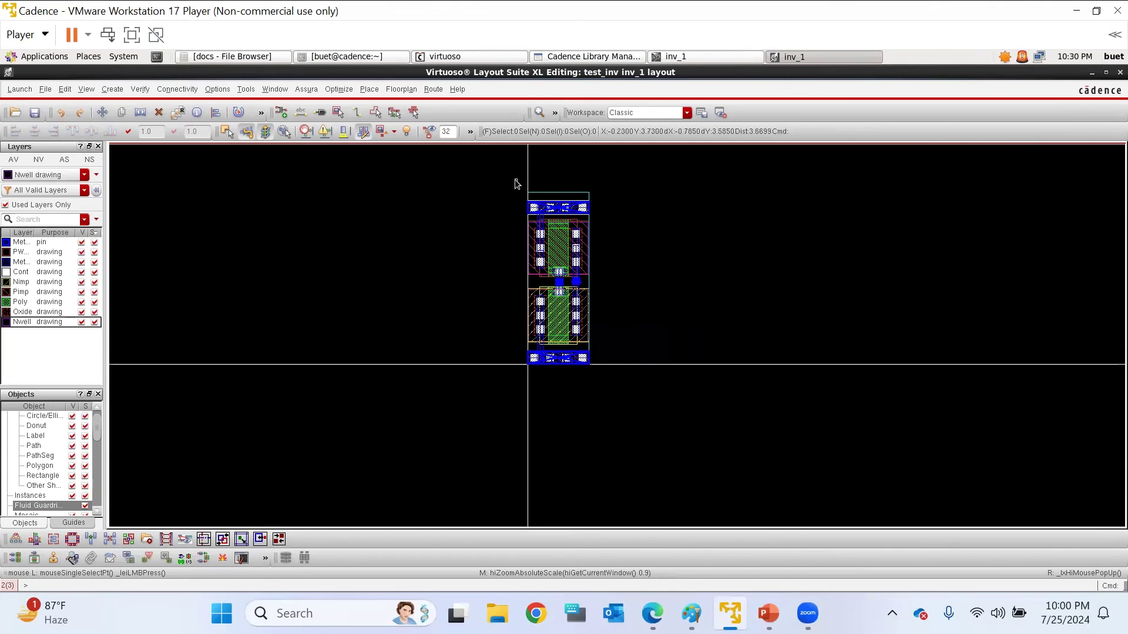
scroll(517, 182, up, 1)
scroll(516, 186, down, 1)
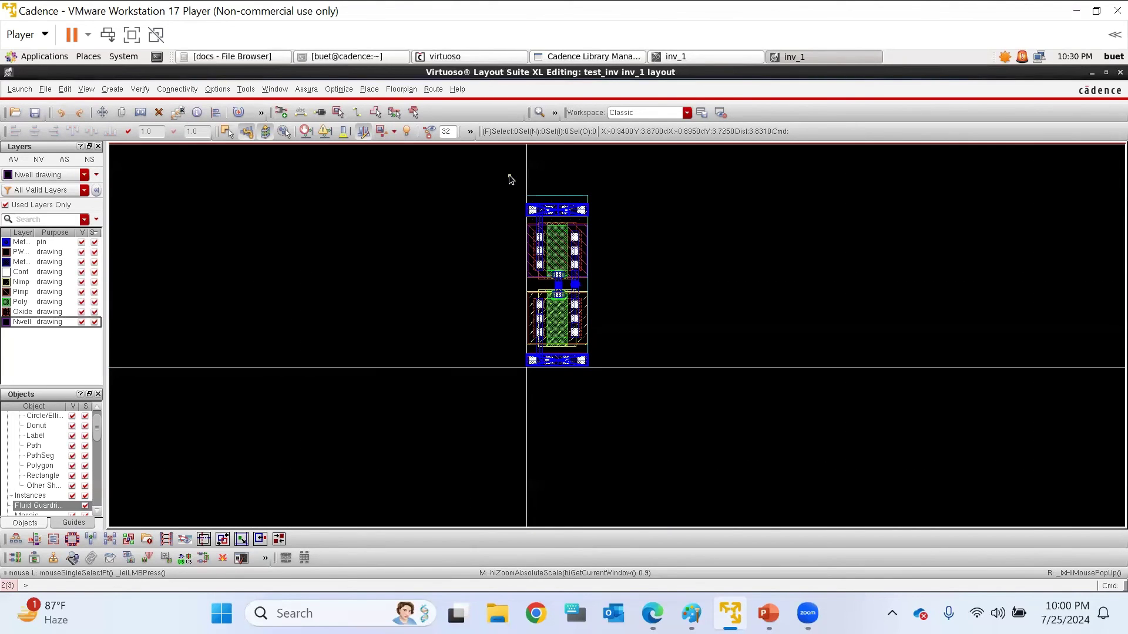
drag(510, 176, 617, 383)
scroll(585, 207, up, 2)
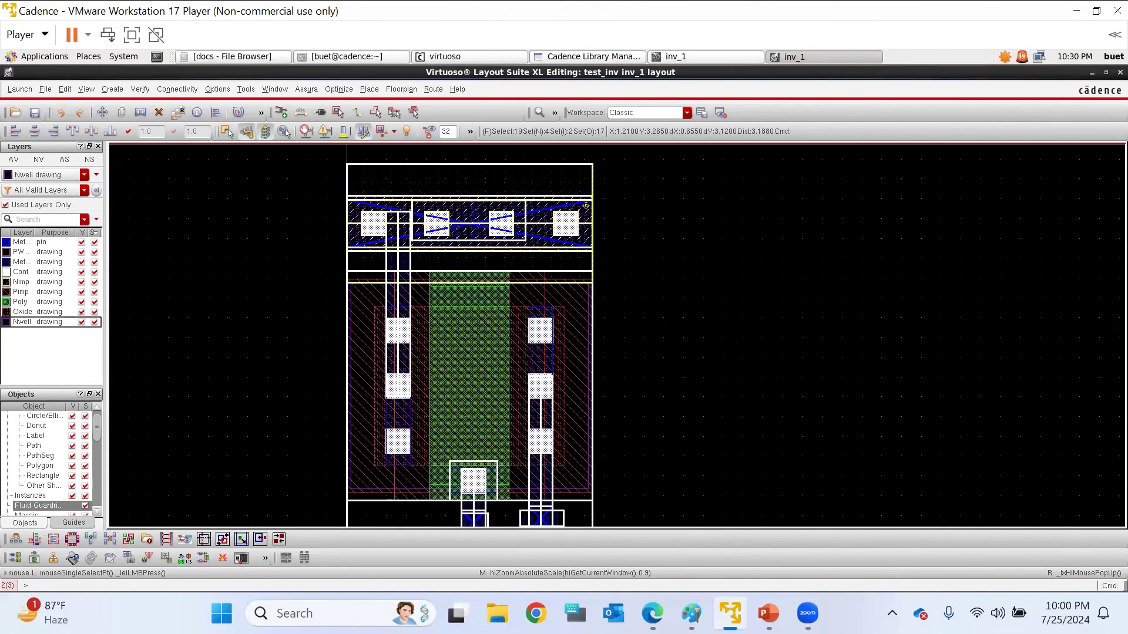
key(c)
click(385, 240)
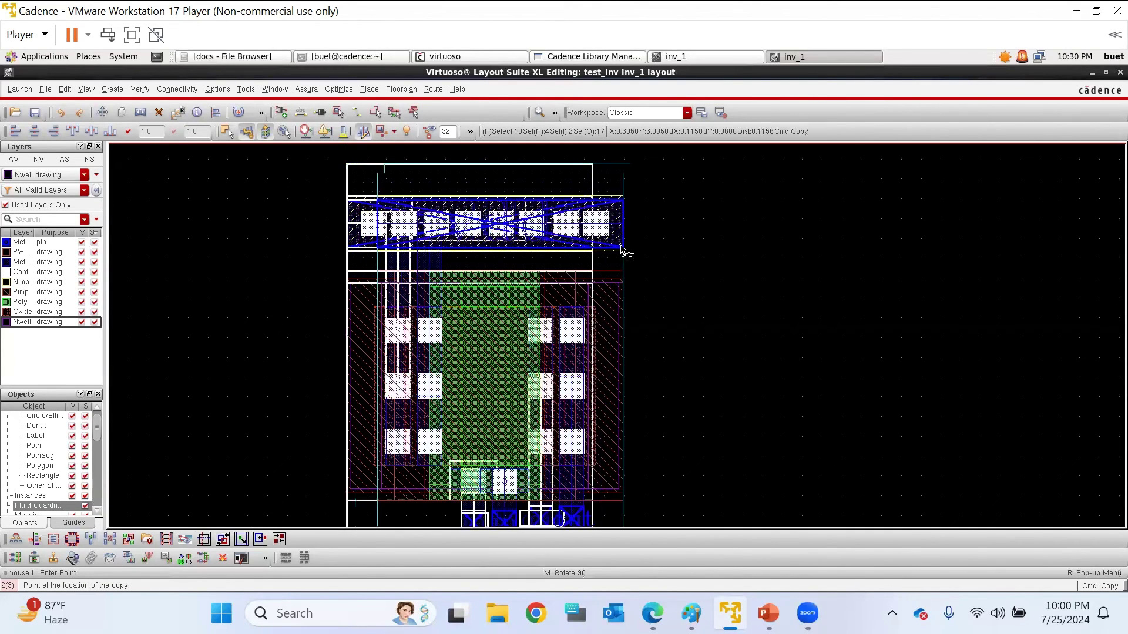
click(623, 183)
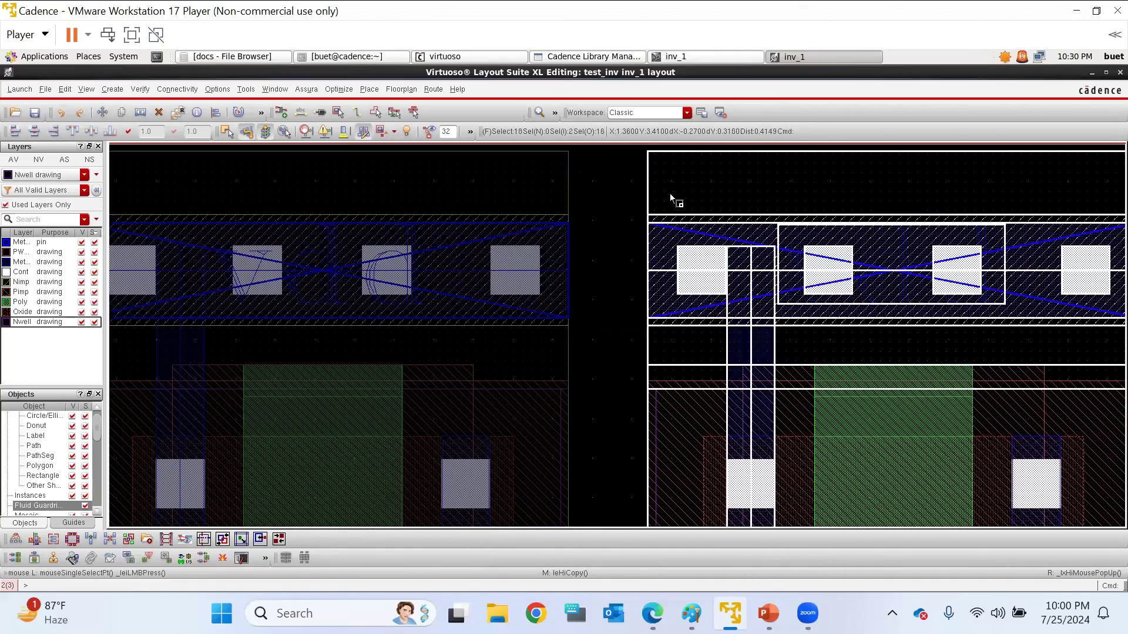
Stretch the selected inverter copy horizontally until its boundary abuts the original cell's edge
scroll(675, 193, up, 2)
key(s)
click(574, 208)
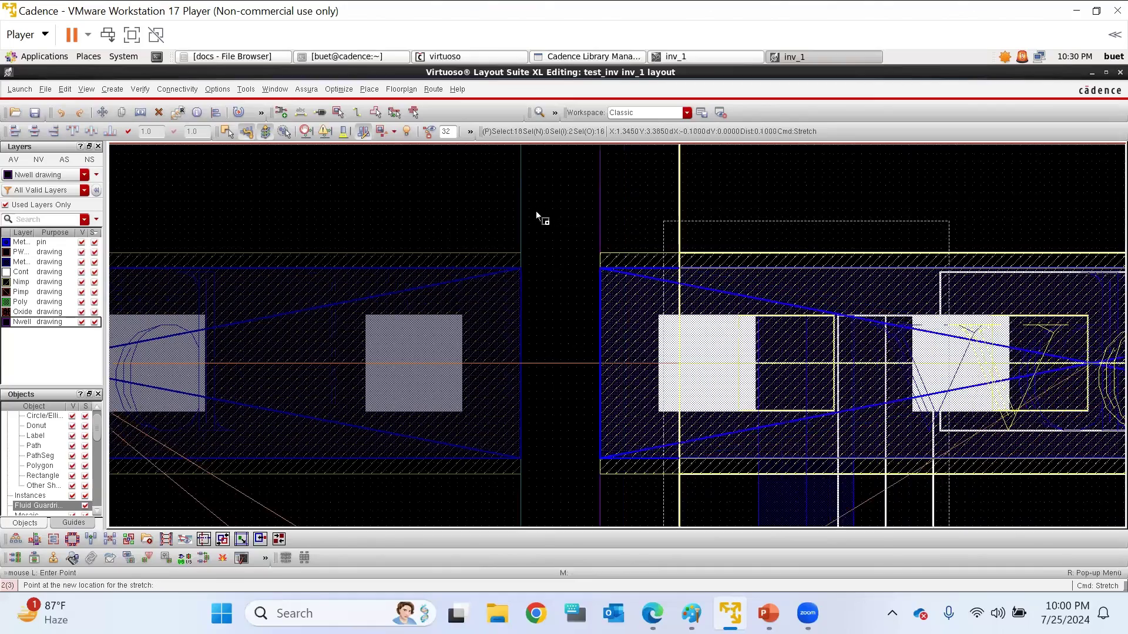
scroll(526, 218, up, 4)
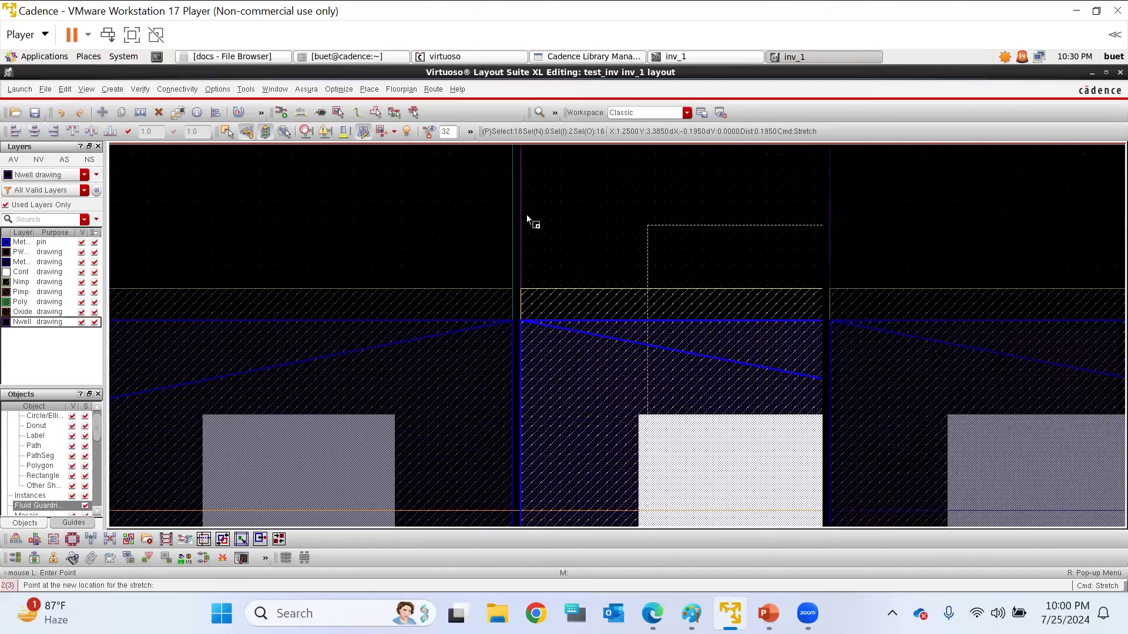
click(395, 242)
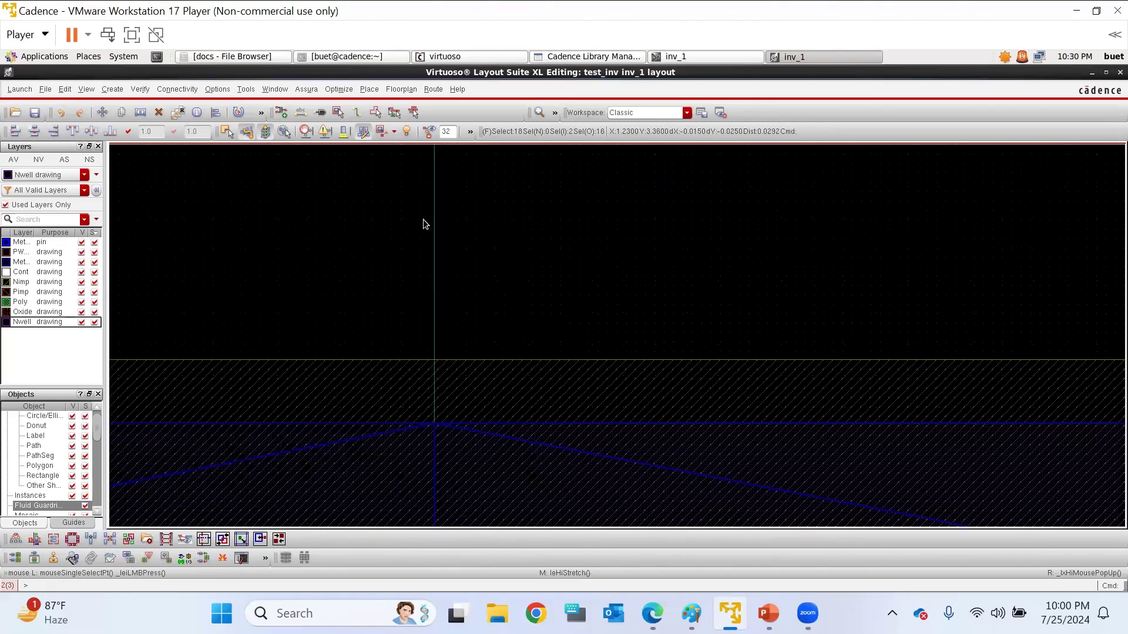
Clear the selection and examine how the two abutted inverter cells meet at their rails, wells and pins
scroll(481, 219, down, 4)
scroll(792, 257, down, 3)
click(793, 257)
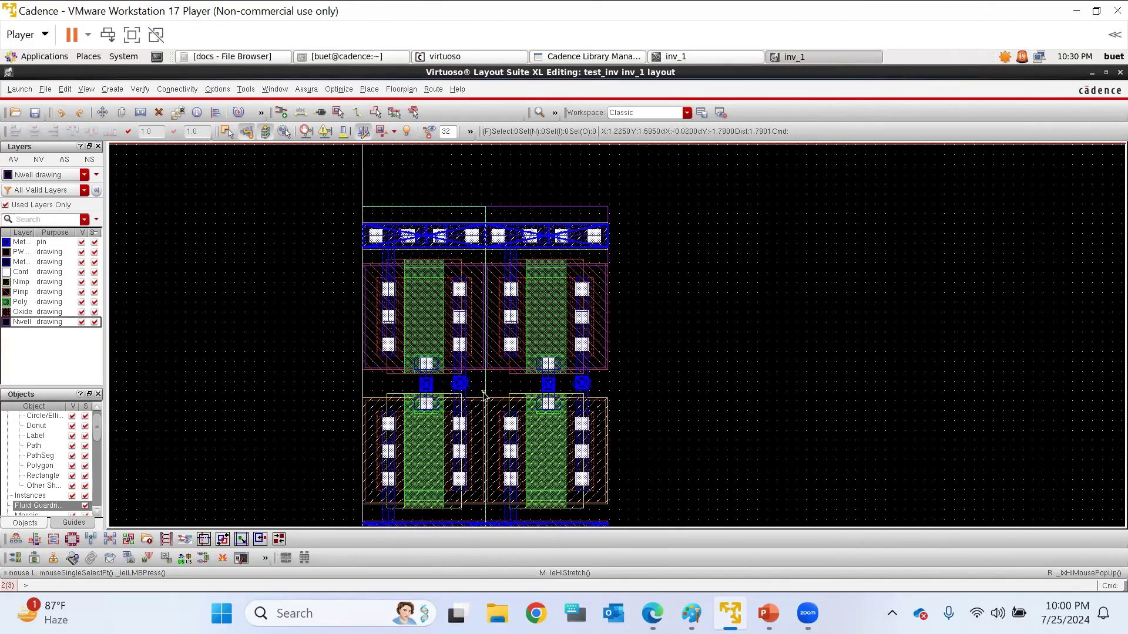
scroll(483, 395, up, 3)
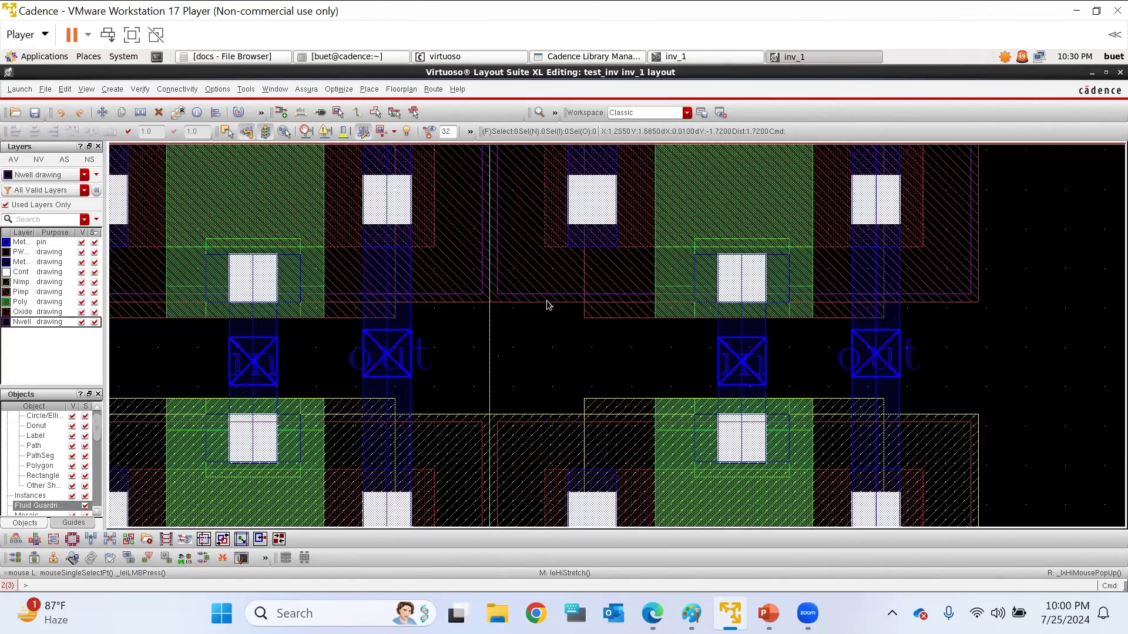
scroll(547, 305, down, 3)
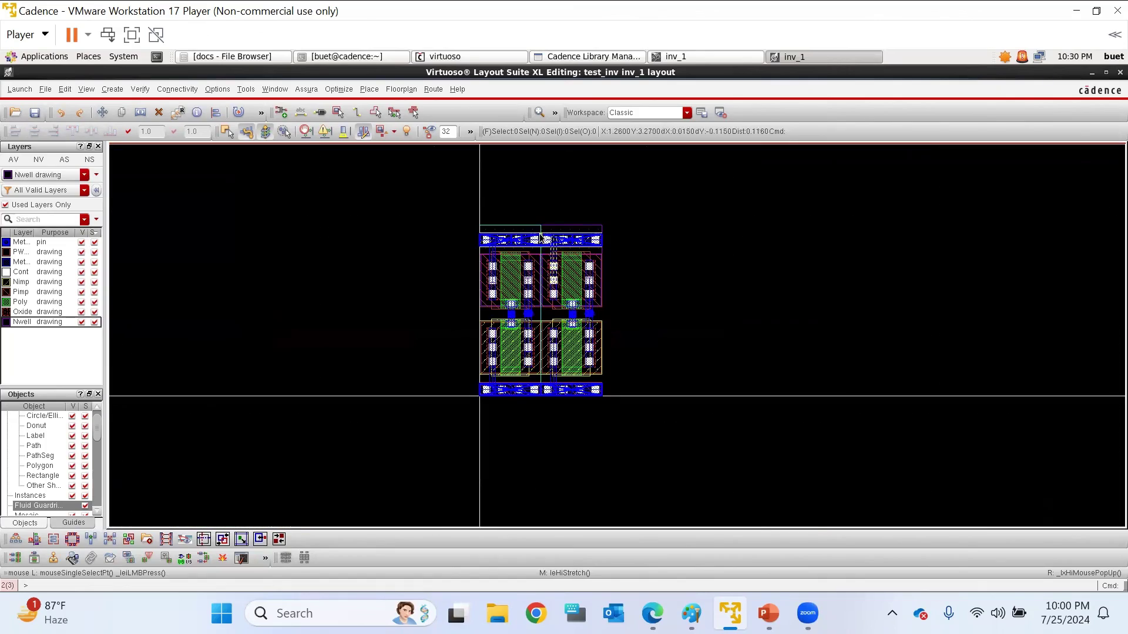
scroll(542, 238, up, 3)
scroll(261, 246, down, 3)
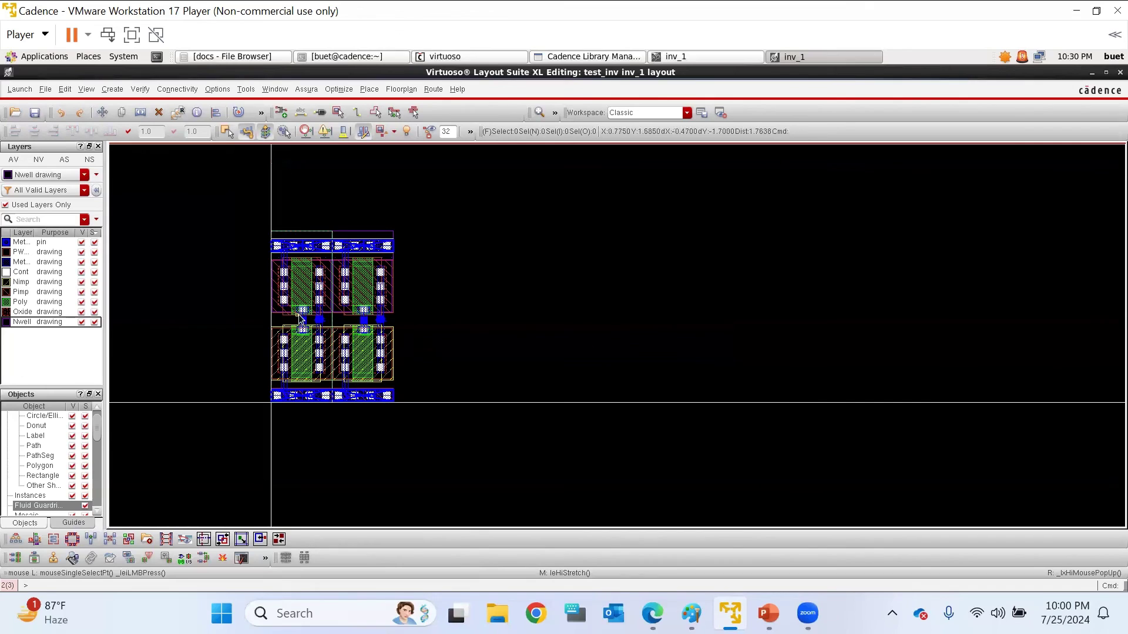
scroll(253, 326, up, 2)
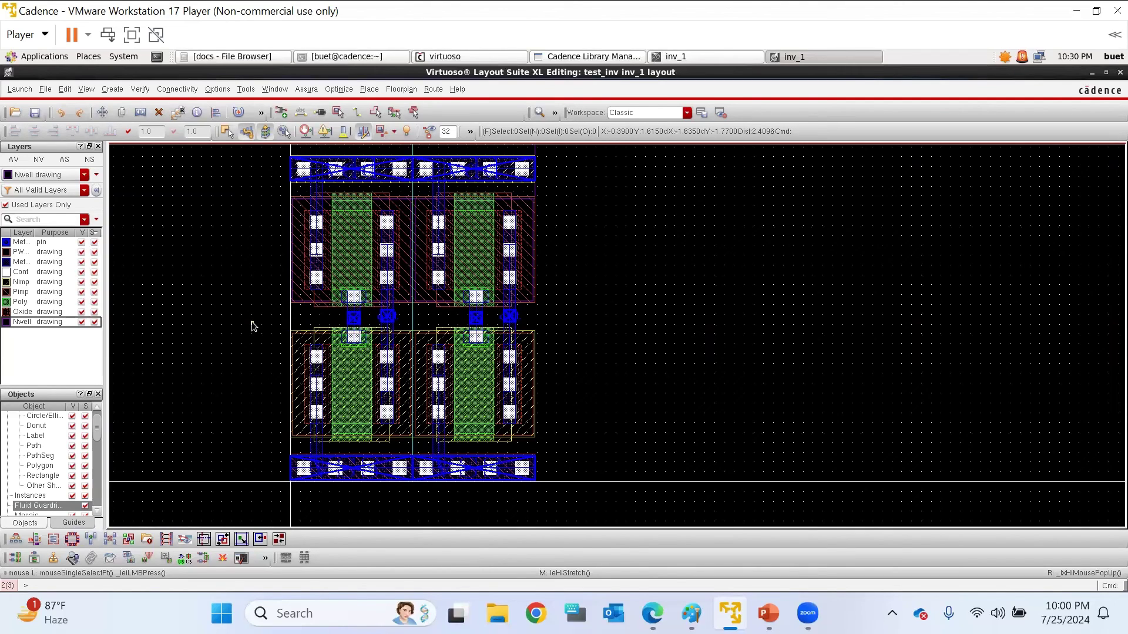
scroll(207, 360, down, 4)
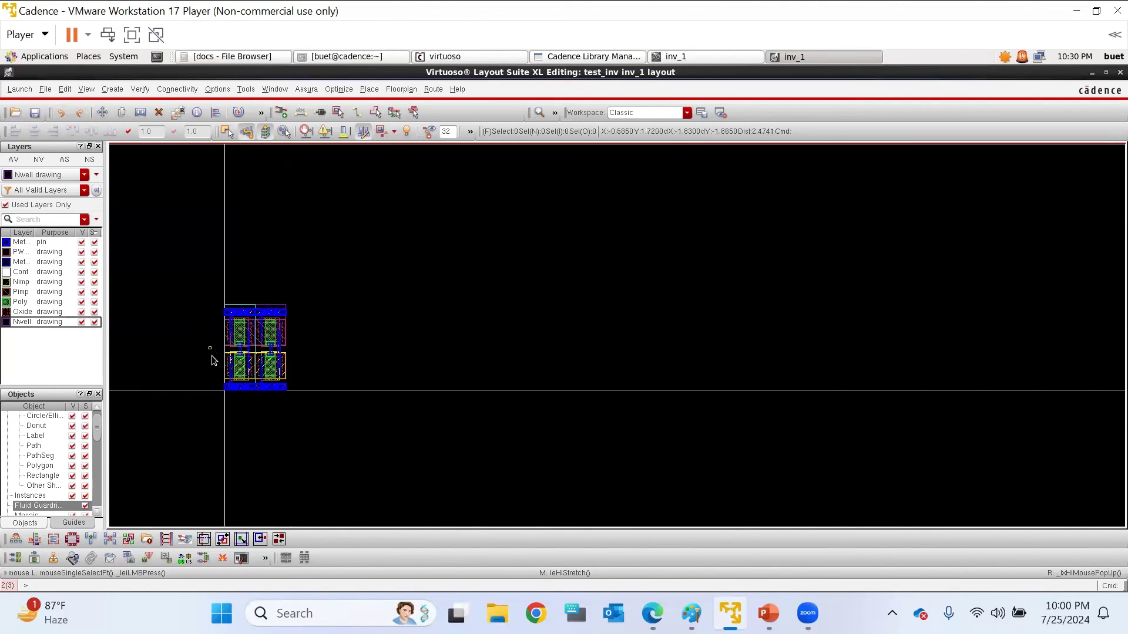
Undo the inverter copy and its placement, and fit the single cell in the view
scroll(209, 358, up, 2)
key(u)
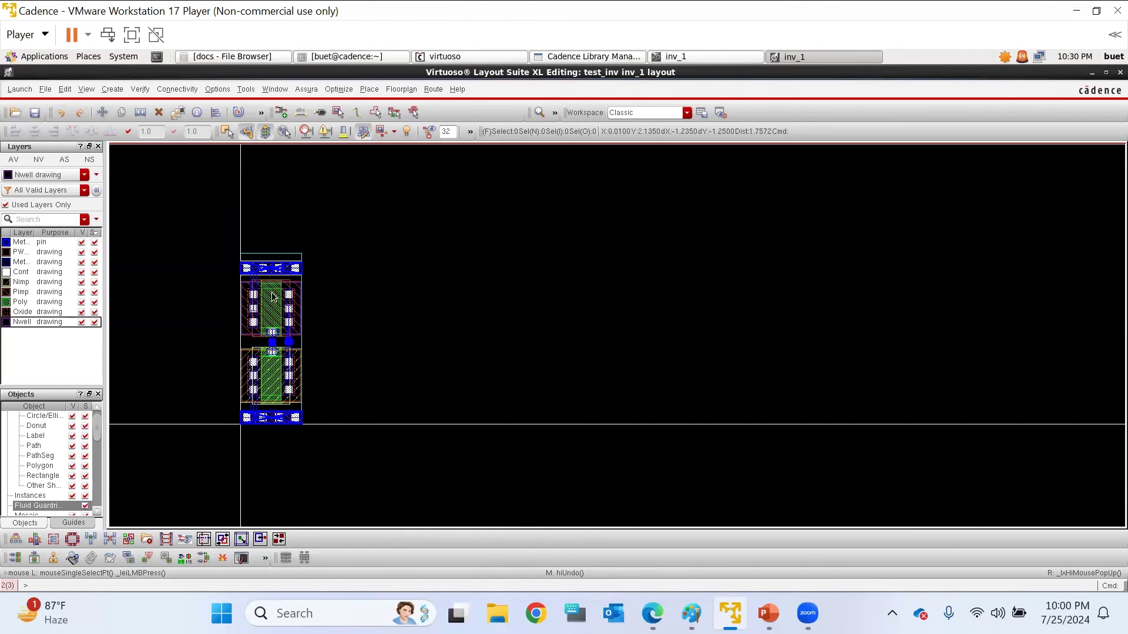
key(f)
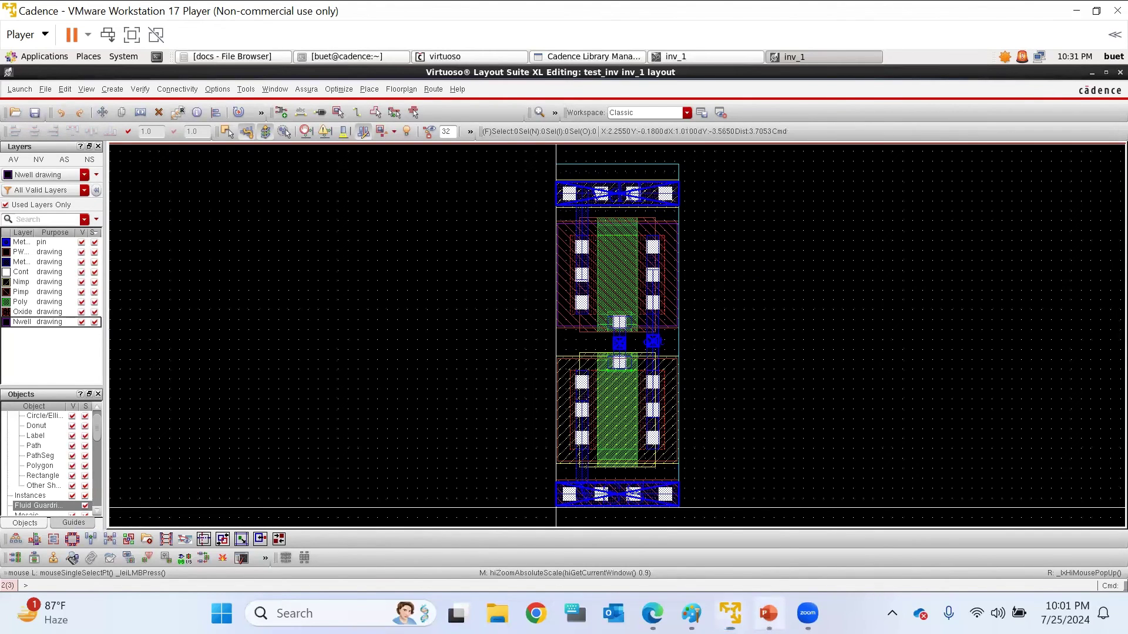
Switch to PowerPoint and show the closing Thank you slide of Analog layout.pptx
click(768, 614)
scroll(269, 331, down, 2)
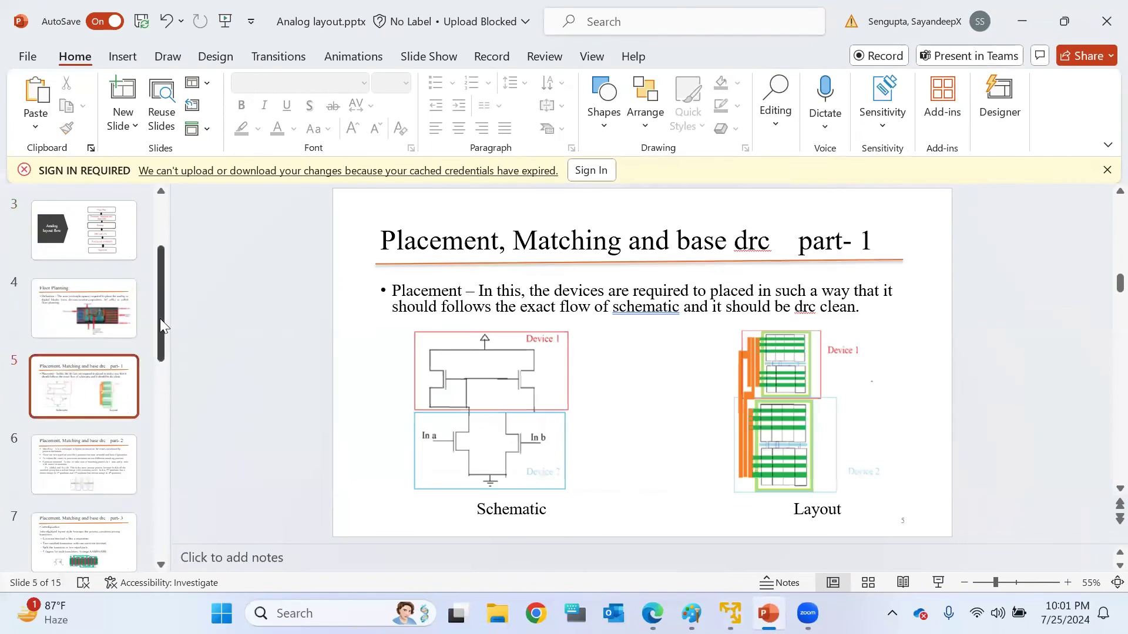
drag(160, 319, 160, 523)
click(74, 527)
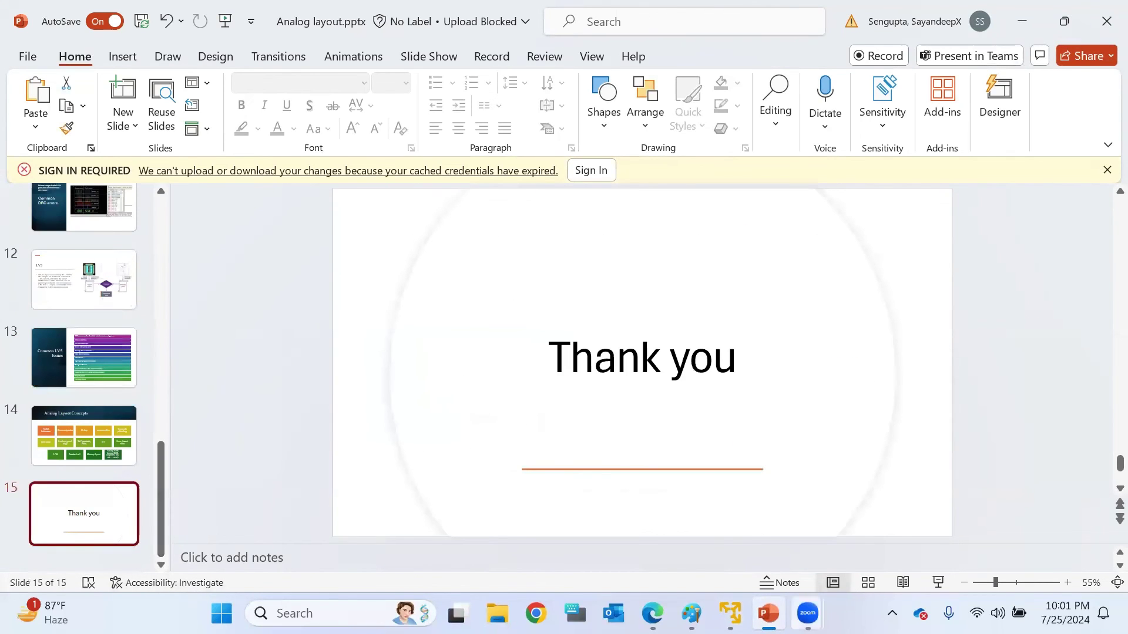
click(807, 614)
click(885, 559)
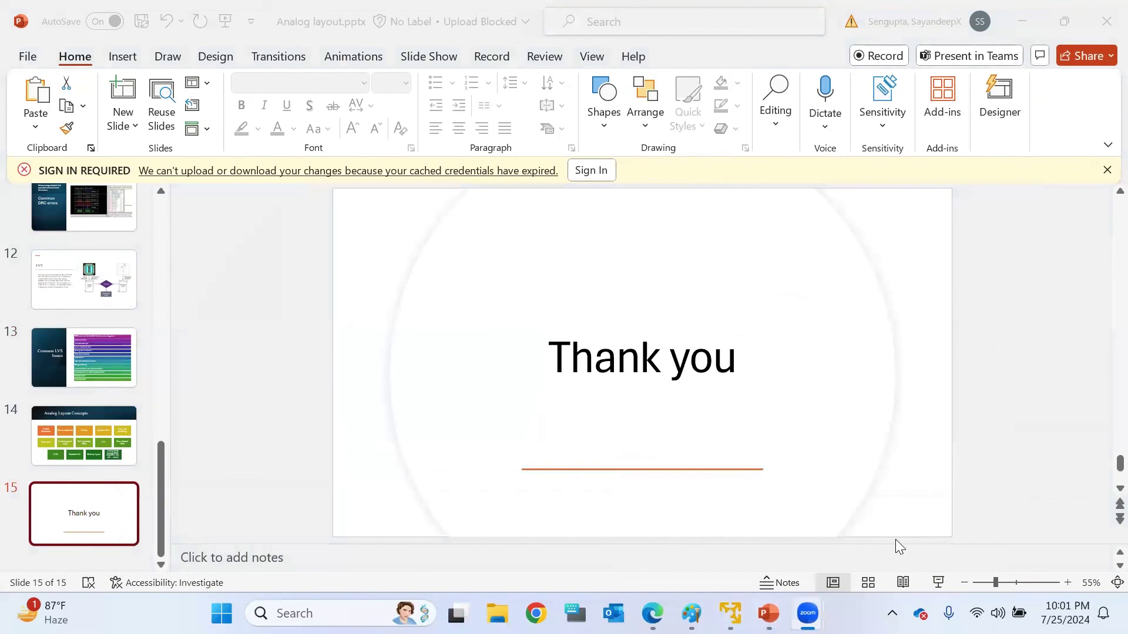